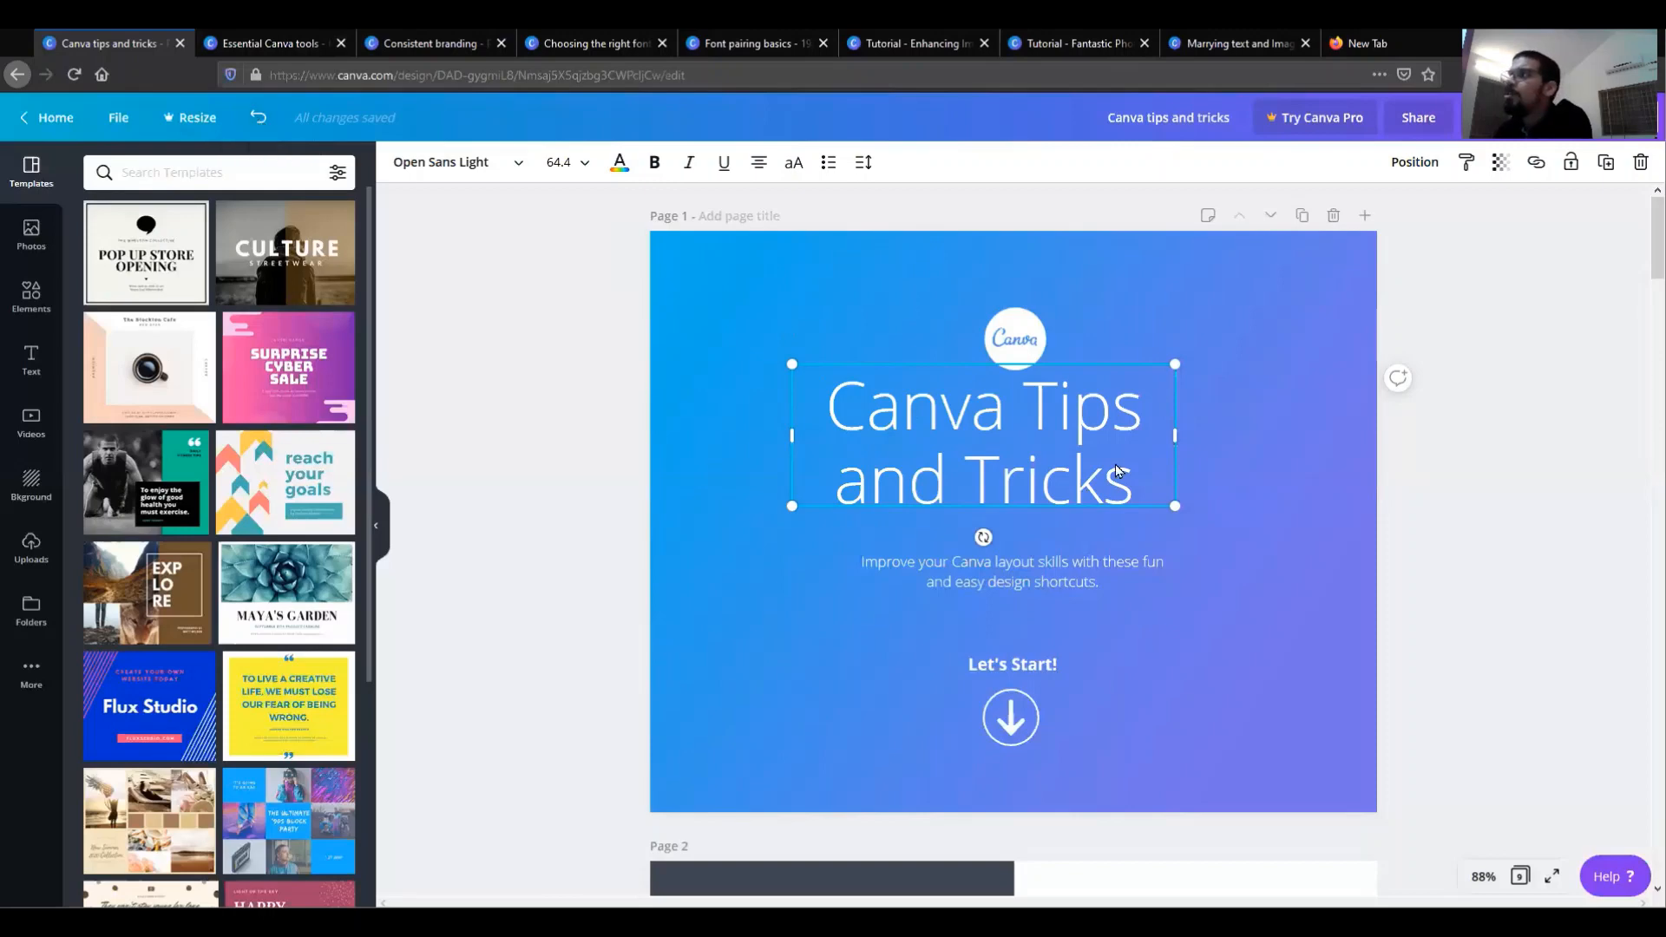
Try moving the "Canva Tips and Tricks" title on page 1 off to the left twice, undoing each move.
left_click_drag(1059, 434, 925, 448)
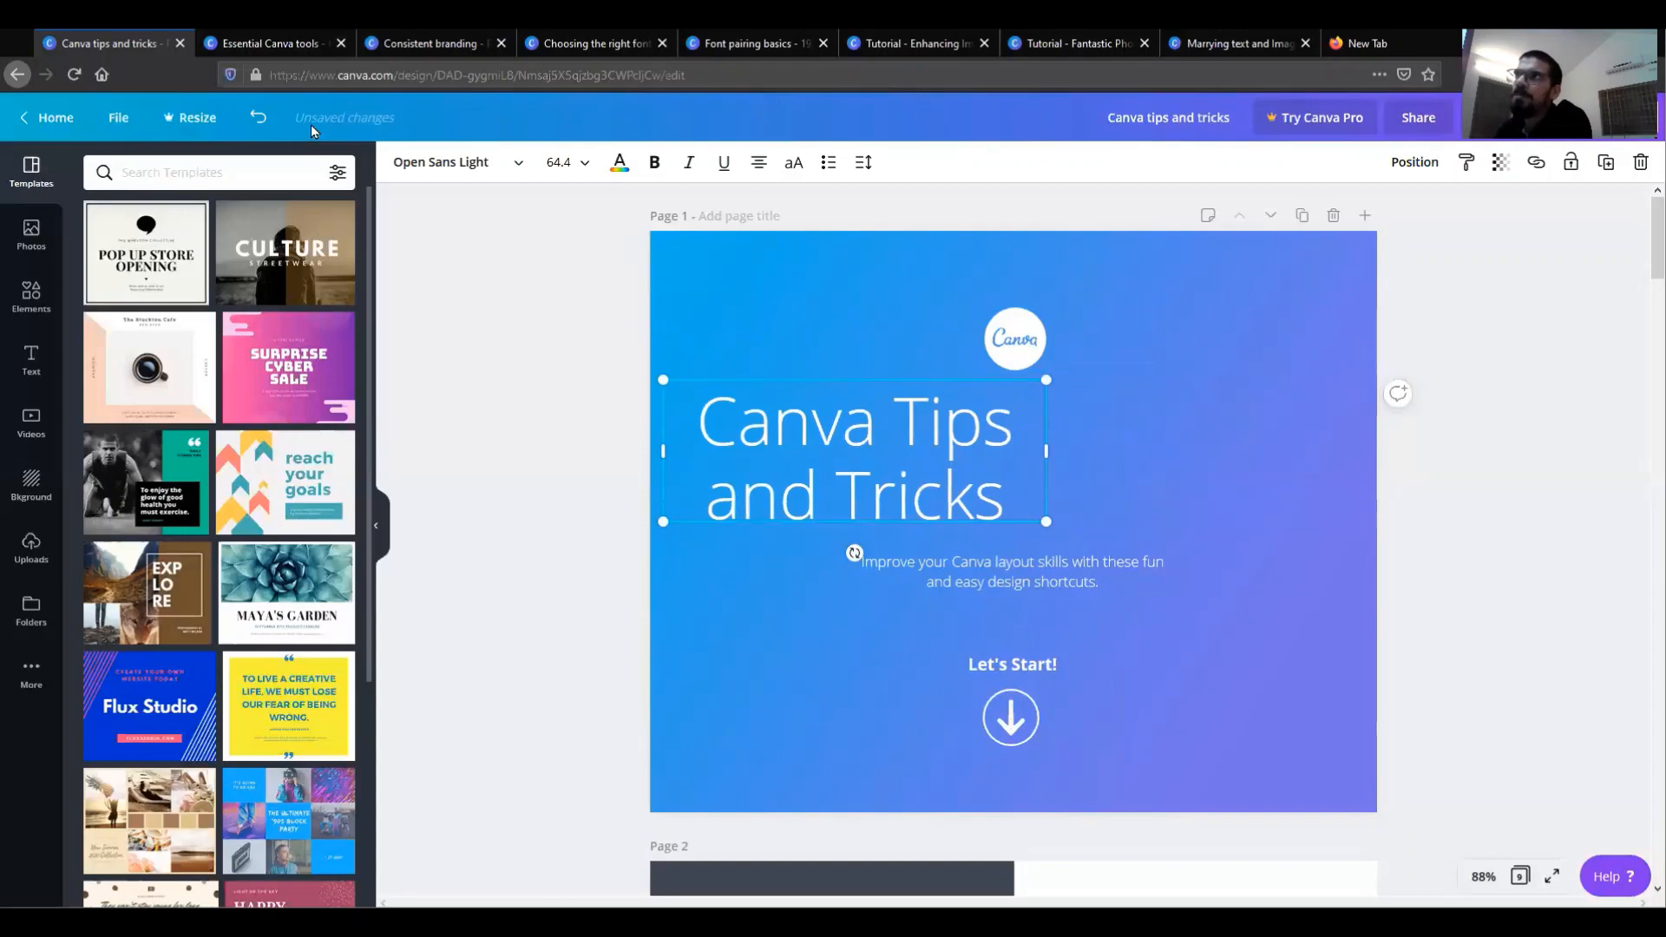
left_click(259, 120)
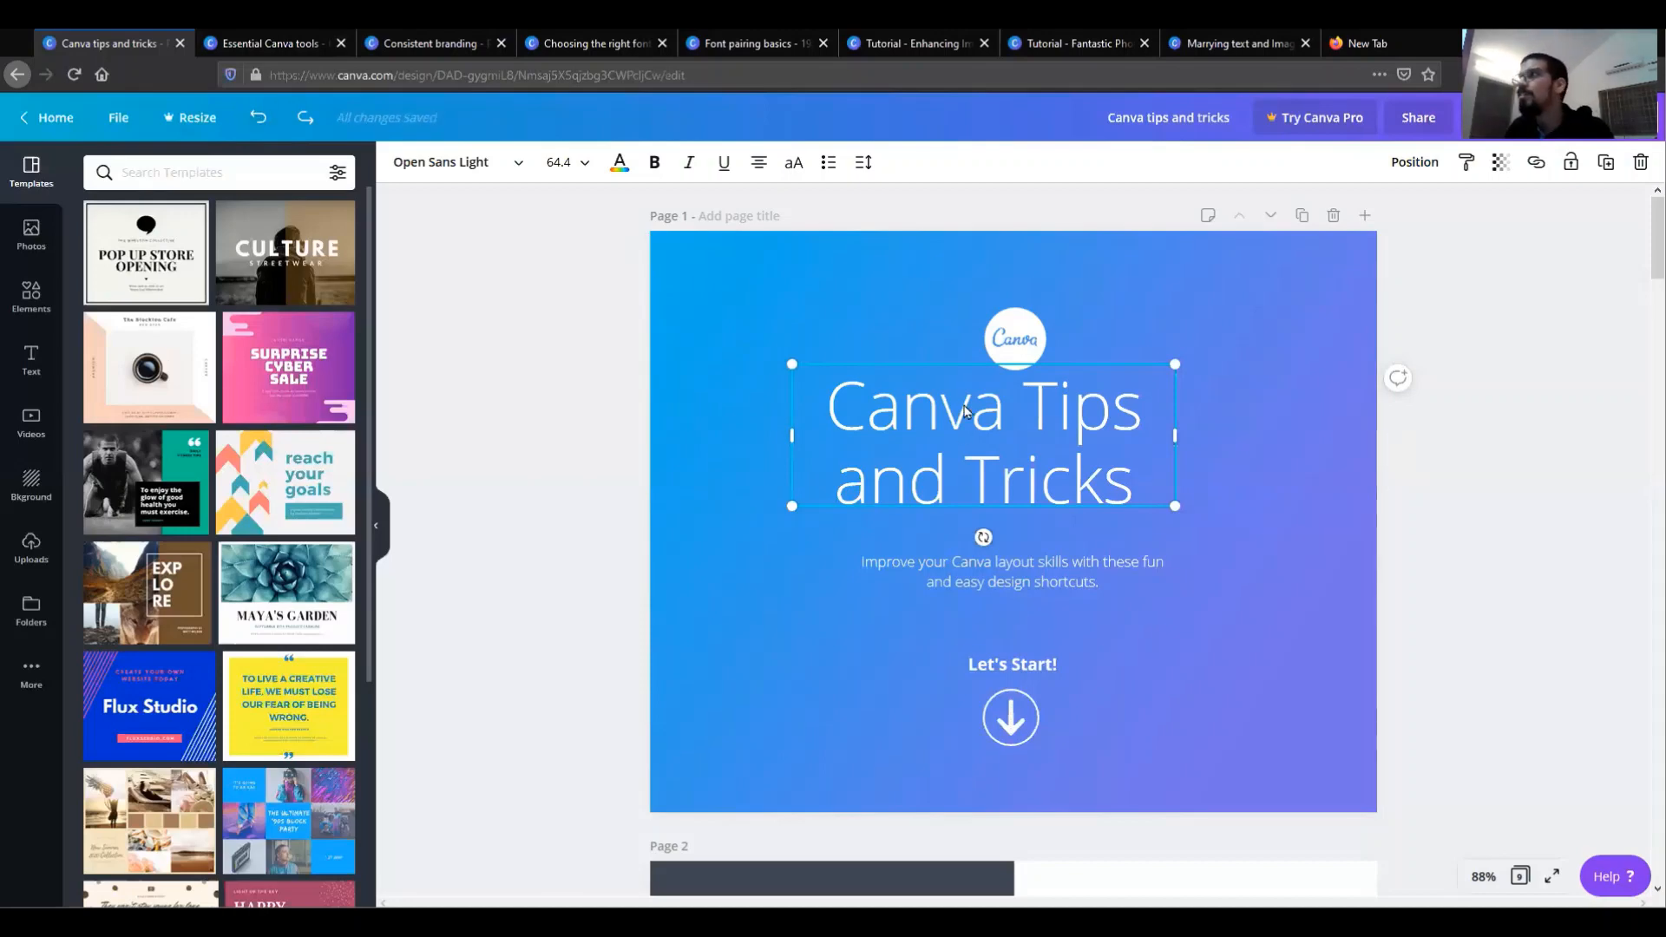
left_click_drag(910, 389, 787, 286)
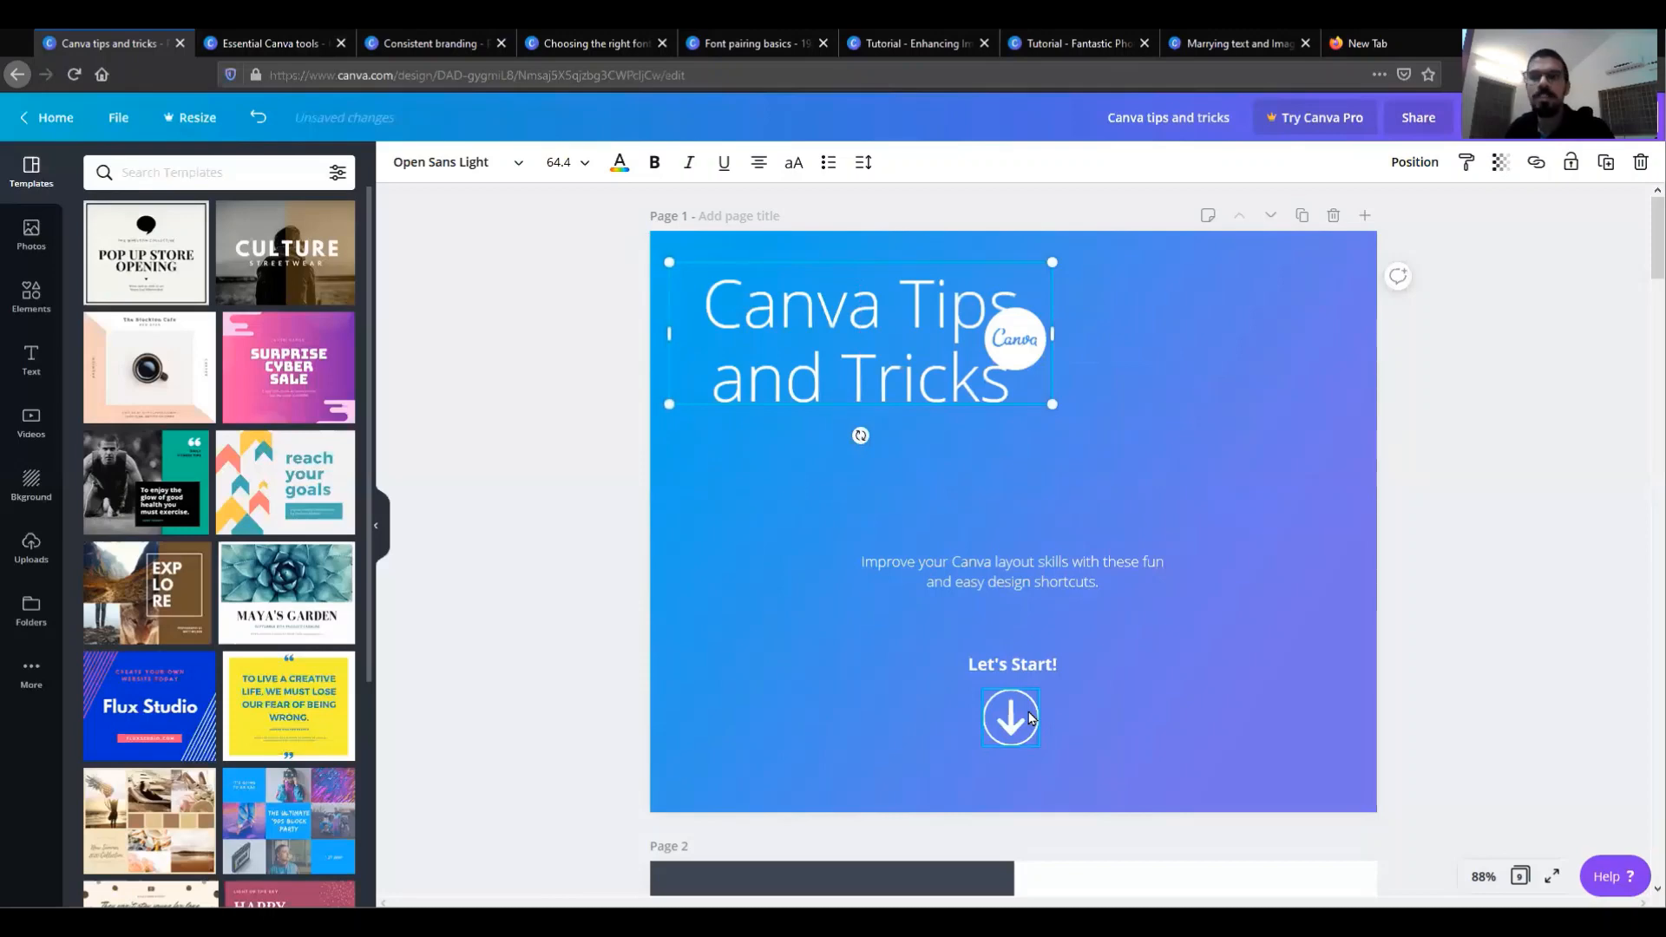
key("ctrl+z")
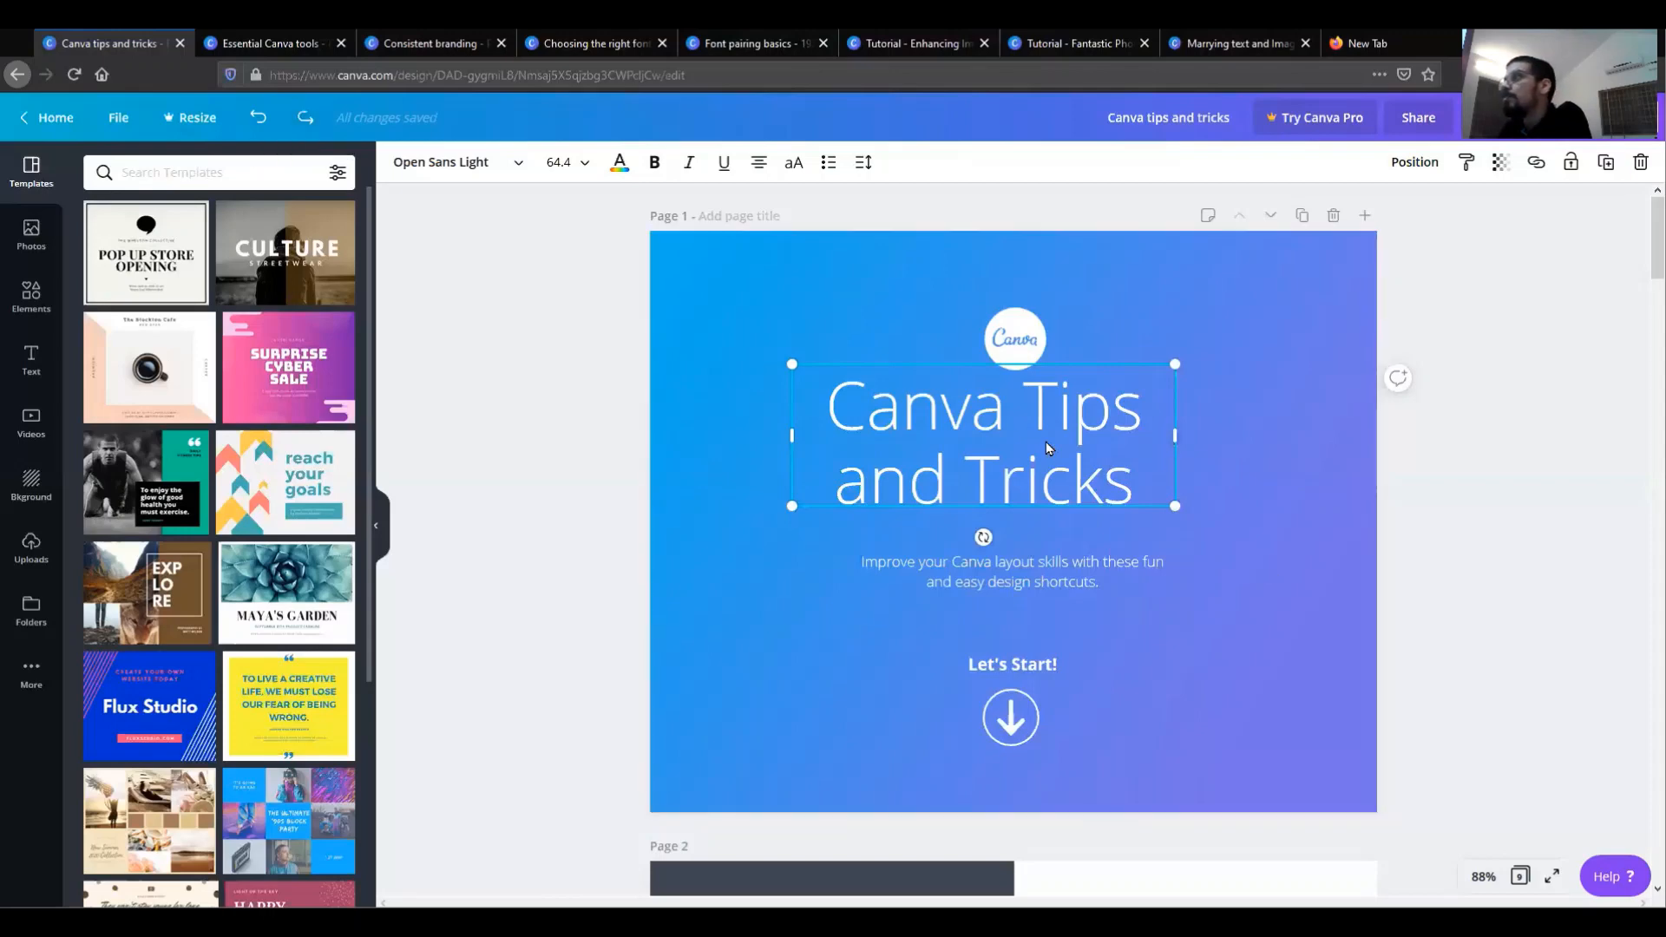
Reposition the "Canva Tips and Tricks" title on page 1 so it is centred below the Canva logo.
left_click_drag(1047, 442, 1081, 457)
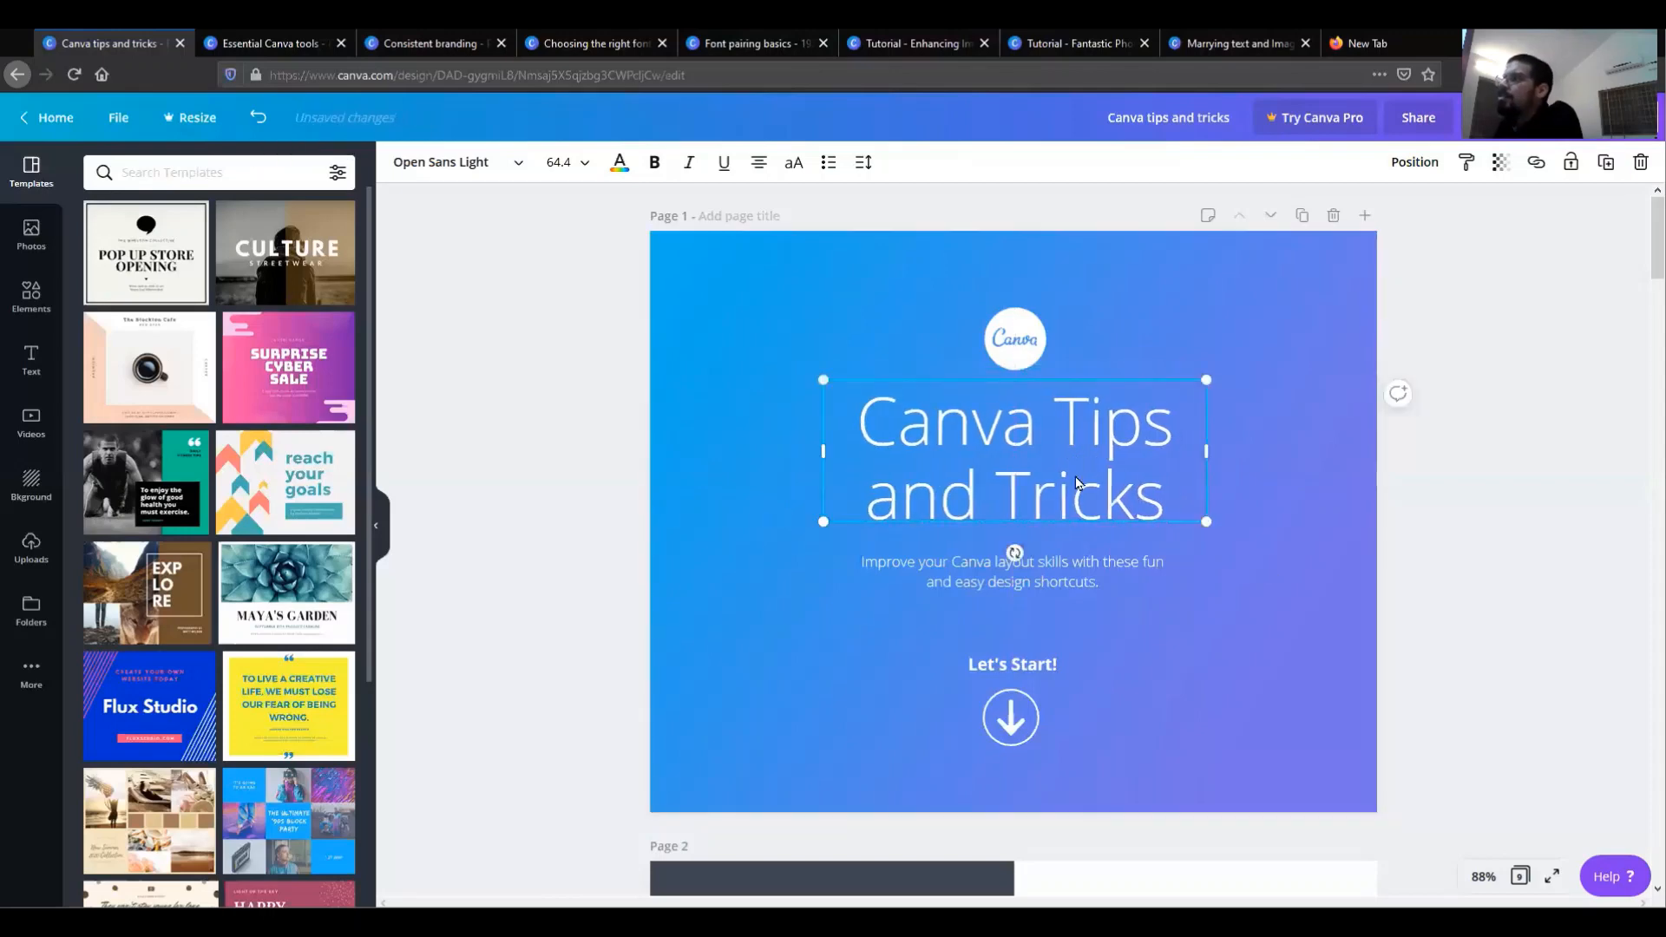
Move the folded map graphic from the DO side of page 2 onto the middle of page 3.
scroll(1085, 504, "down", 3)
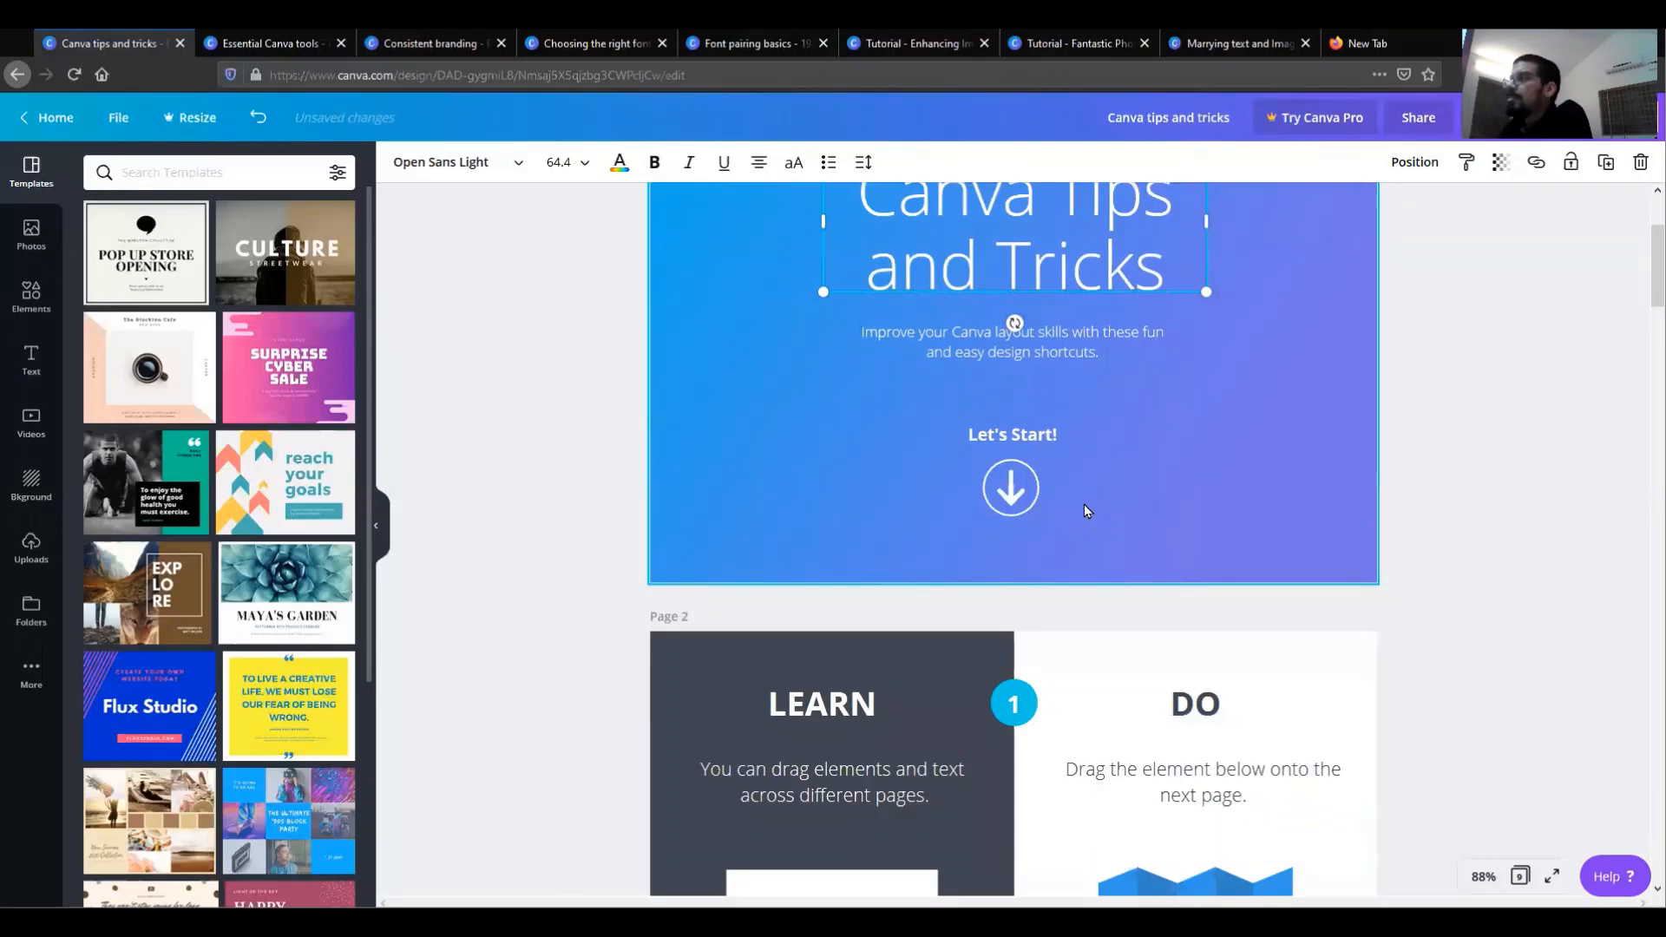
scroll(1190, 583, "down", 7)
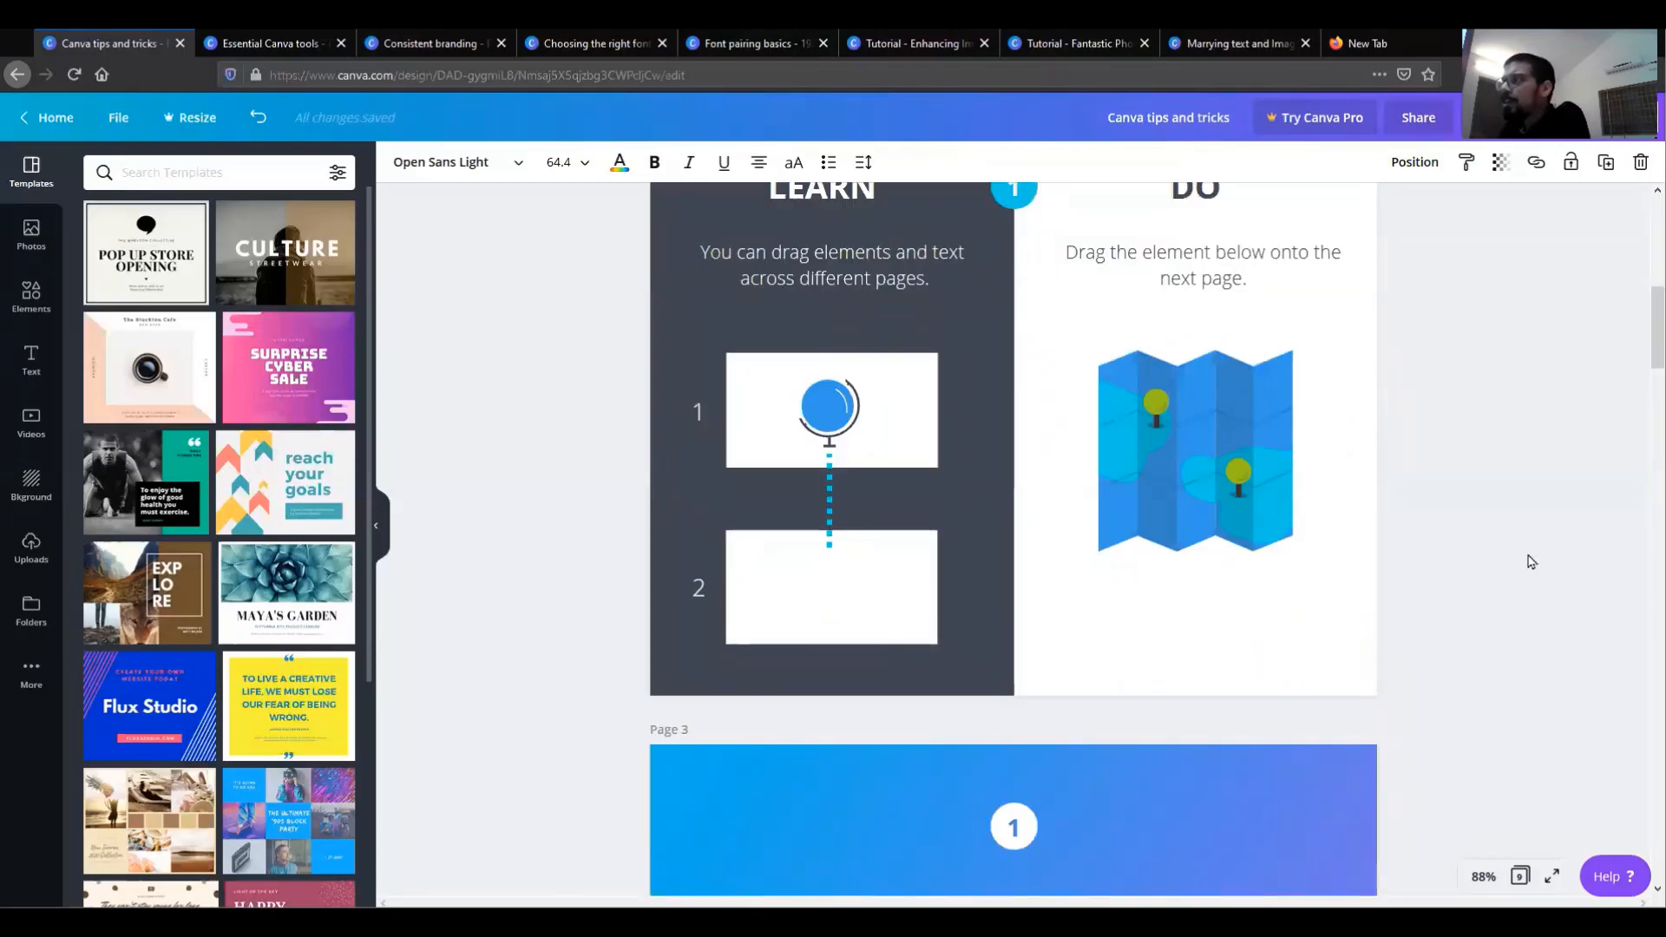
scroll(1497, 540, "up", 1)
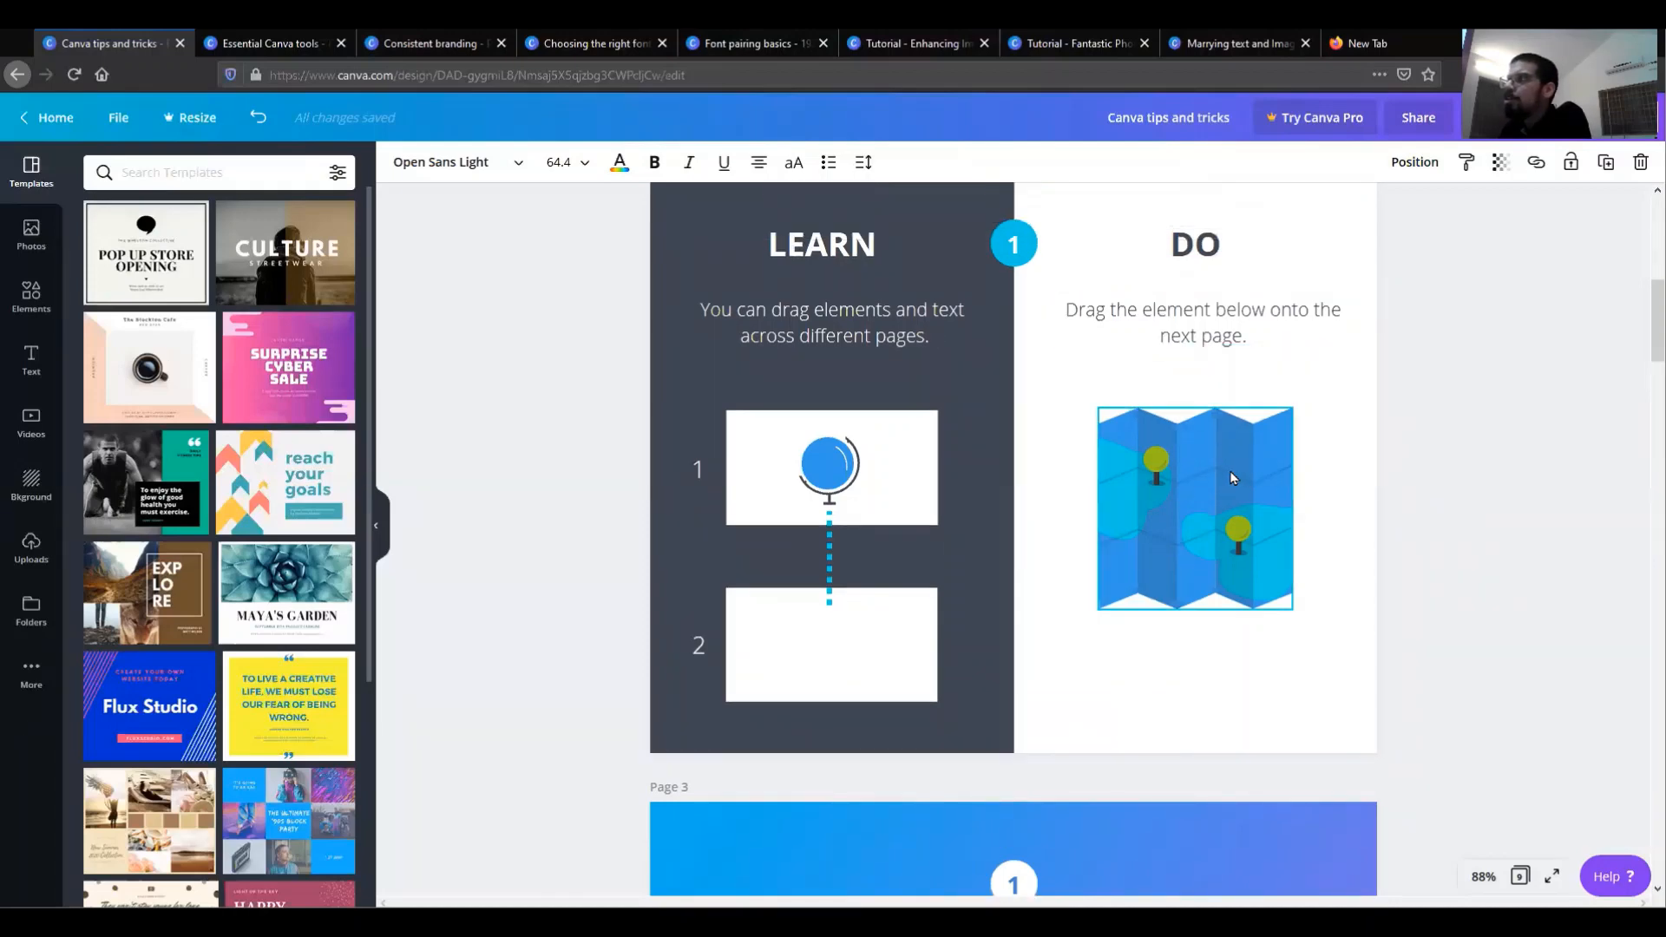
left_click_drag(1227, 478, 1051, 659)
scroll(1209, 480, "down", 5)
scroll(1198, 651, "down", 2)
scroll(1328, 330, "up", 5)
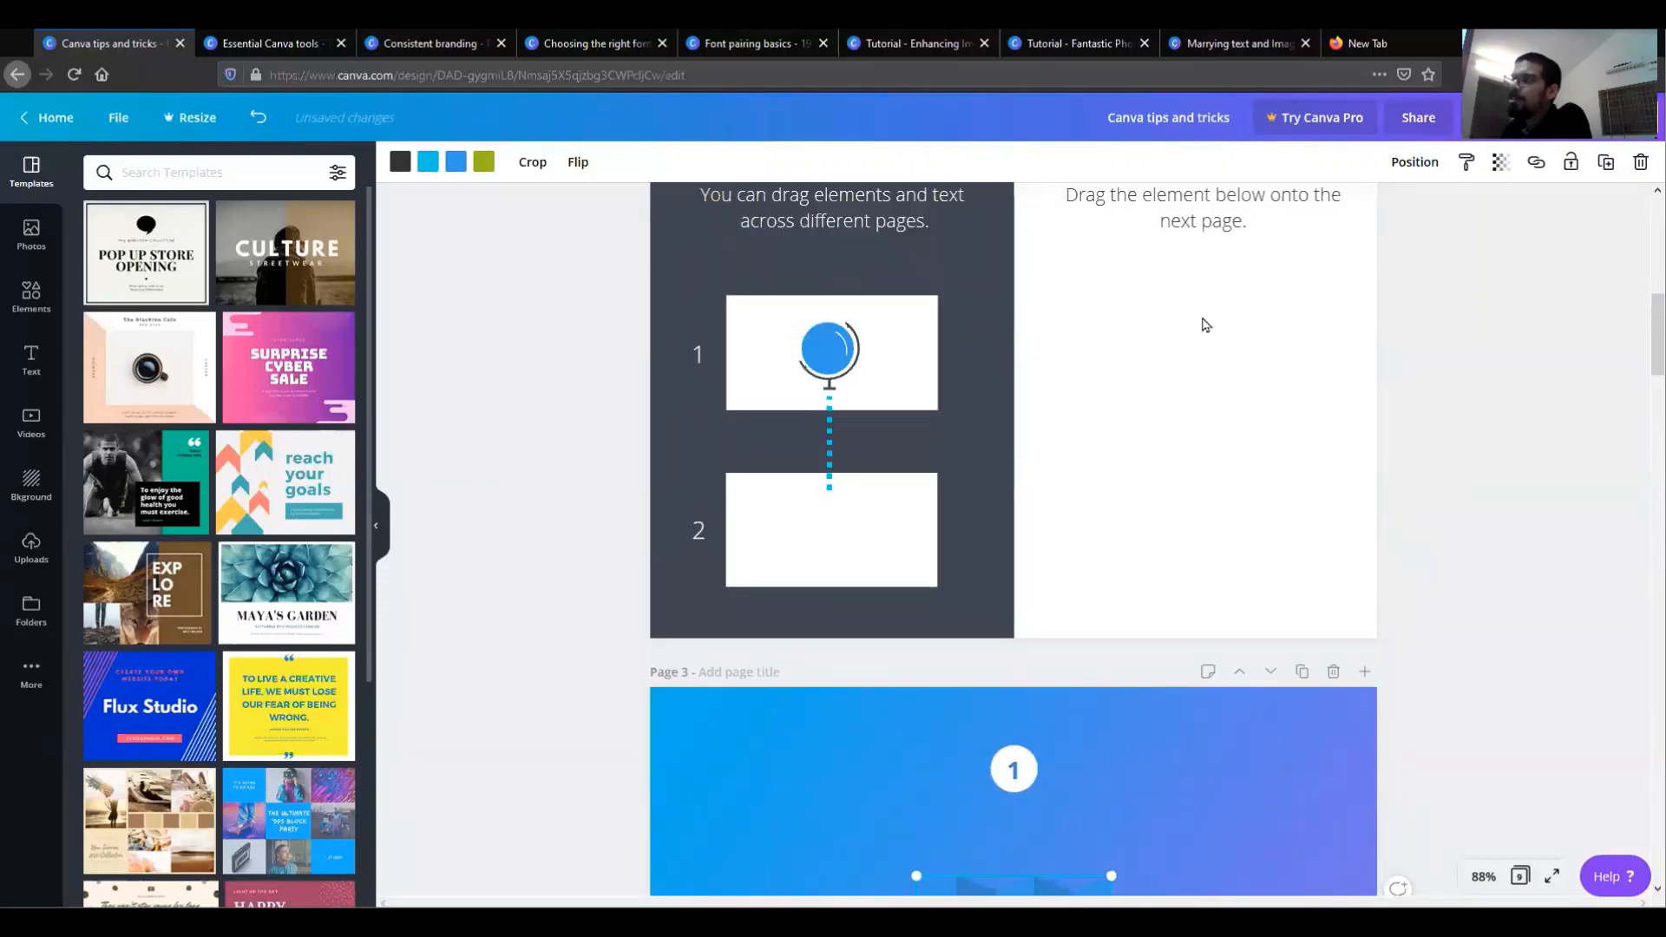
scroll(1241, 573, "down", 1)
scroll(1241, 573, "down", 5)
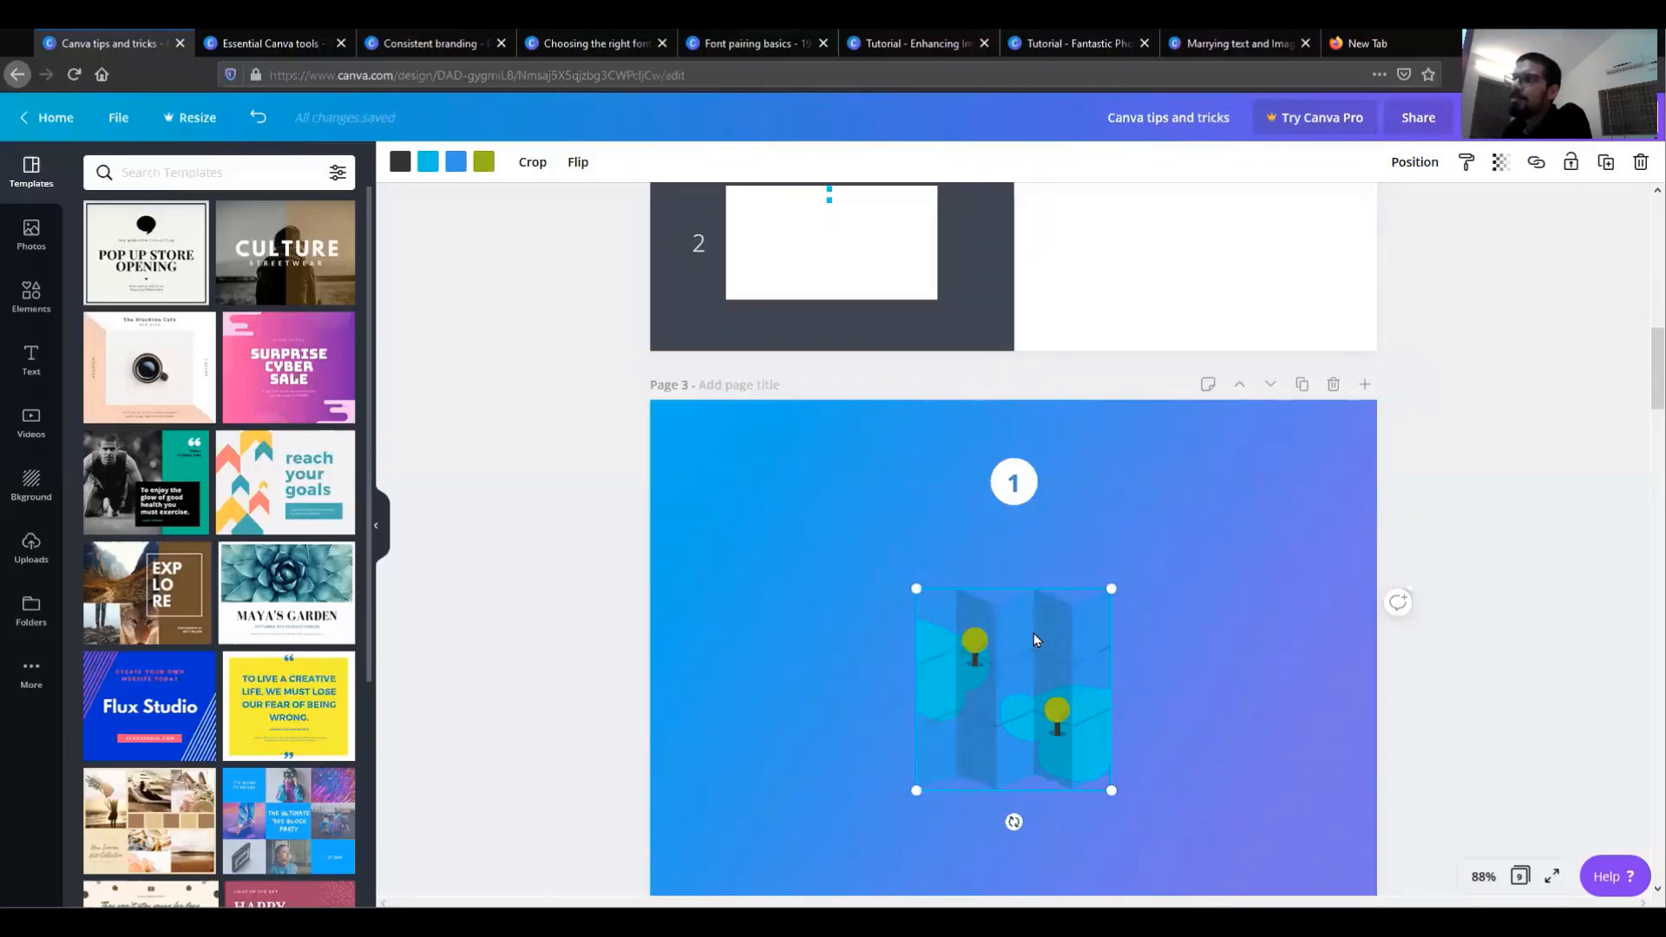
Move the empty white rectangle numbered 2 from page 2 to the upper left area of page 3.
scroll(1285, 313, "up", 4)
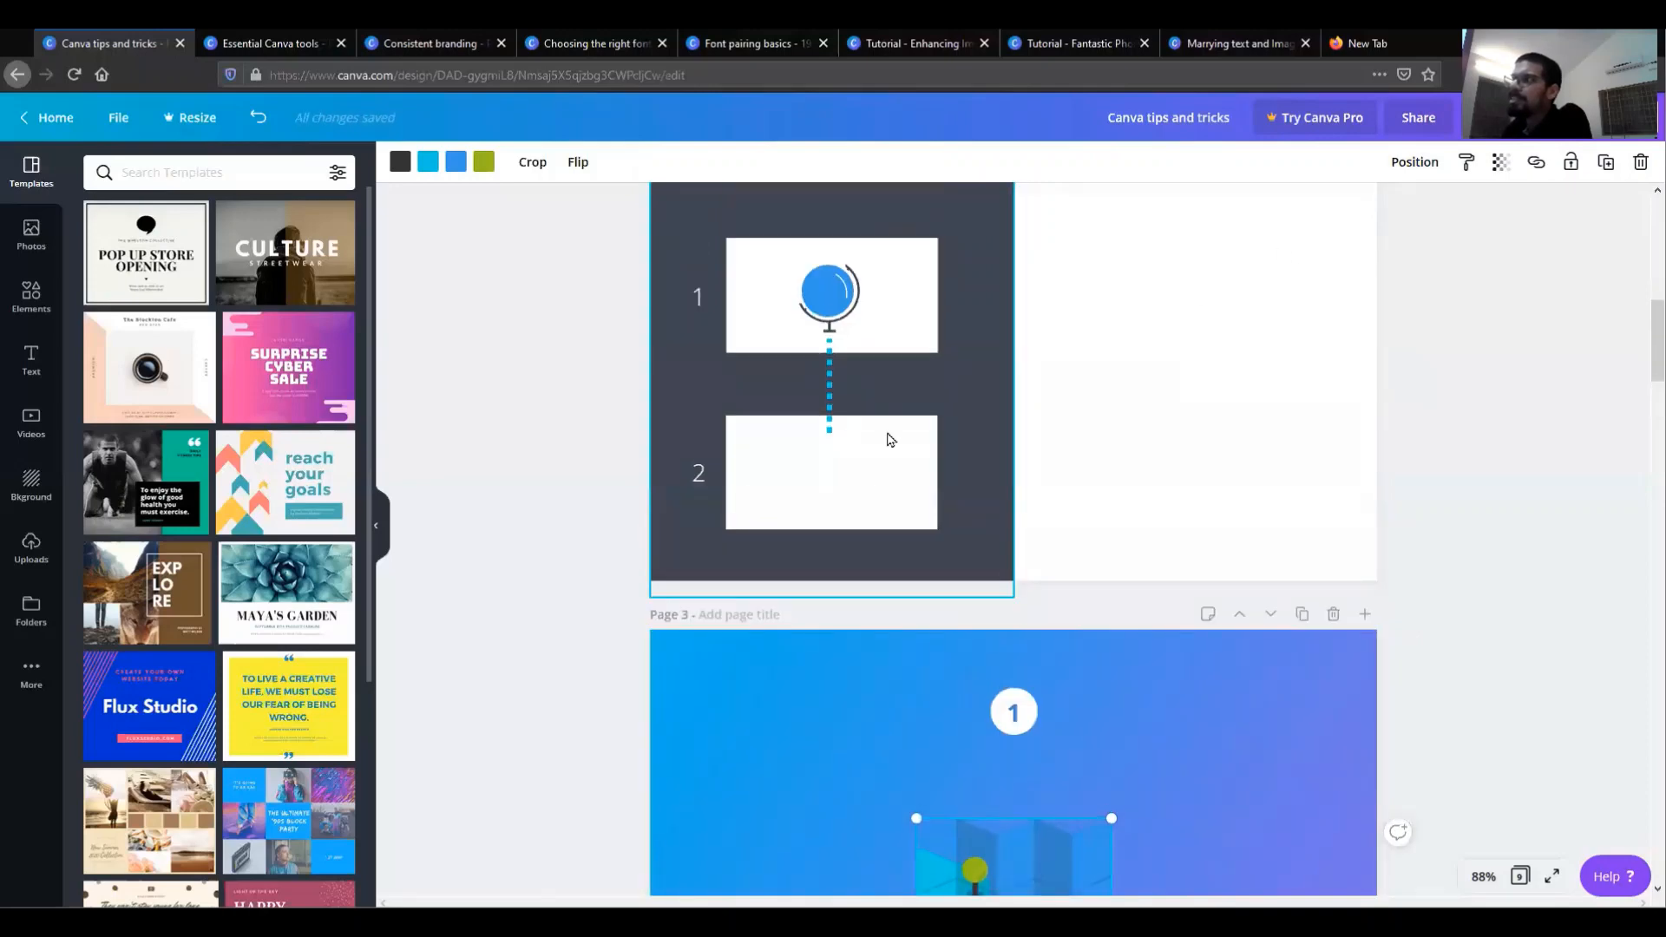
left_click_drag(868, 492, 840, 579)
scroll(904, 499, "down", 2)
scroll(914, 692, "down", 1)
scroll(1091, 575, "down", 10)
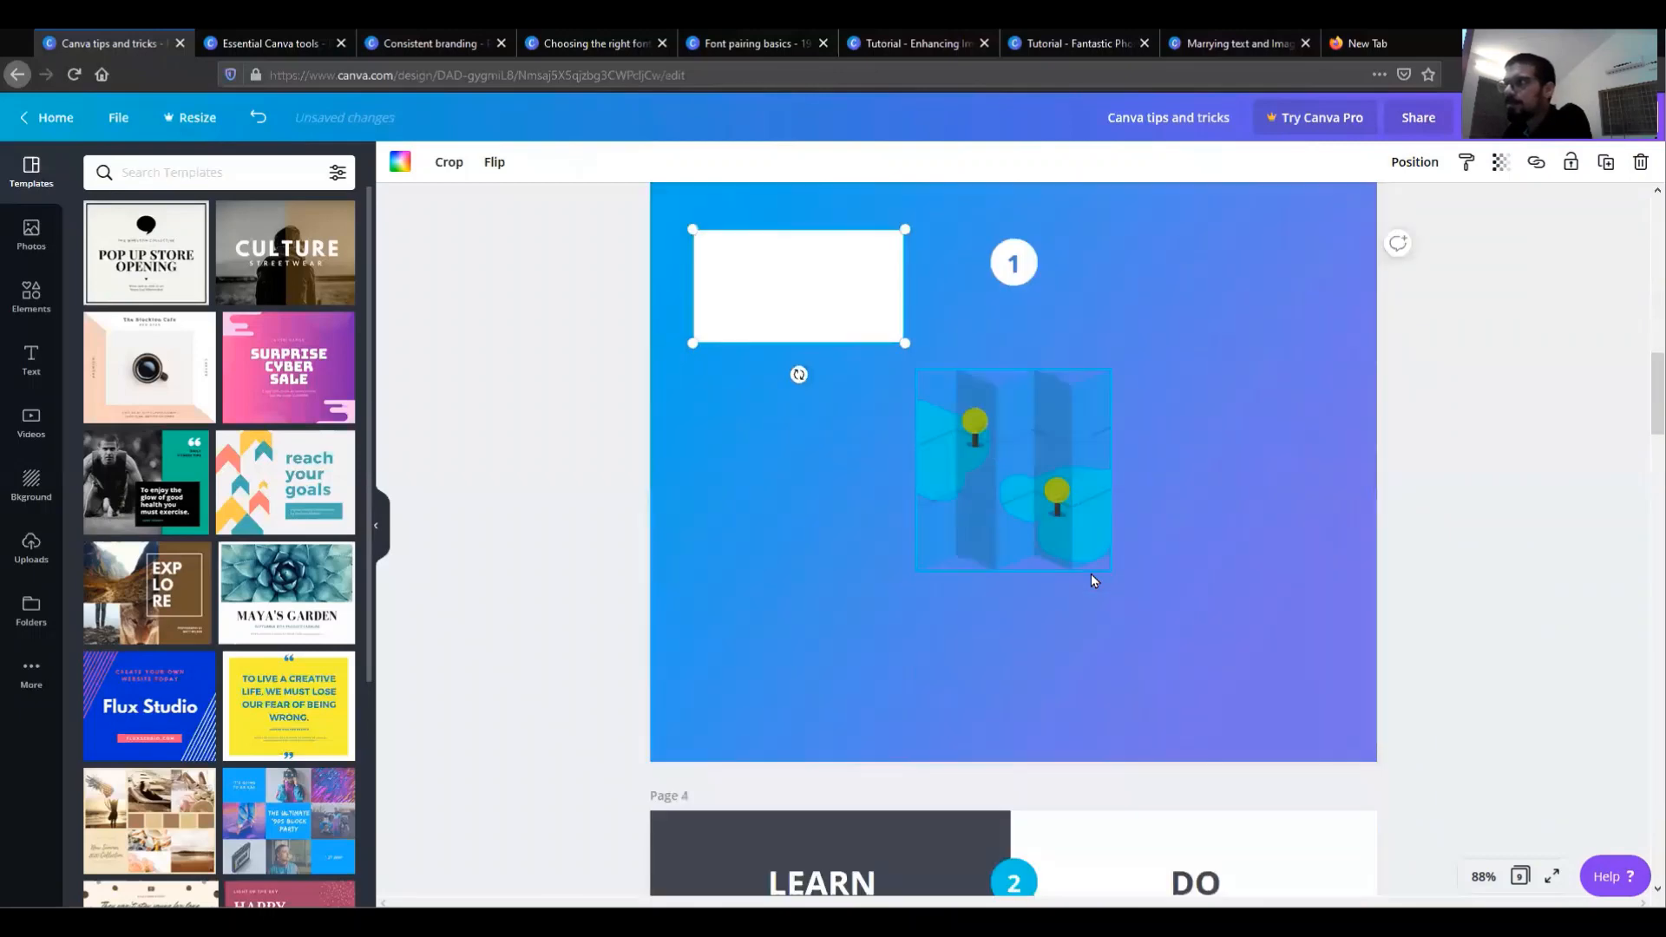
Copy the envelope graphic from page 4 and paste it in place on page 5.
scroll(1091, 580, "down", 4)
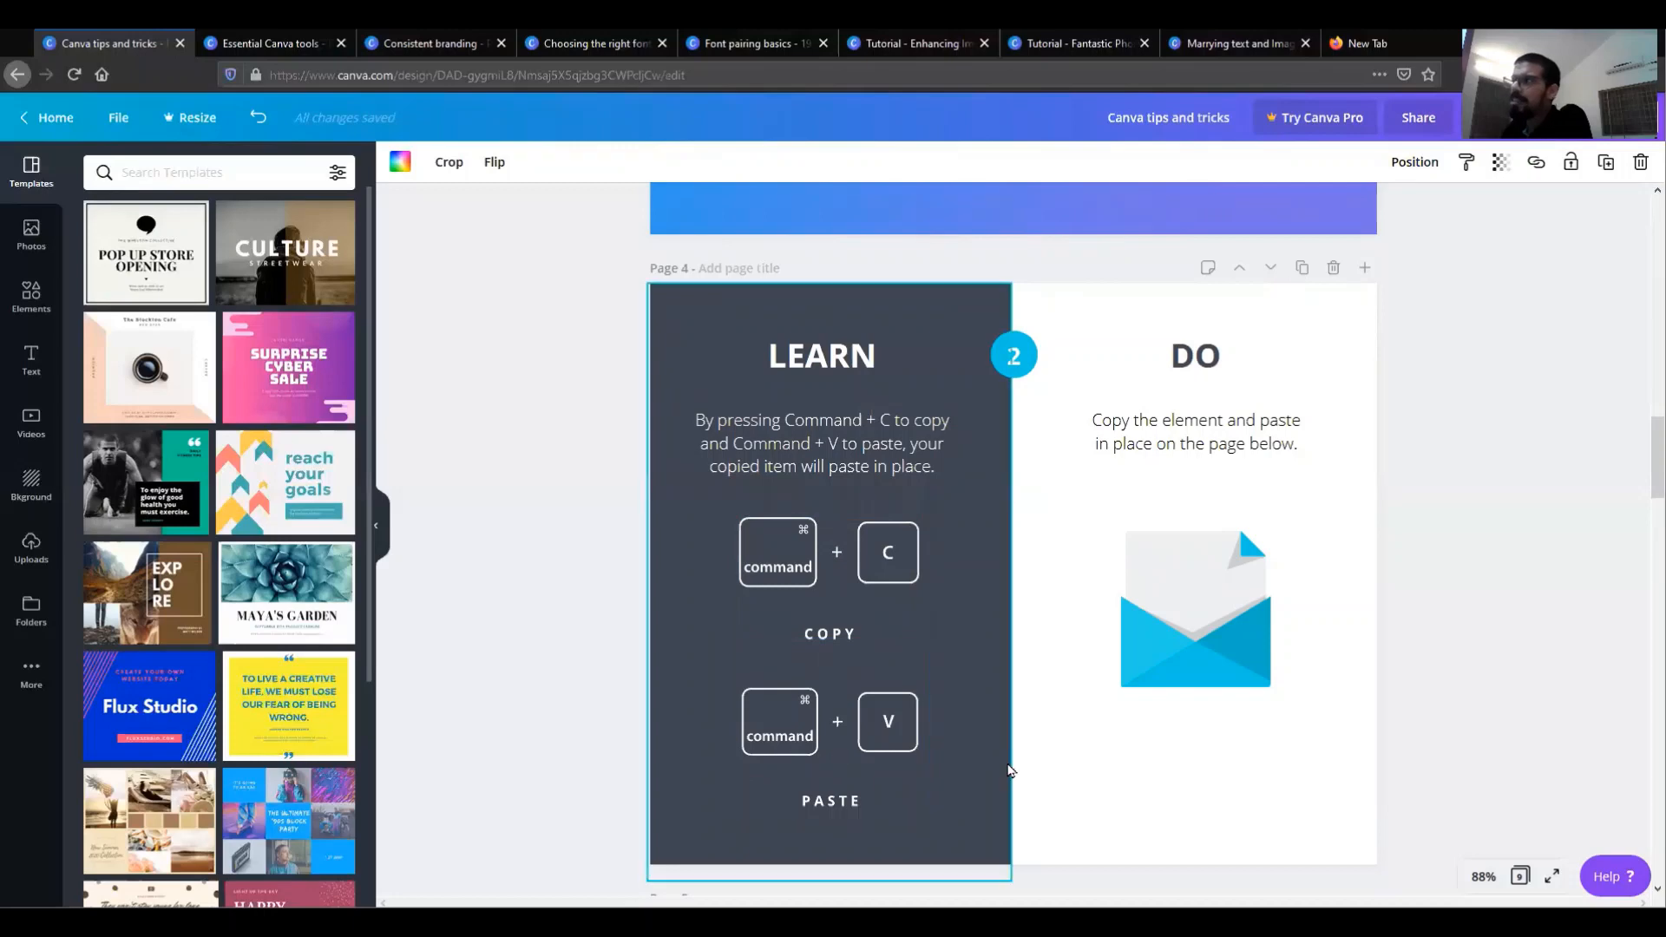
left_click(1177, 586)
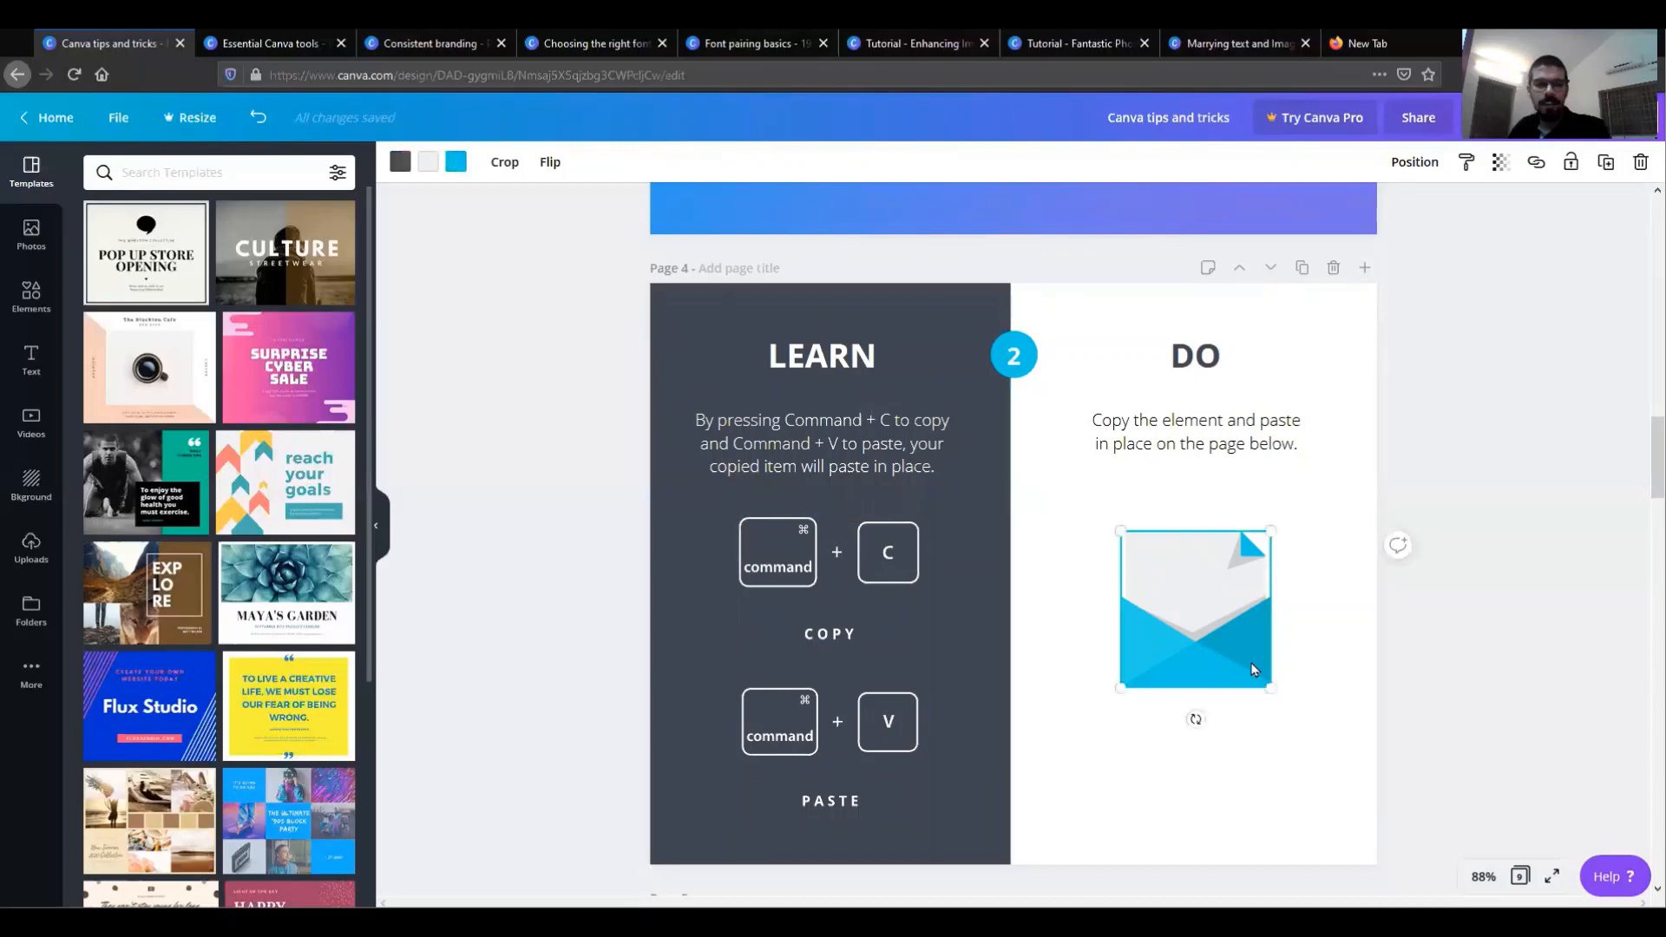
scroll(1215, 686, "down", 8)
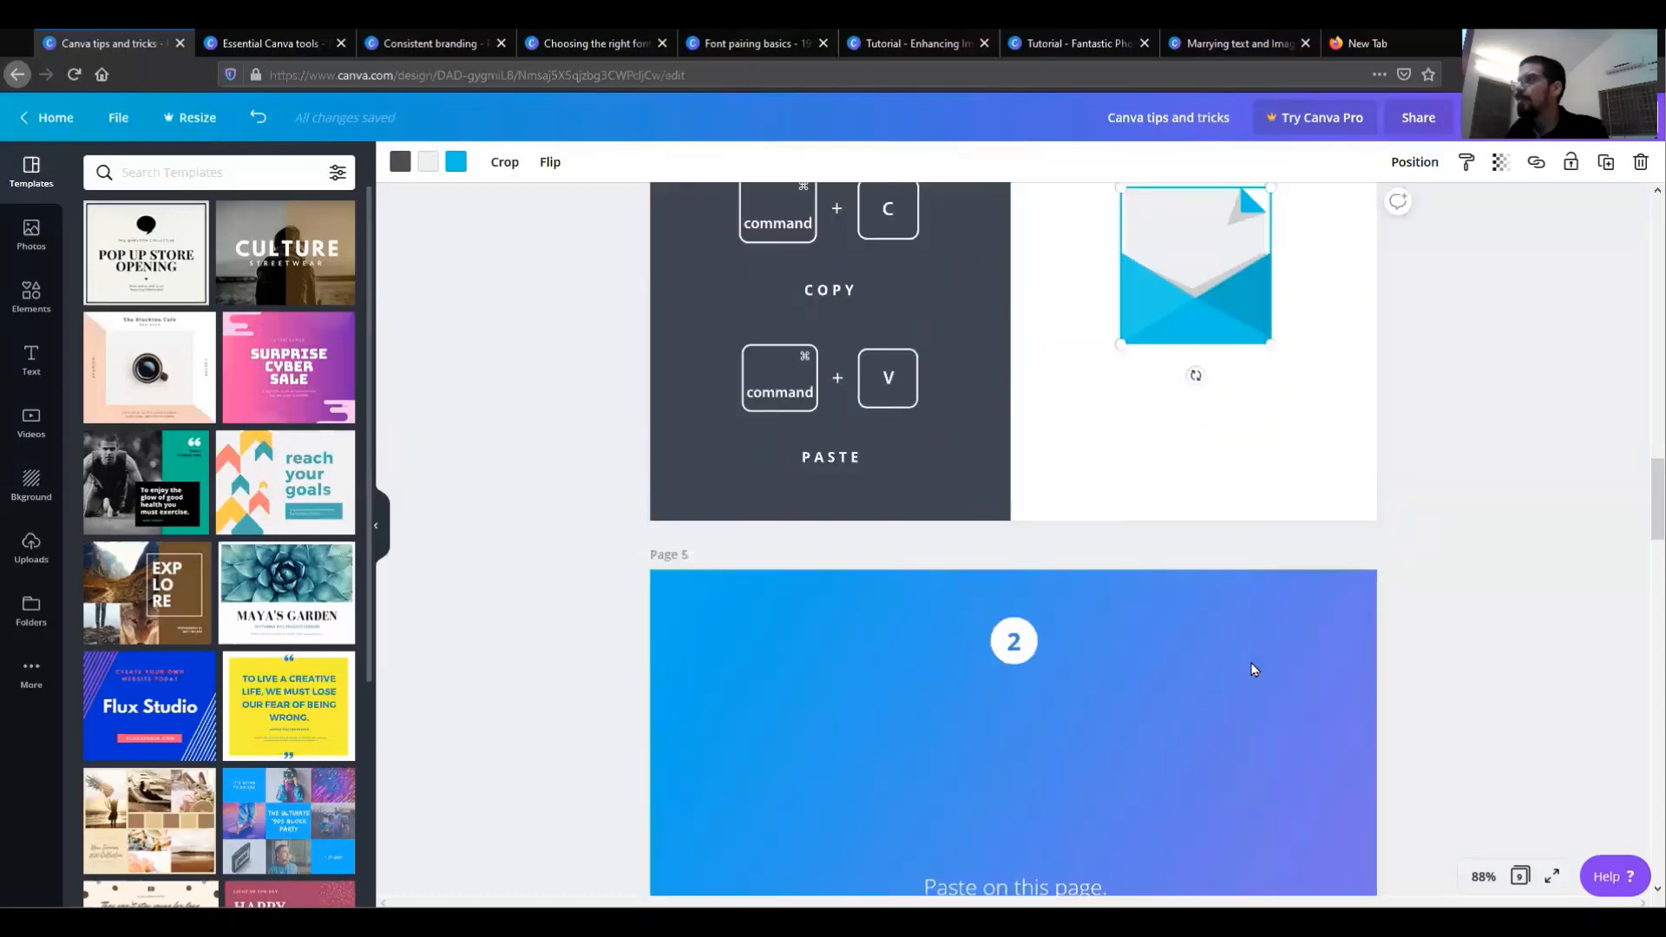
left_click(1222, 526)
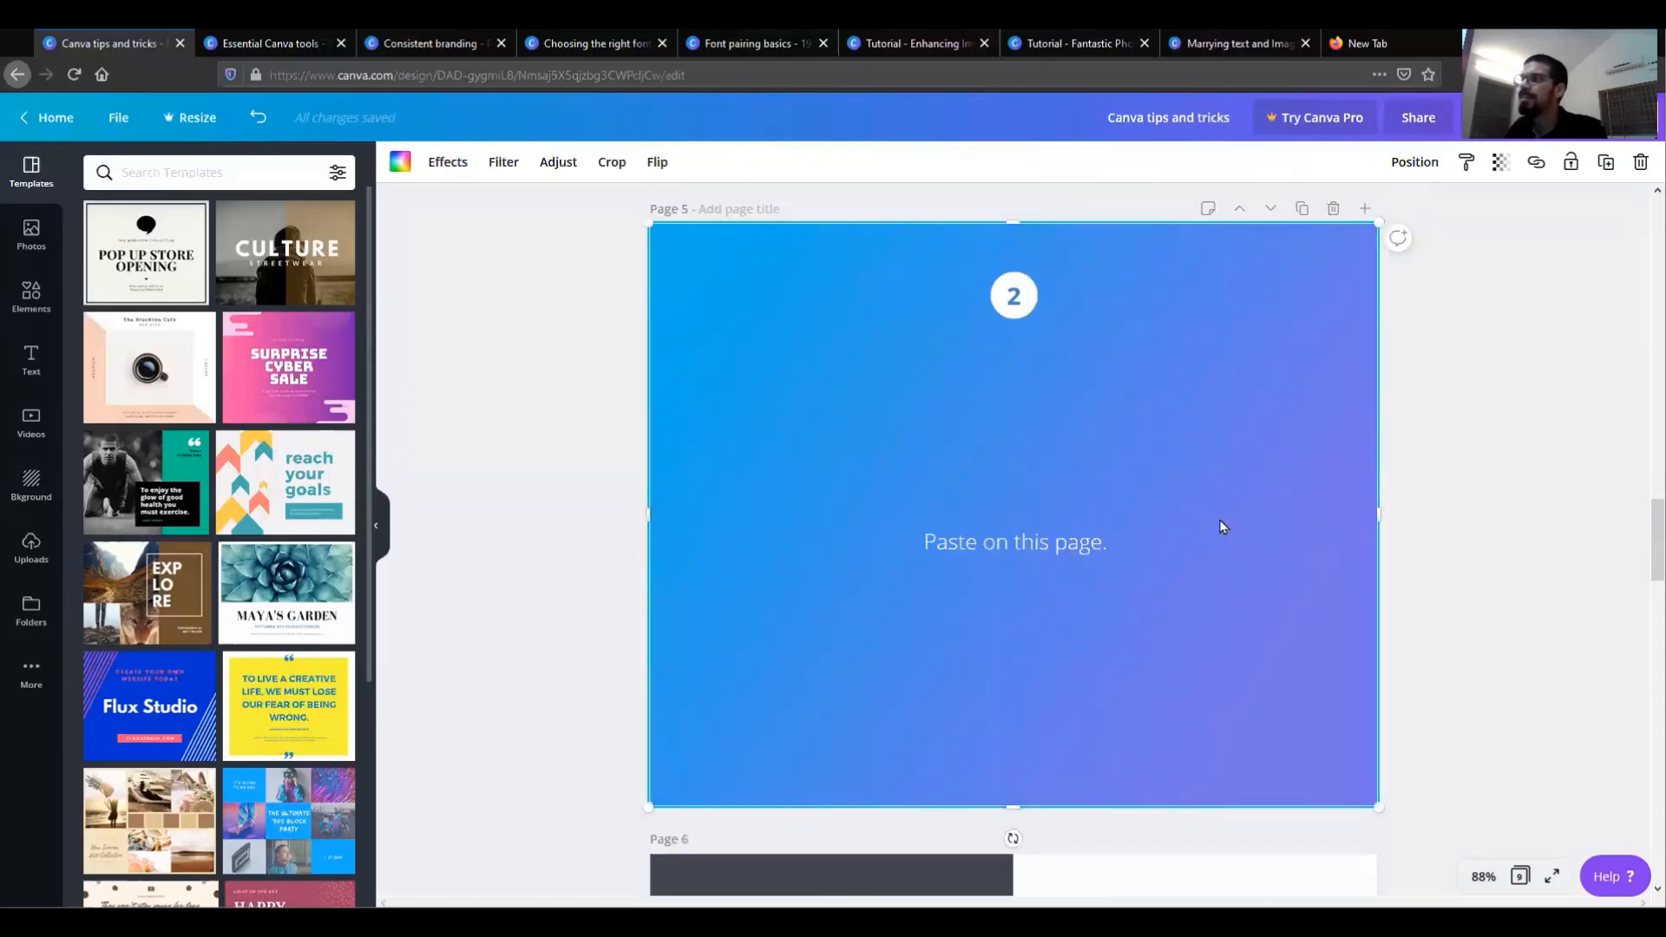
key("ctrl+v")
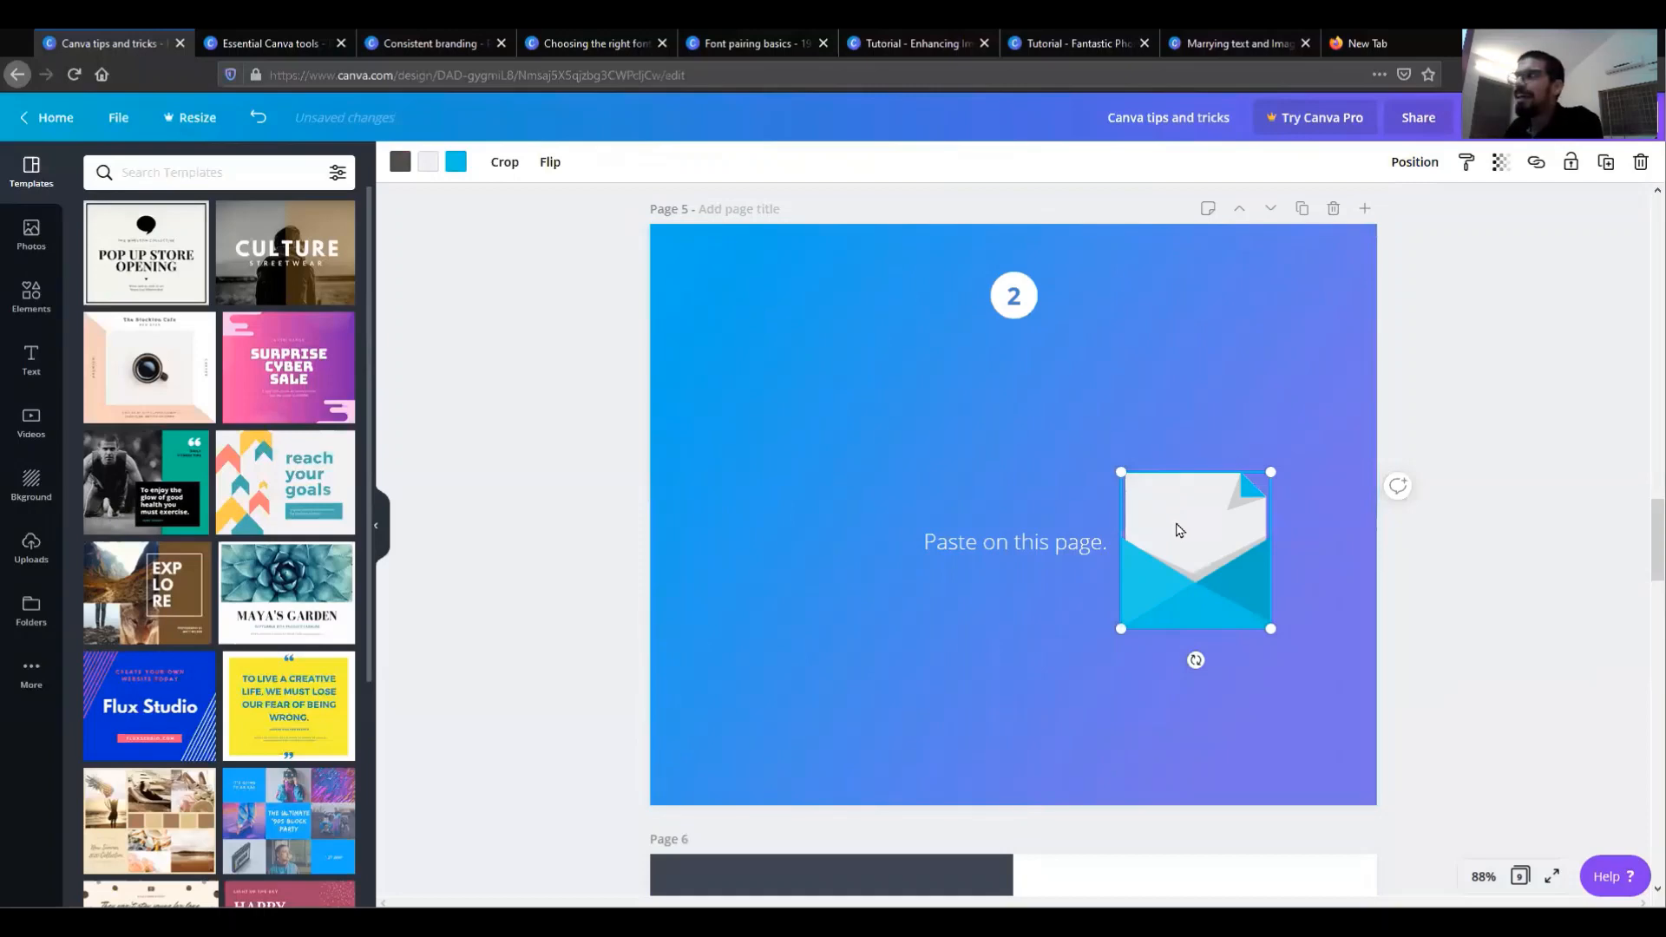
Try moving the pasted envelope on page 5 to the page's upper left area, and undo the move.
scroll(1176, 539, "up", 5)
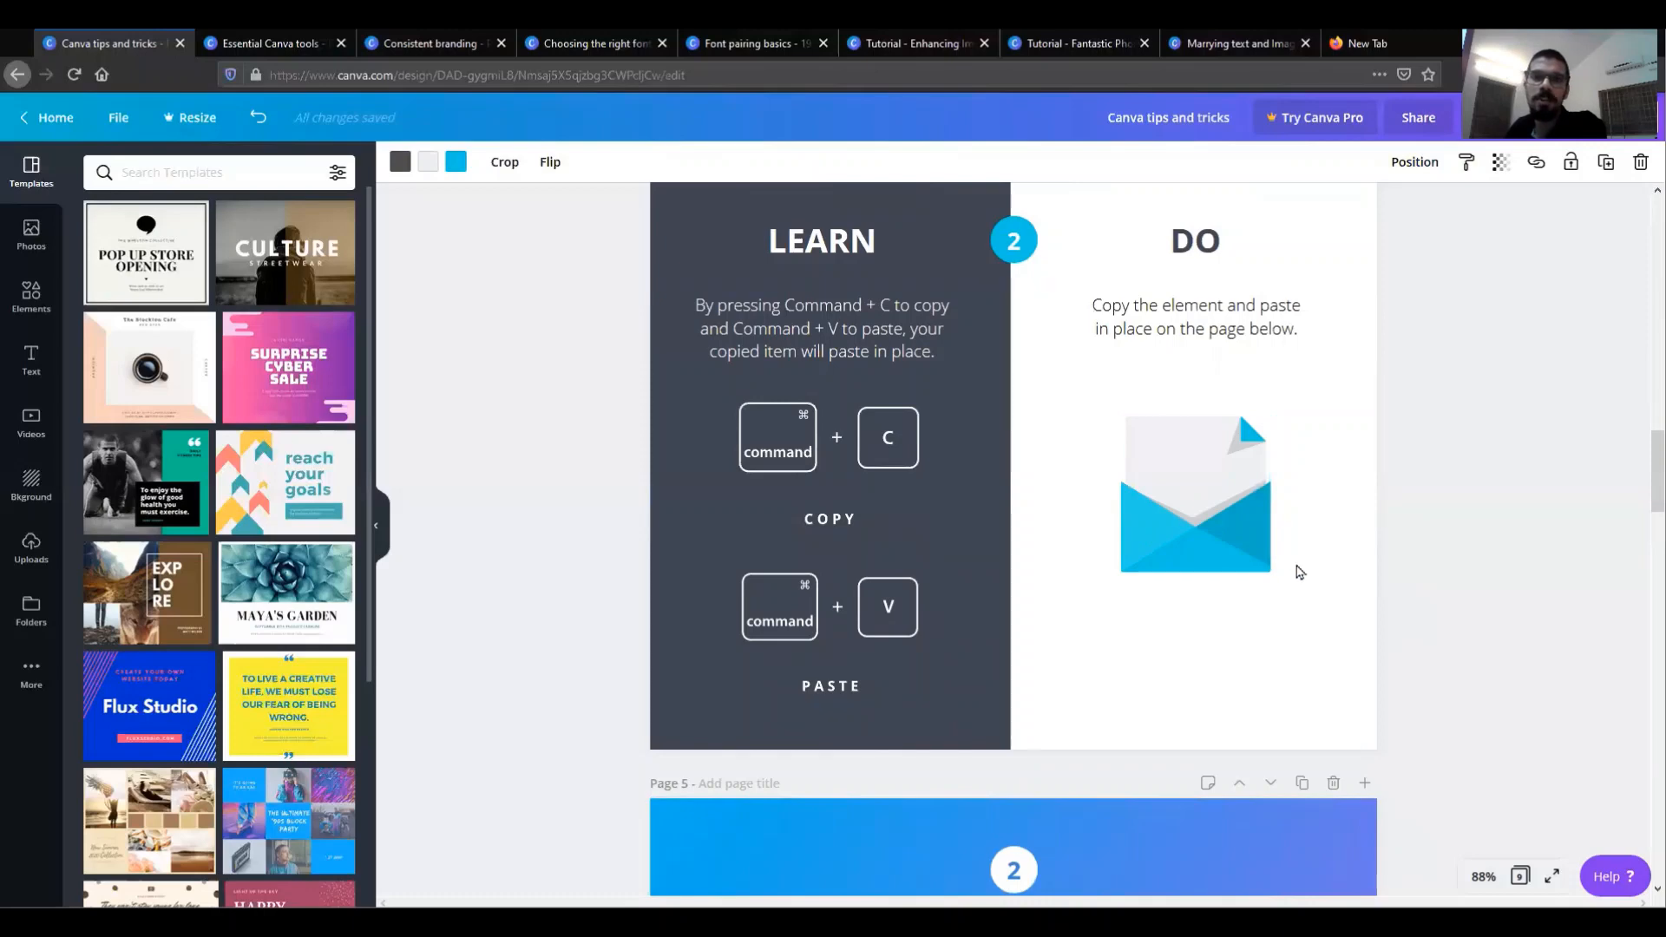
scroll(1304, 573, "down", 3)
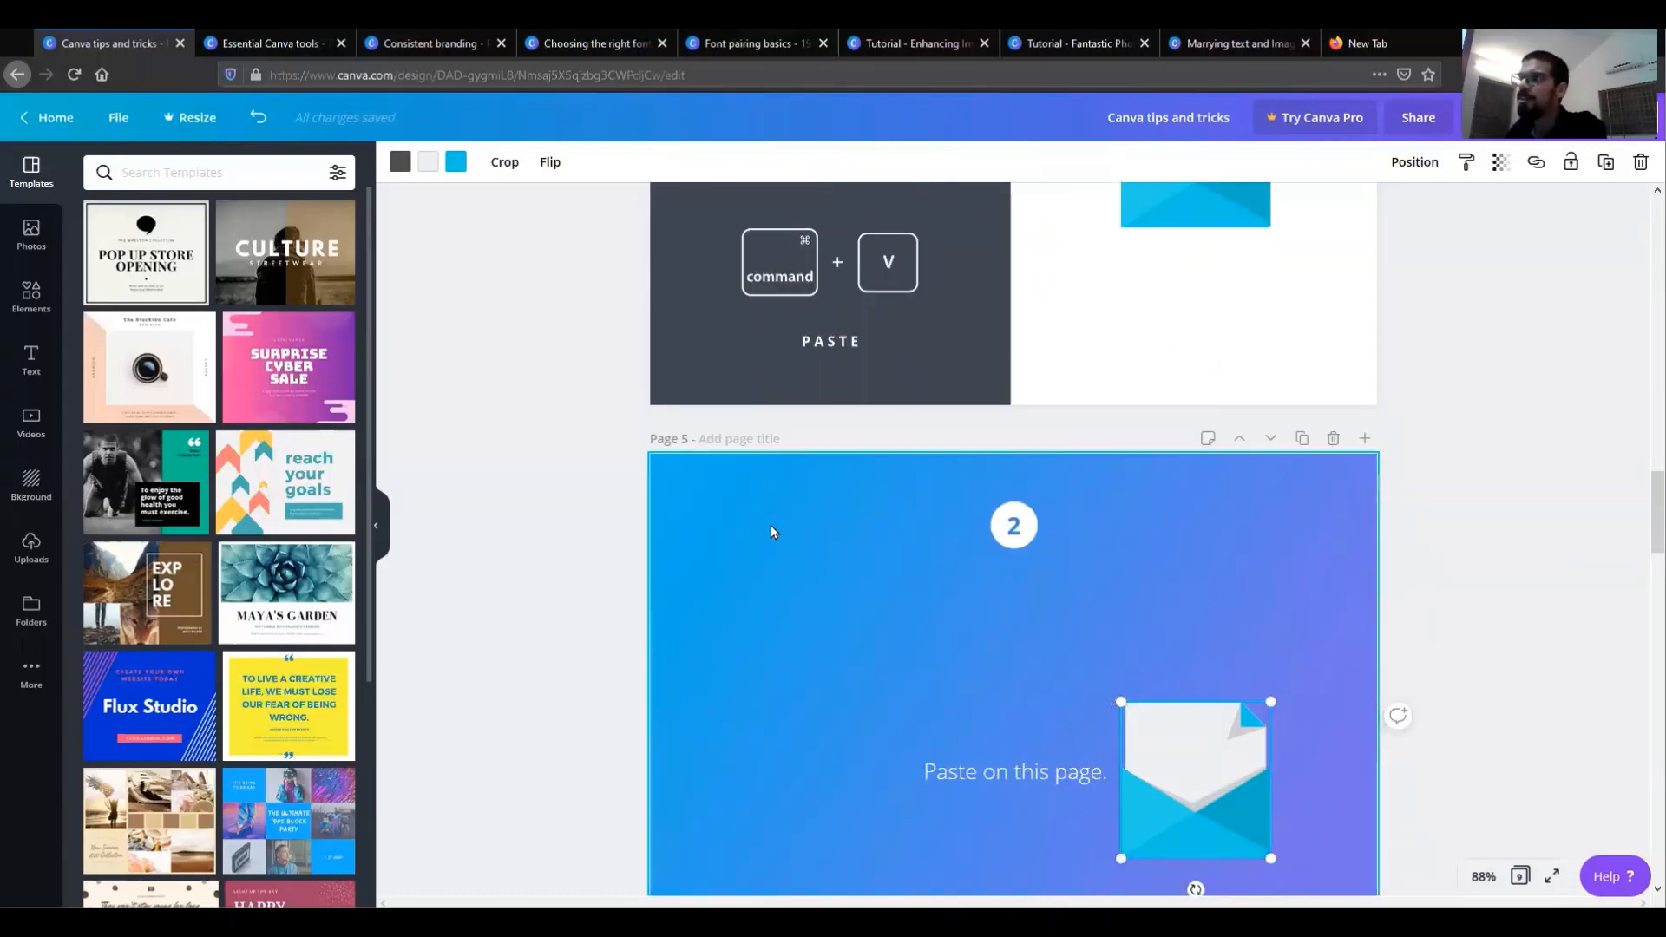
left_click_drag(1211, 805, 821, 614)
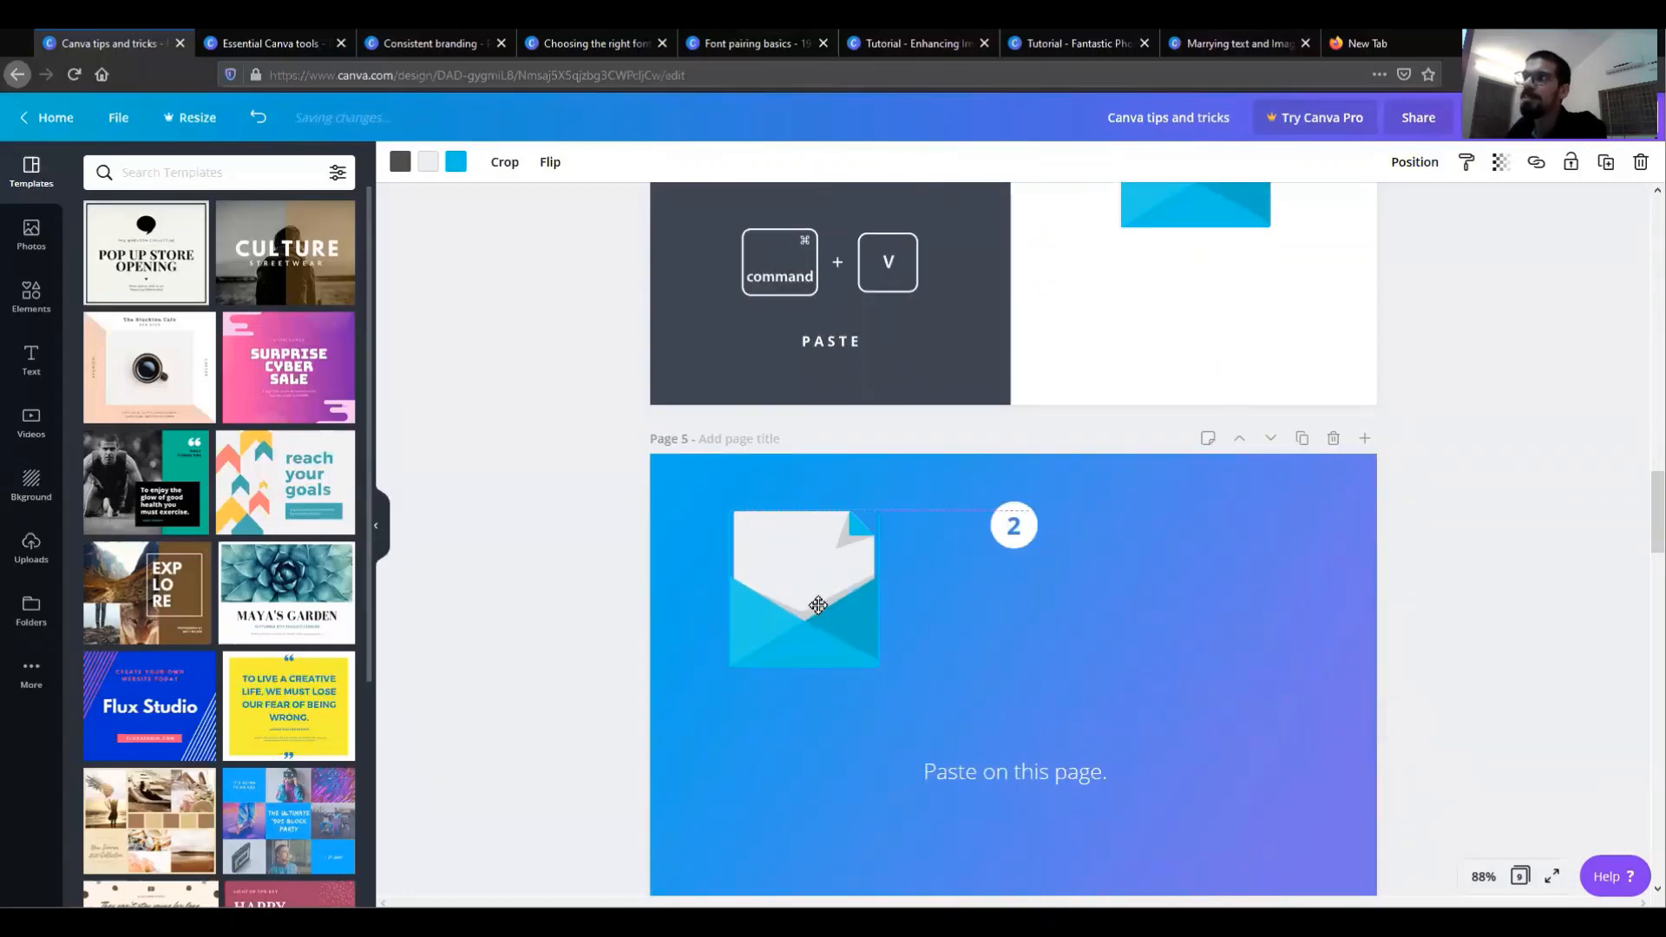
key("ctrl+z")
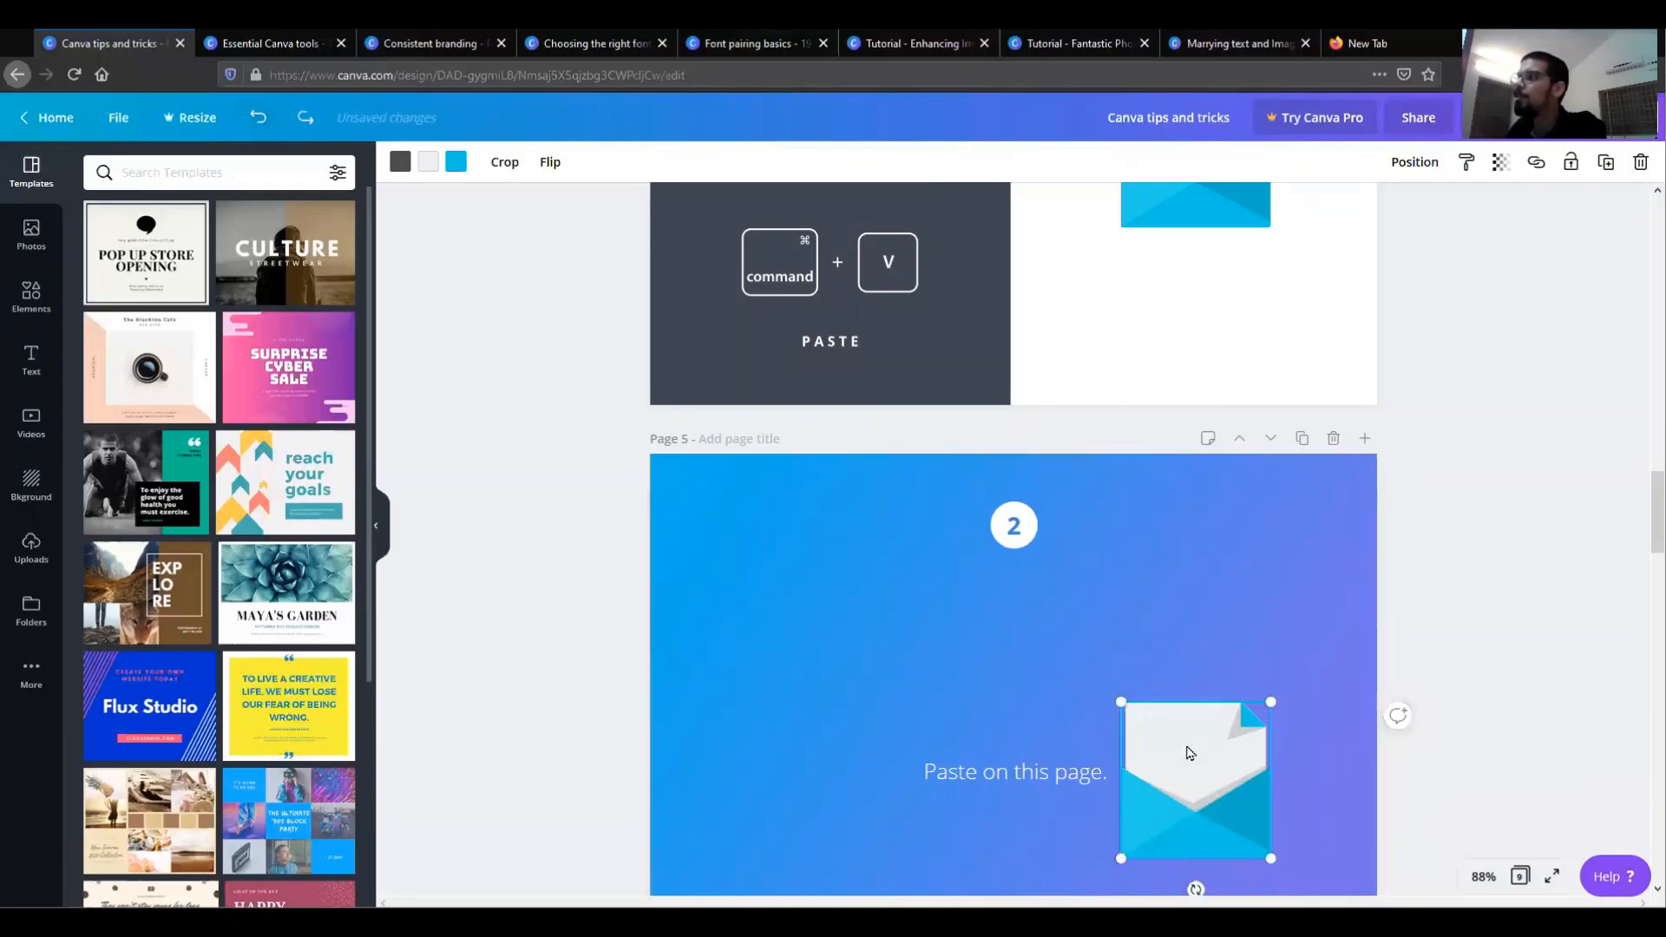
Duplicate the envelope on page 4 and place the copy level with the original, just to its left.
scroll(1302, 472, "up", 3)
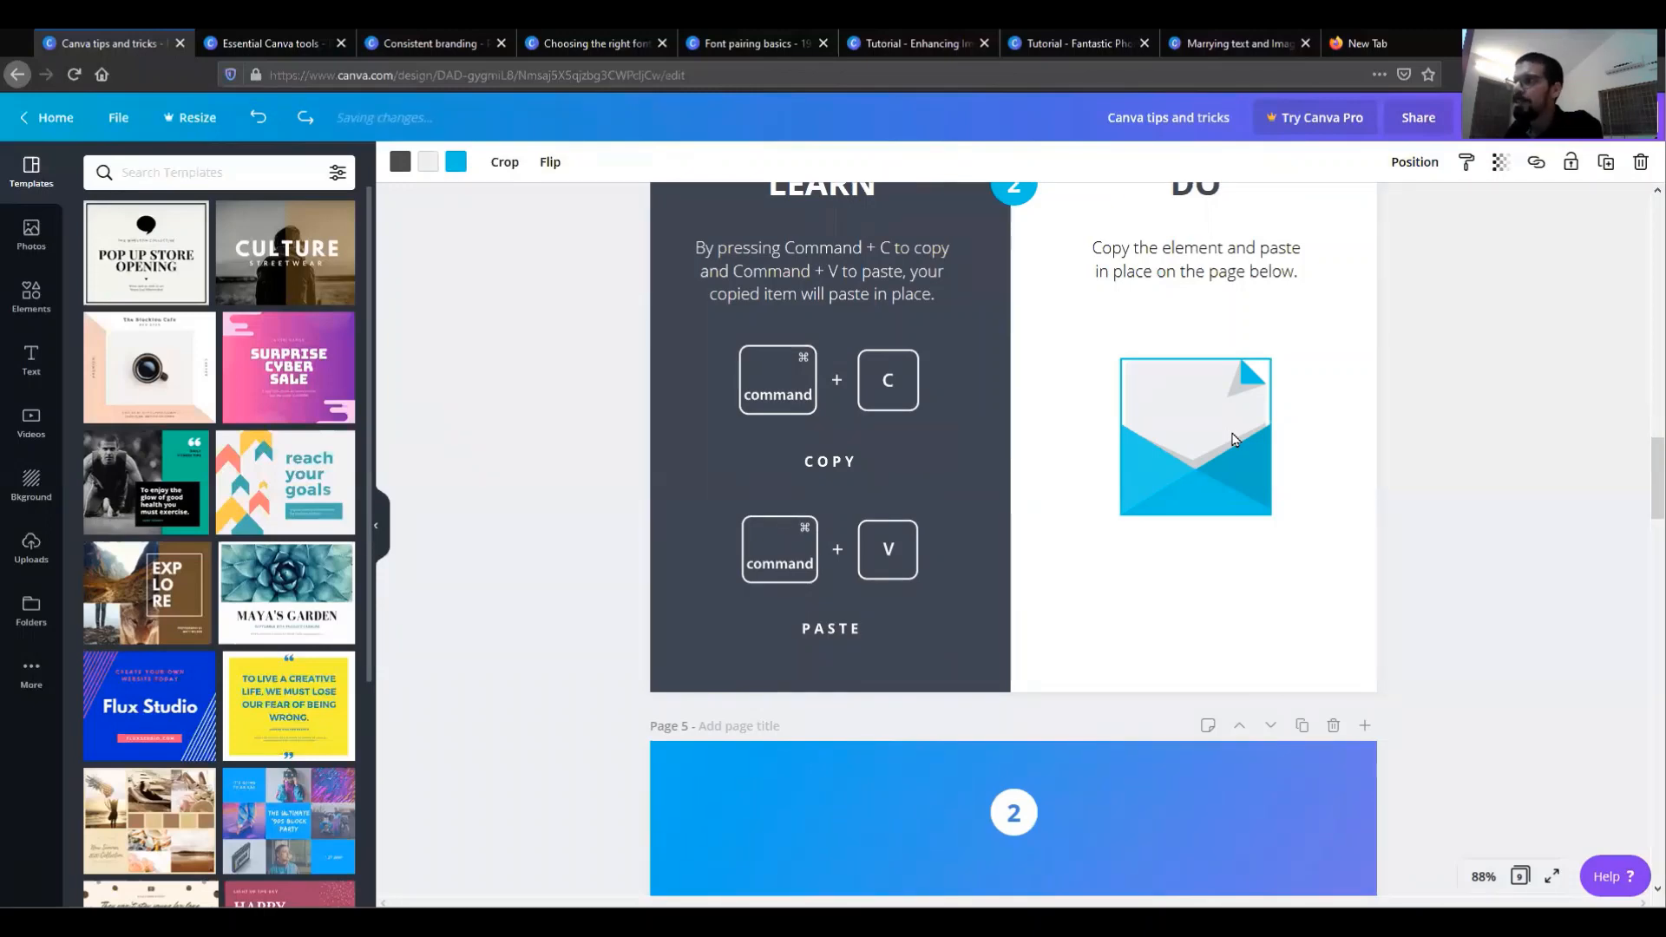
scroll(1252, 486, "up", 1)
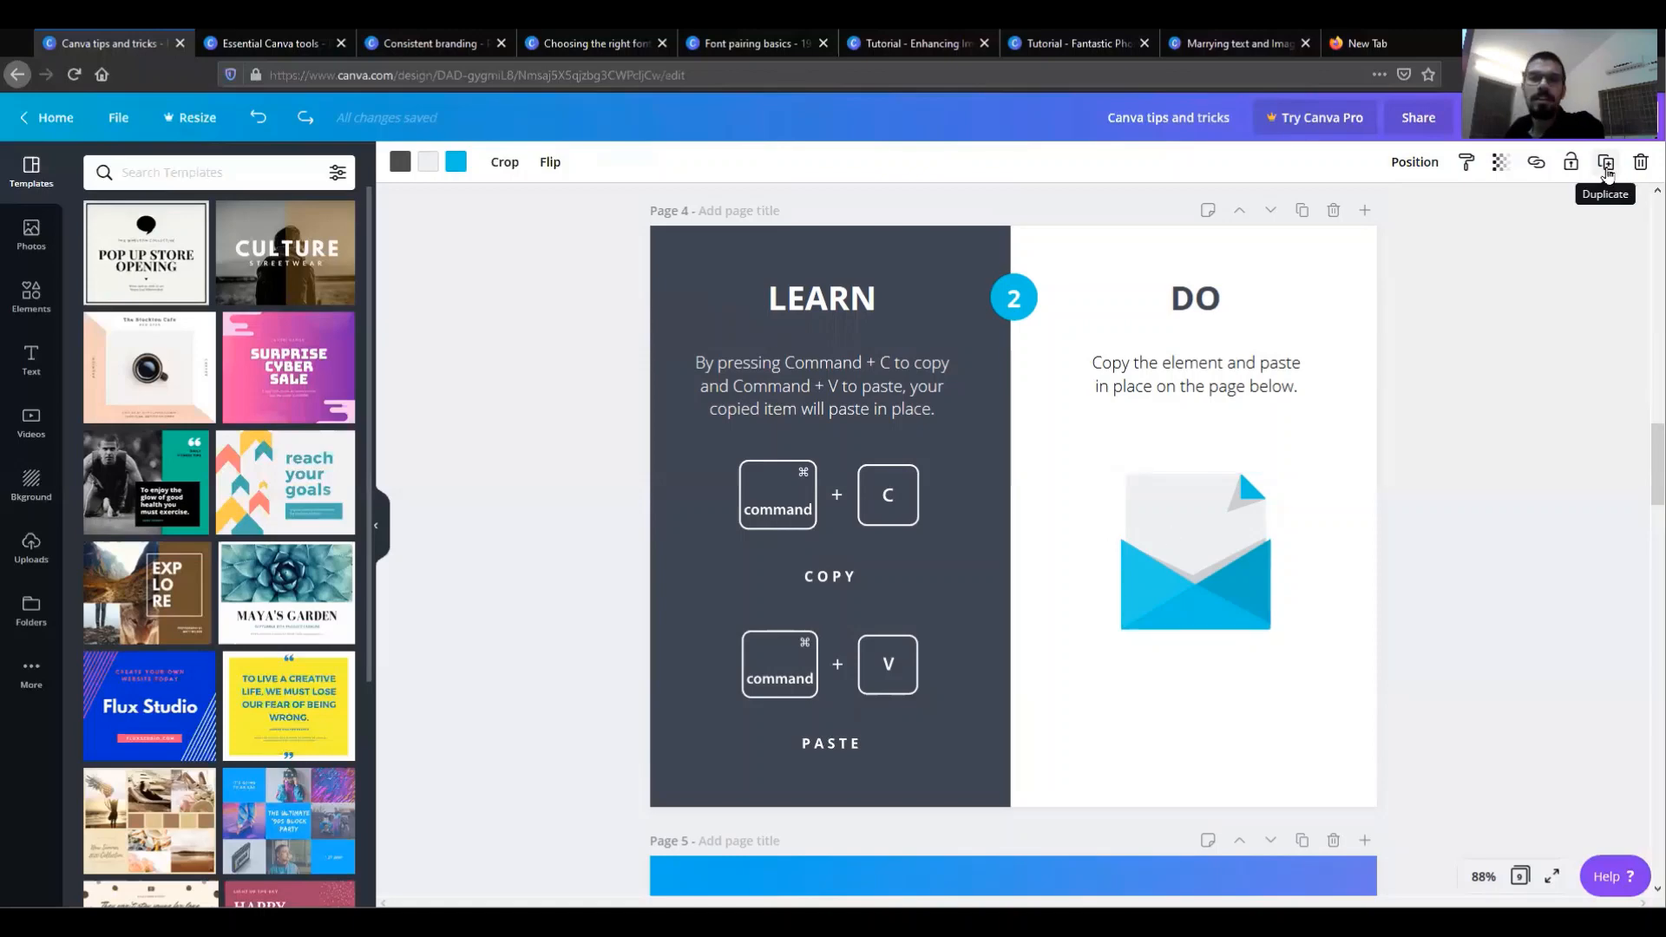
left_click(1157, 530)
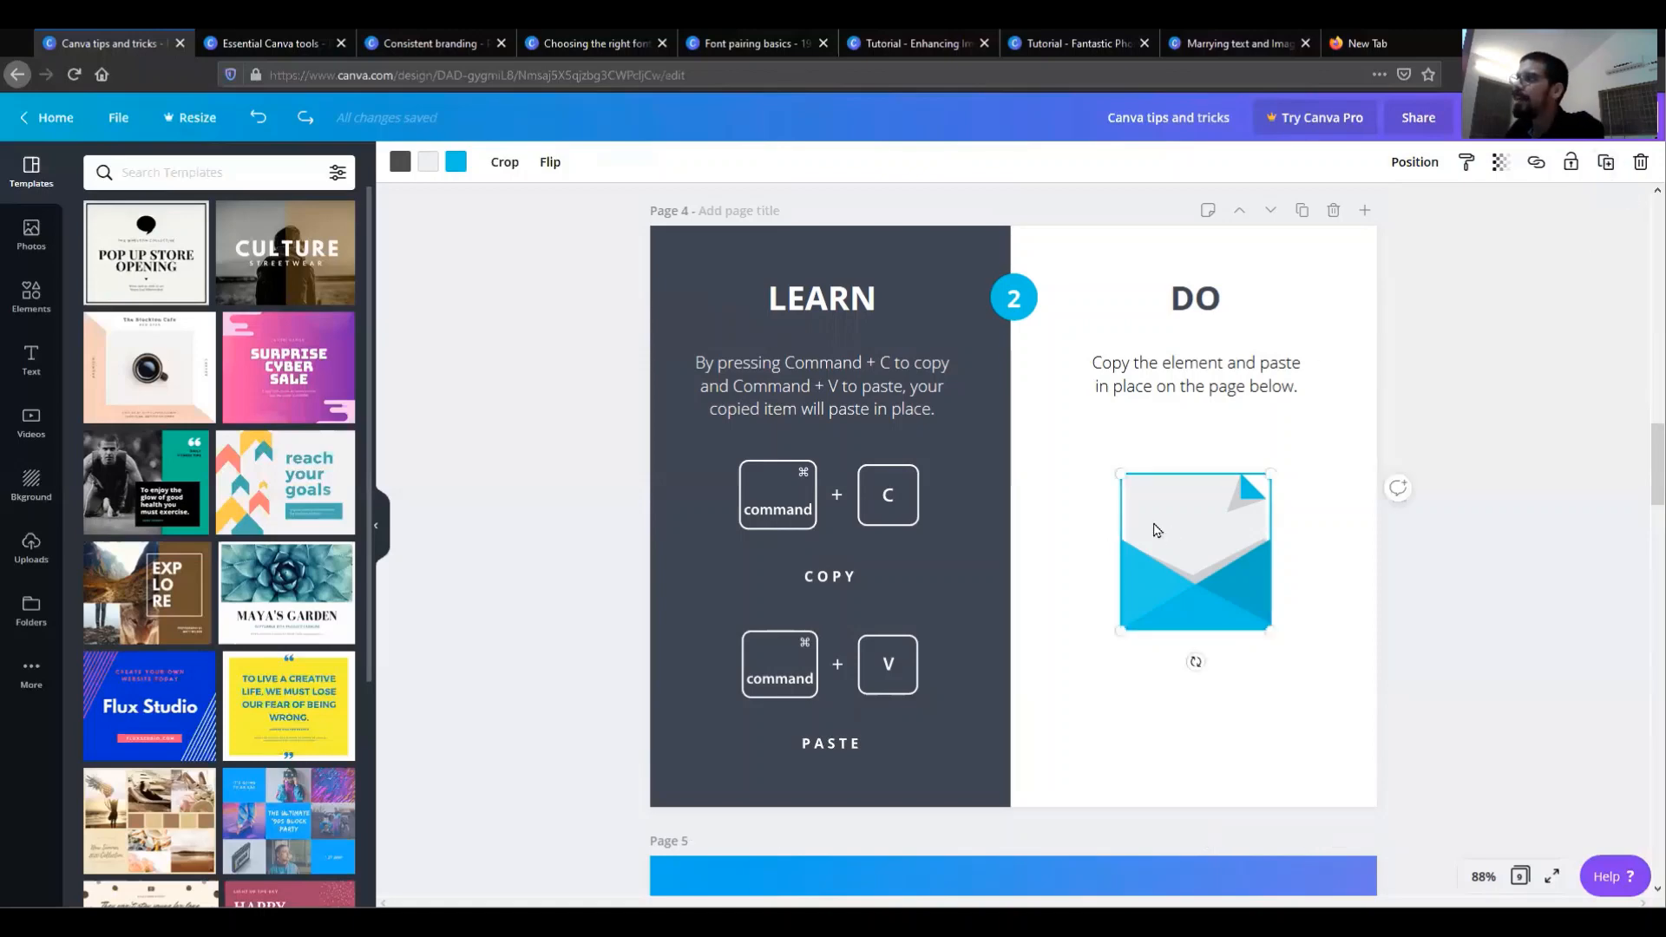
left_click(1609, 162)
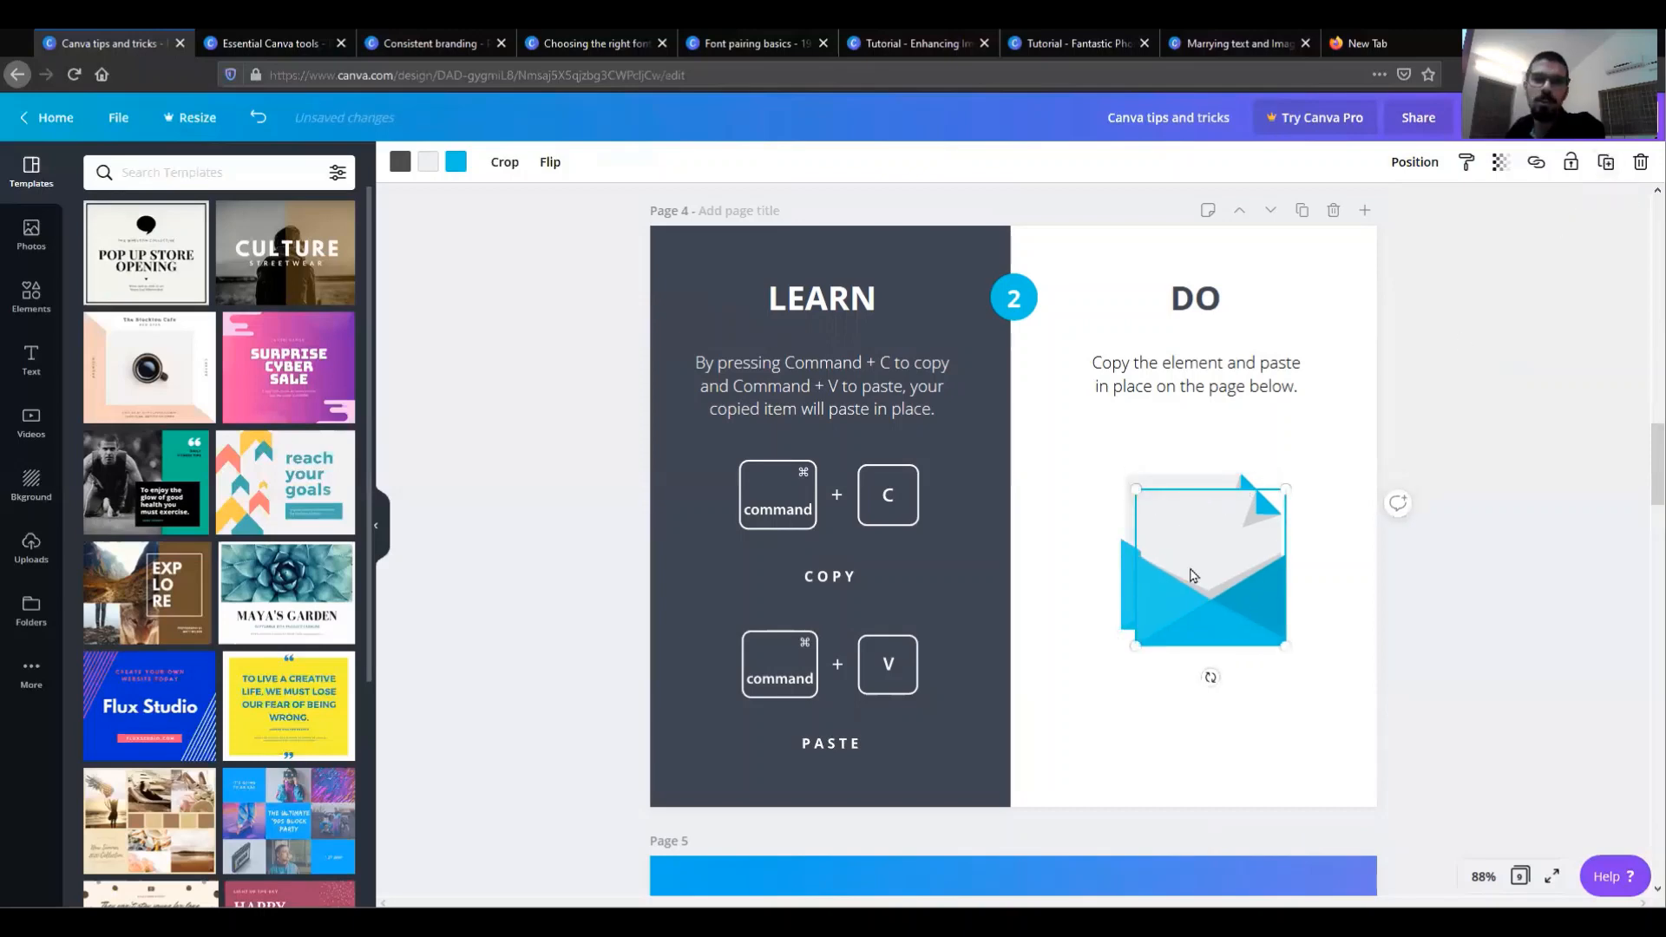
left_click_drag(1212, 585, 1022, 559)
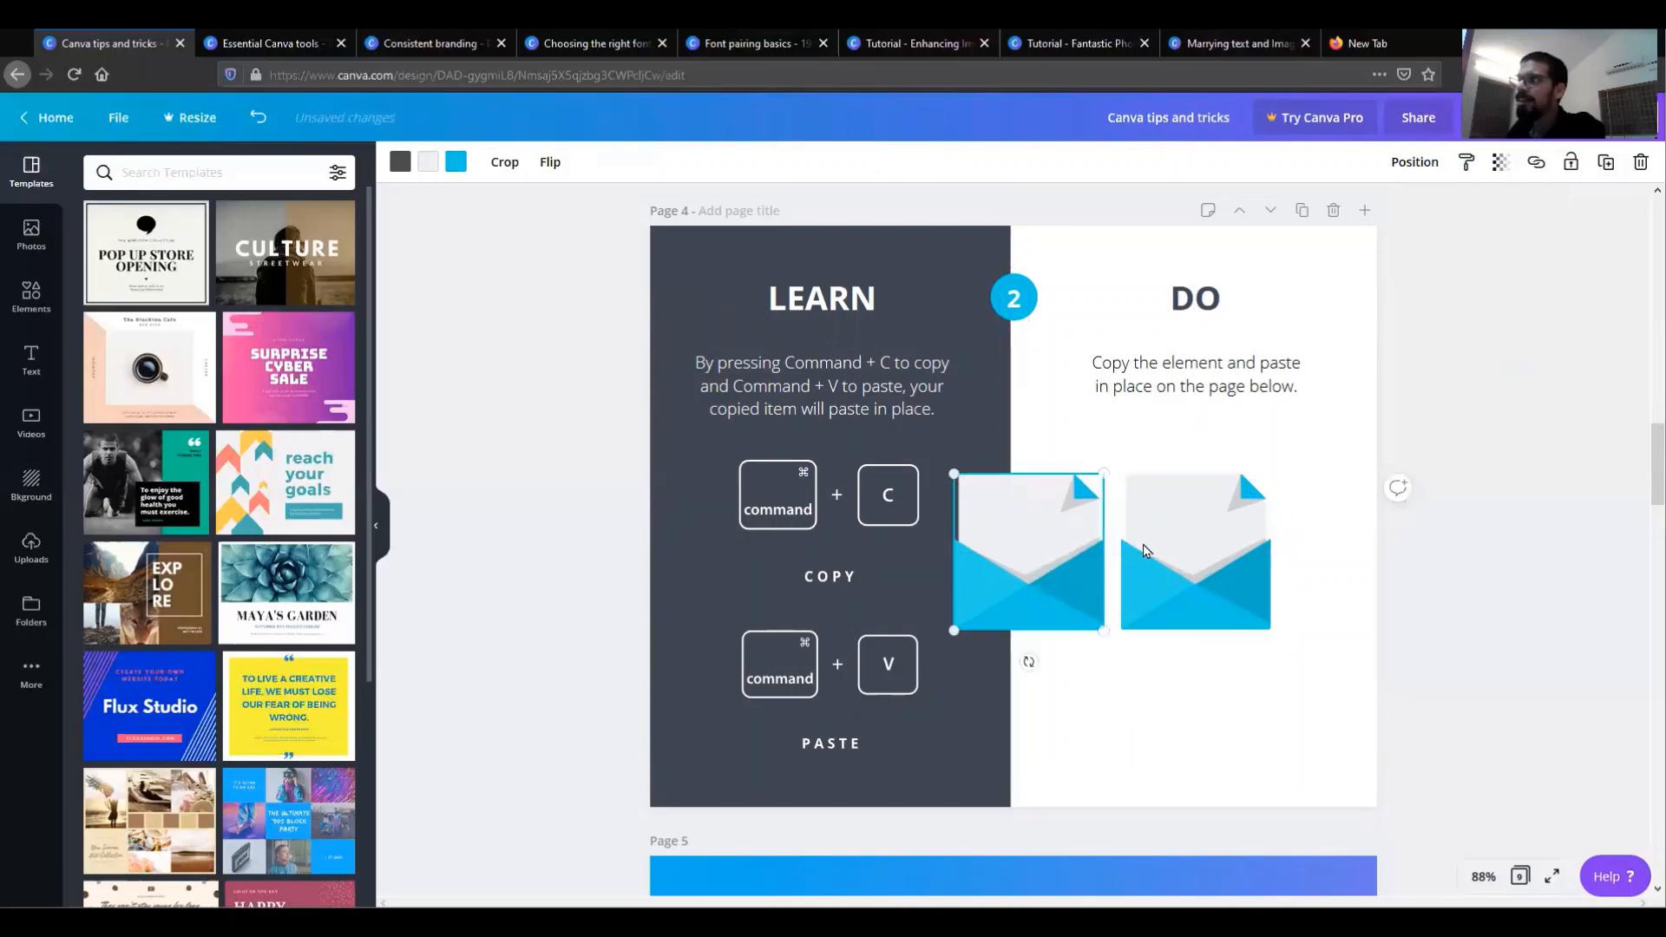
Move the TERRIFIC TEXTILES title on page 6 up within the dark square, and back down aligned to the square's vertical centre line.
scroll(1117, 569, "down", 15)
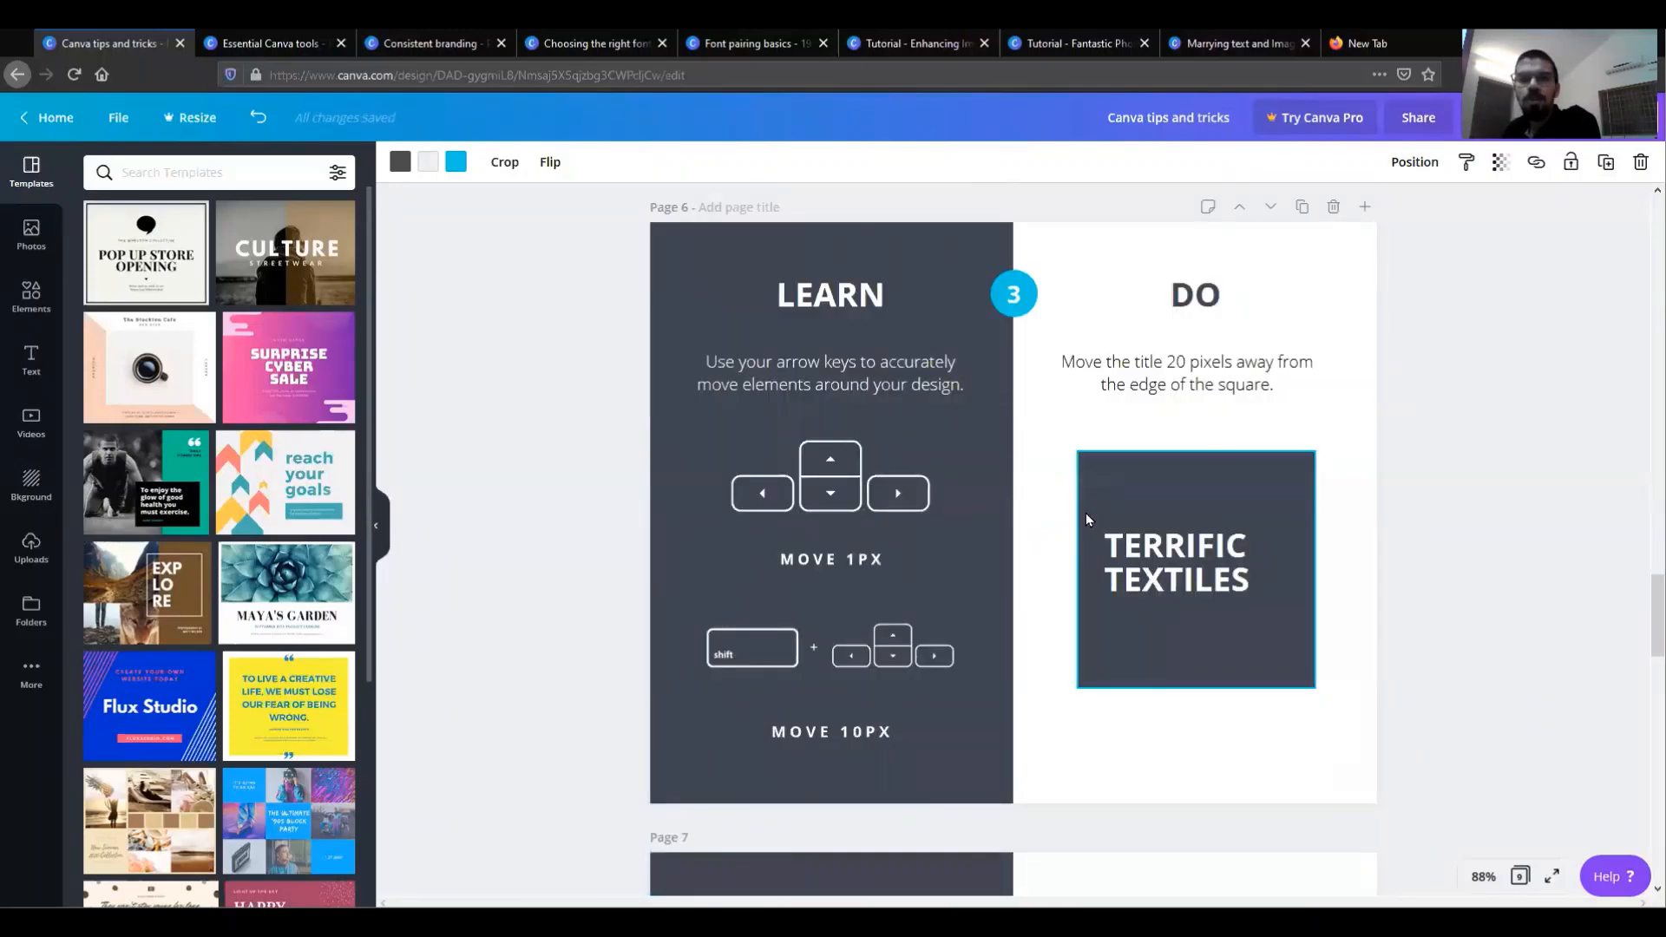
left_click(1153, 575)
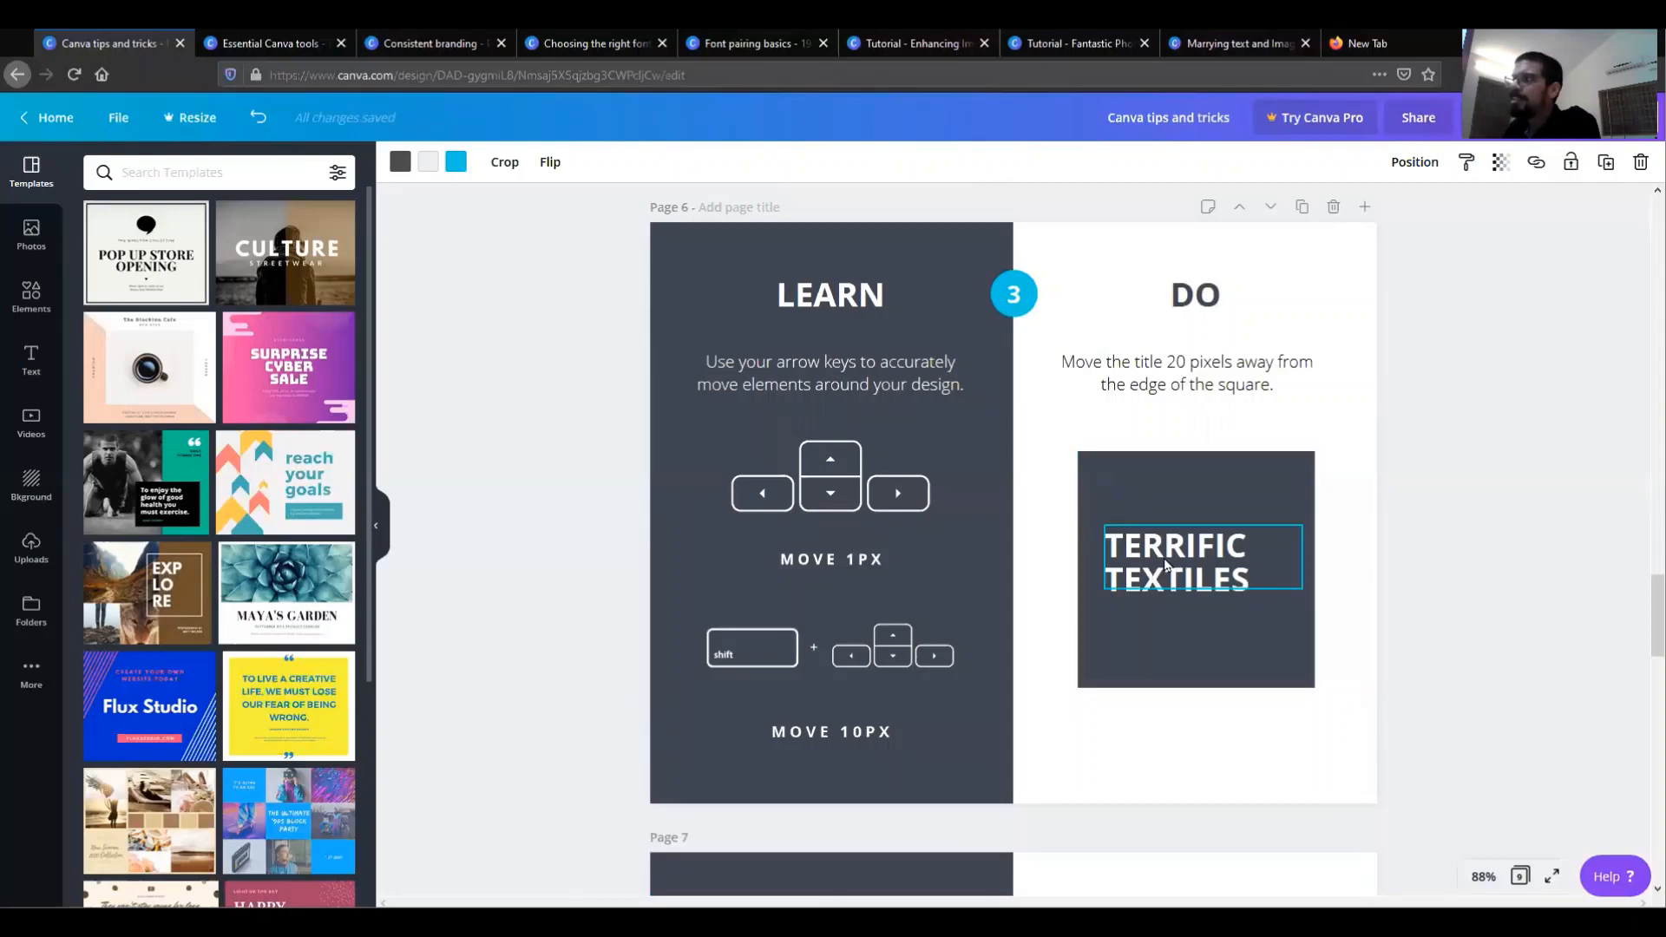
left_click_drag(1165, 565, 1183, 516)
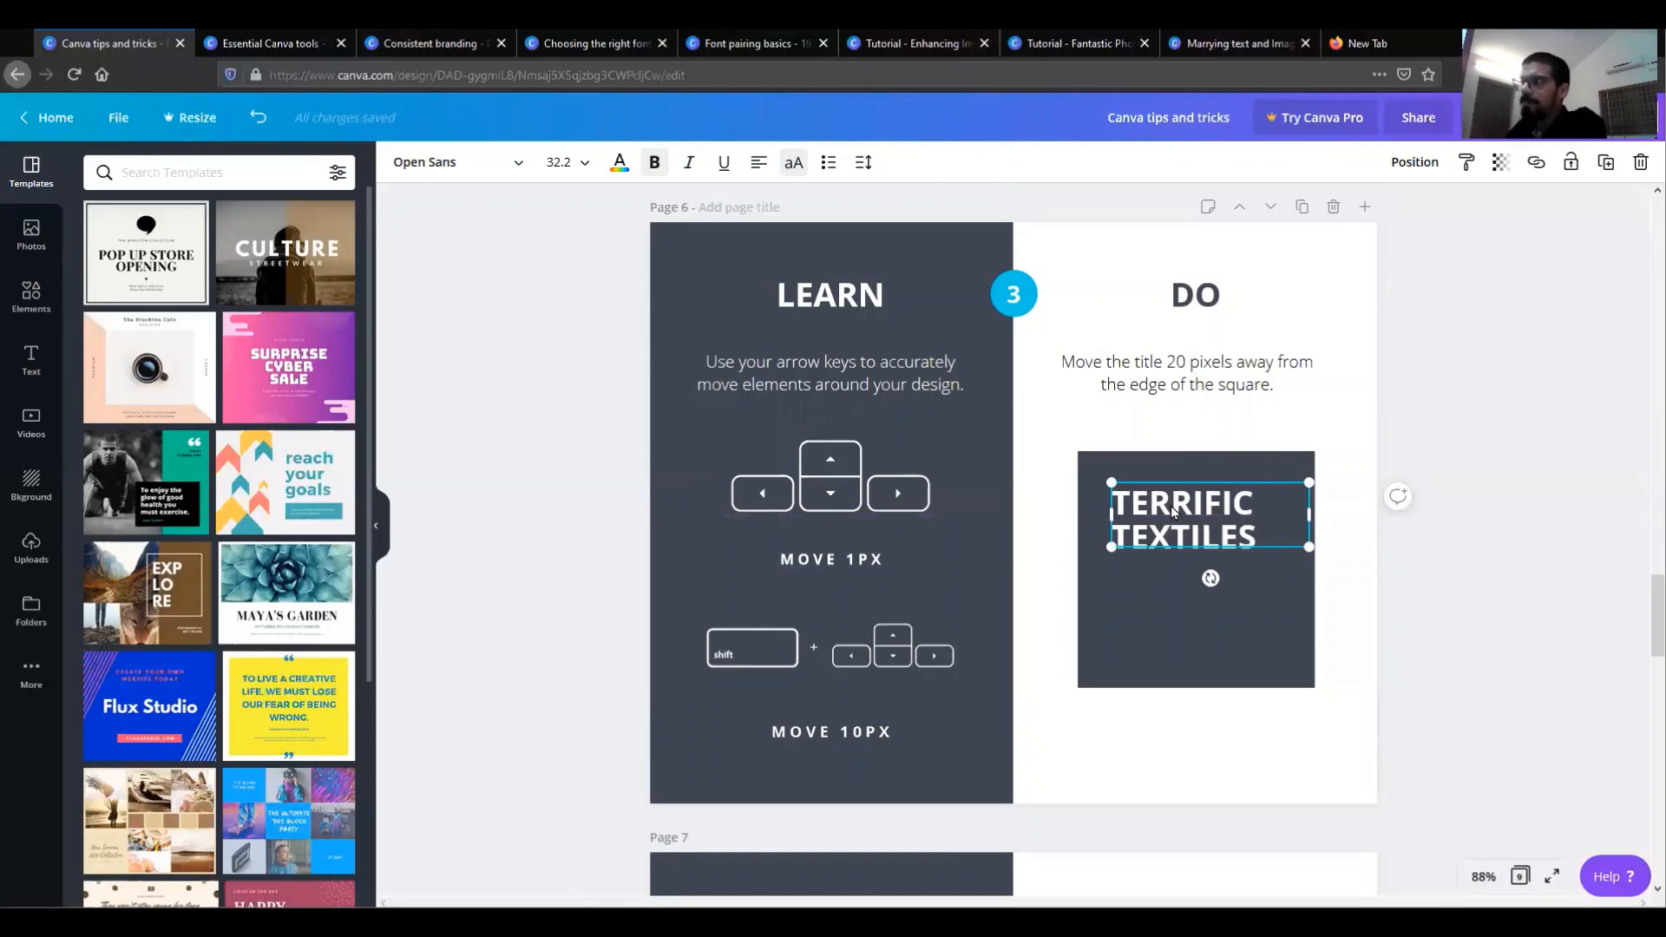
left_click_drag(1174, 512, 1161, 544)
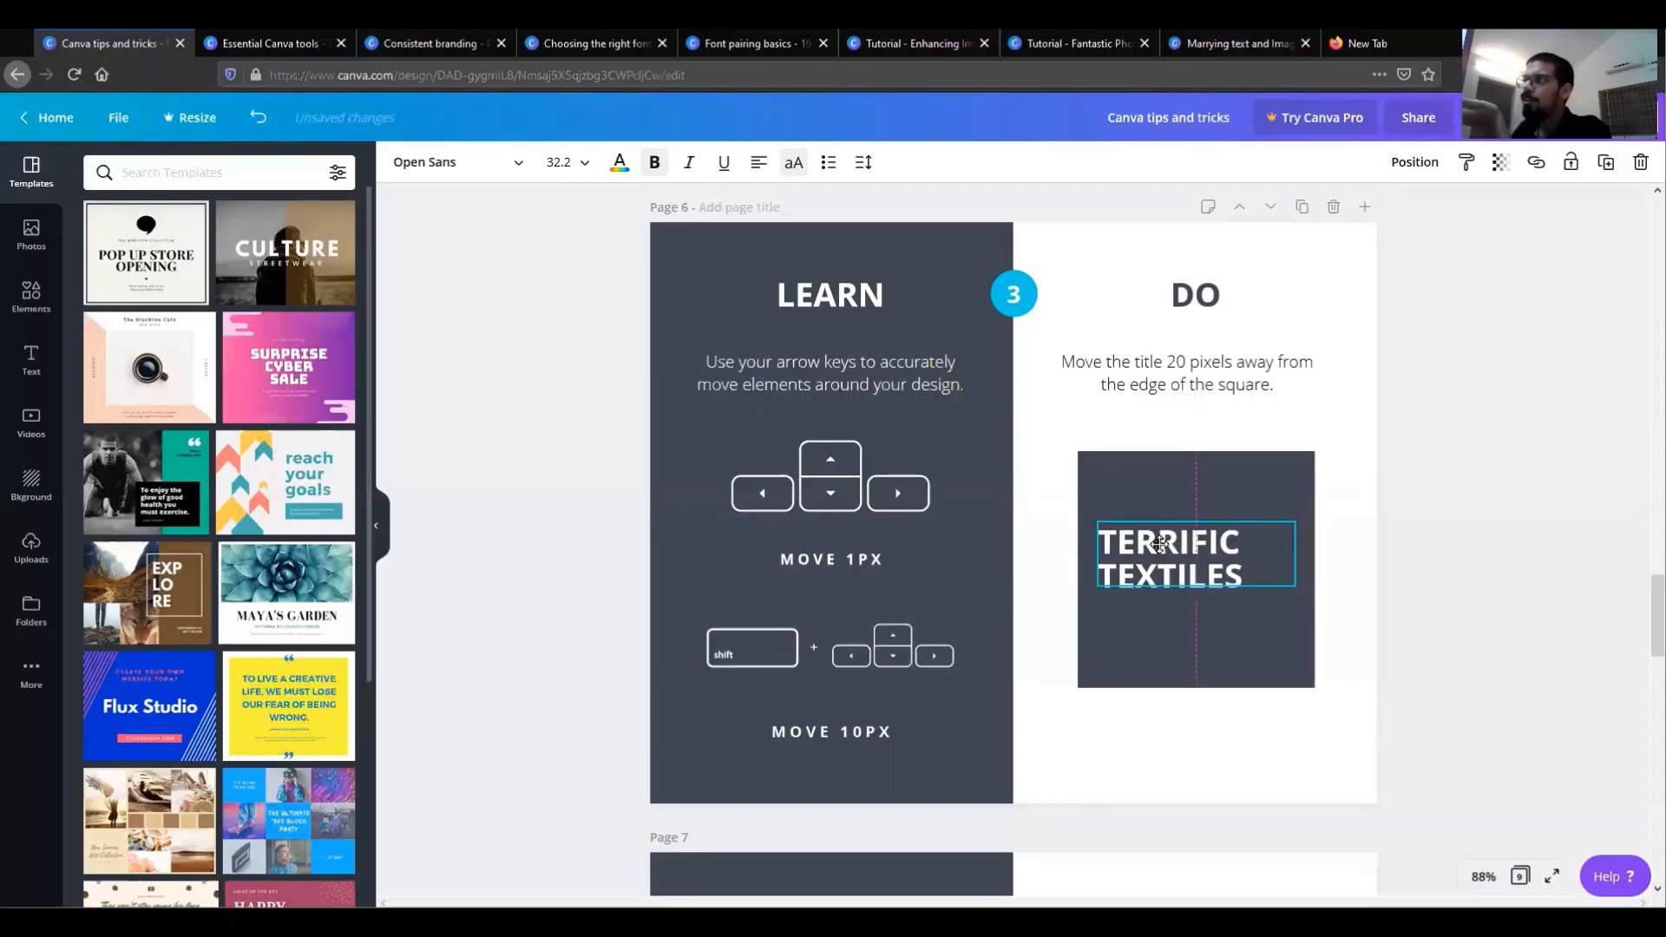
left_click_drag(1160, 544, 1160, 545)
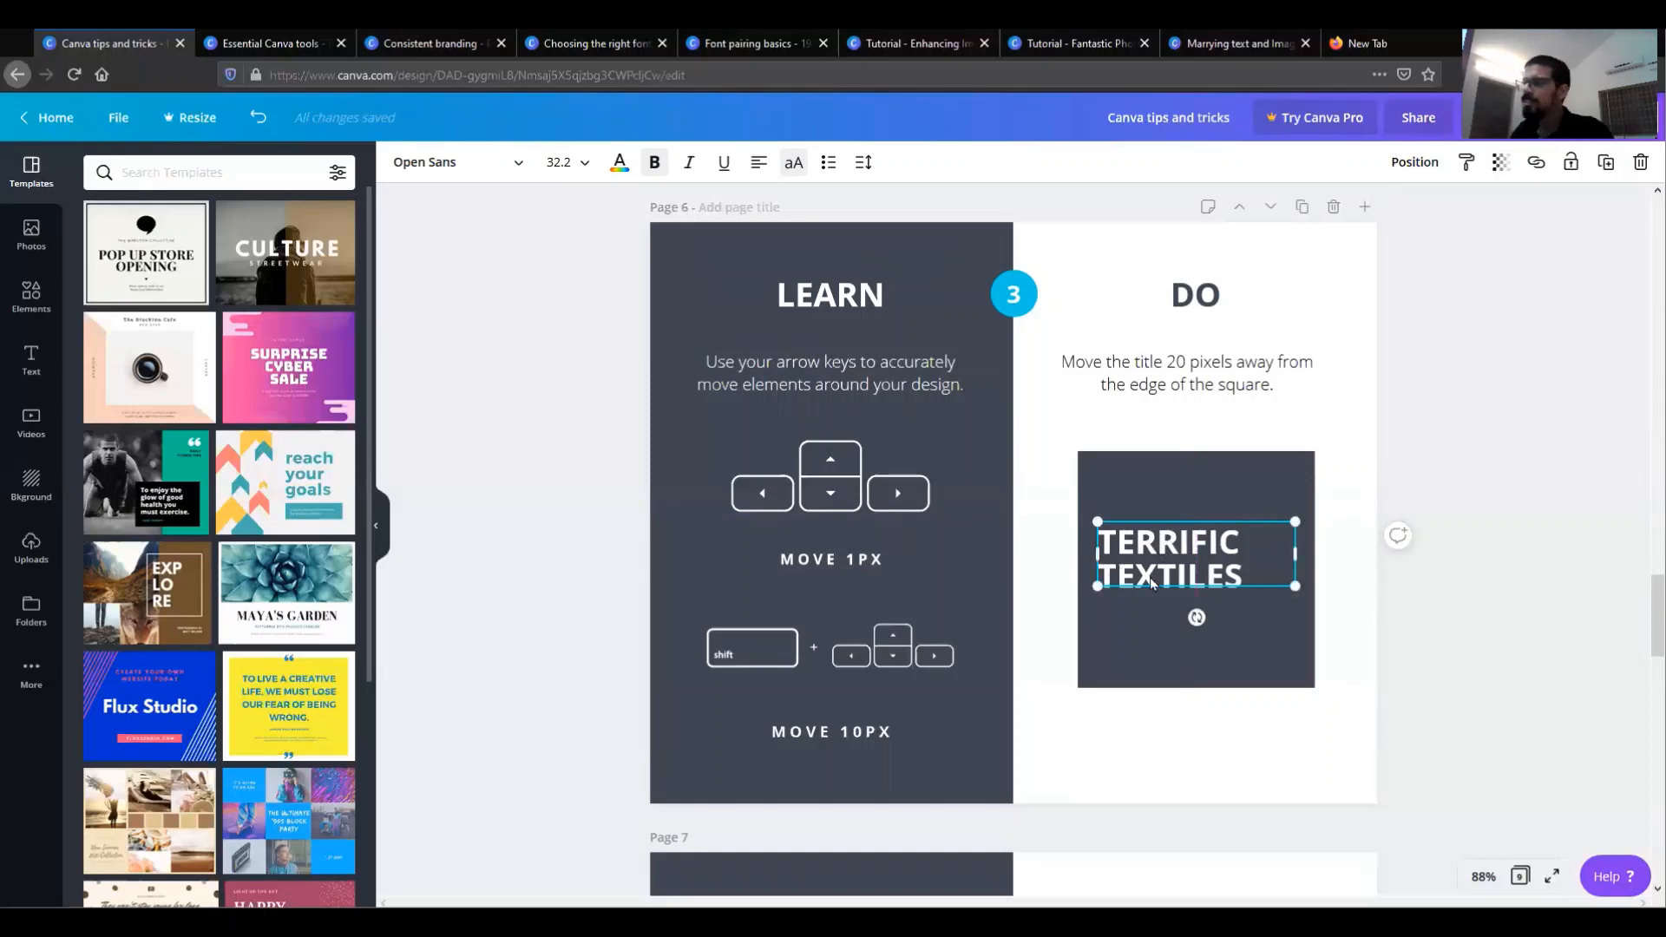
Nudge the TERRIFIC TEXTILES title 12 pixels right in 1 px moves and 20 pixels left in 10 px moves.
key("Right")
key("Right")
key("Right")
key("Right")
key("Right")
key("Right")
key("Right")
key("Right")
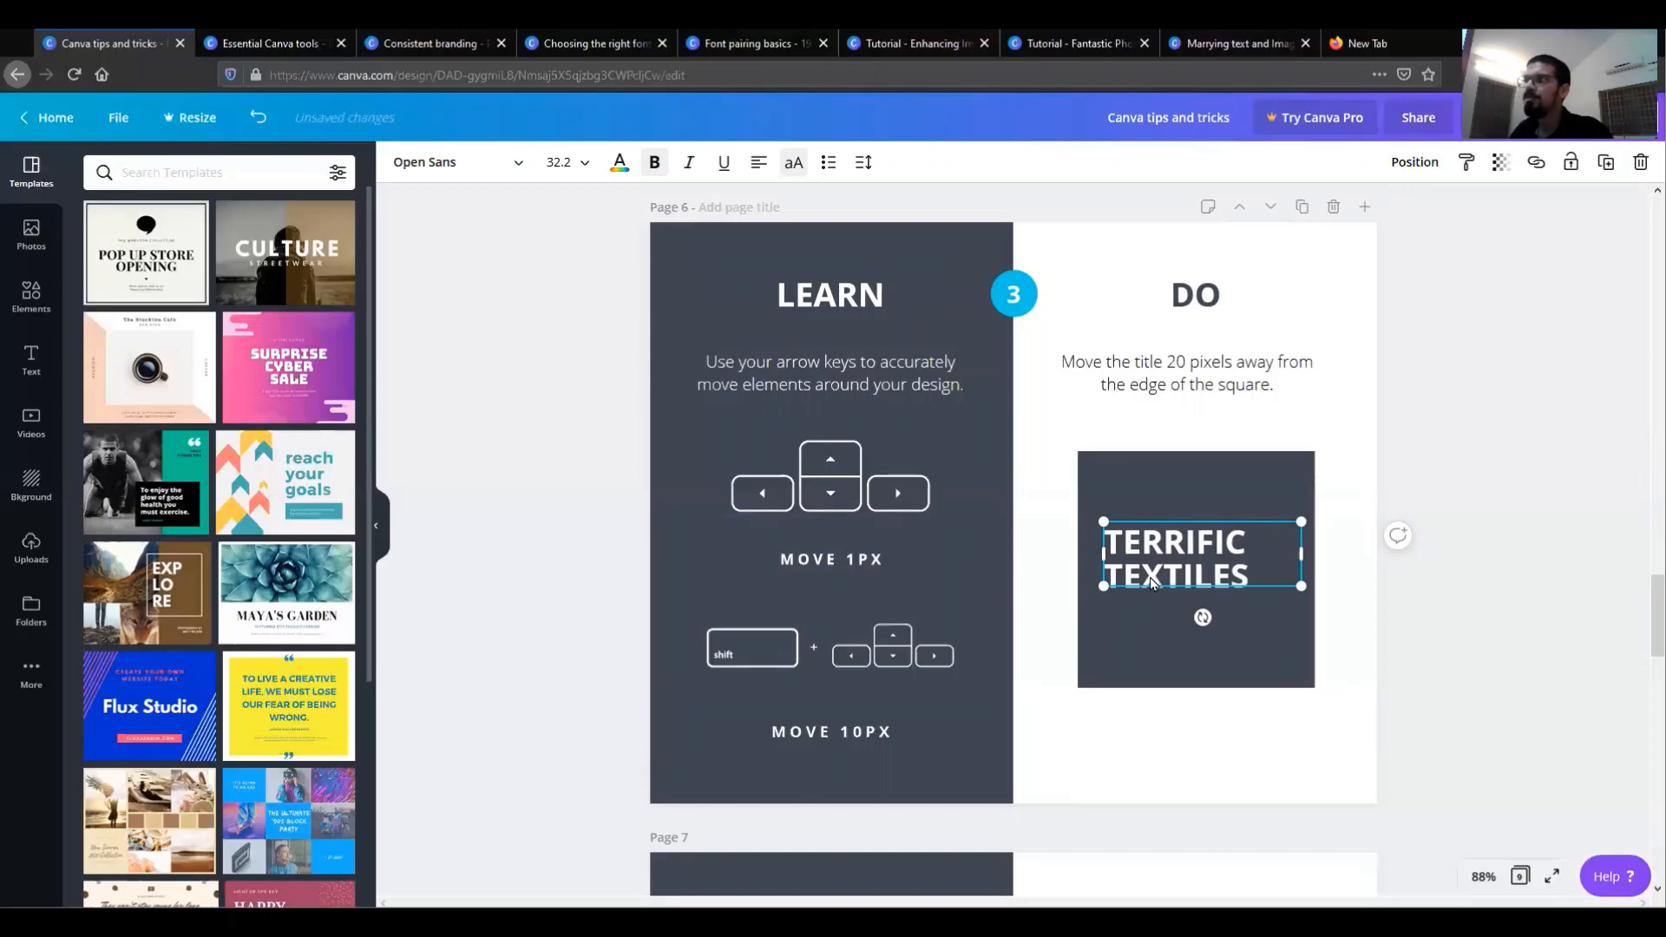
key("Right")
key("Right")
key("Right")
key("Right")
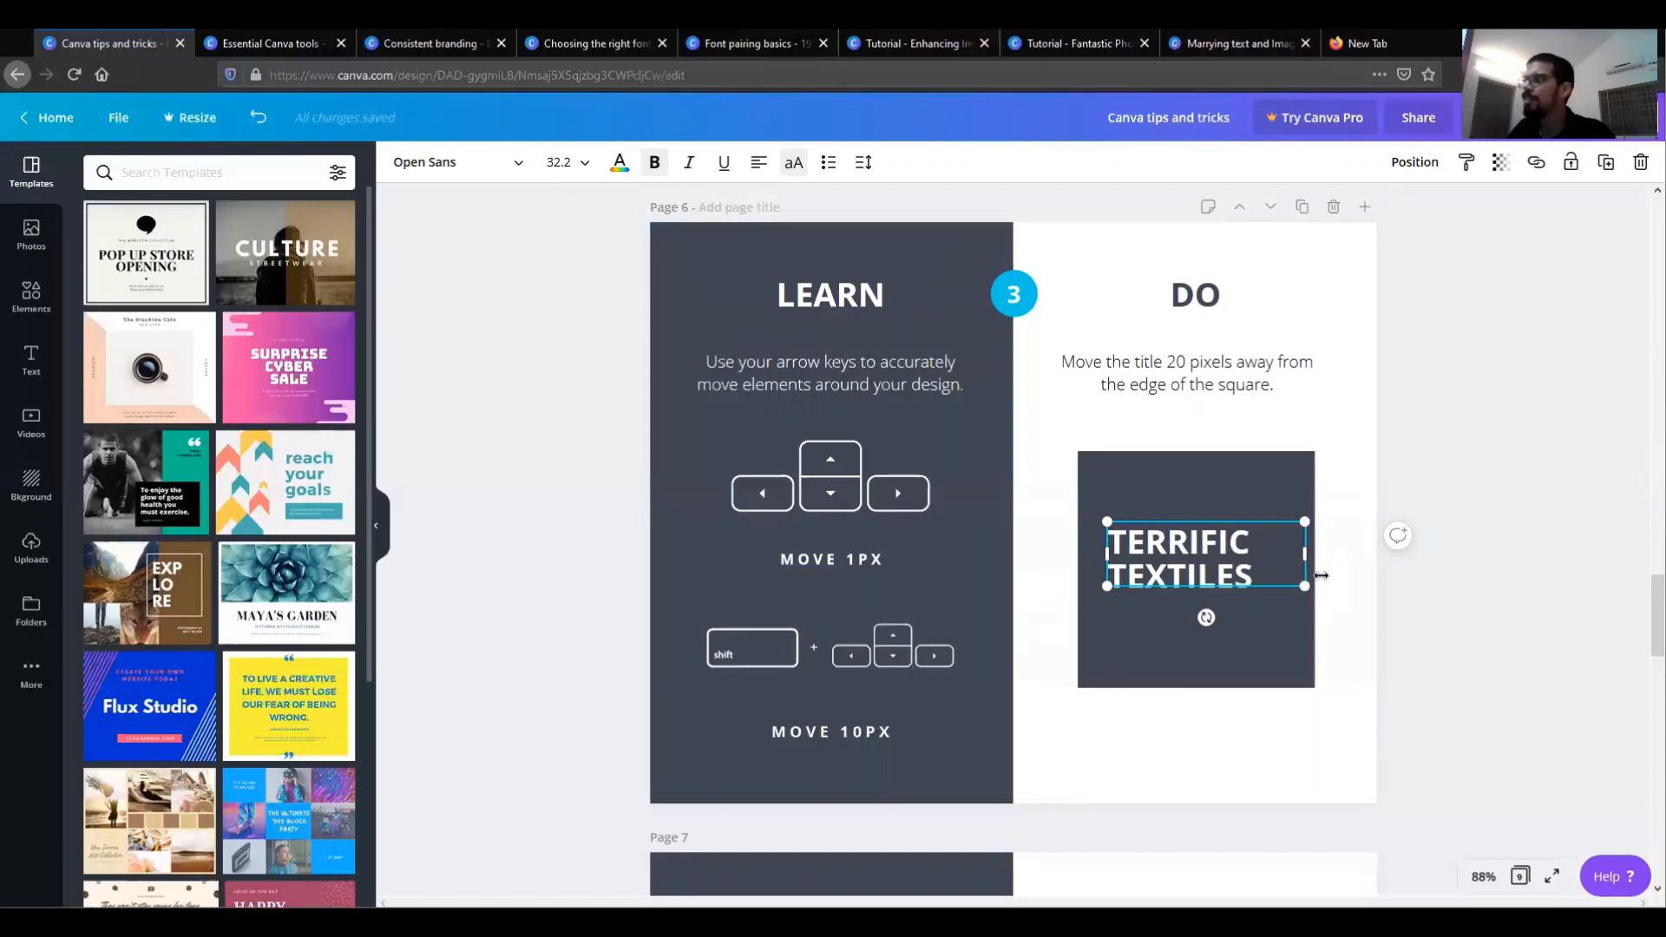
key("shift+Left")
key("shift+Left")
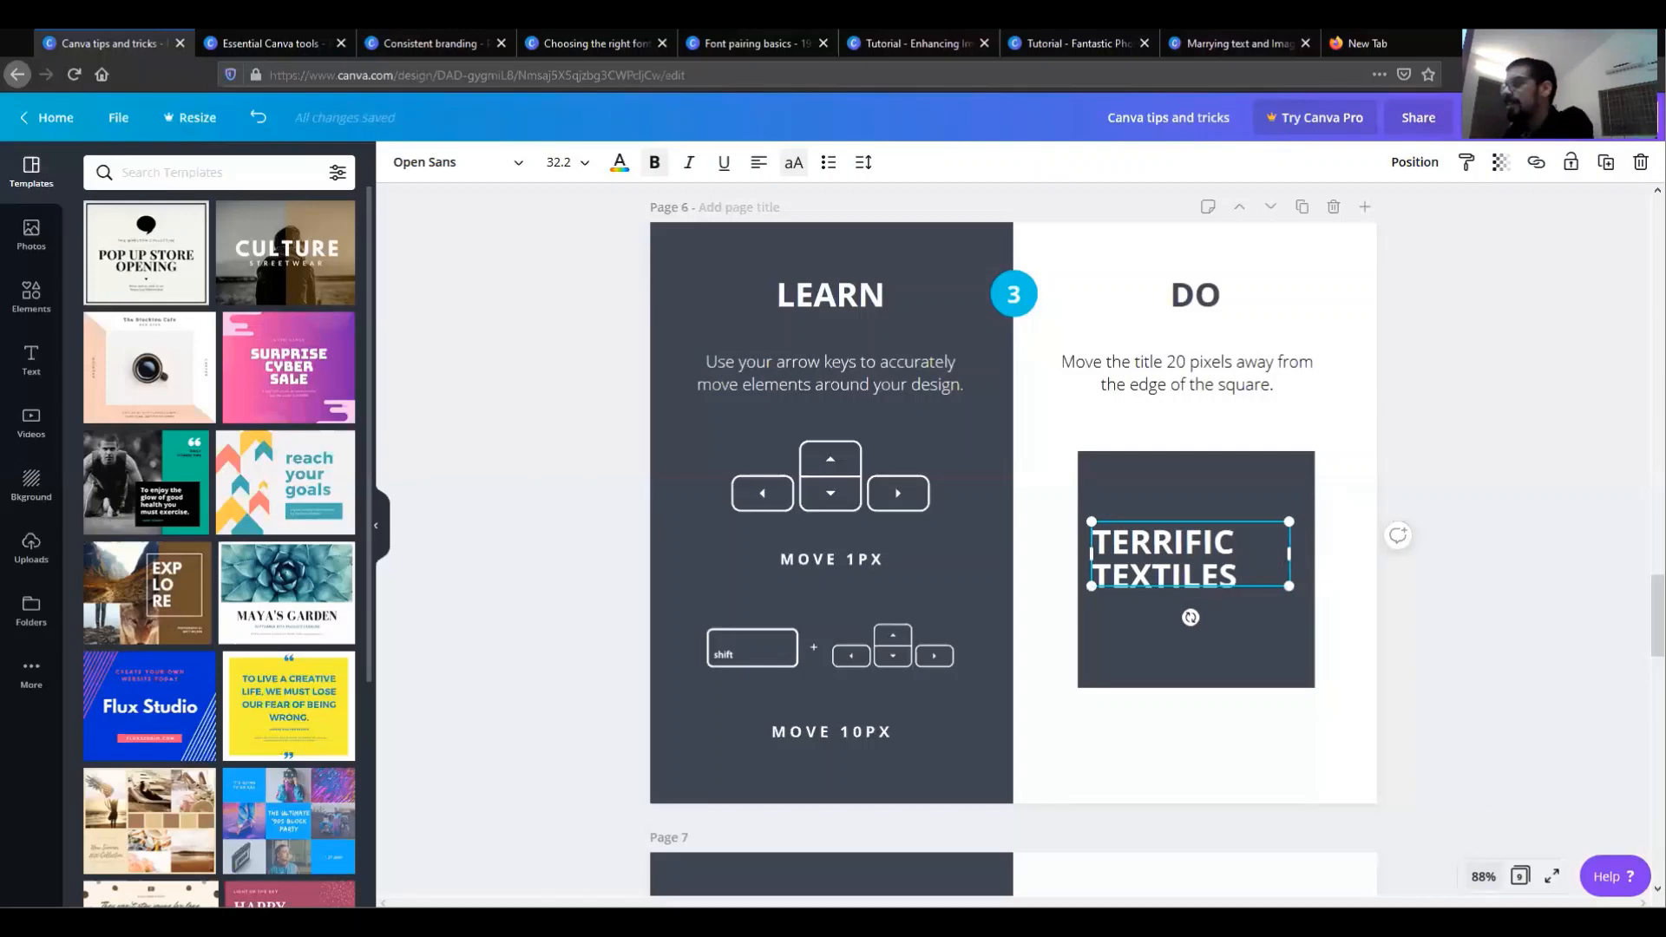
Move the TERRIFIC TEXTILES title on page 6 slightly down and to the right within the dark square.
left_click(1484, 877)
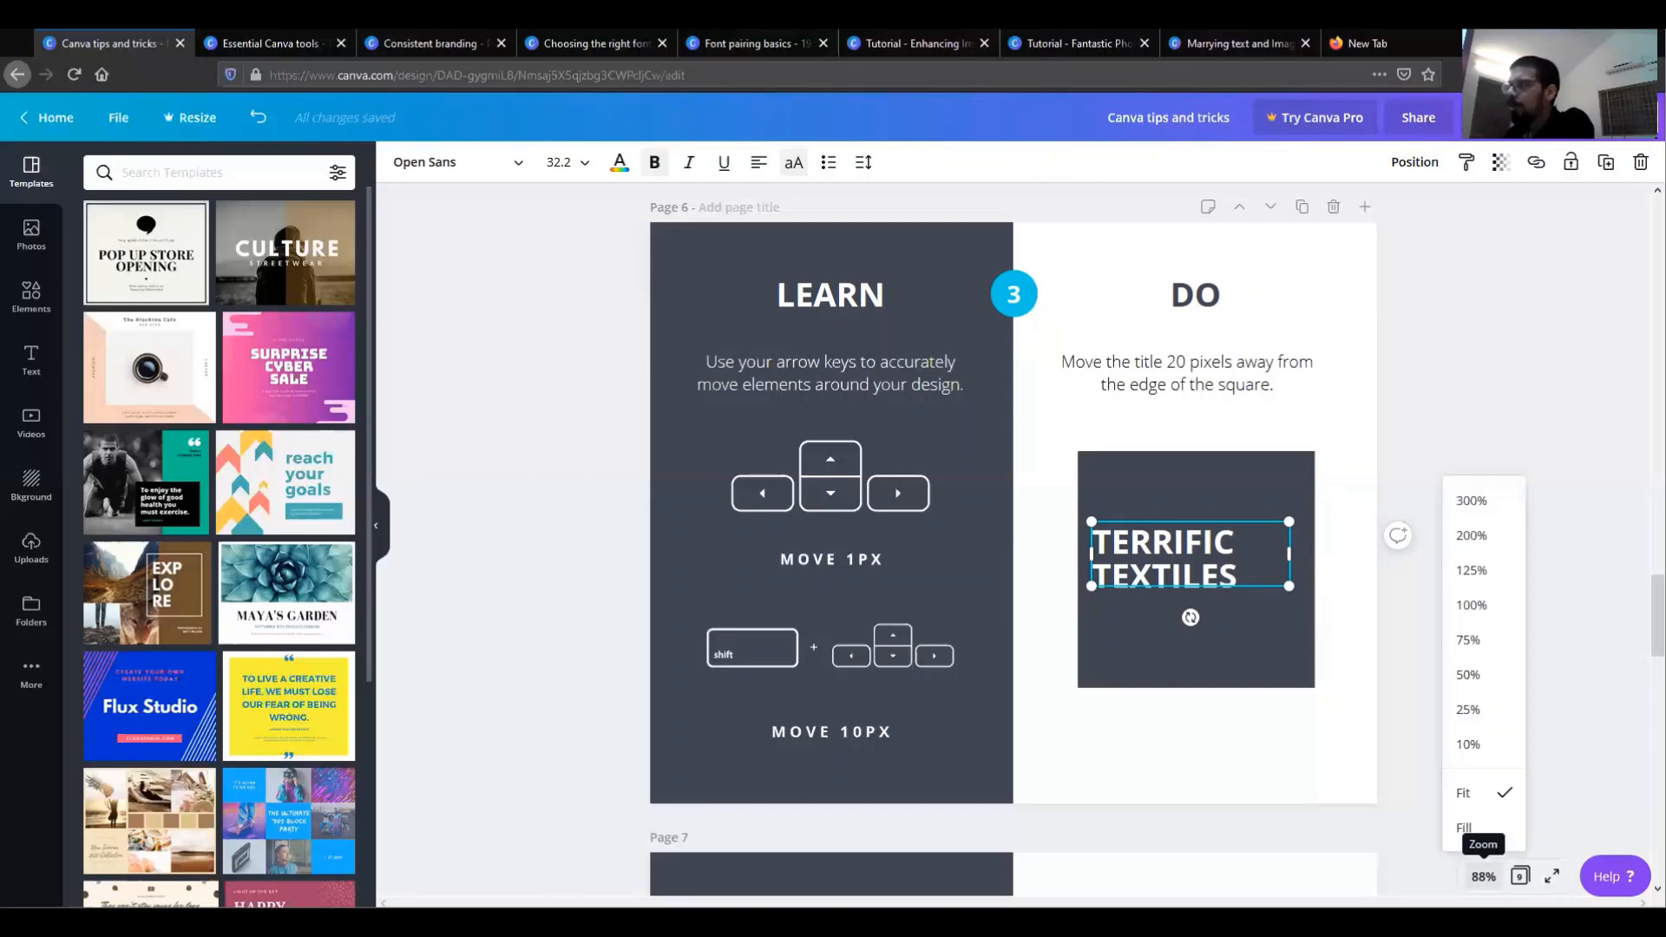
left_click(1465, 828)
left_click(1480, 877)
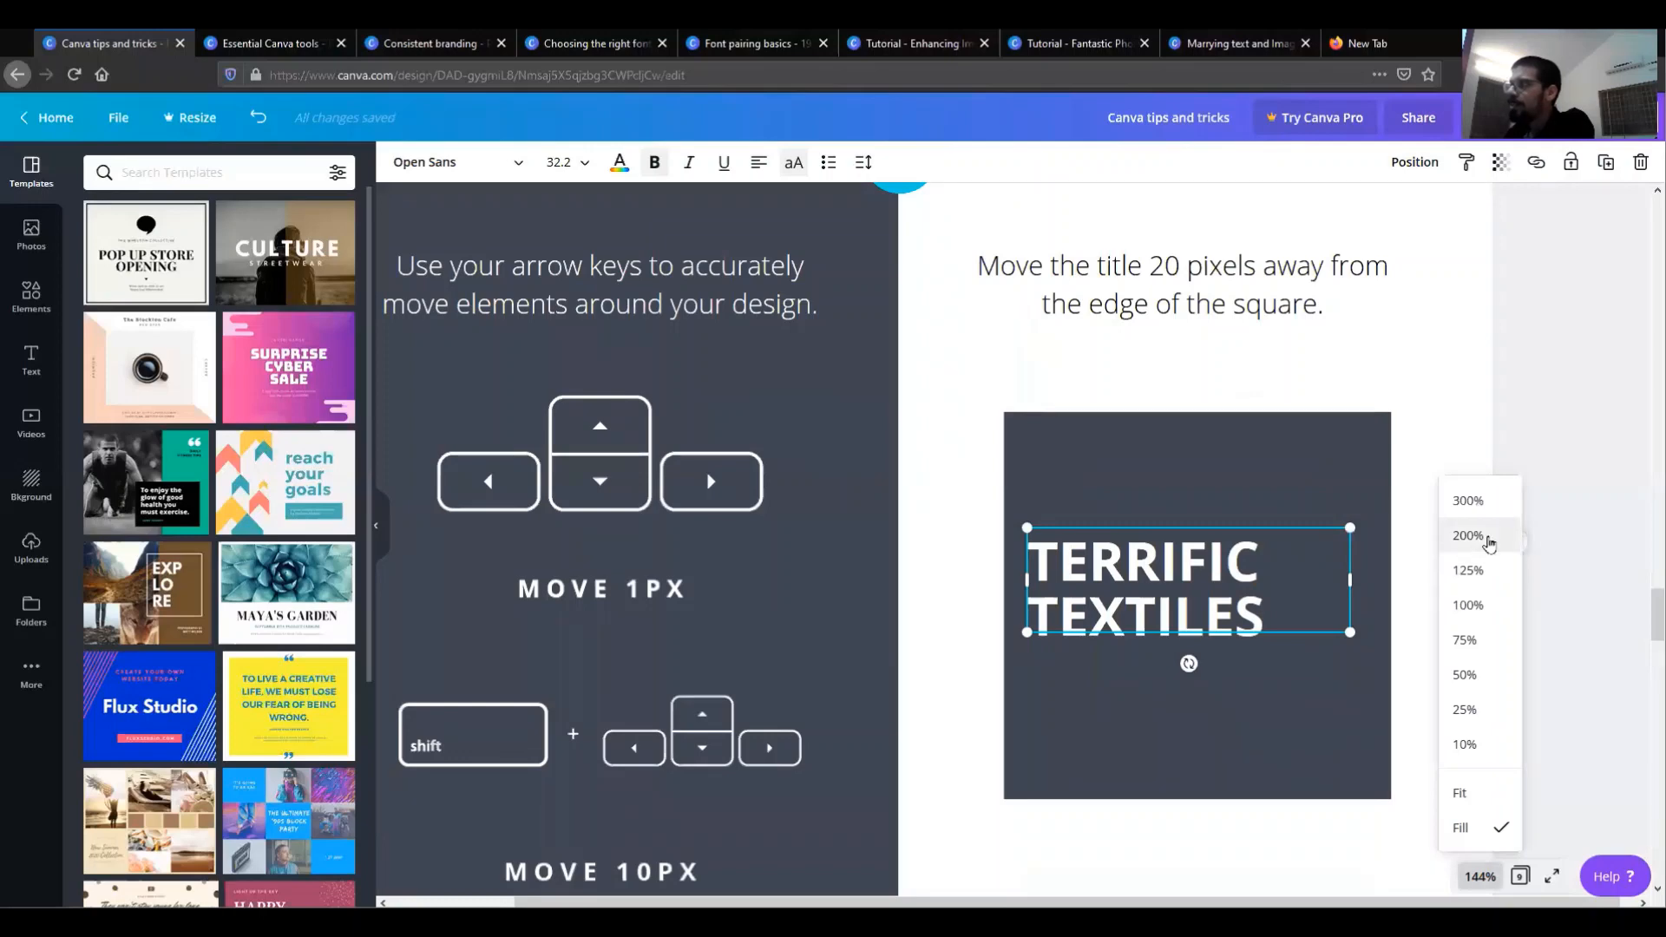
left_click(1488, 539)
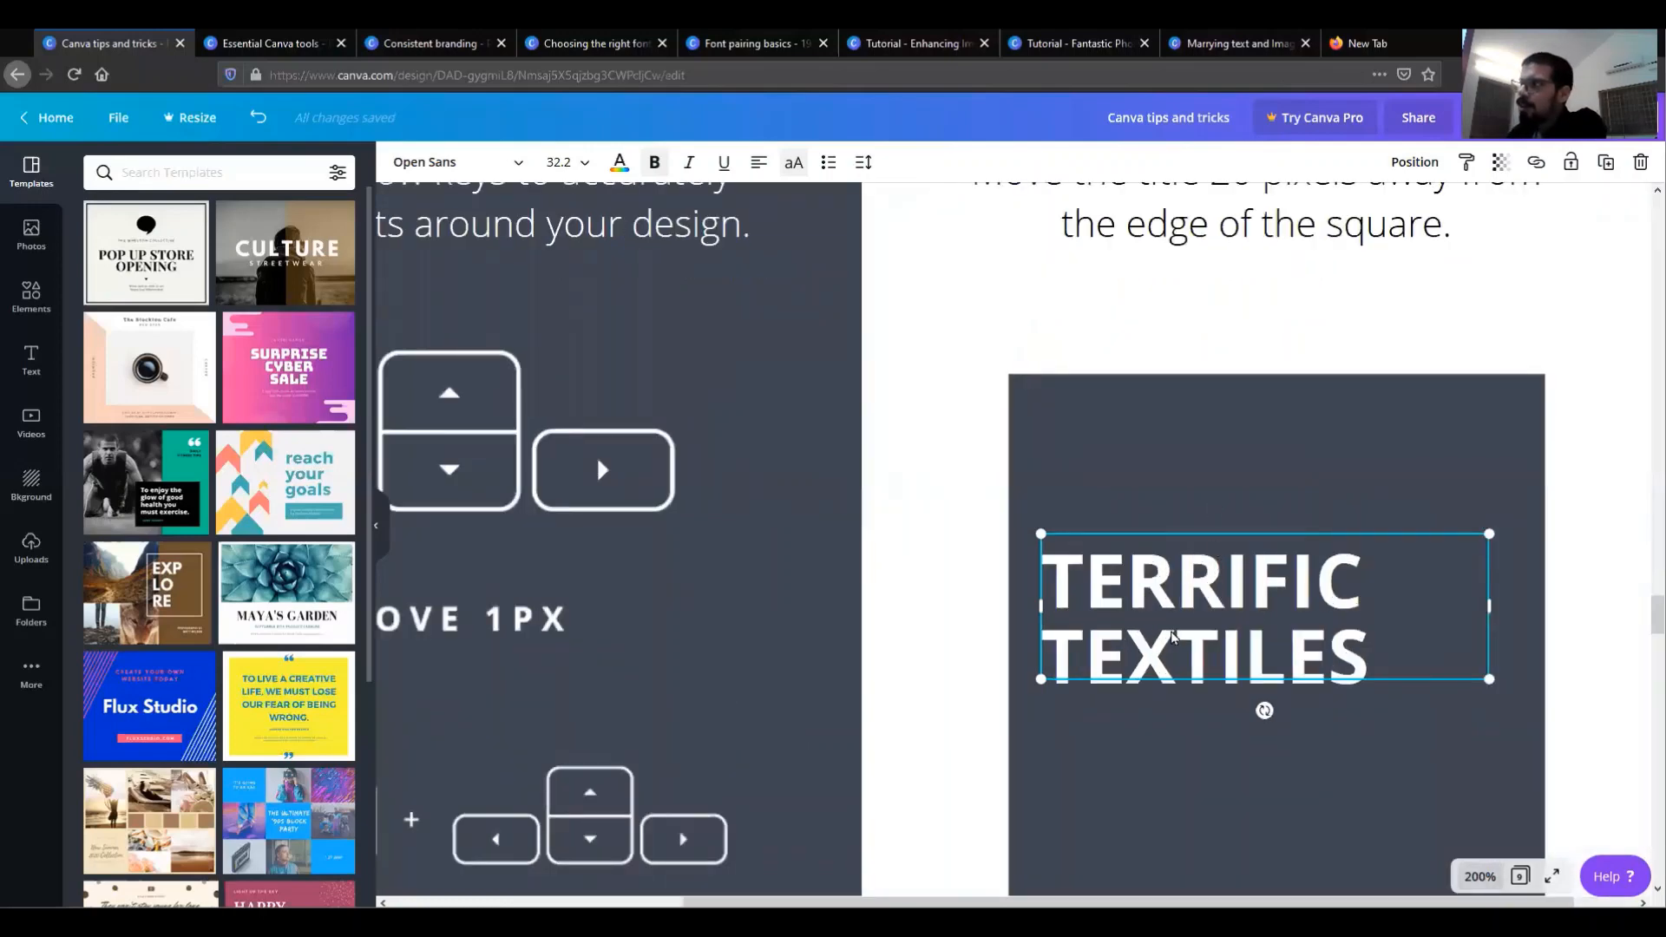
mouse_move(1167, 619)
left_mouse_down()
mouse_move(1178, 673)
mouse_move(1180, 648)
left_mouse_up()
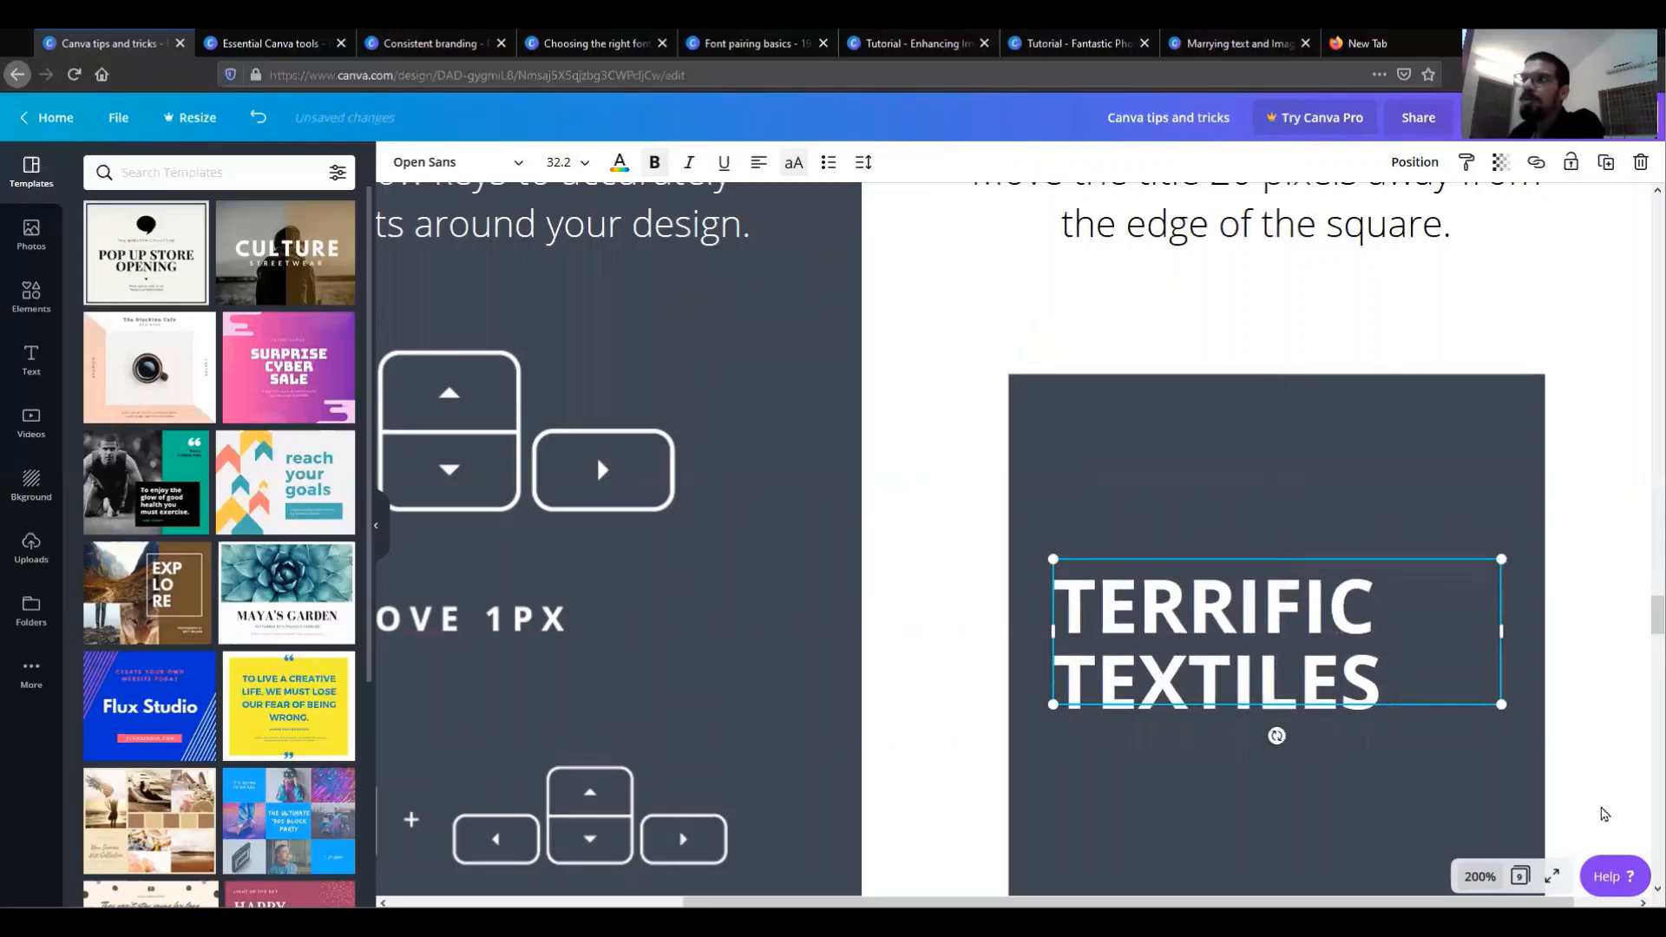
left_click(1480, 878)
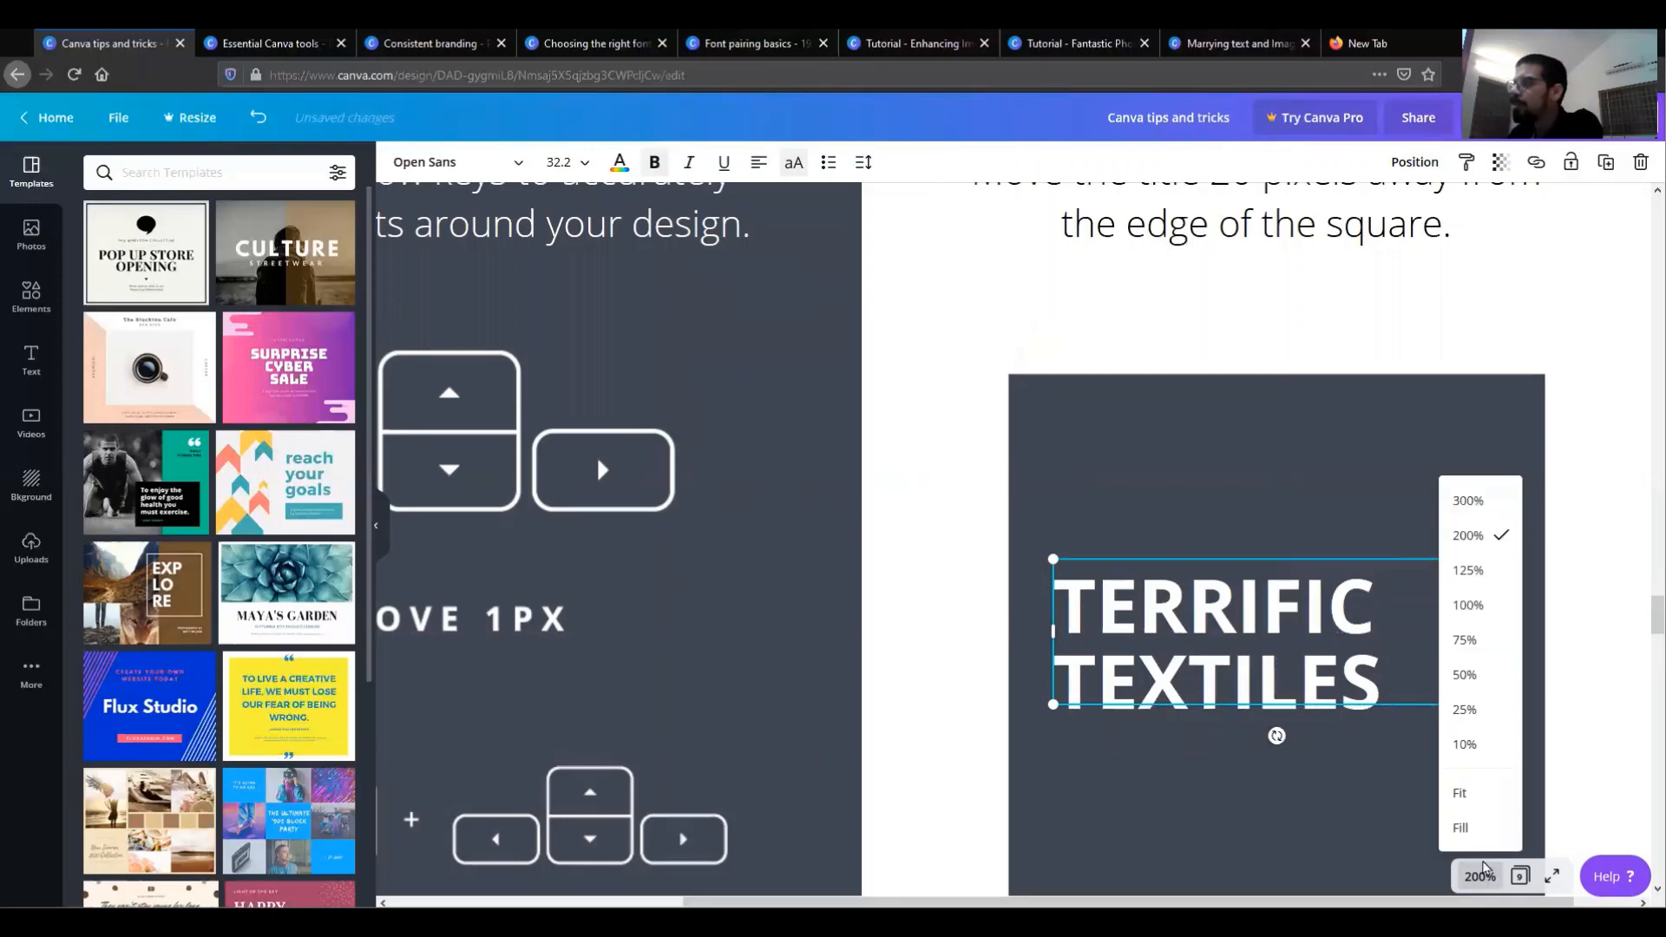
left_click(1477, 794)
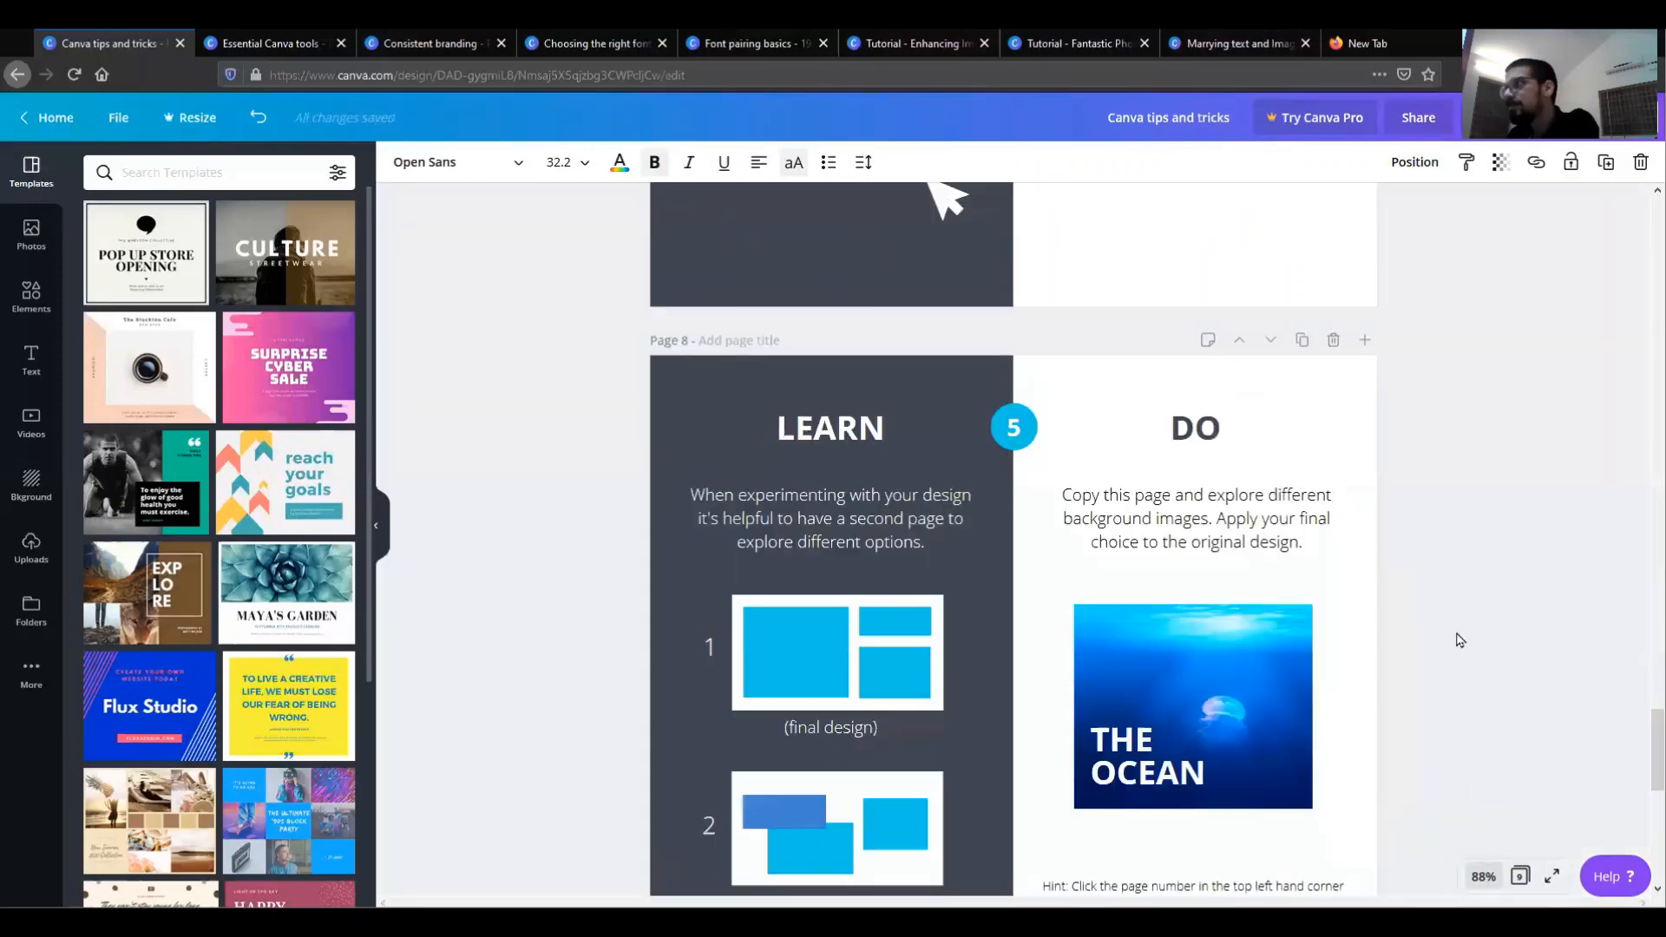
scroll(1459, 641, "up", 2)
scroll(1459, 640, "up", 10)
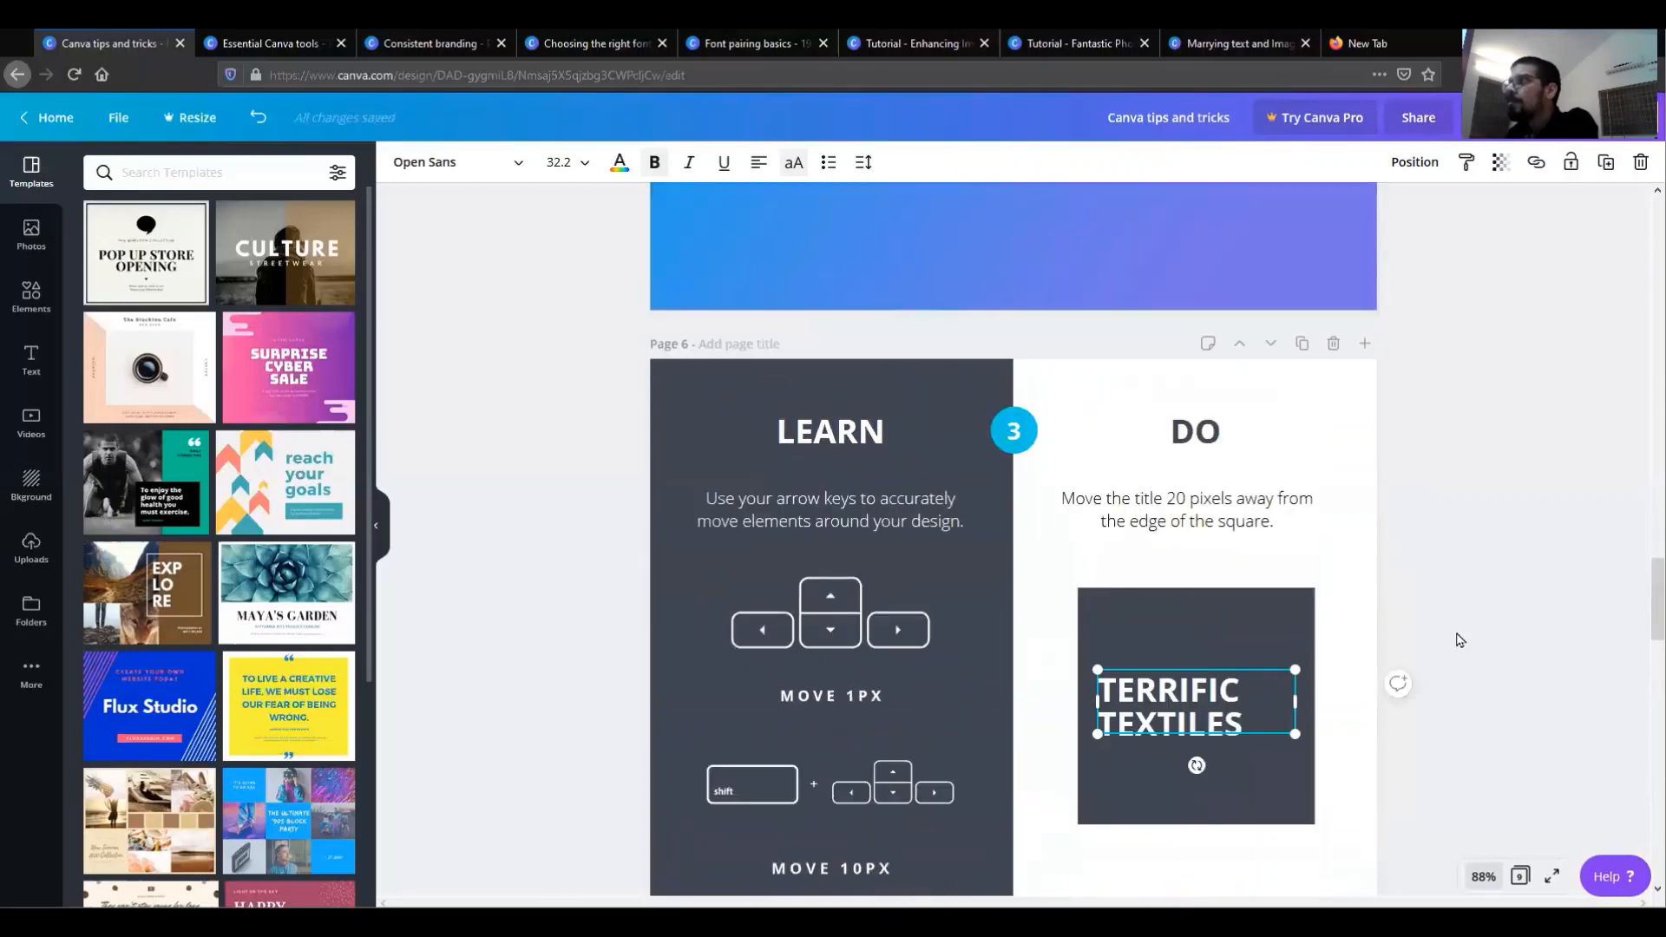
On page 7, reduce the instruction text under DO to size 16 and shrink the blue fern leaf slightly.
scroll(1456, 654, "down", 5)
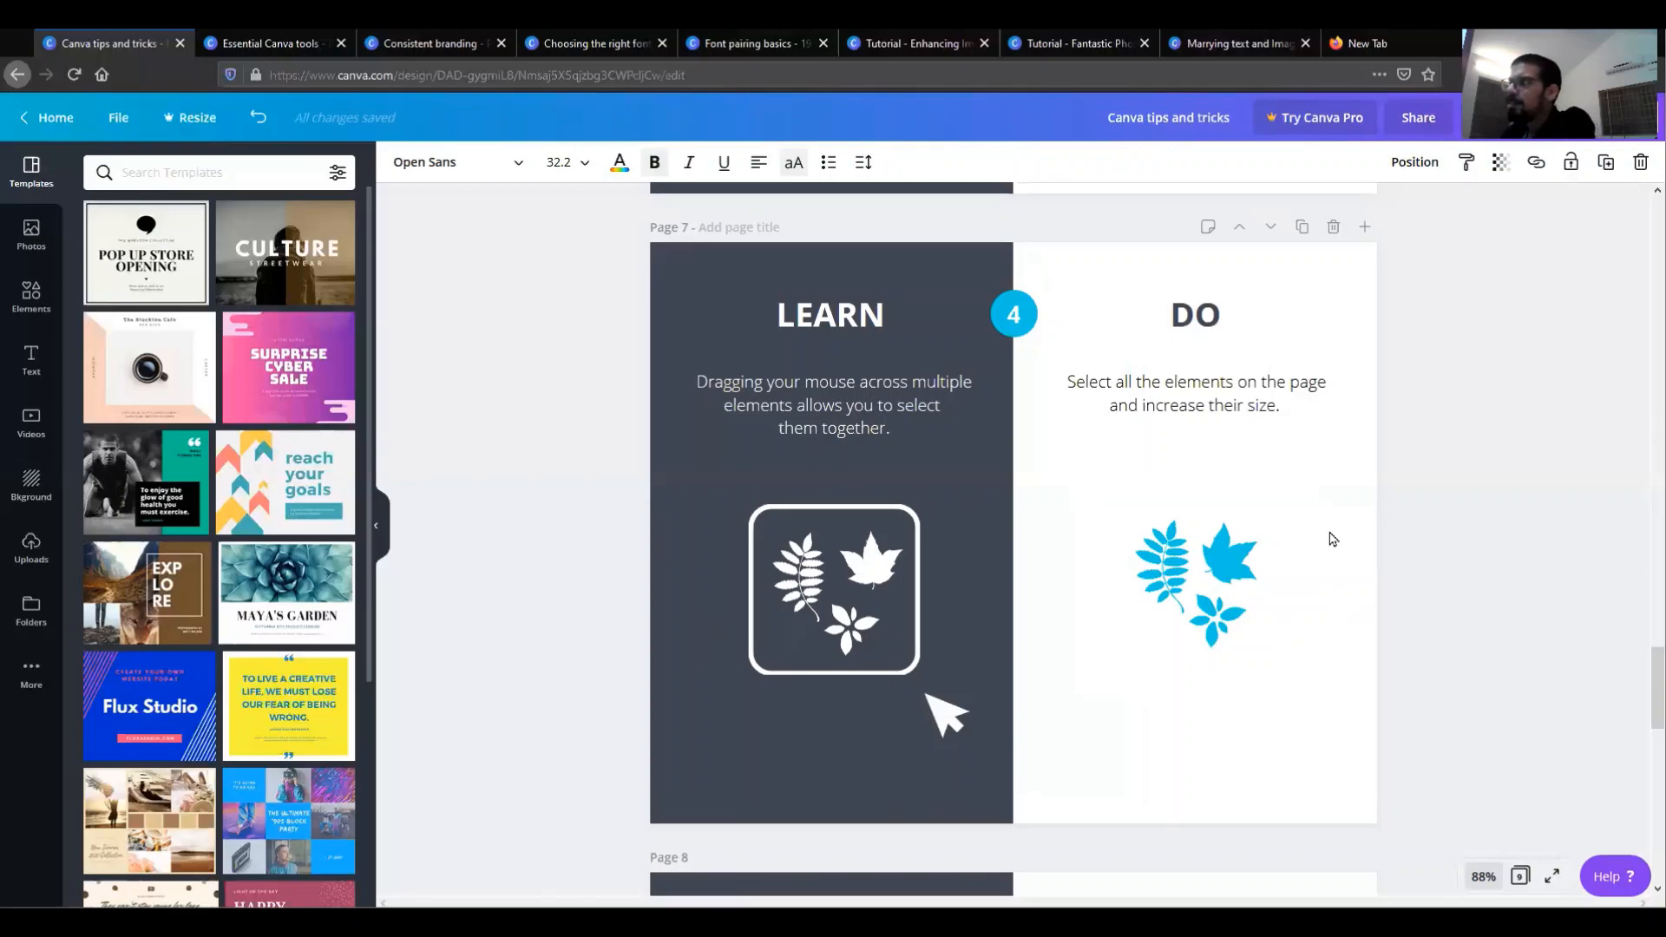
left_click(1053, 621)
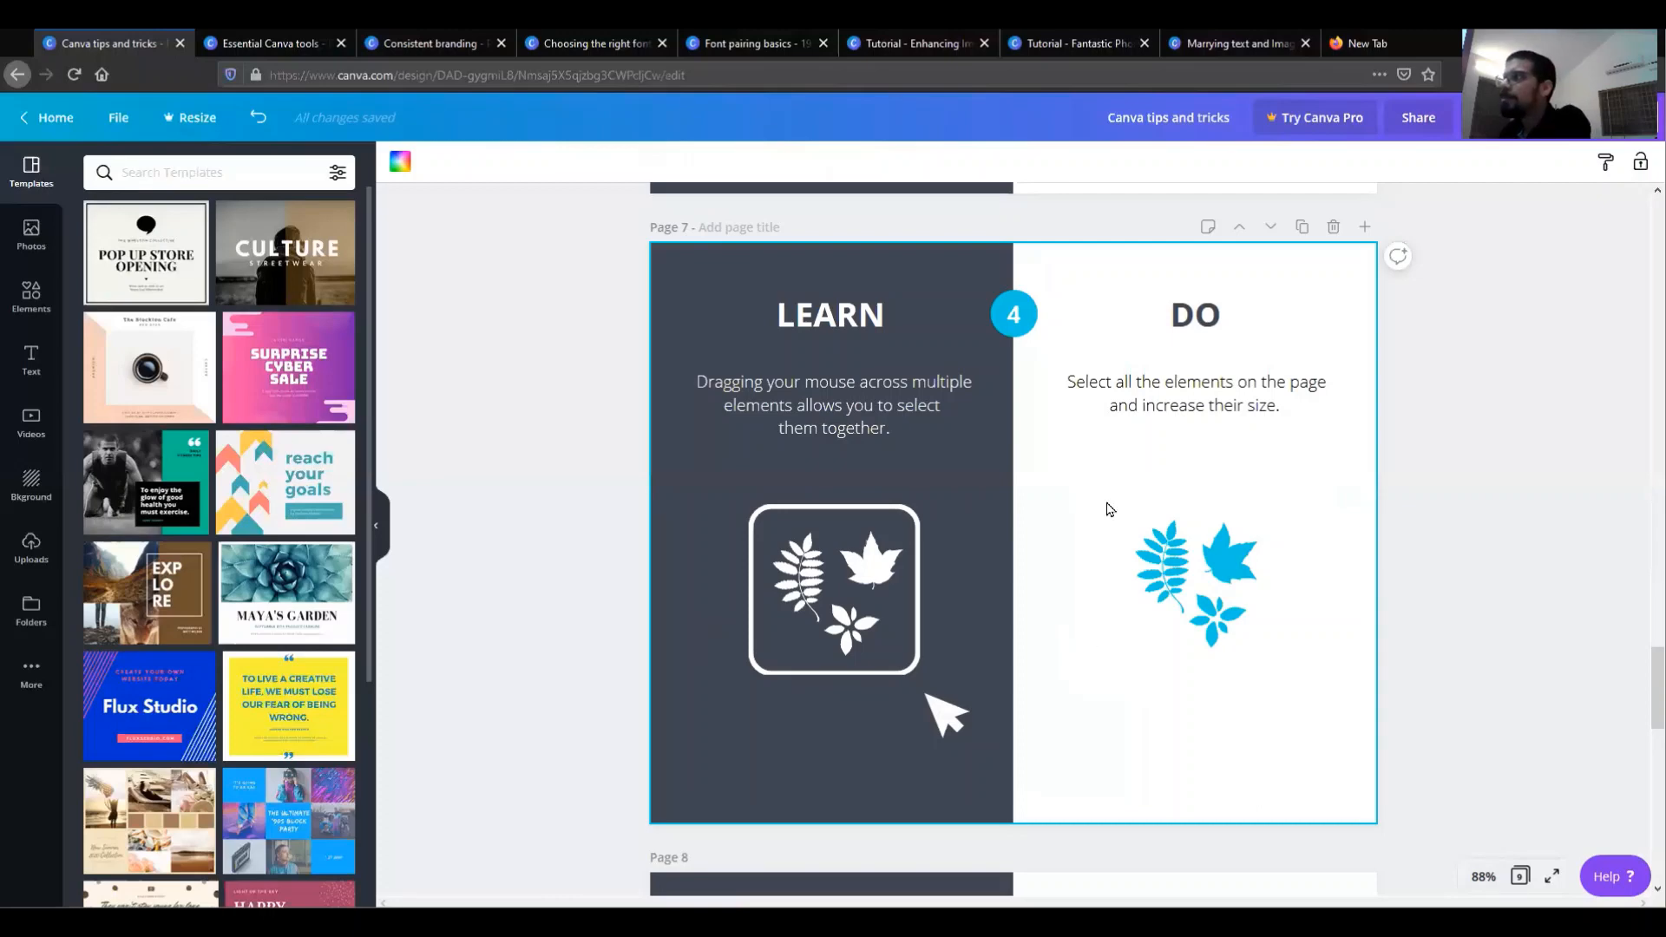
left_click(1159, 597)
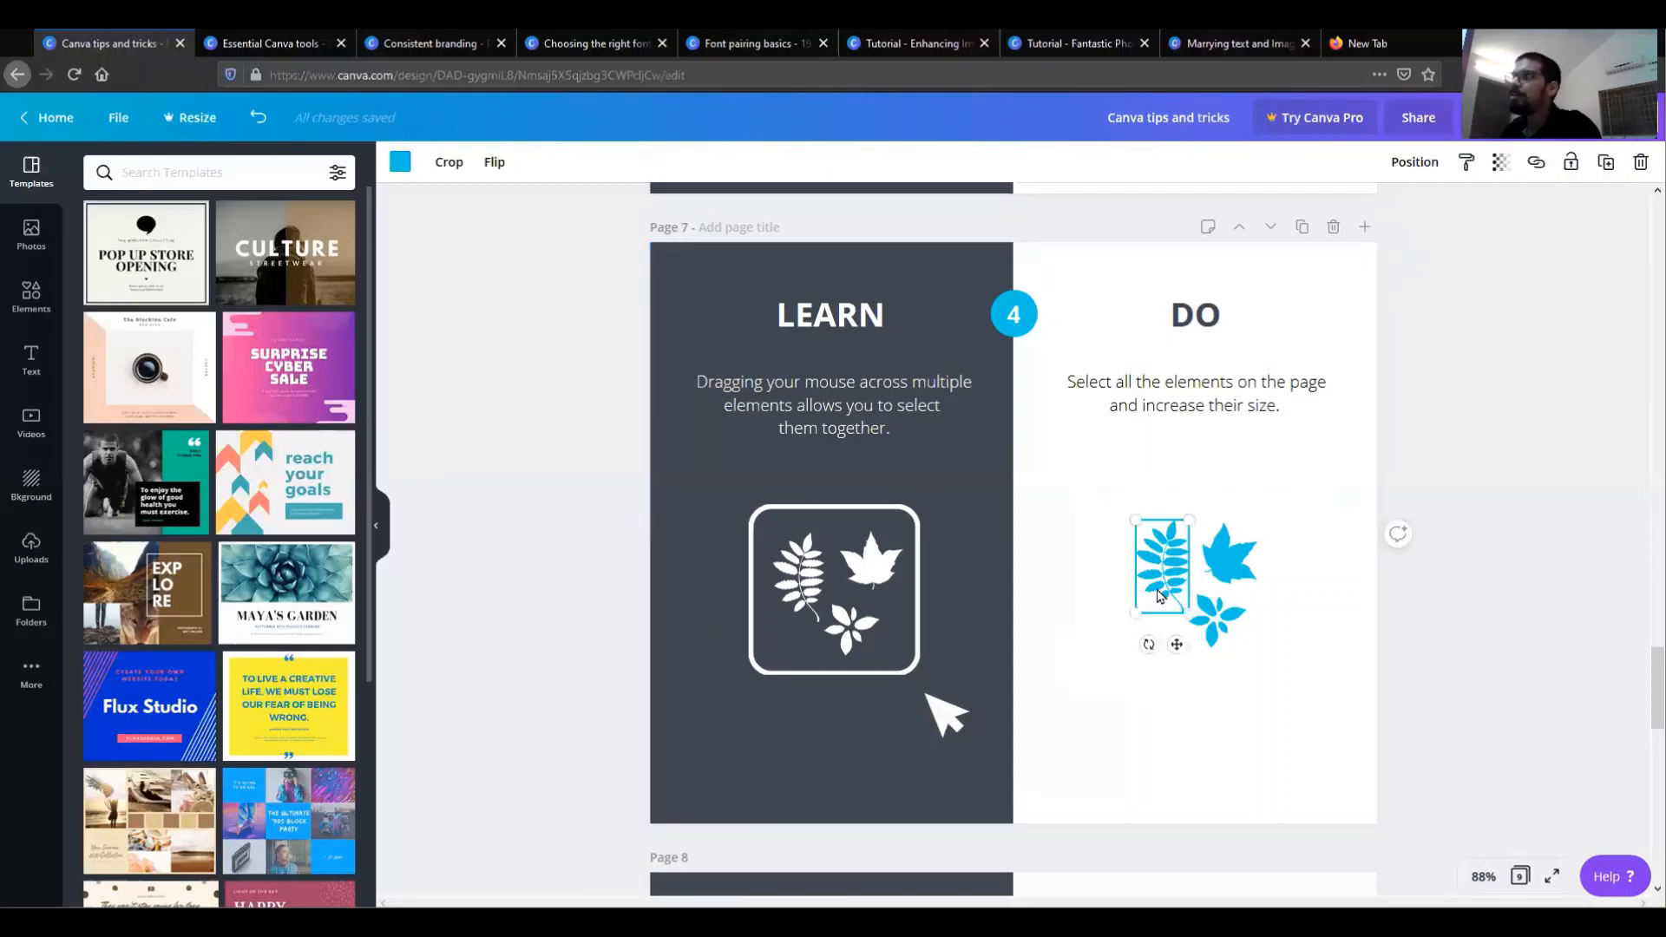
left_click(1237, 415)
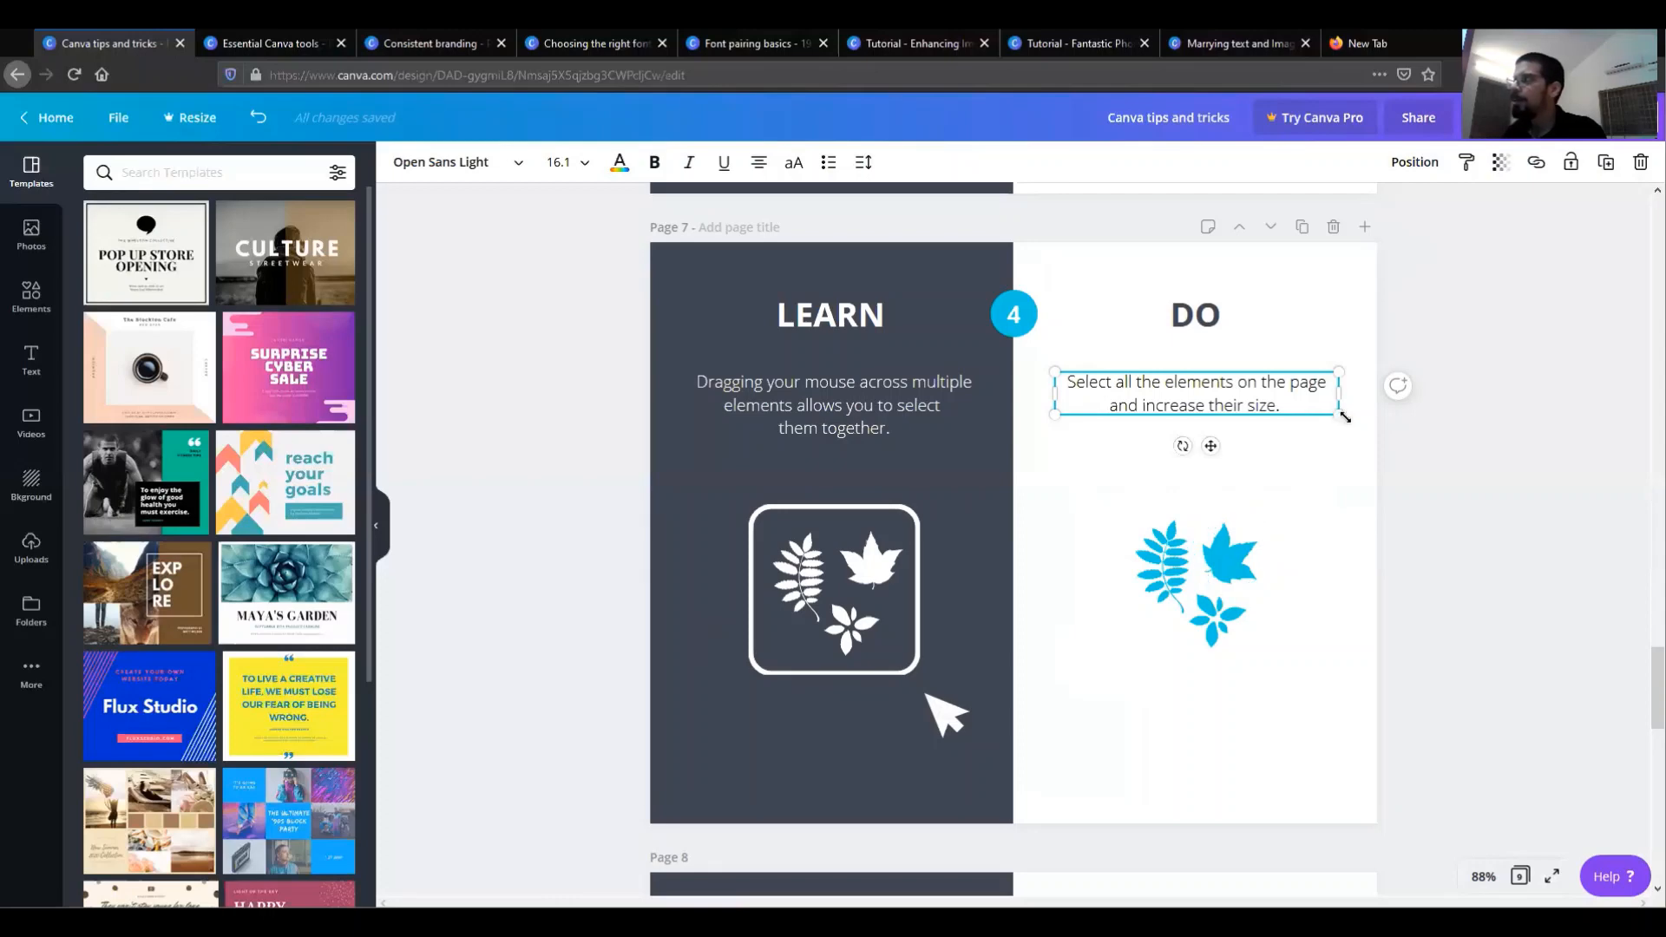
mouse_move(1337, 419)
left_mouse_down()
mouse_move(1517, 594)
mouse_move(1432, 460)
mouse_move(1336, 415)
left_mouse_up()
left_click(1172, 573)
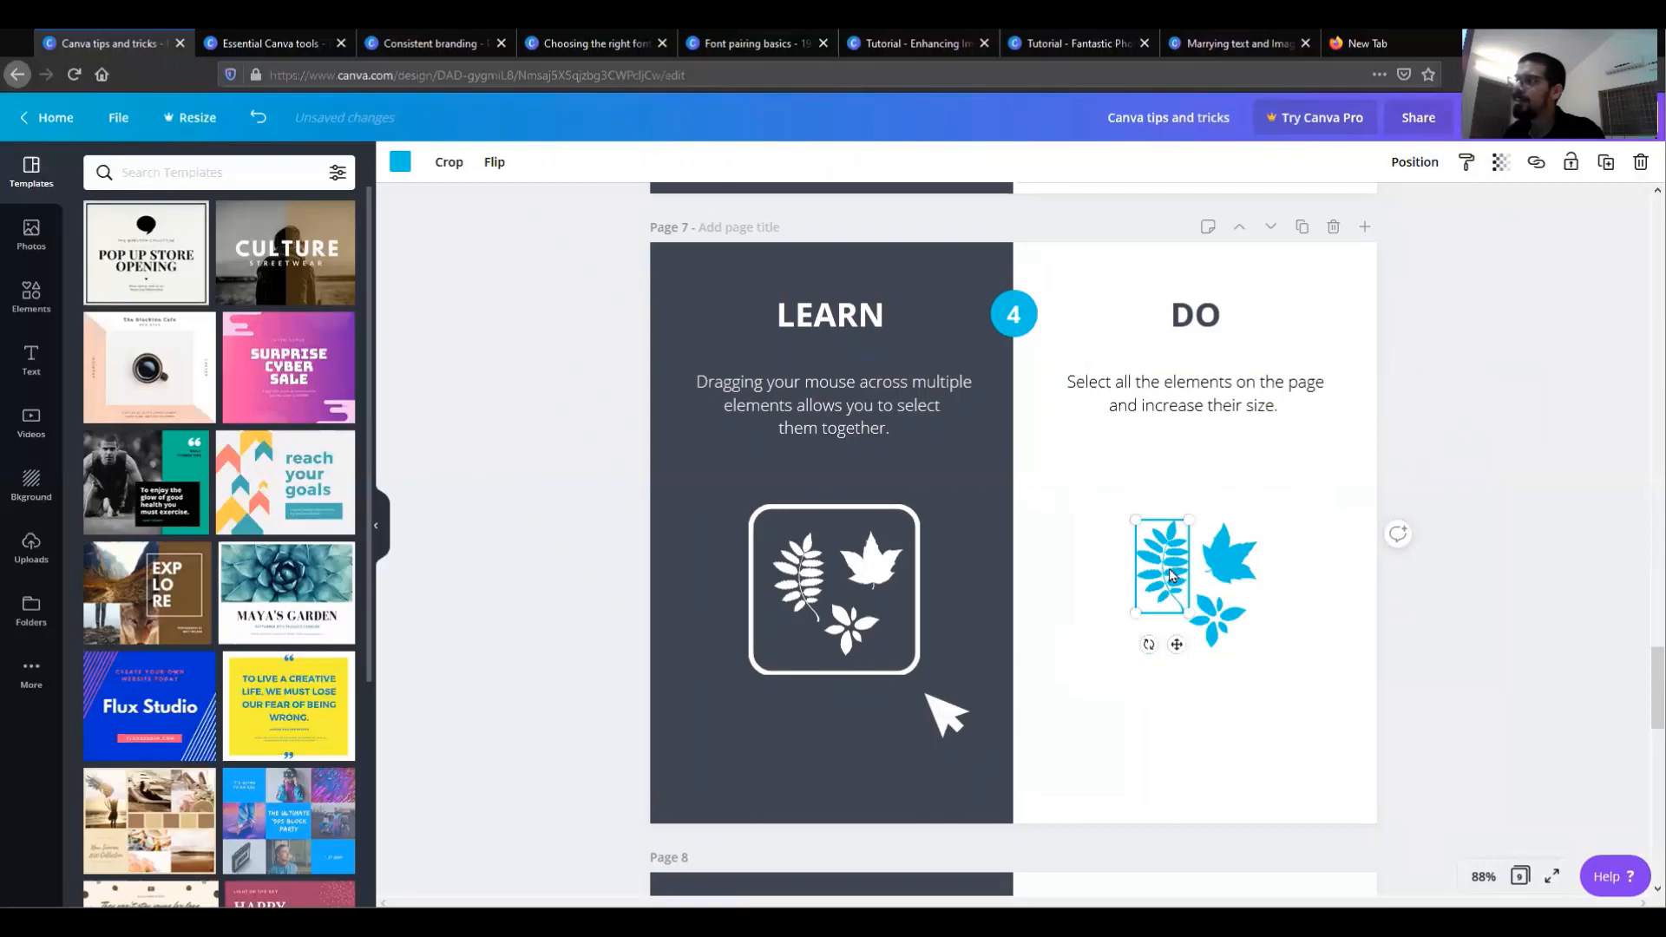
mouse_move(1190, 519)
left_mouse_down()
mouse_move(1270, 427)
mouse_move(1190, 526)
left_mouse_up()
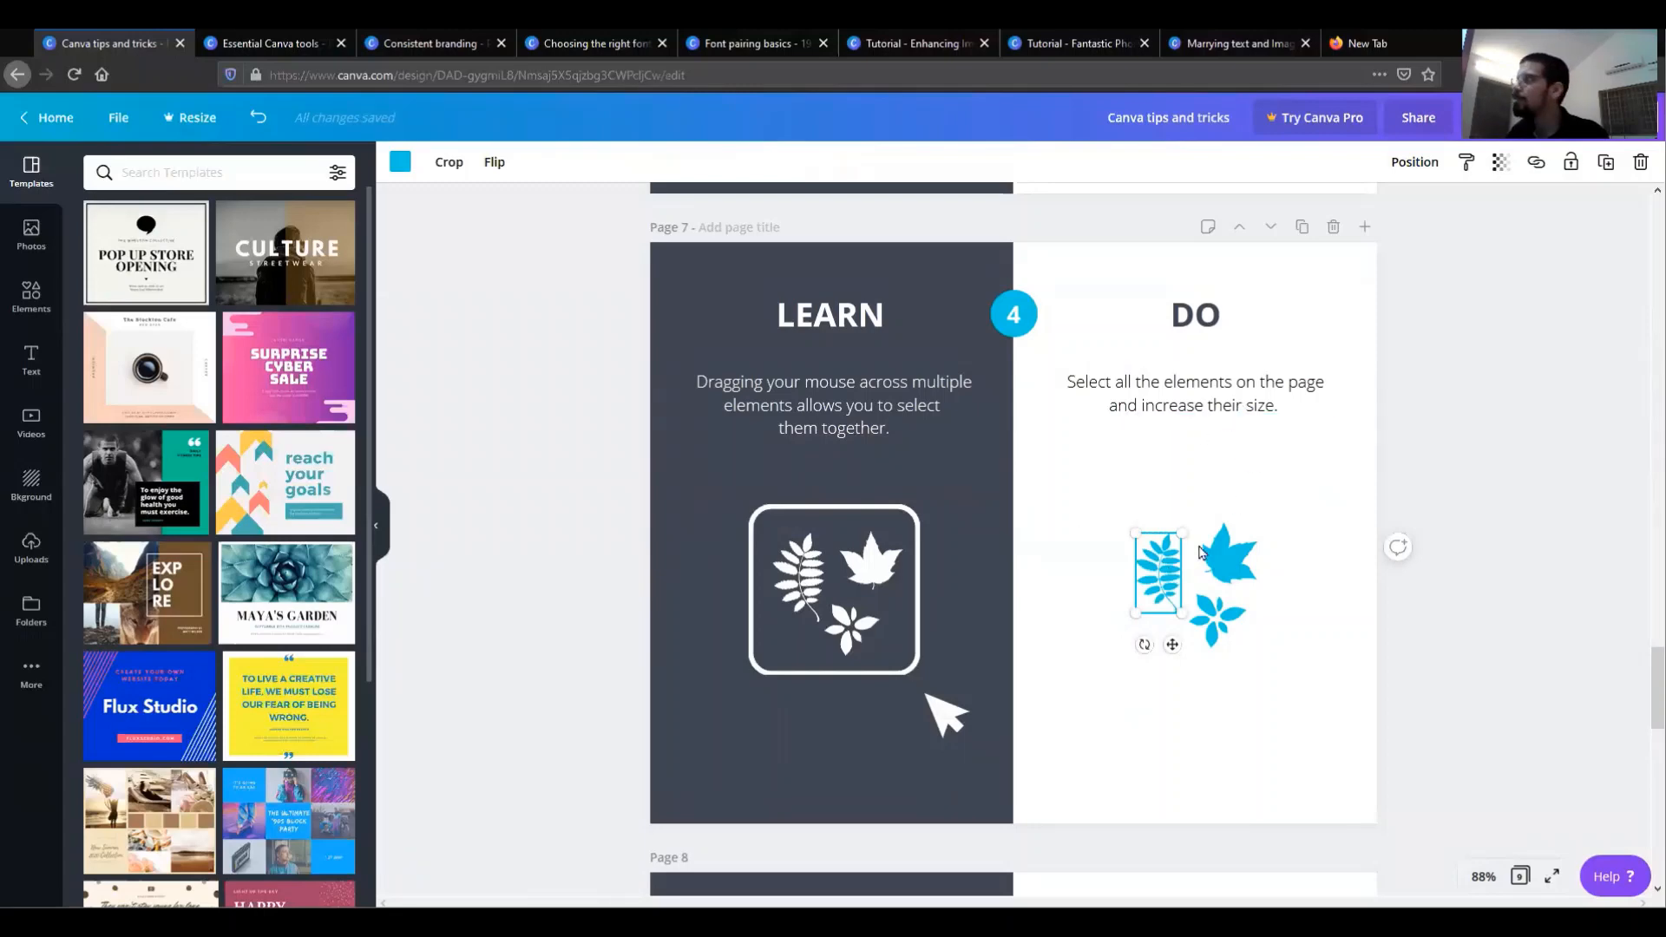
Scale the instruction text and the blue fern leaf on page 7 down together, bringing the text to size 15.1.
left_click(1164, 405, "shift")
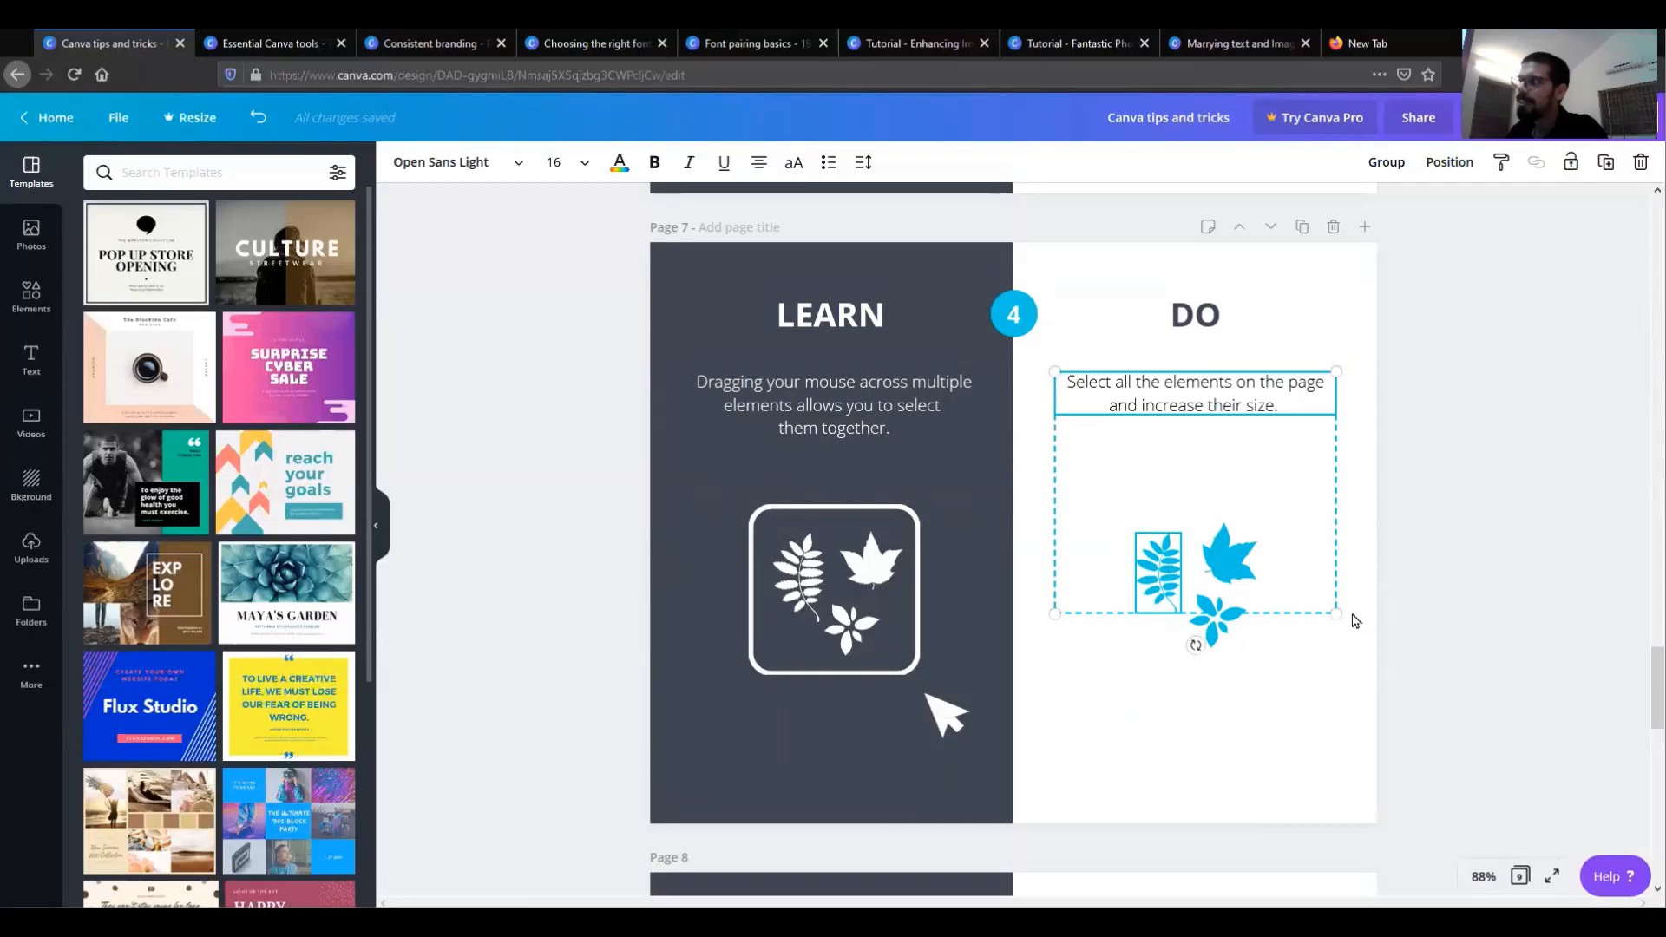
left_click_drag(1336, 614, 1359, 557)
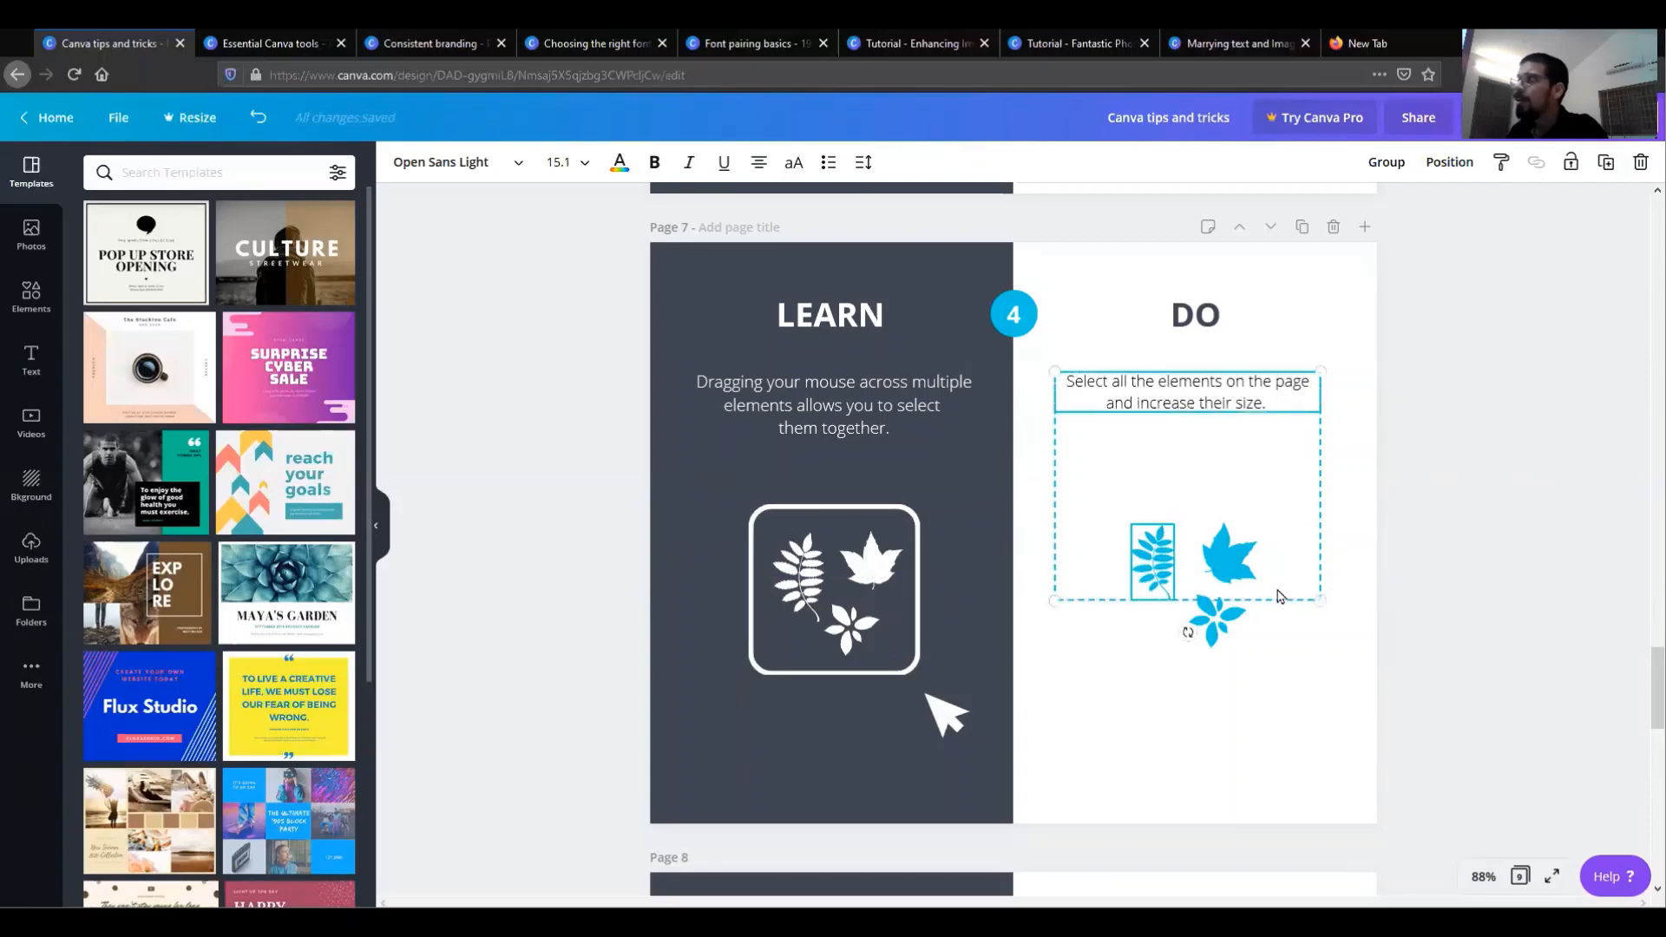
left_click(1173, 727)
Enlarge the blue fern leaf on page 7 slightly on its own, extending it up and to the right.
left_click(1168, 563)
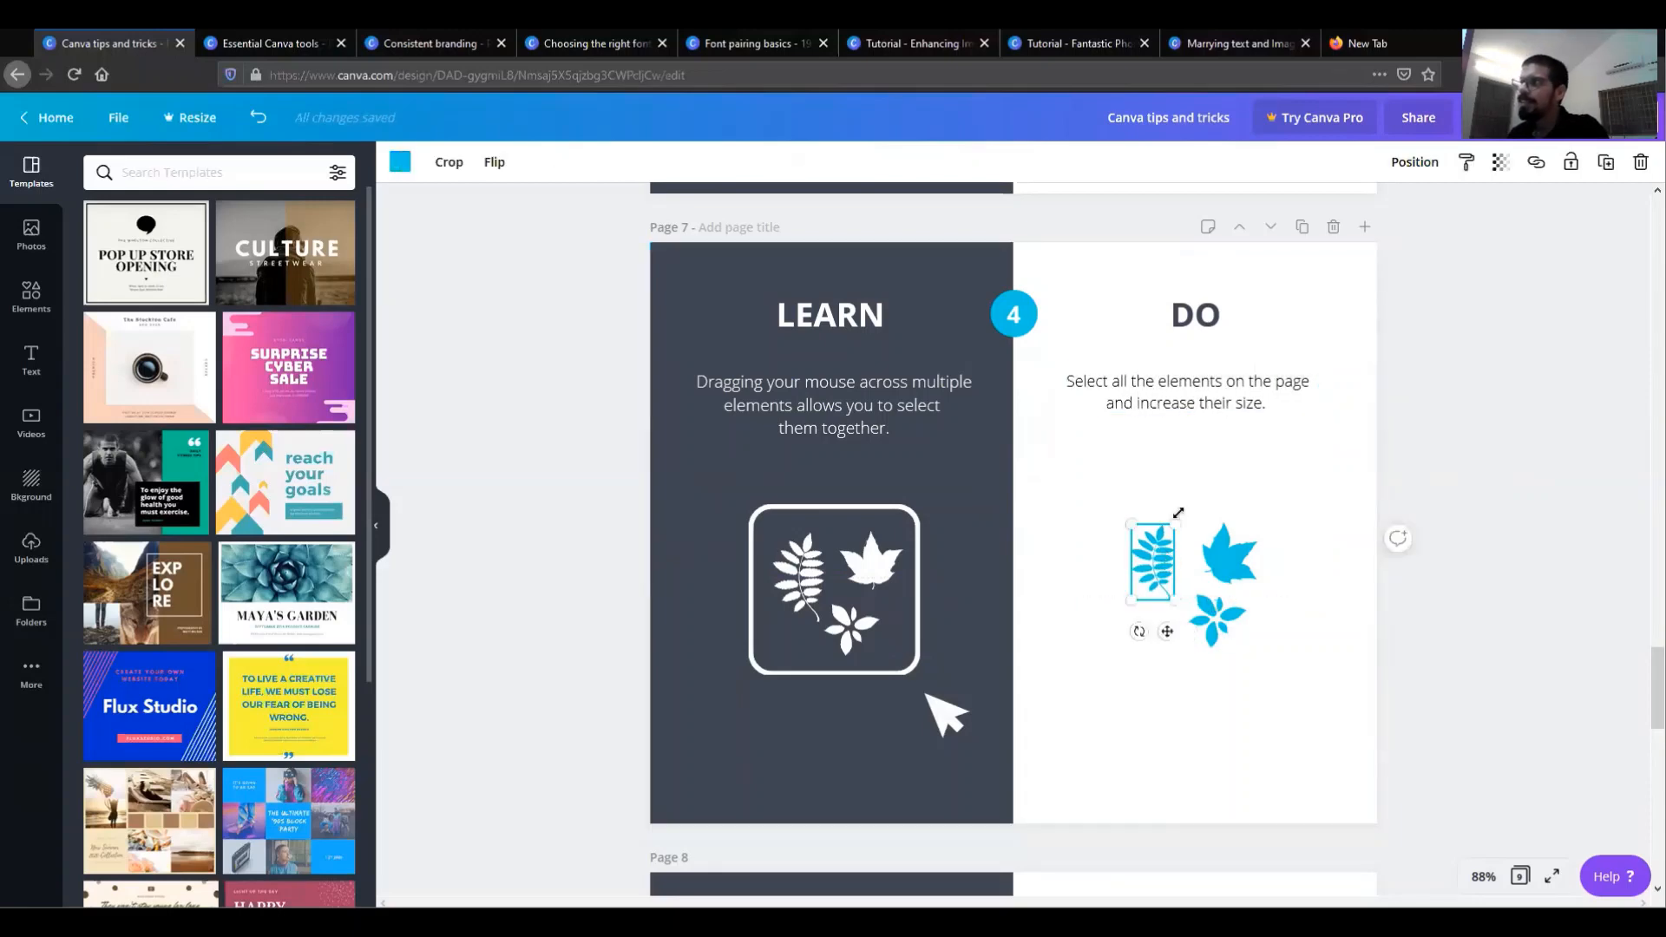
mouse_move(1178, 519)
left_mouse_down()
mouse_move(1251, 473)
mouse_move(1182, 511)
left_mouse_up()
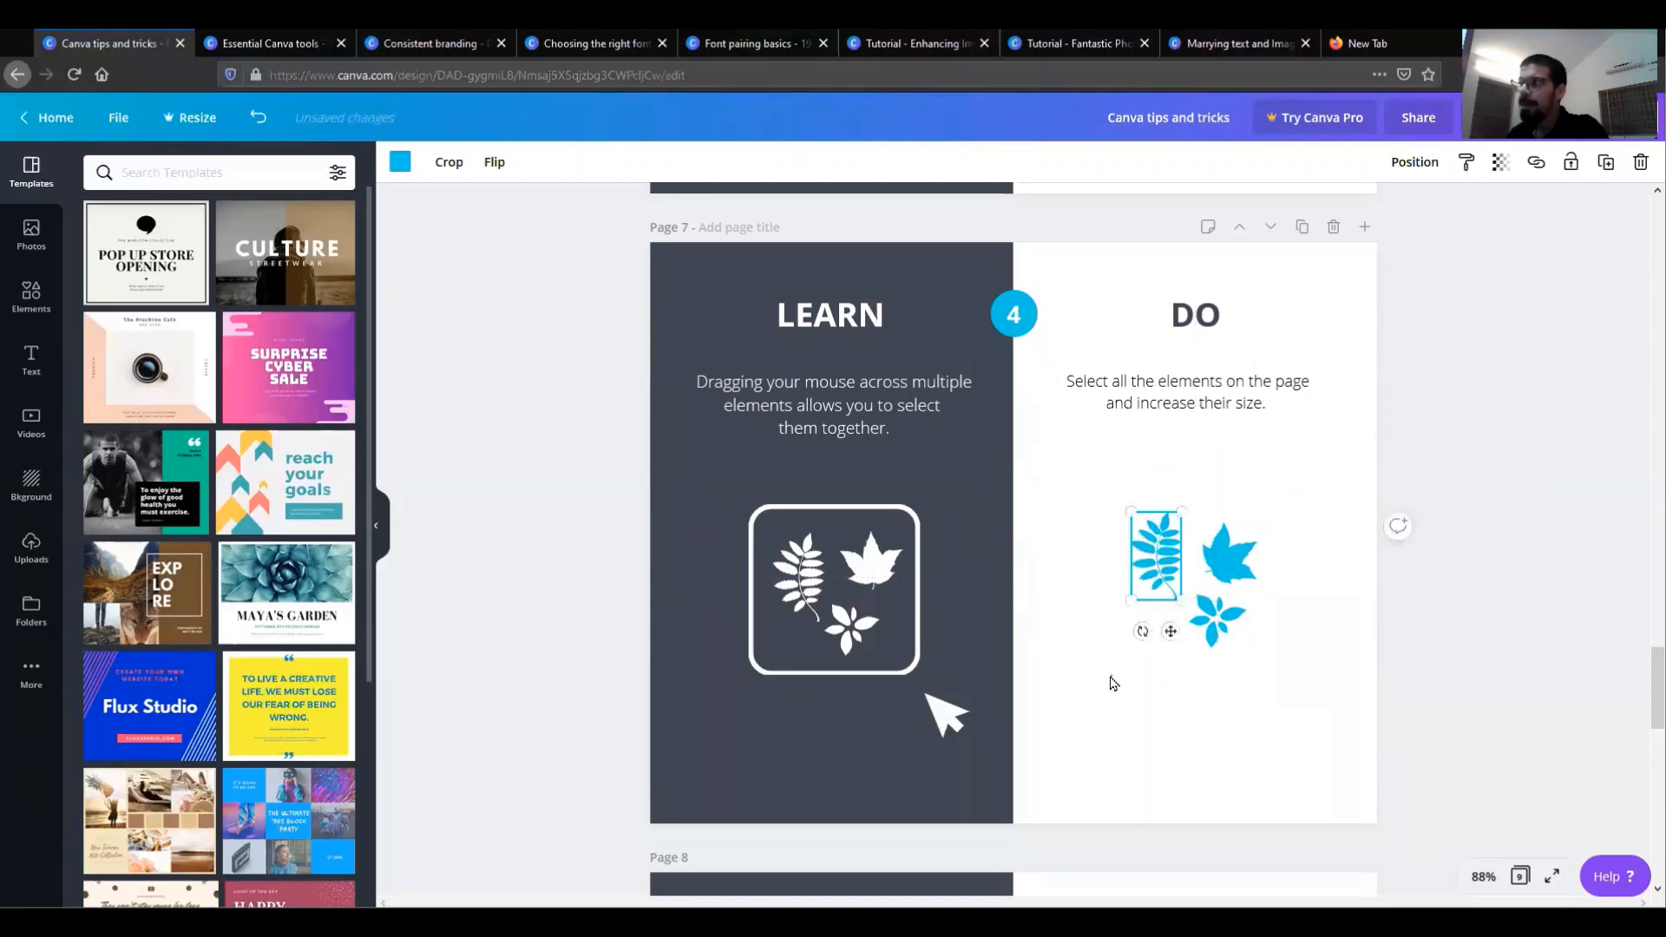
left_click(1113, 683)
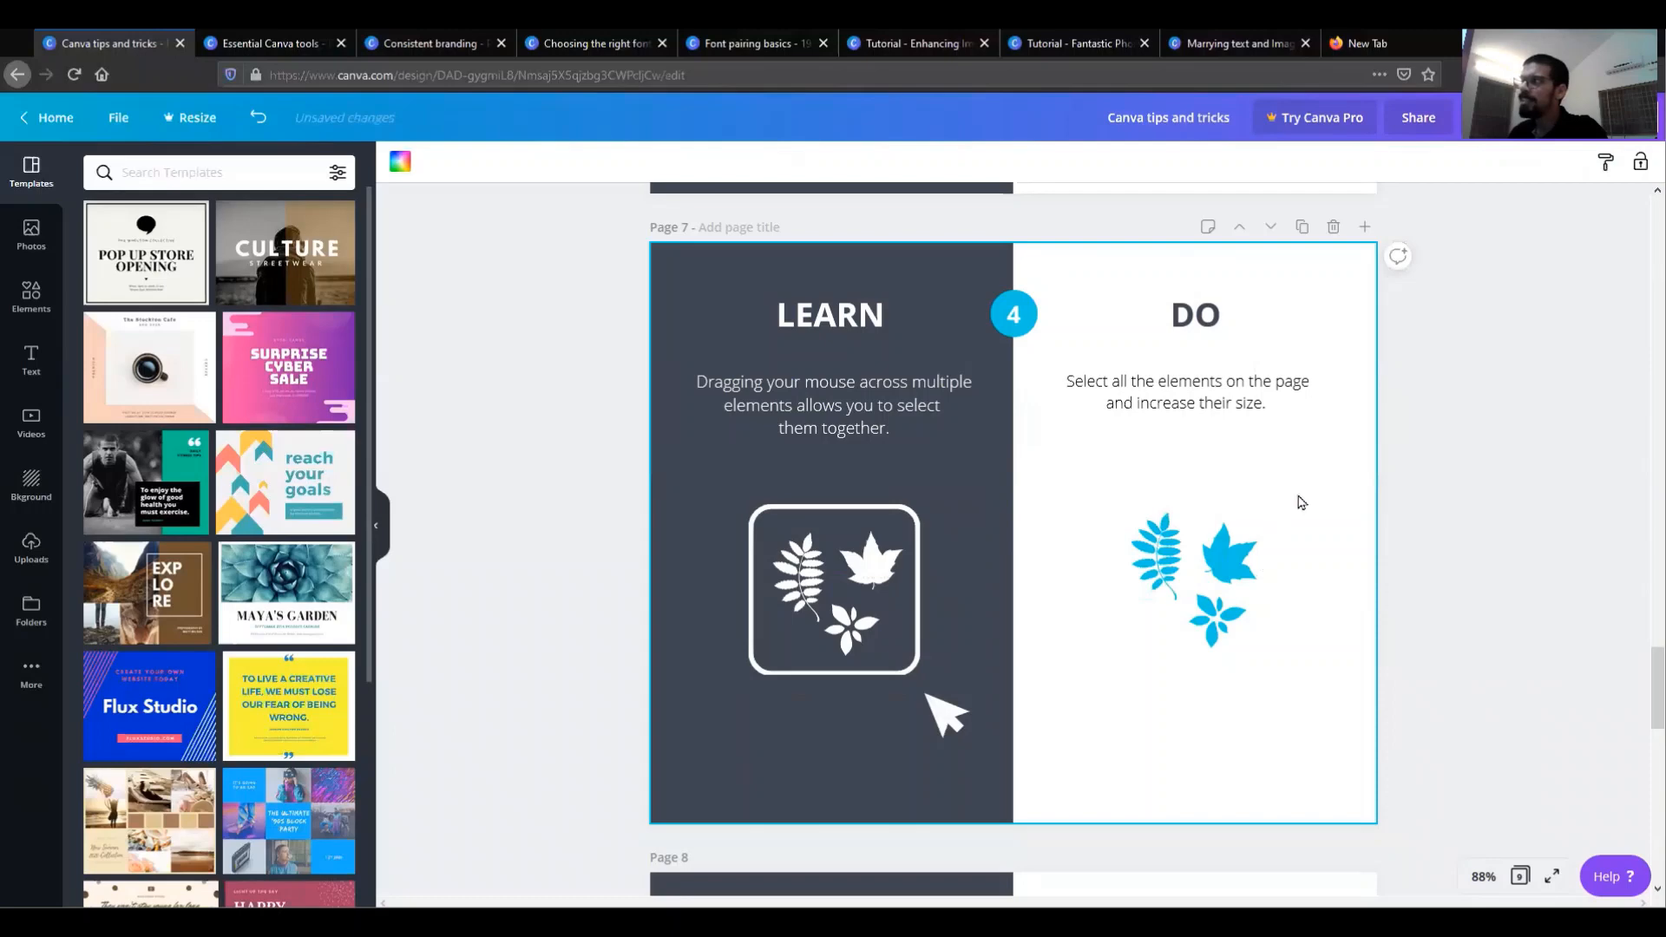
Group the three blue leaves on page 7, enlarge the group towards its upper left, and ungroup them again.
left_click_drag(1298, 492, 1134, 658)
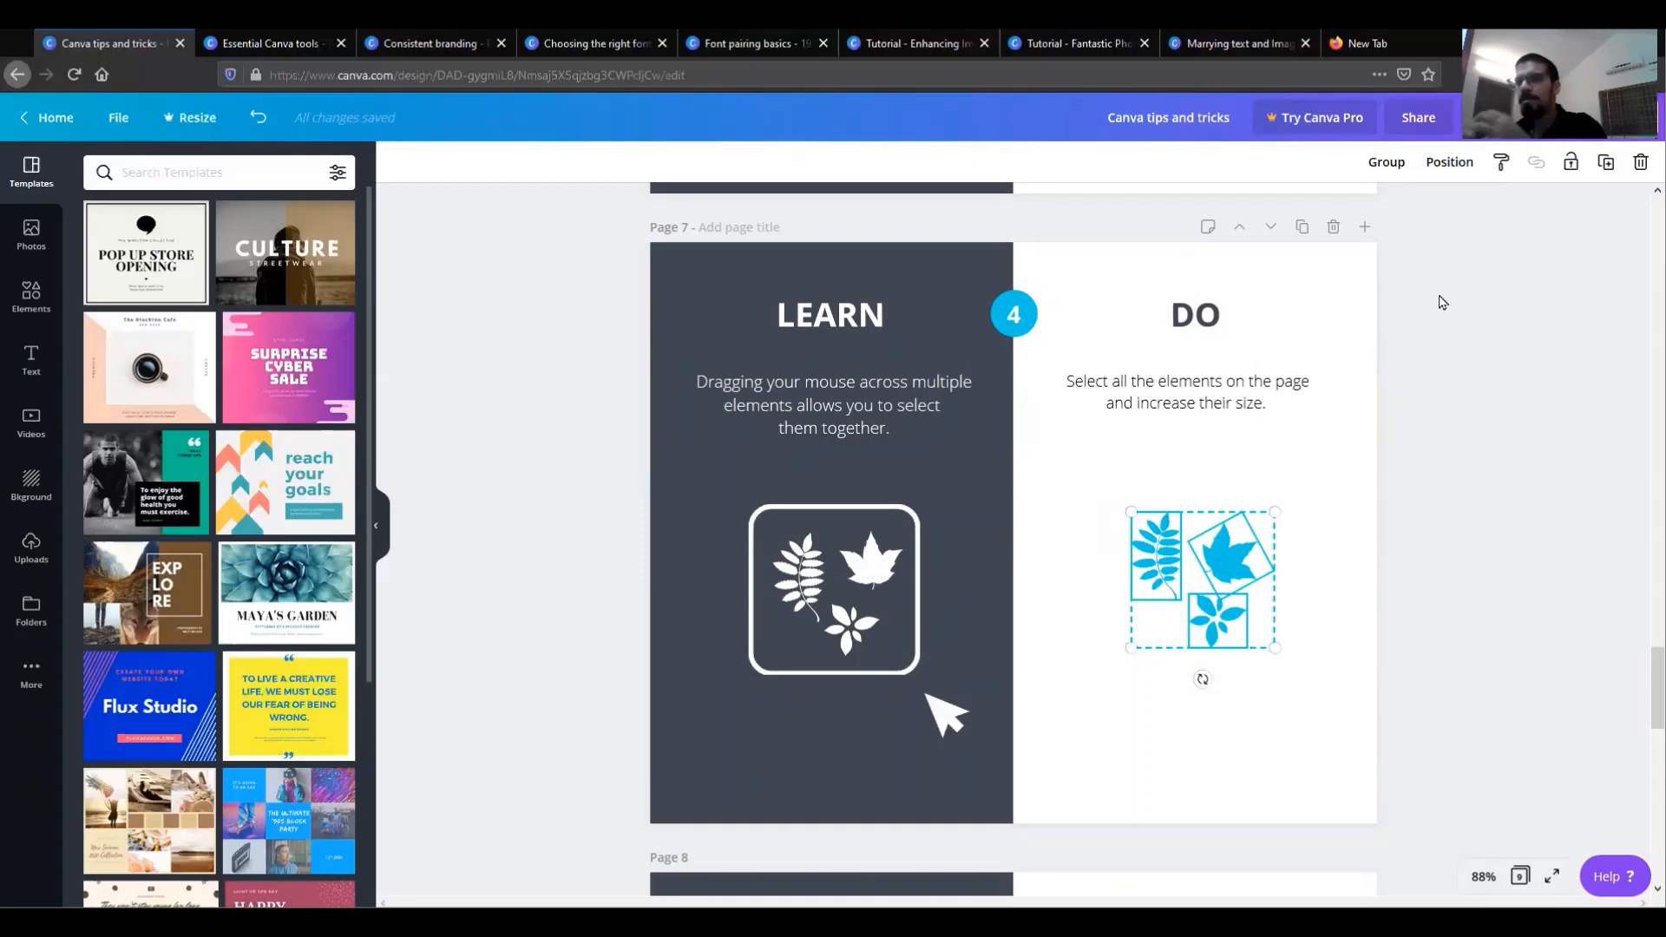
left_click(1392, 167)
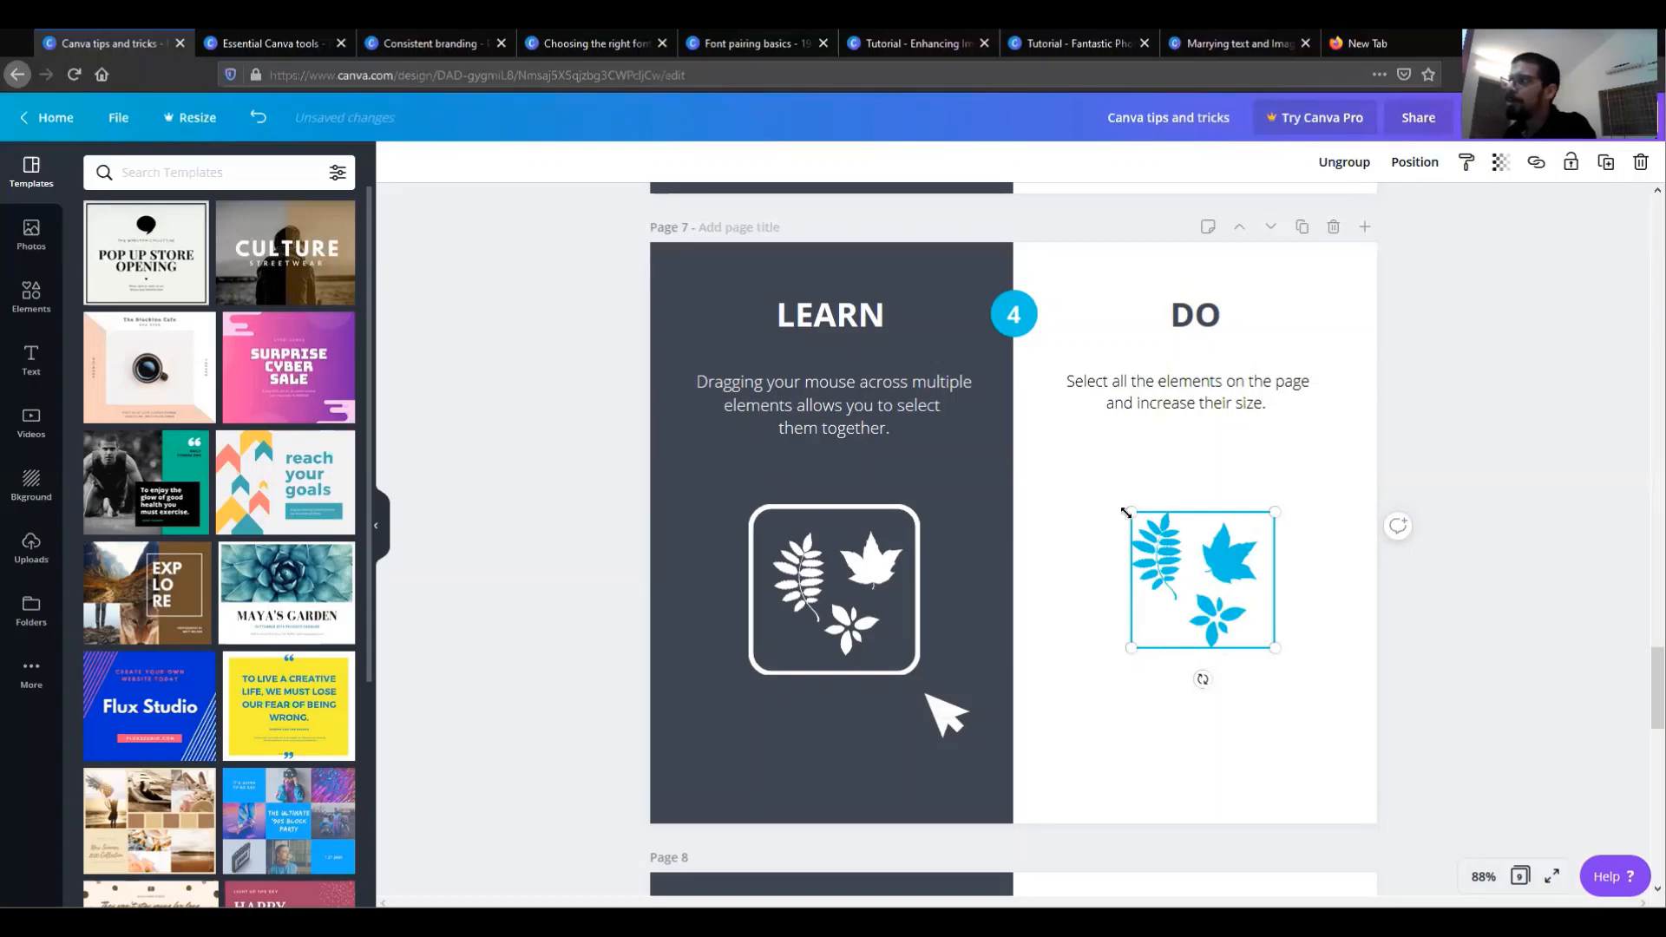
left_click_drag(1128, 512, 1134, 461)
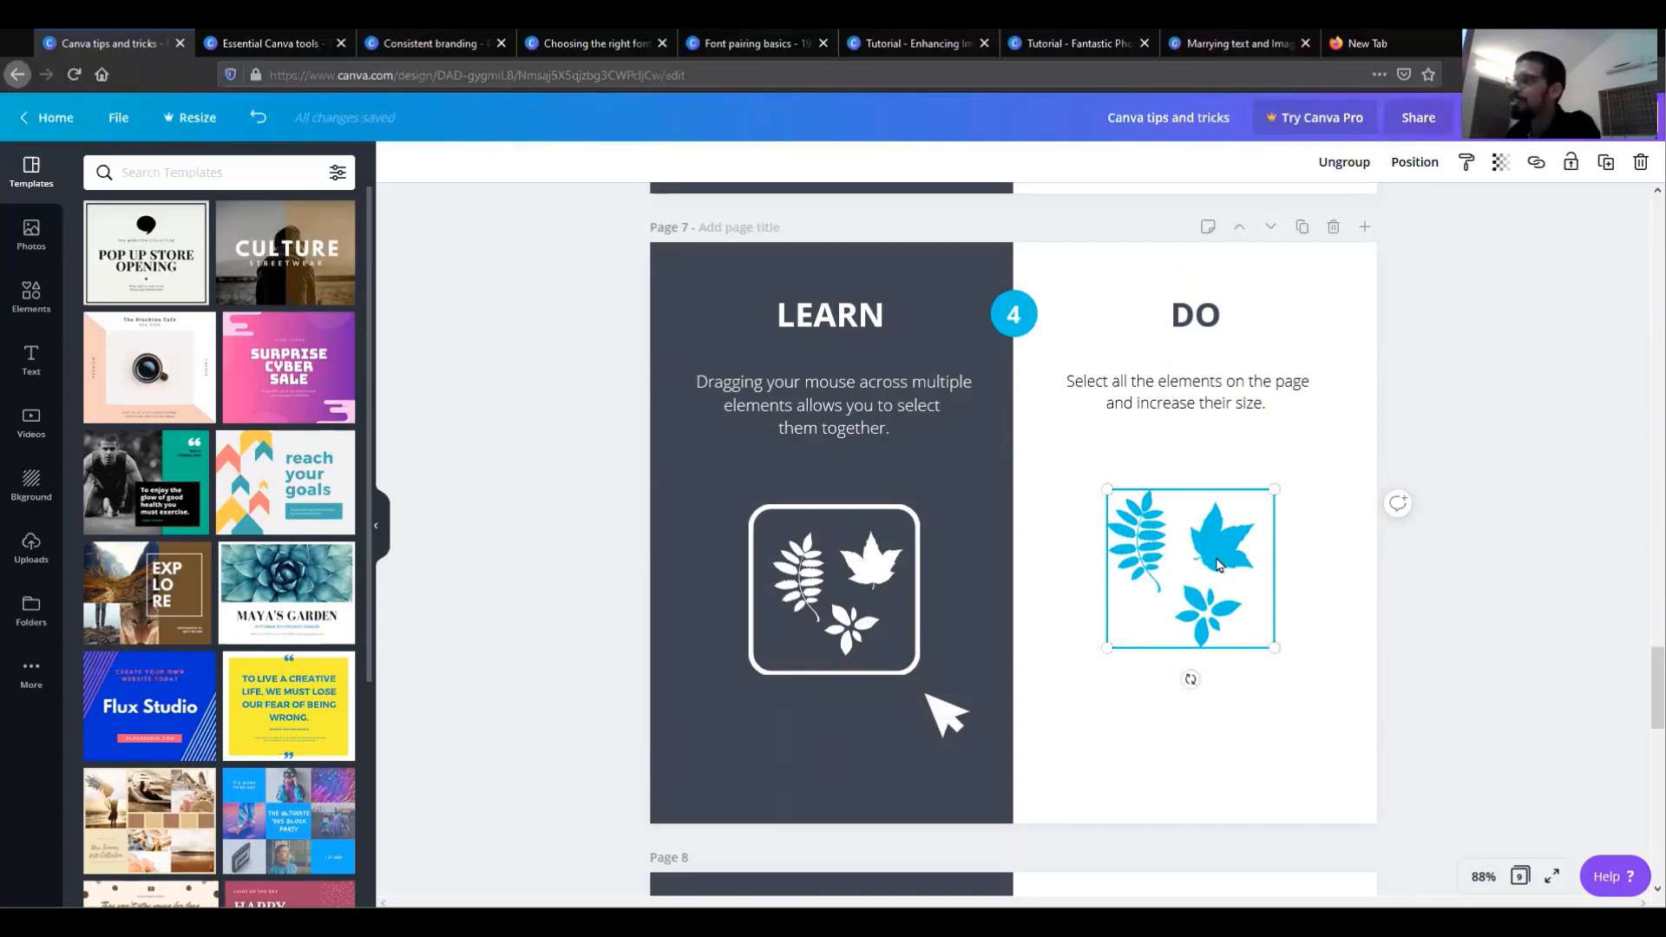
left_click(1344, 165)
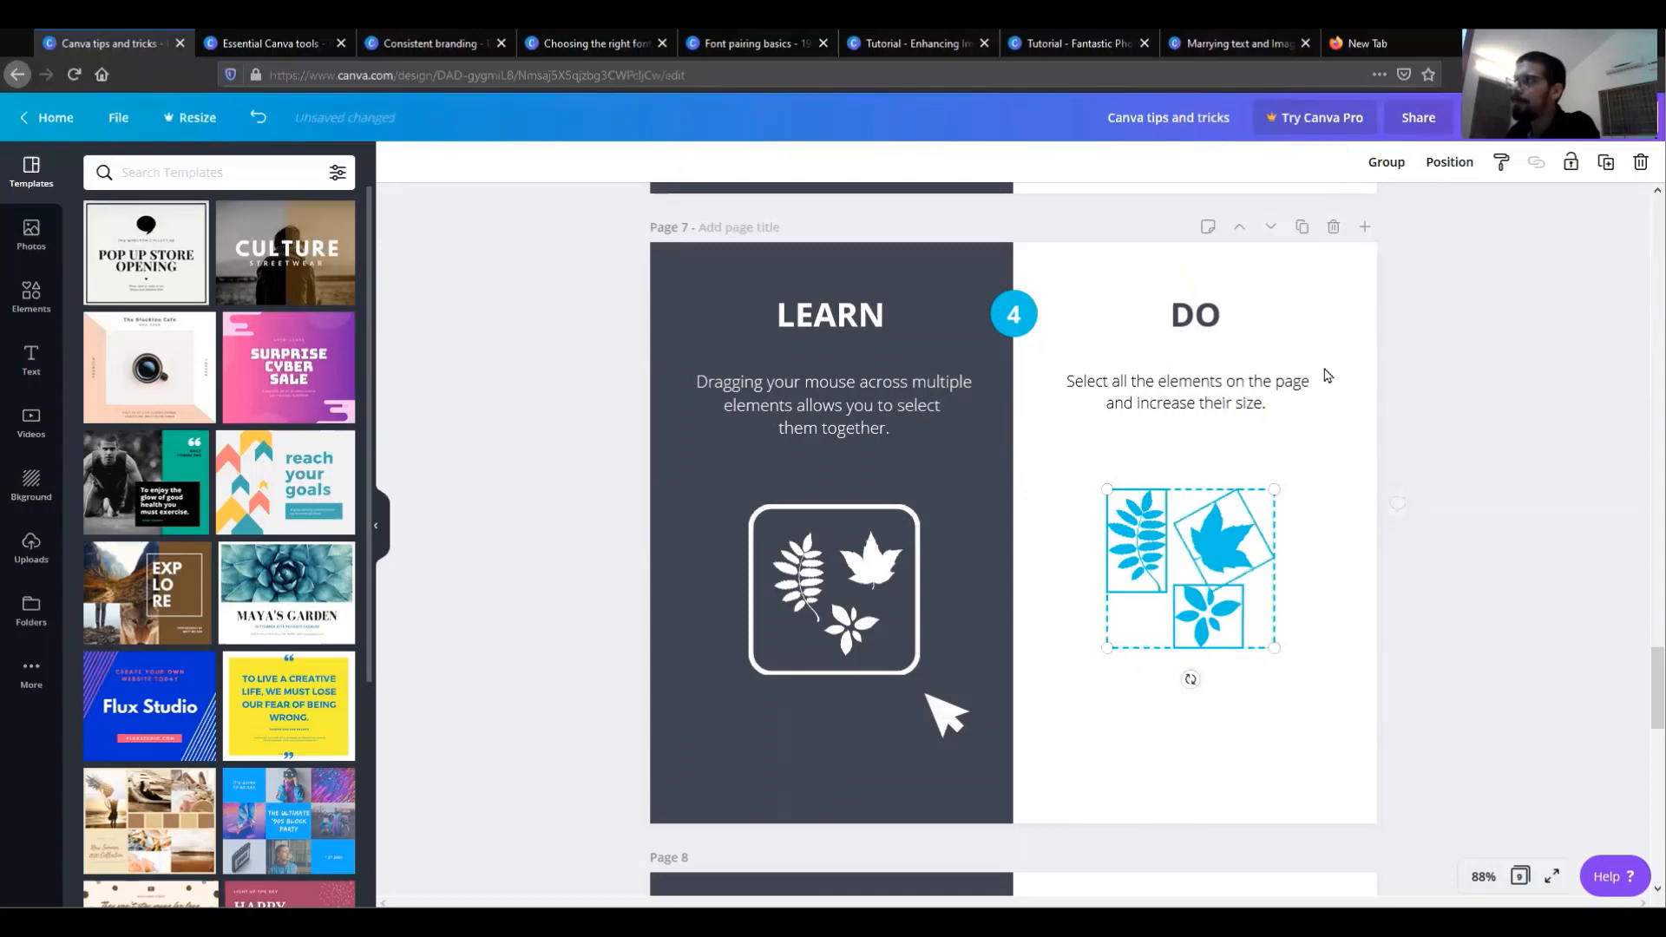
left_click(1330, 488)
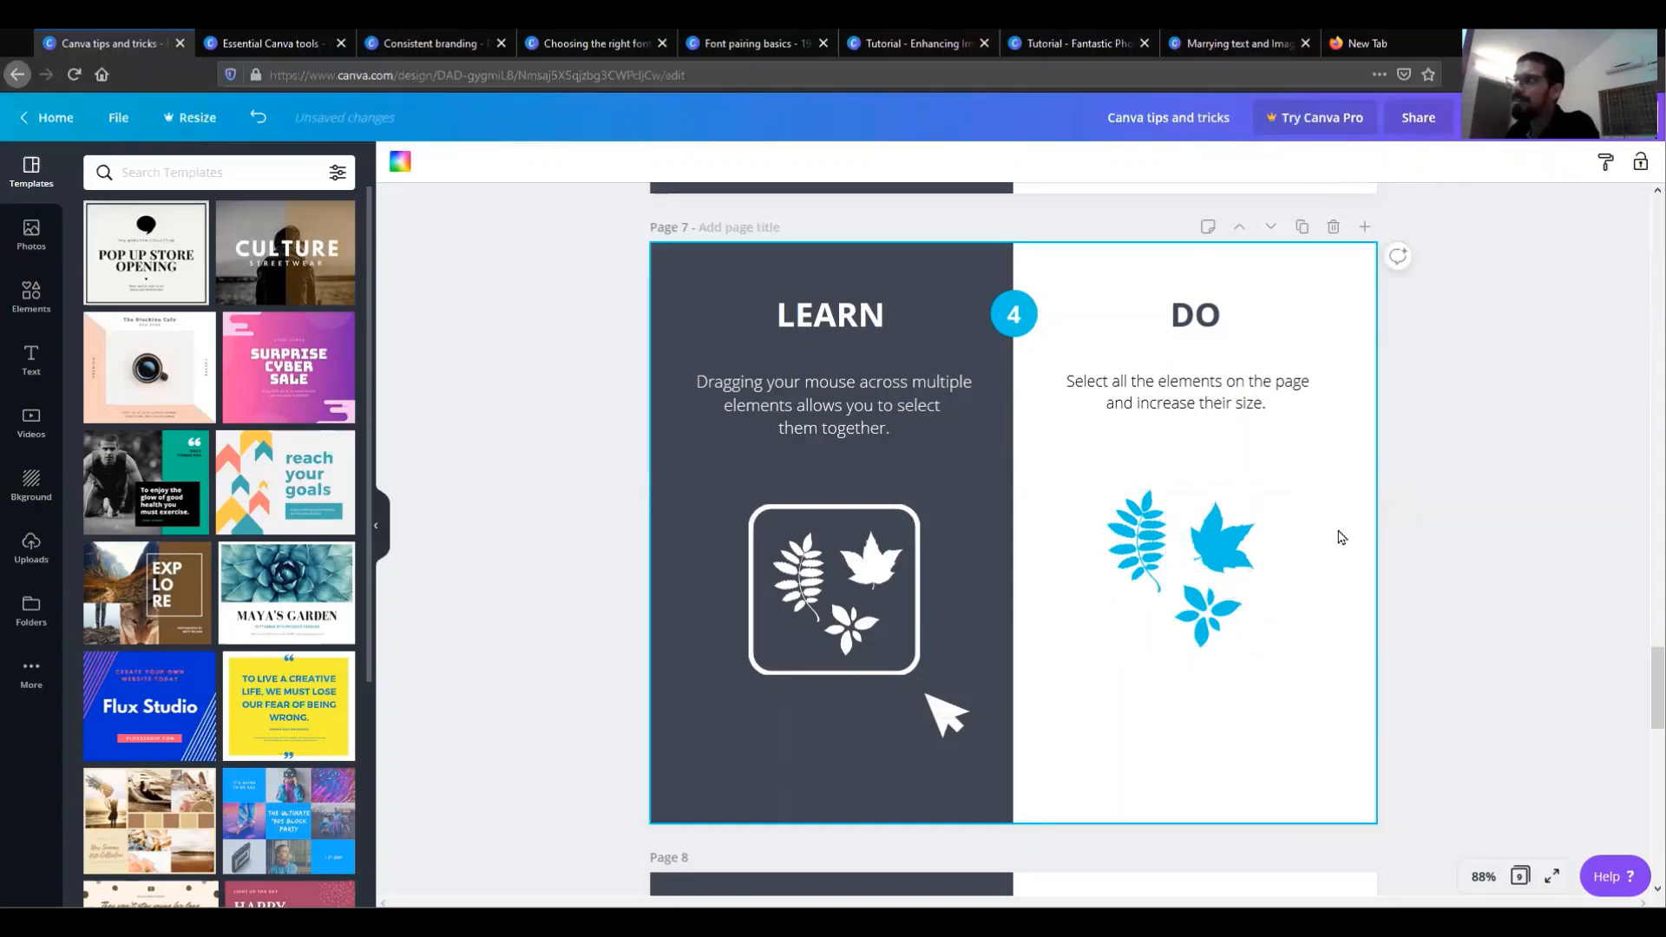
Title page 8 "Final" and duplicate the page.
scroll(1341, 543, "down", 5)
scroll(1342, 556, "down", 3)
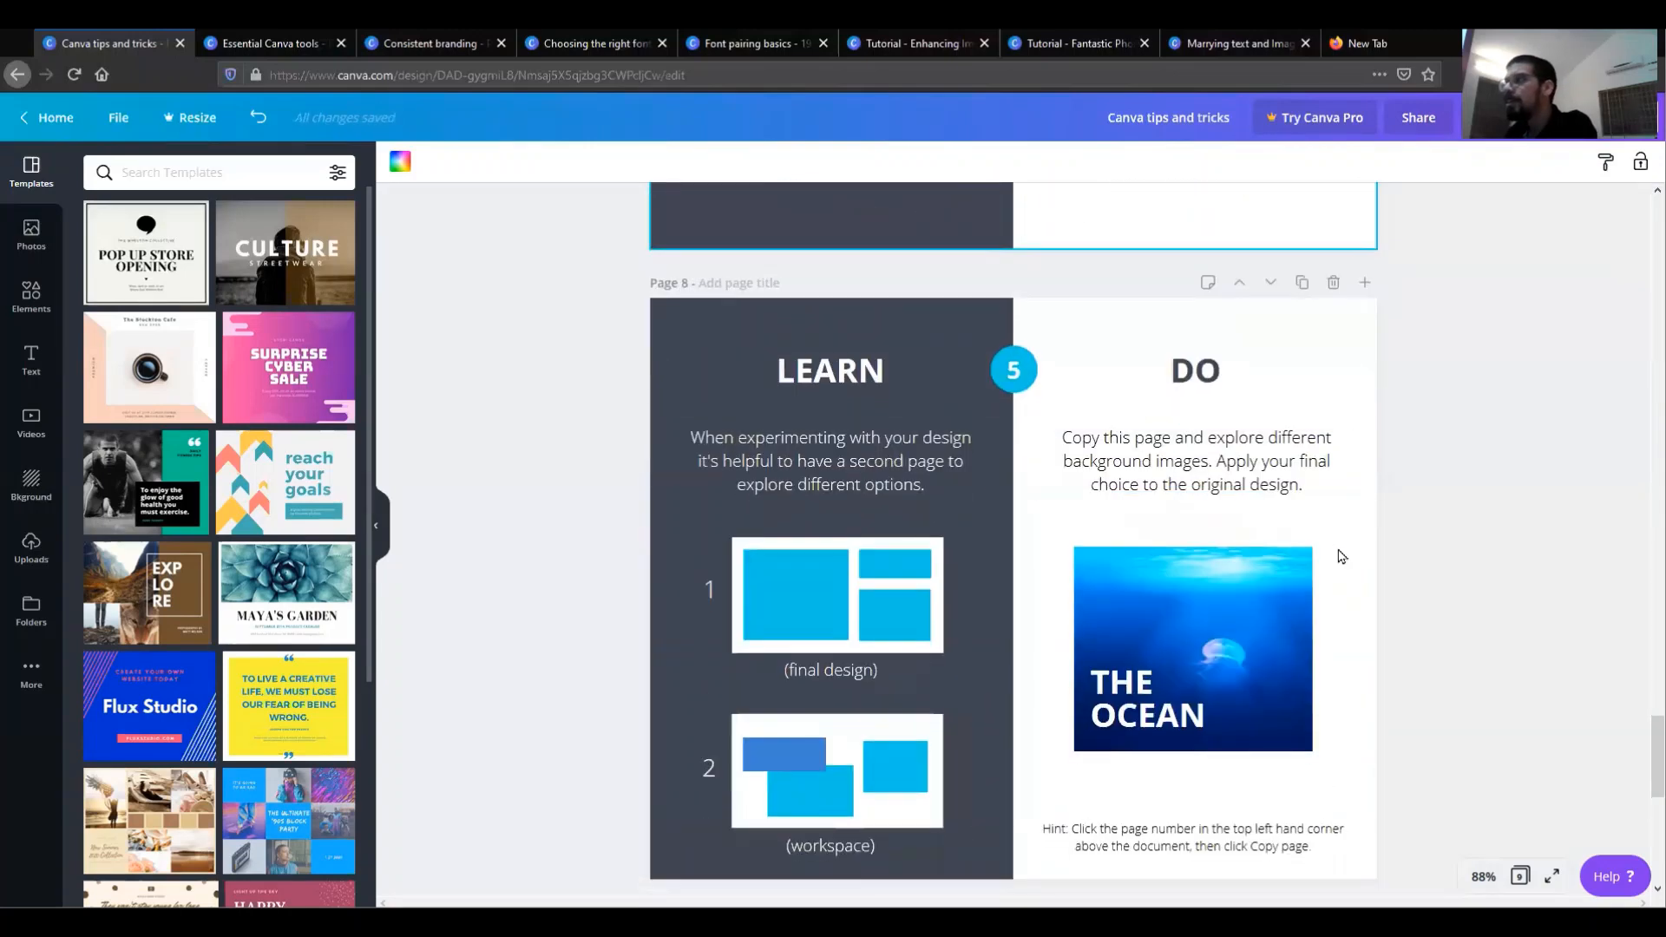
scroll(1342, 556, "up", 1)
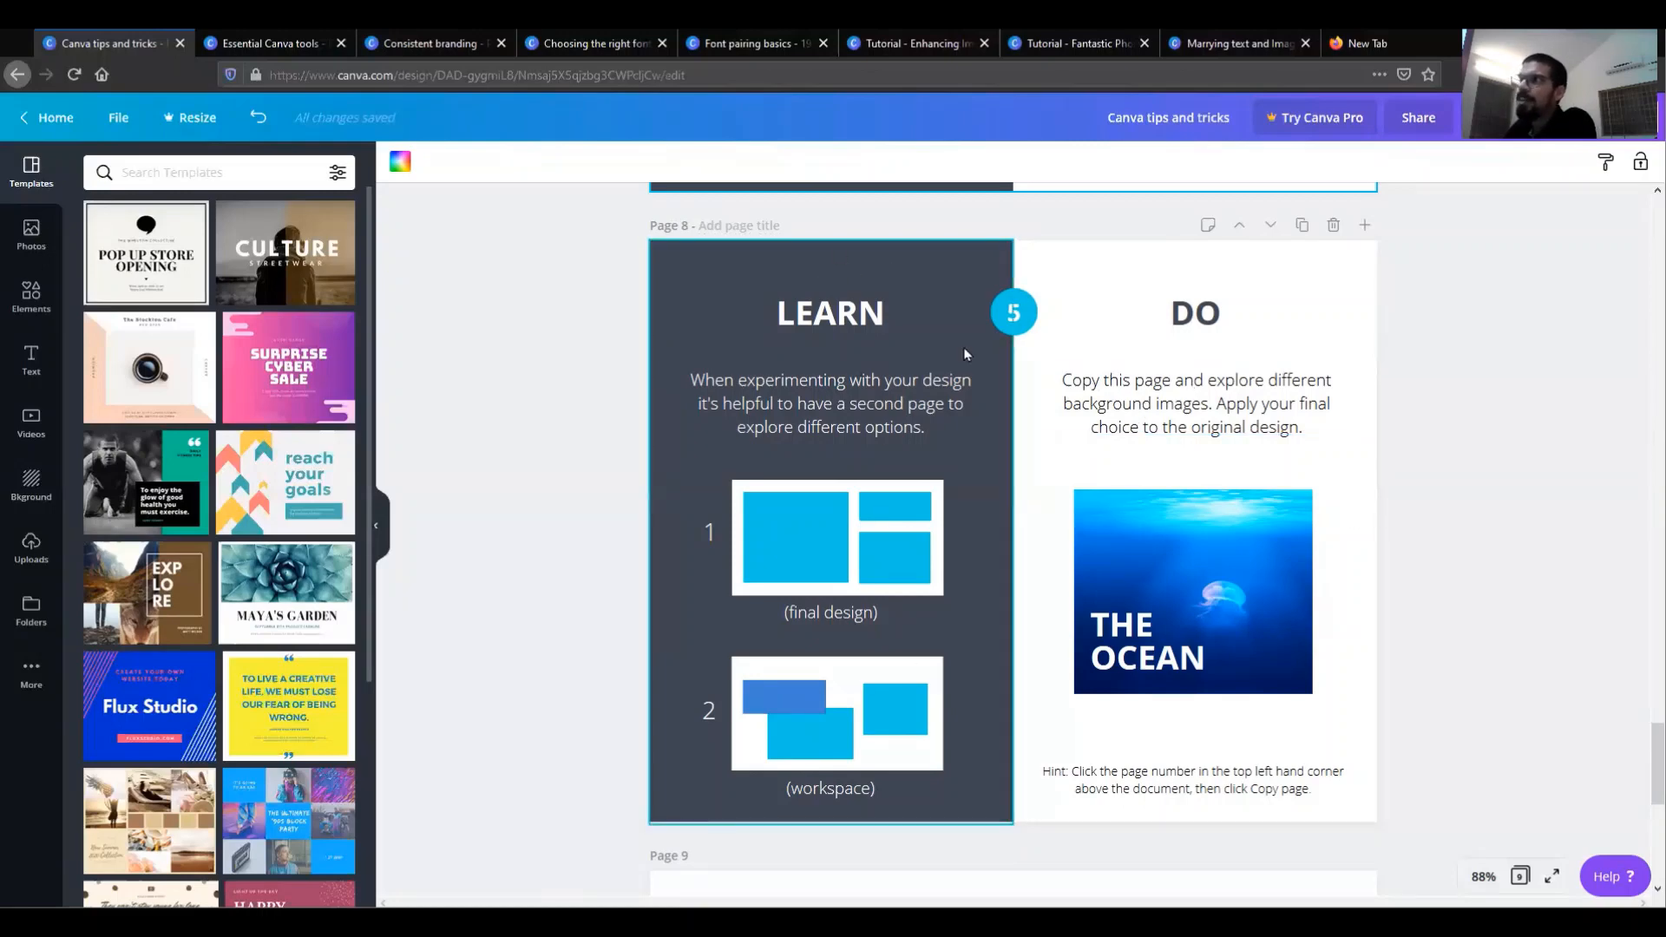
left_click(717, 225)
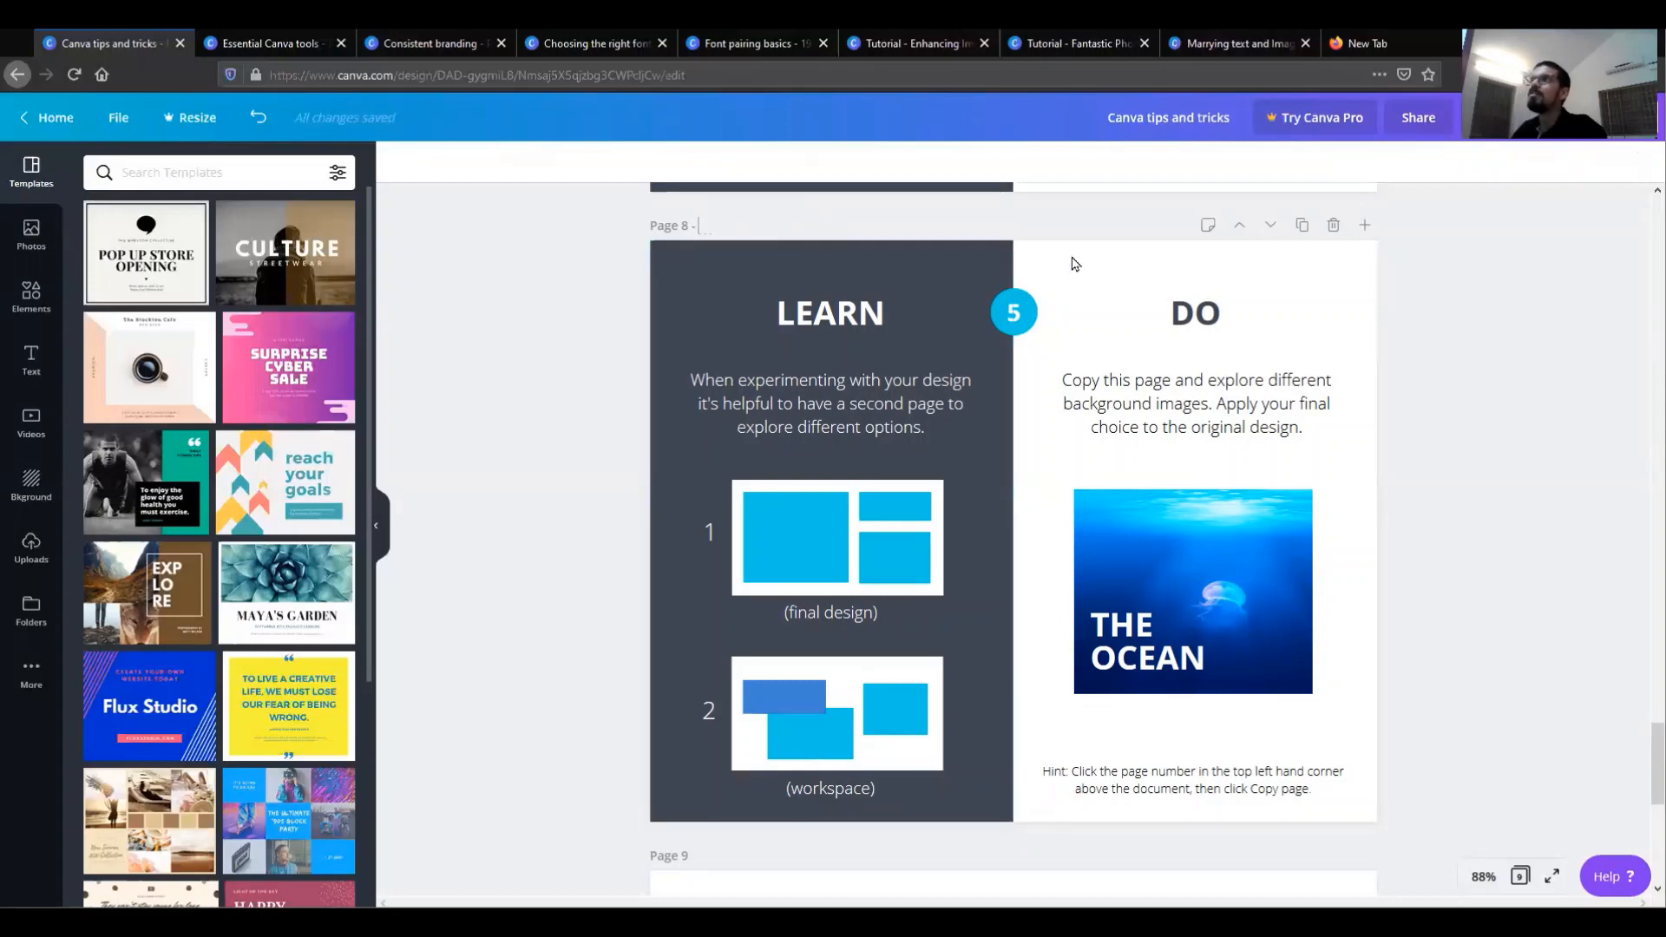
type("F")
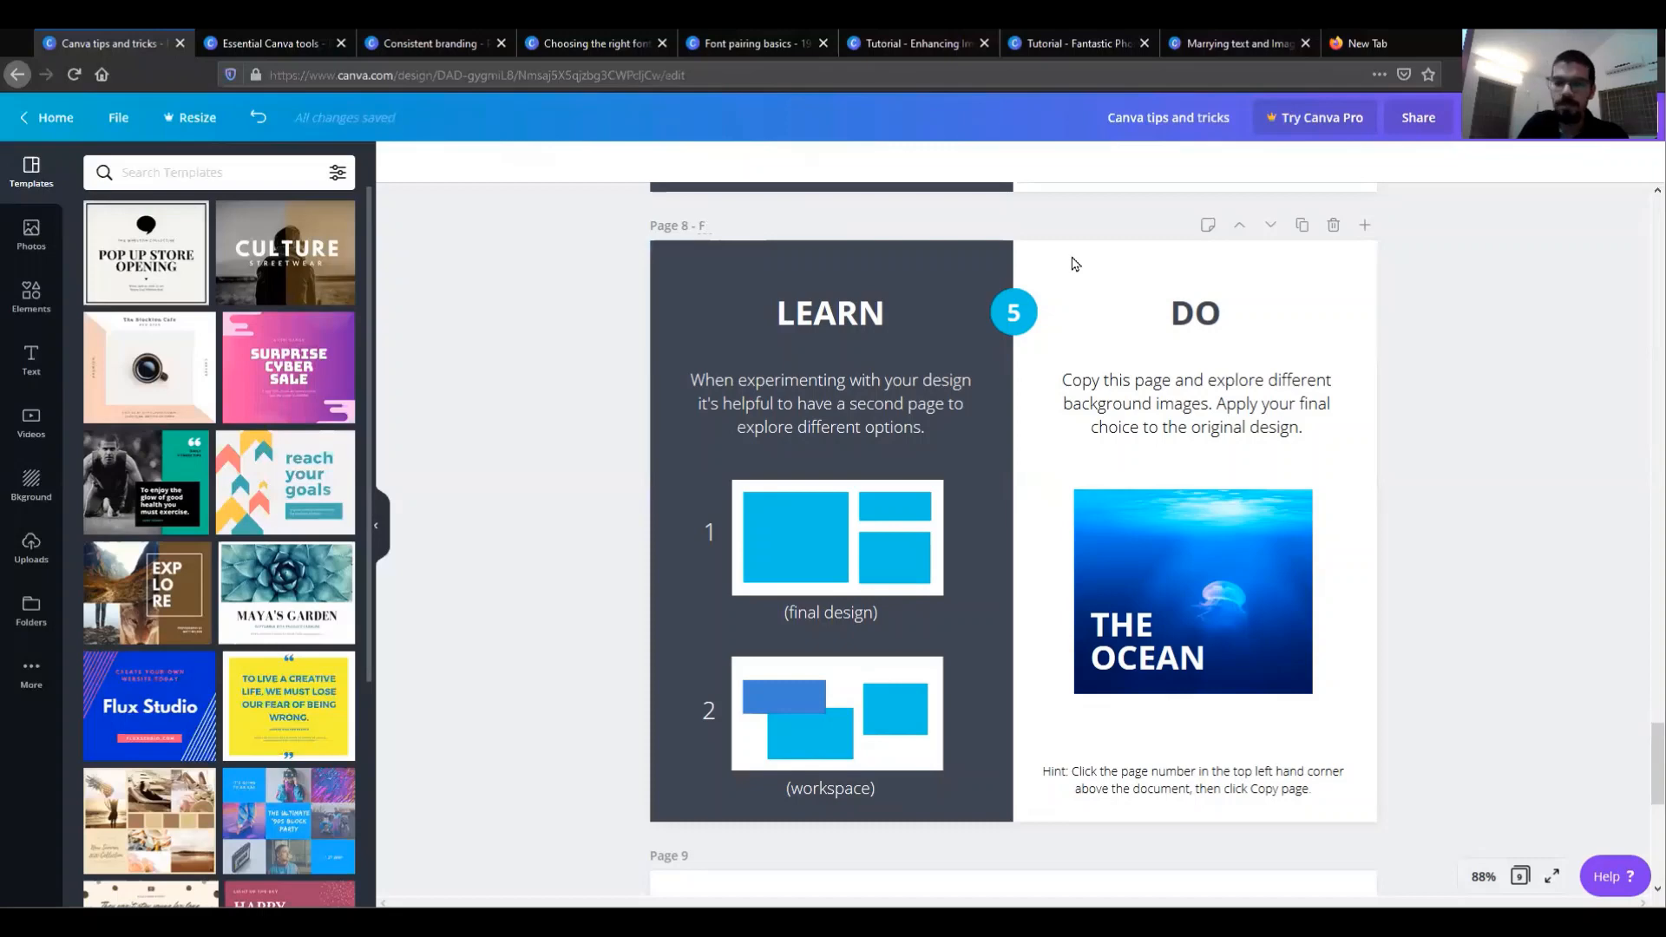
type("inal")
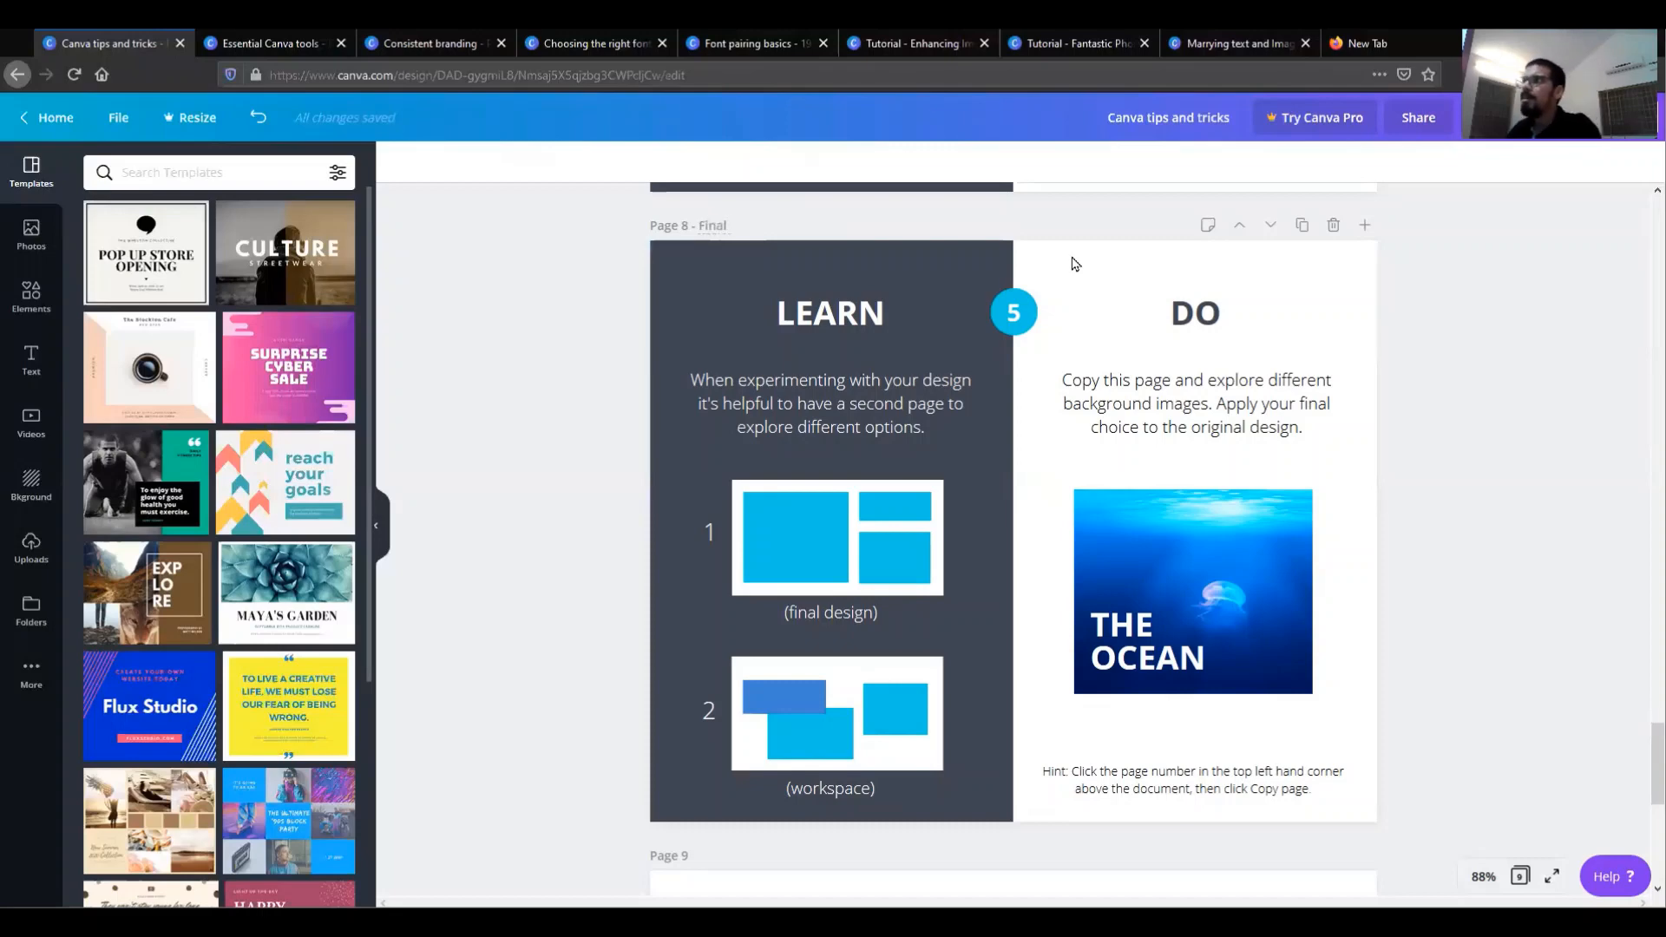
left_click(1302, 226)
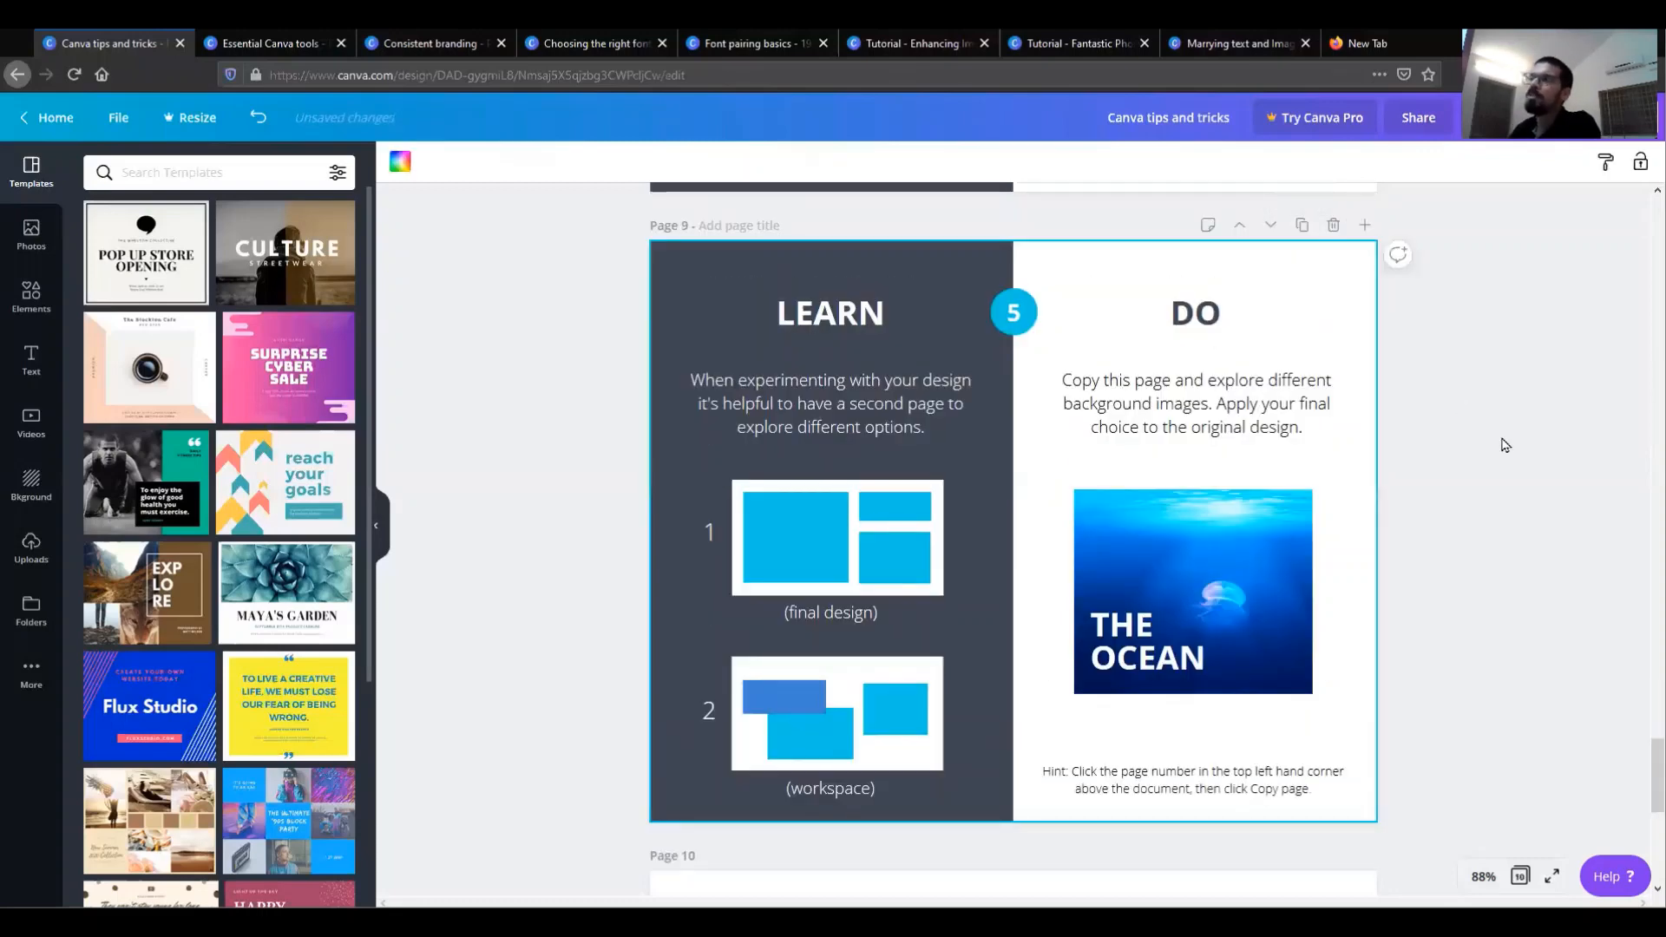
scroll(1508, 513, "up", 5)
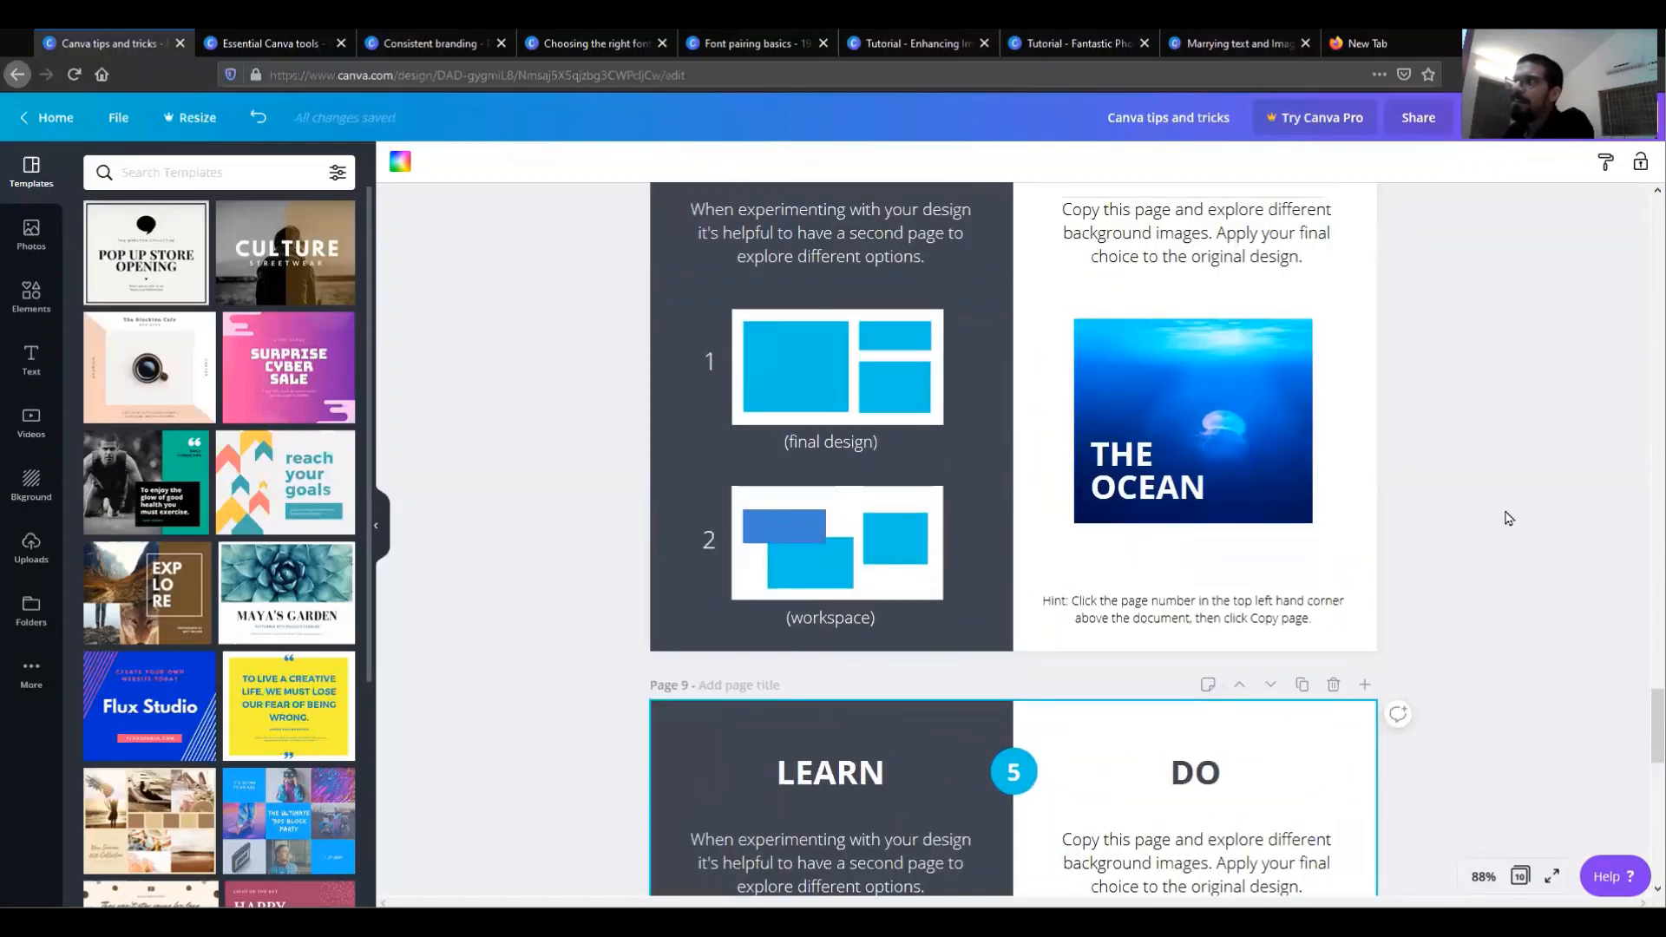
scroll(1510, 518, "up", 3)
scroll(1510, 518, "down", 3)
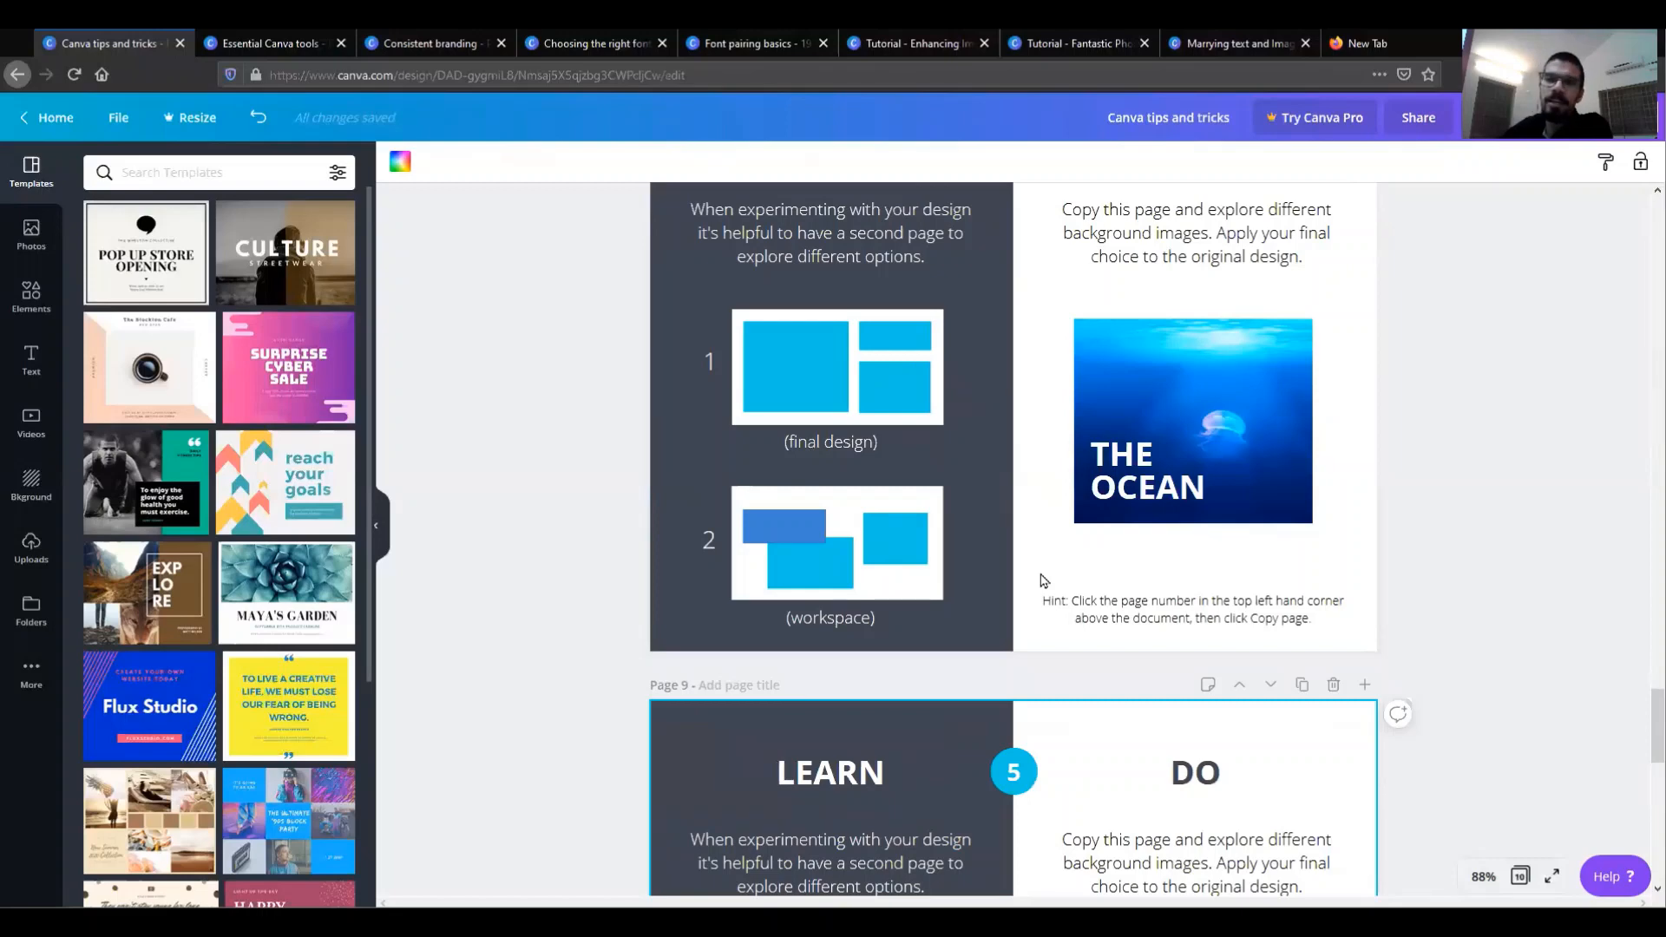
On the duplicate page 9, move the DO heading down onto the instruction text and the number 5 right, out of its circle.
scroll(990, 532, "down", 3)
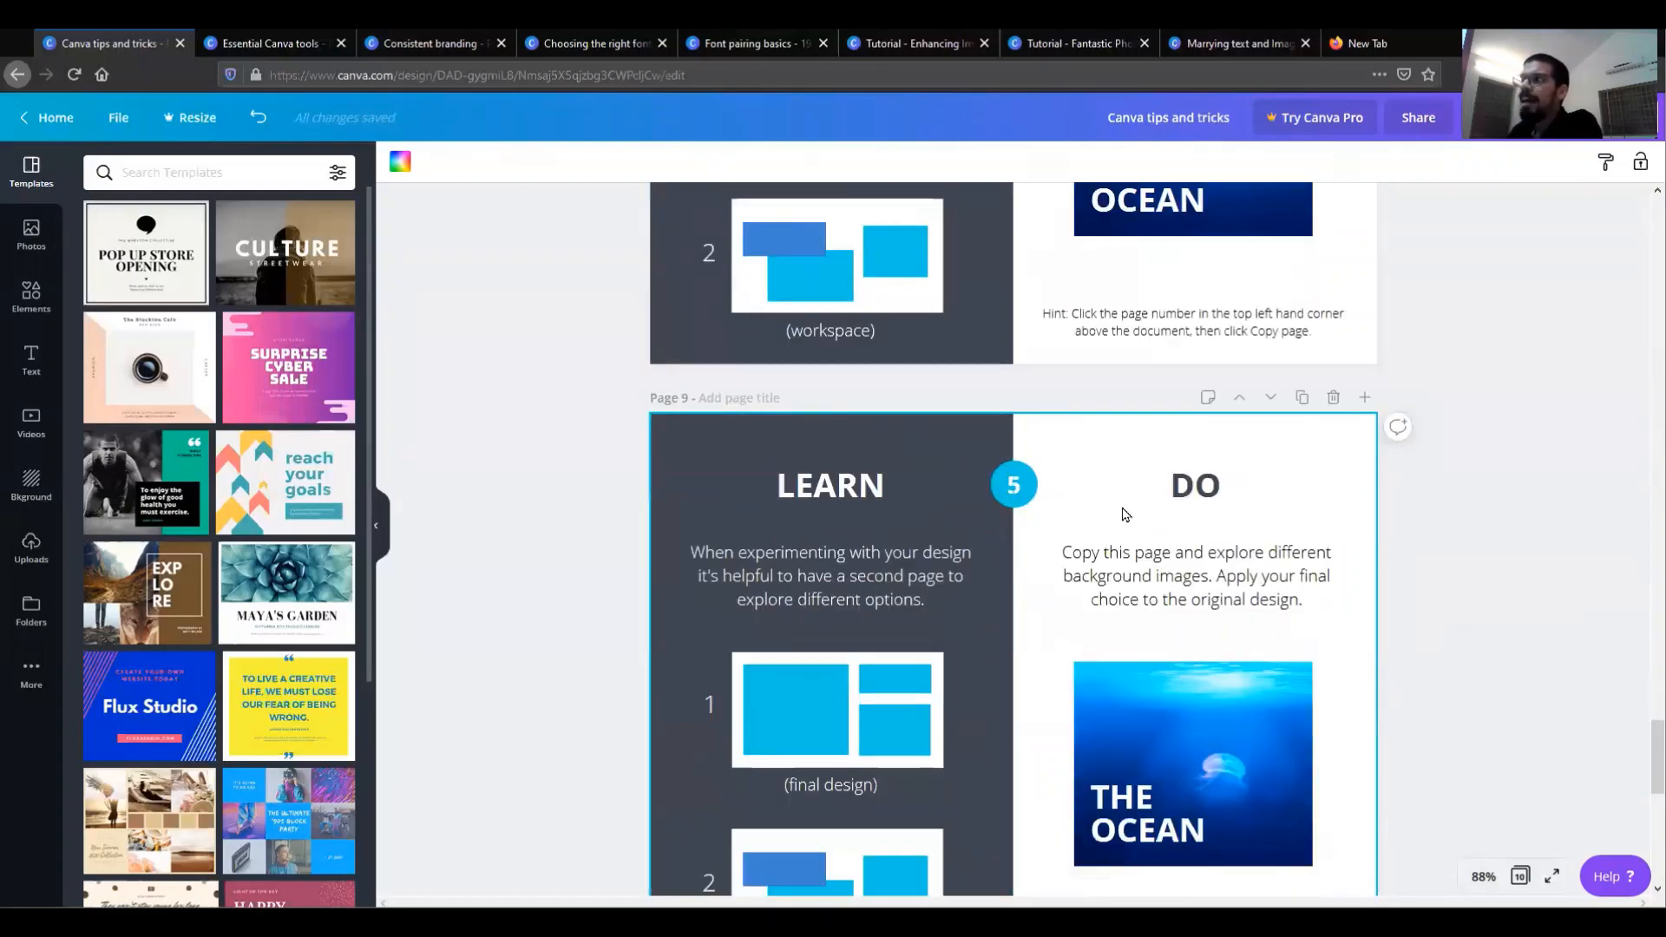
left_click(1201, 501)
left_click_drag(1199, 492, 1196, 541)
left_click_drag(1014, 491, 1075, 474)
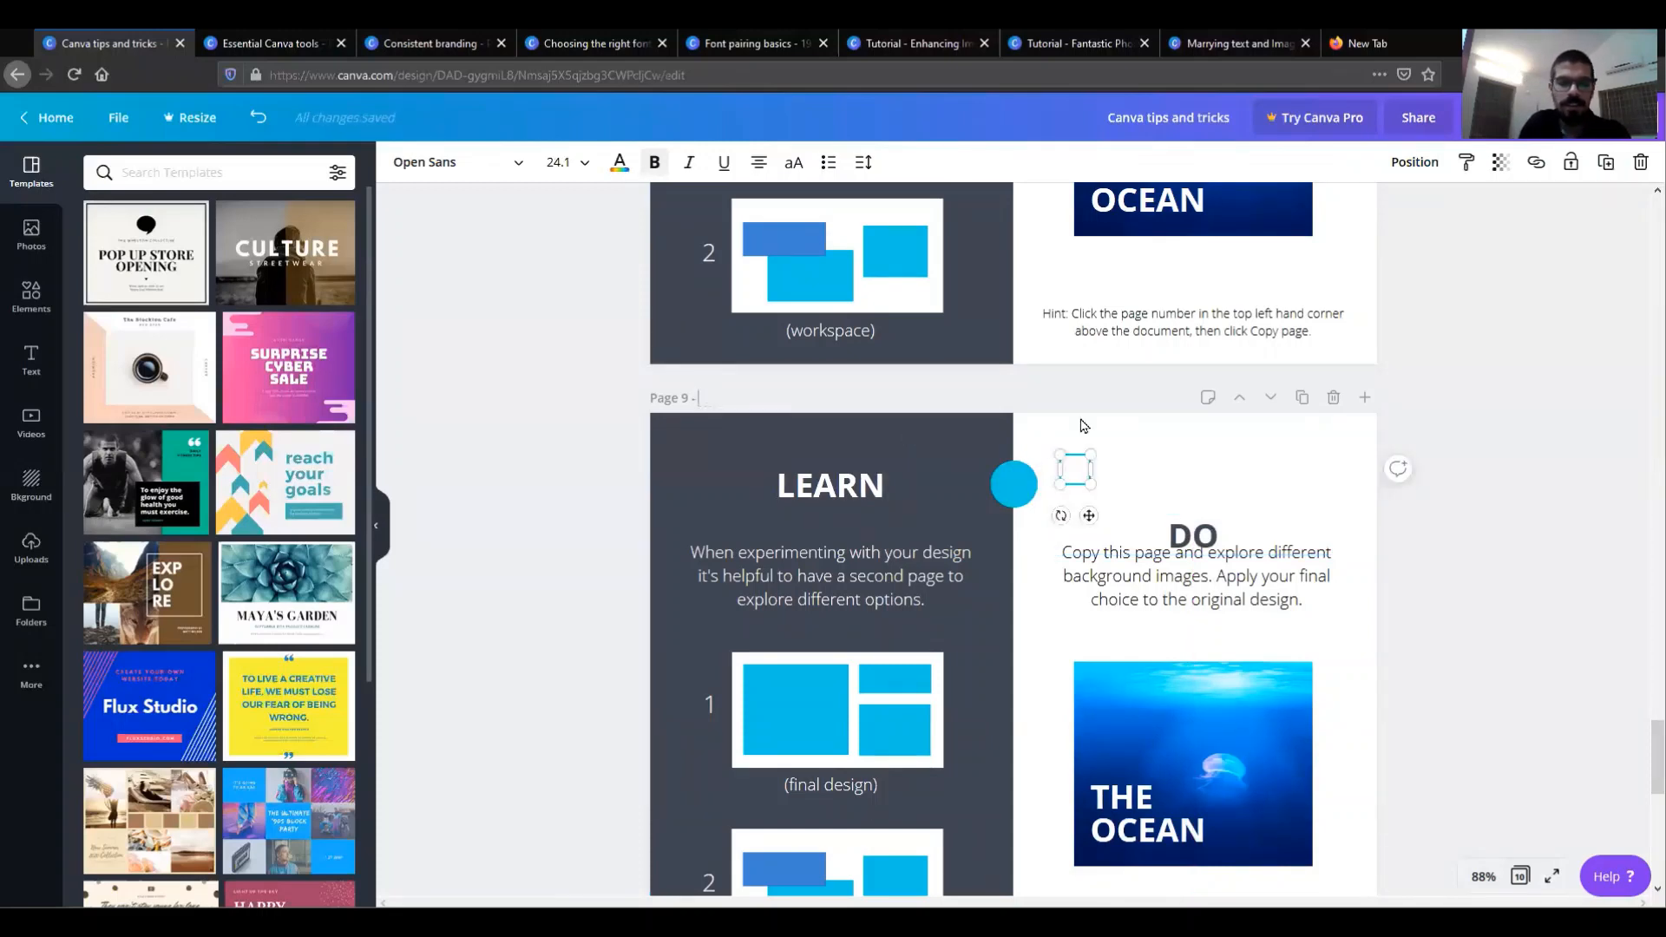
Title the duplicate page 9 "Edit 1".
type("Edit")
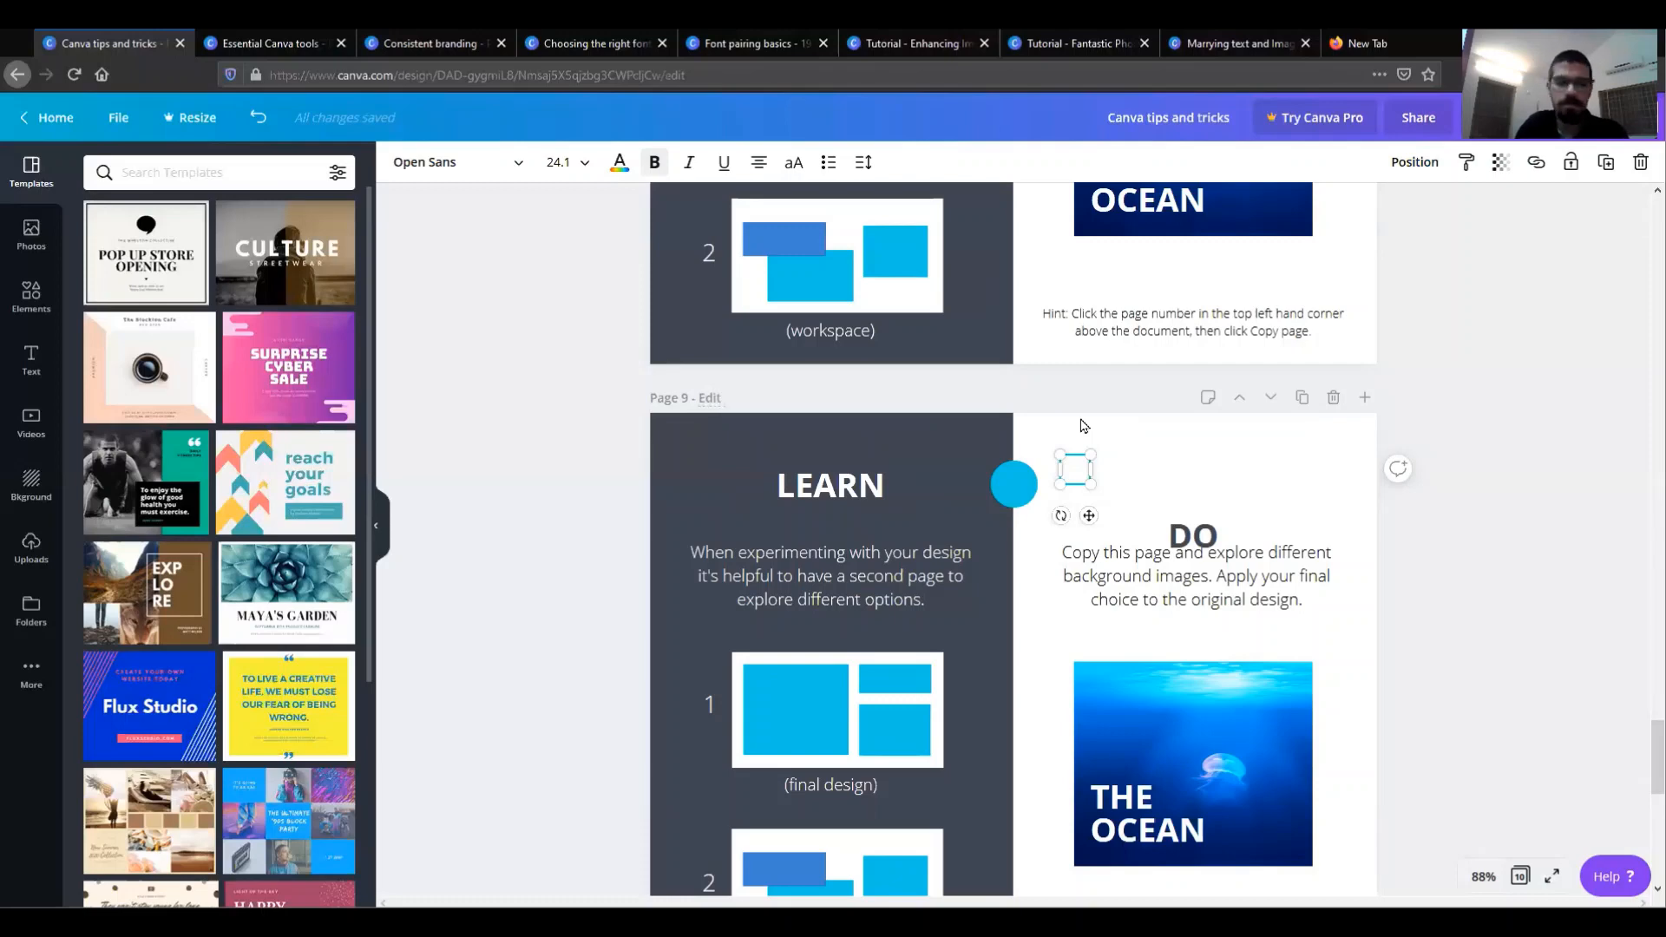
type(" 1")
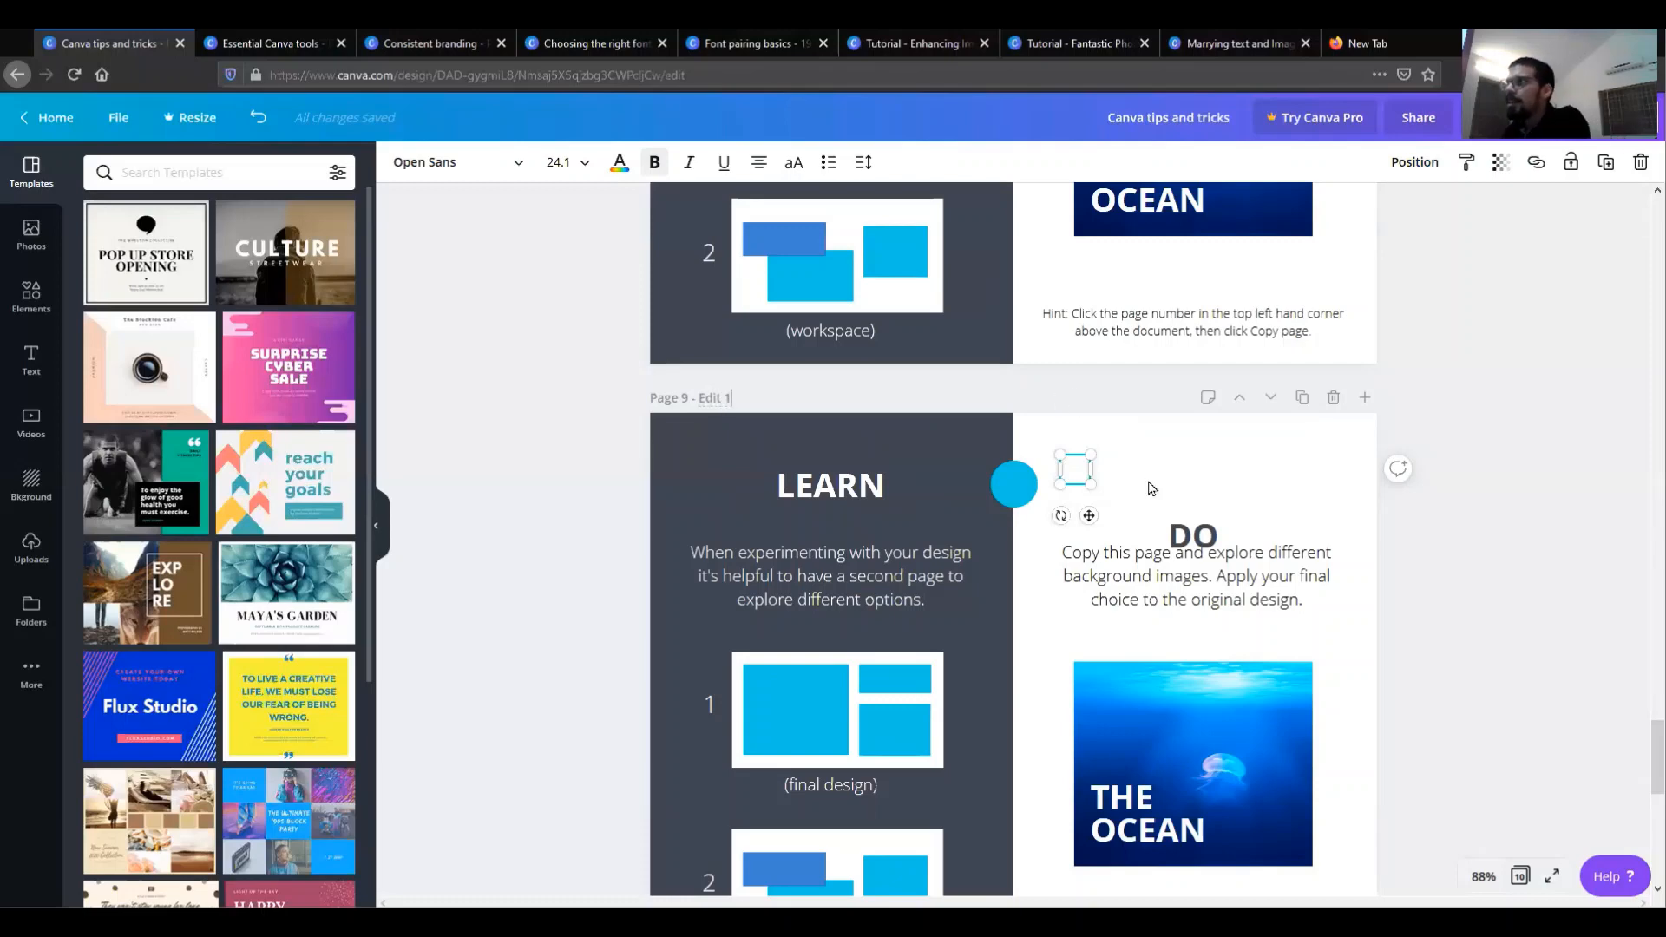
On page 9, move the number 5 back into its blue circle and raise the DO heading clear of the instruction text.
left_click(1215, 477)
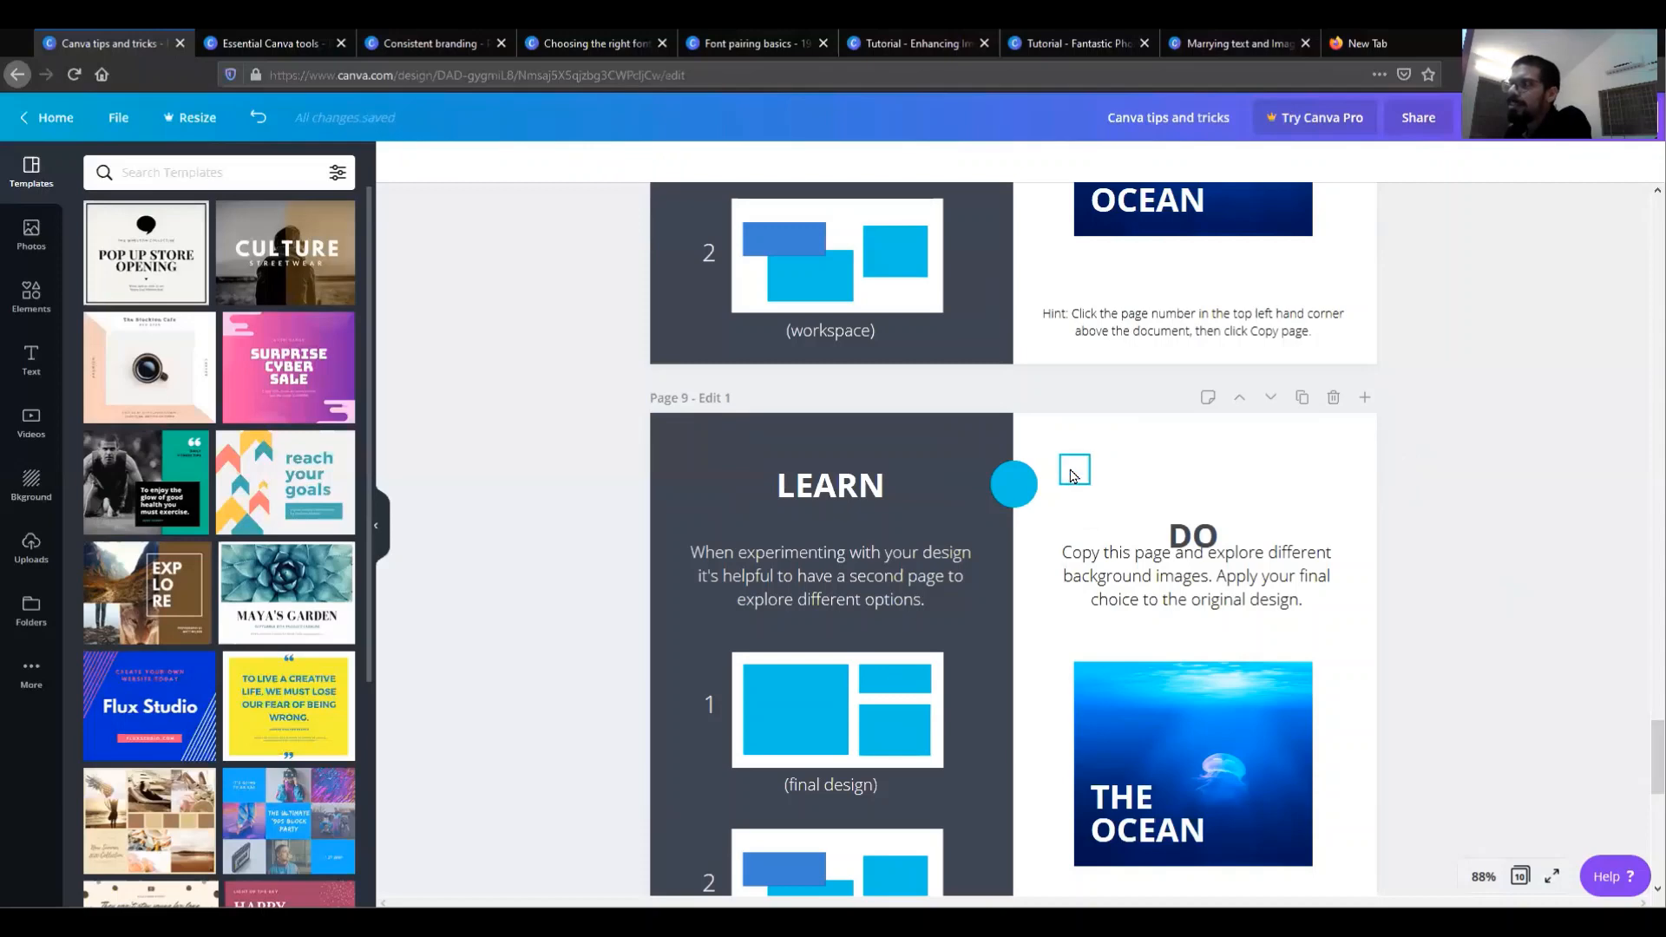
left_click(1072, 473)
left_click_drag(1039, 483, 978, 486)
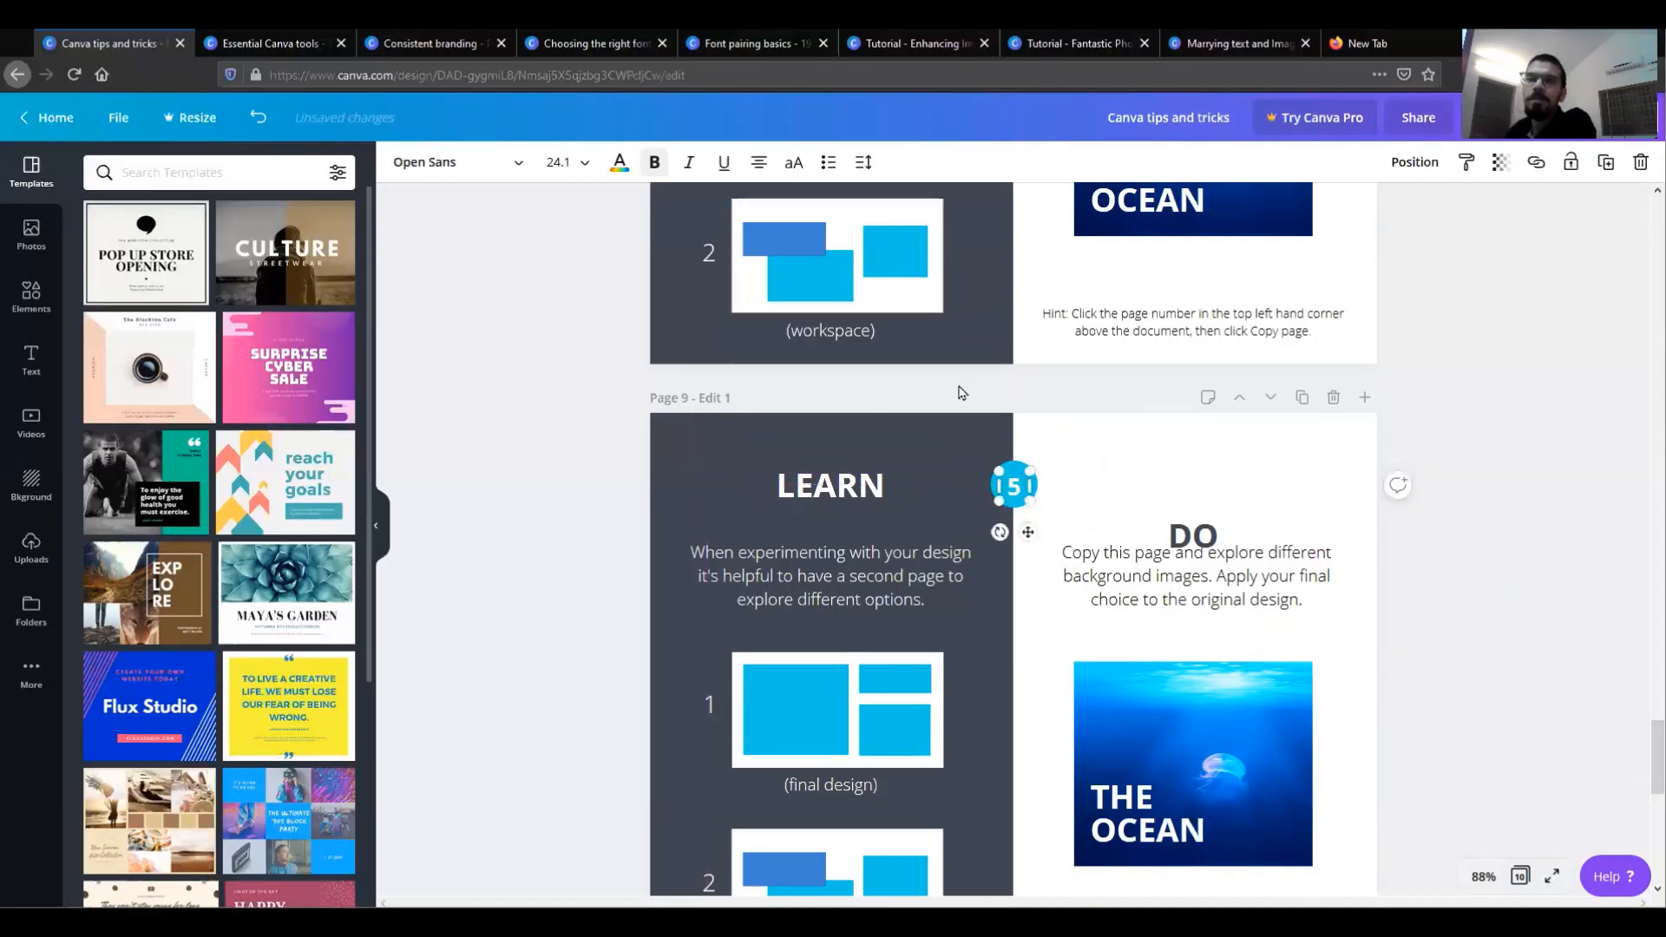
scroll(958, 386, "up", 2)
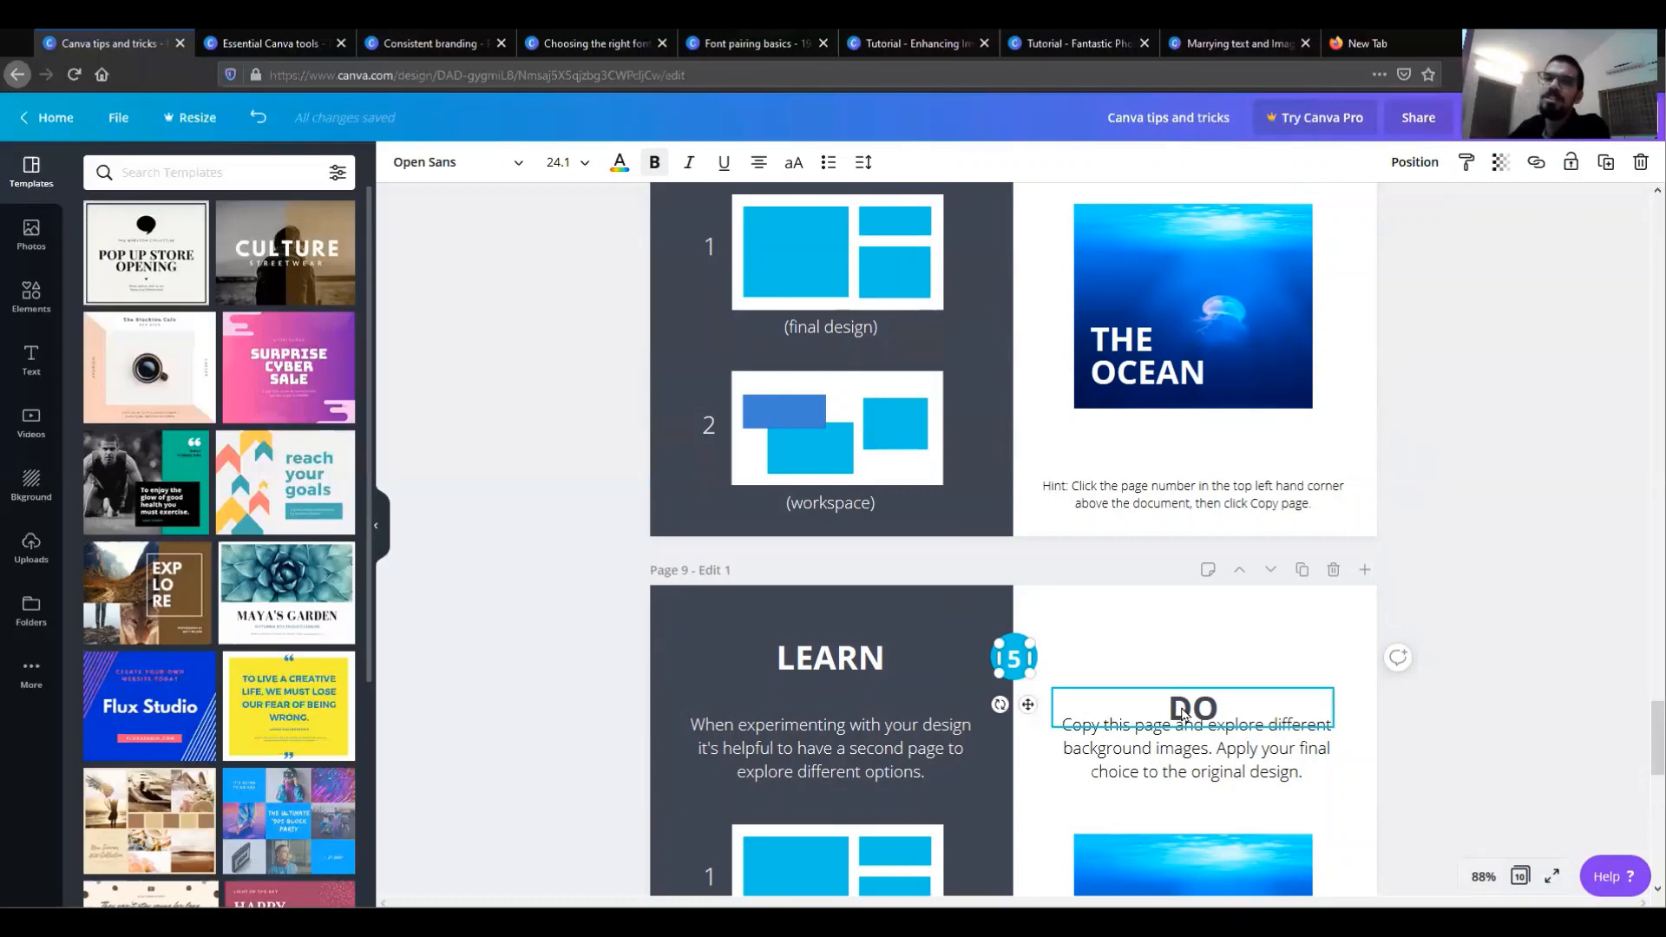
scroll(1276, 685, "down", 2)
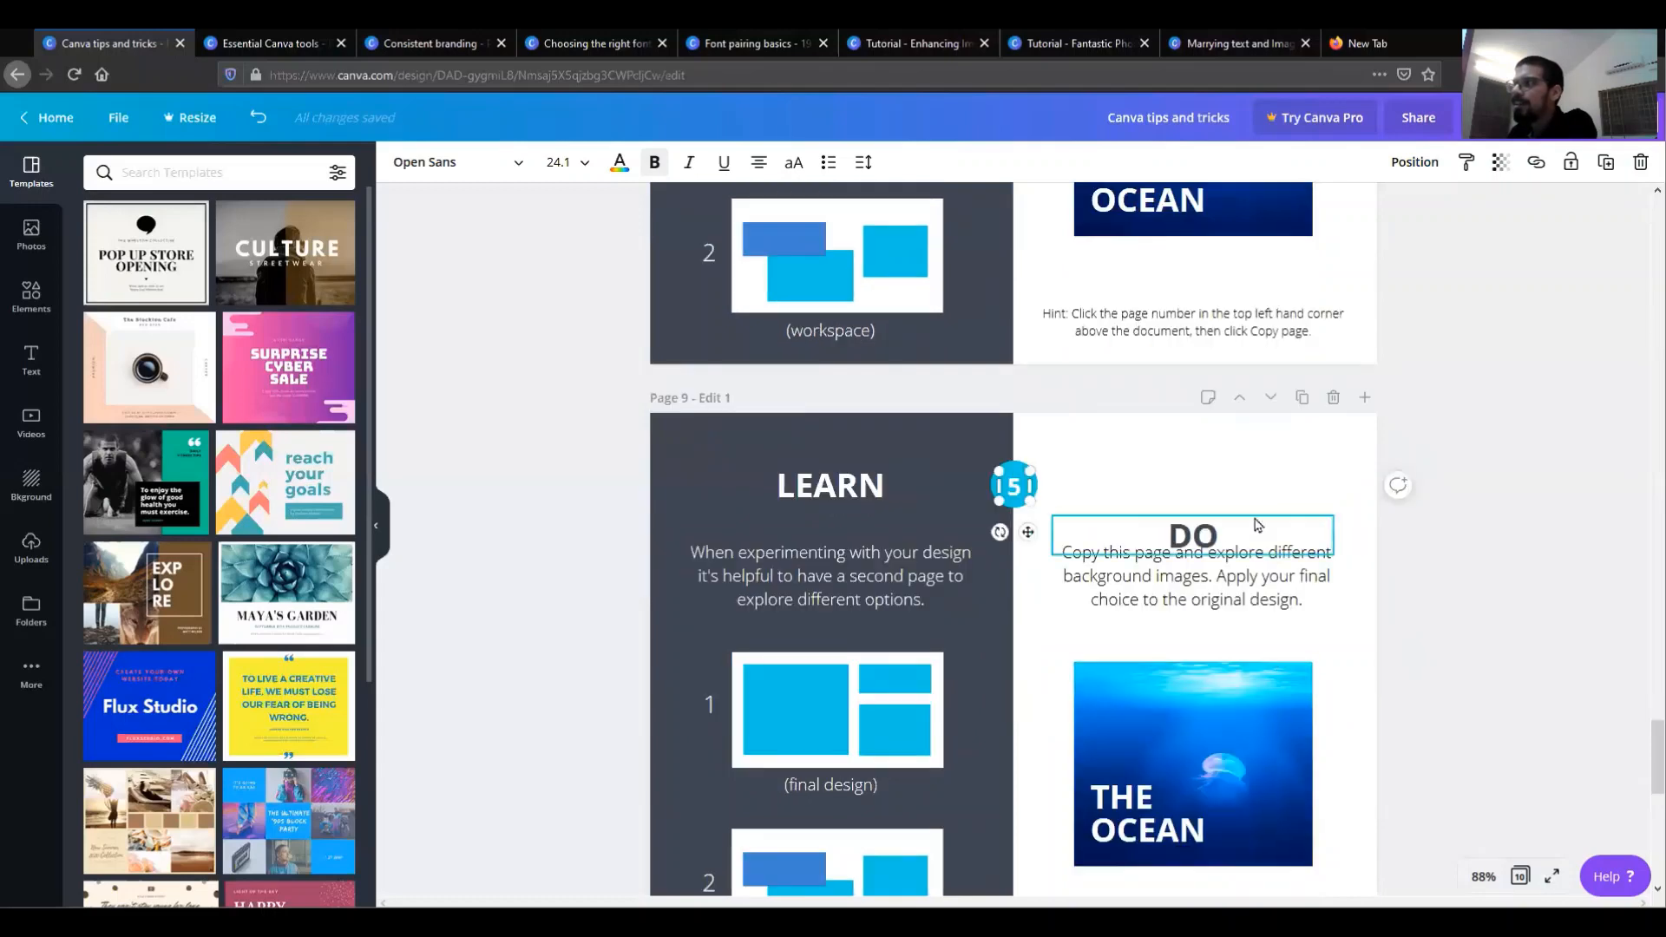
left_click_drag(1222, 532, 1221, 495)
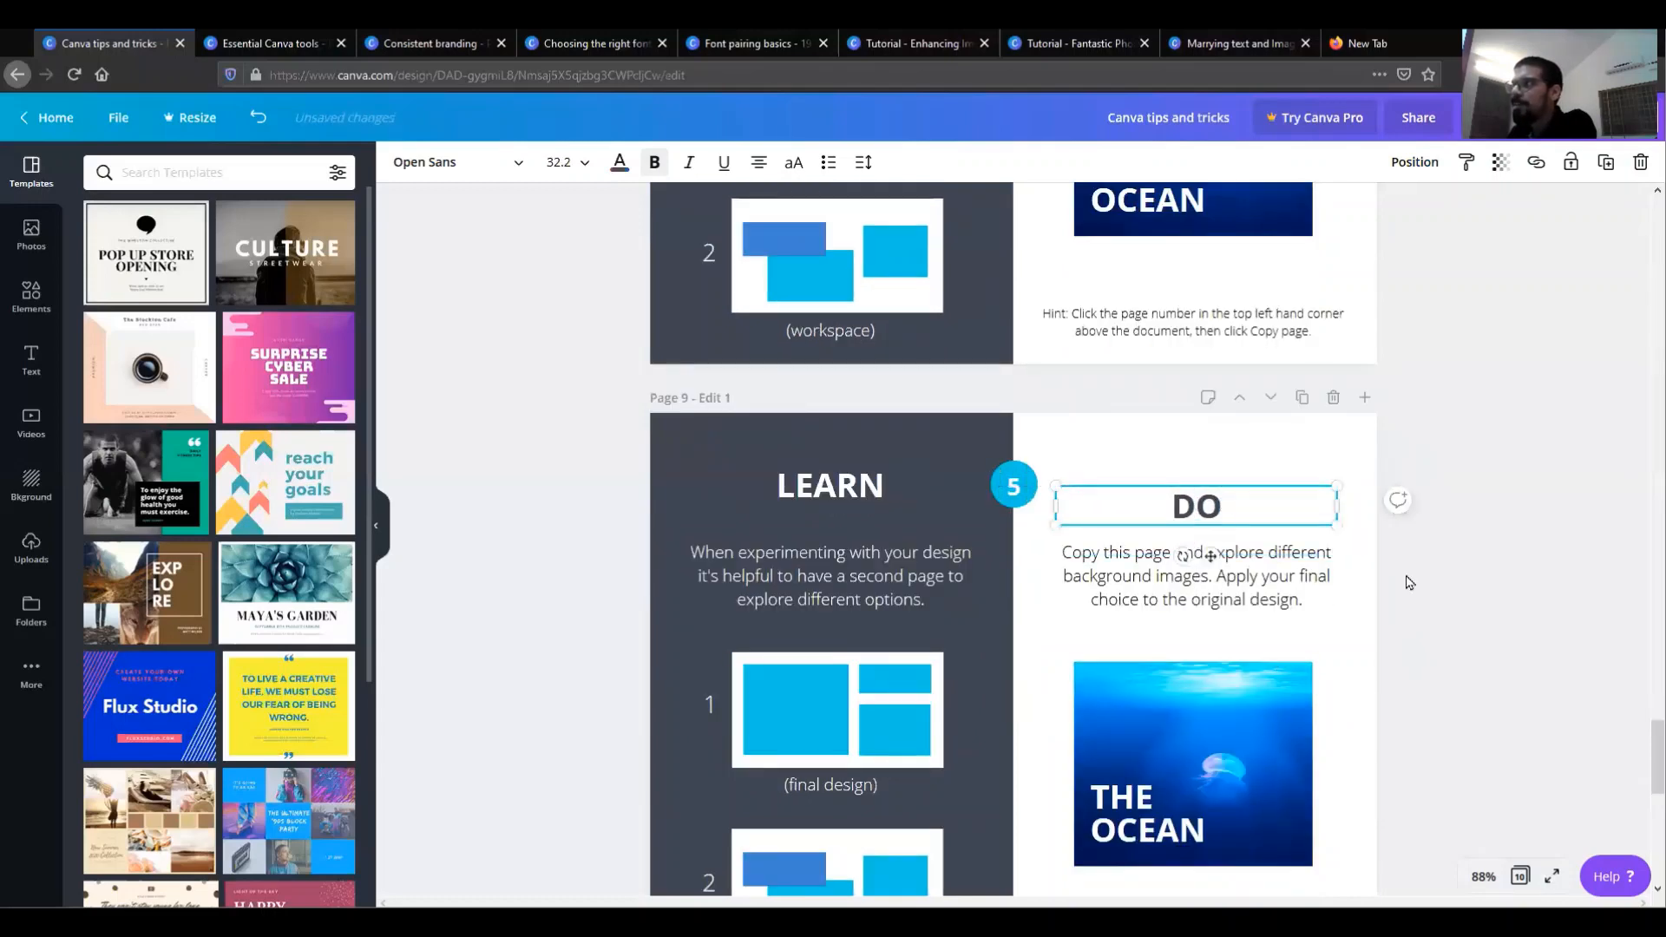
left_click(1478, 591)
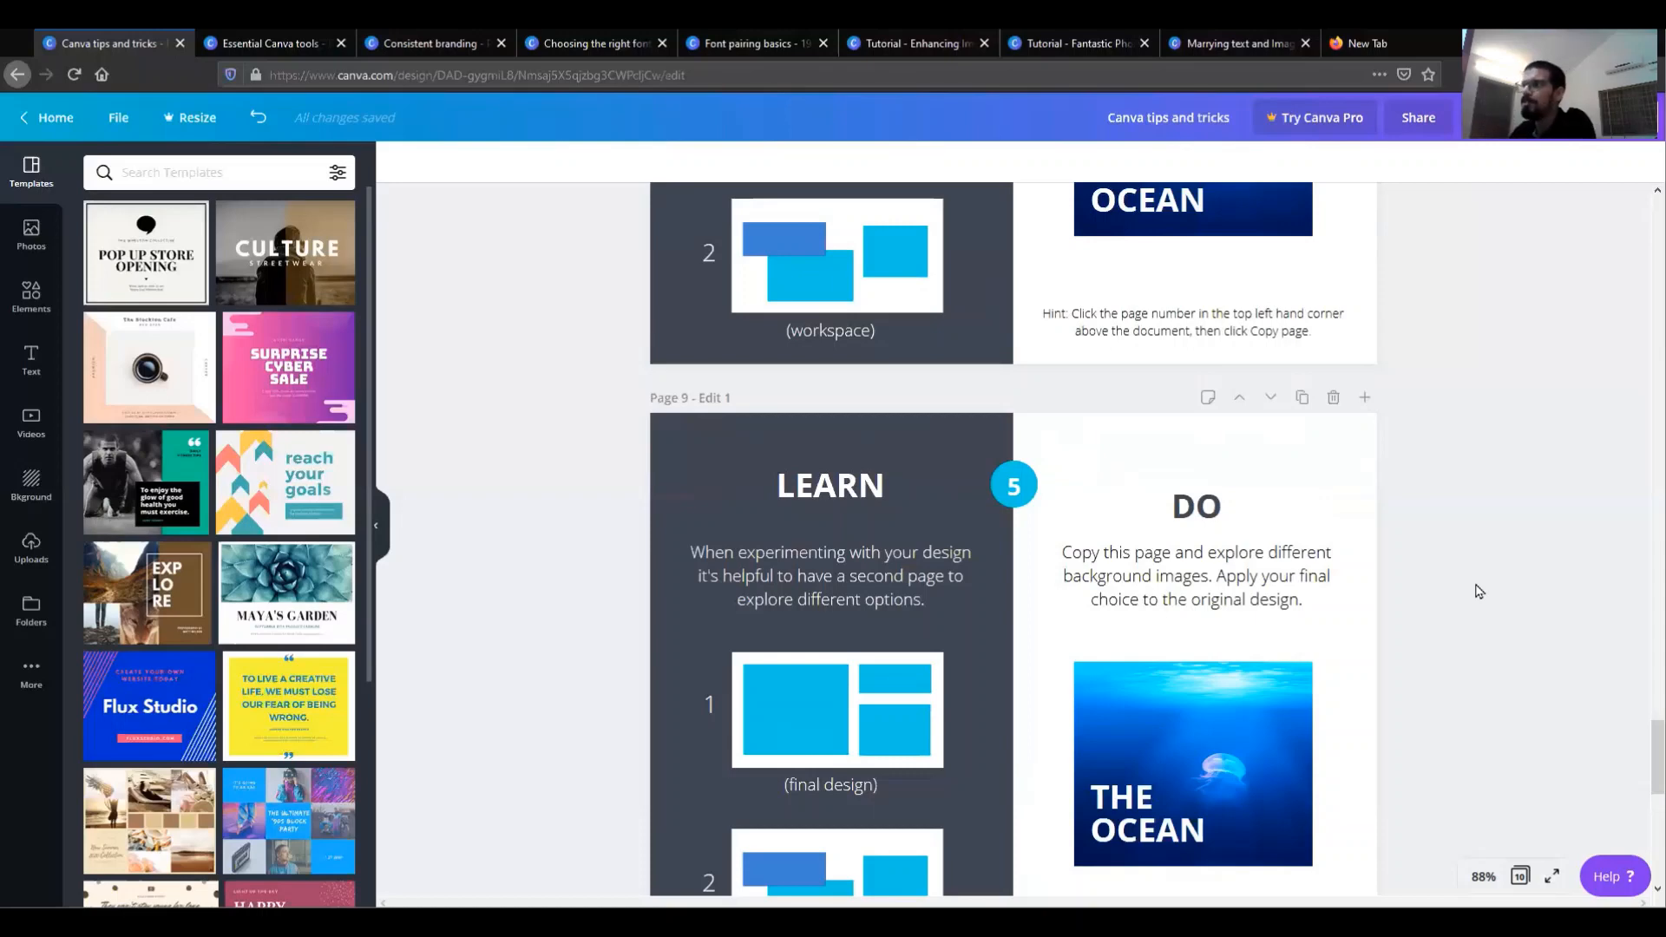
Switch to the Essential Canva tools design and colour the "Creativity is intelligence having fun." quote on page 2 white.
scroll(1465, 577, "down", 5)
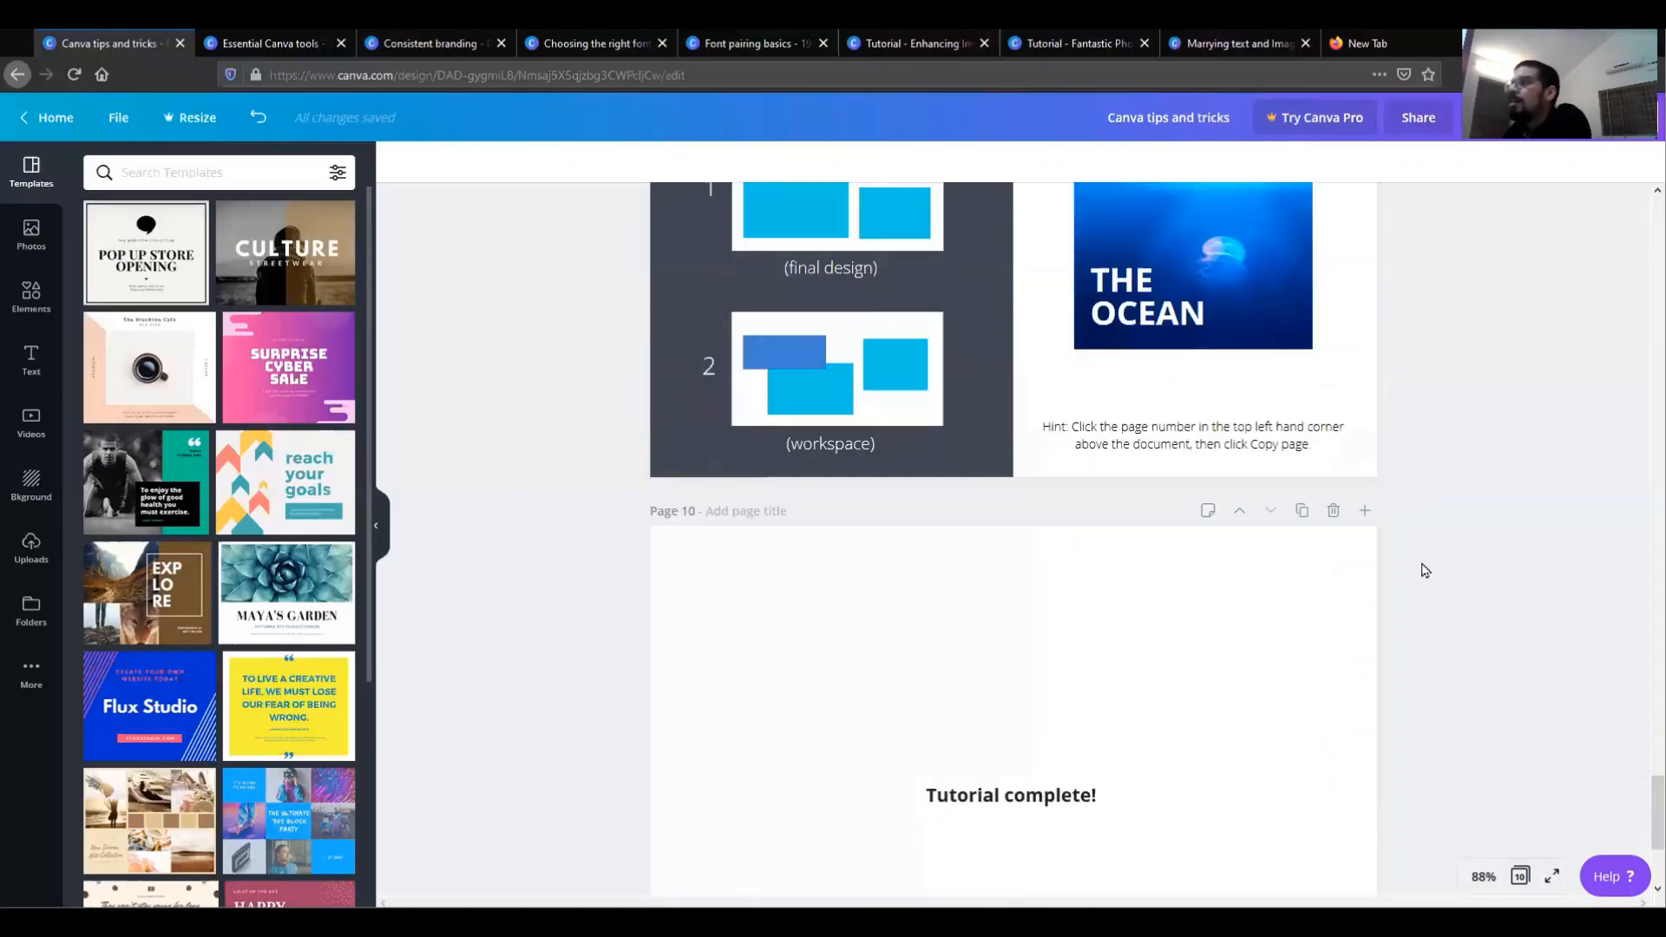
left_click(264, 45)
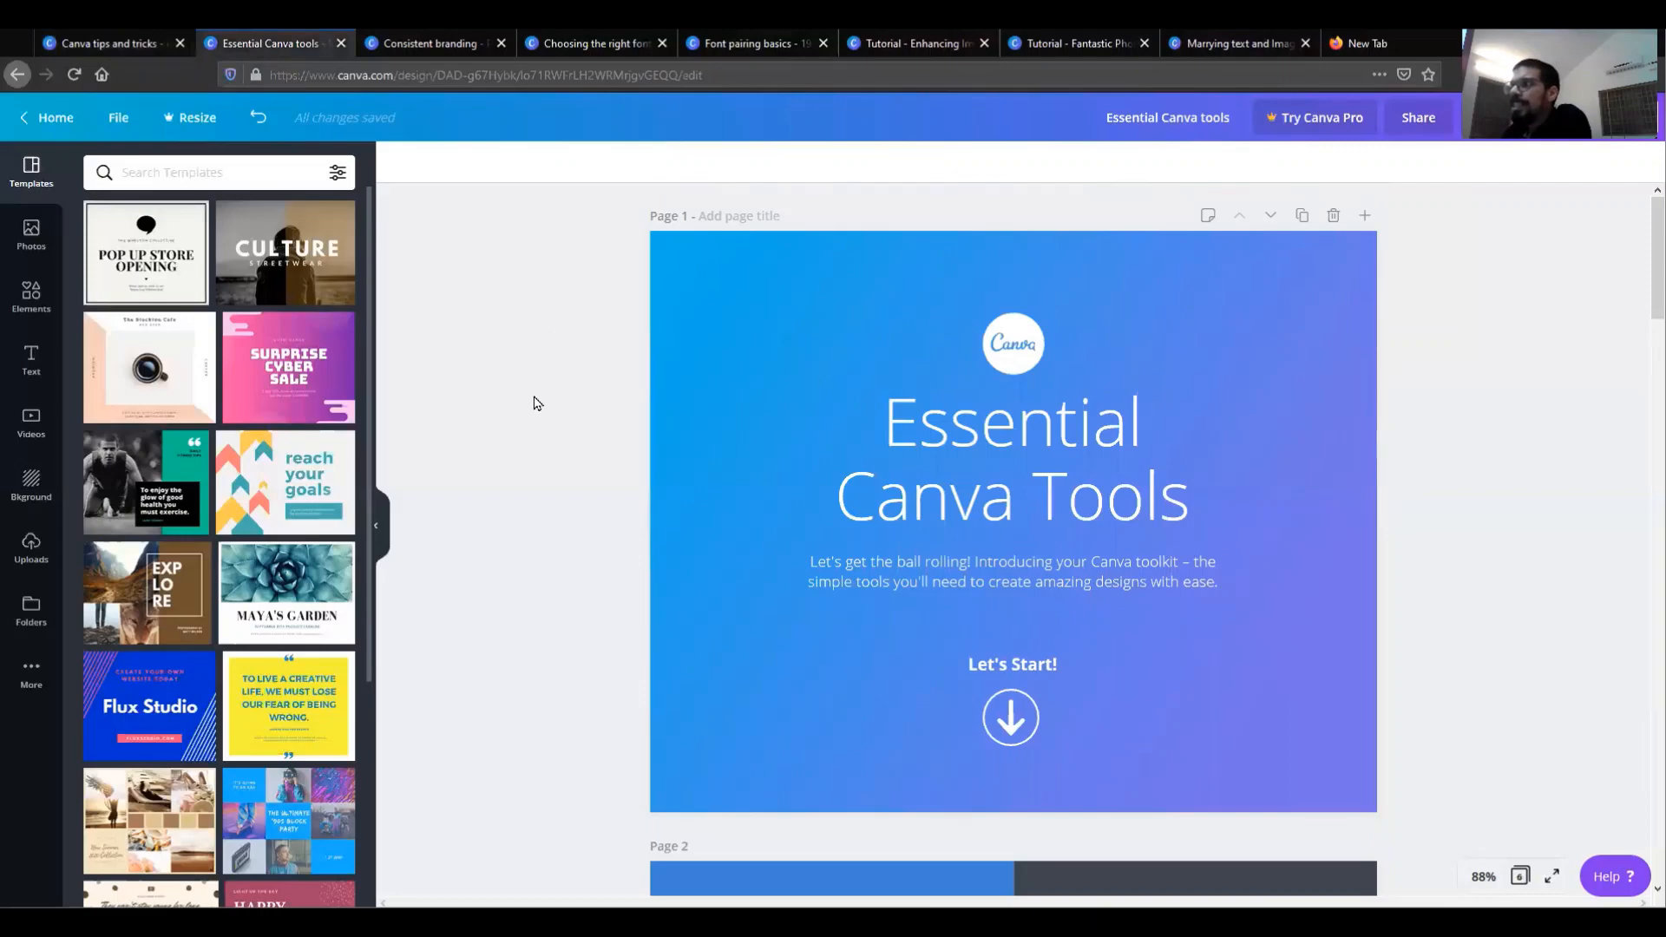
scroll(535, 404, "down", 5)
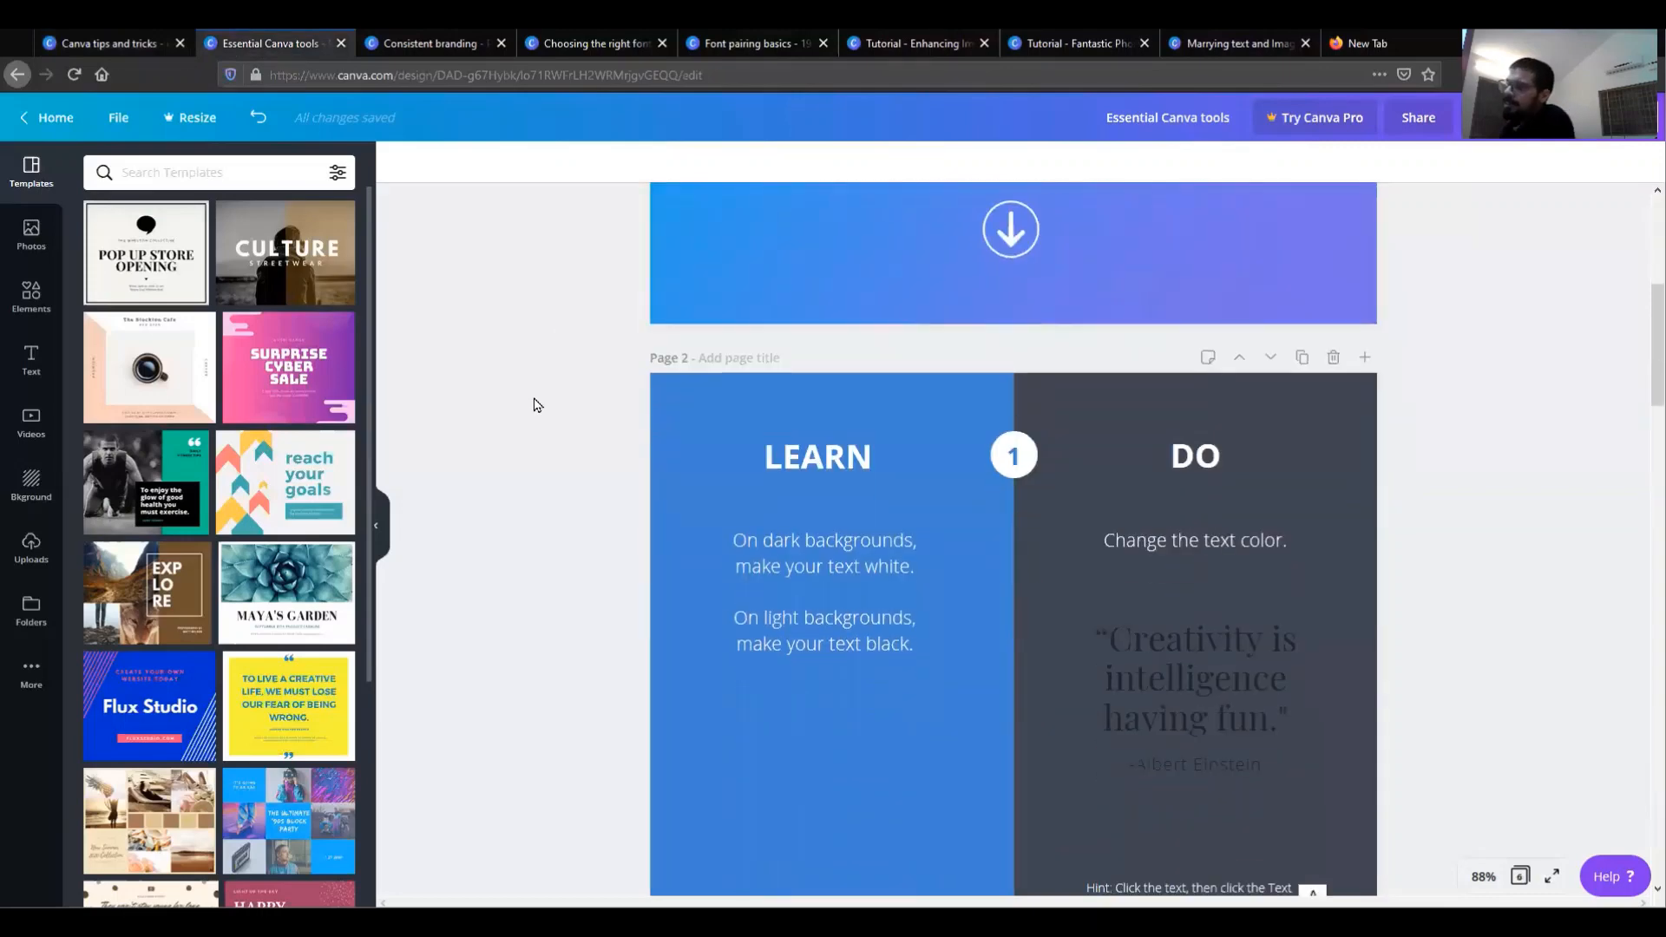
scroll(535, 403, "down", 1)
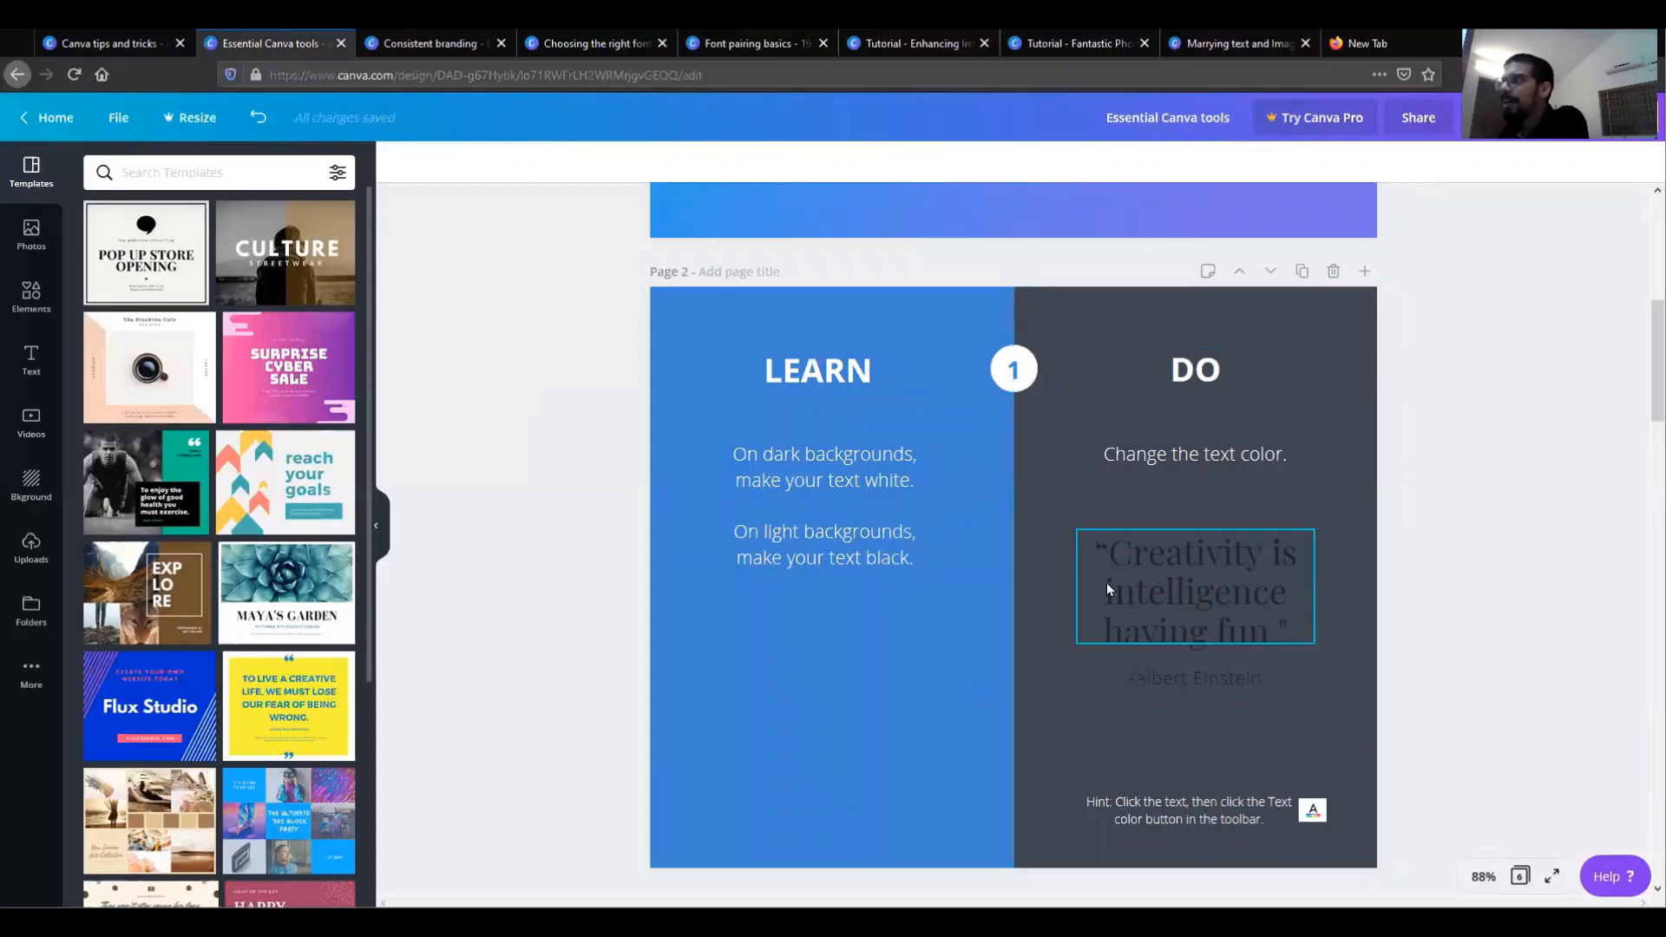
left_click(1231, 571)
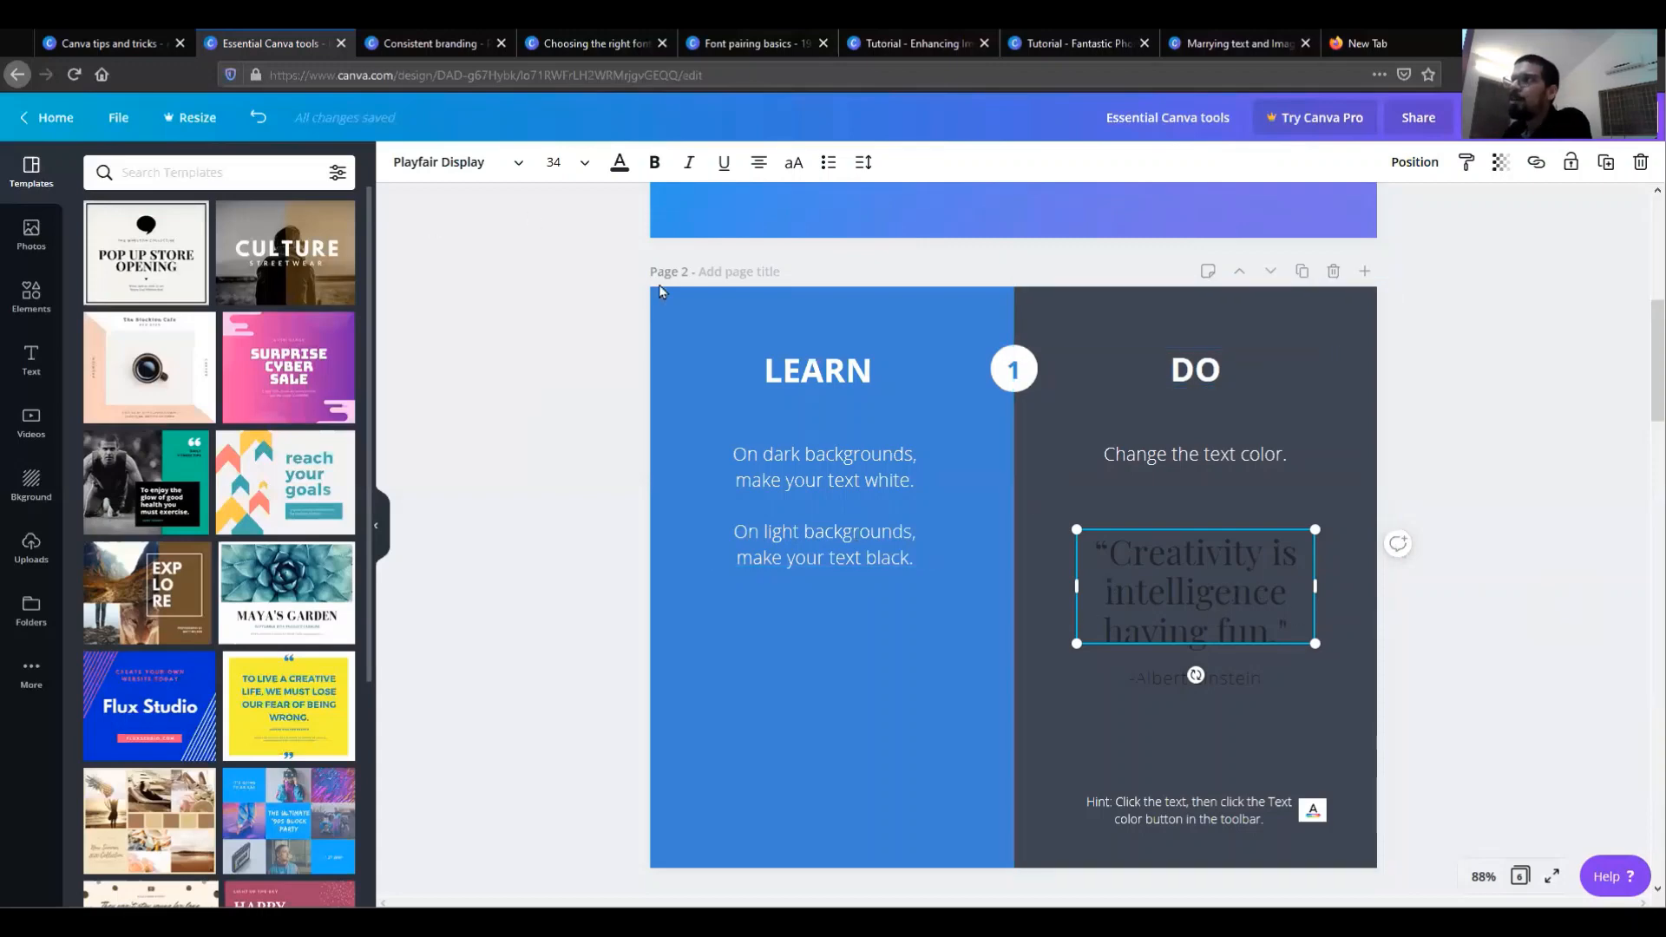
left_click(619, 163)
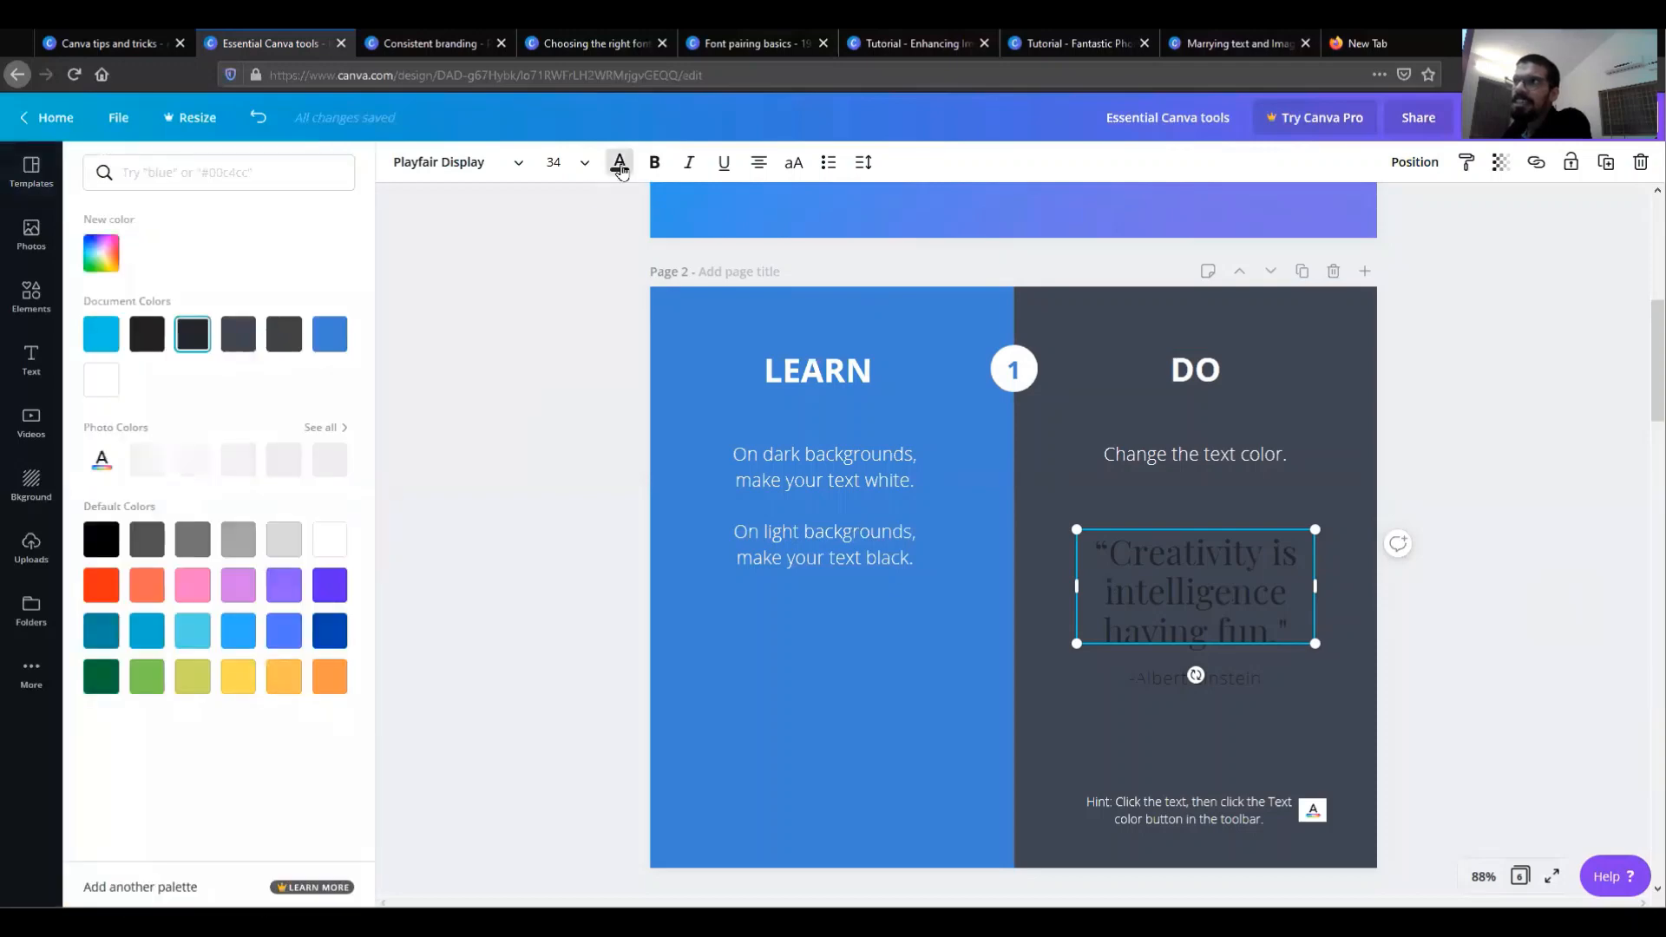
left_click(100, 379)
left_click(1538, 643)
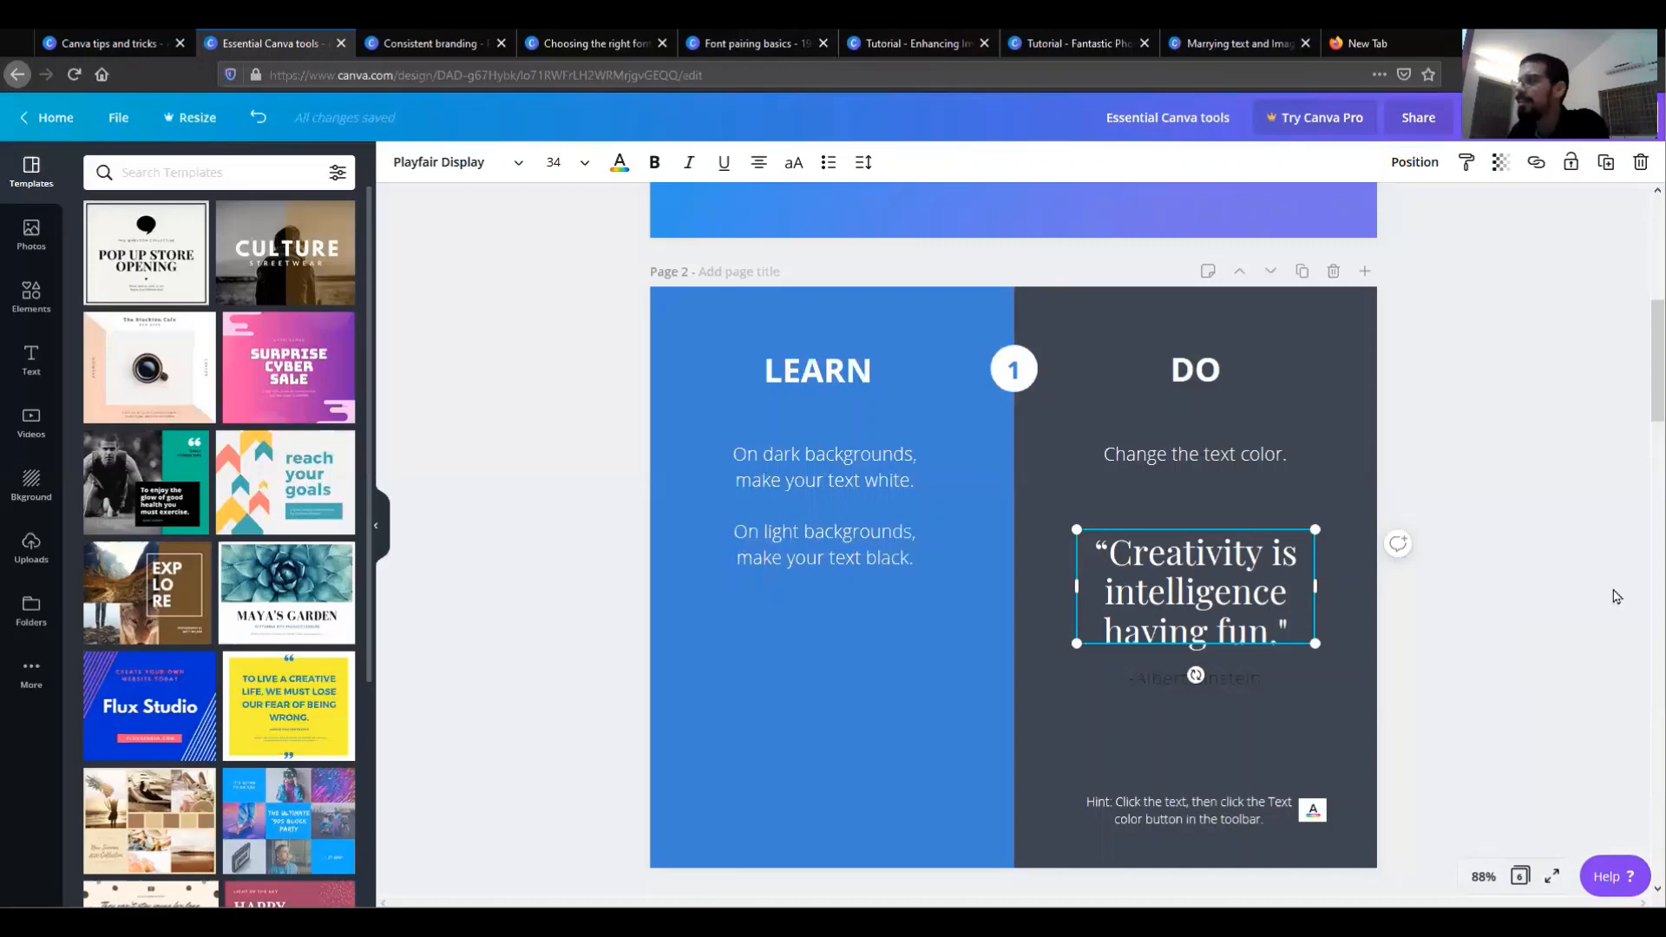
scroll(1463, 581, "down", 5)
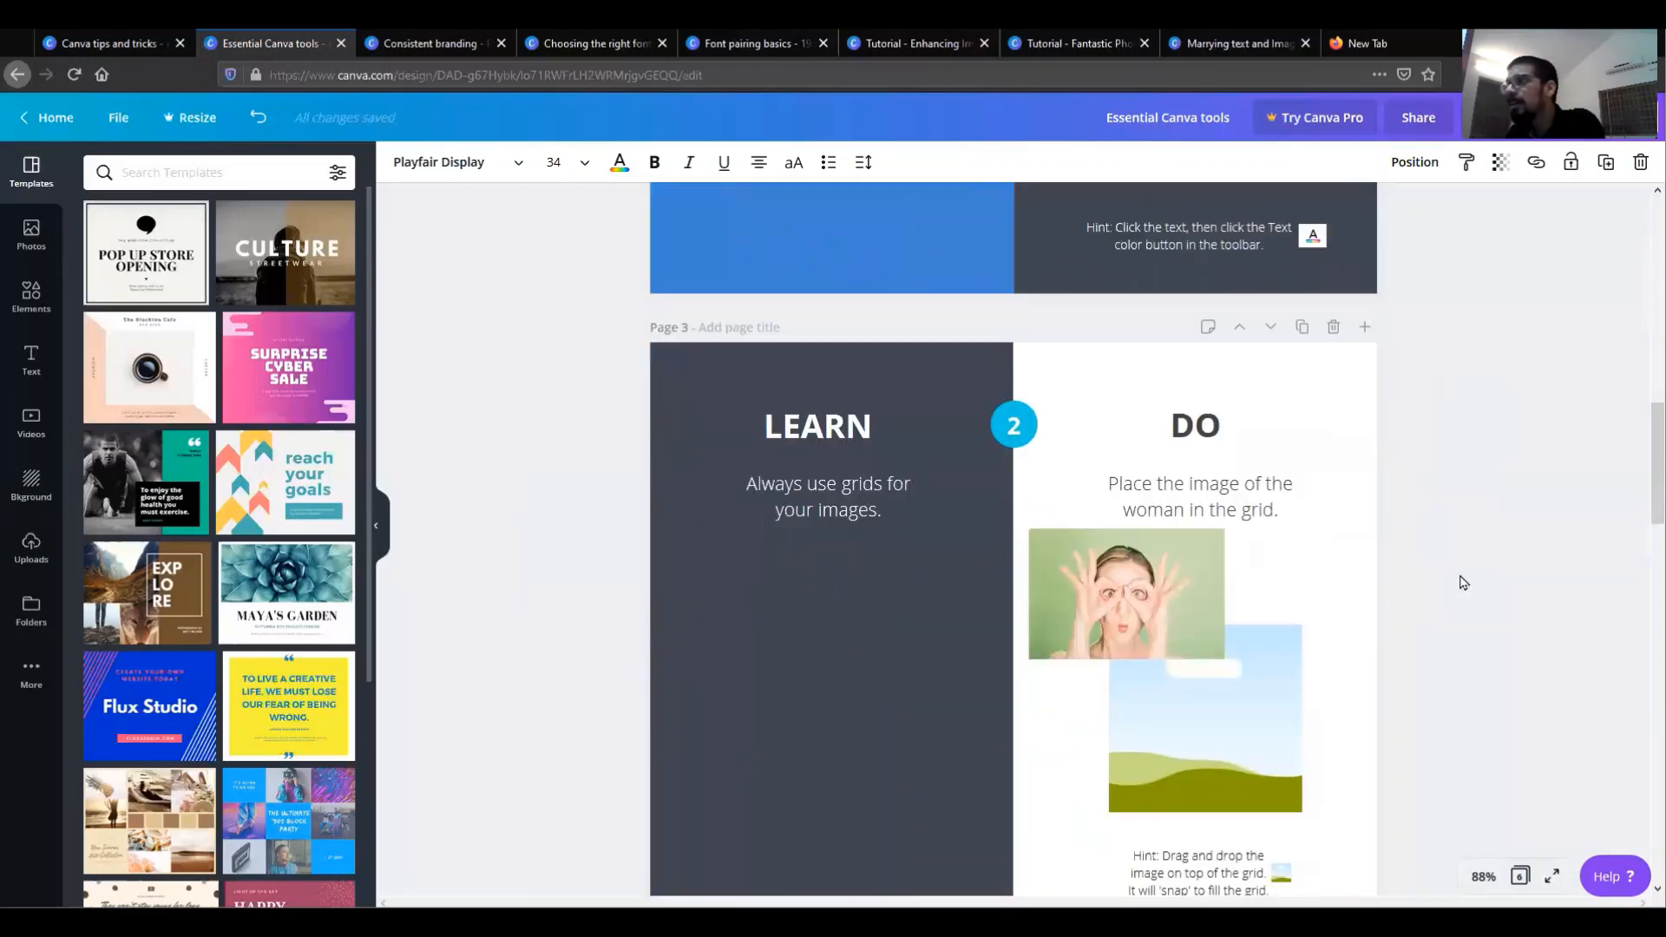
scroll(1464, 582, "down", 2)
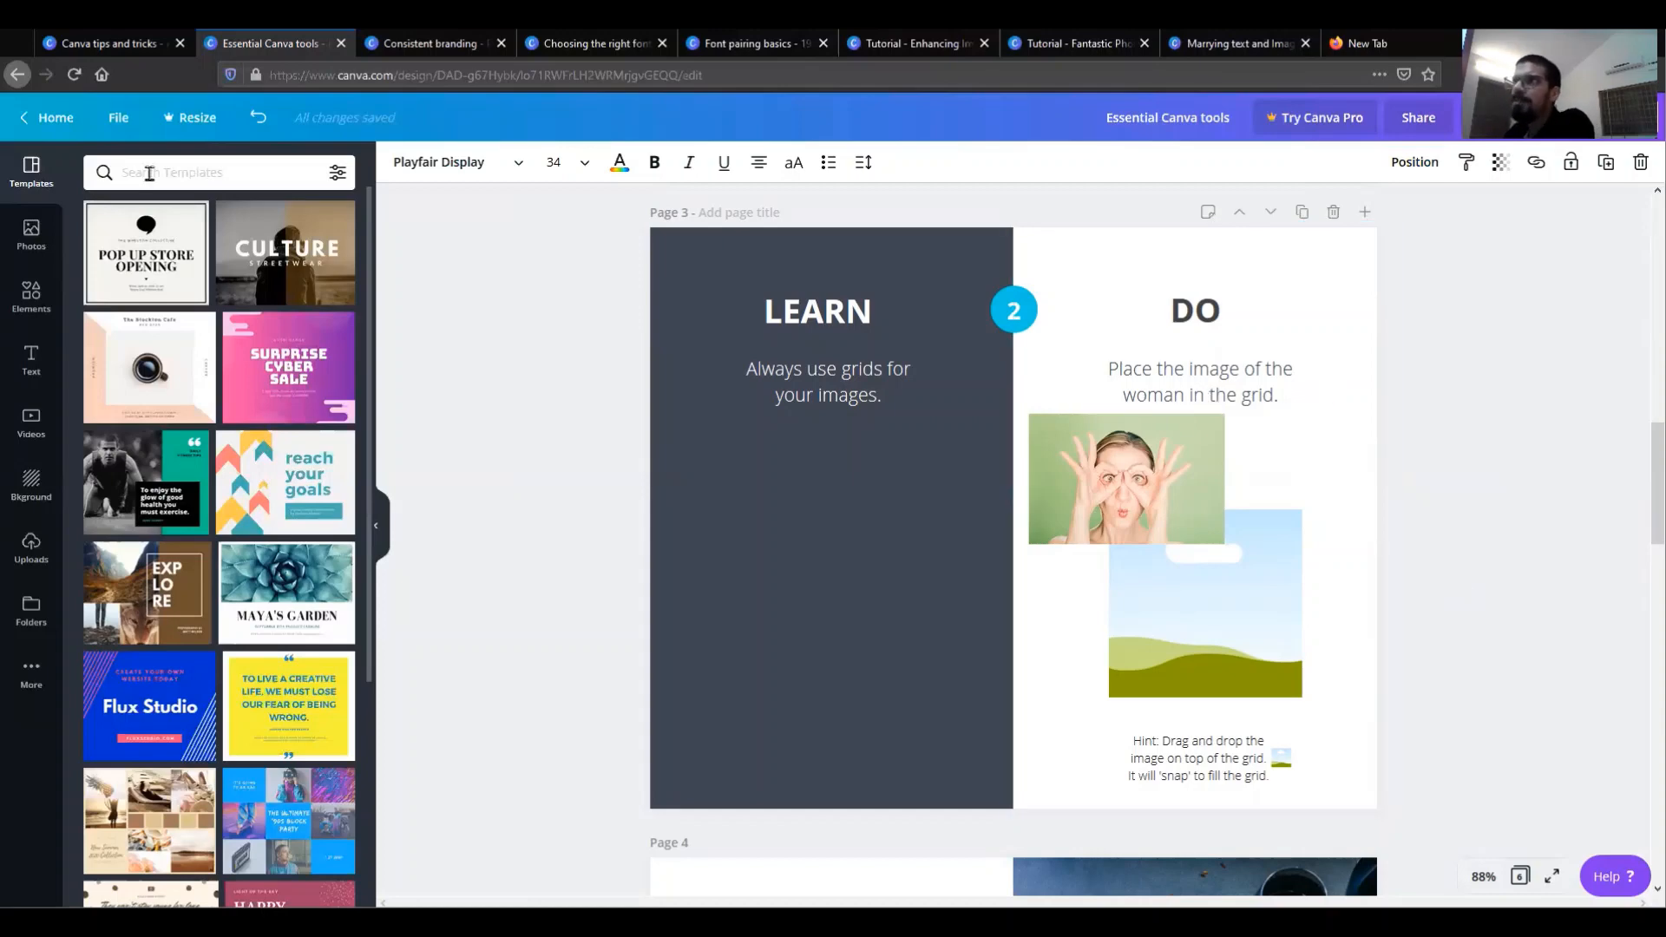
left_click(37, 303)
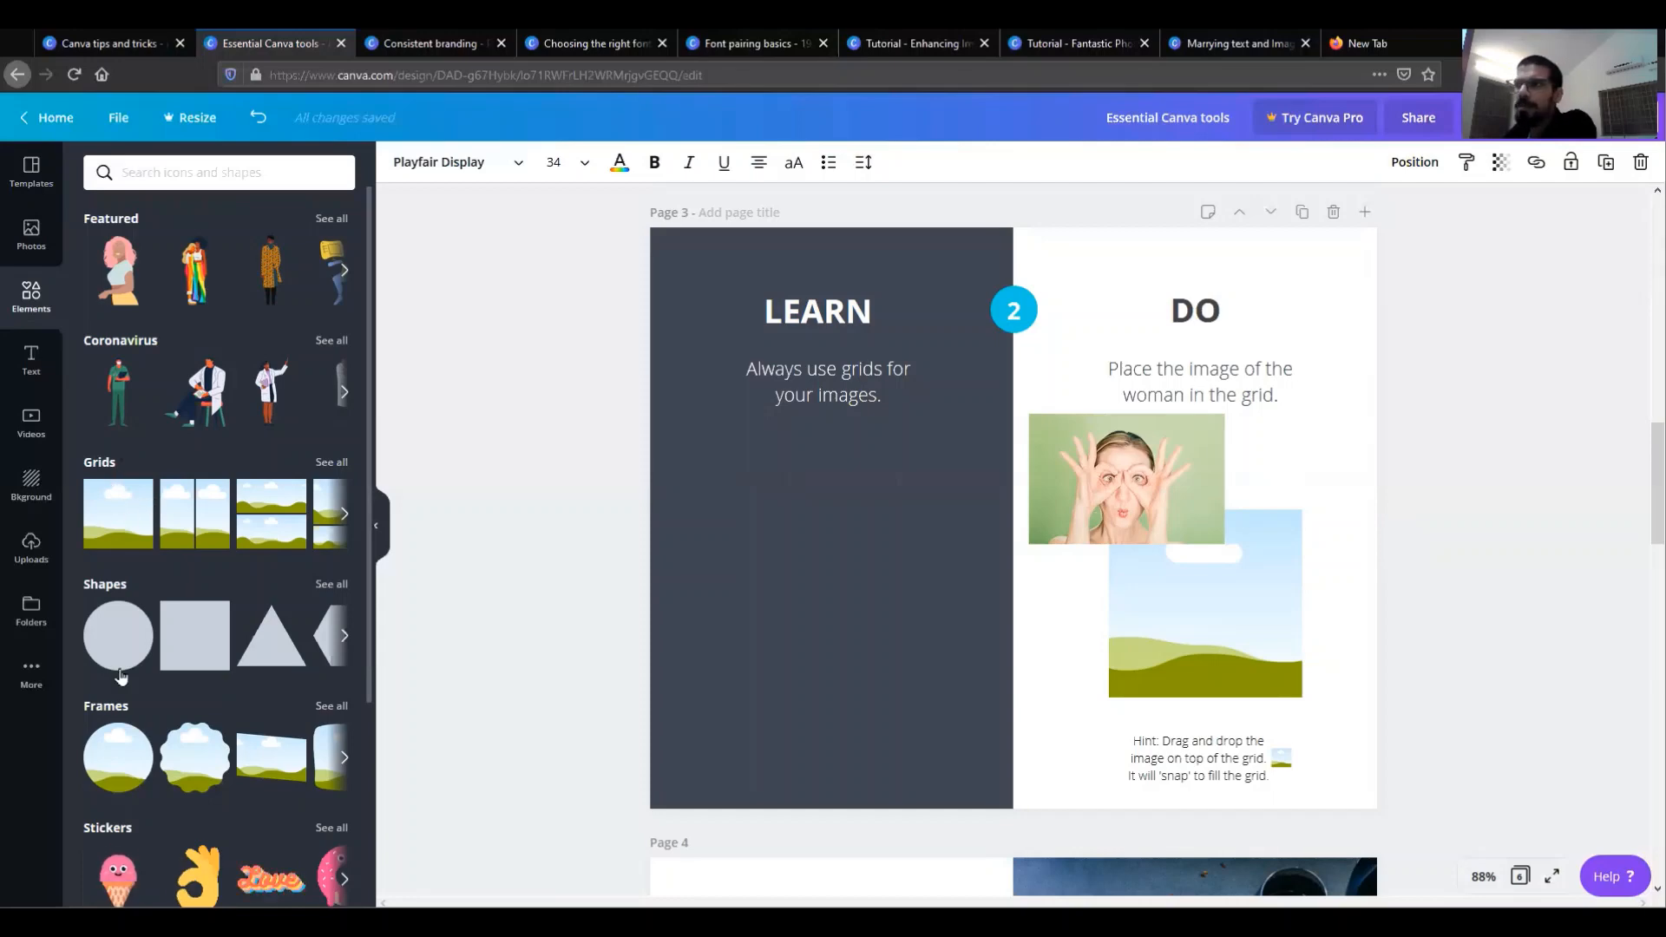
left_click(112, 764)
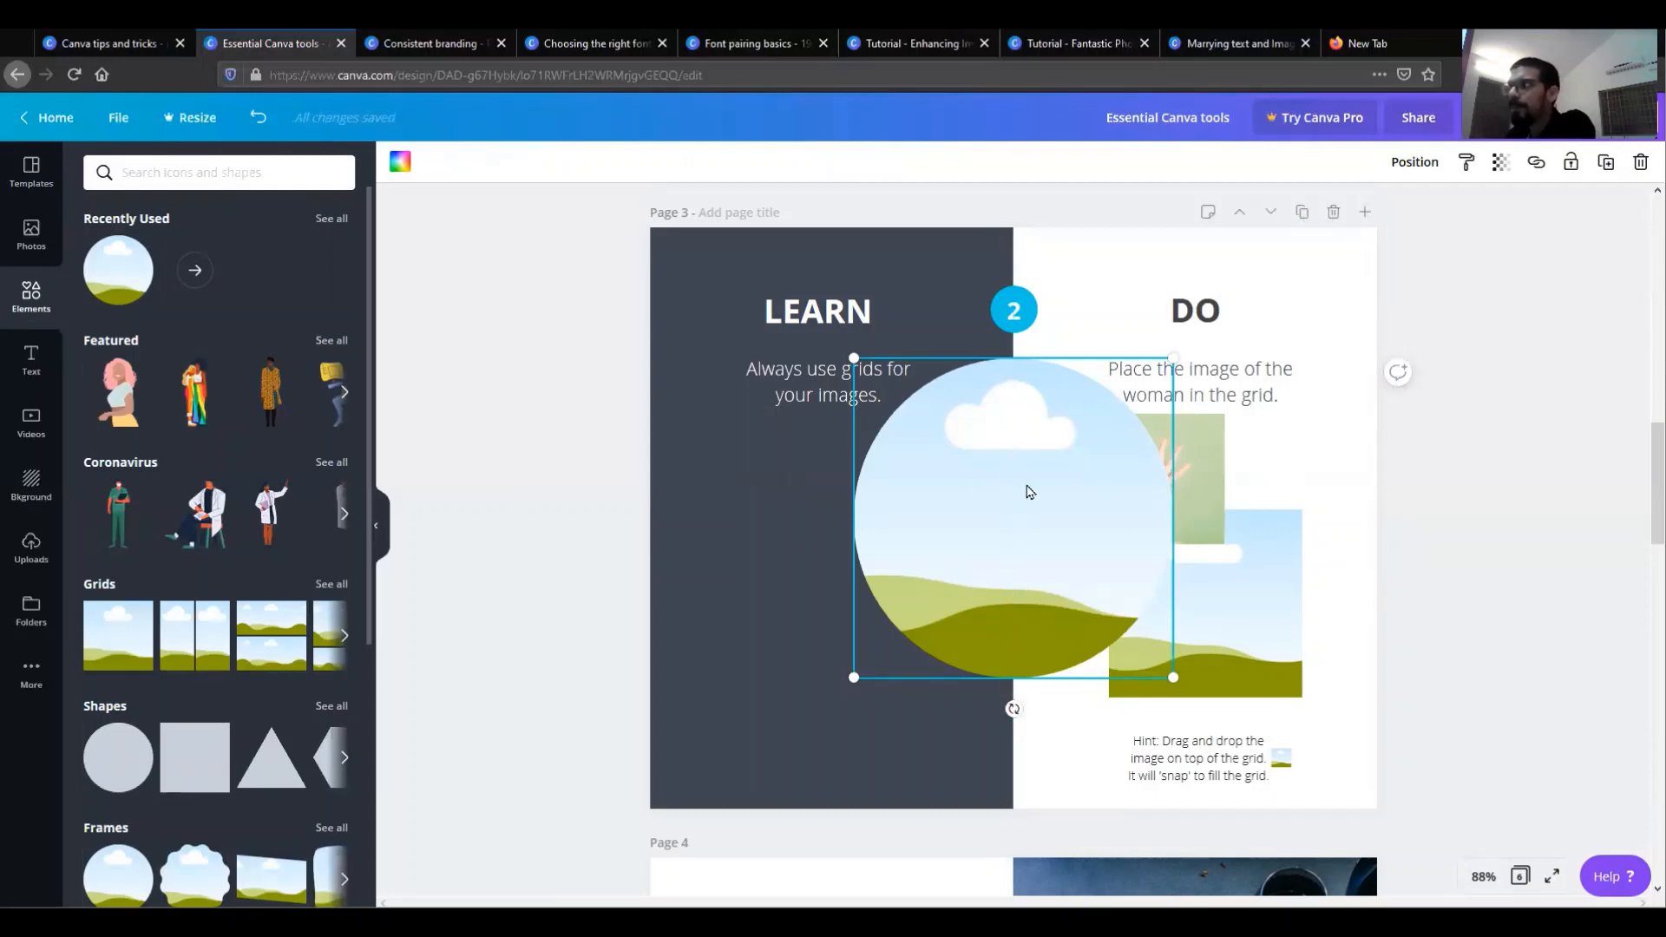
left_click_drag(1030, 487, 866, 512)
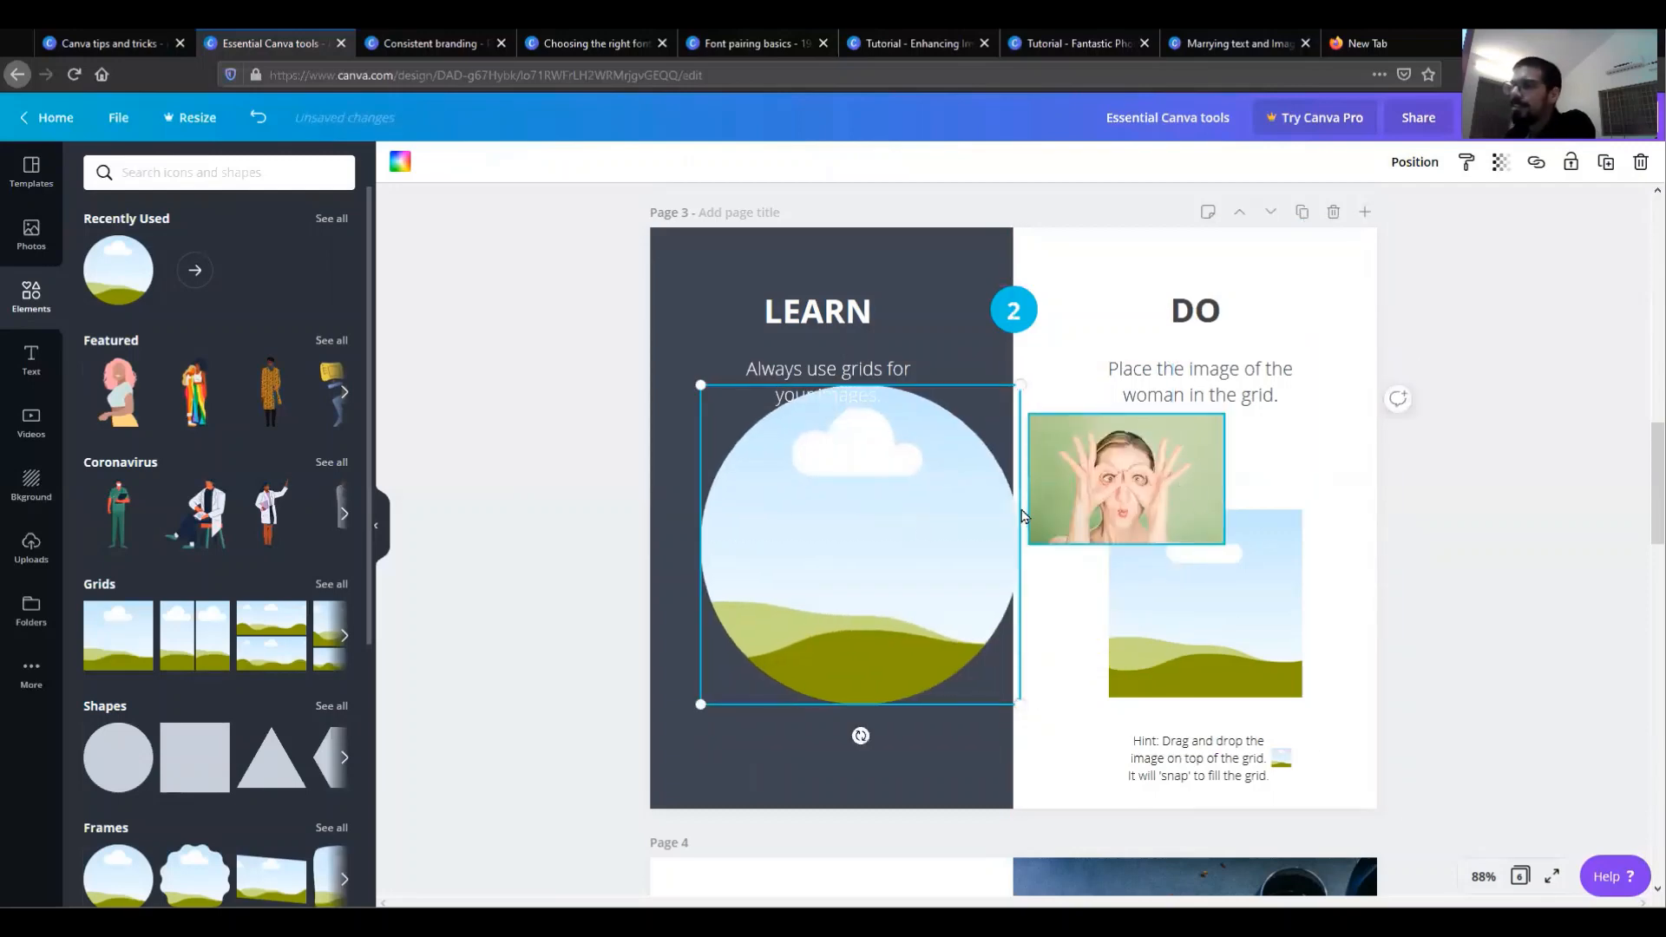
key("Delete")
Place the photo of the woman in the page 3 grid and shift it left within its crop.
left_click(1128, 498)
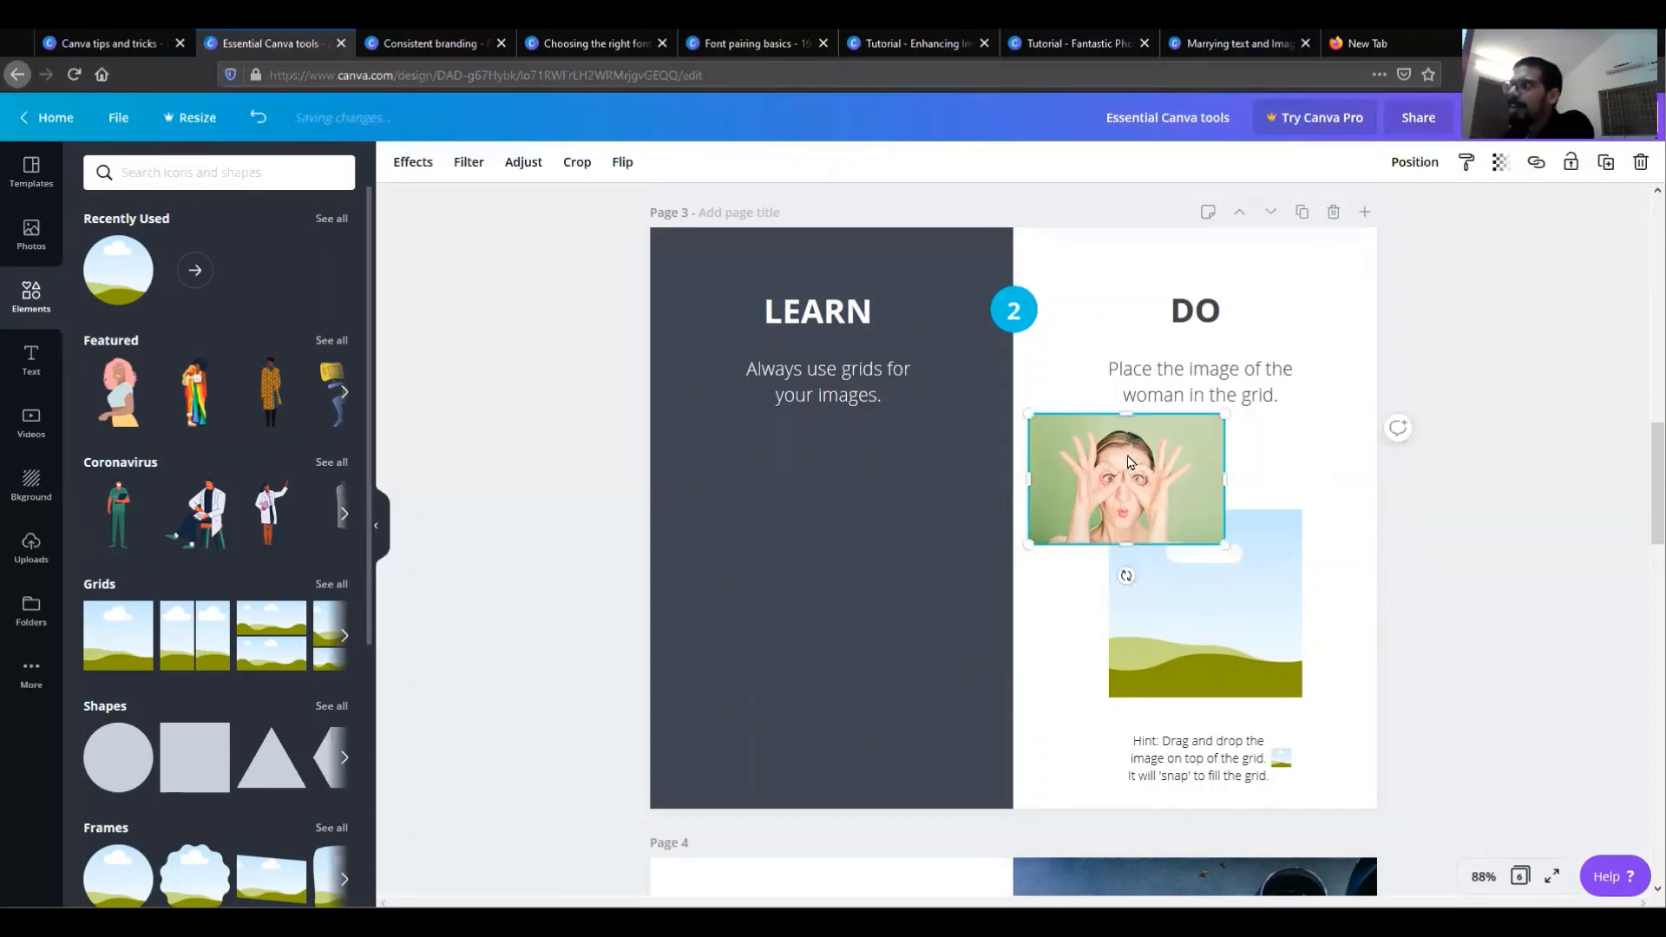
left_click_drag(1116, 448, 1156, 527)
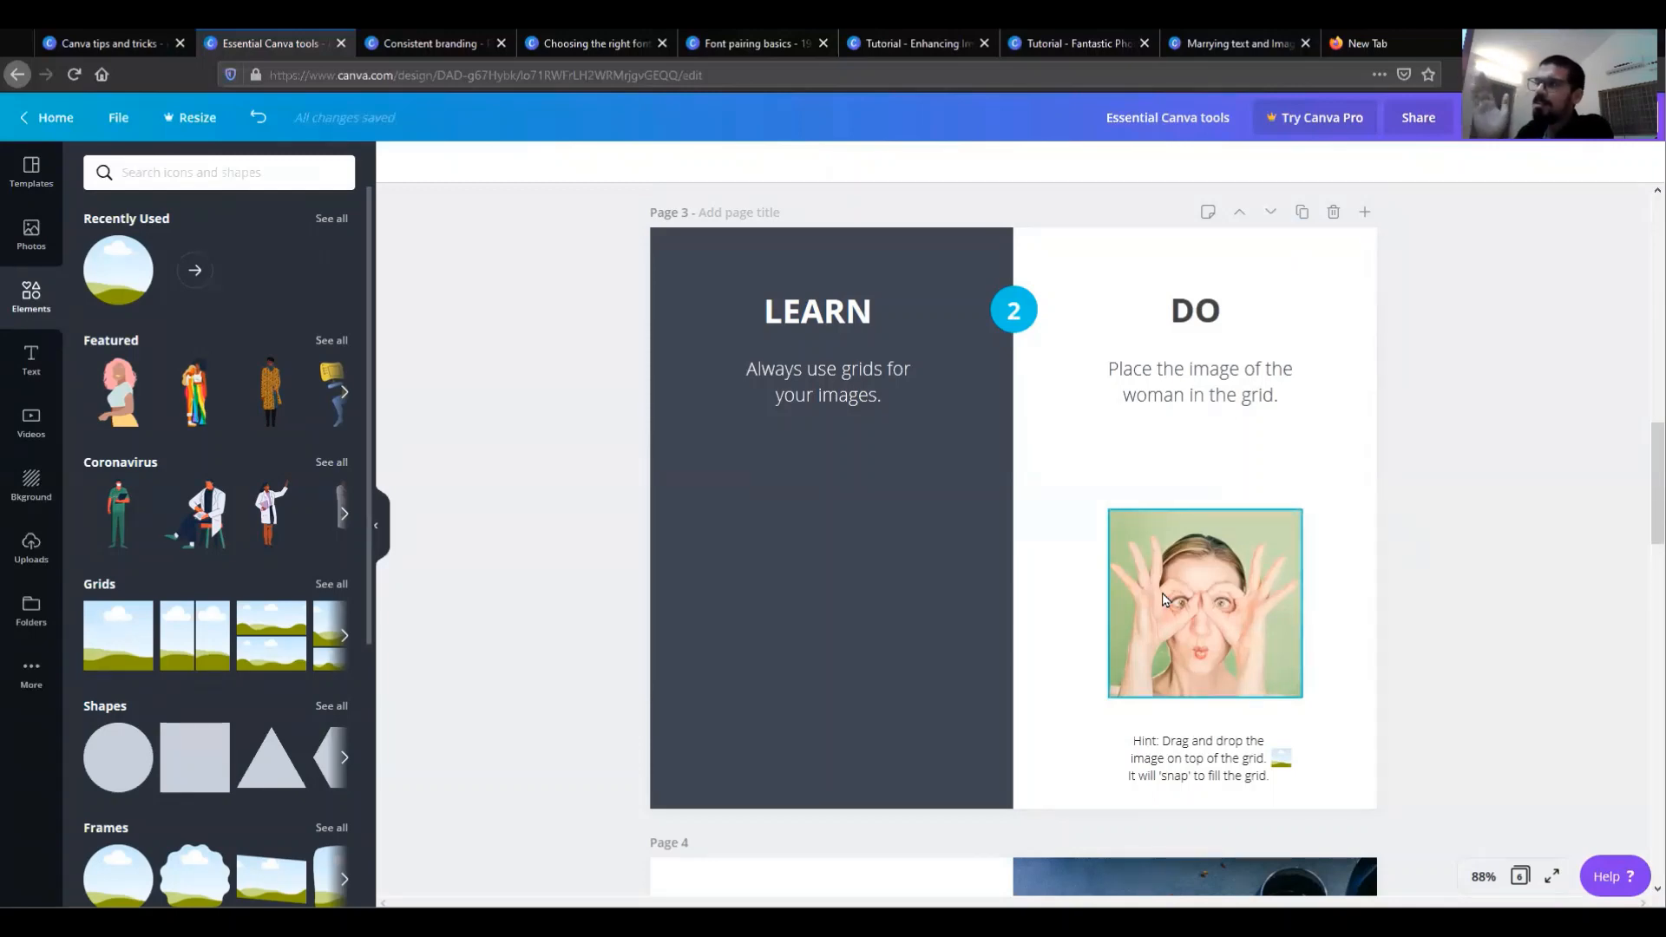
left_click(1210, 600)
double_click(1210, 600)
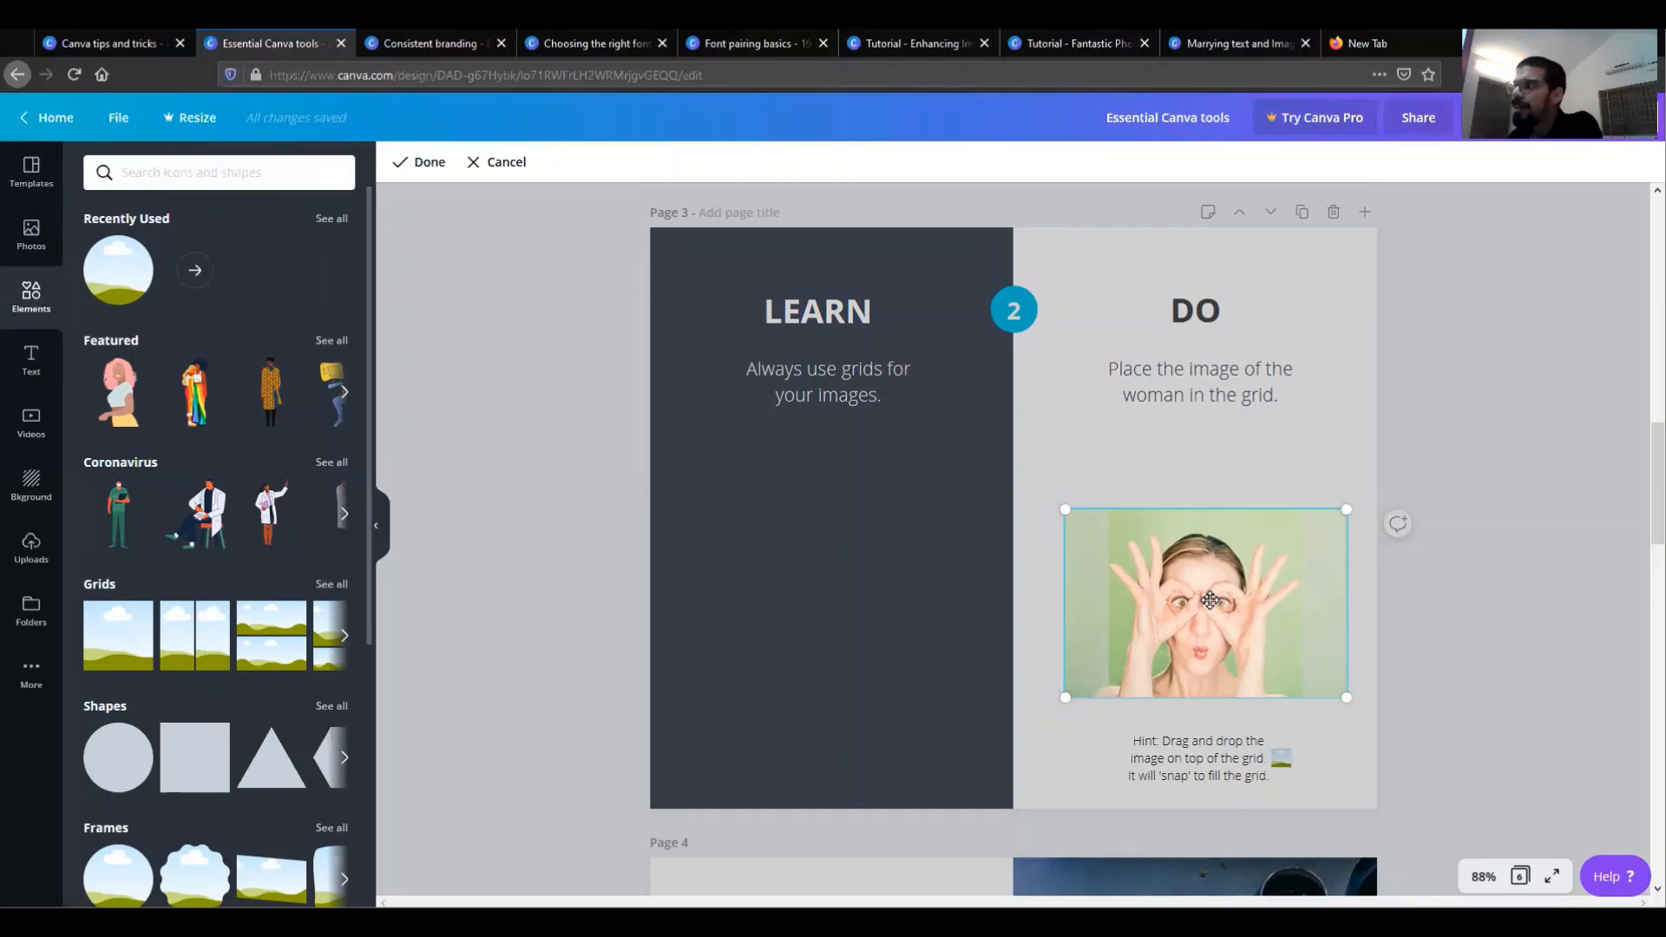
left_click_drag(1210, 600, 1137, 601)
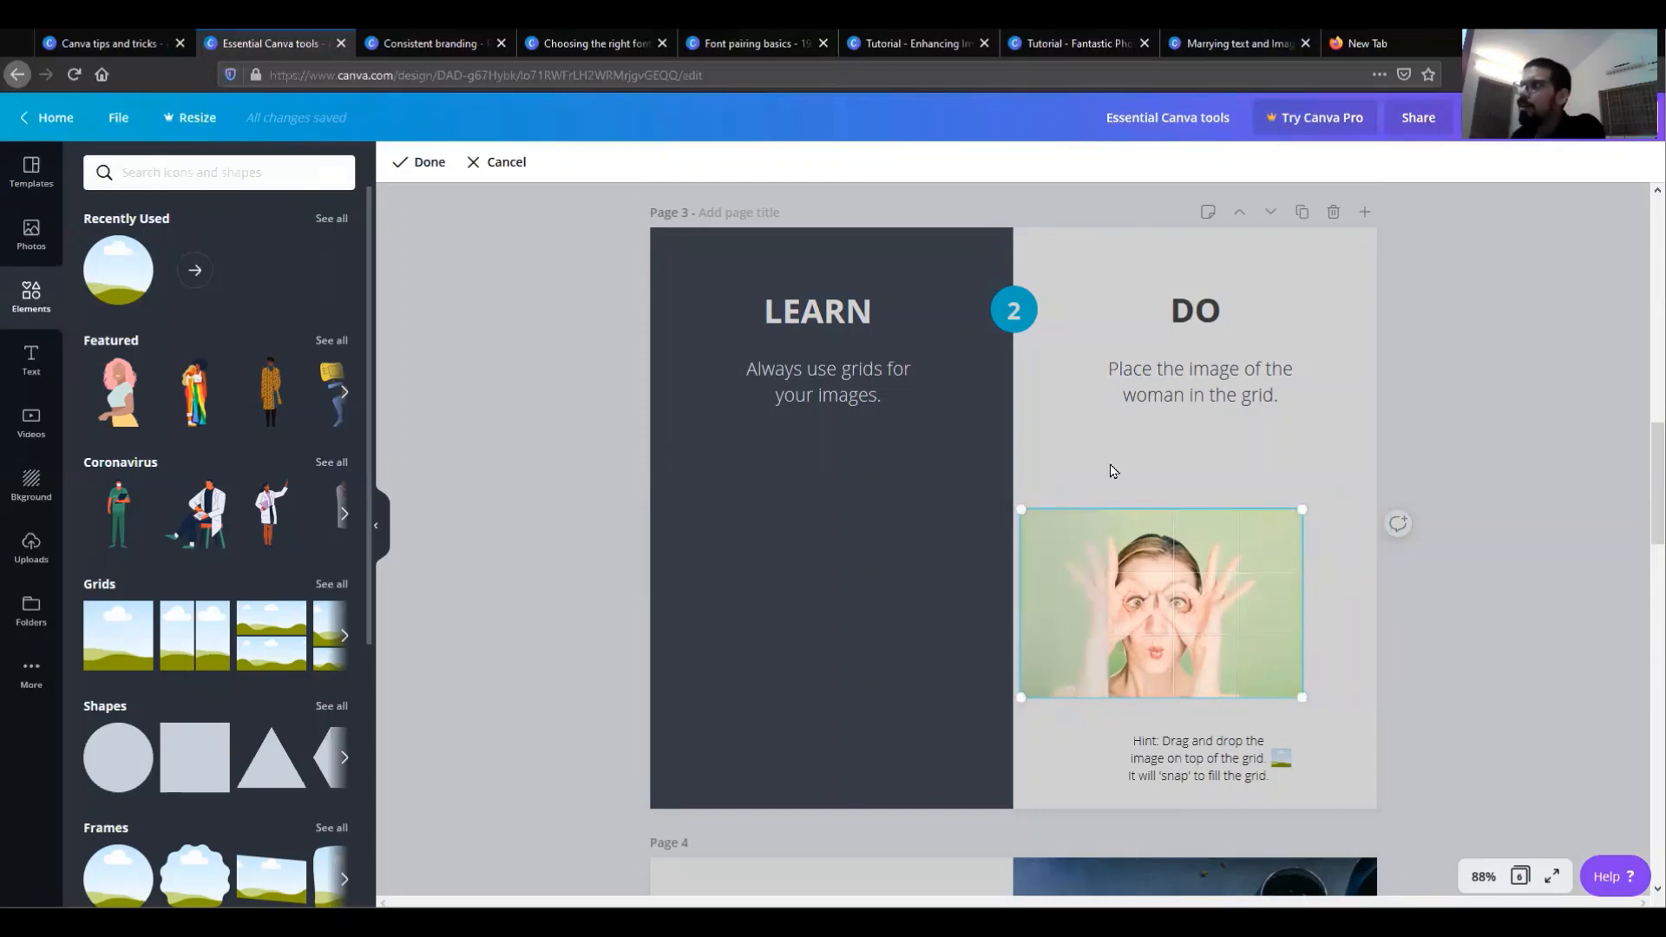
left_click(1114, 459)
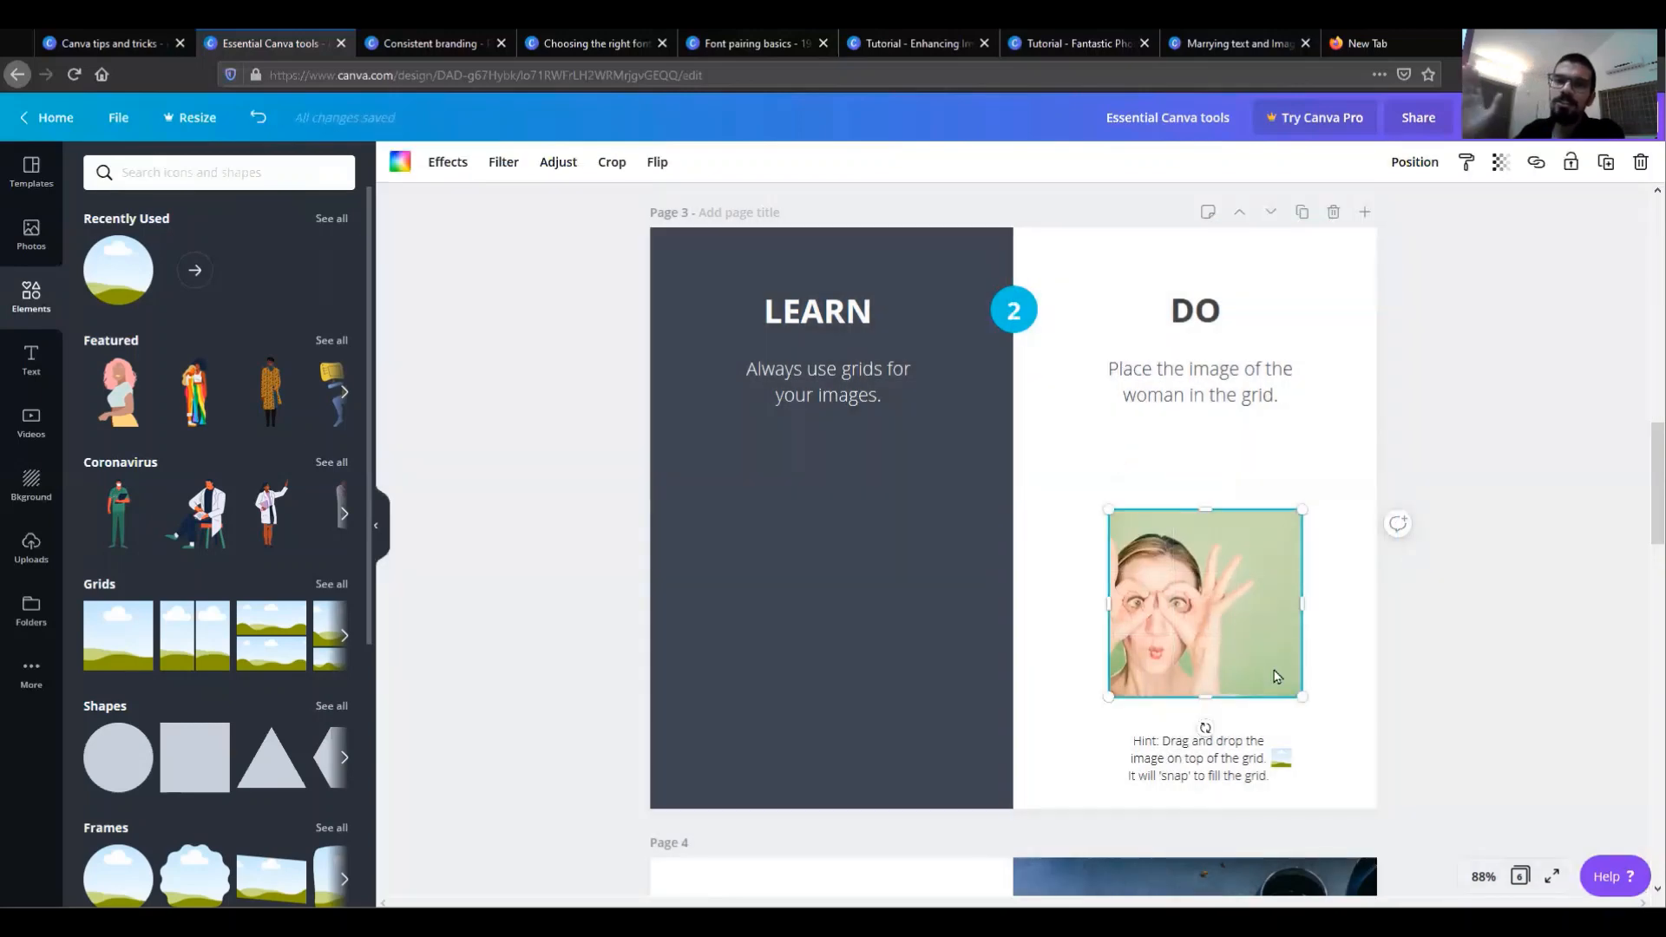
Move the "Pick a shape and place it over the pizza" text on page 4 onto the pizza photo and colour it white.
scroll(1276, 677, "down", 7)
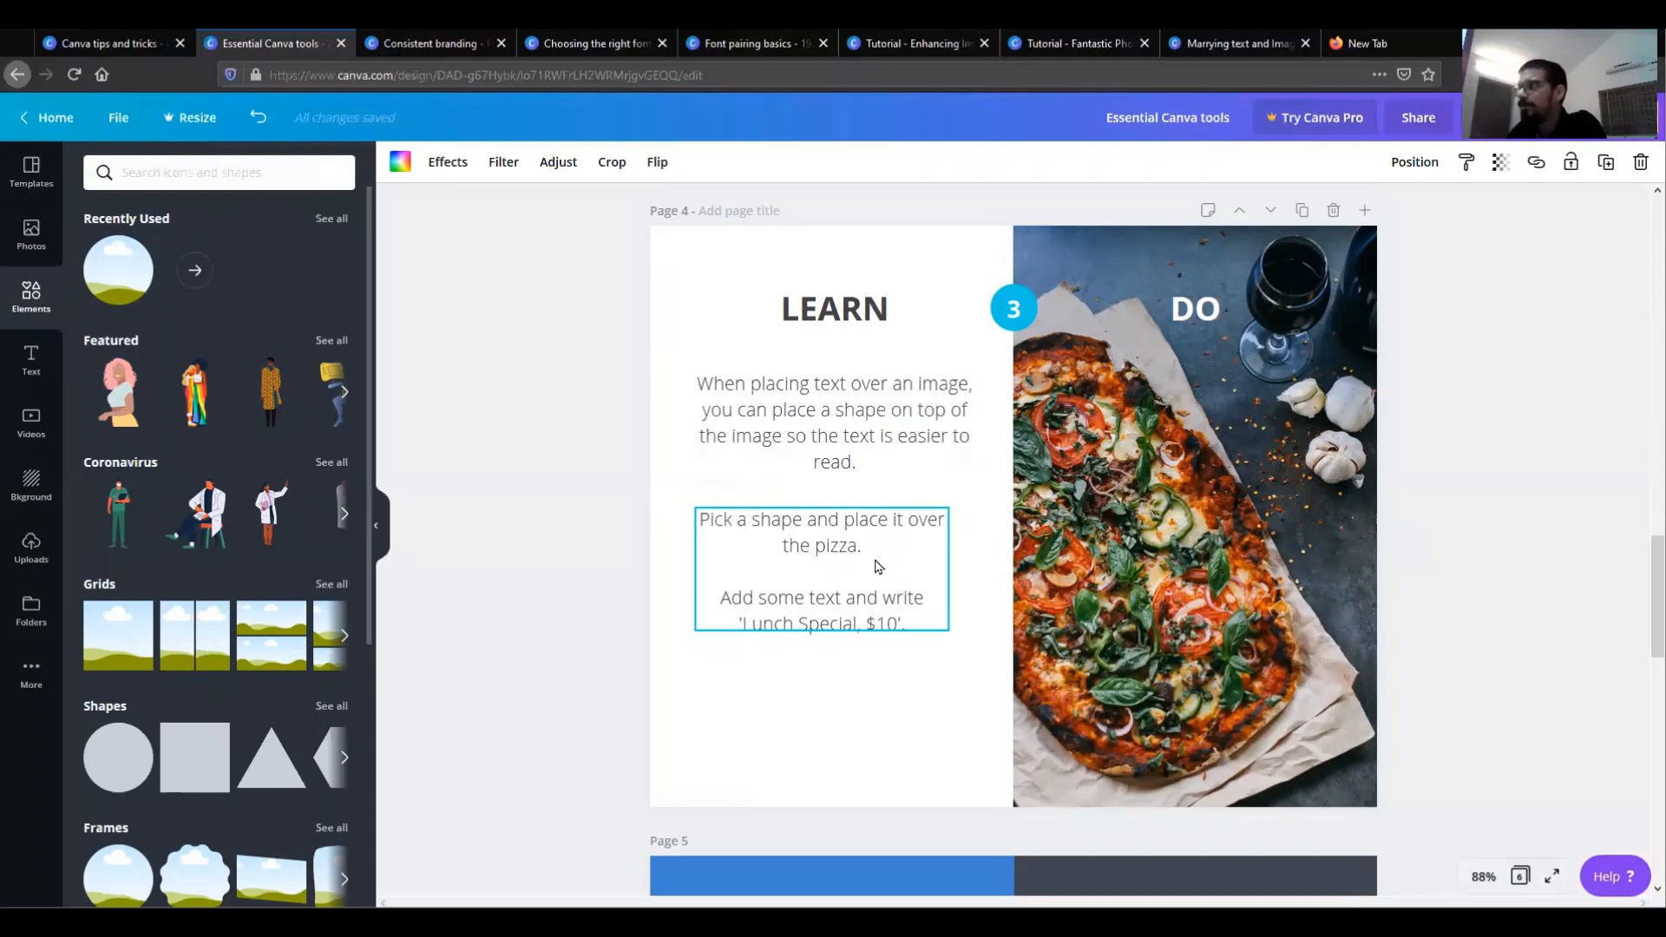
left_click_drag(811, 542, 1176, 517)
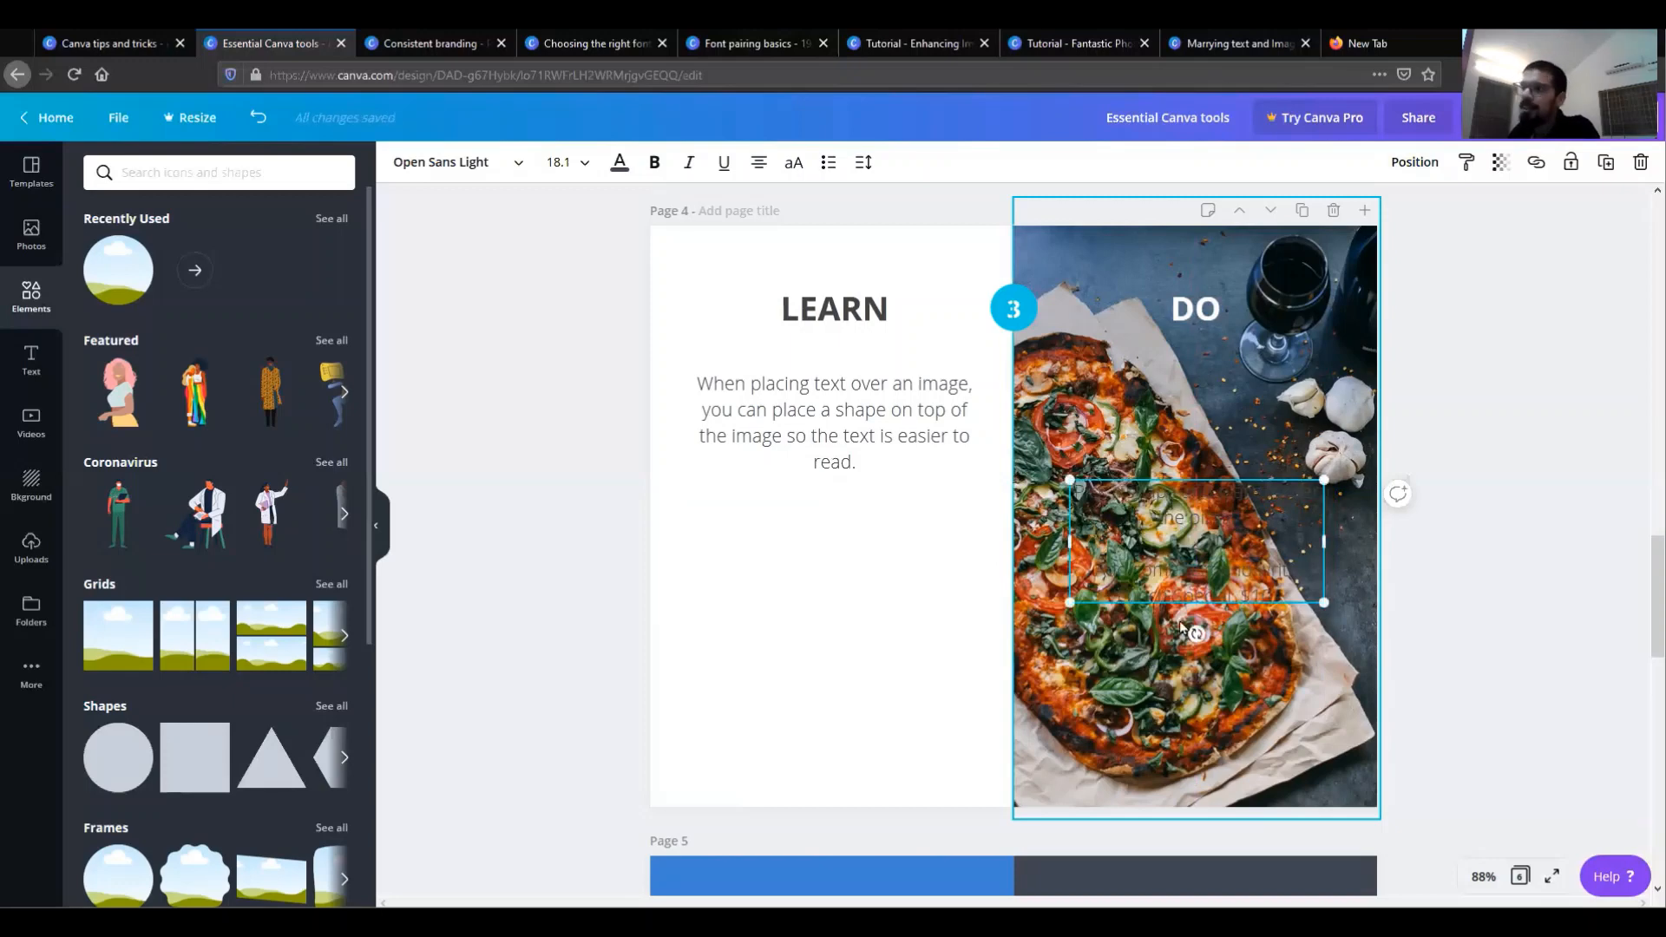
left_click(628, 172)
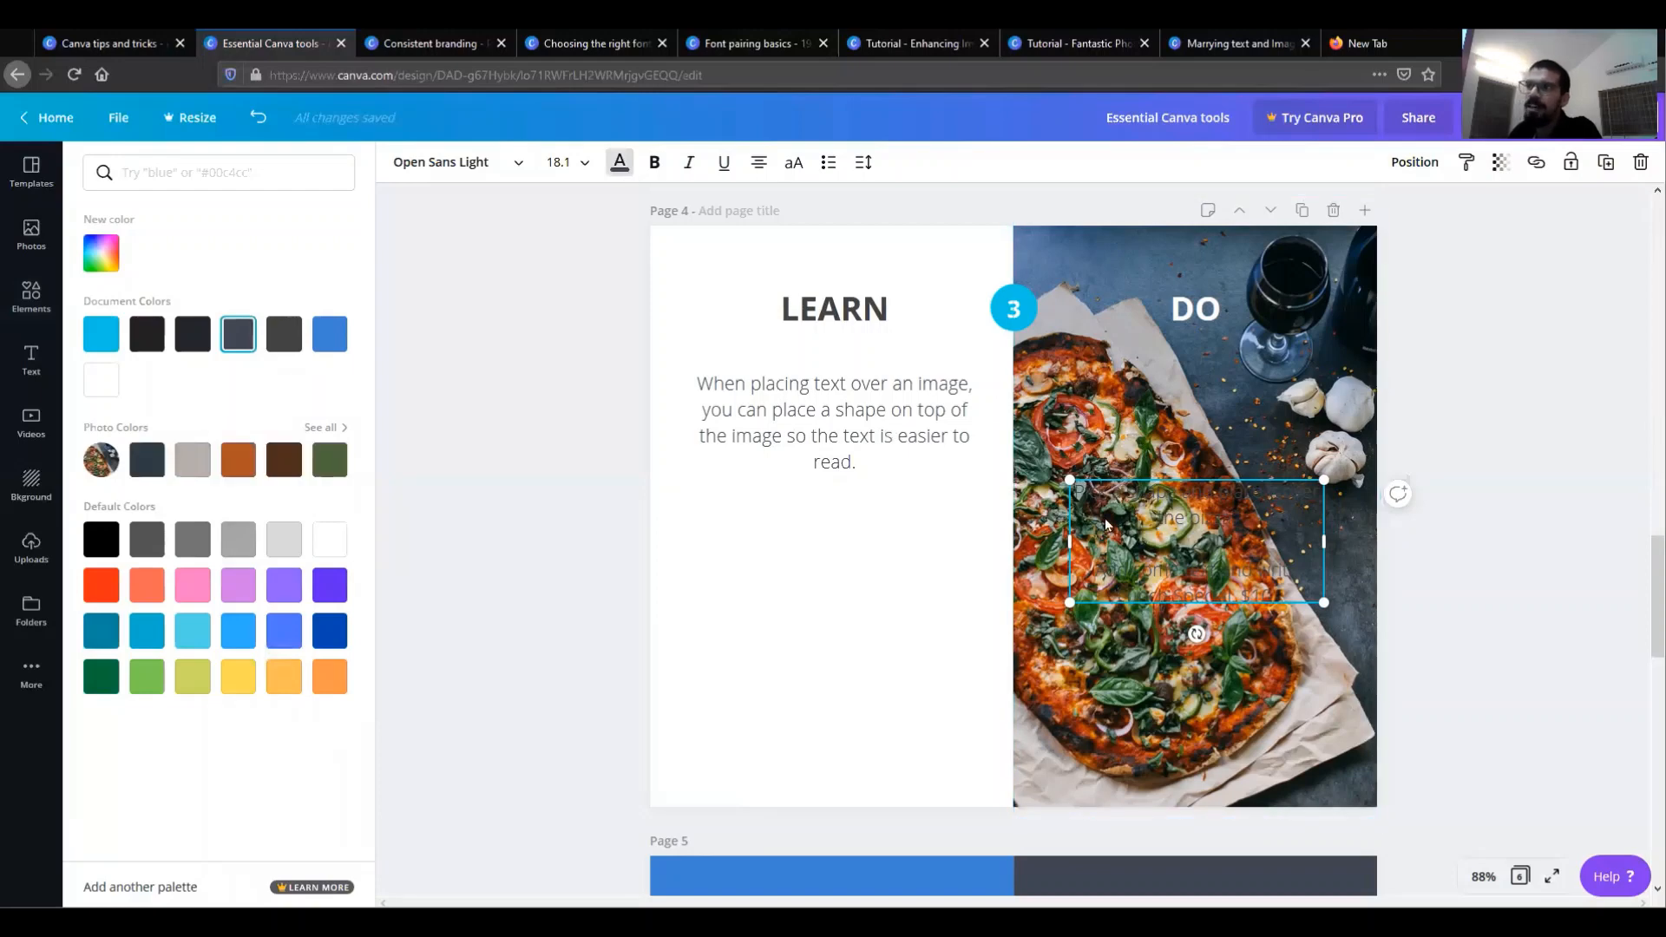
left_click(337, 544)
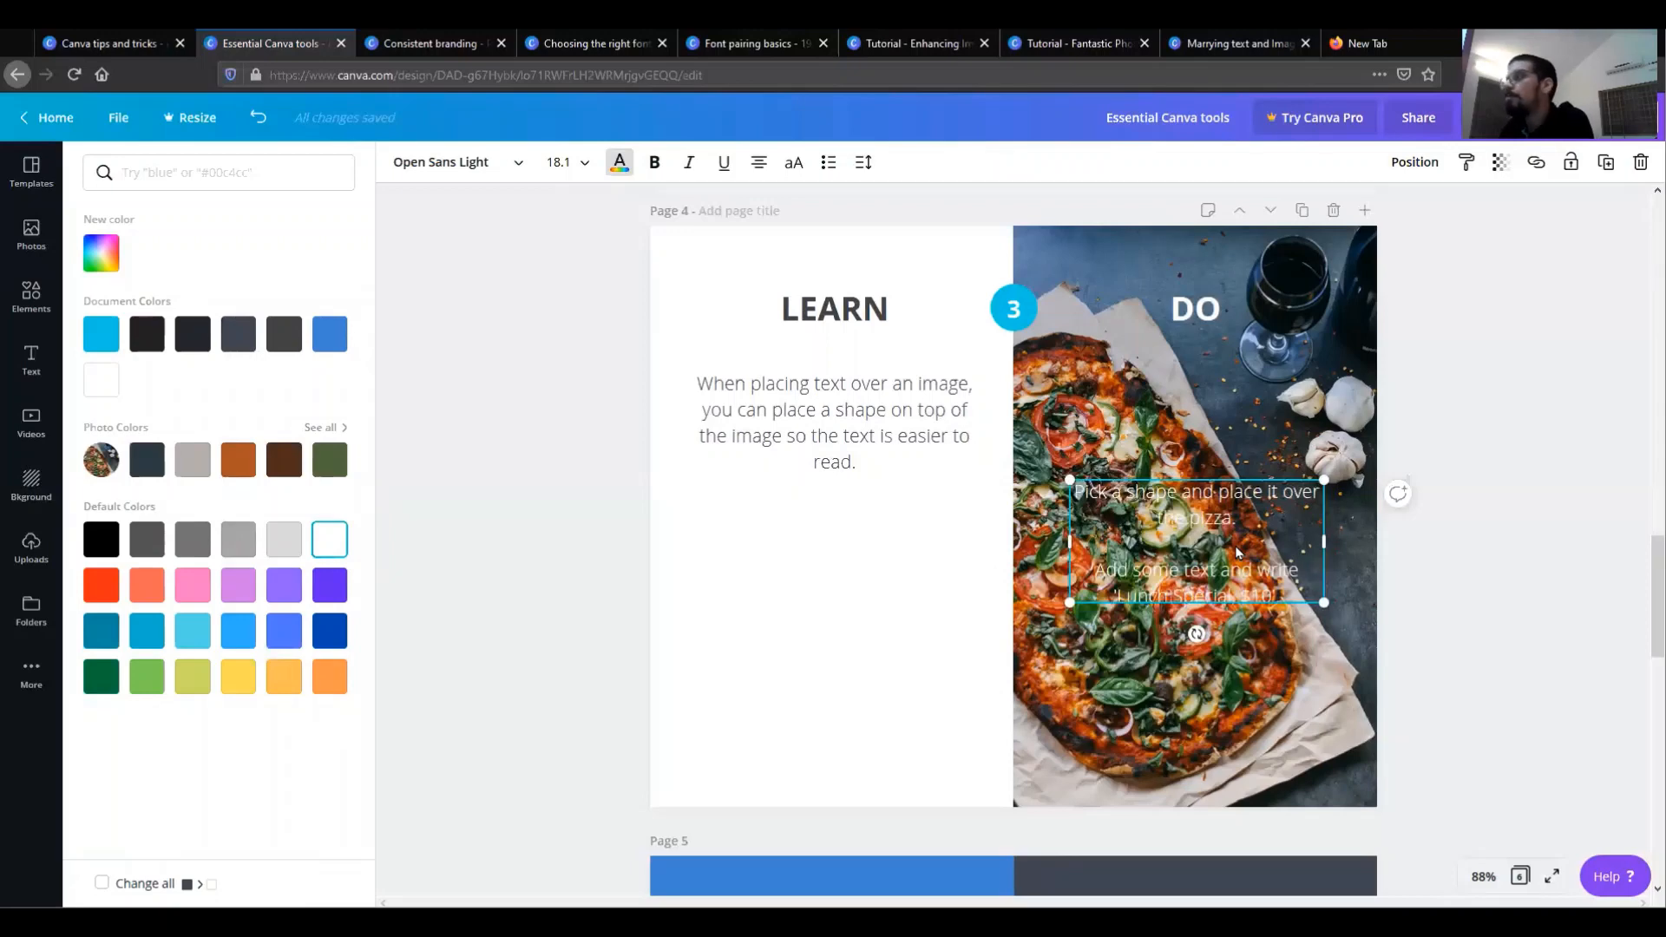
Add a square shape to page 4 and position it over the pizza photo, behind the white instruction text.
left_click(31, 297)
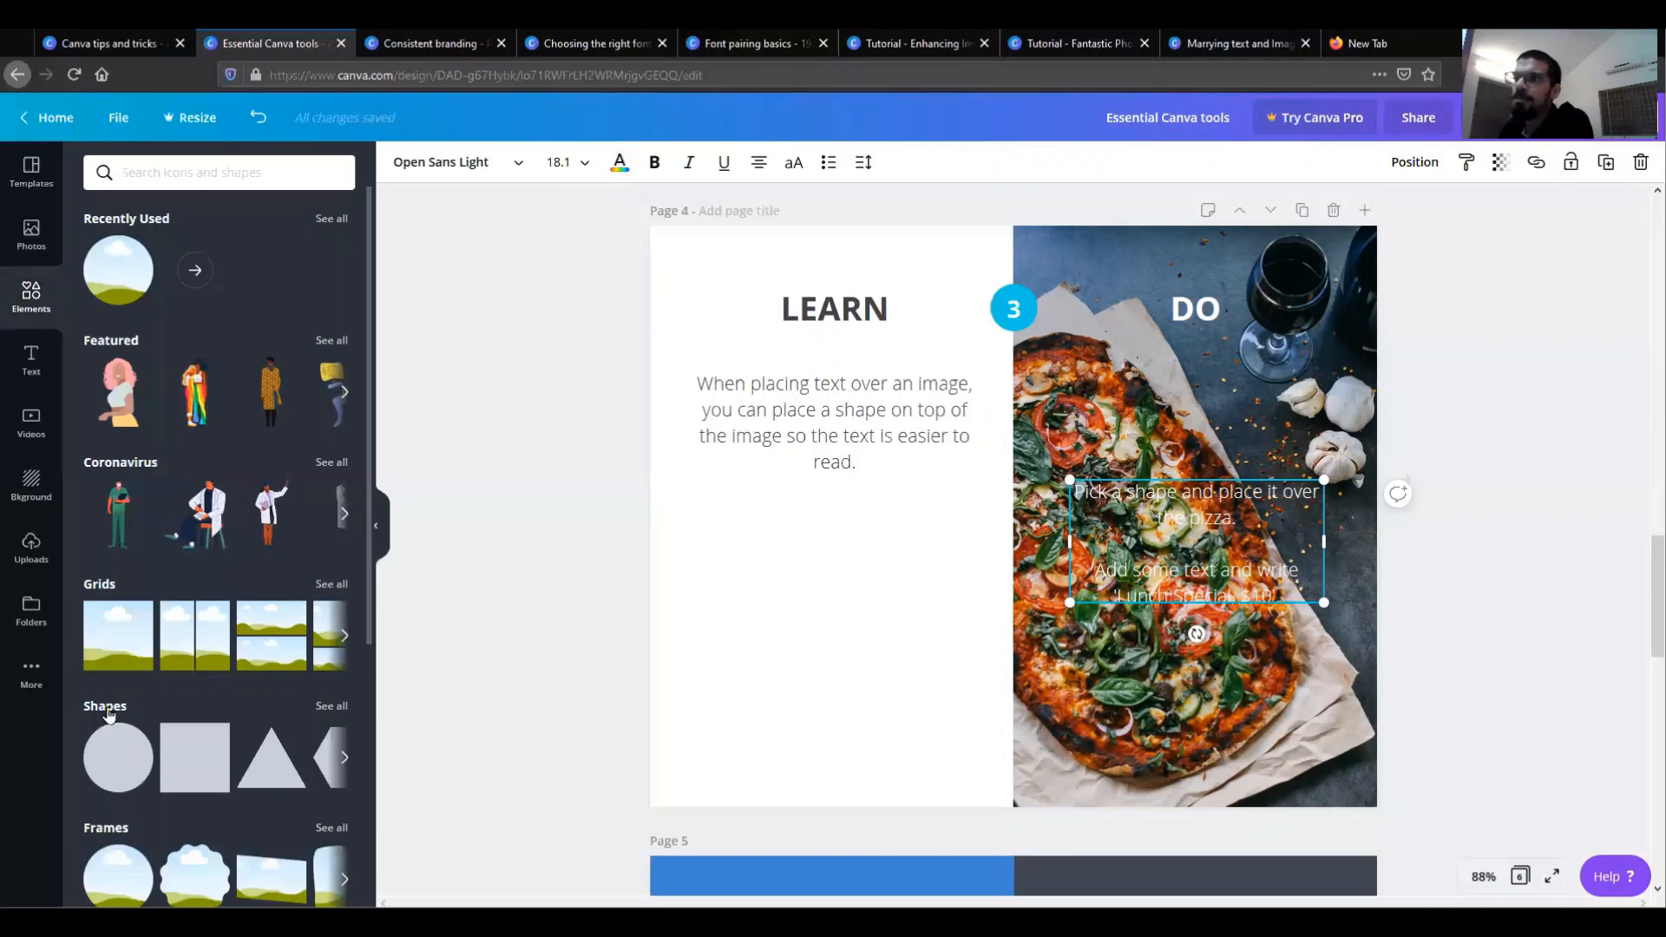
left_click(195, 748)
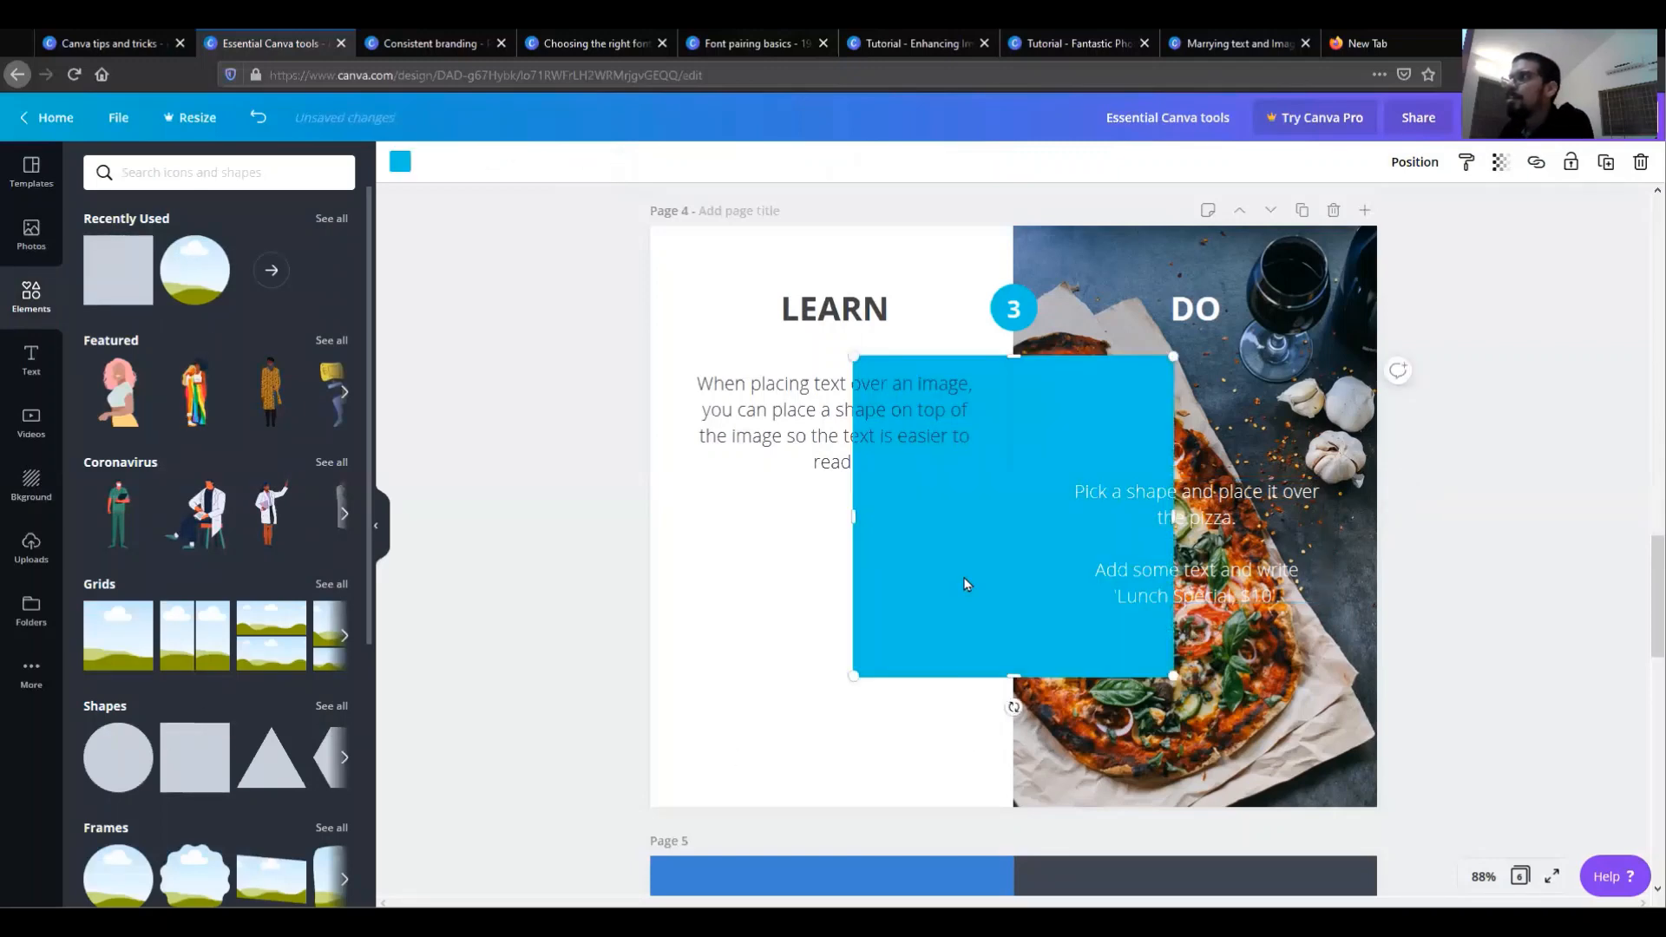
left_click_drag(967, 584, 1144, 542)
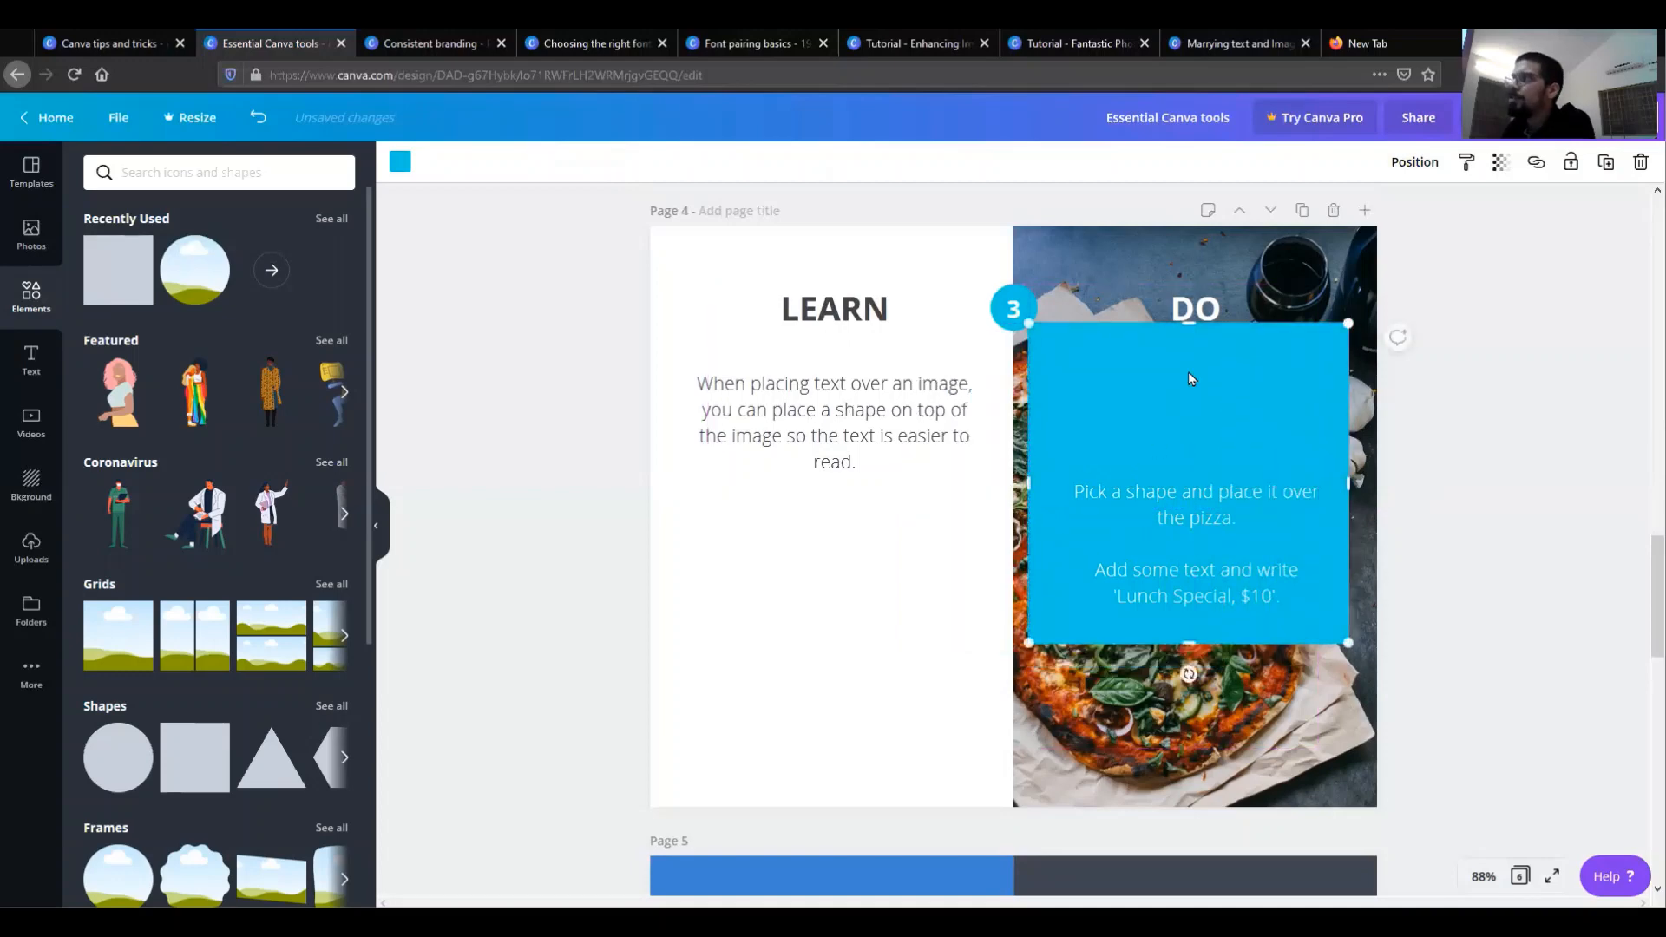
Shrink the blue square to about 10 wide and 5.2 high, and move it with the instruction text to the pizza photo's lower edge.
left_click_drag(1188, 323, 1182, 495)
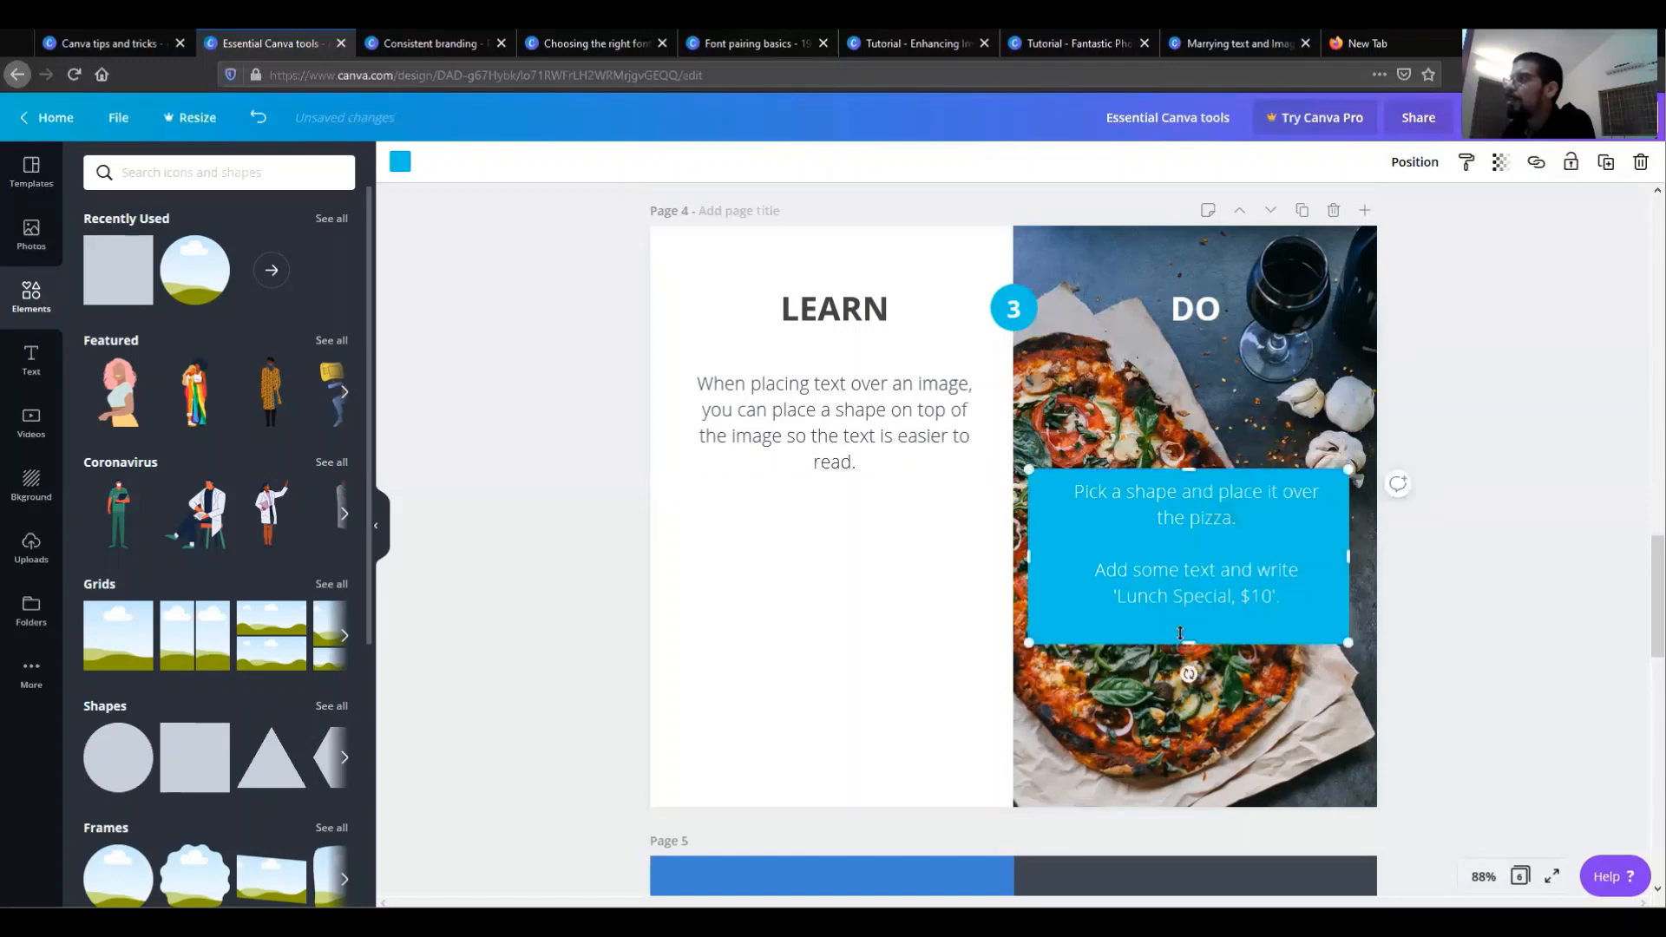
left_click_drag(1194, 643, 1196, 618)
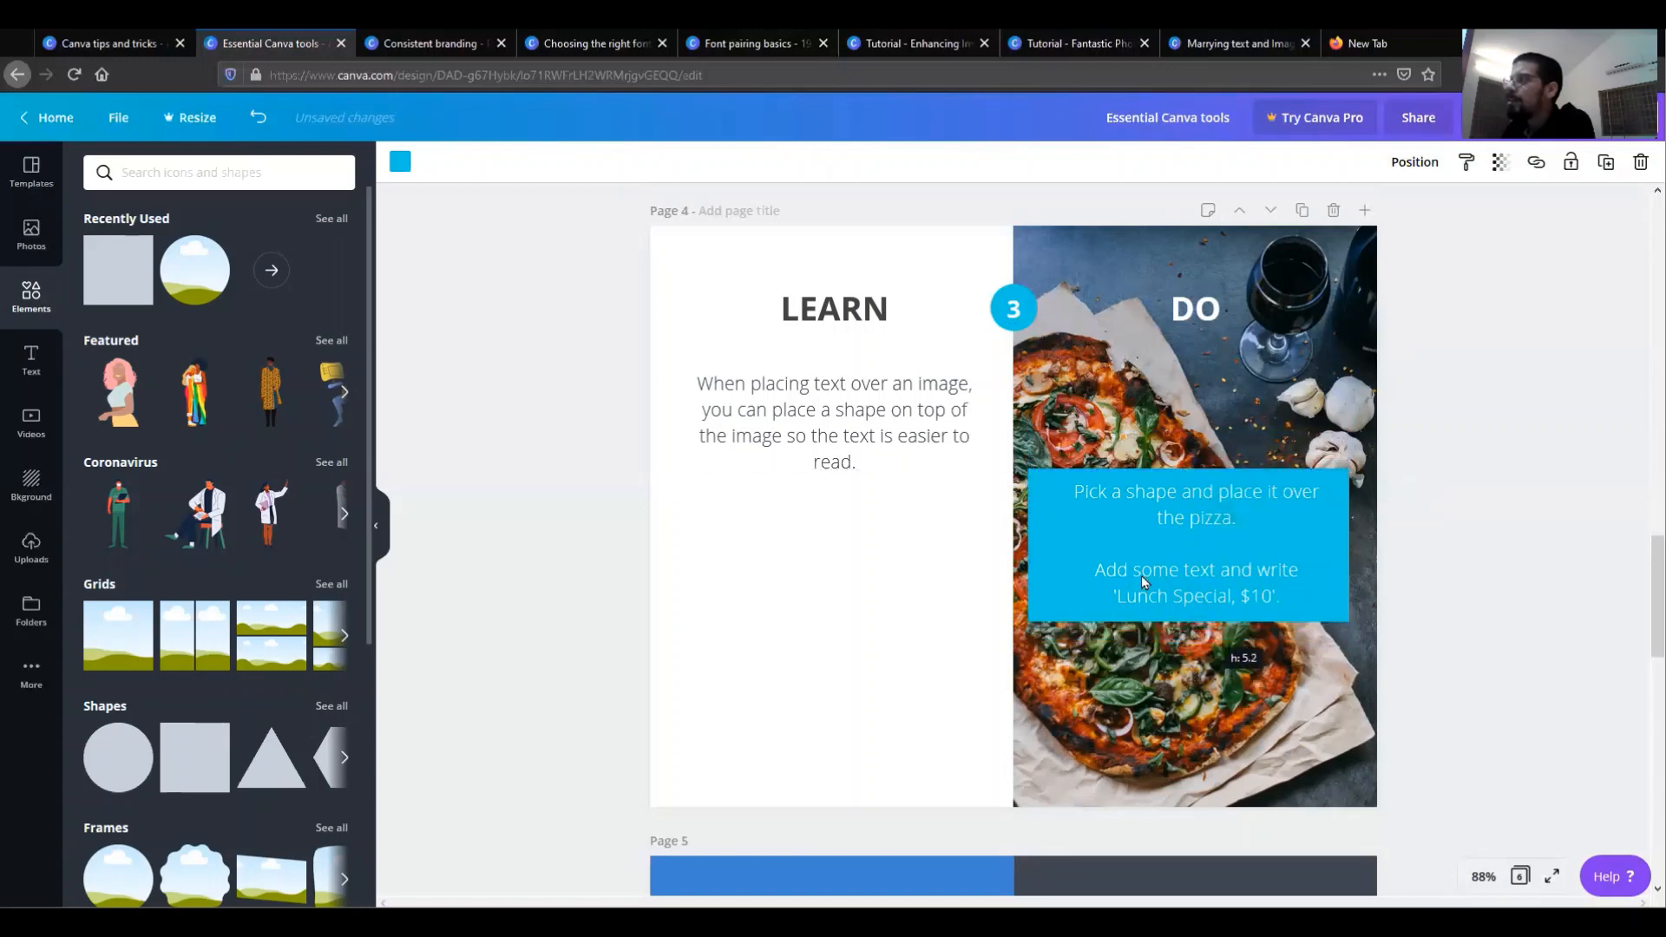
left_click_drag(1030, 522, 1060, 517)
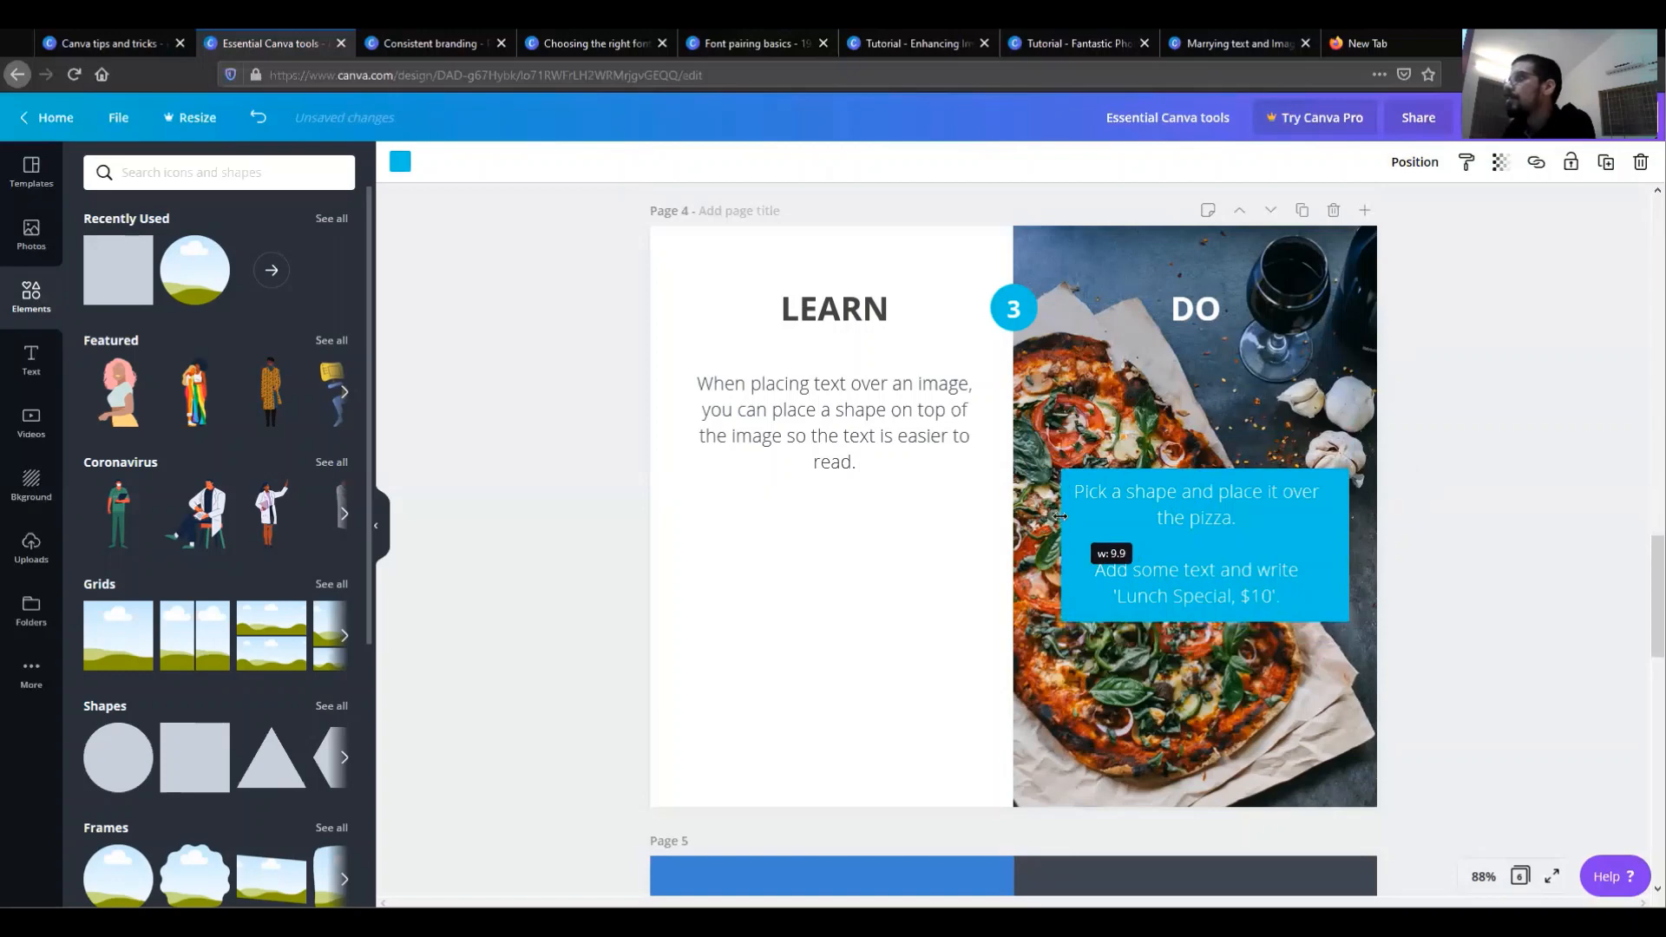
left_click_drag(1334, 524, 1328, 686)
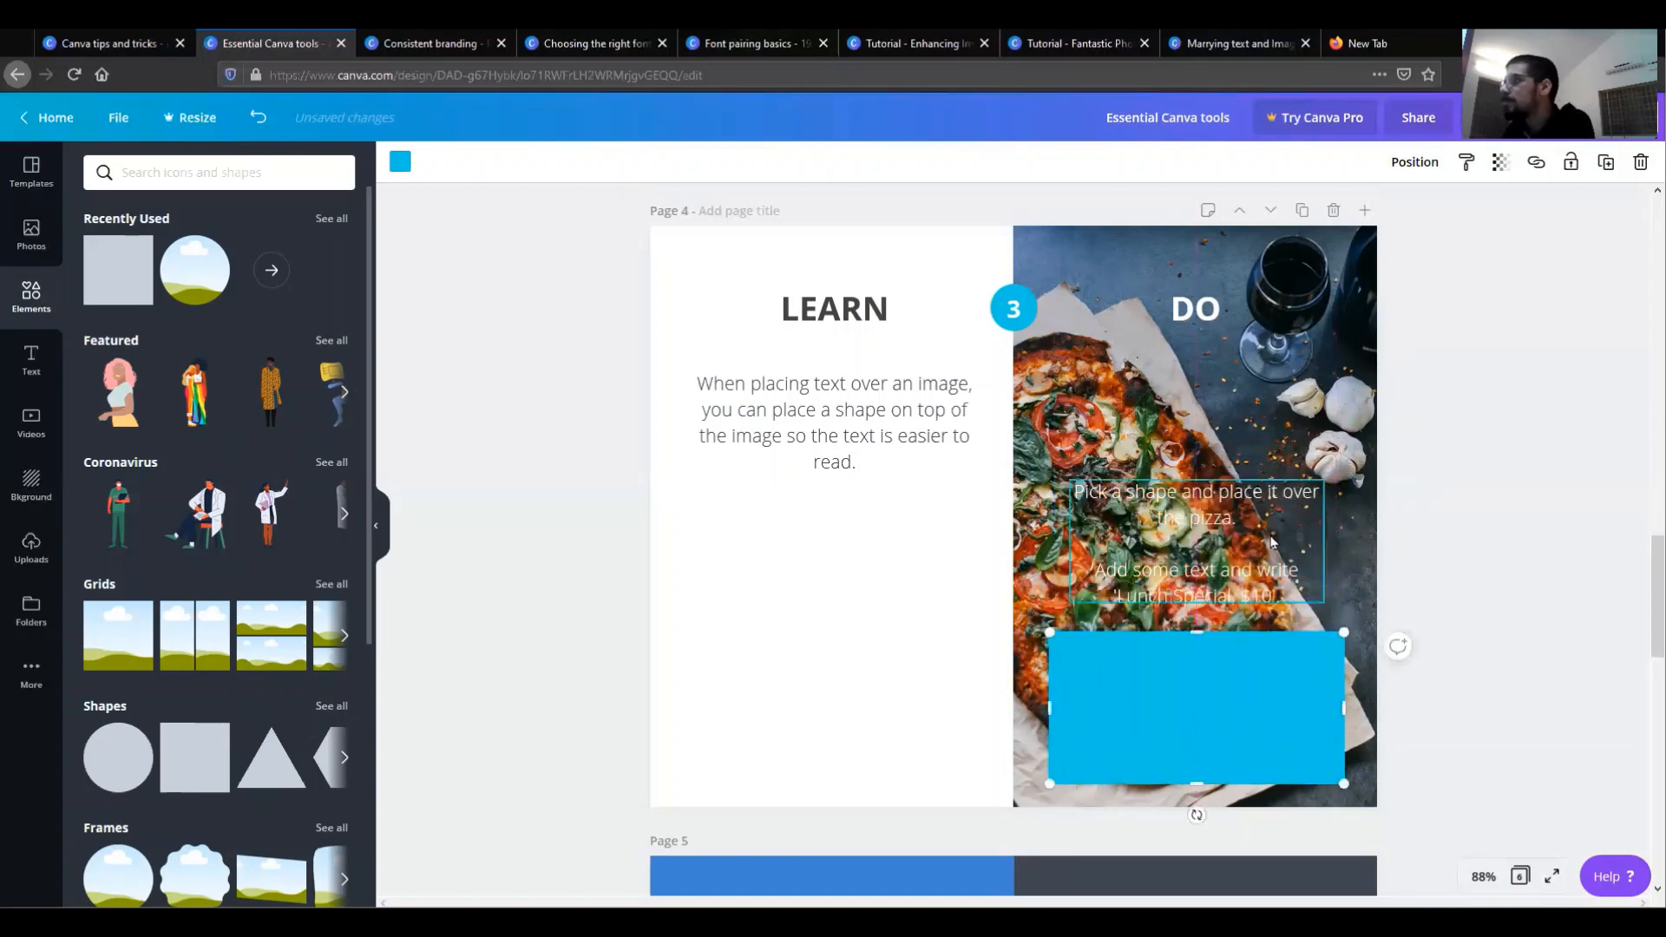
left_click_drag(1272, 542, 1250, 682)
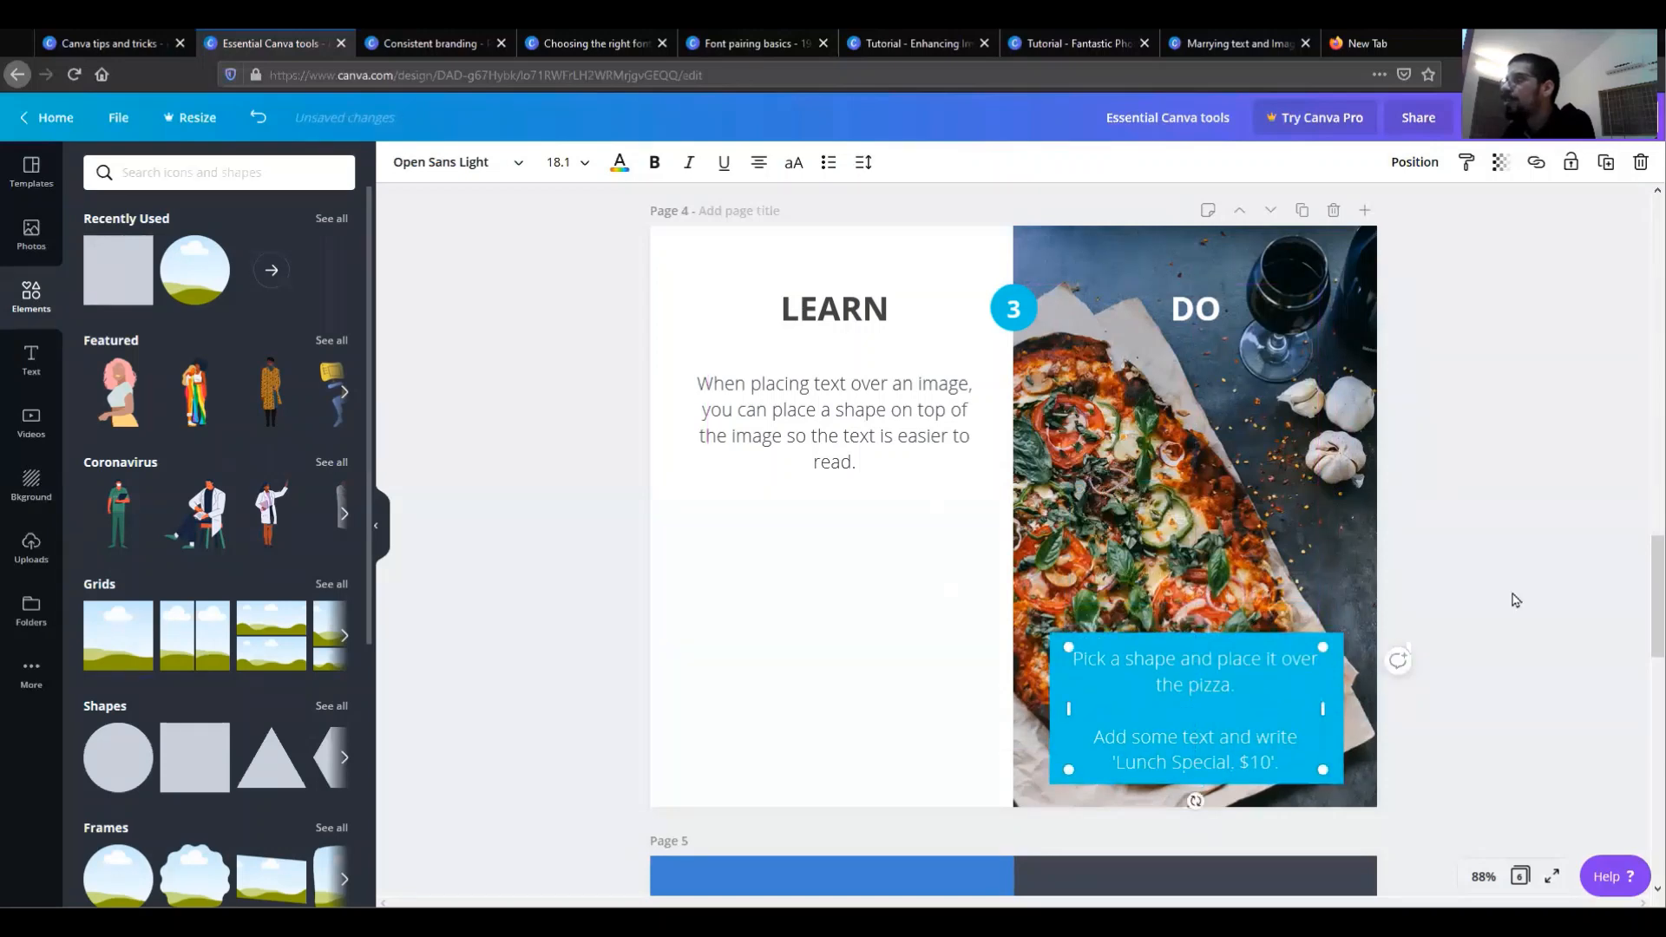
Reposition the dog photo within its circular frame on page 5 so the dog's face sits inside the circle.
left_click(1524, 528)
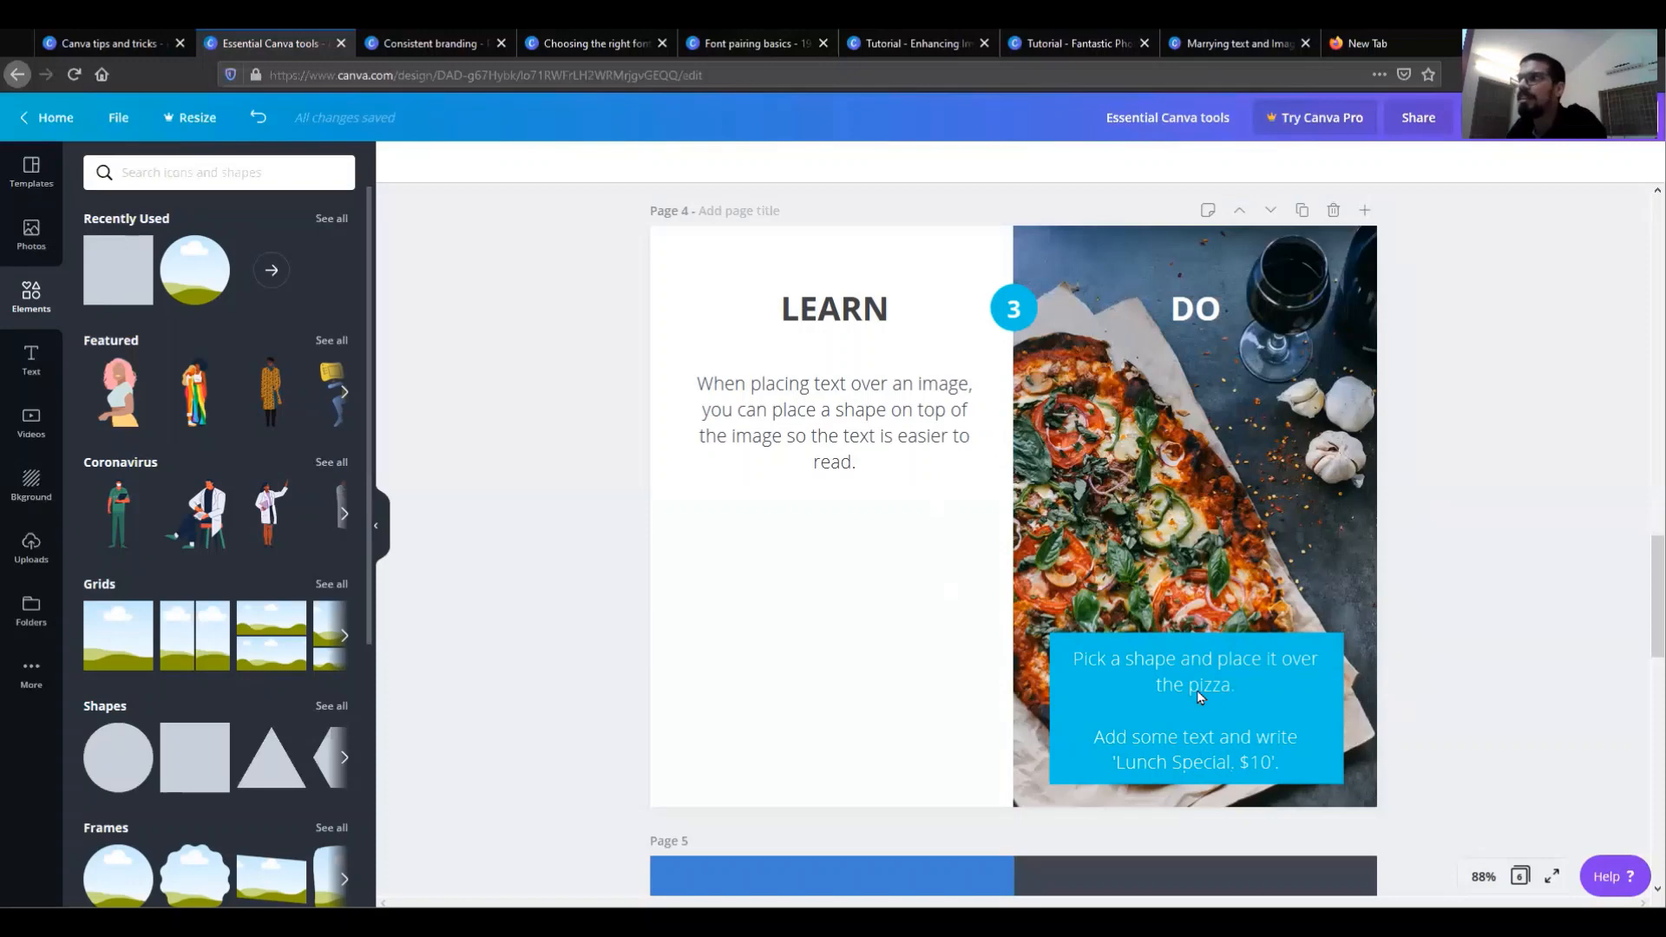
scroll(1489, 645, "down", 6)
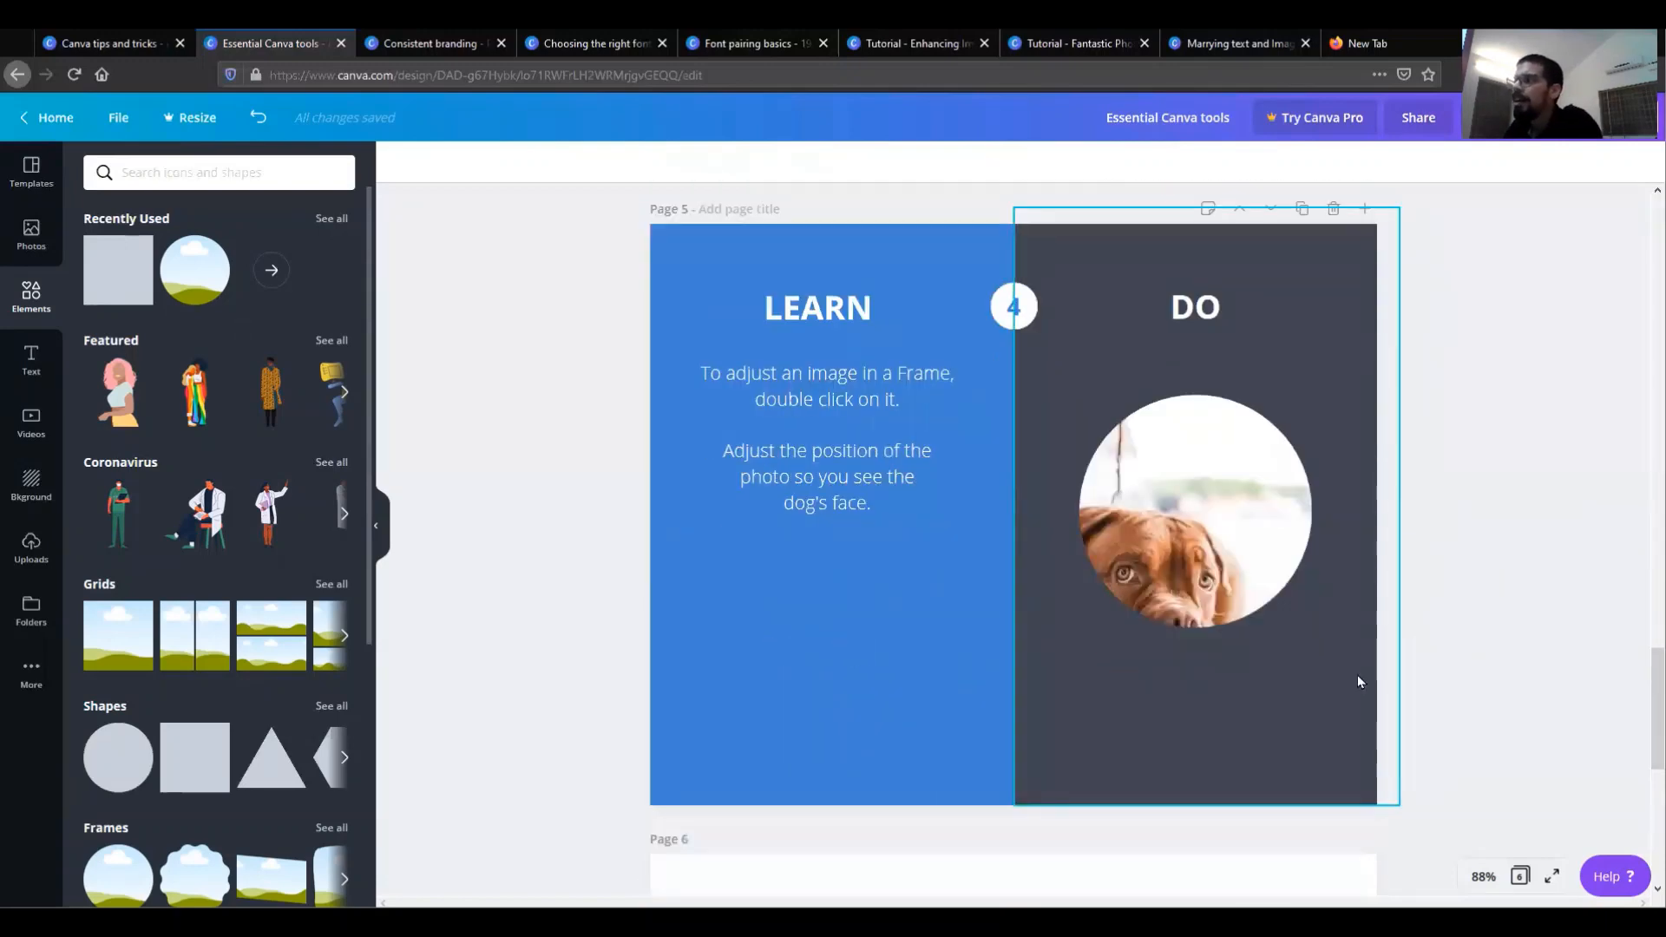
scroll(1311, 662, "down", 6)
scroll(1299, 664, "up", 6)
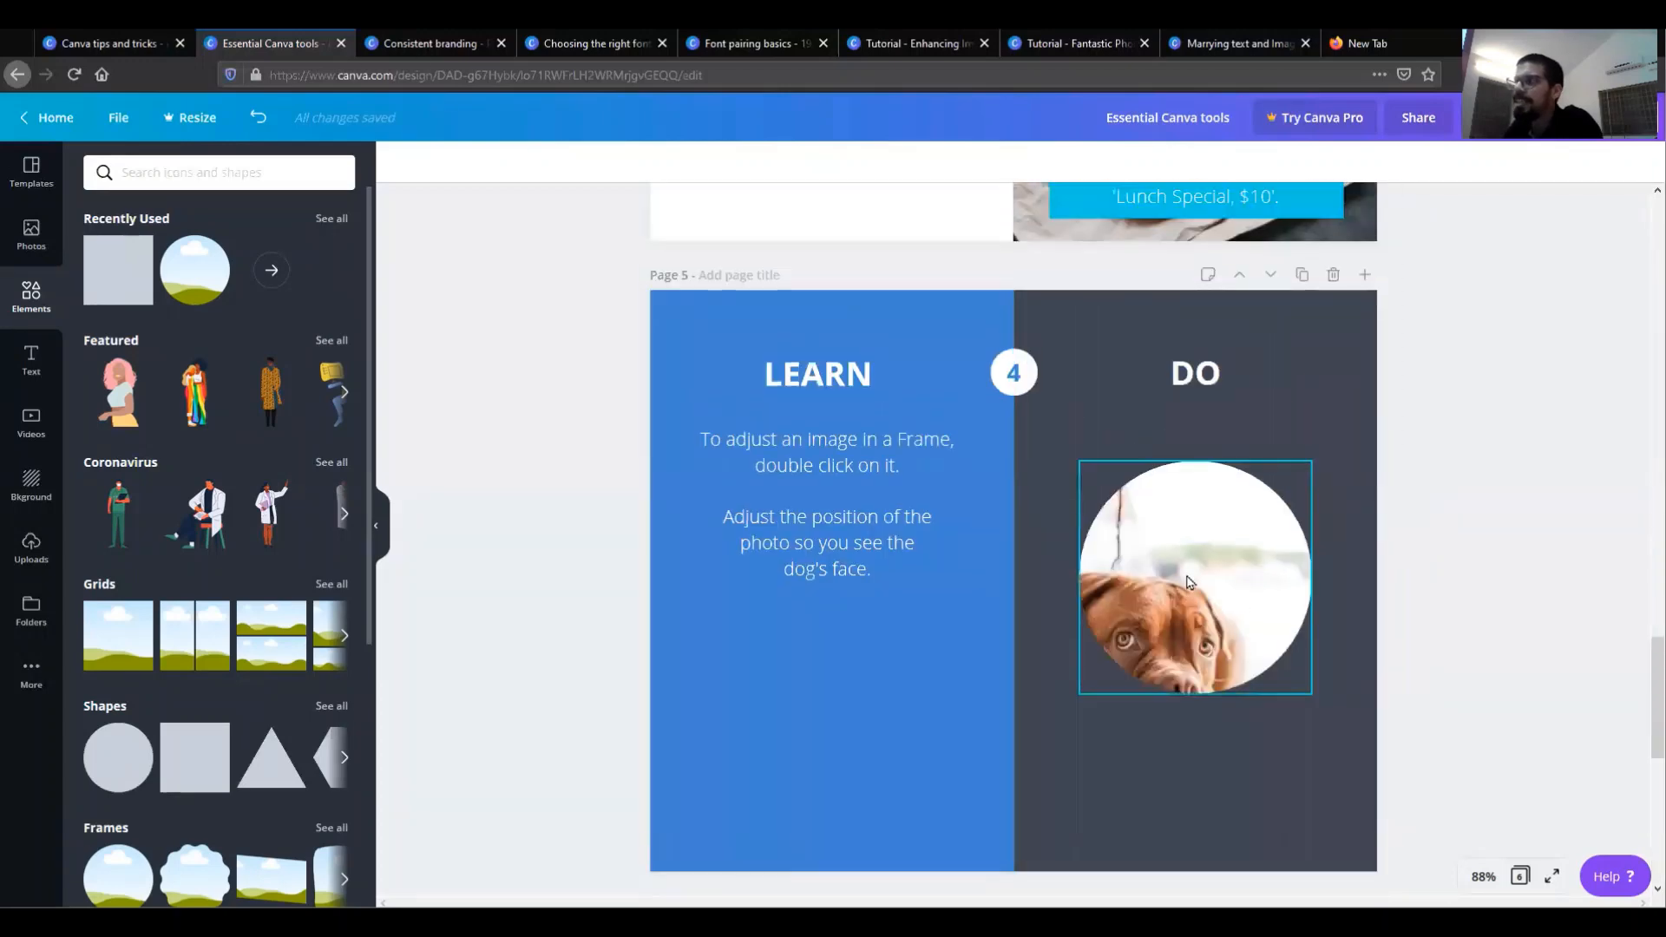
double_click(1189, 580)
left_click_drag(1187, 575, 1216, 491)
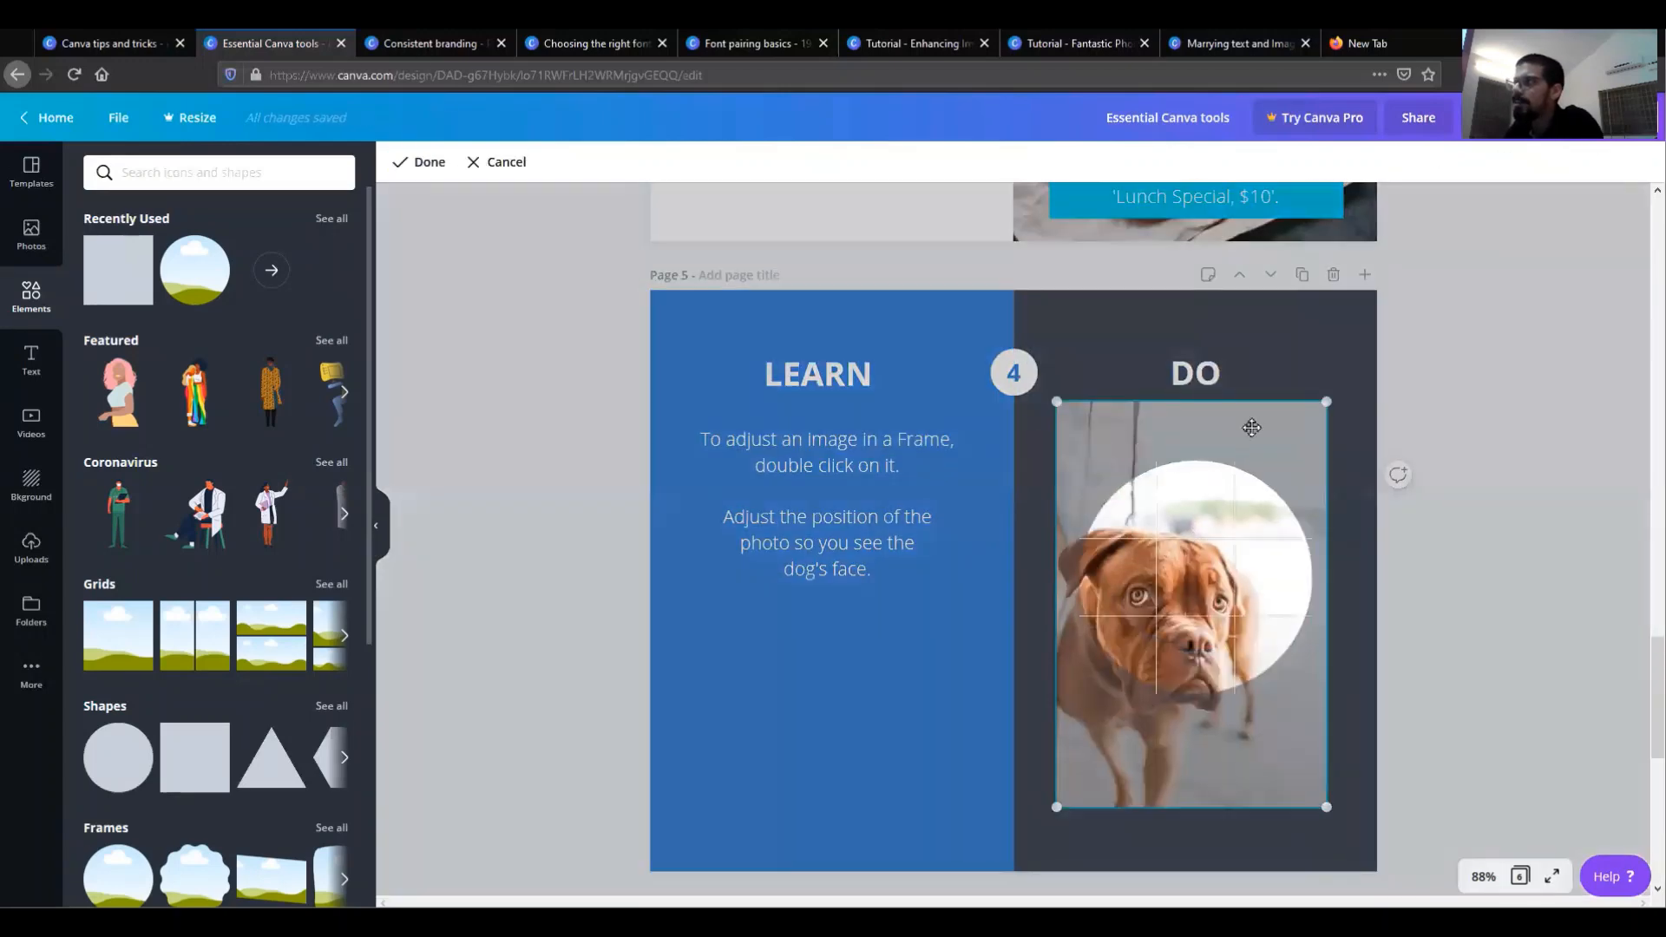
left_click_drag(1252, 427, 1274, 392)
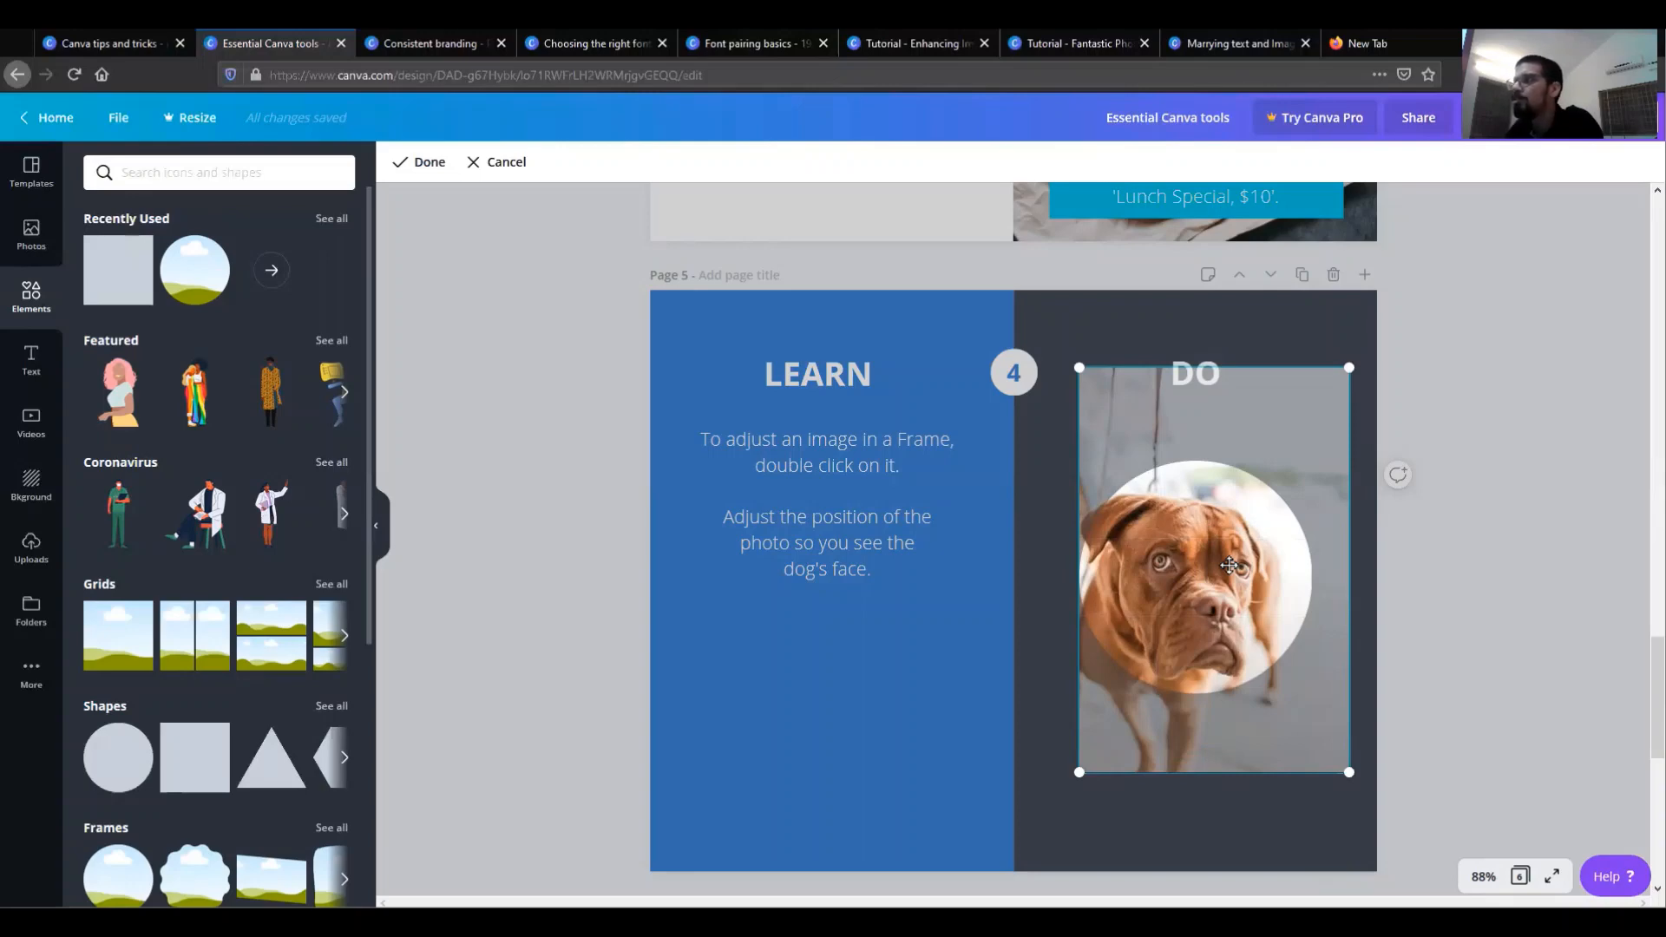
left_click(1496, 589)
Switch to the "Consistent branding" design and check the font of the "Schedule" subheading in the wide blue box on page 2.
left_click(427, 44)
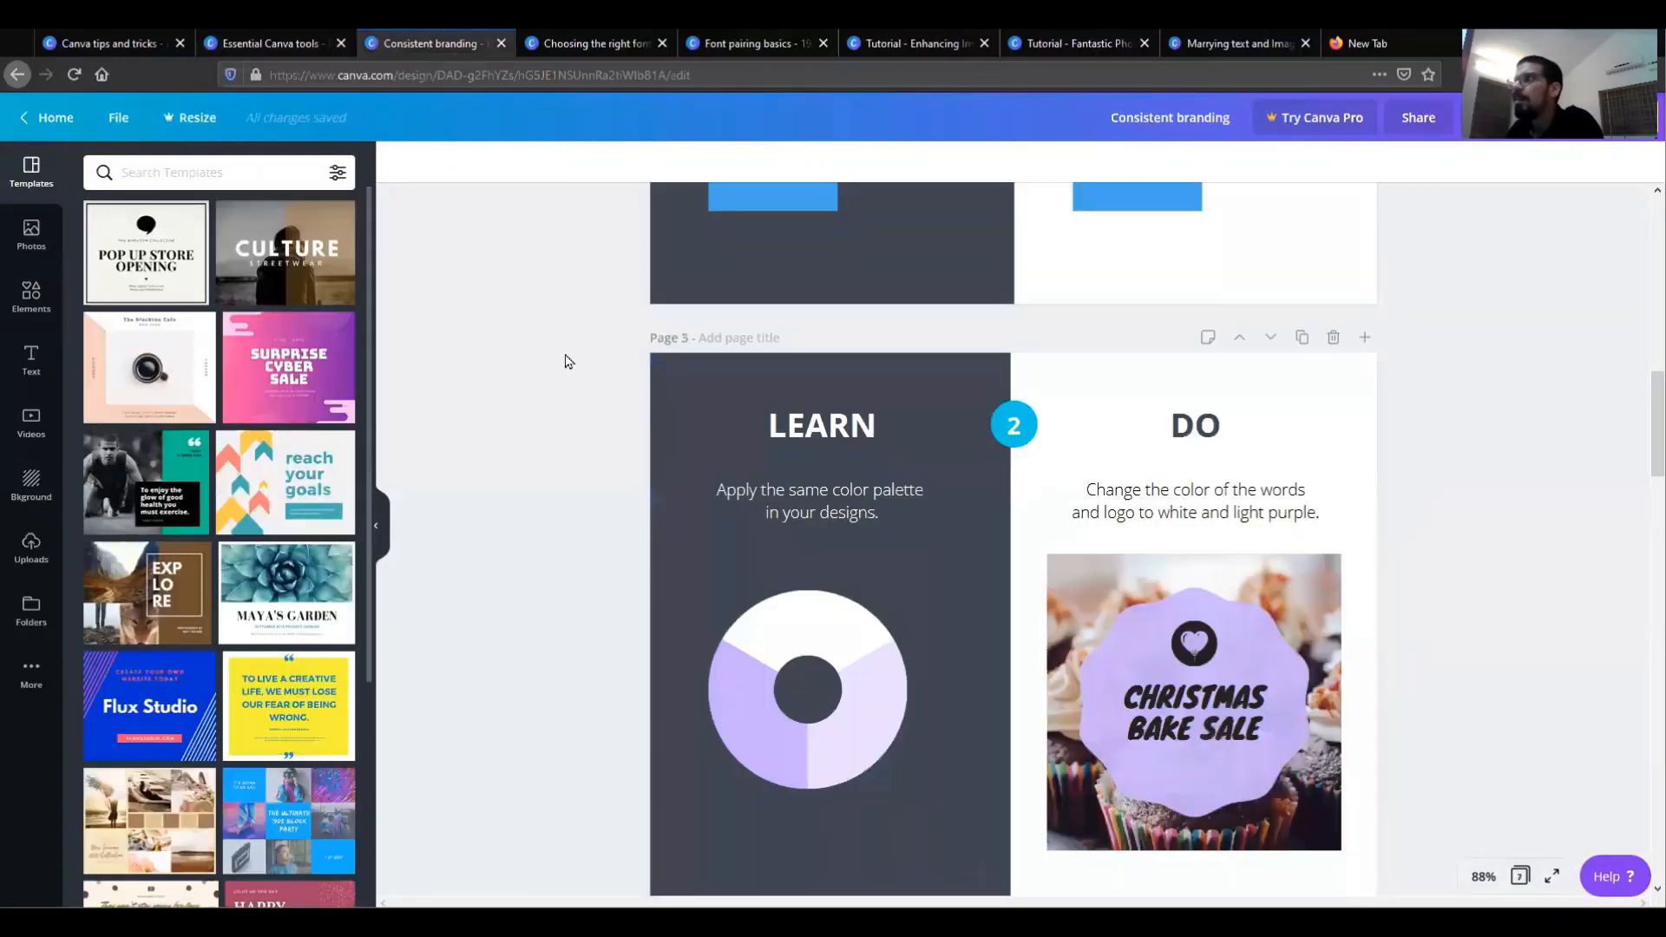
scroll(677, 454, "up", 20)
scroll(686, 460, "down", 5)
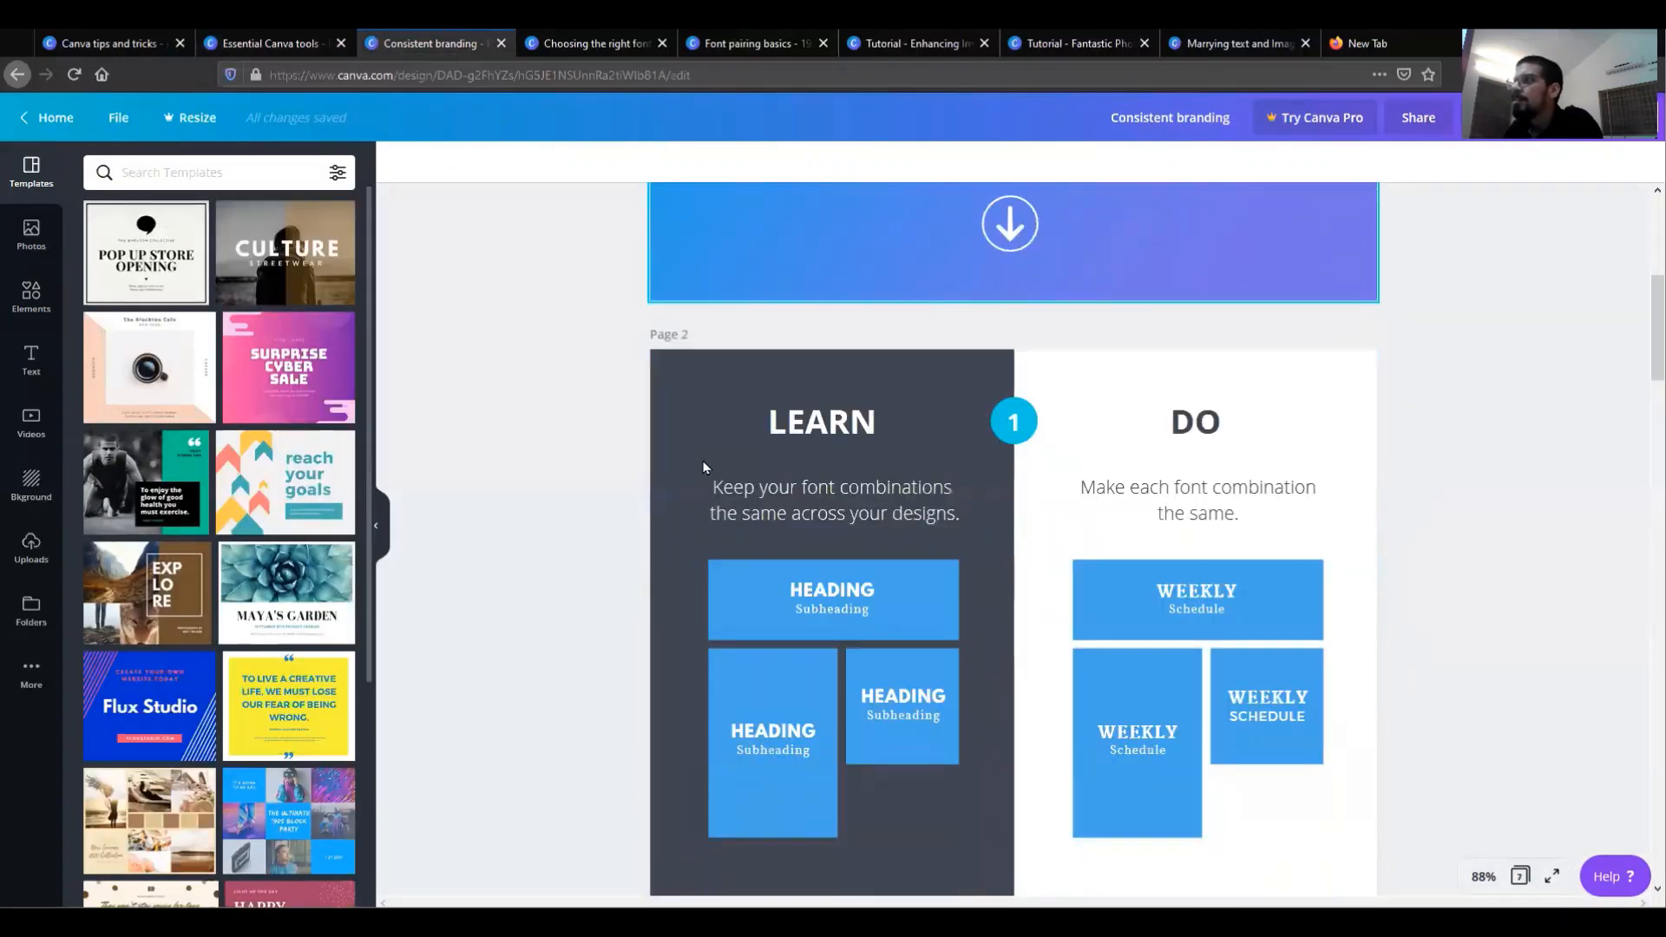
scroll(704, 467, "down", 2)
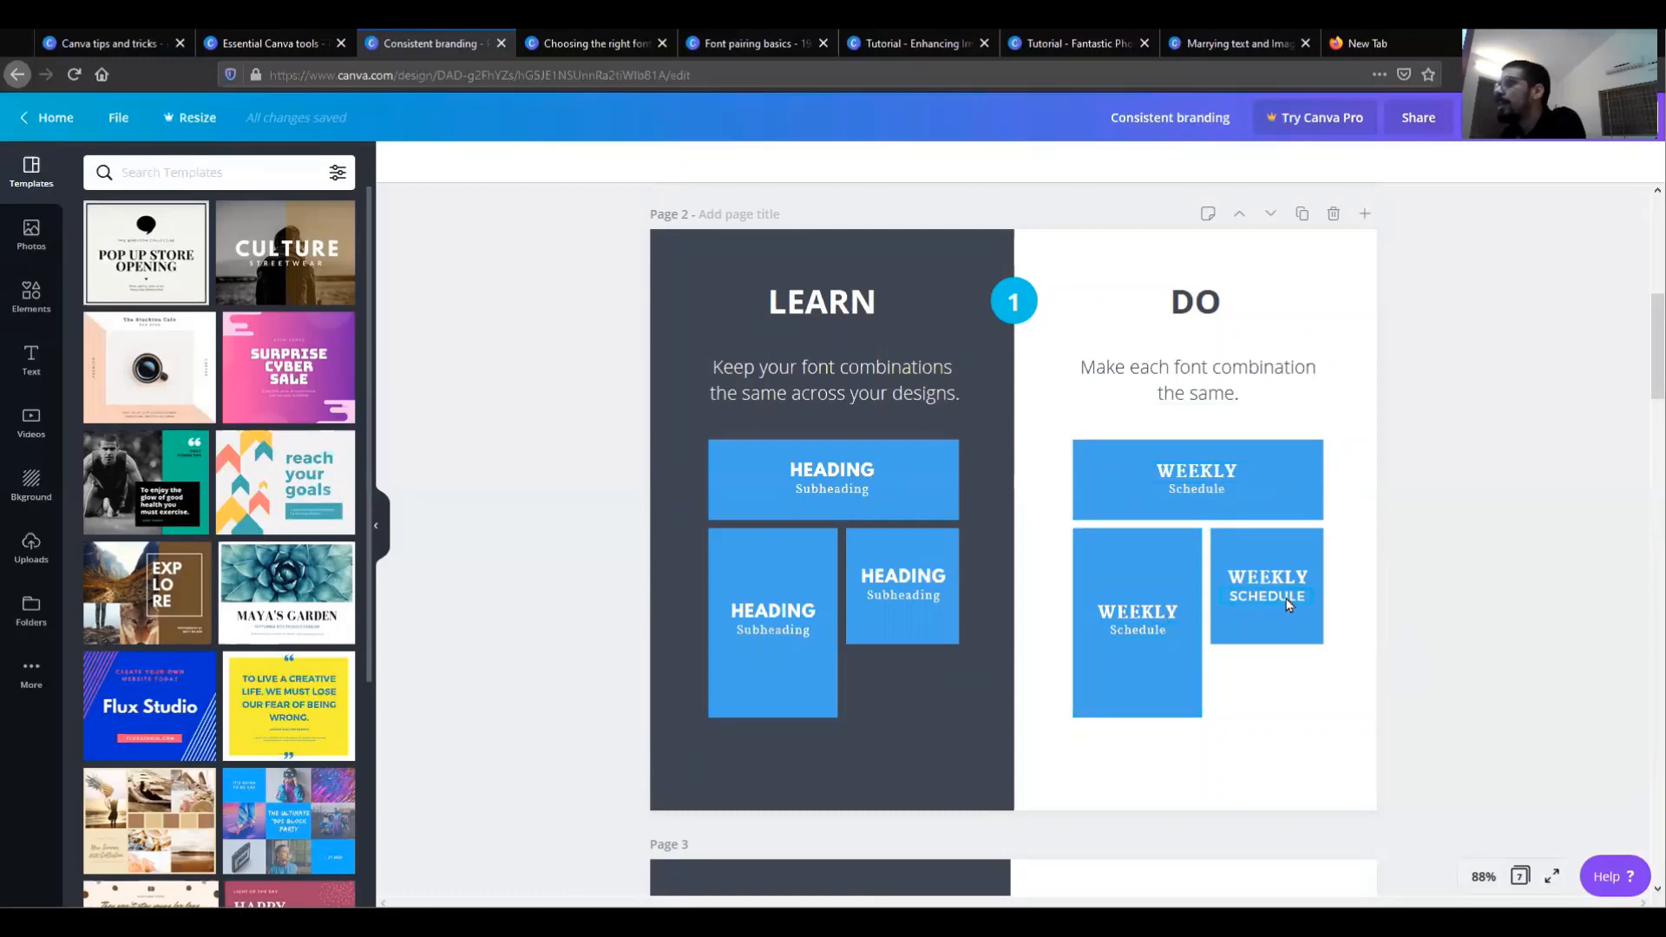
left_click(1211, 494)
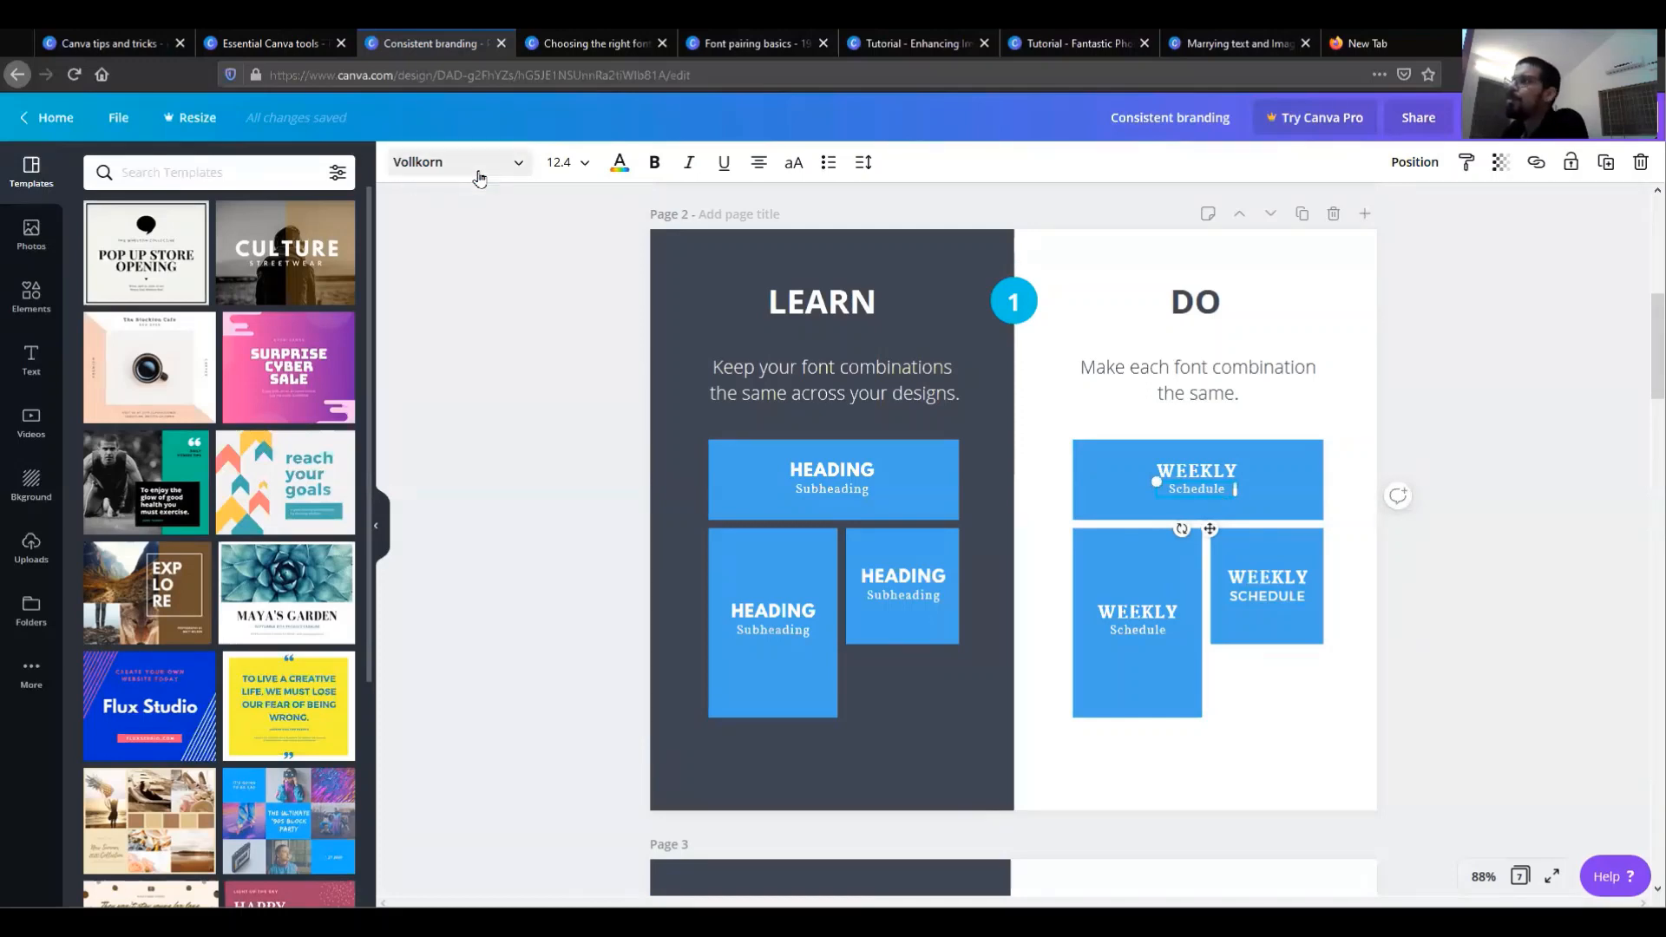
Set the capitalised "SCHEDULE" subheading on page 2 to the Vollkorn font and turn off its uppercase formatting.
left_click(1290, 607)
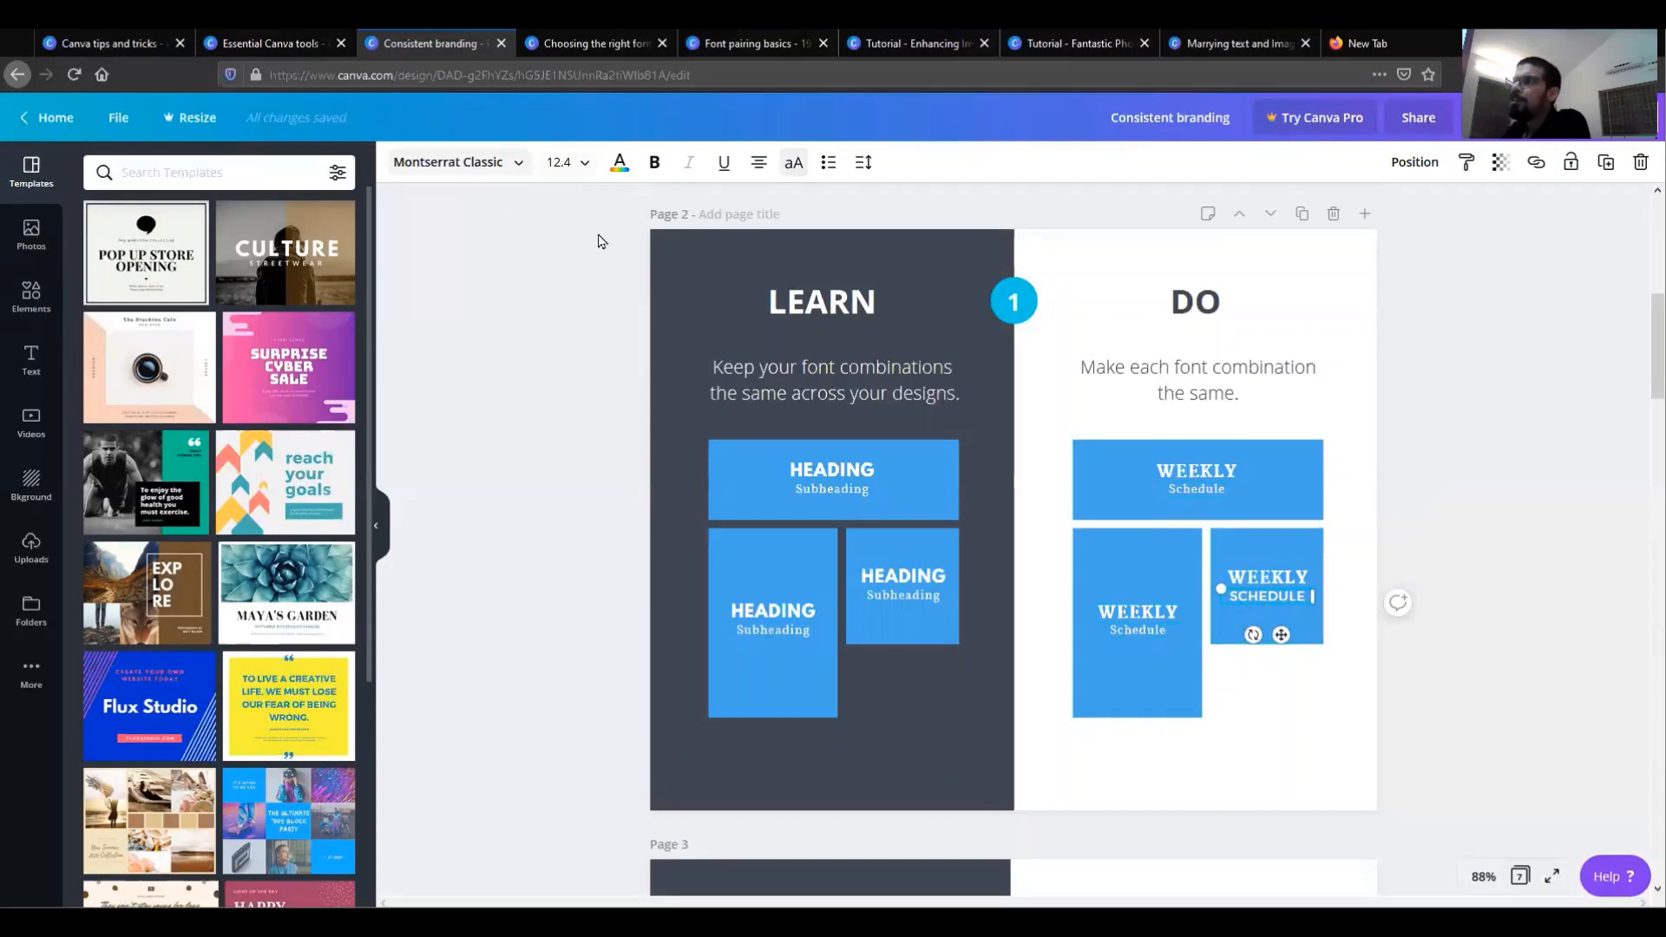
left_click(519, 165)
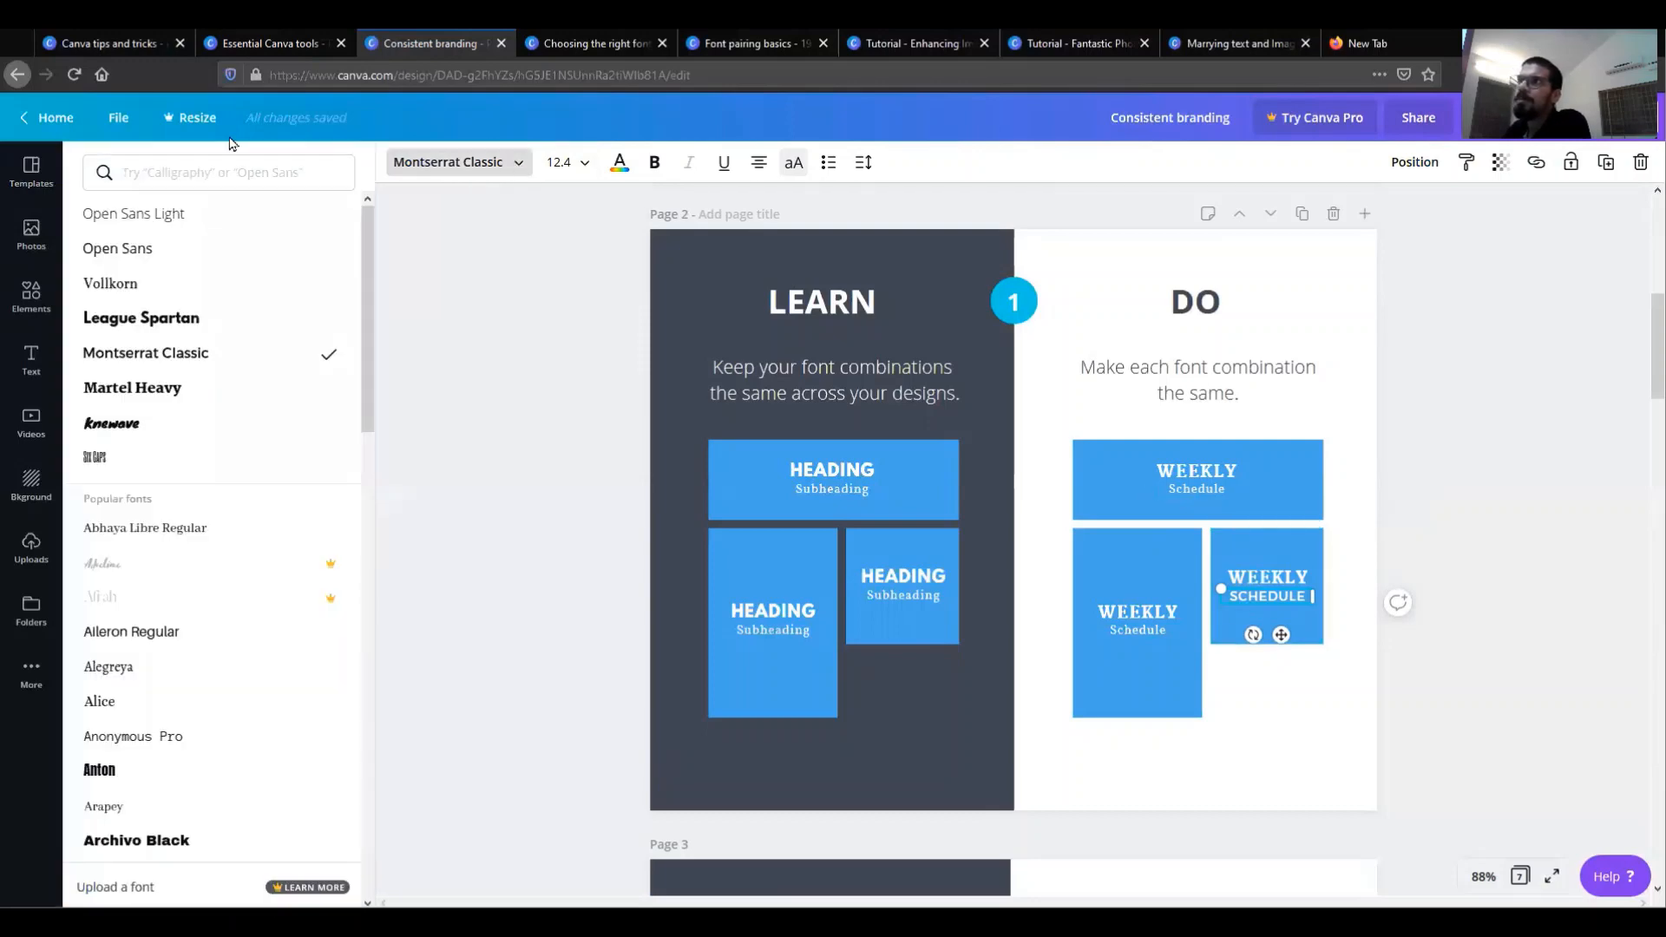
left_click(234, 165)
left_click(510, 168)
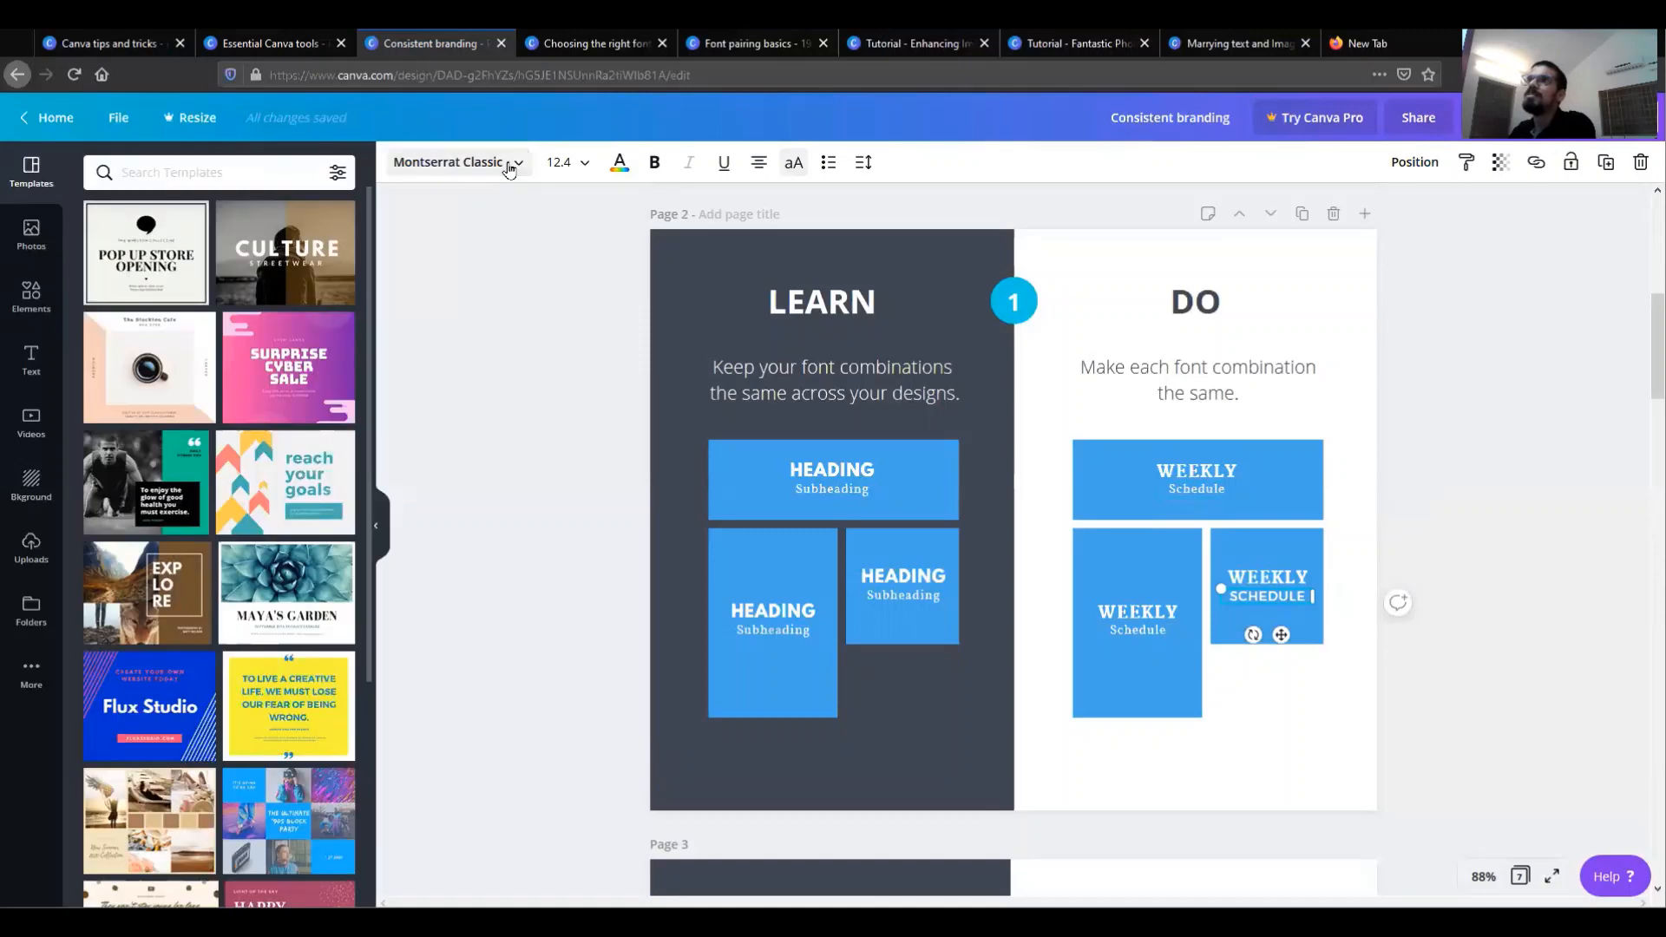
left_click(509, 169)
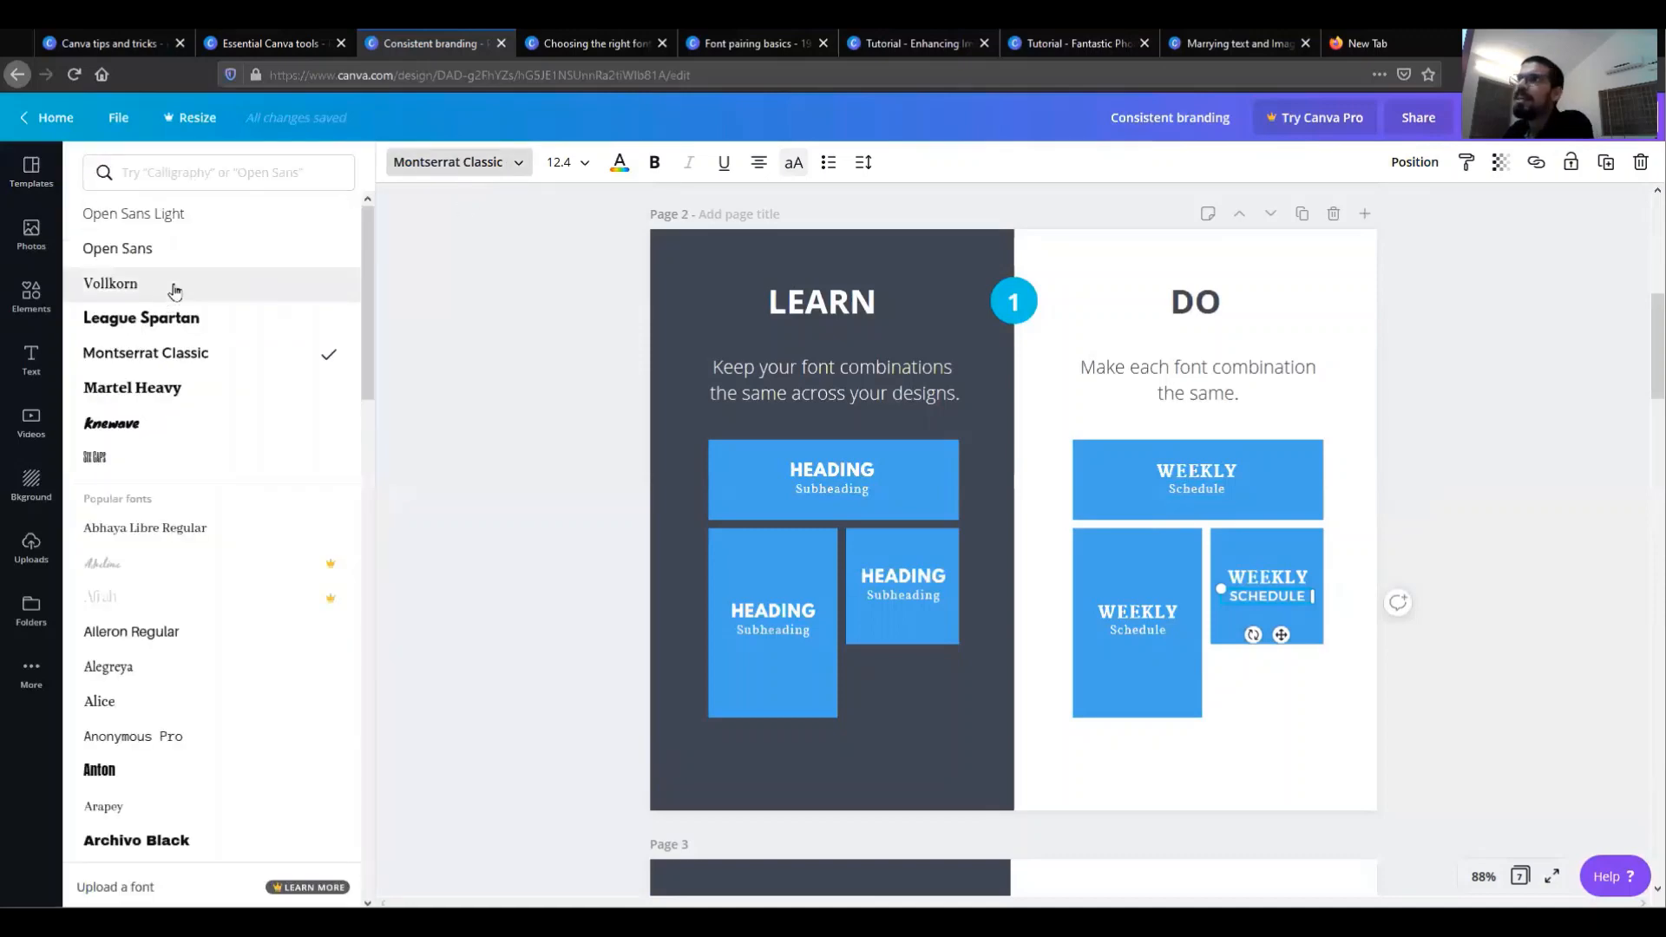
left_click(174, 289)
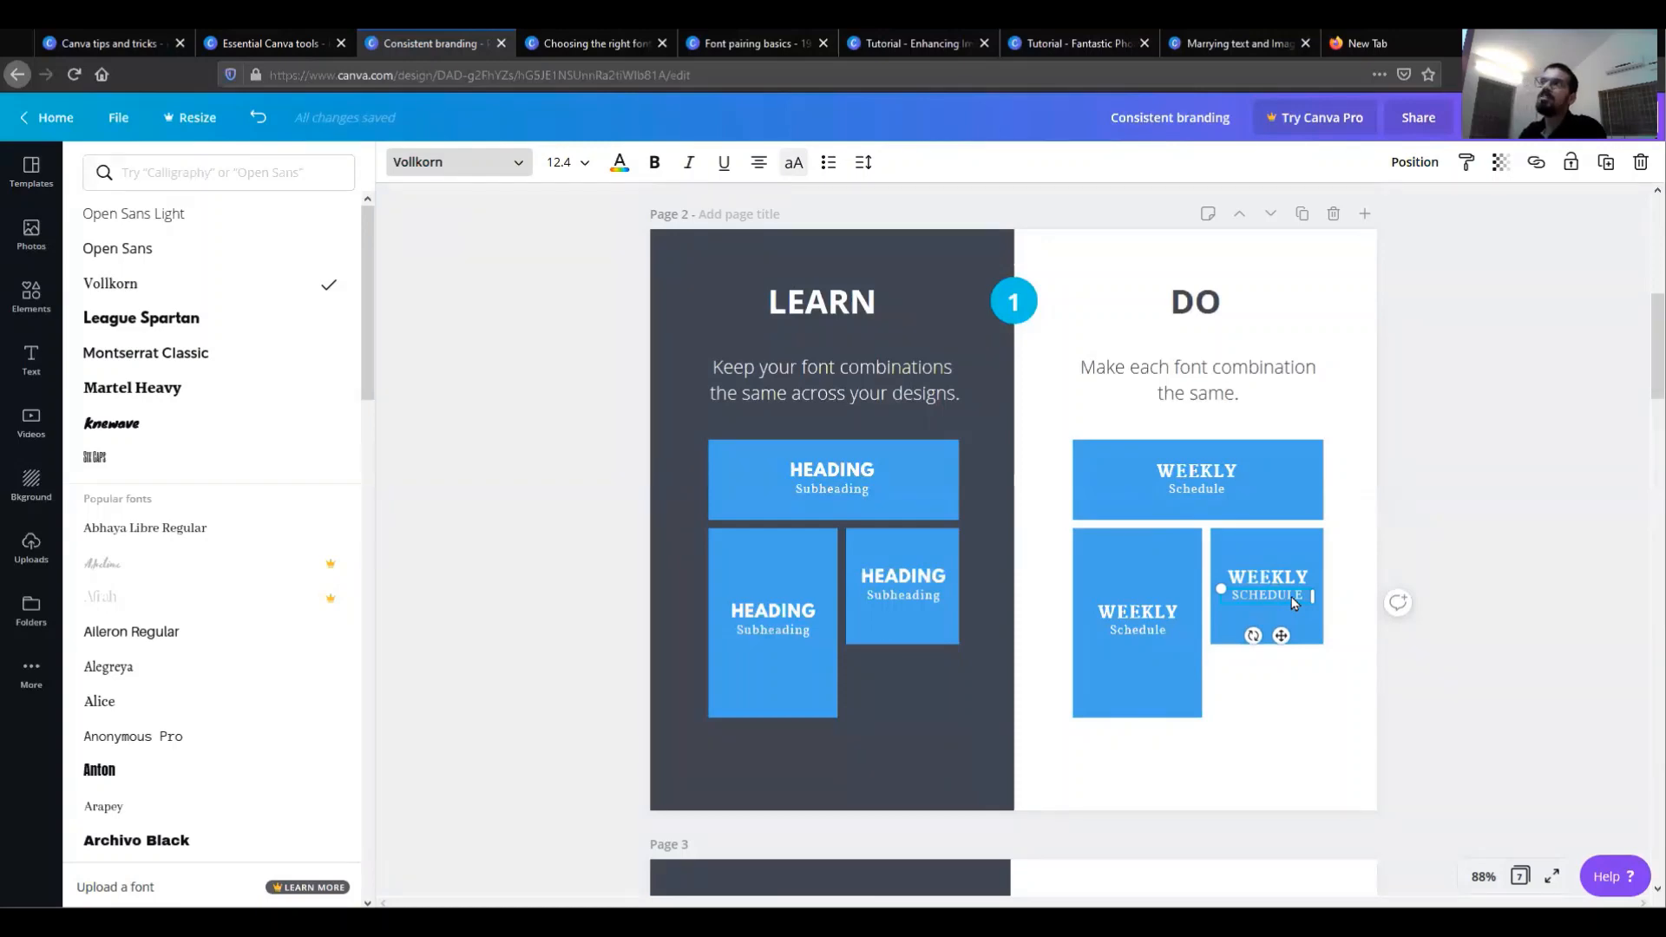
left_click(796, 164)
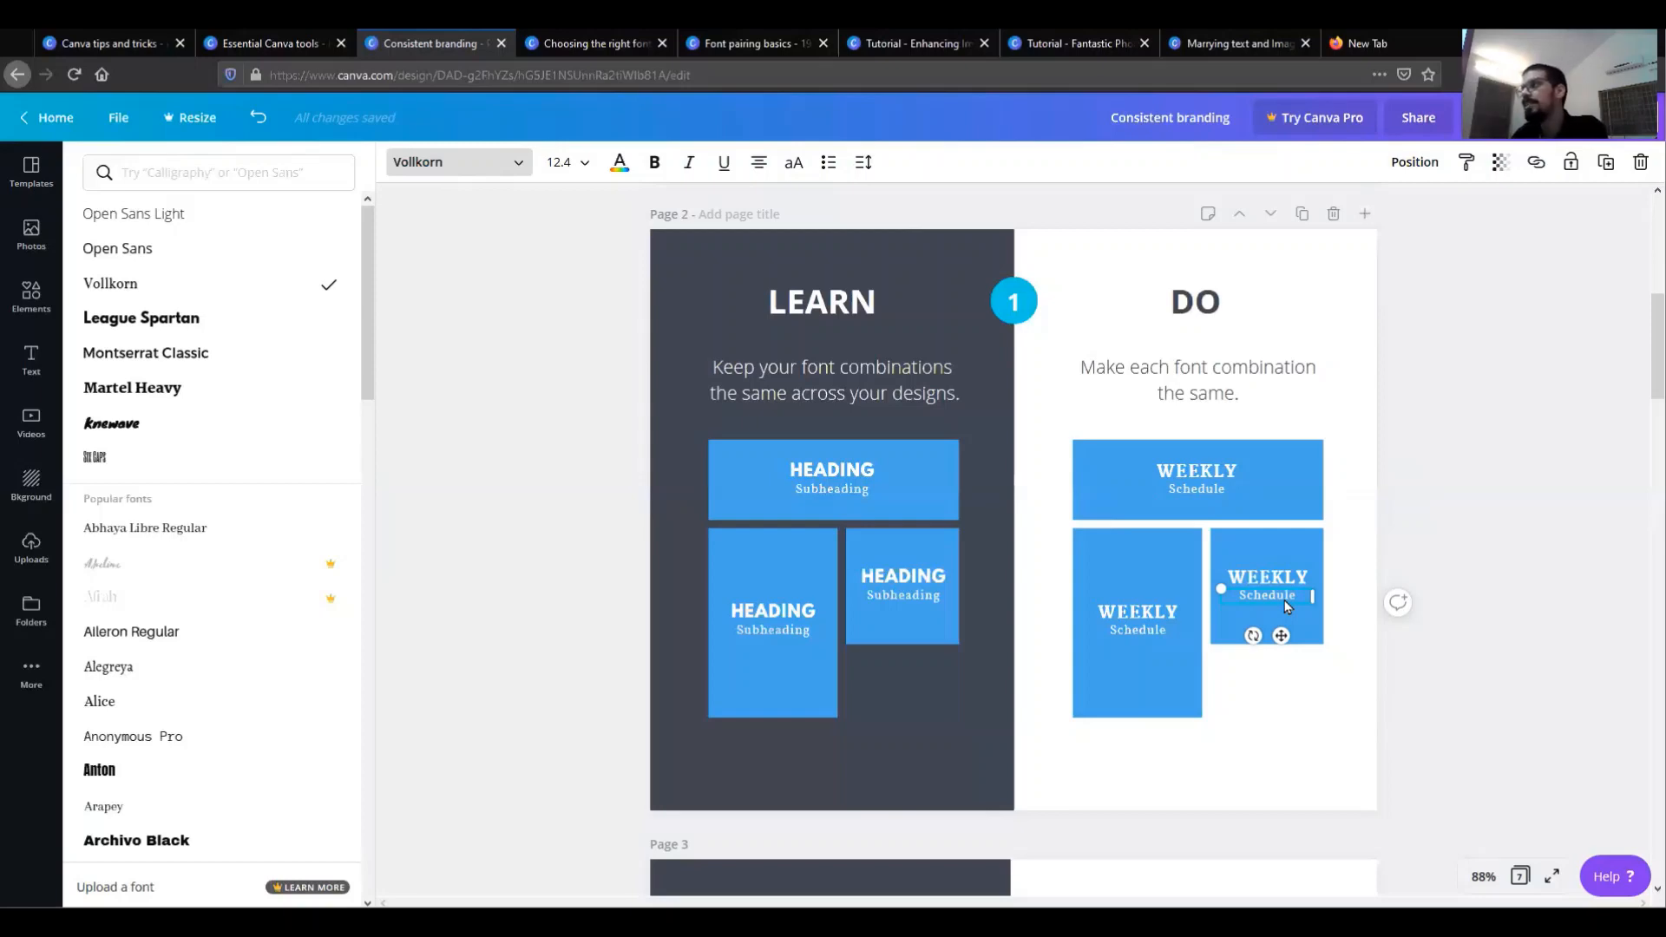
Colour the "CHRISTMAS BAKE SALE" text on page 3 white.
scroll(1420, 666, "down", 5)
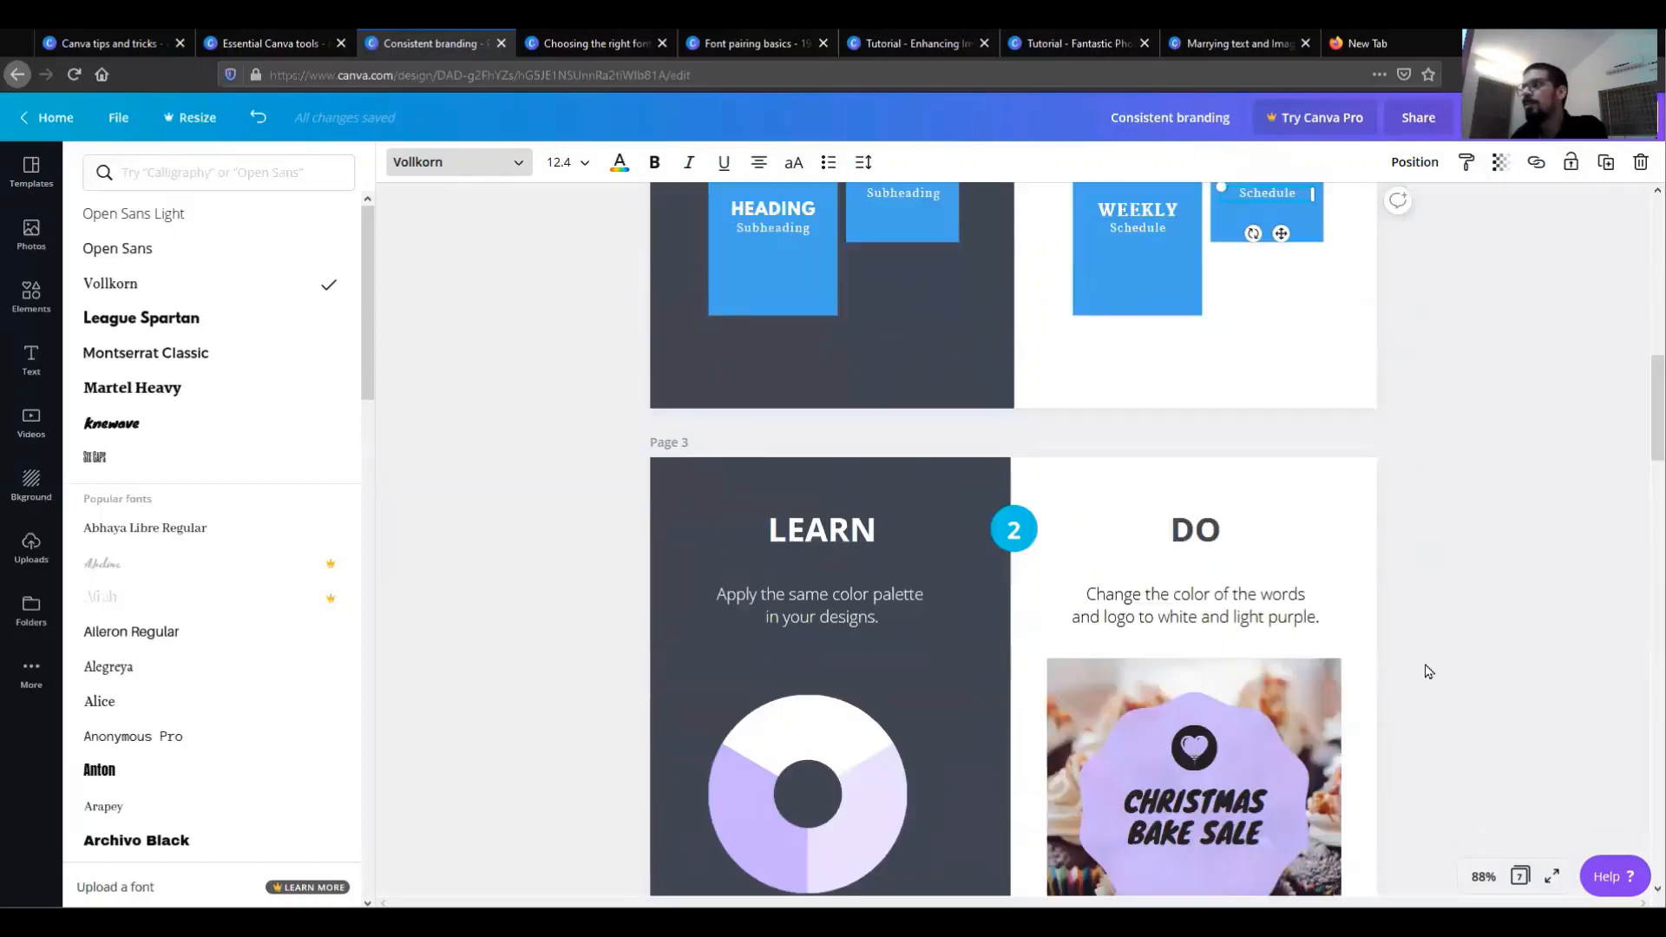
scroll(1429, 671, "down", 2)
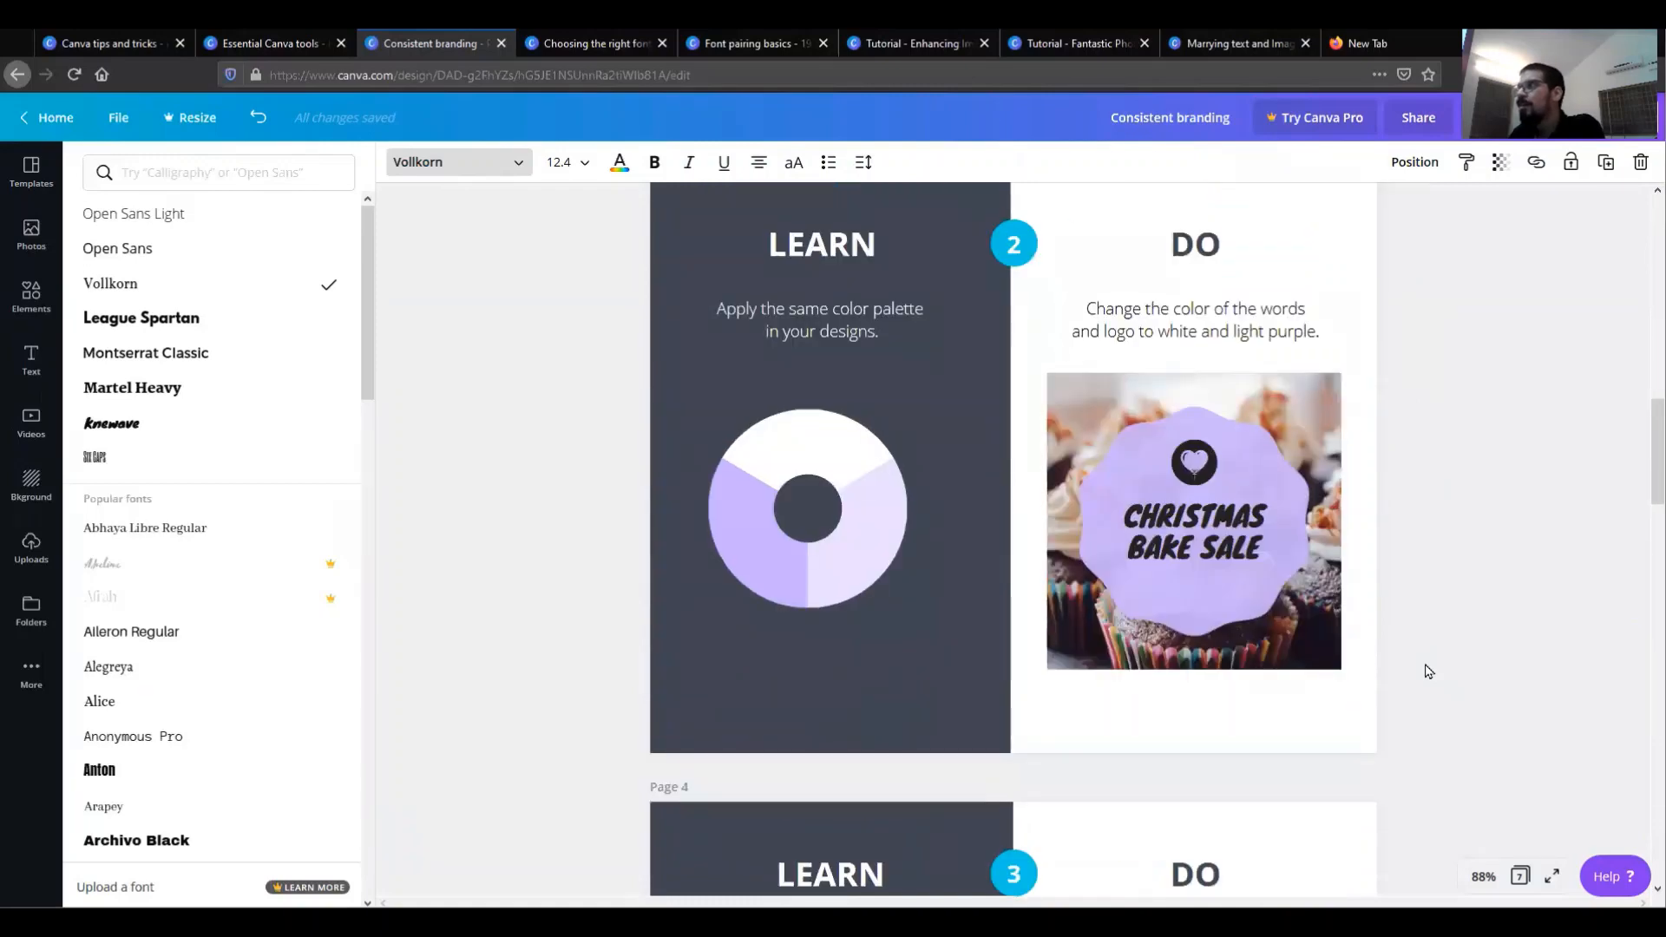
scroll(1424, 674, "up", 1)
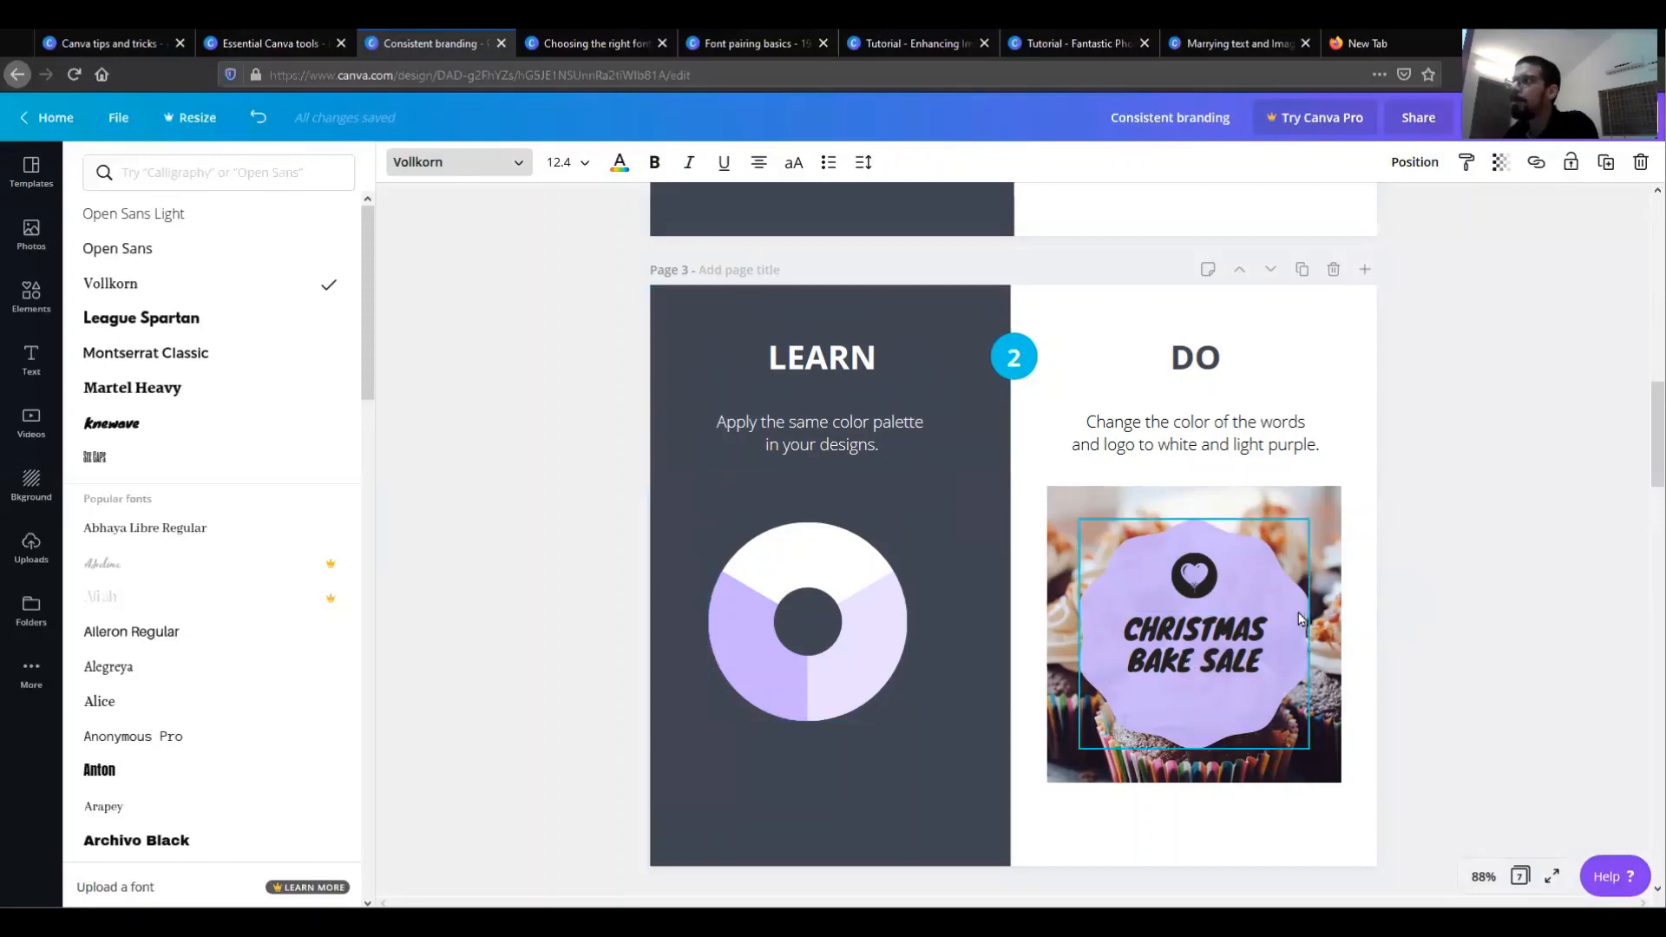
left_click(1210, 656)
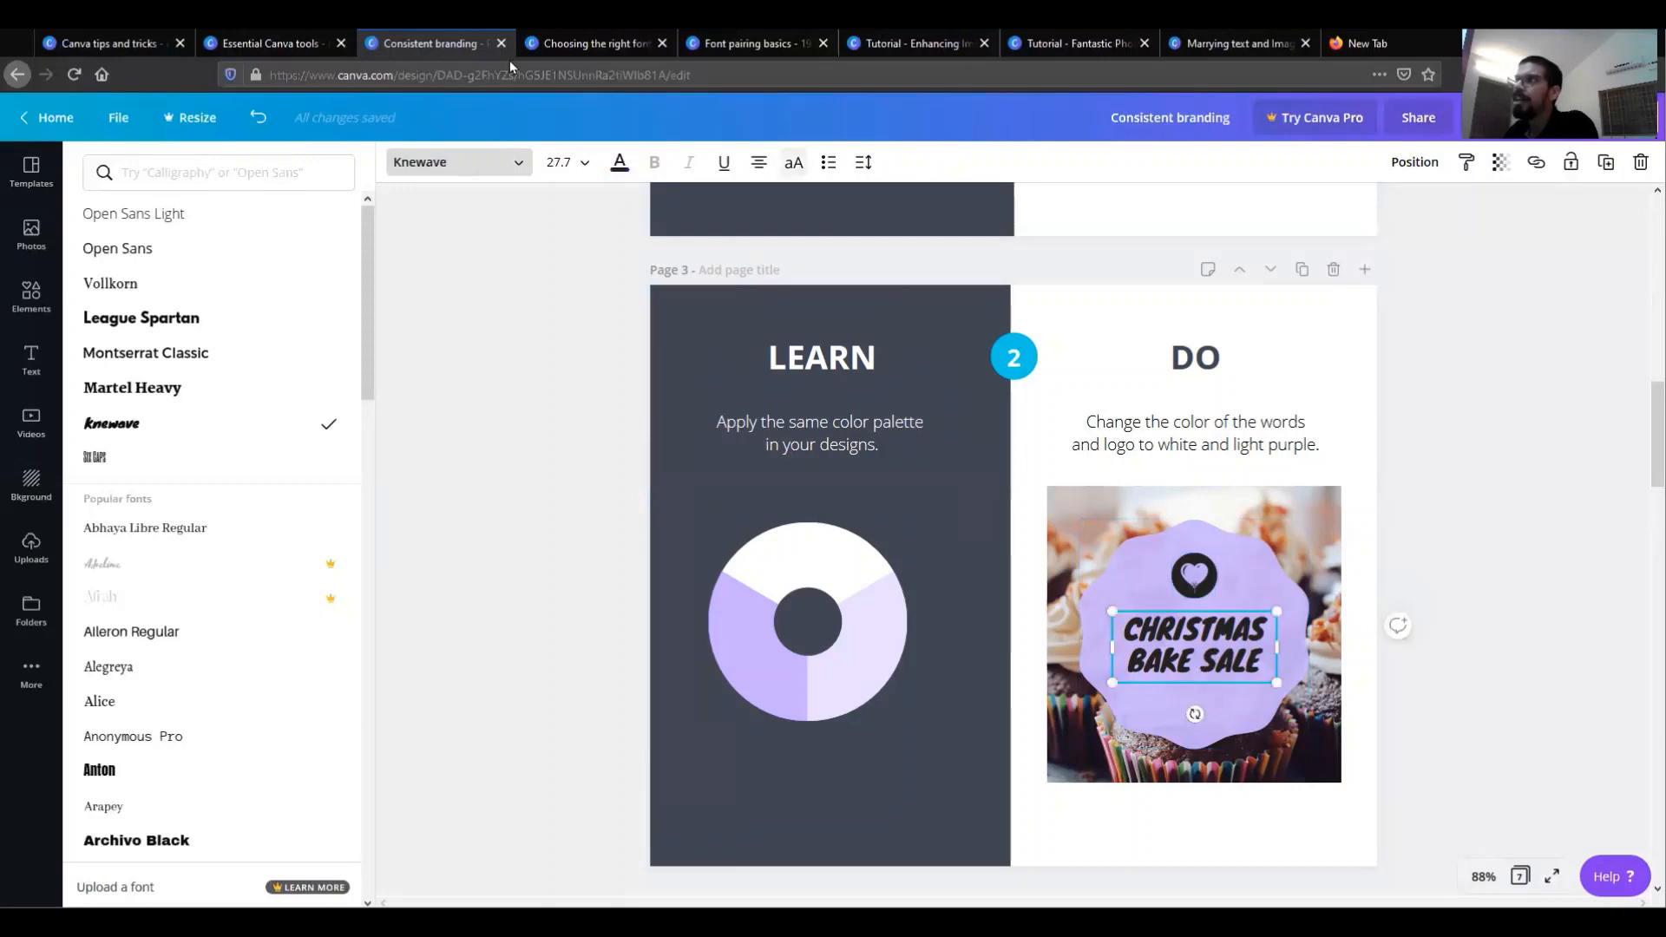
left_click(618, 162)
left_click(329, 506)
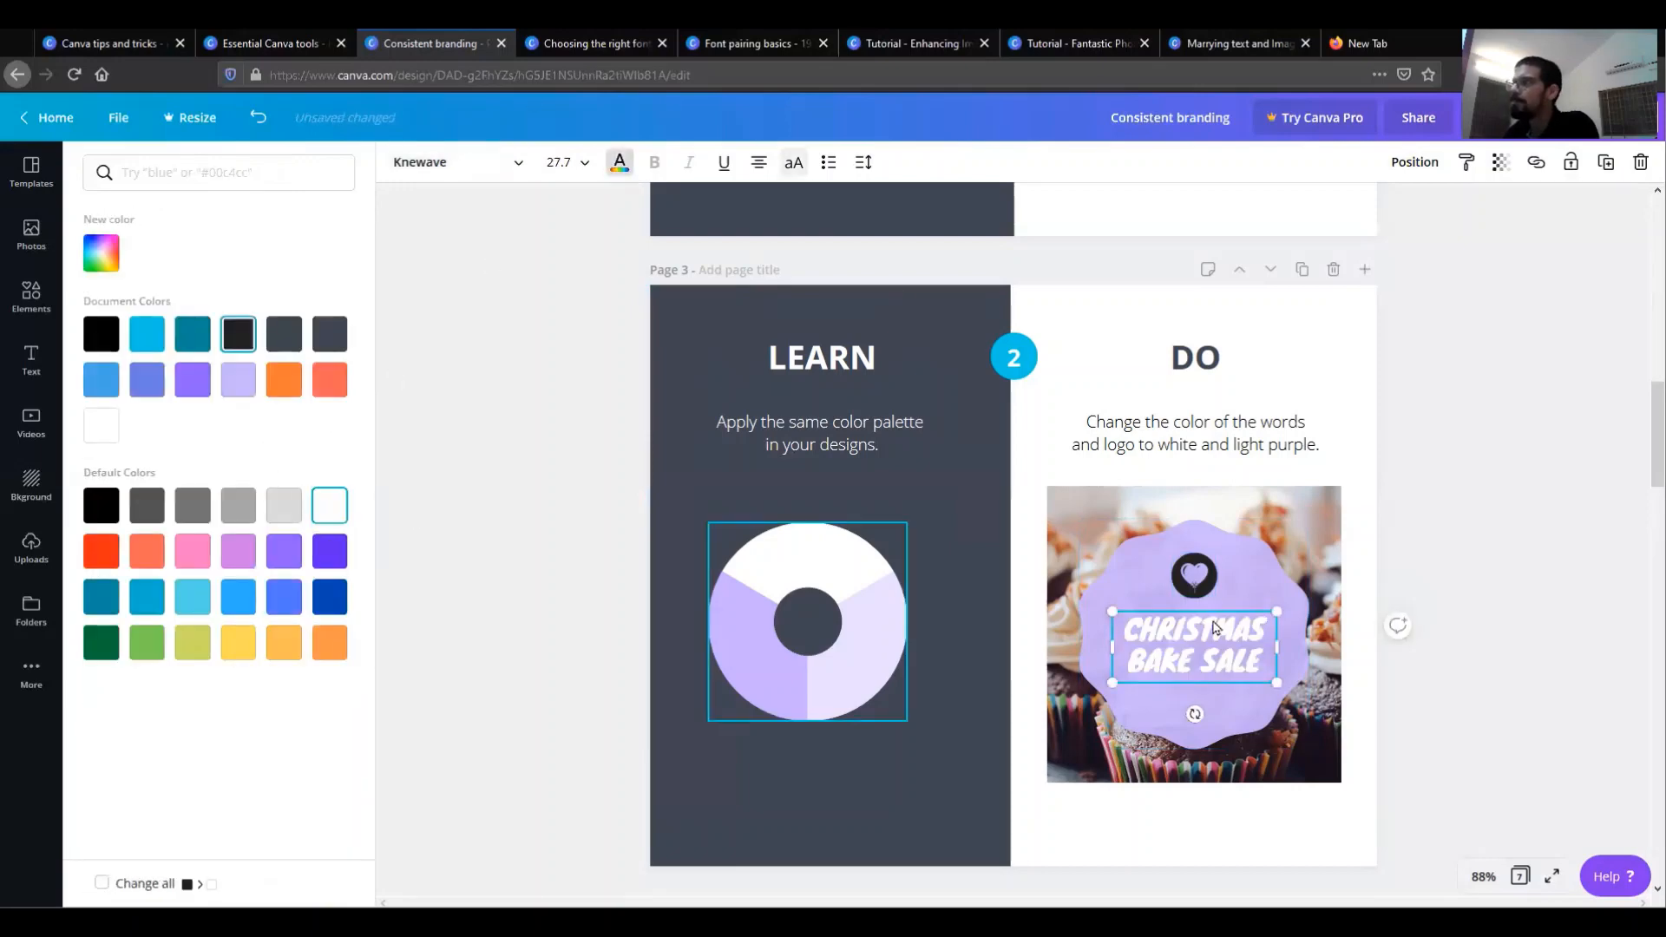
Colour the heart logo above the bake sale text white.
left_click(1214, 594)
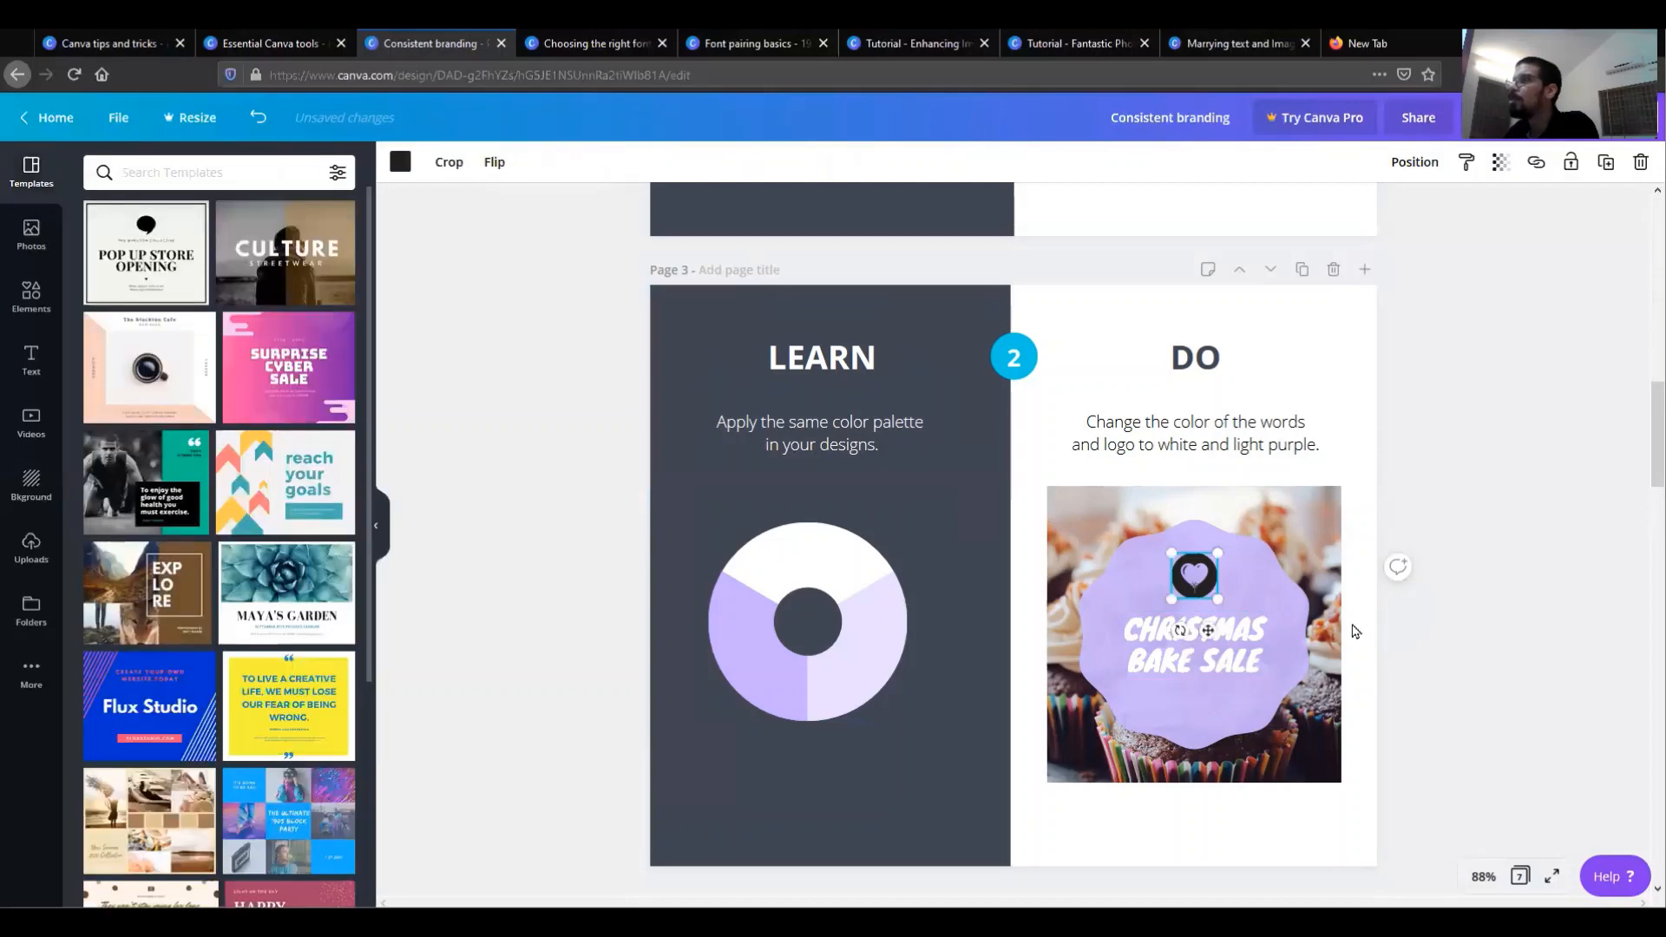
left_click(400, 162)
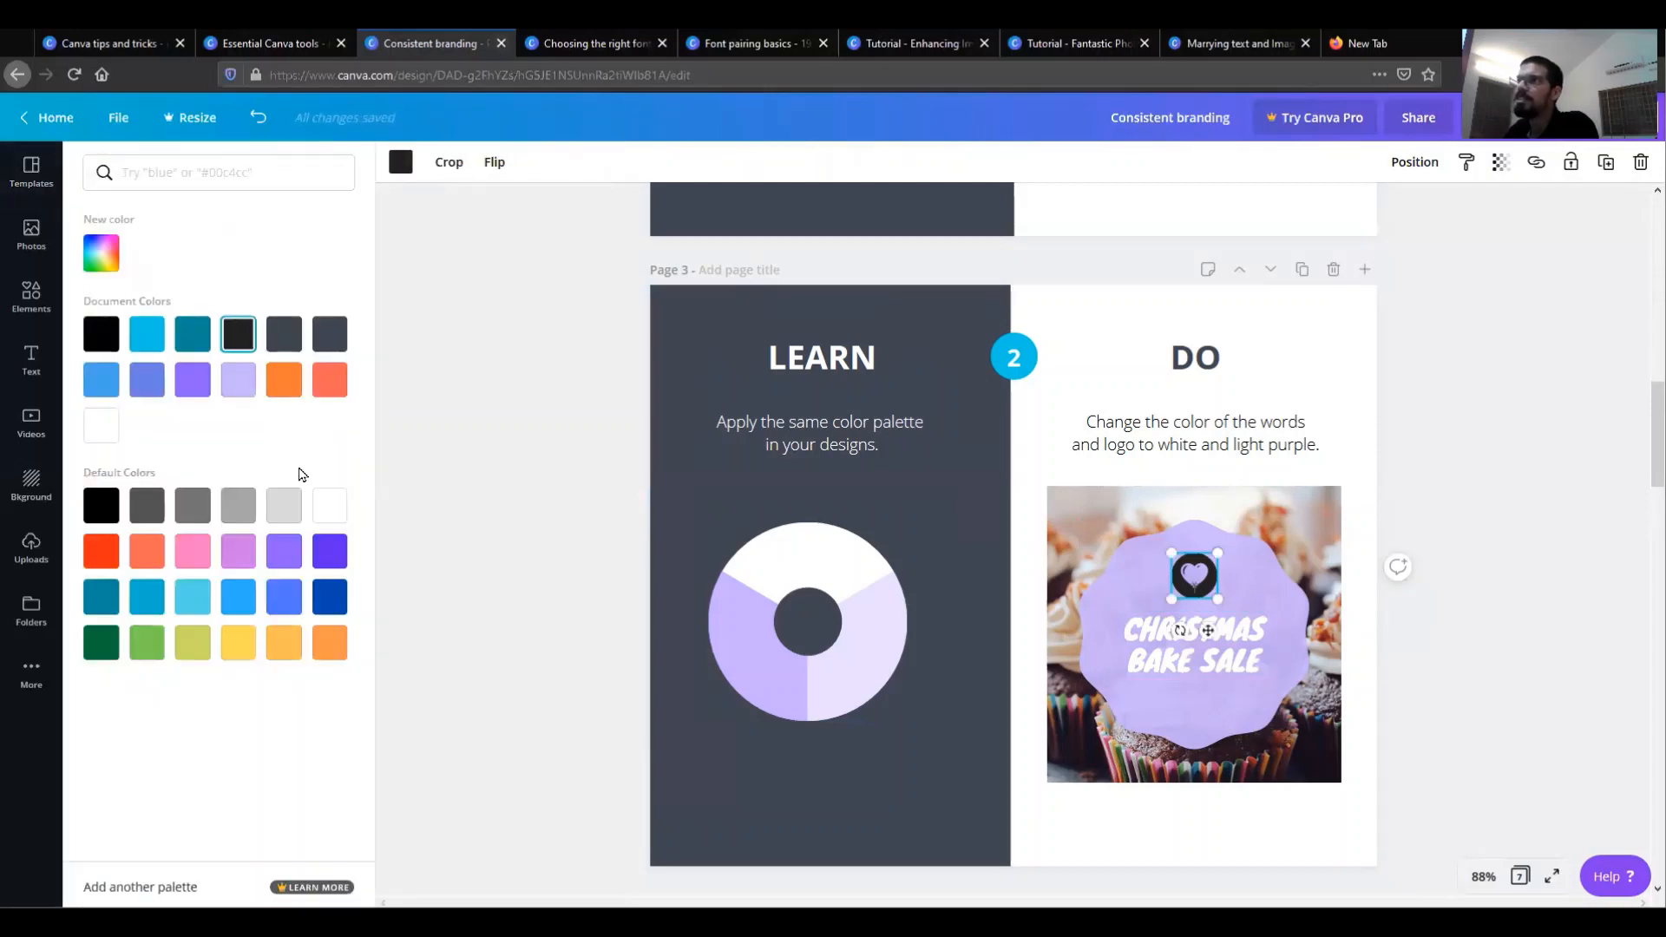
left_click(329, 506)
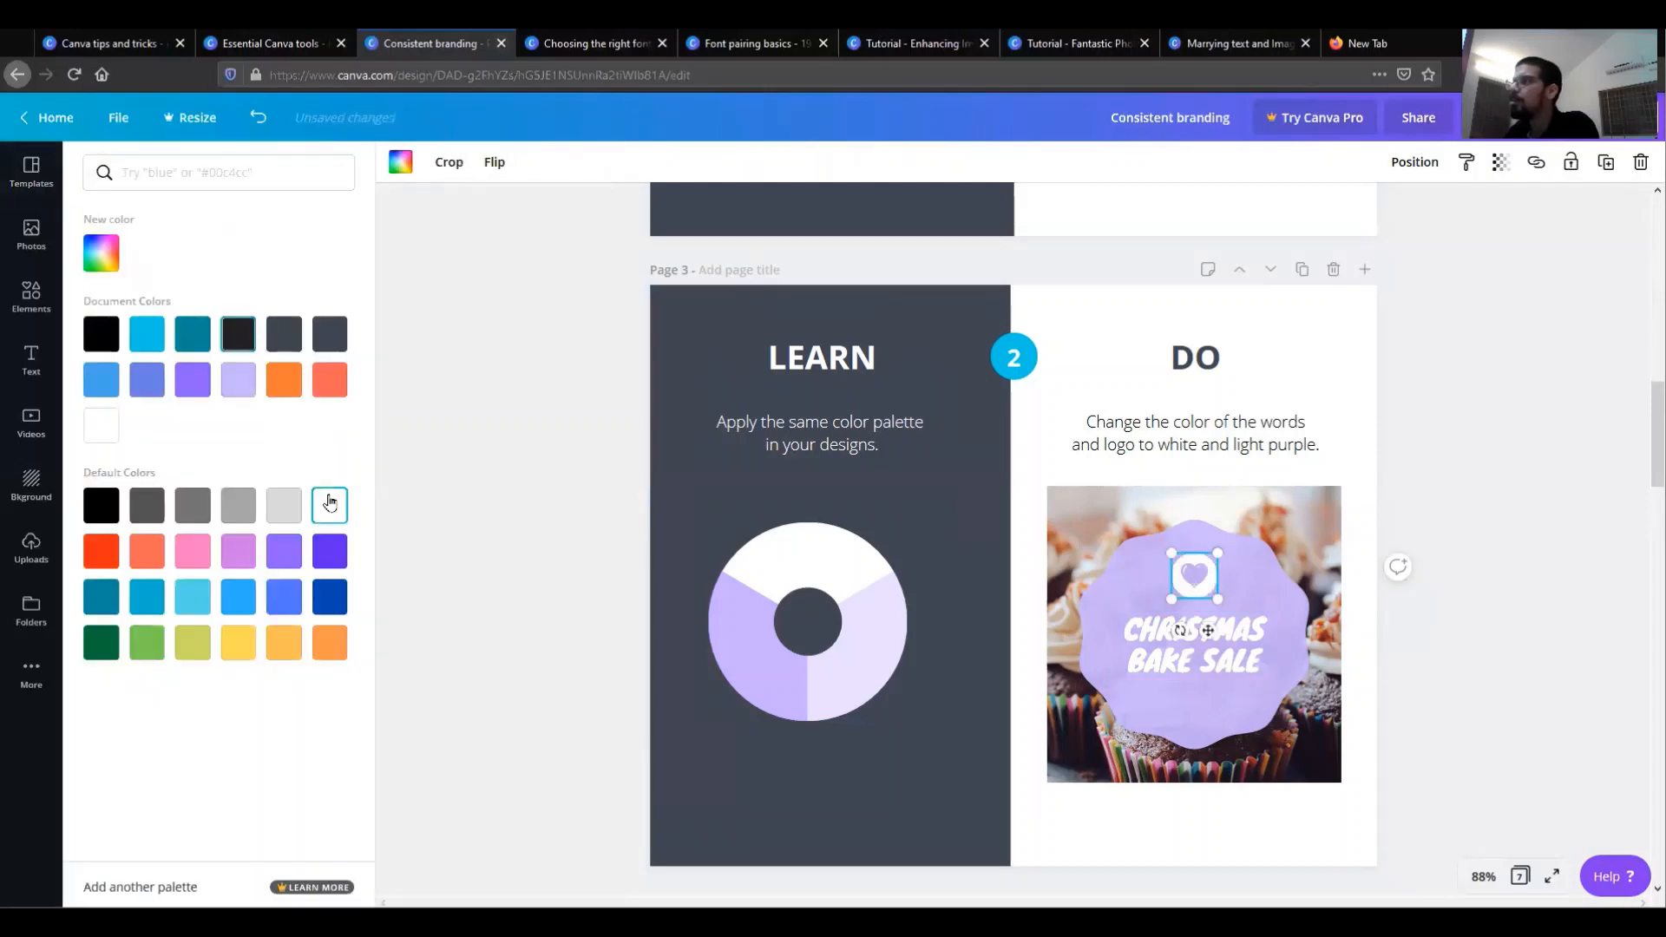
left_click(1477, 512)
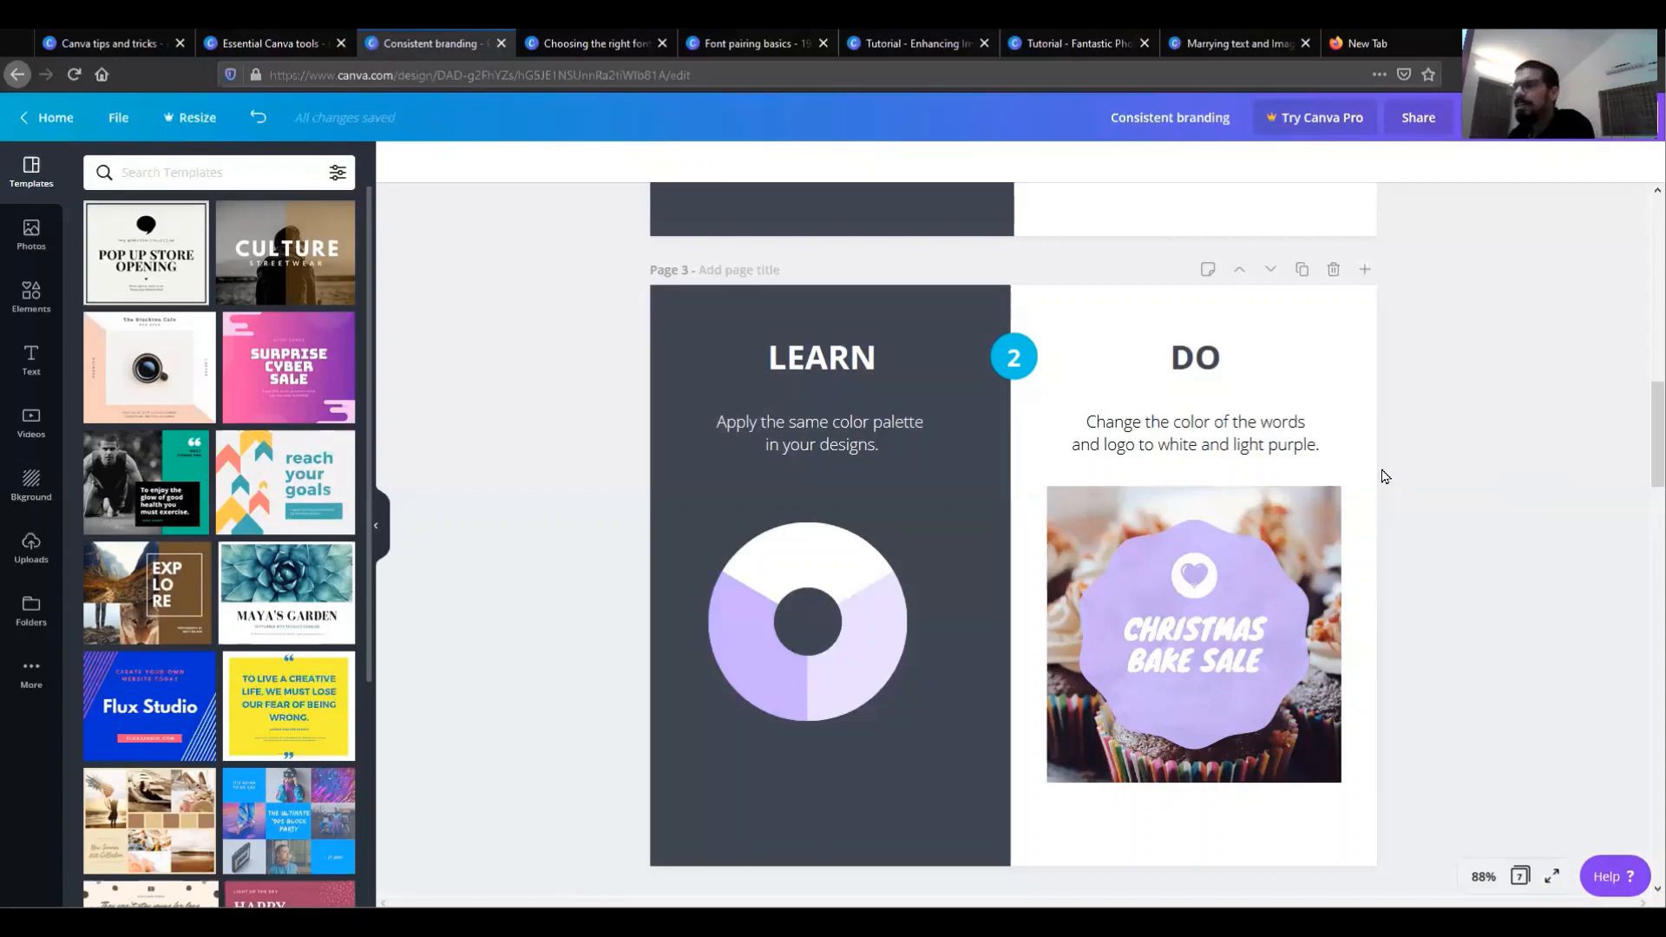
Arrange page 4's DO card like the LAYOUT card, with the "Co." logo above a centred "DESIGN" title and "WORKSHOP" beneath.
scroll(1417, 441, "down", 3)
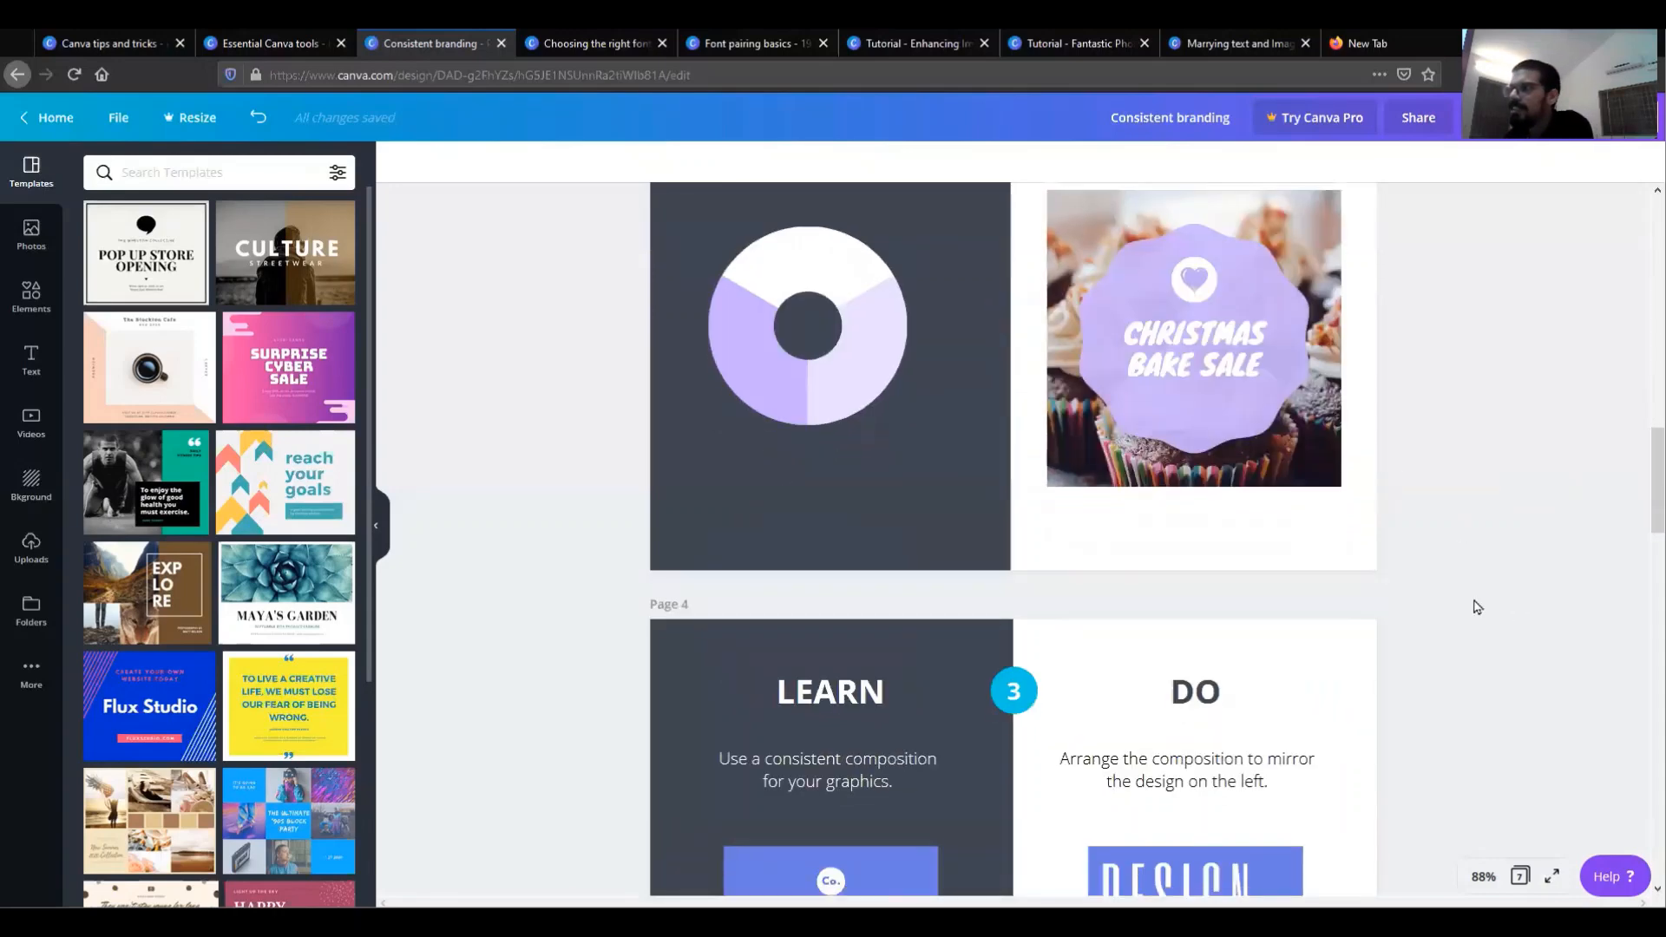
scroll(1476, 602, "down", 5)
scroll(1497, 538, "up", 2)
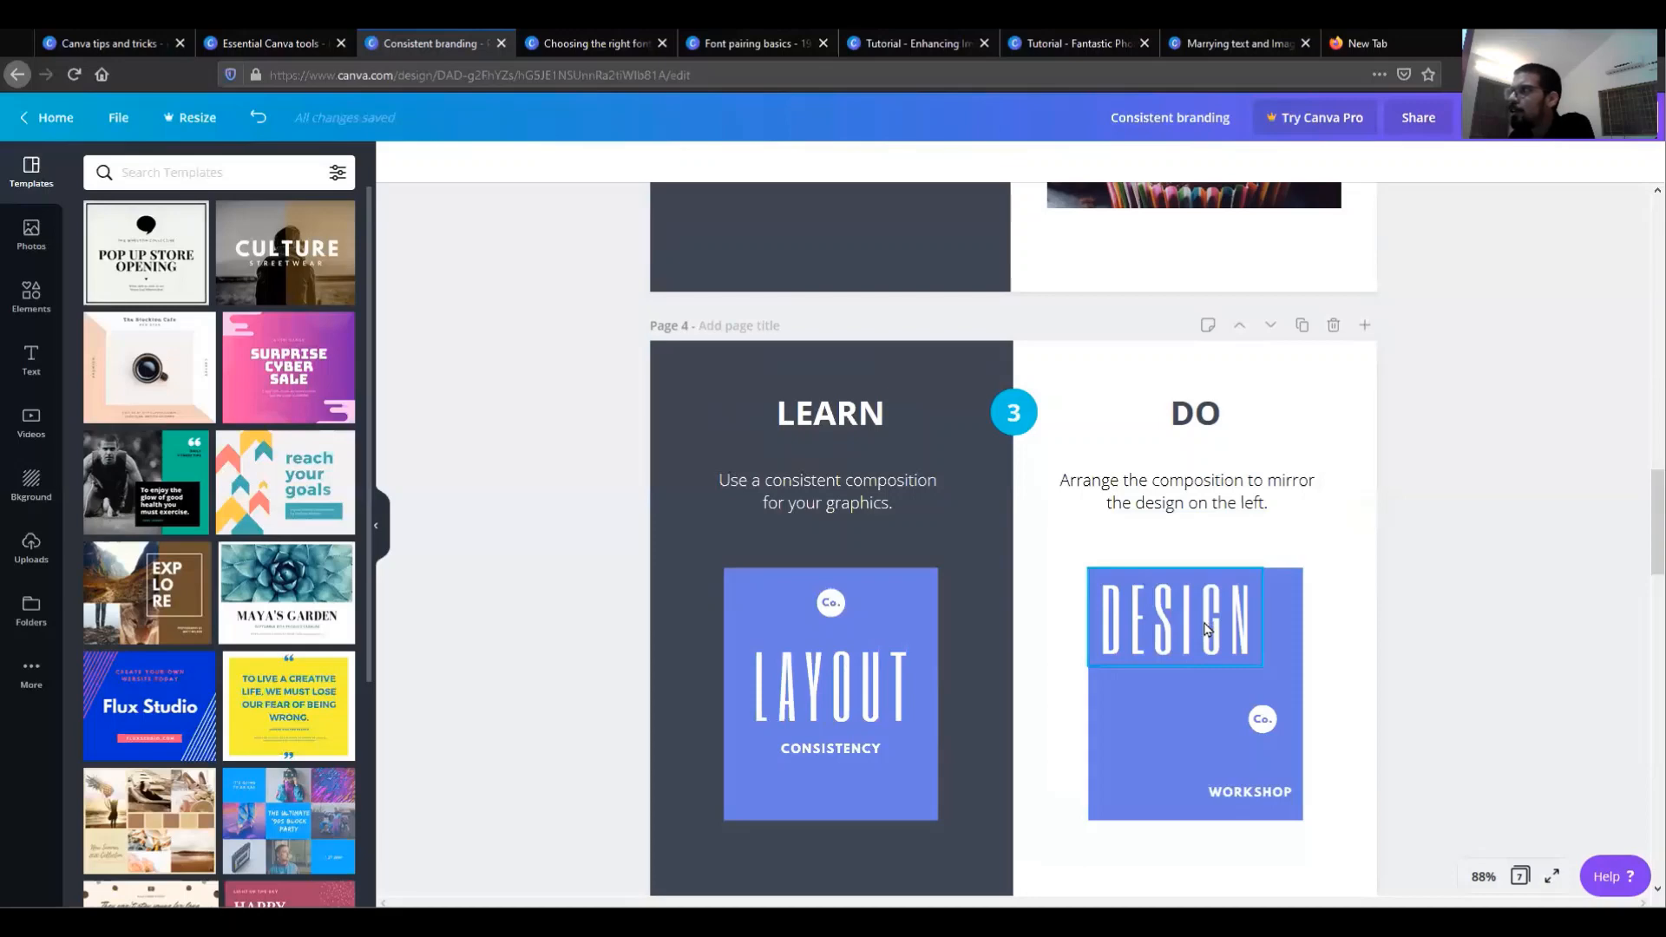
mouse_move(1209, 623)
left_mouse_down()
mouse_move(1236, 704)
mouse_move(1247, 685)
mouse_move(1195, 603)
left_mouse_up()
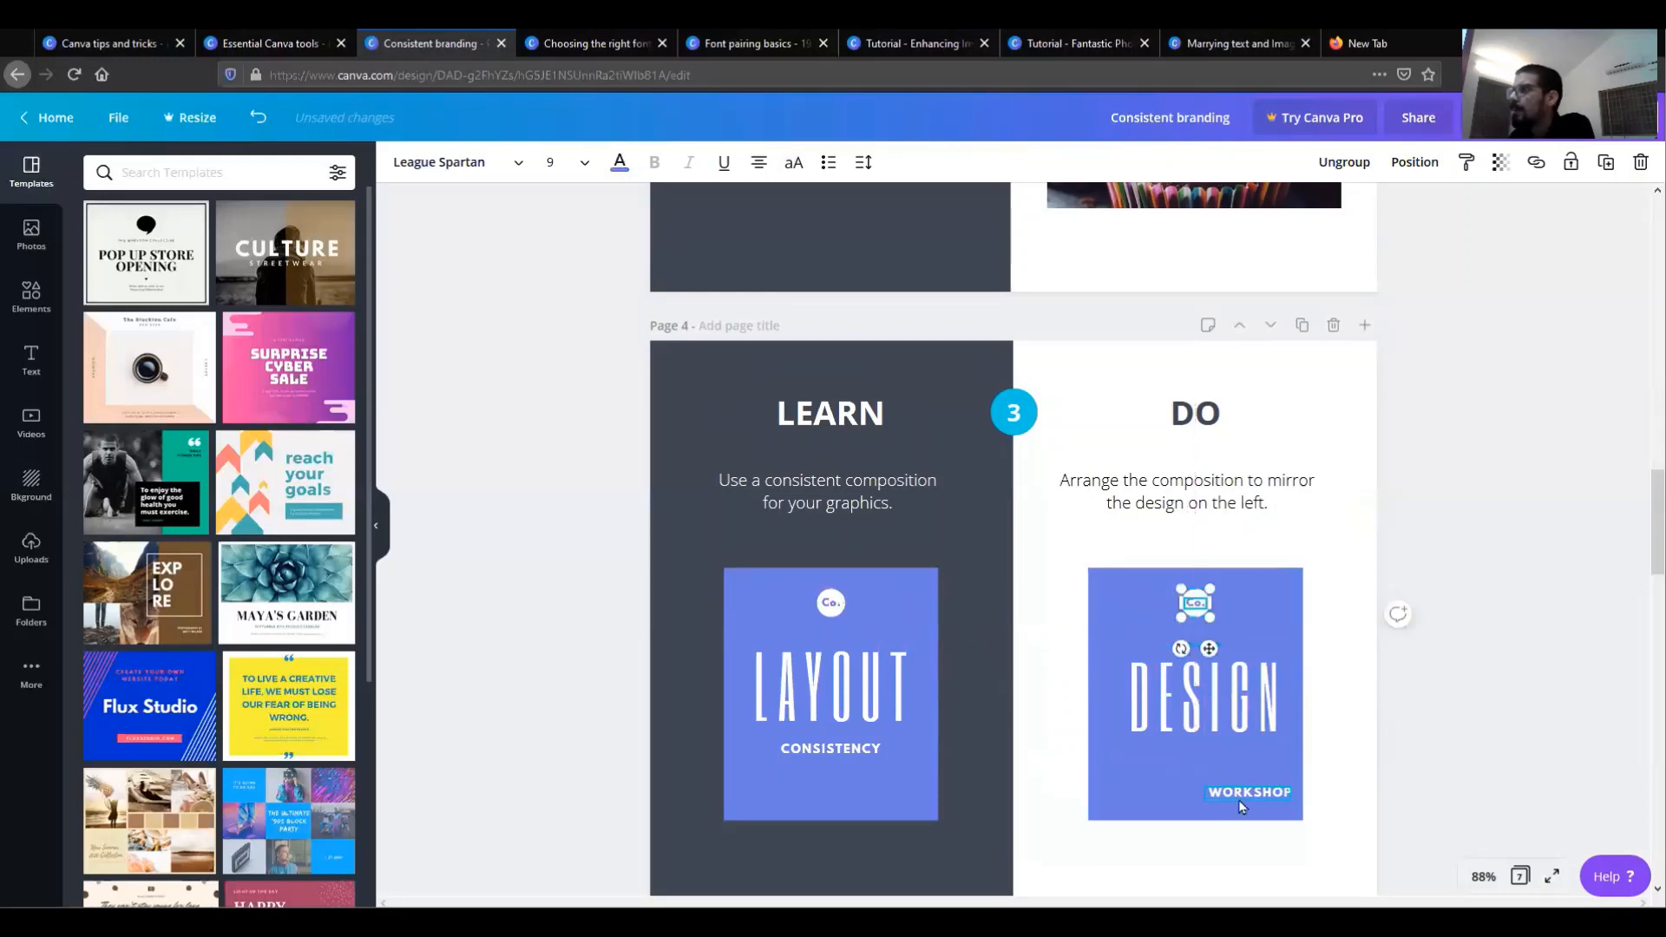
left_click_drag(1257, 796, 1204, 746)
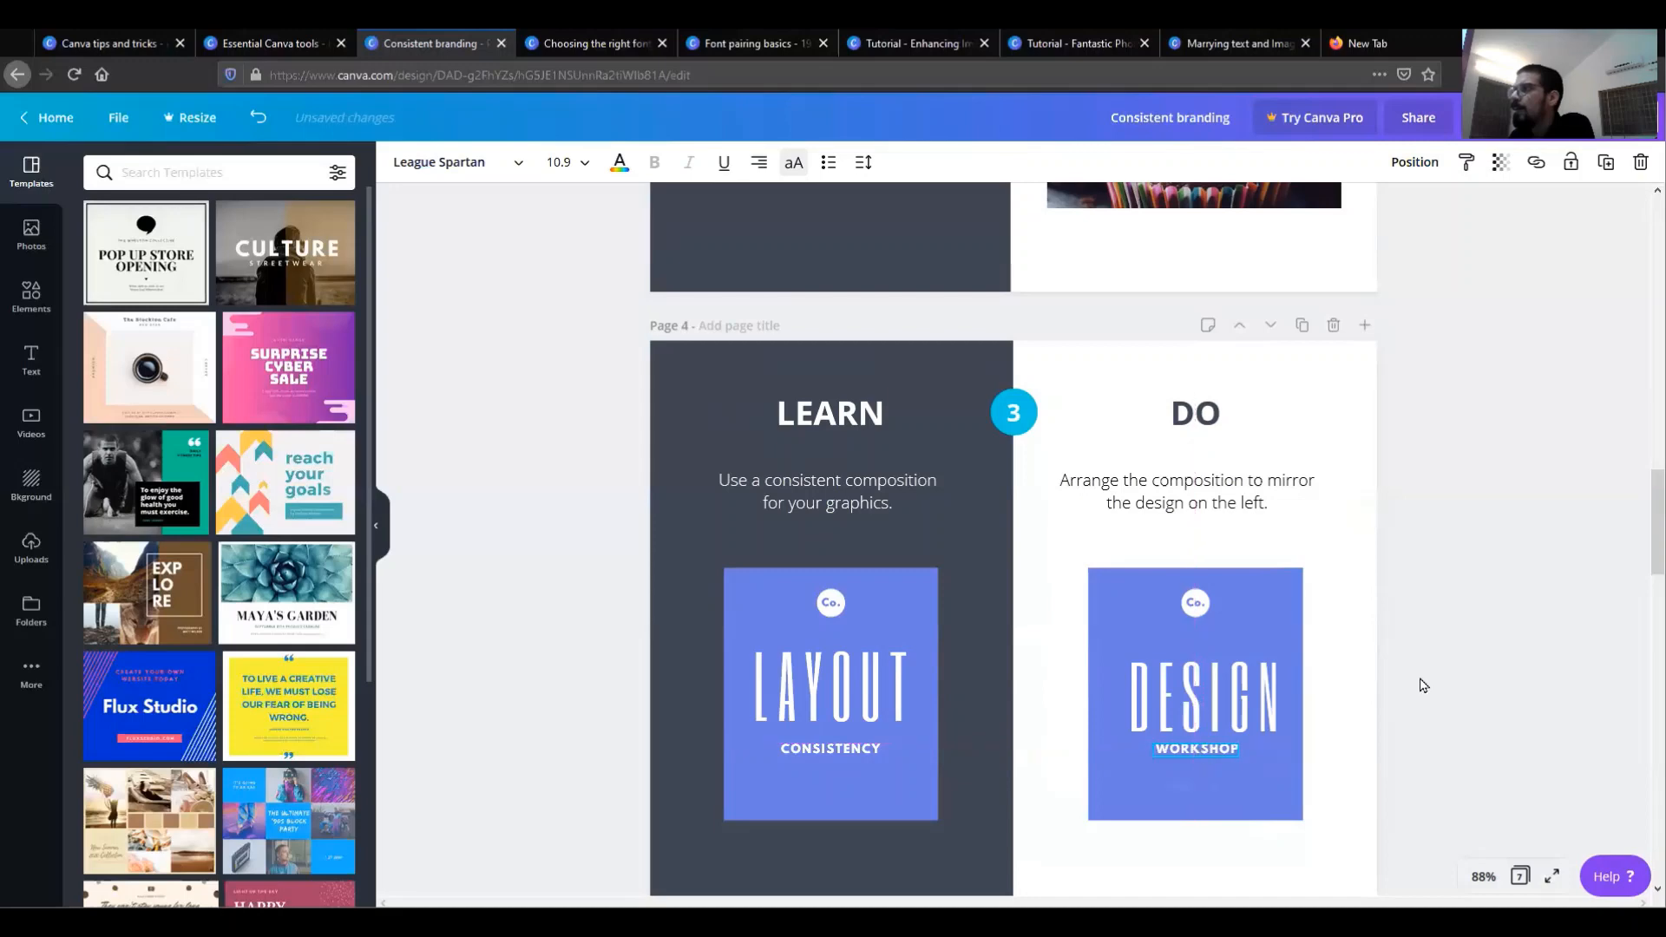
left_click(1465, 660)
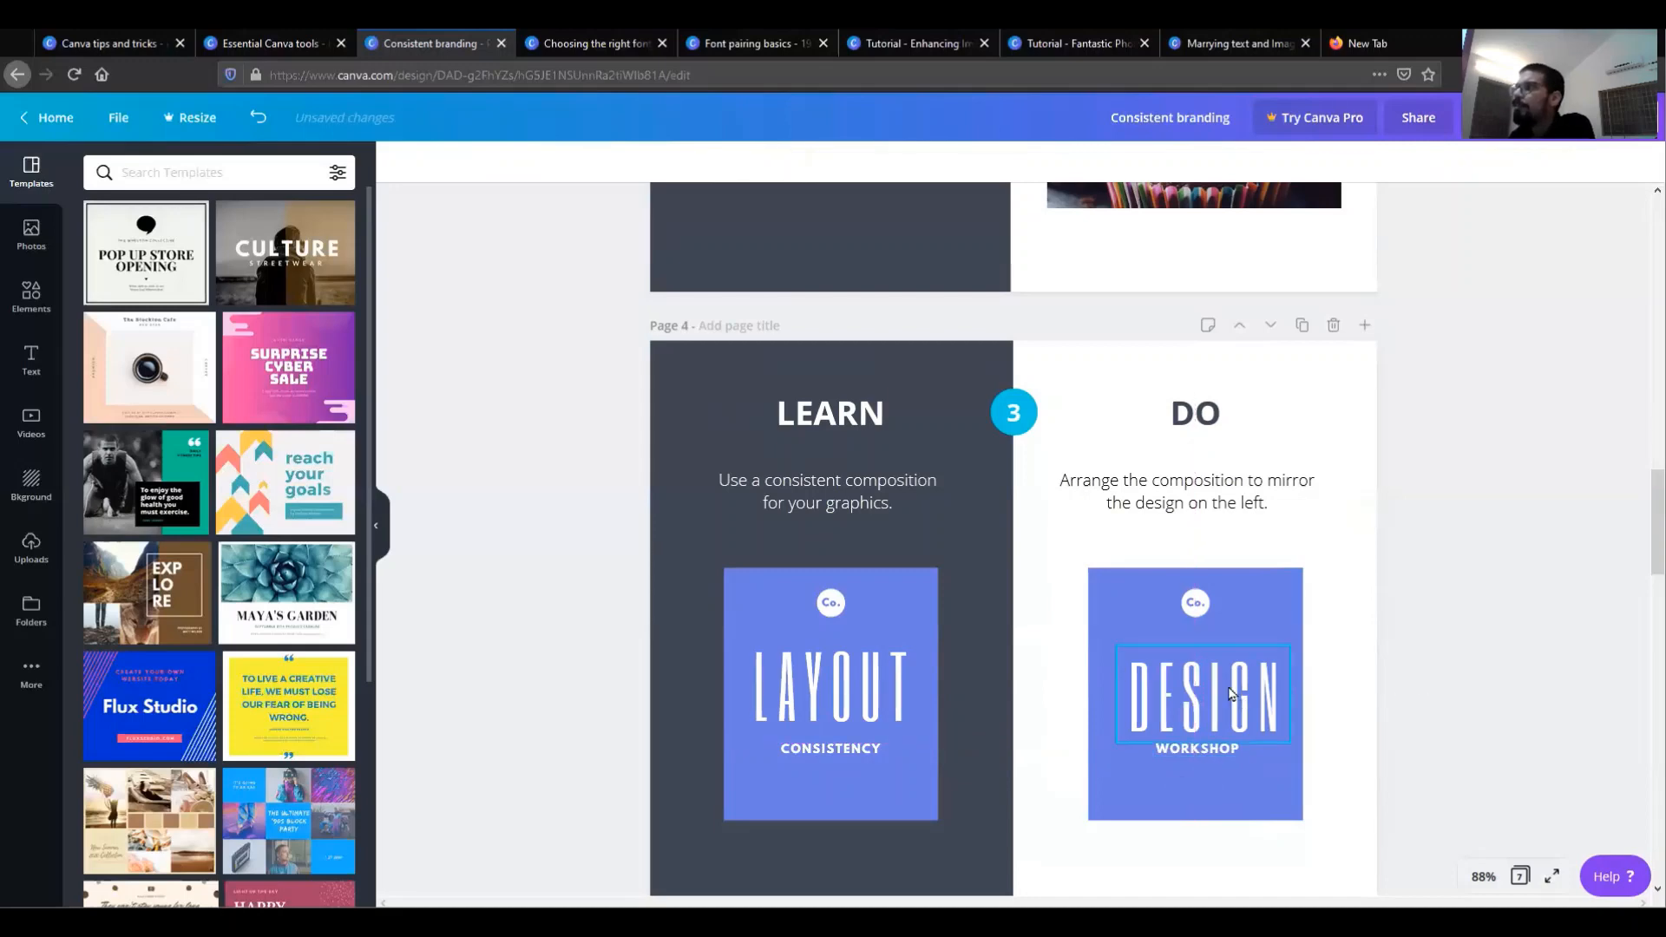
left_click_drag(1218, 687, 1211, 687)
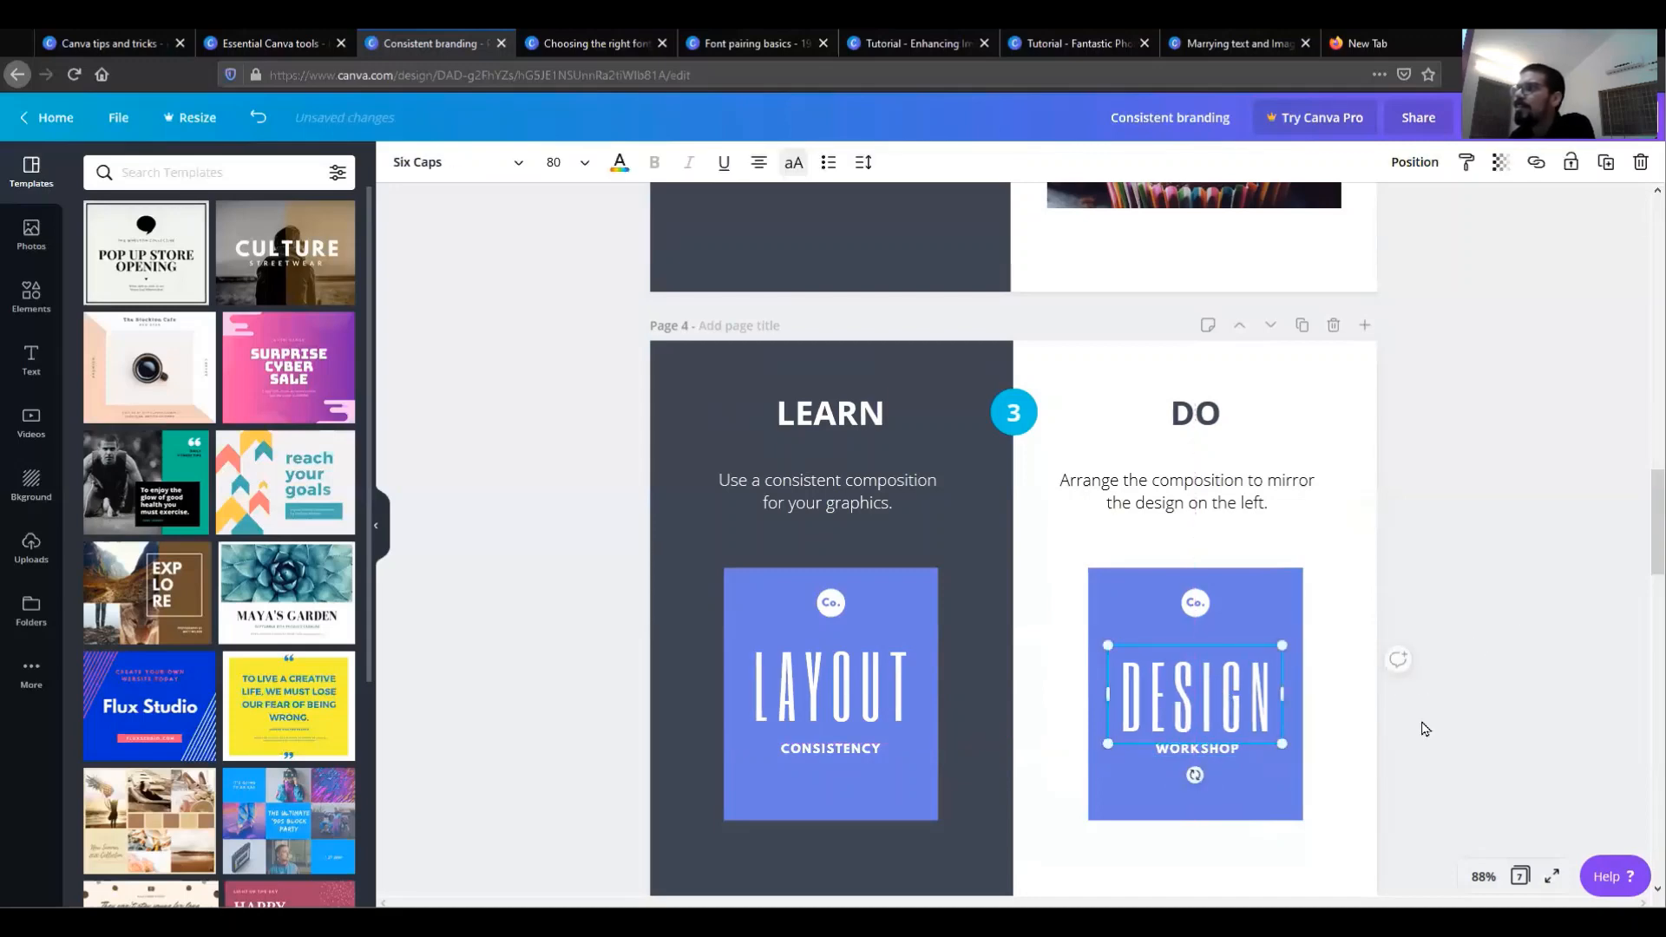
left_click(1389, 716)
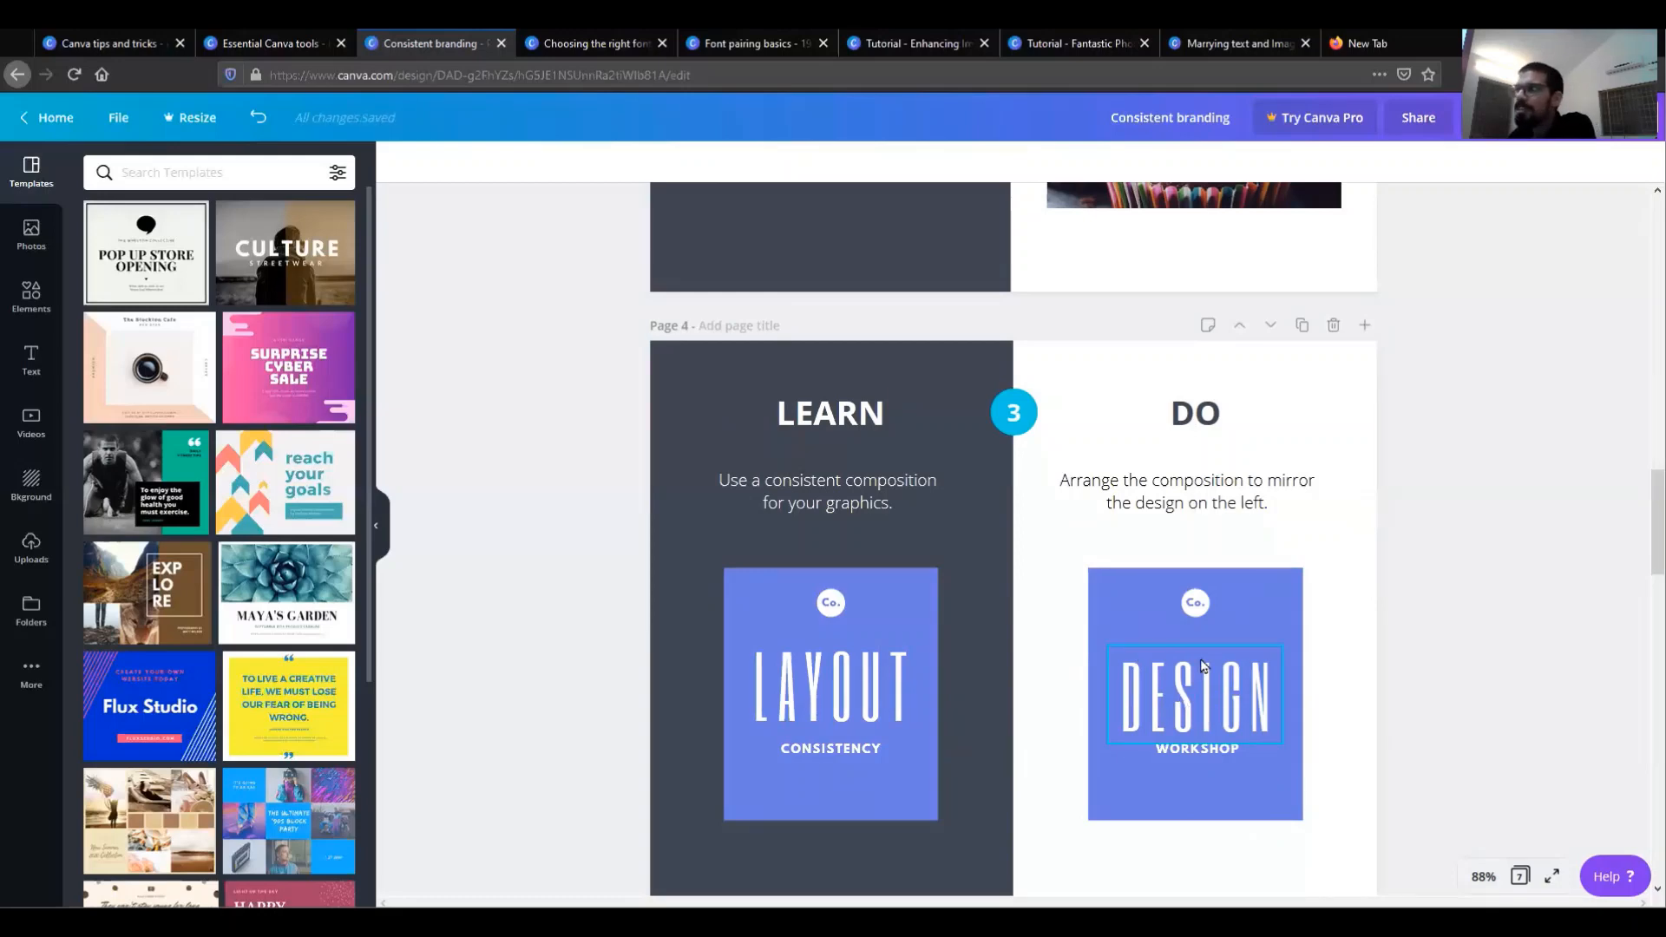
Apply the Solar filter at intensity 10 to the DO photo of the seated woman on page 5.
scroll(1204, 665, "down", 2)
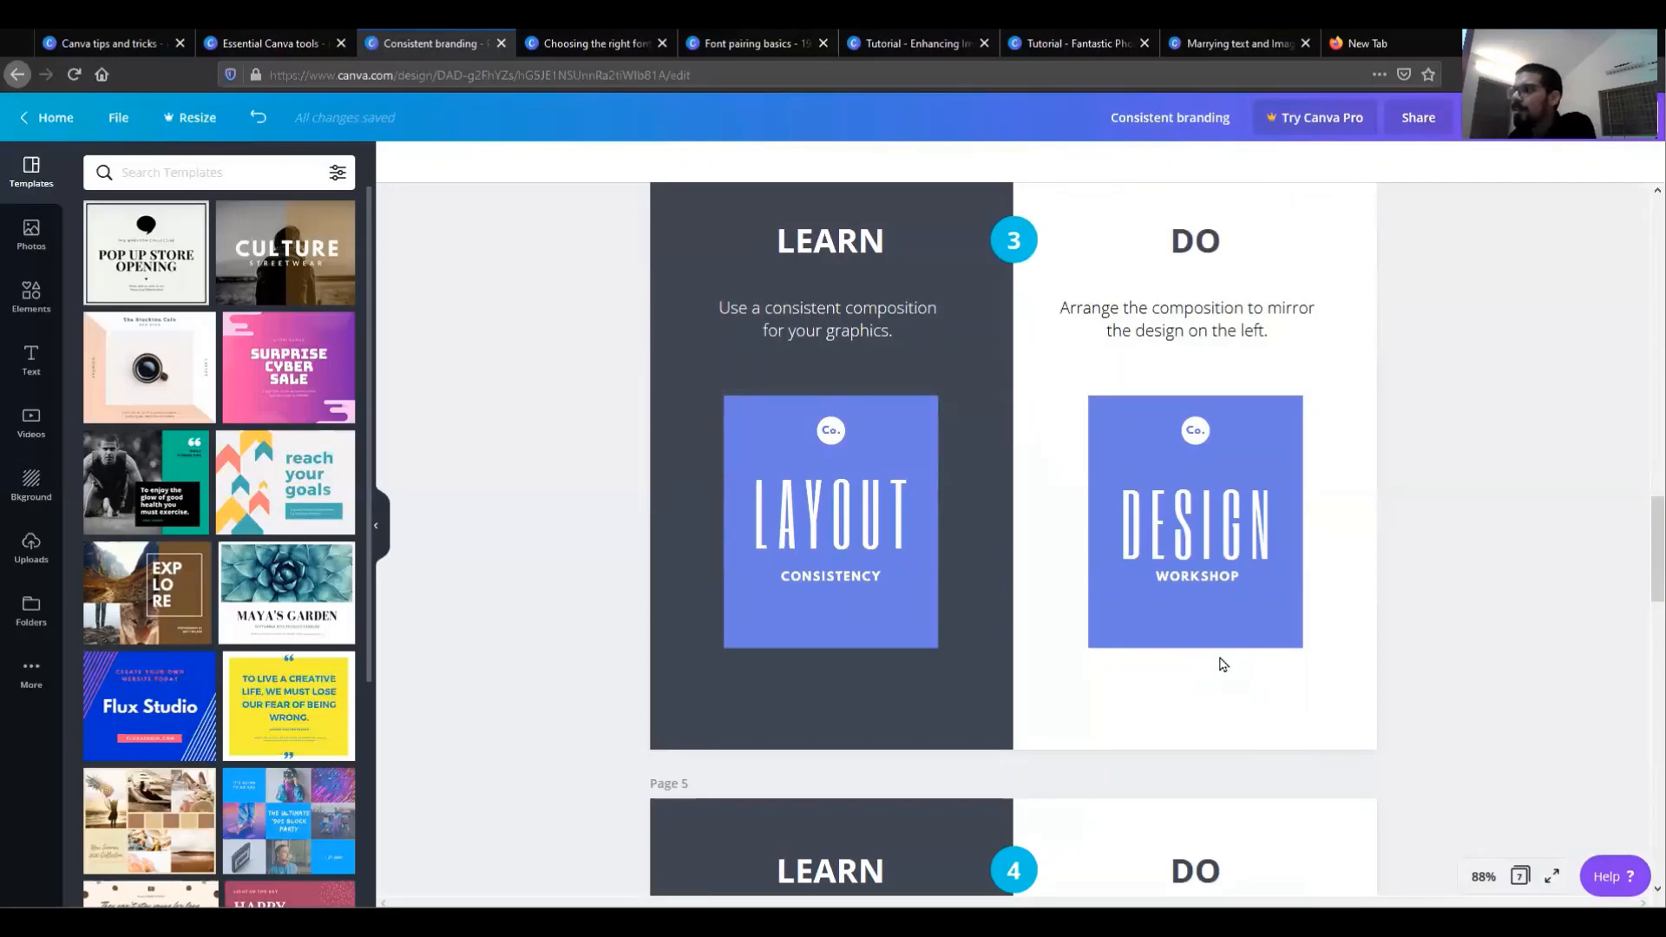
scroll(1204, 665, "down", 5)
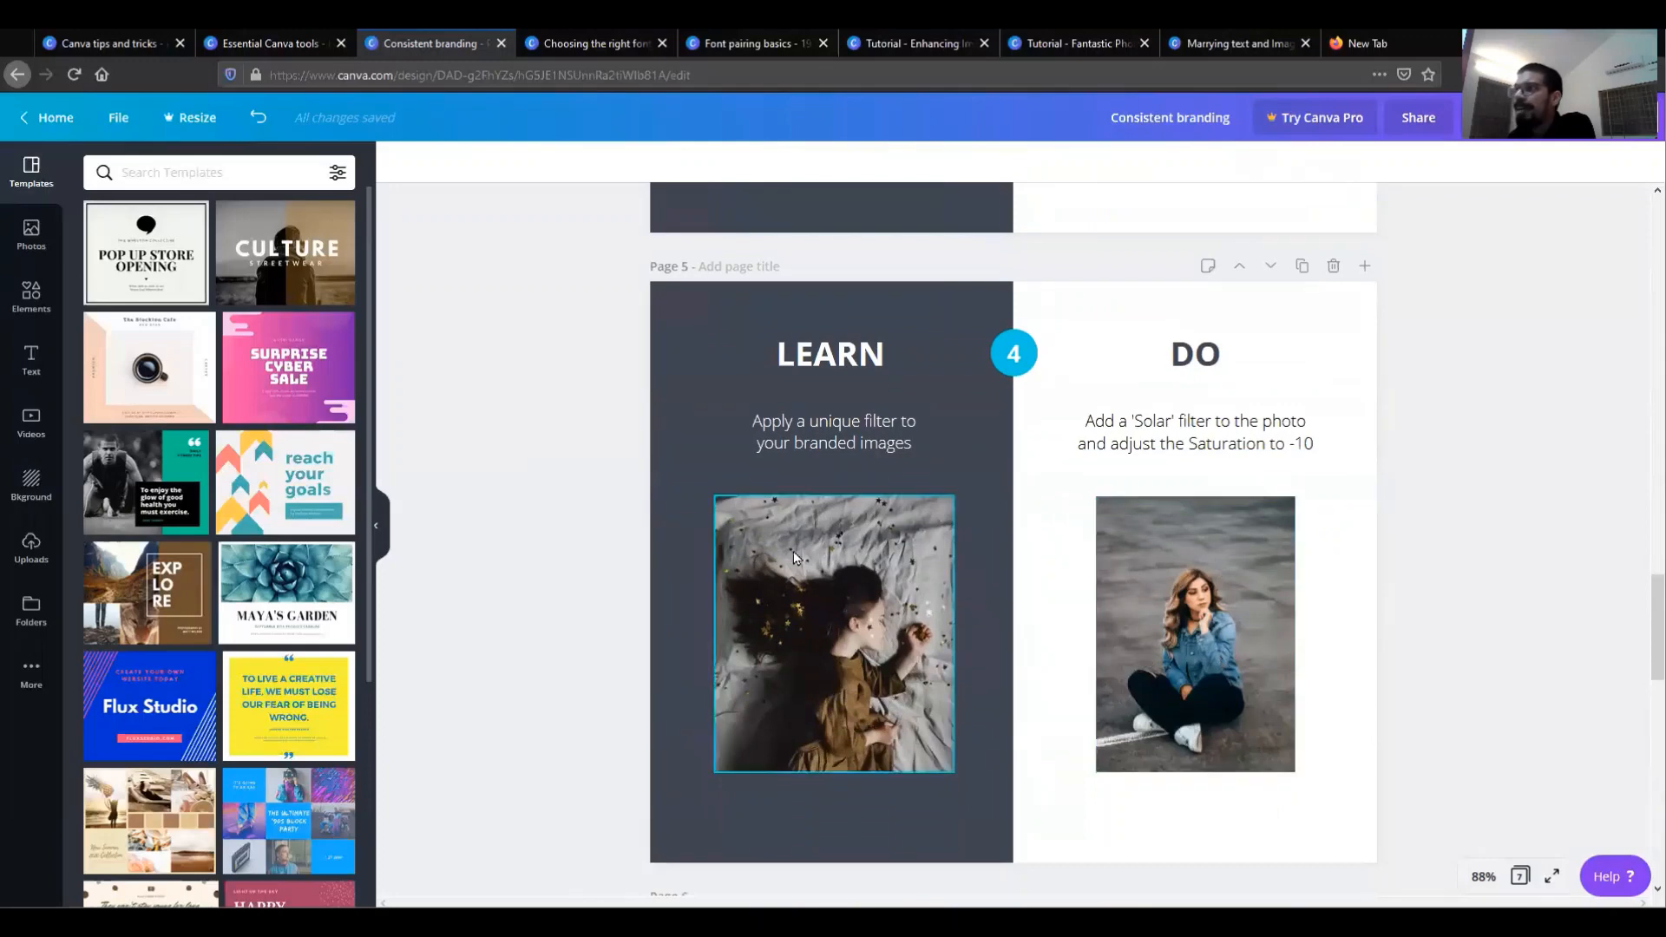
left_click(1191, 594)
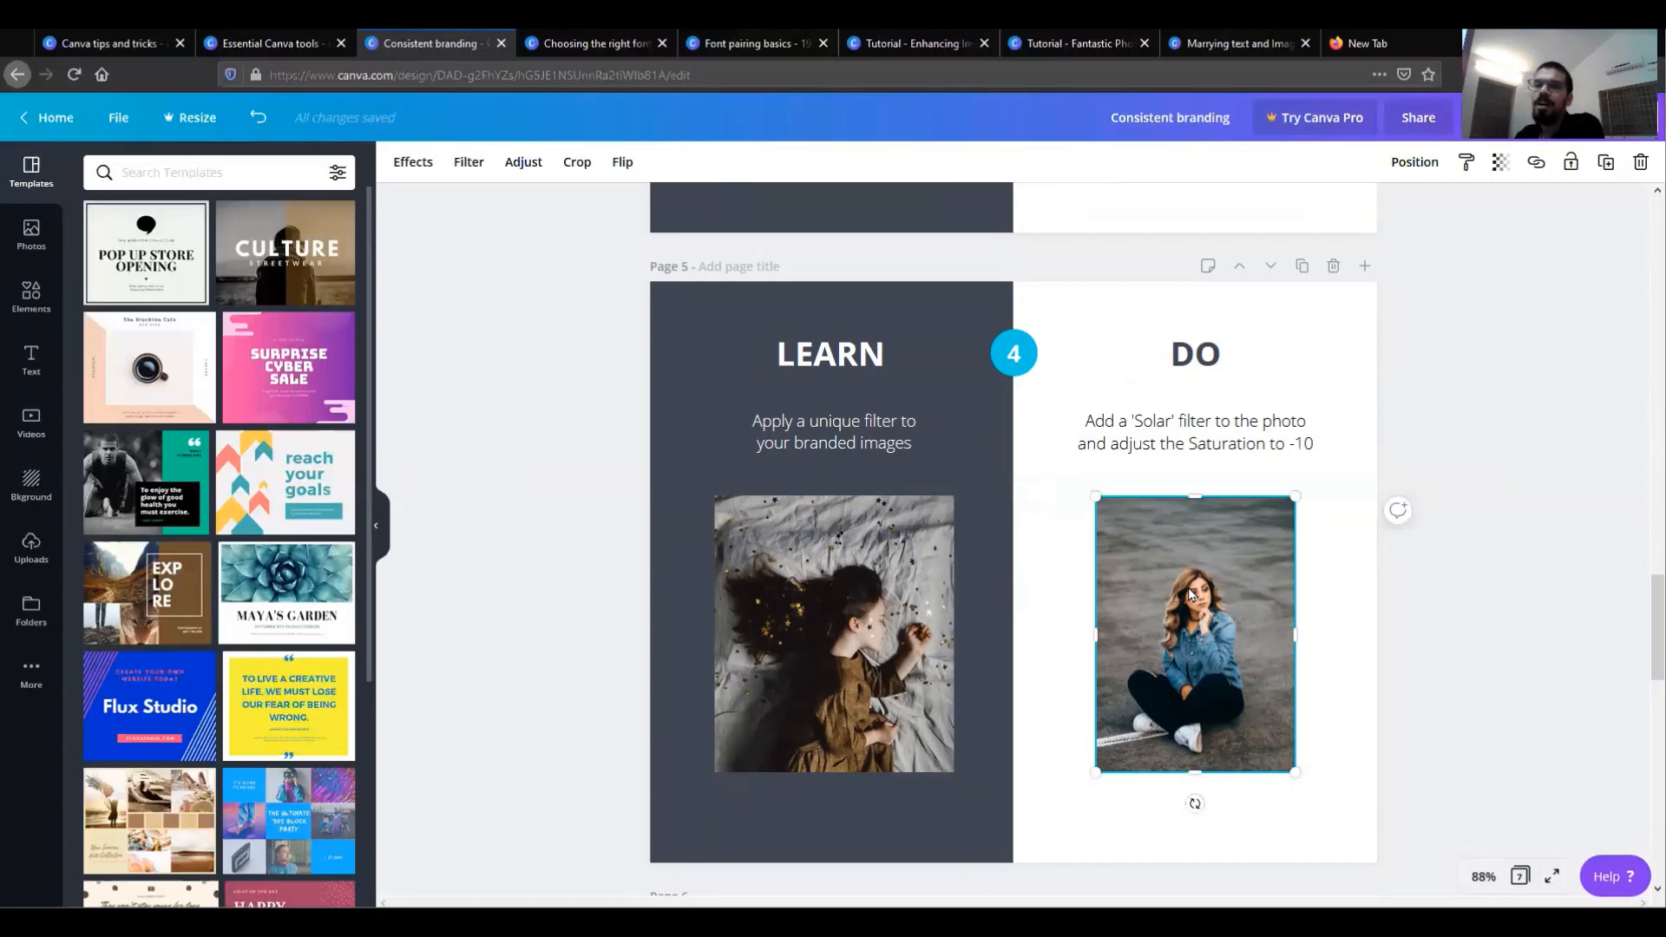
left_click(473, 161)
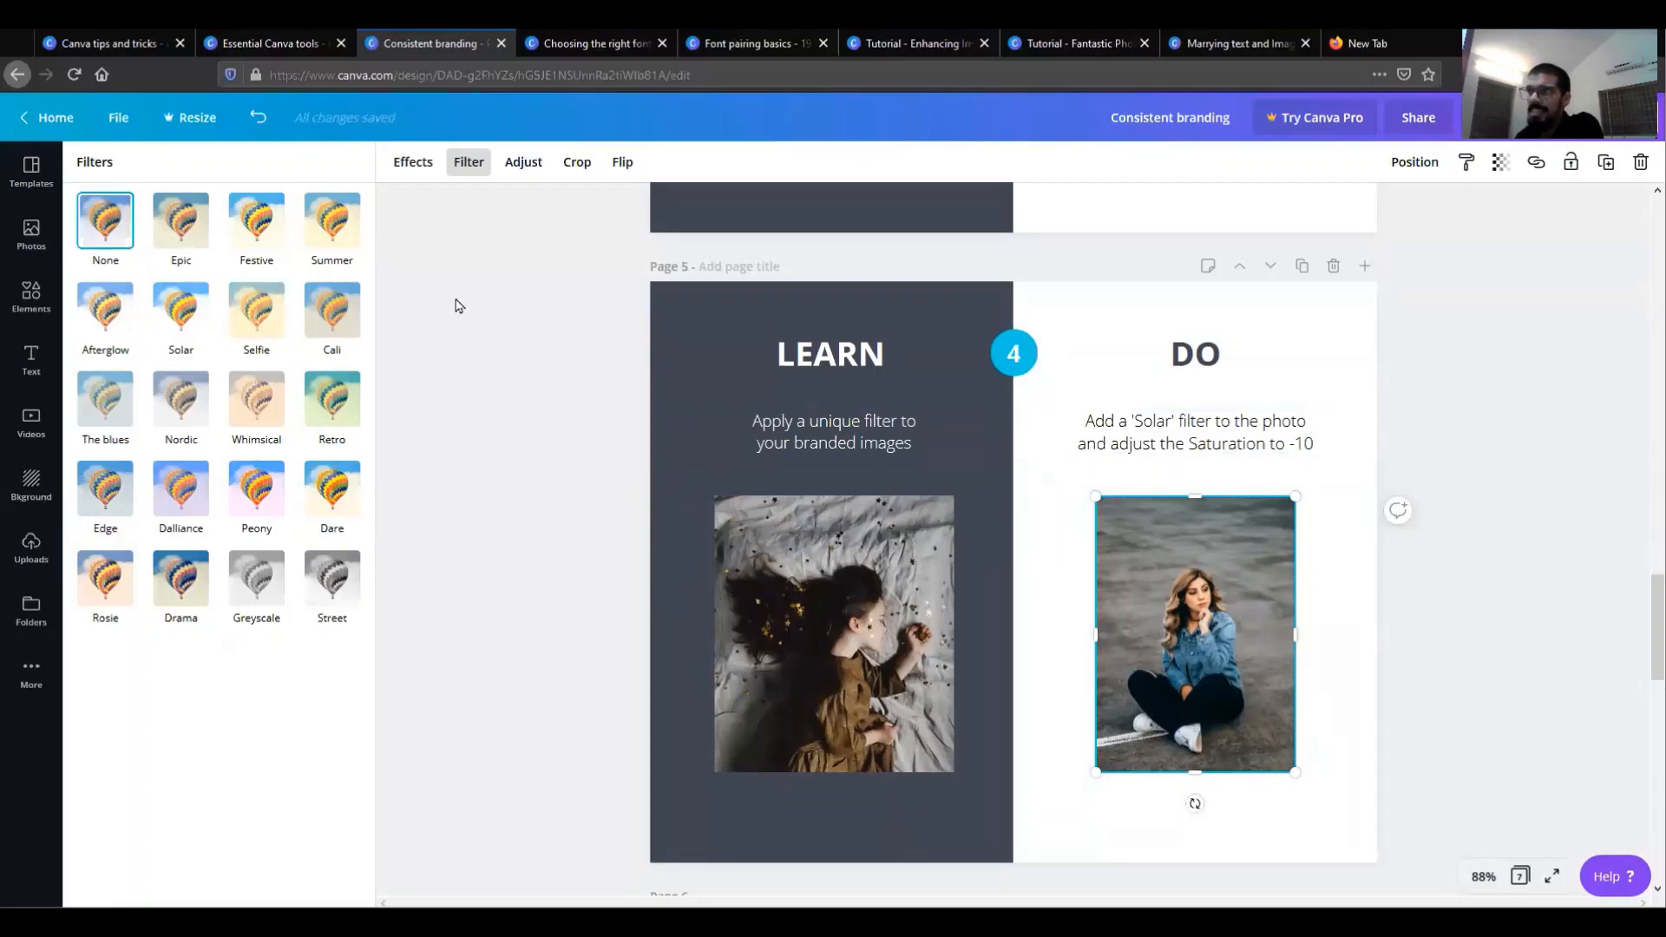
left_click(199, 311)
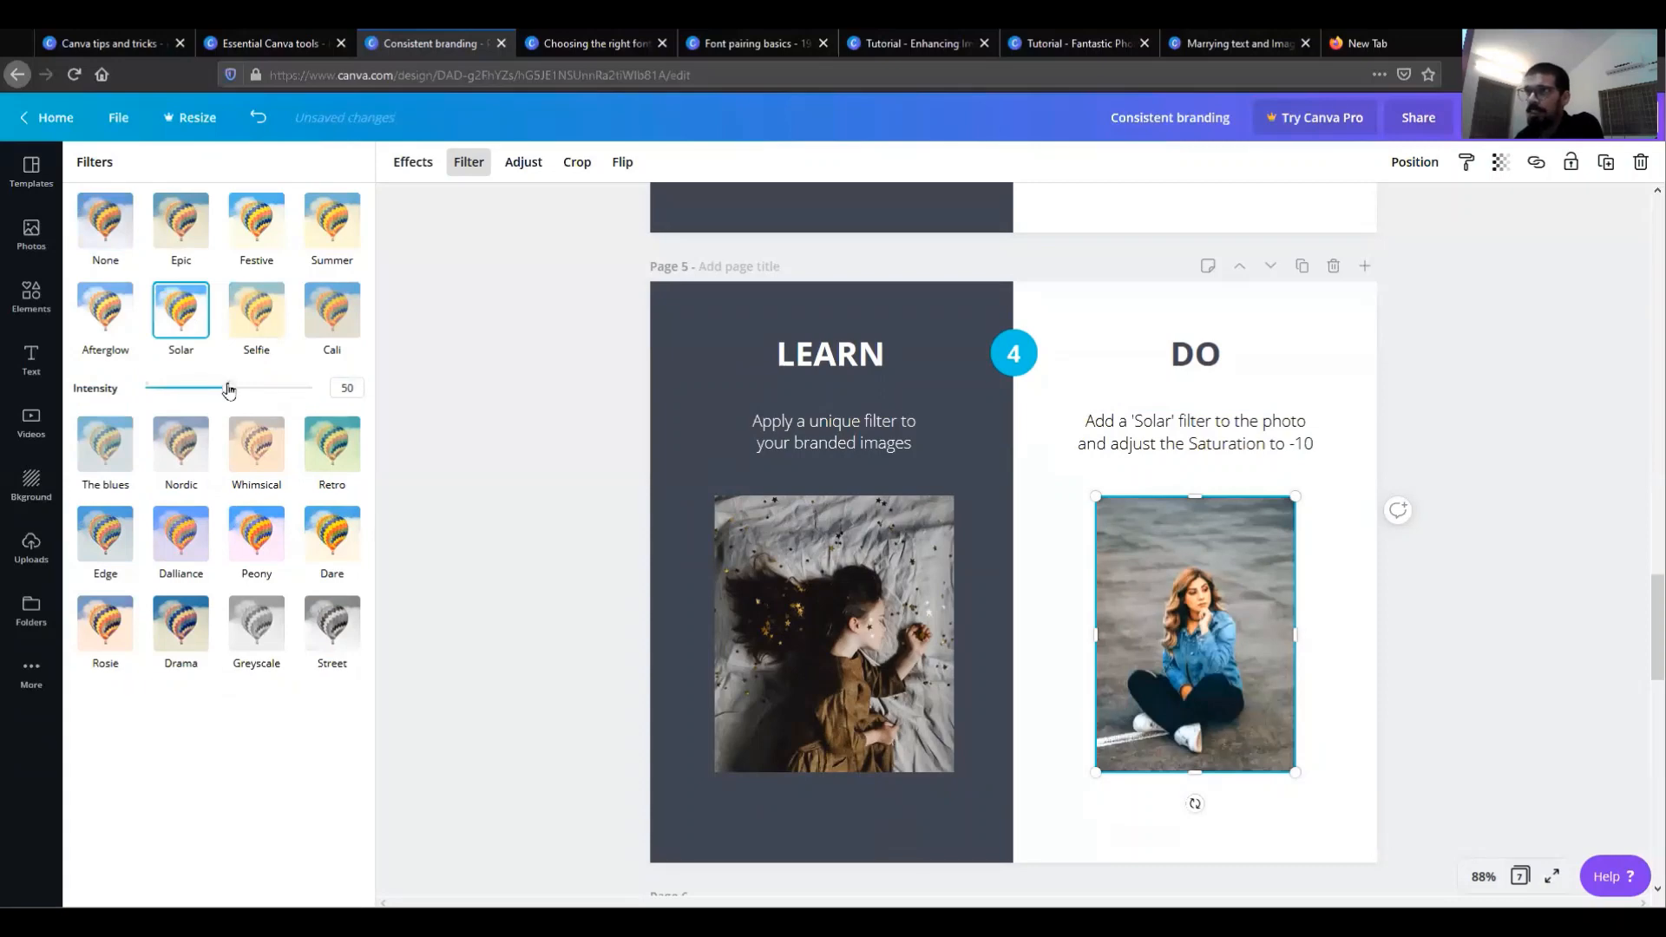
left_click_drag(228, 388, 160, 399)
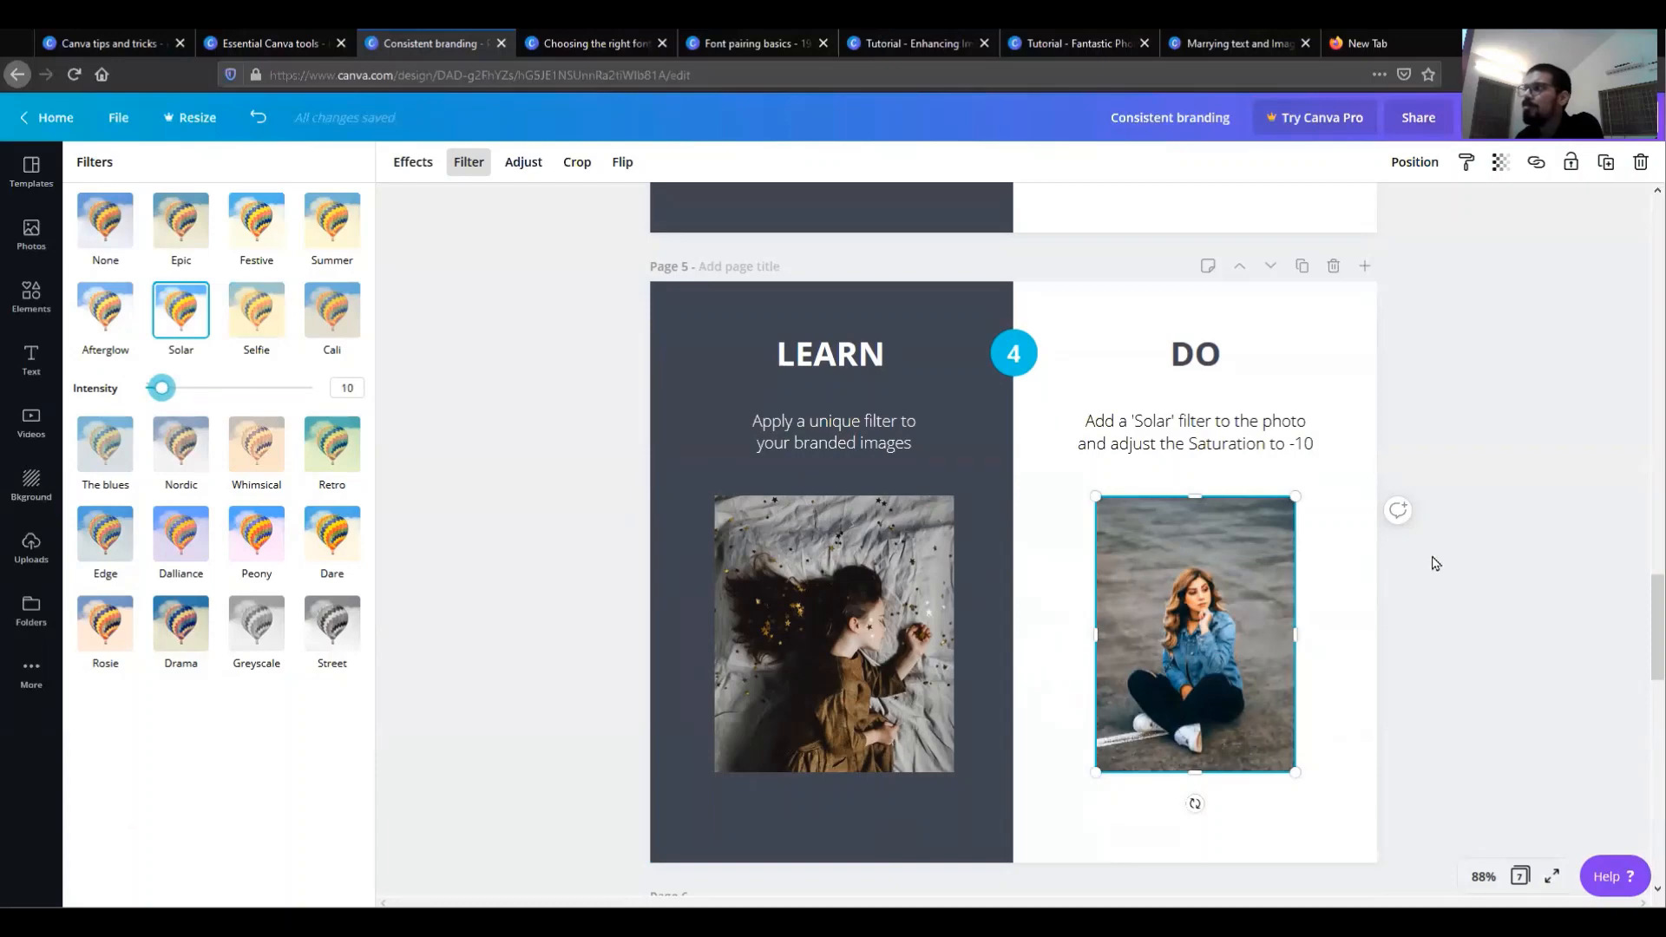
left_click(1454, 613)
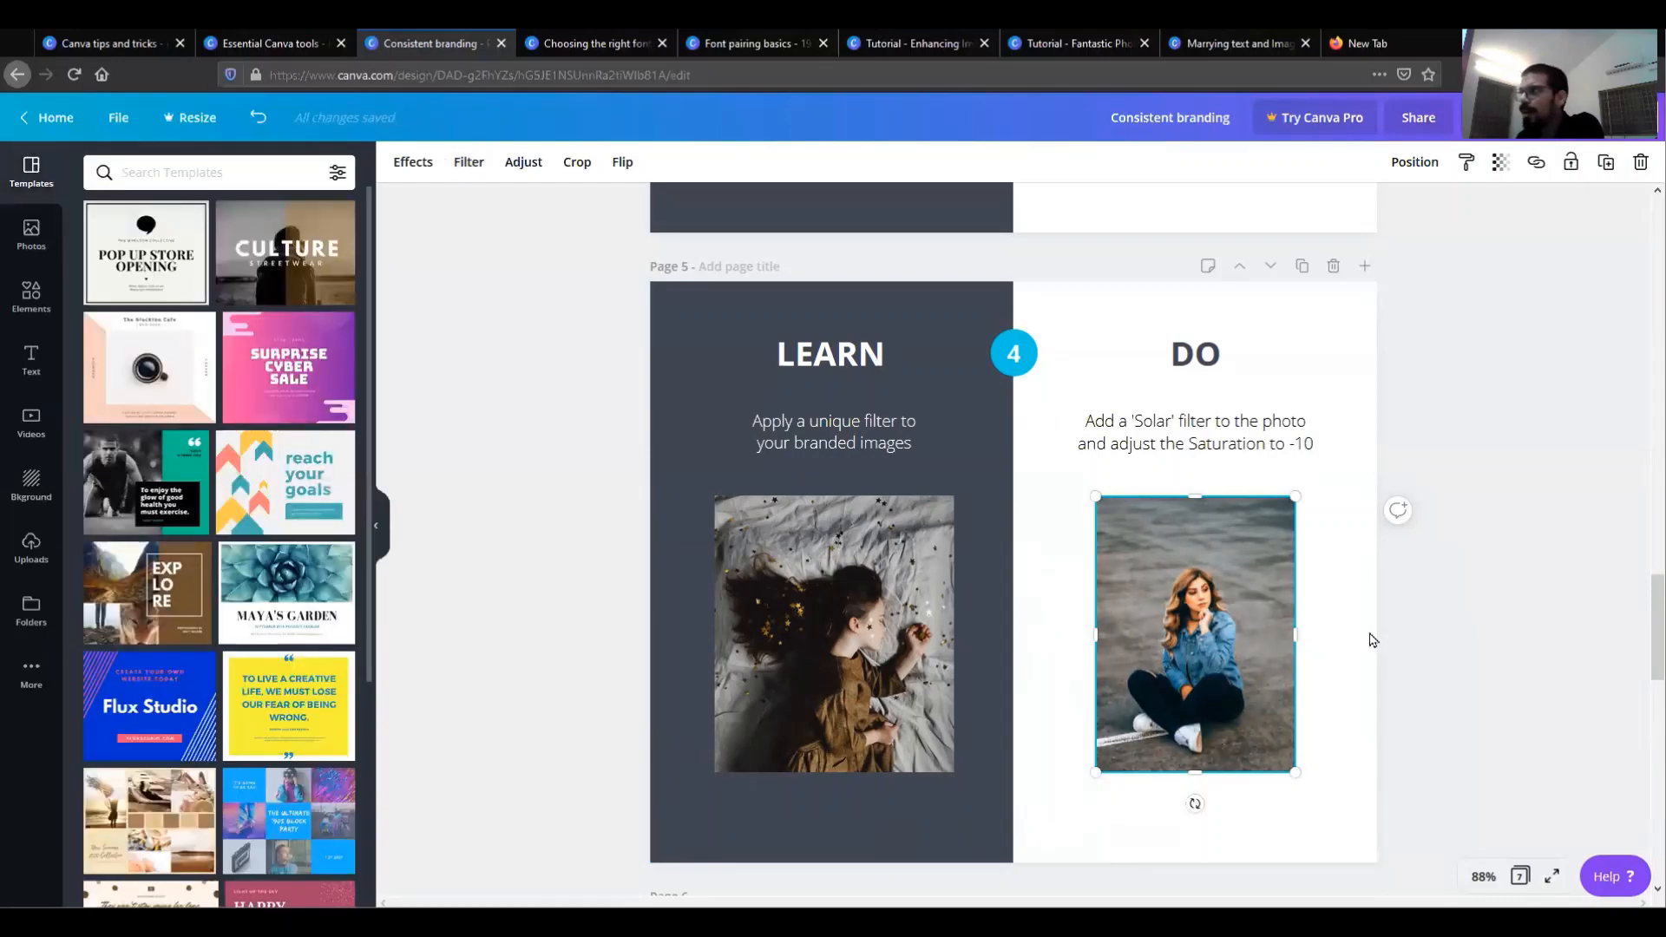
Shrink the butterfly logo on page 6 to a small badge and move it into the poppy photo's top-right corner.
scroll(1372, 640, "down", 4)
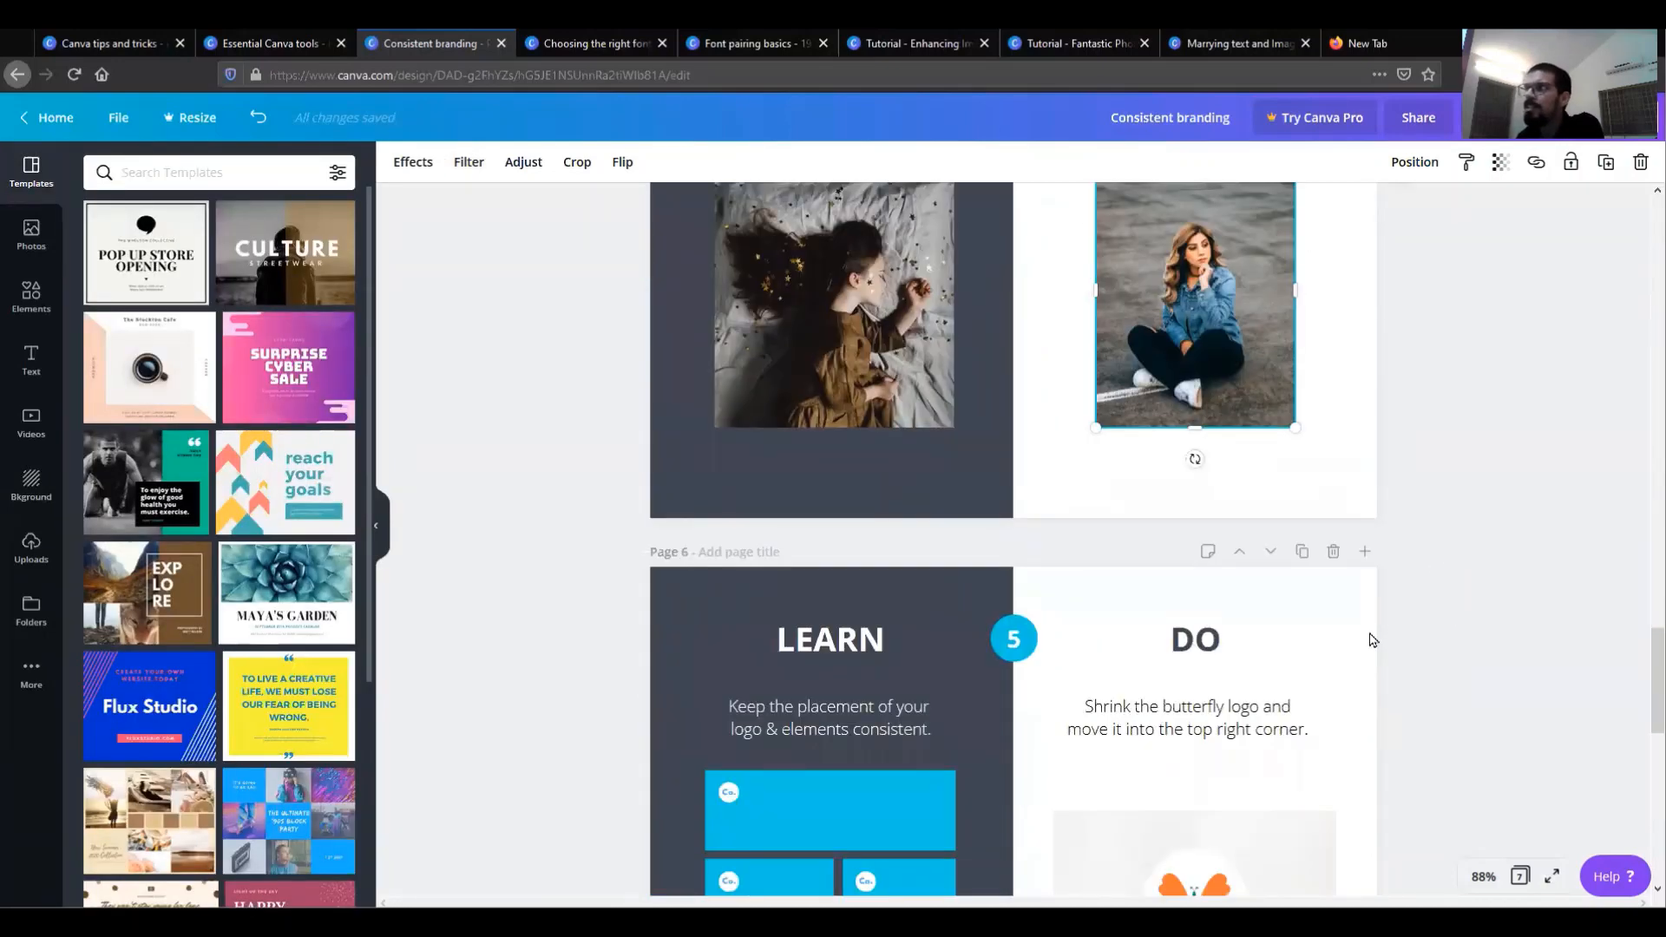
scroll(1368, 640, "down", 2)
scroll(1366, 641, "down", 1)
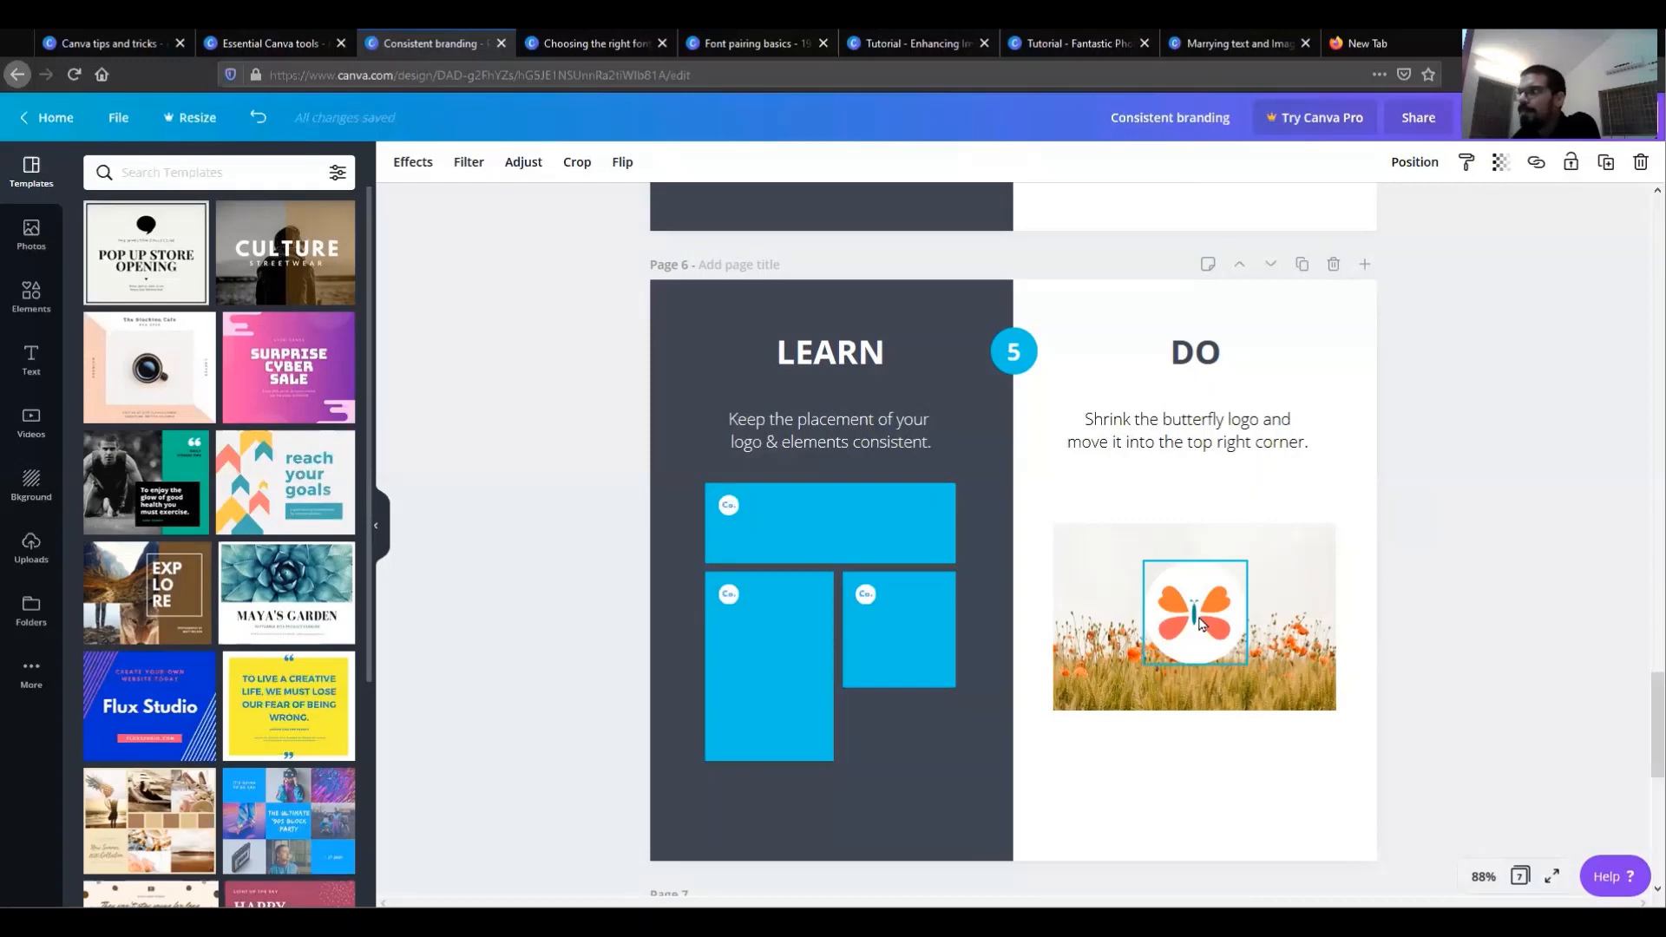
left_click(1201, 623)
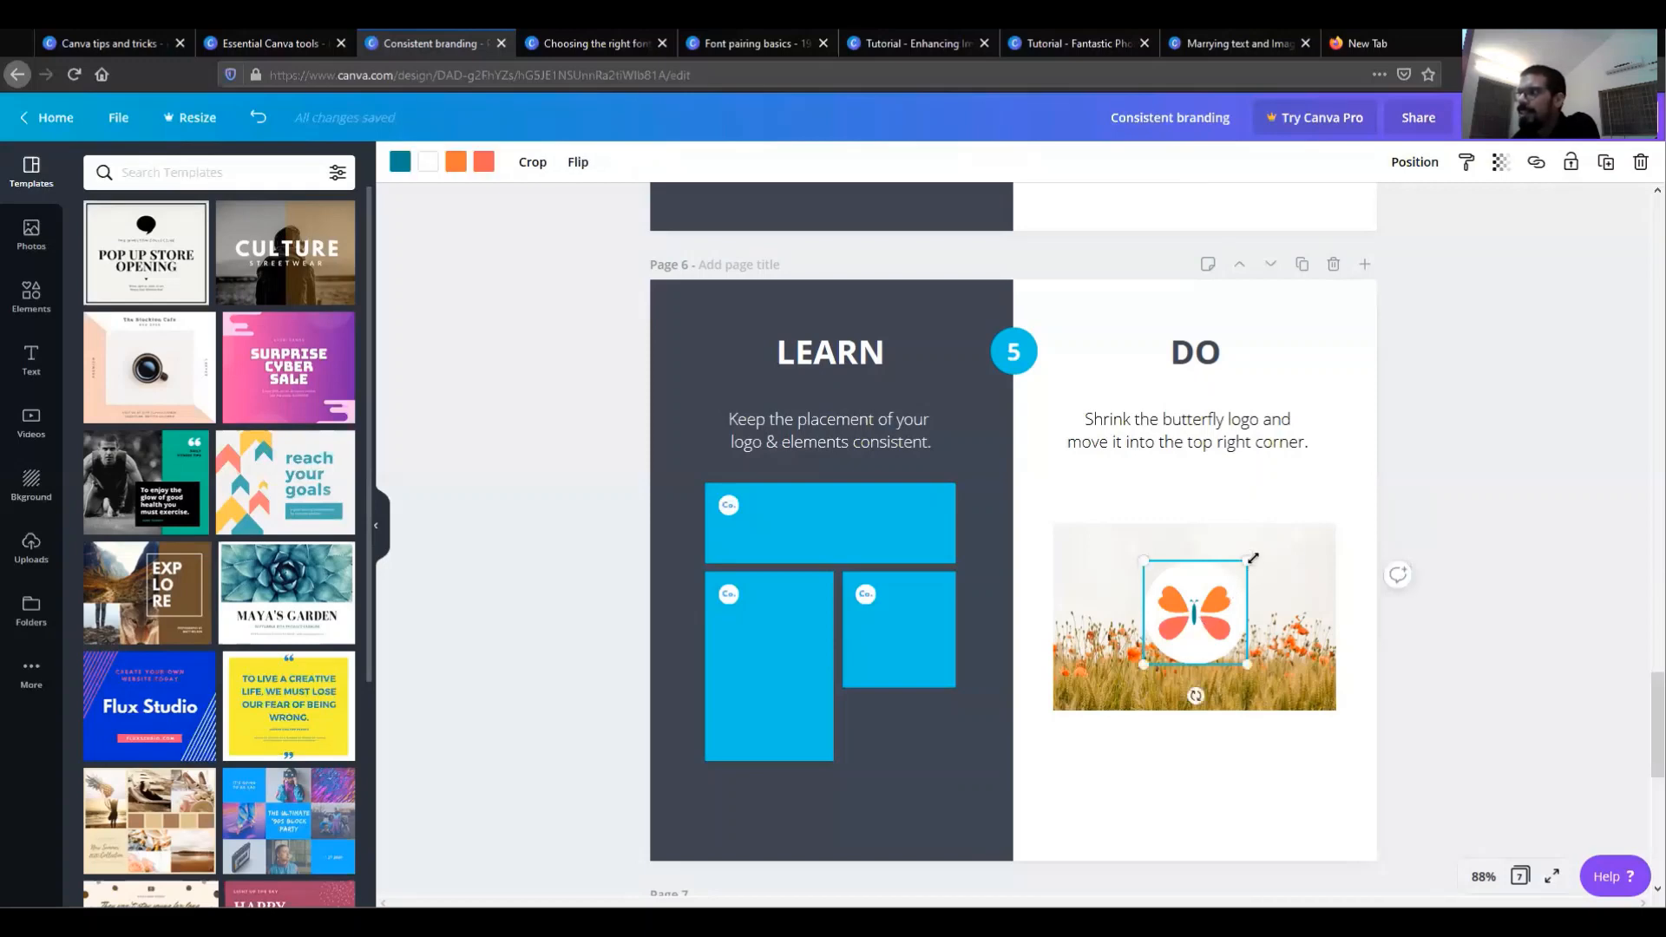
left_click_drag(1222, 587, 1196, 635)
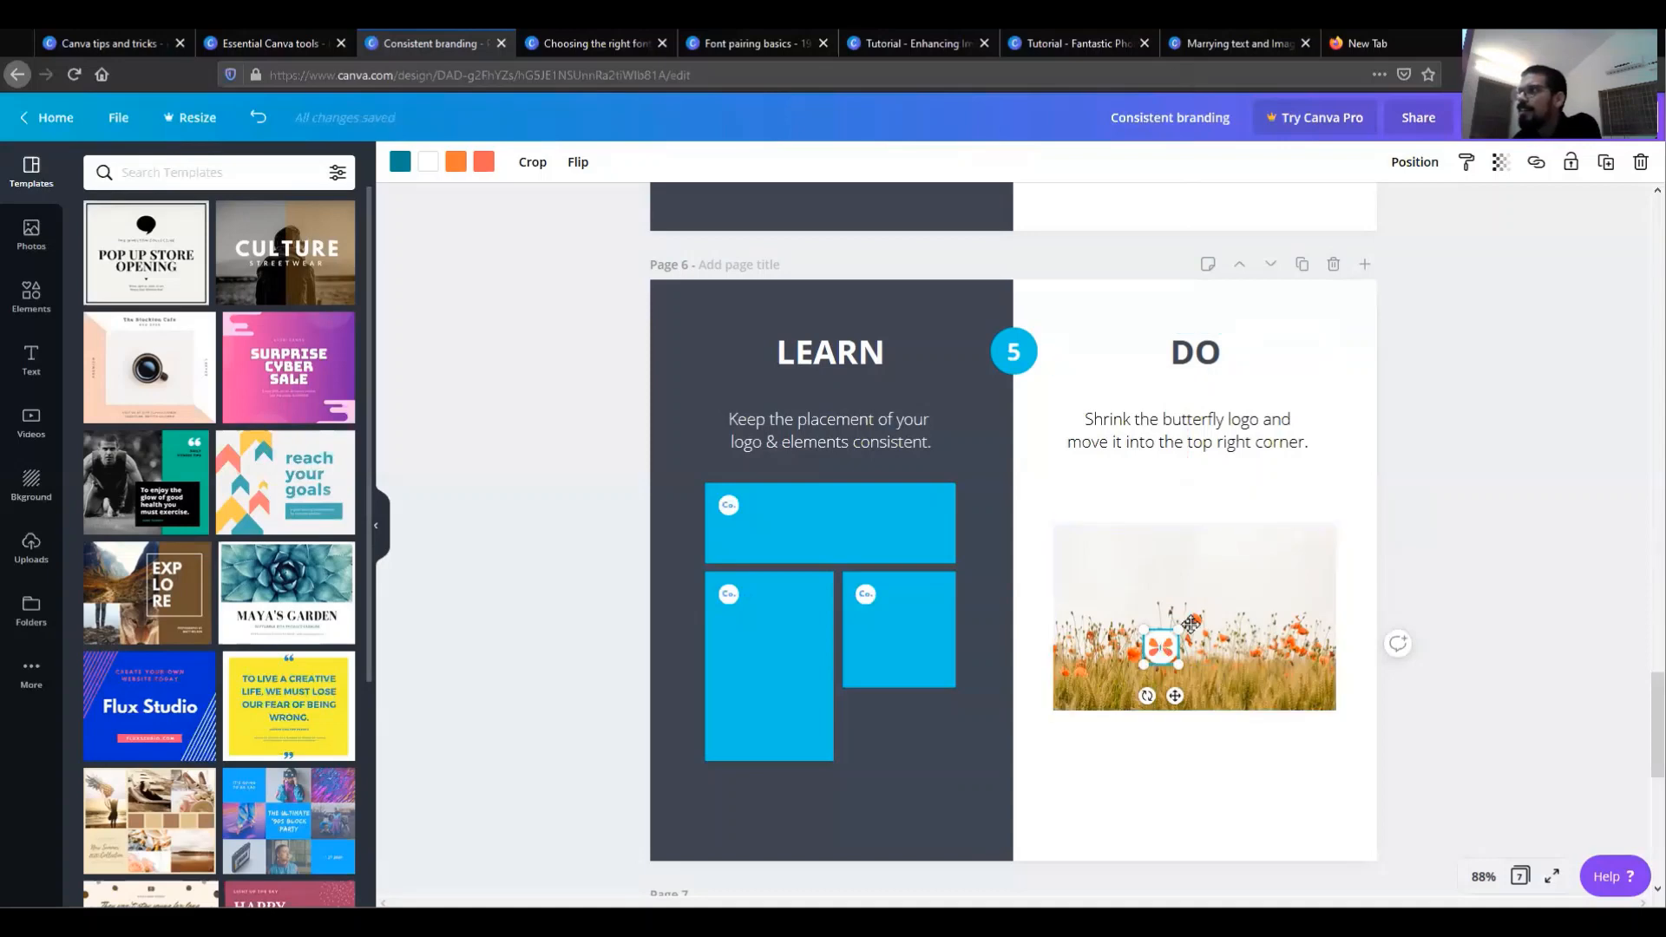
left_click_drag(1161, 647, 1308, 546)
left_click(1538, 541)
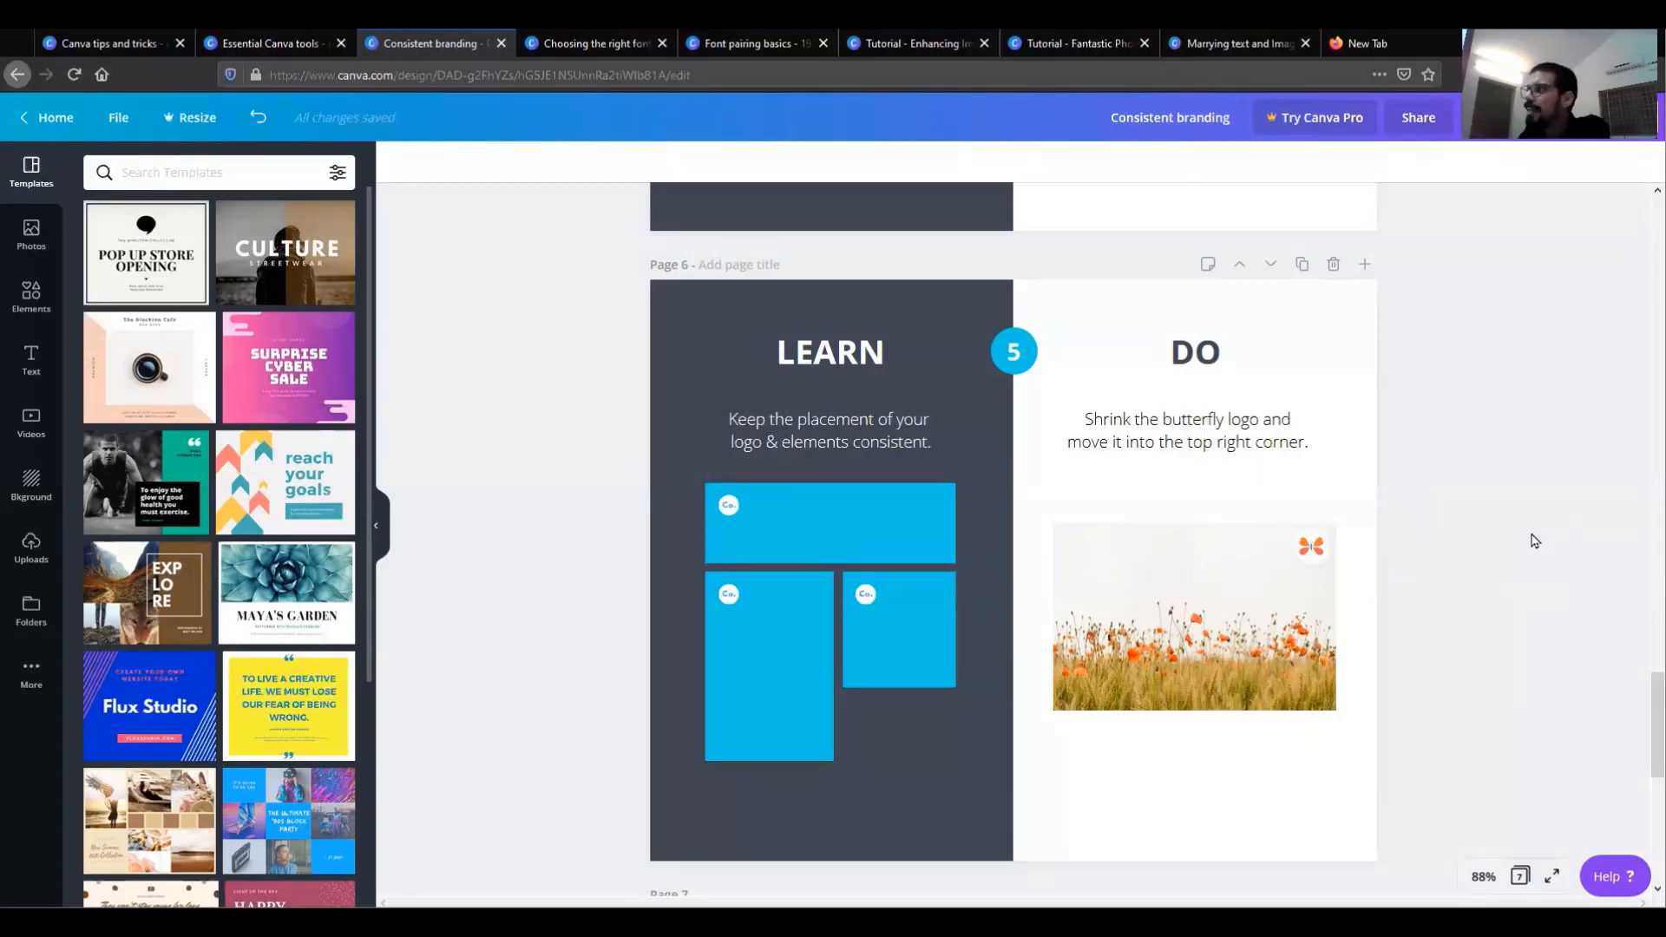
Fine-tune the butterfly logo's position so it sits just inside the poppy photo's top-right corner with a small margin.
left_click_drag(1312, 545, 1349, 546)
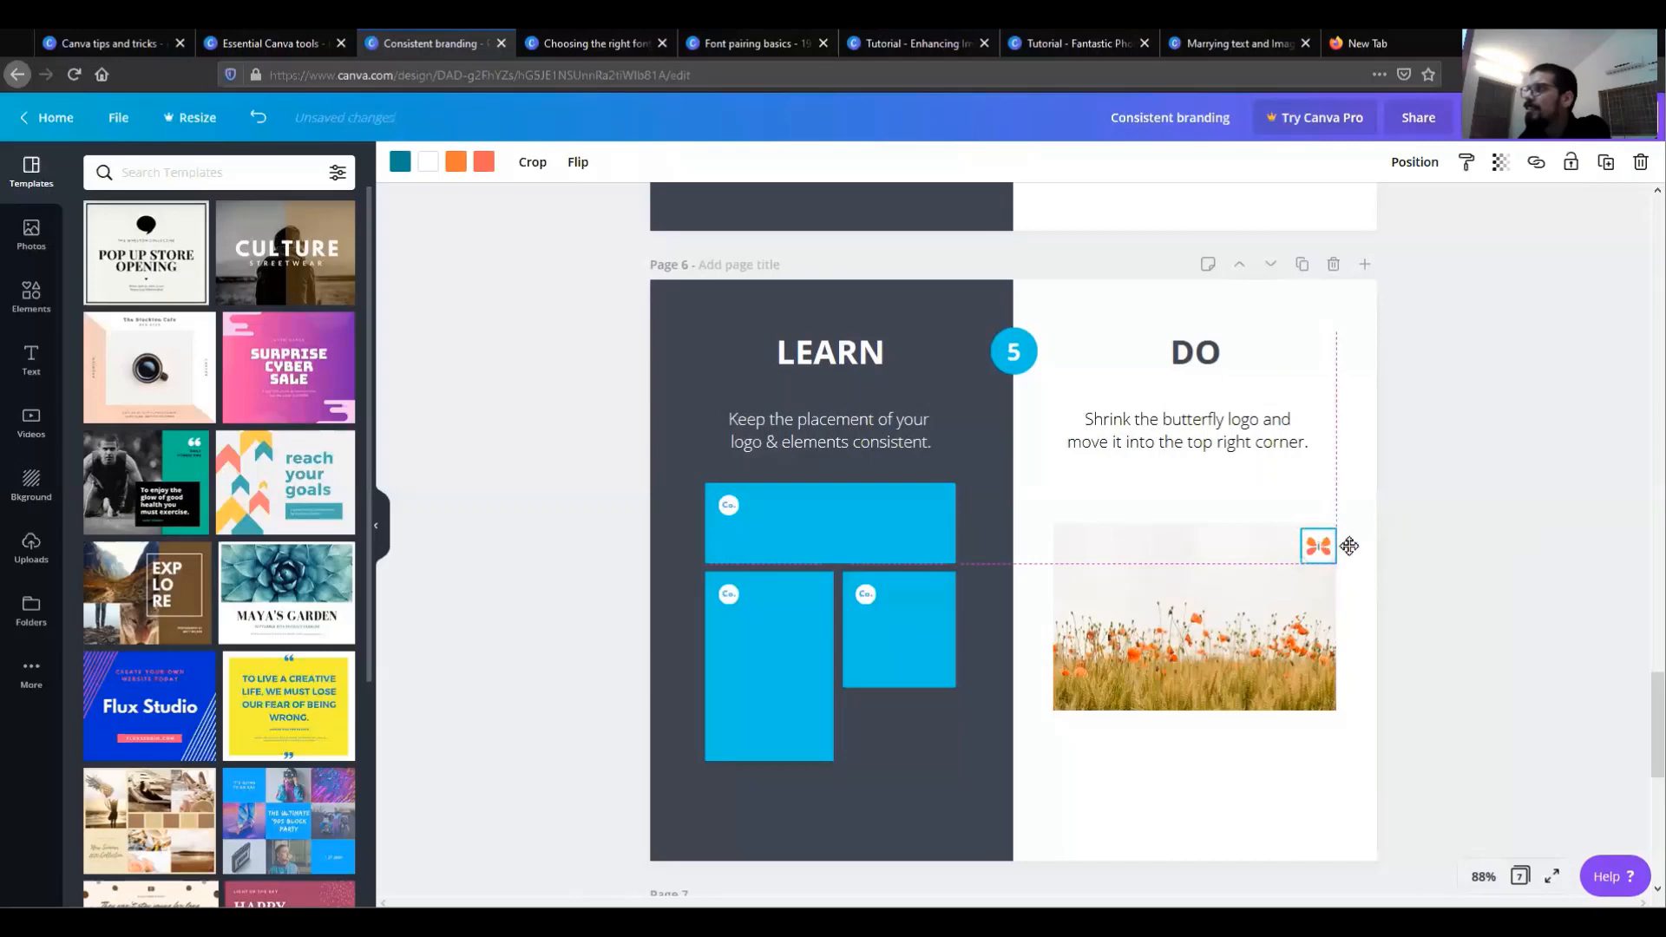
left_click(1542, 696)
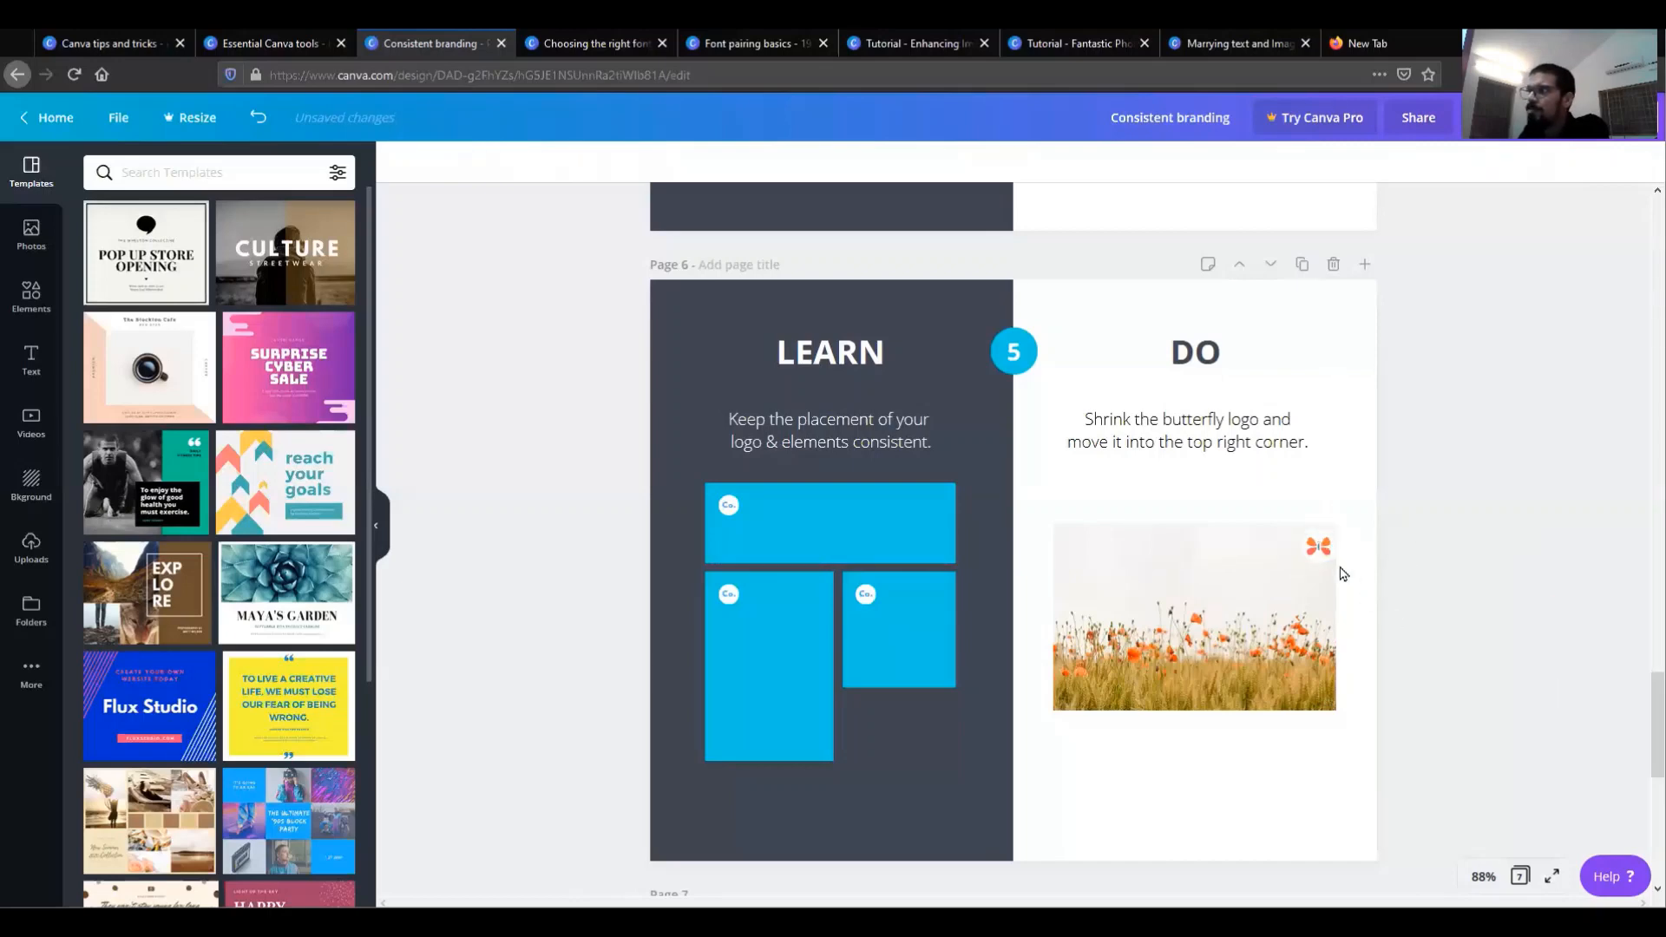
mouse_move(1321, 555)
left_mouse_down()
mouse_move(1397, 546)
mouse_move(1311, 548)
left_mouse_up()
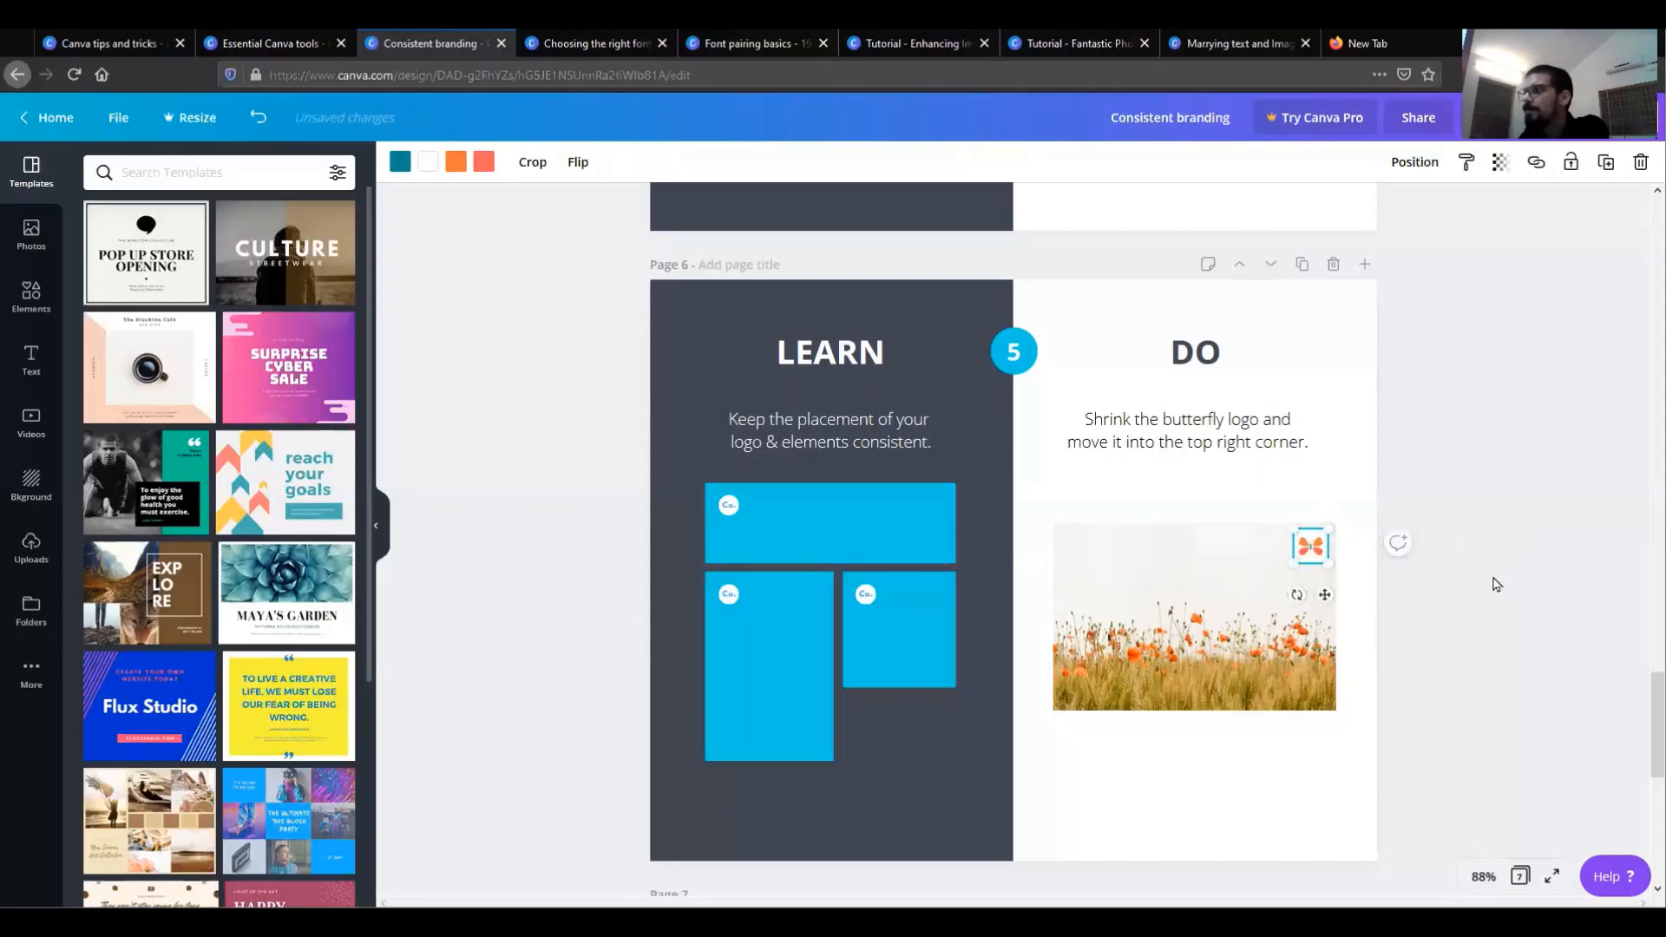
left_click(1495, 580)
Switch to the "Choosing the right font" design and read its lesson overview and the serif and display font activities.
scroll(1450, 730, "down", 4)
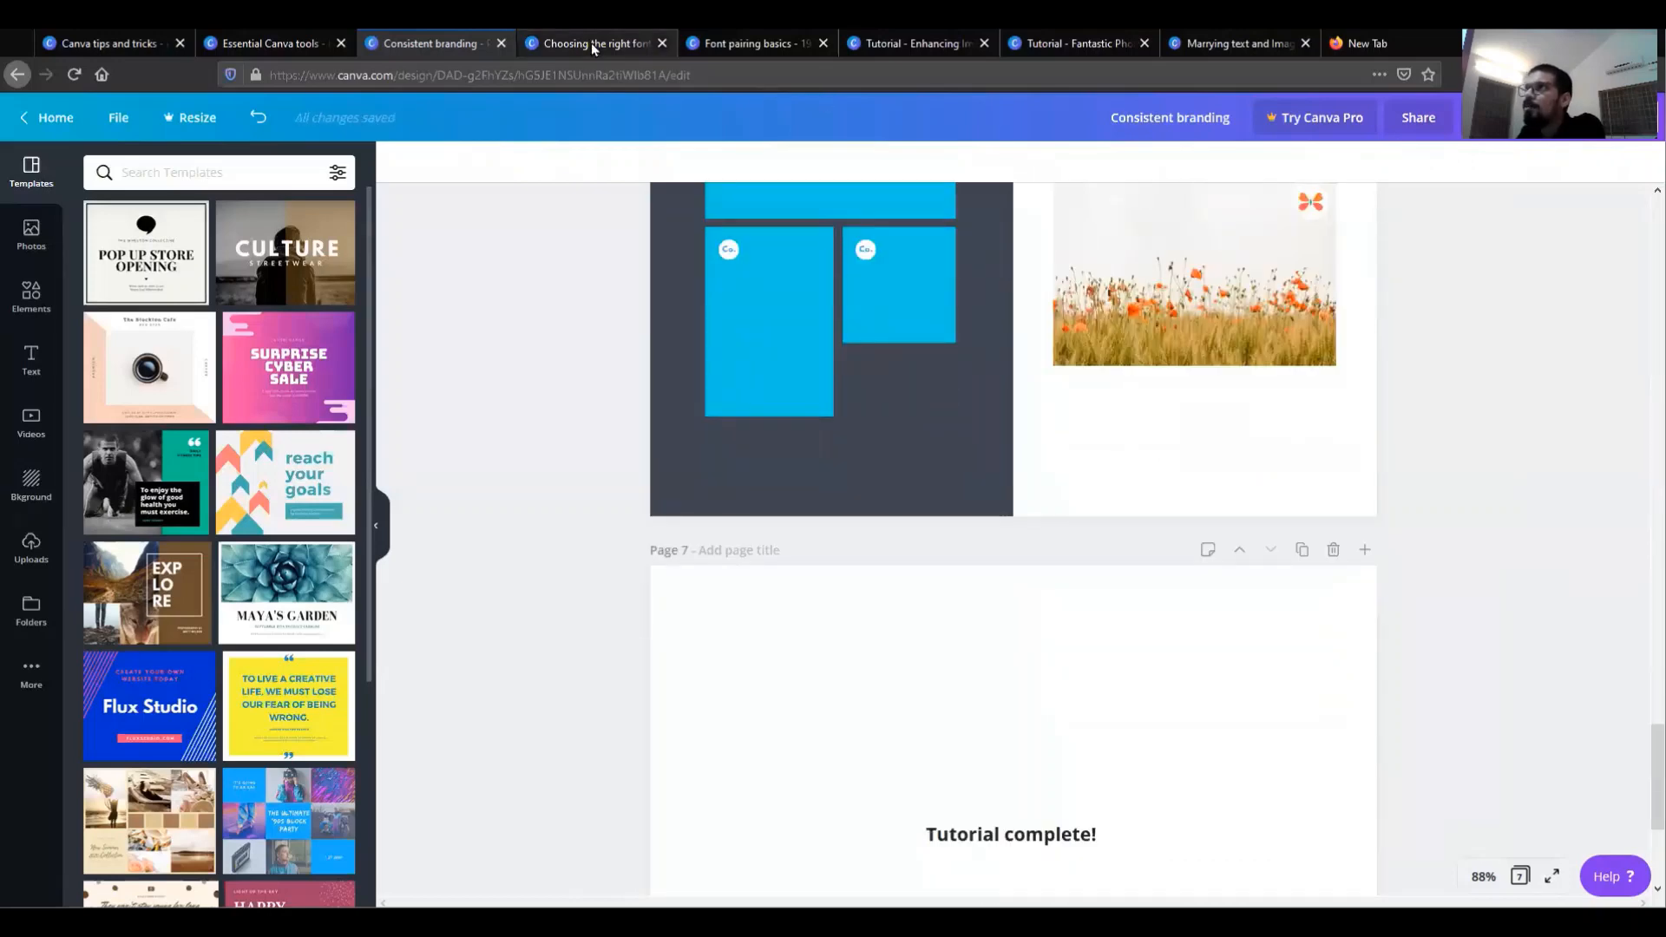
left_click(591, 43)
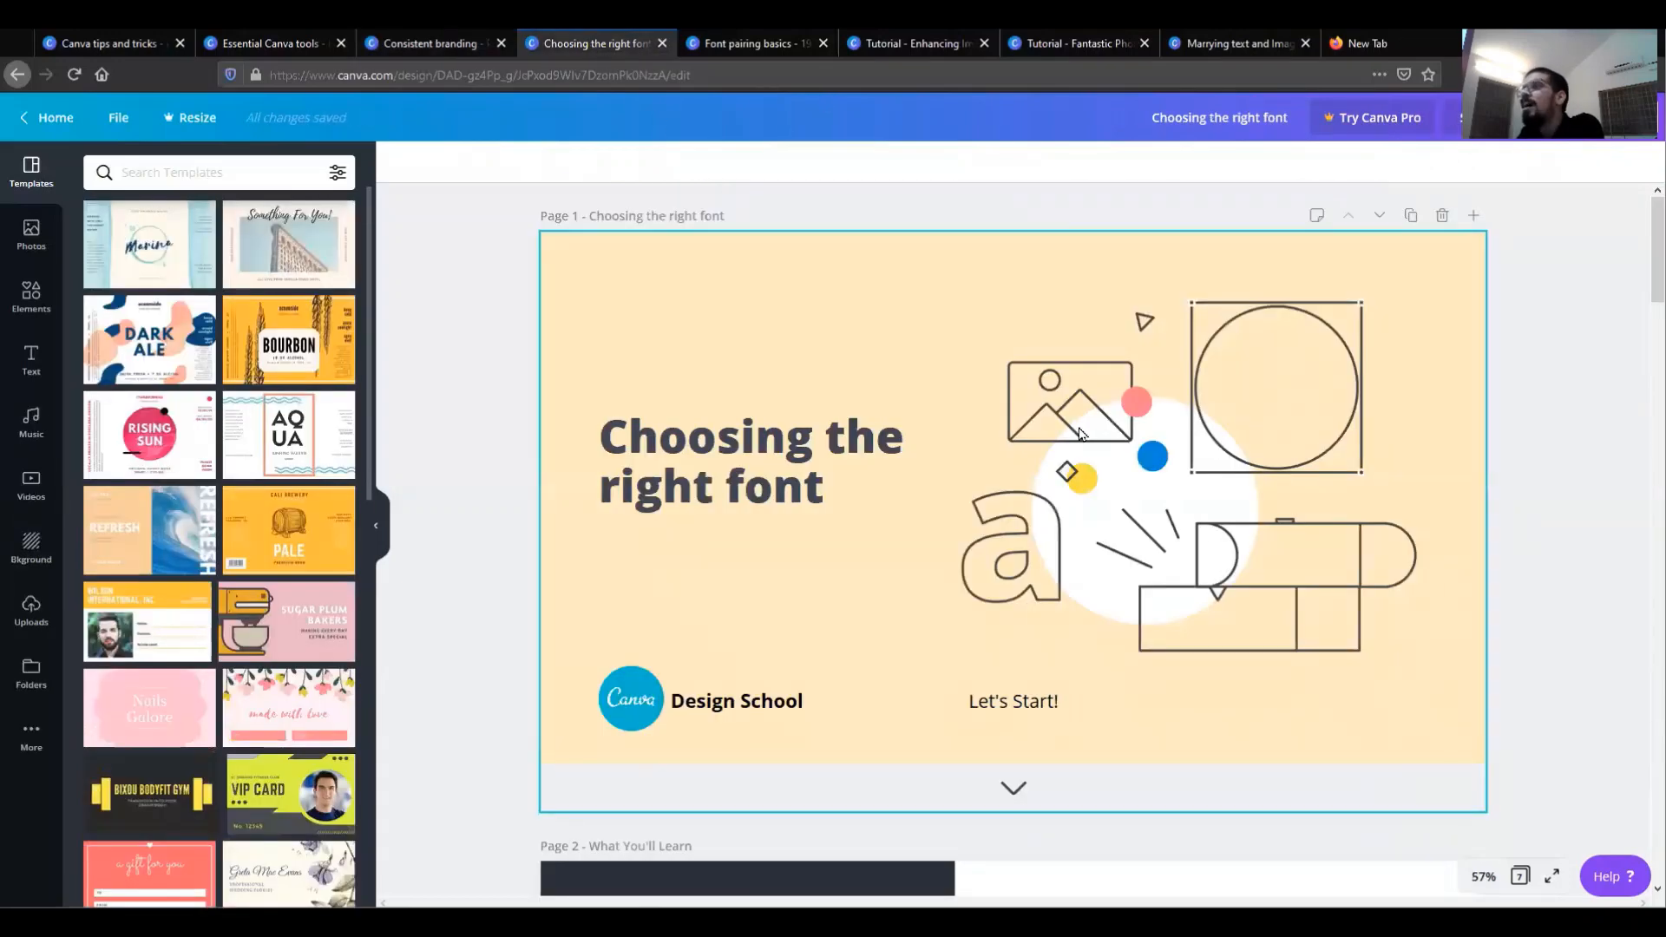
scroll(913, 483, "down", 3)
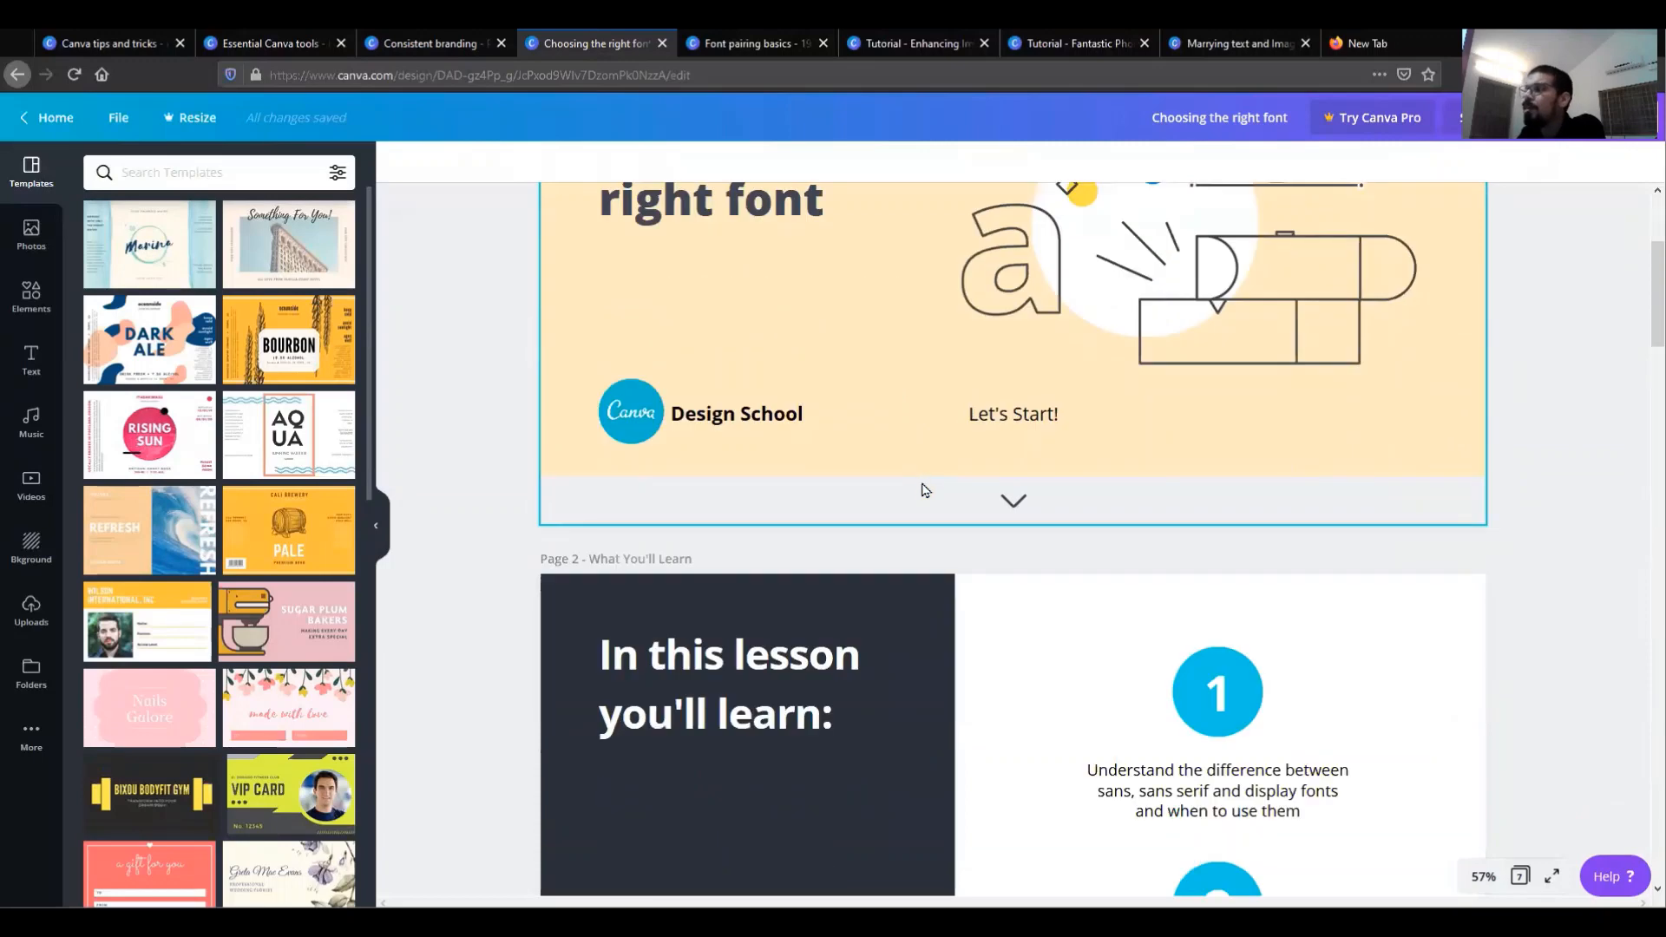
scroll(924, 490, "down", 4)
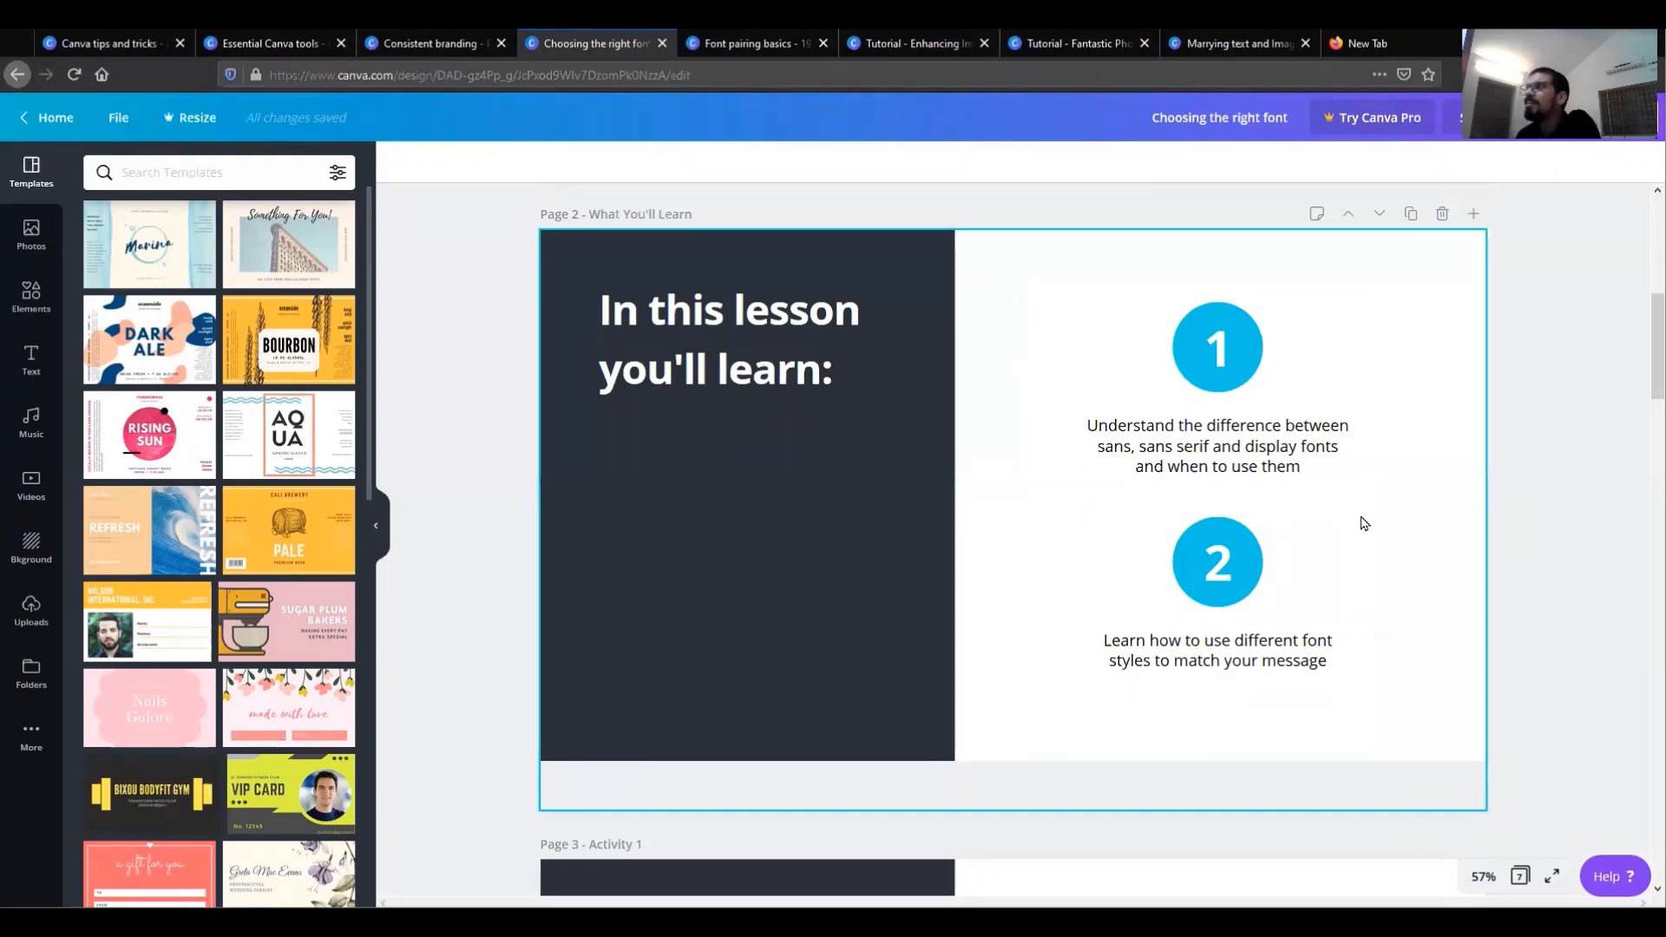
scroll(1389, 529, "down", 5)
scroll(1407, 532, "down", 2)
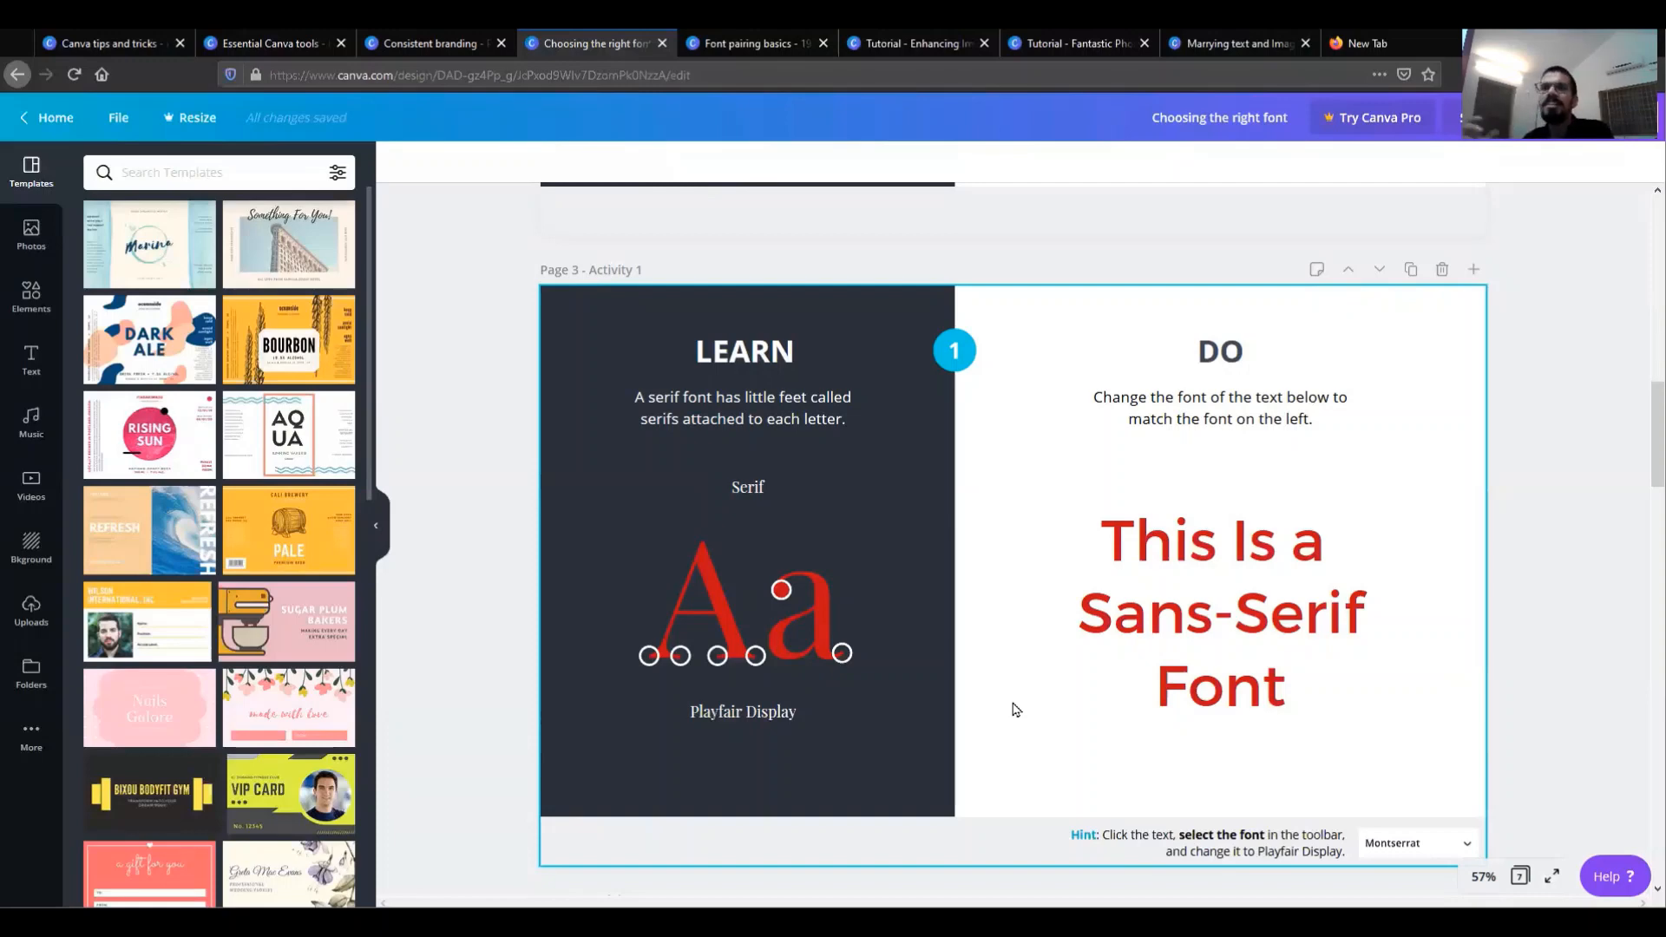
scroll(1351, 633, "down", 7)
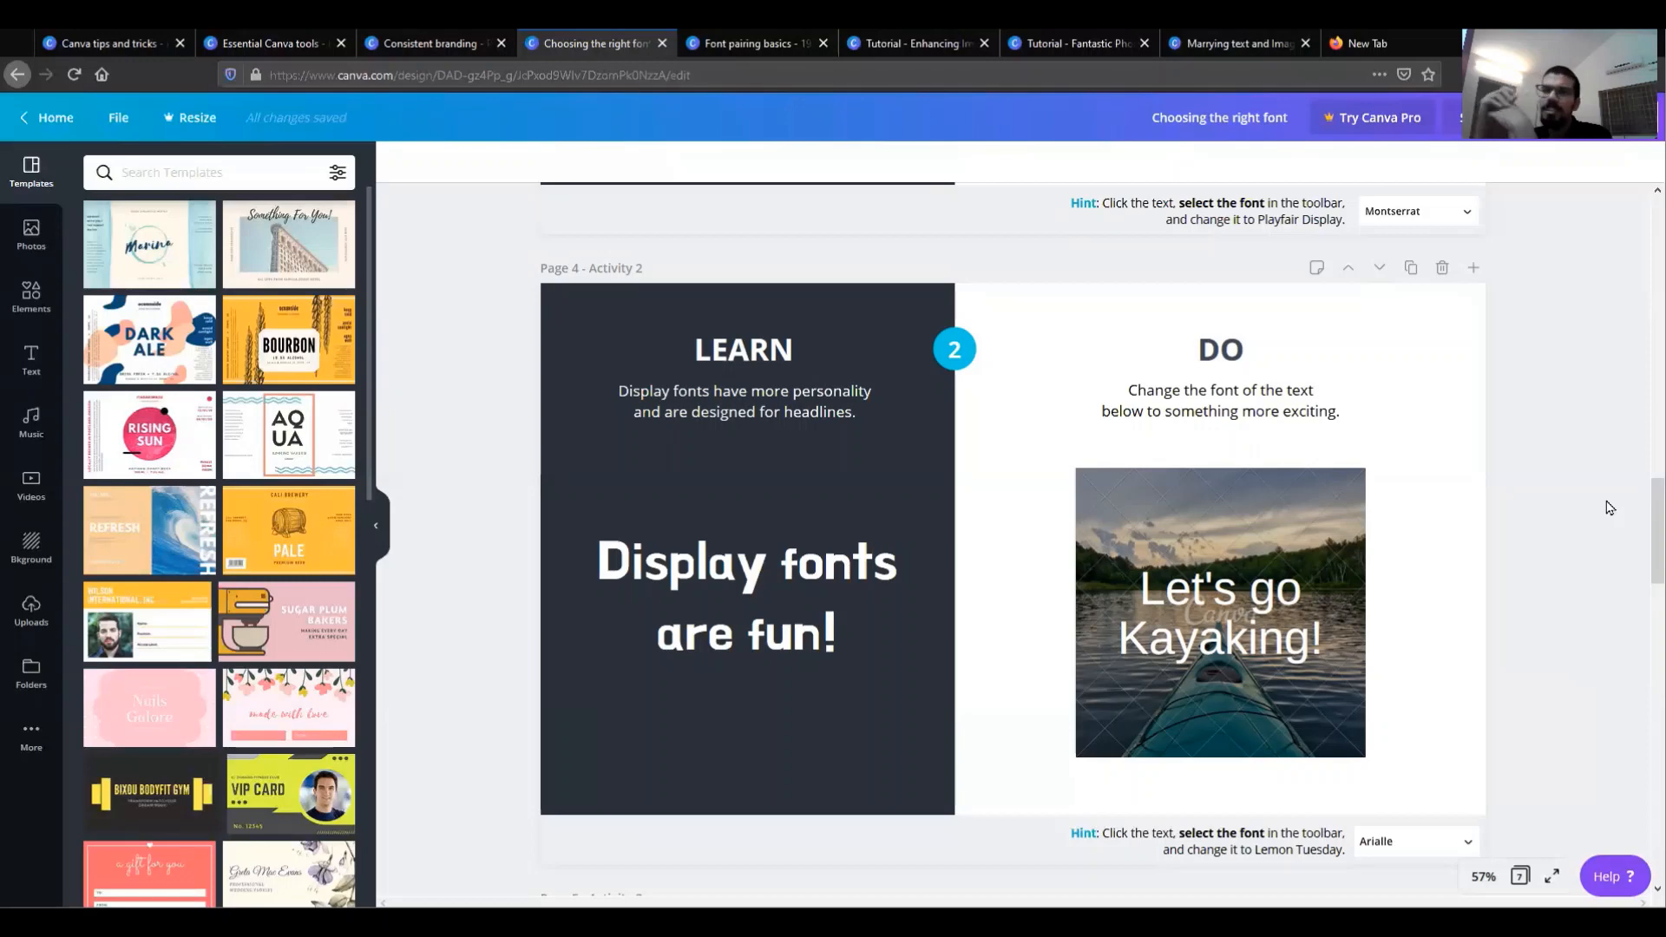
scroll(1566, 551, "up", 5)
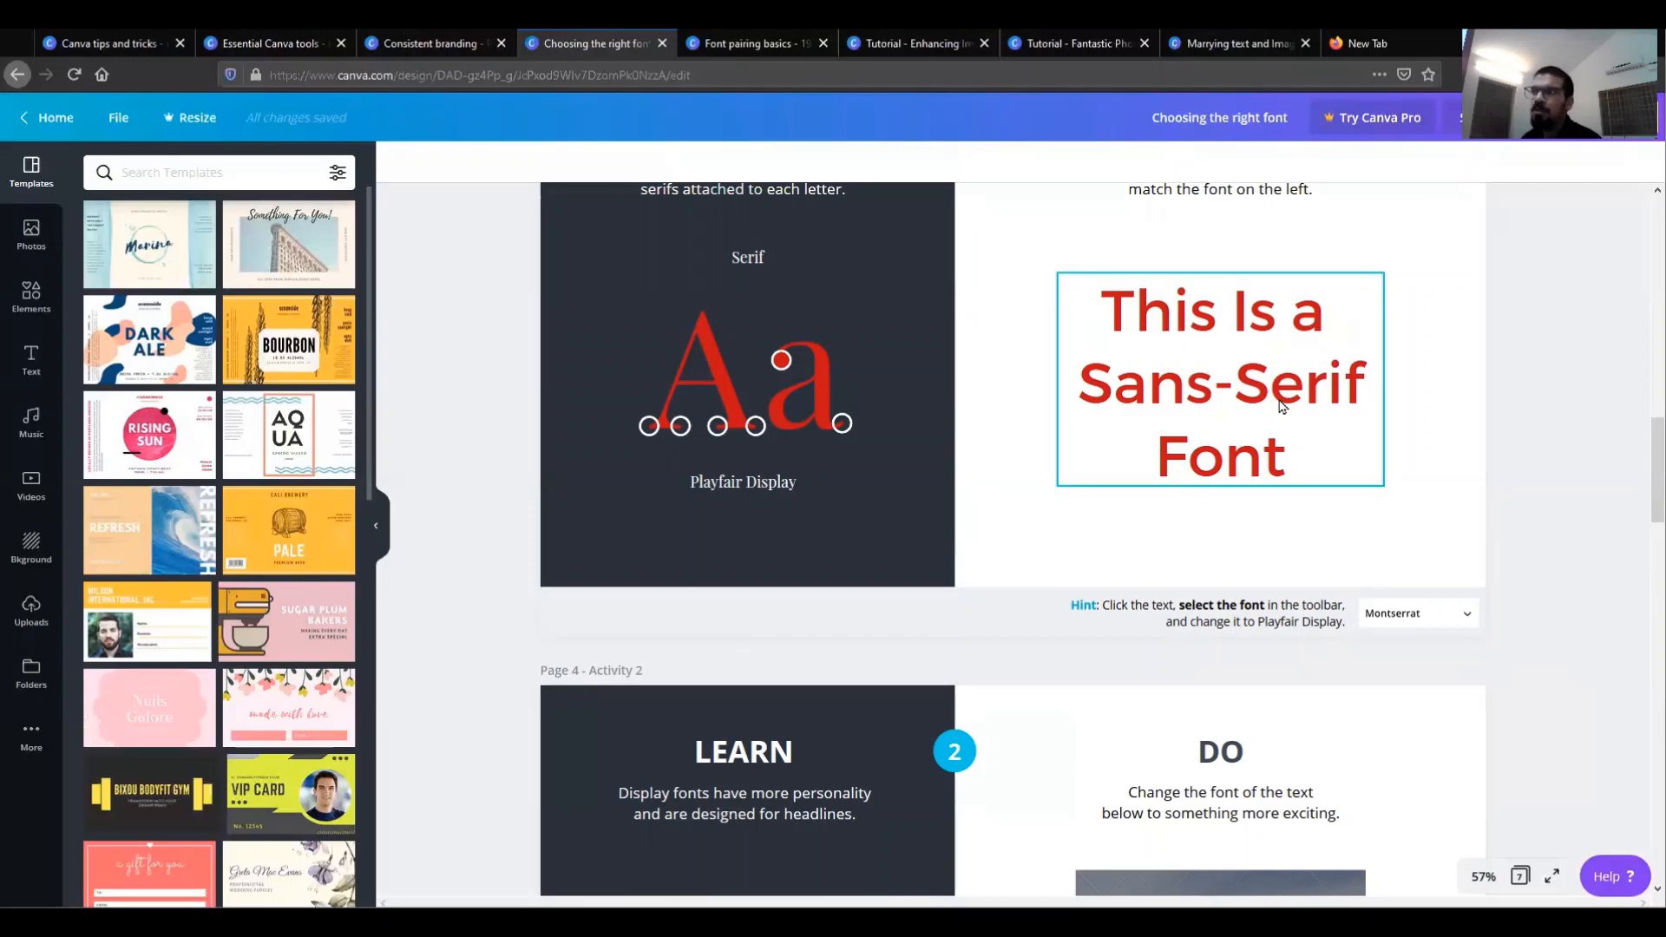
left_click(1283, 407)
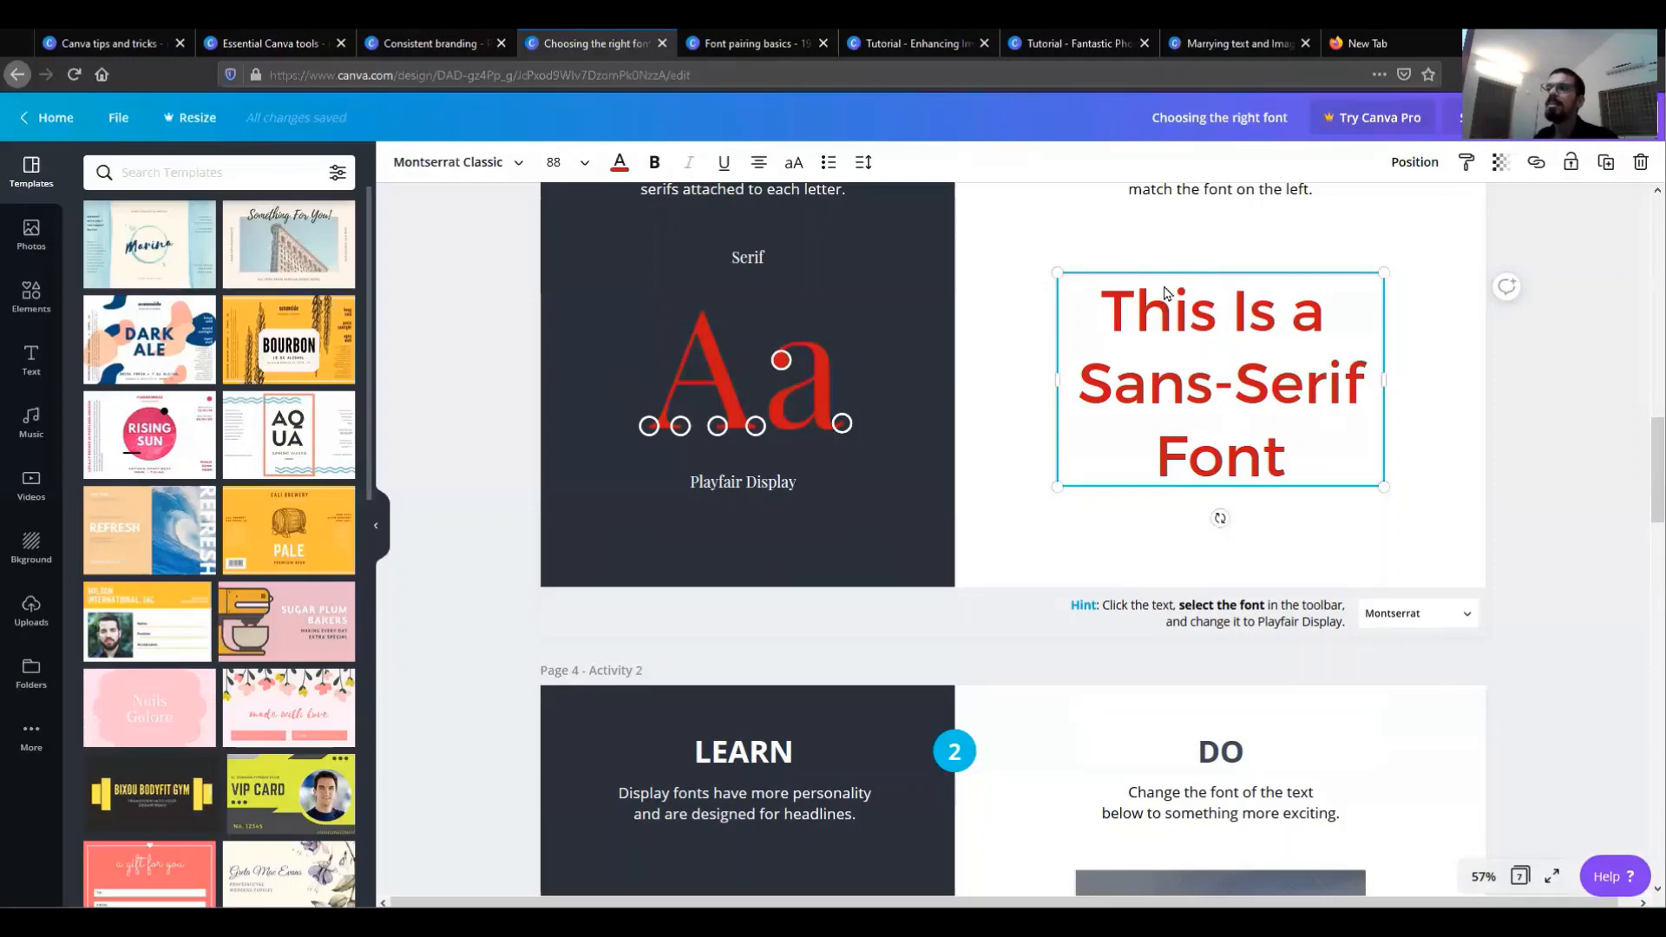
Set the "Let's go Kayaking!" text in Activity 2 on page 4 to the Lemon Tuesday font.
scroll(1281, 408, "down", 3)
scroll(1280, 408, "down", 2)
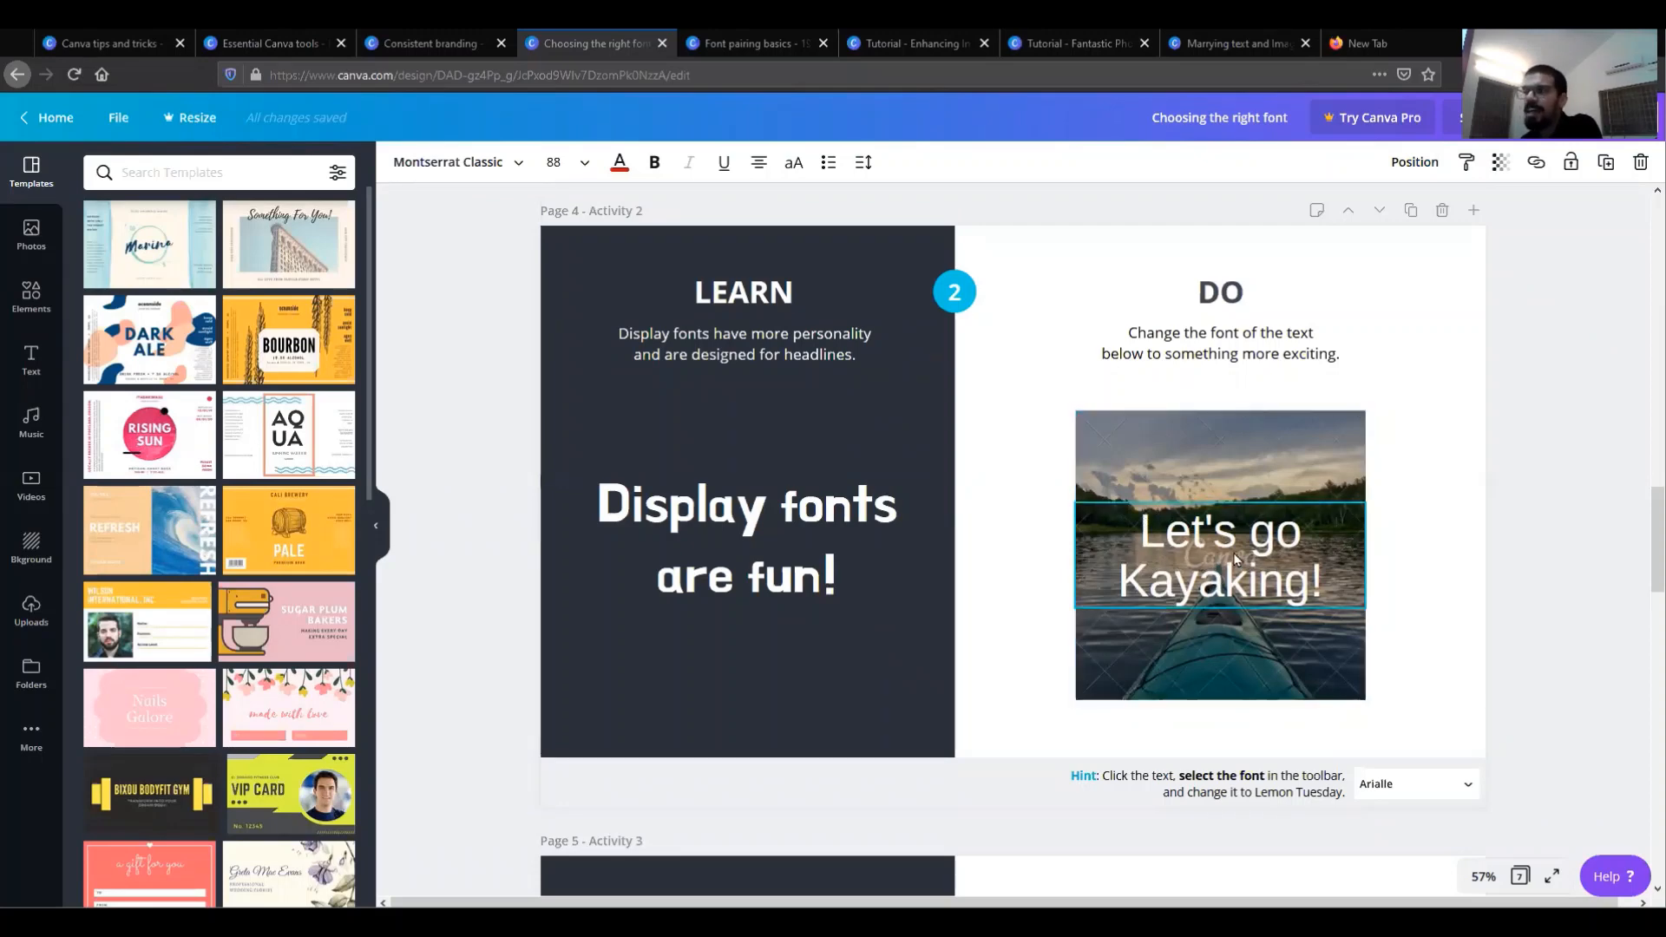
left_click(1306, 545)
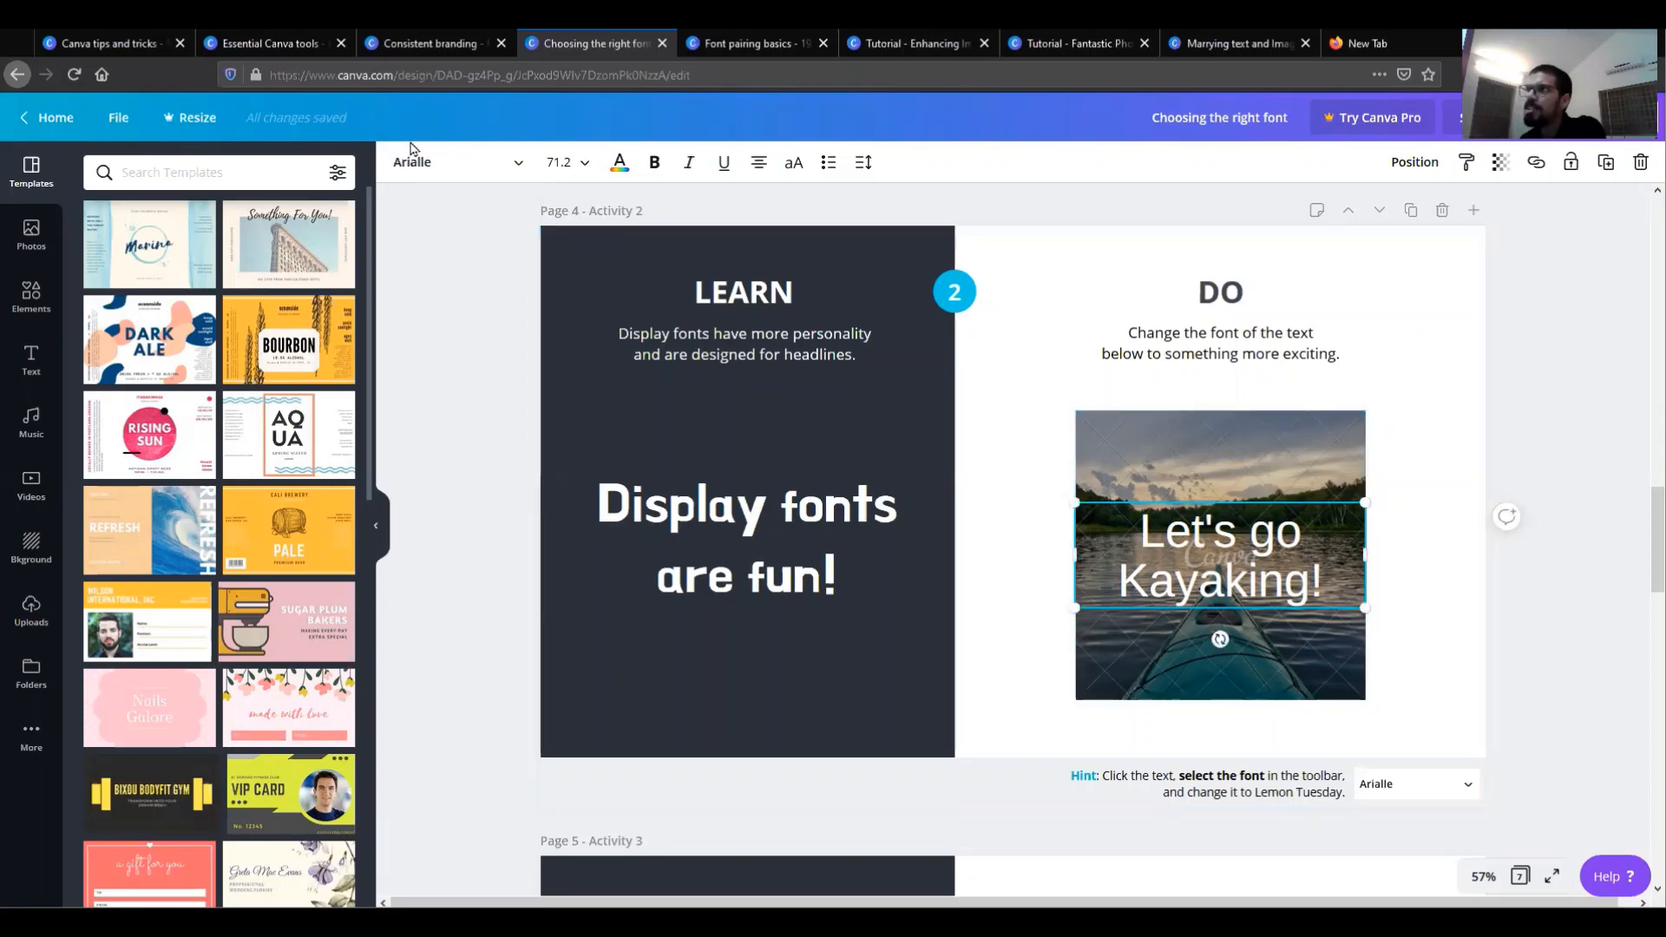
left_click(486, 167)
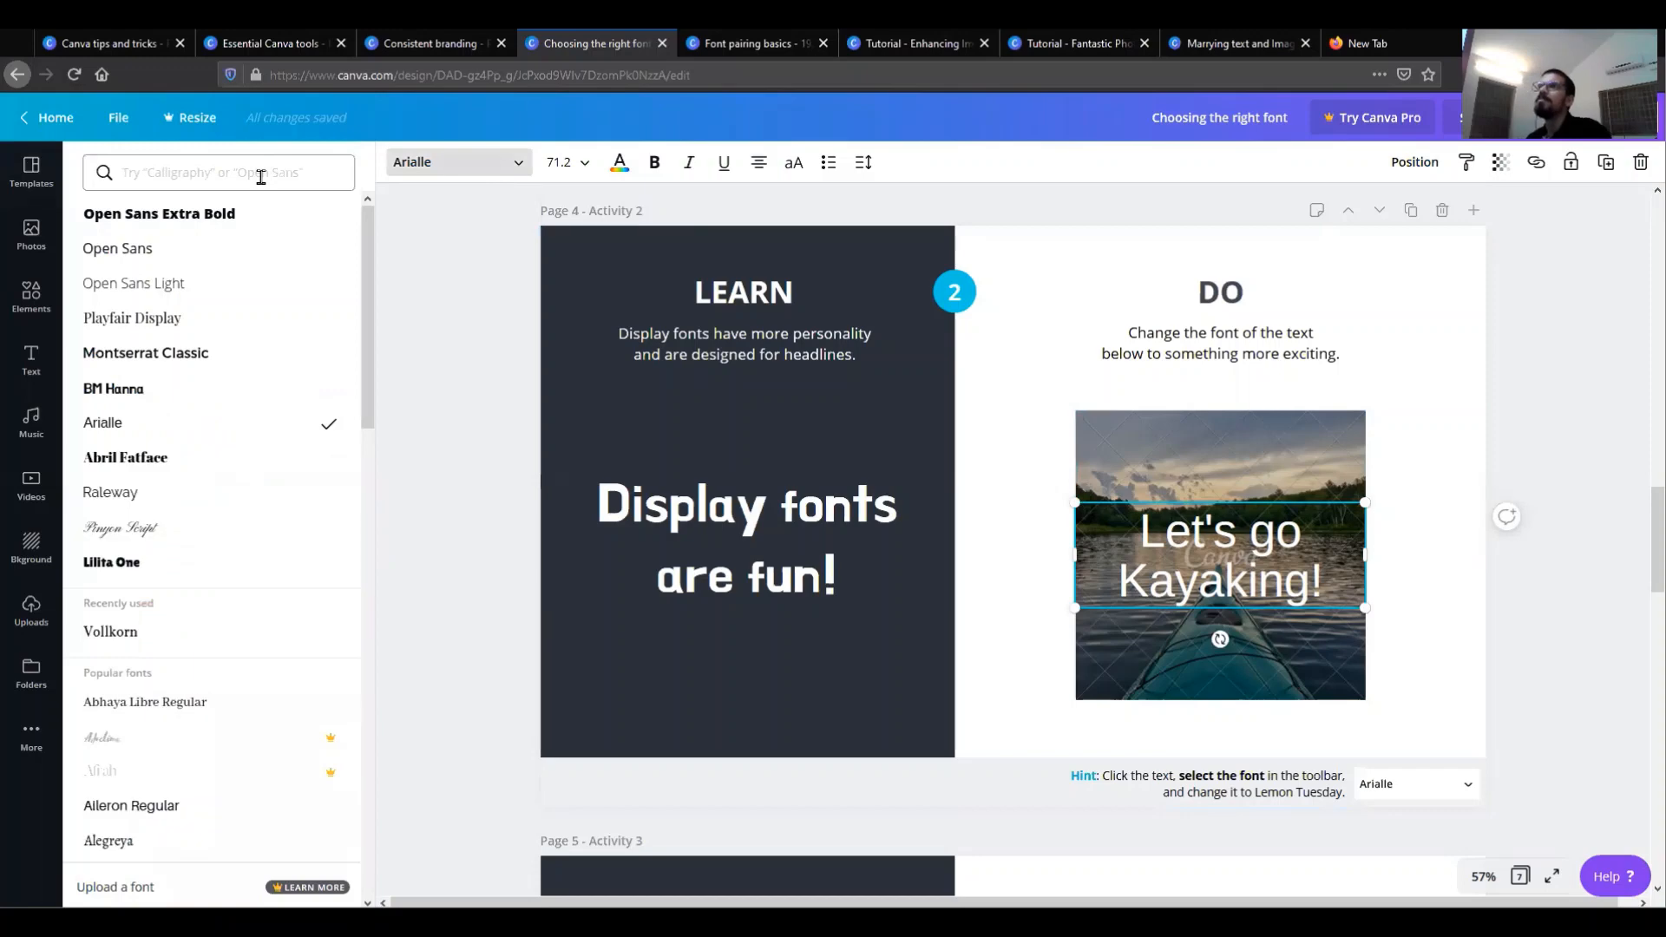
left_click(261, 173)
type("l")
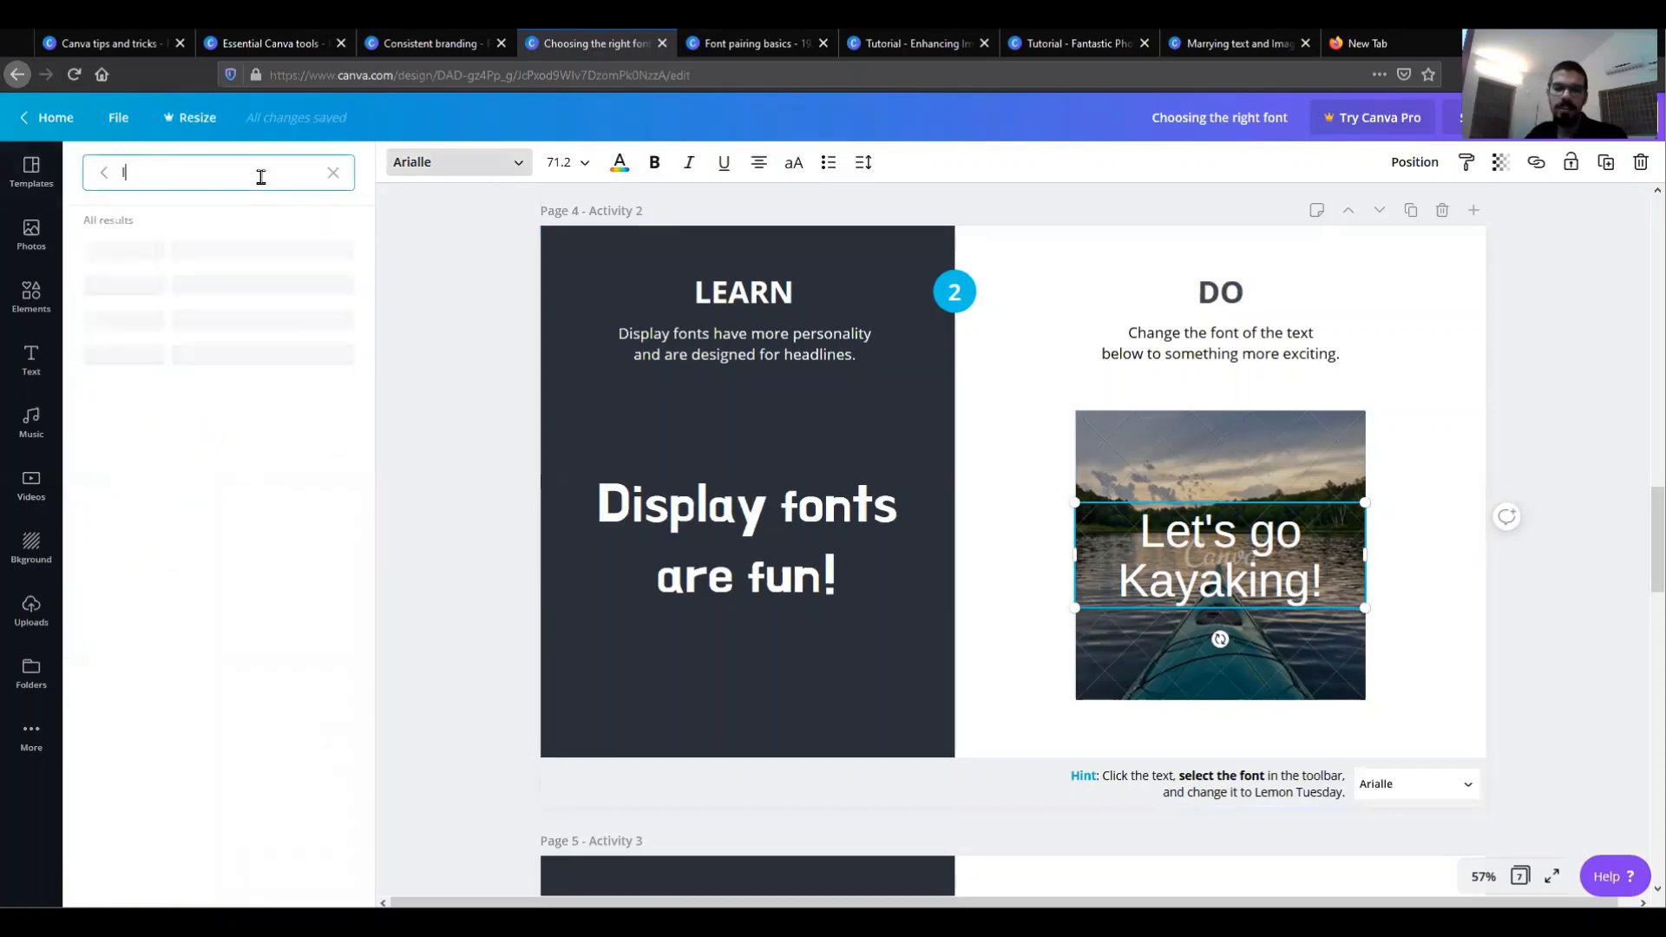
type("emon")
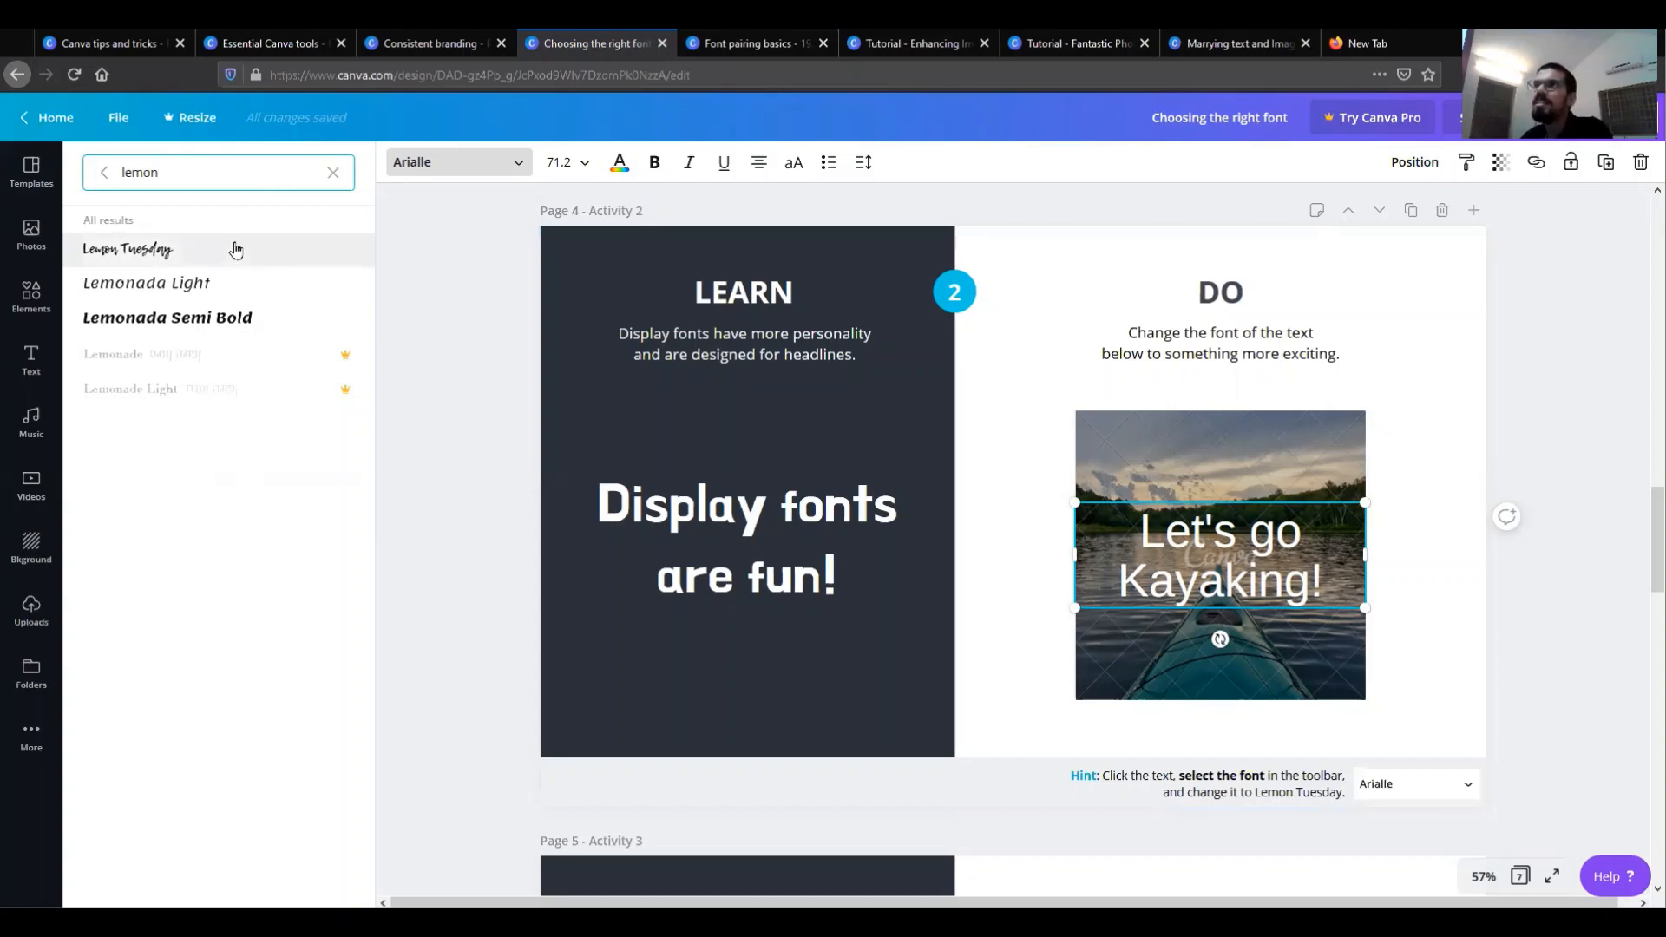
left_click(236, 250)
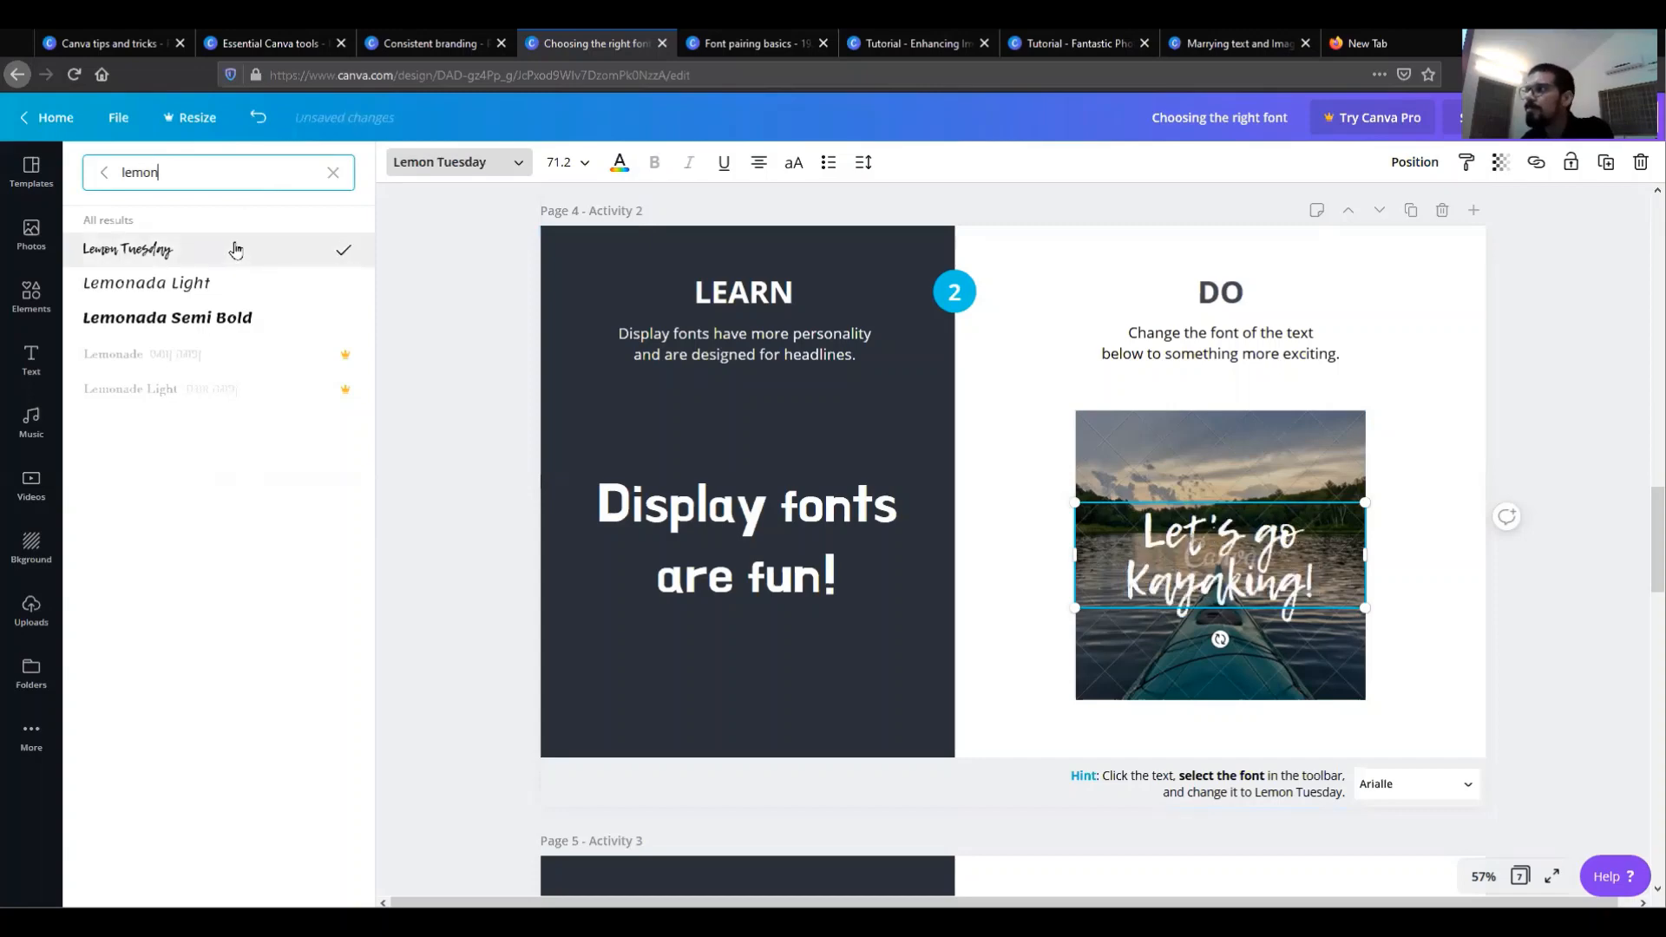
left_click(1542, 401)
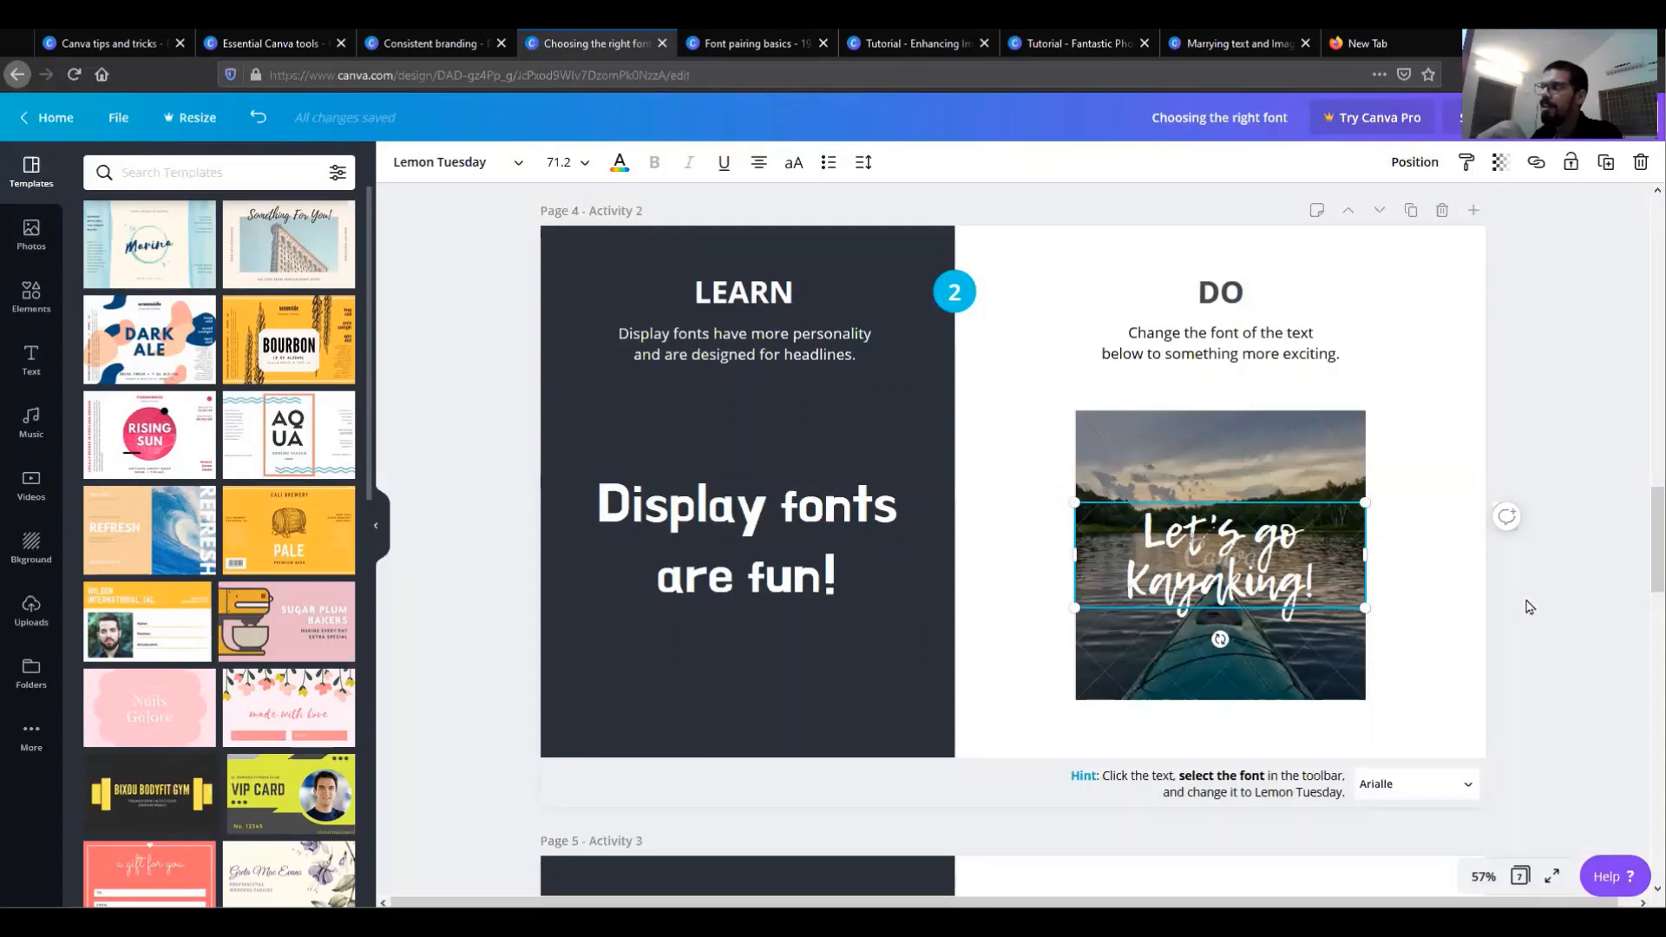
left_click(1529, 606)
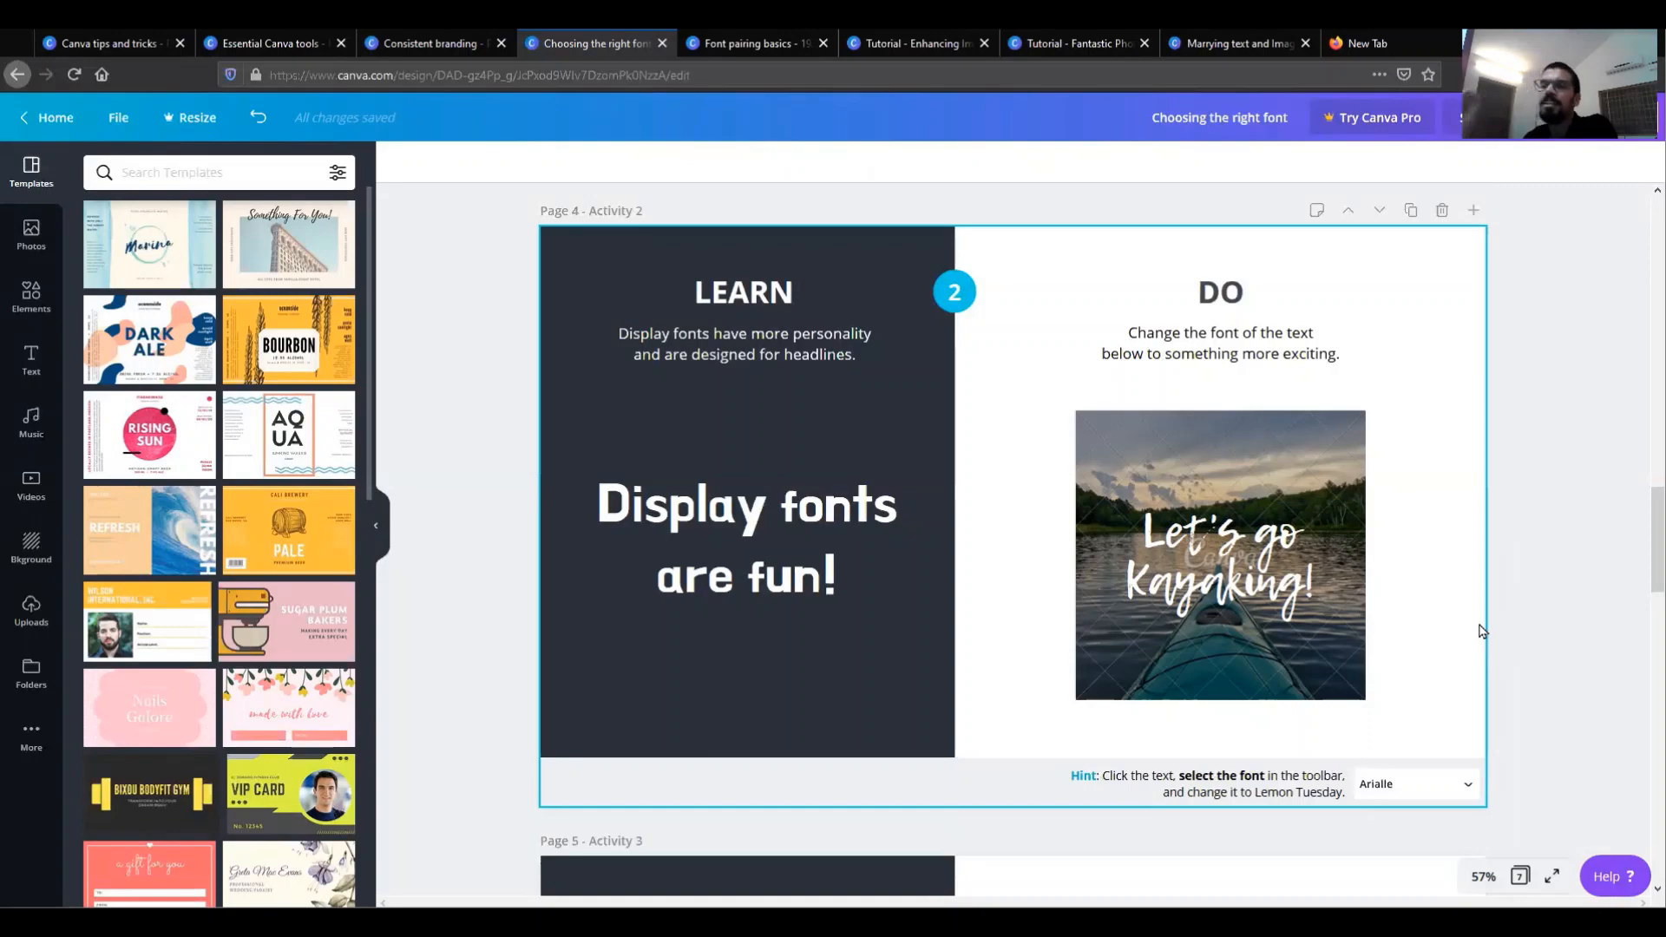
Set the quote in Activity 3 on page 5 to the Arvo font and move it up to fit inside the white panel.
scroll(1369, 703, "down", 5)
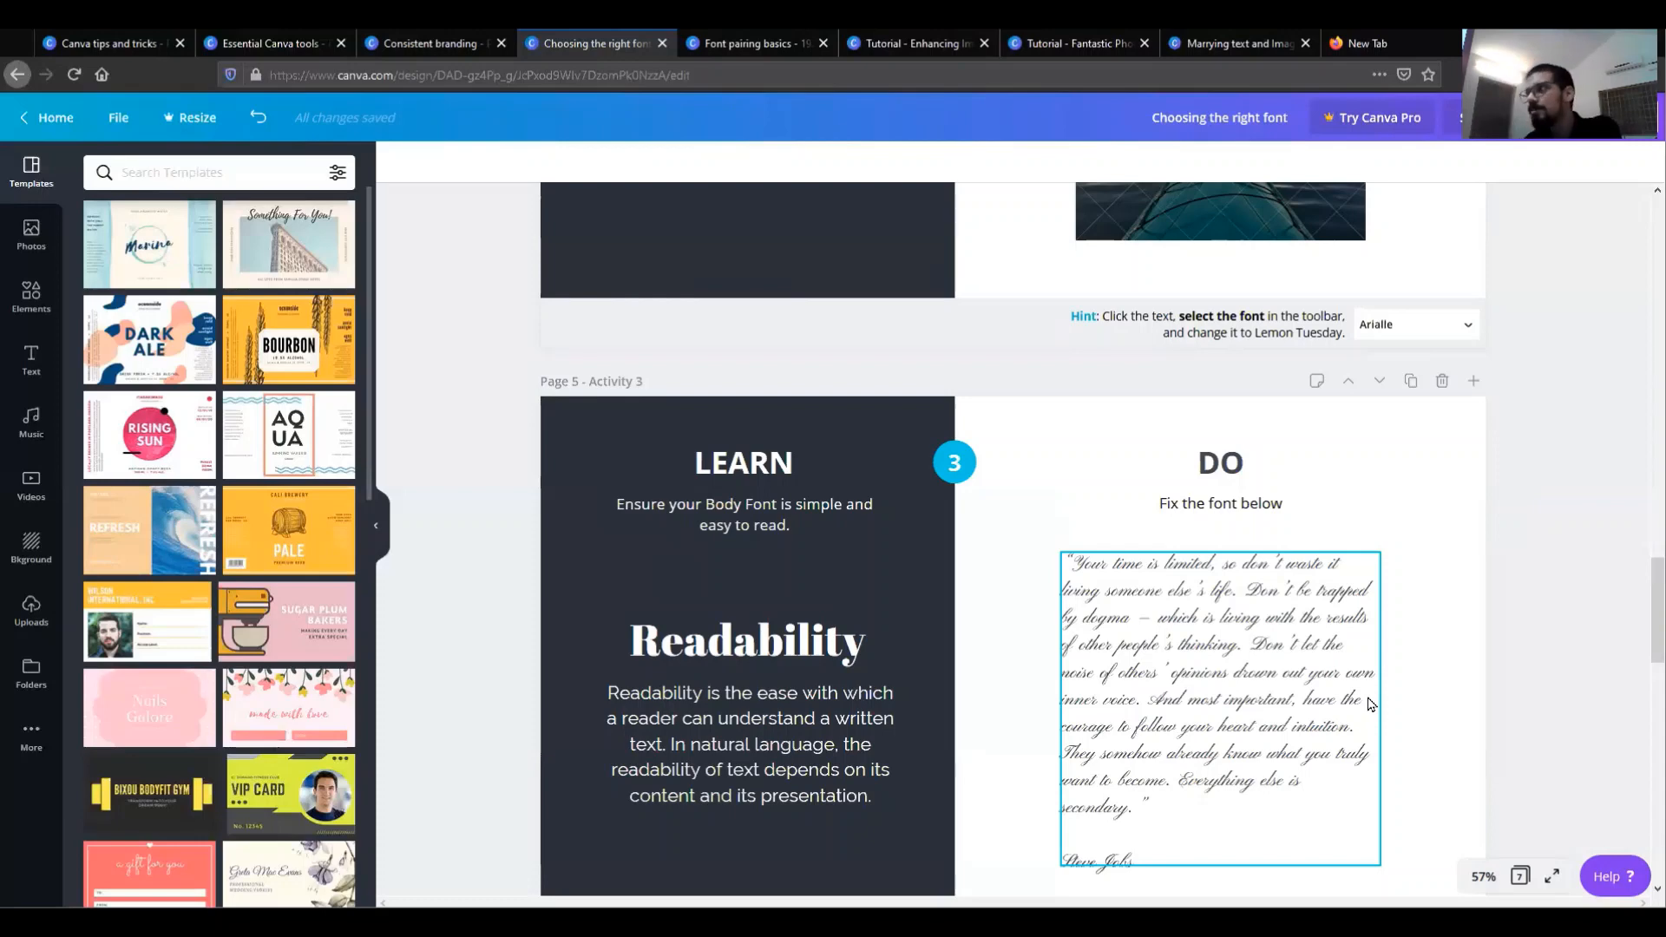
scroll(1369, 703, "down", 2)
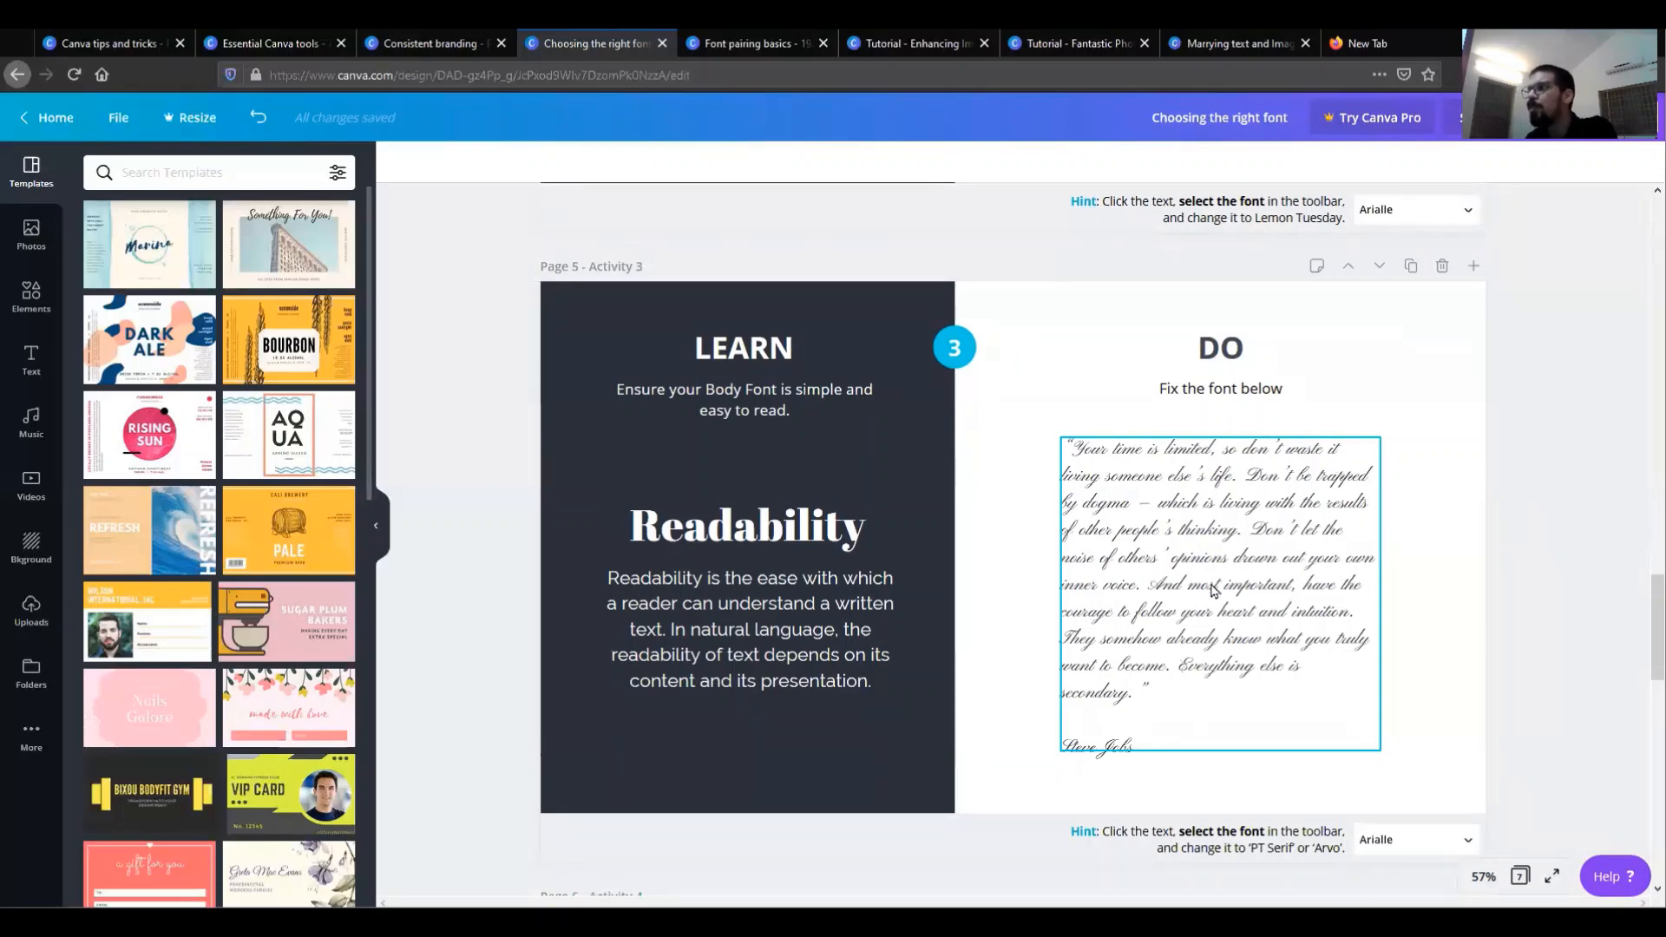
left_click(1284, 654)
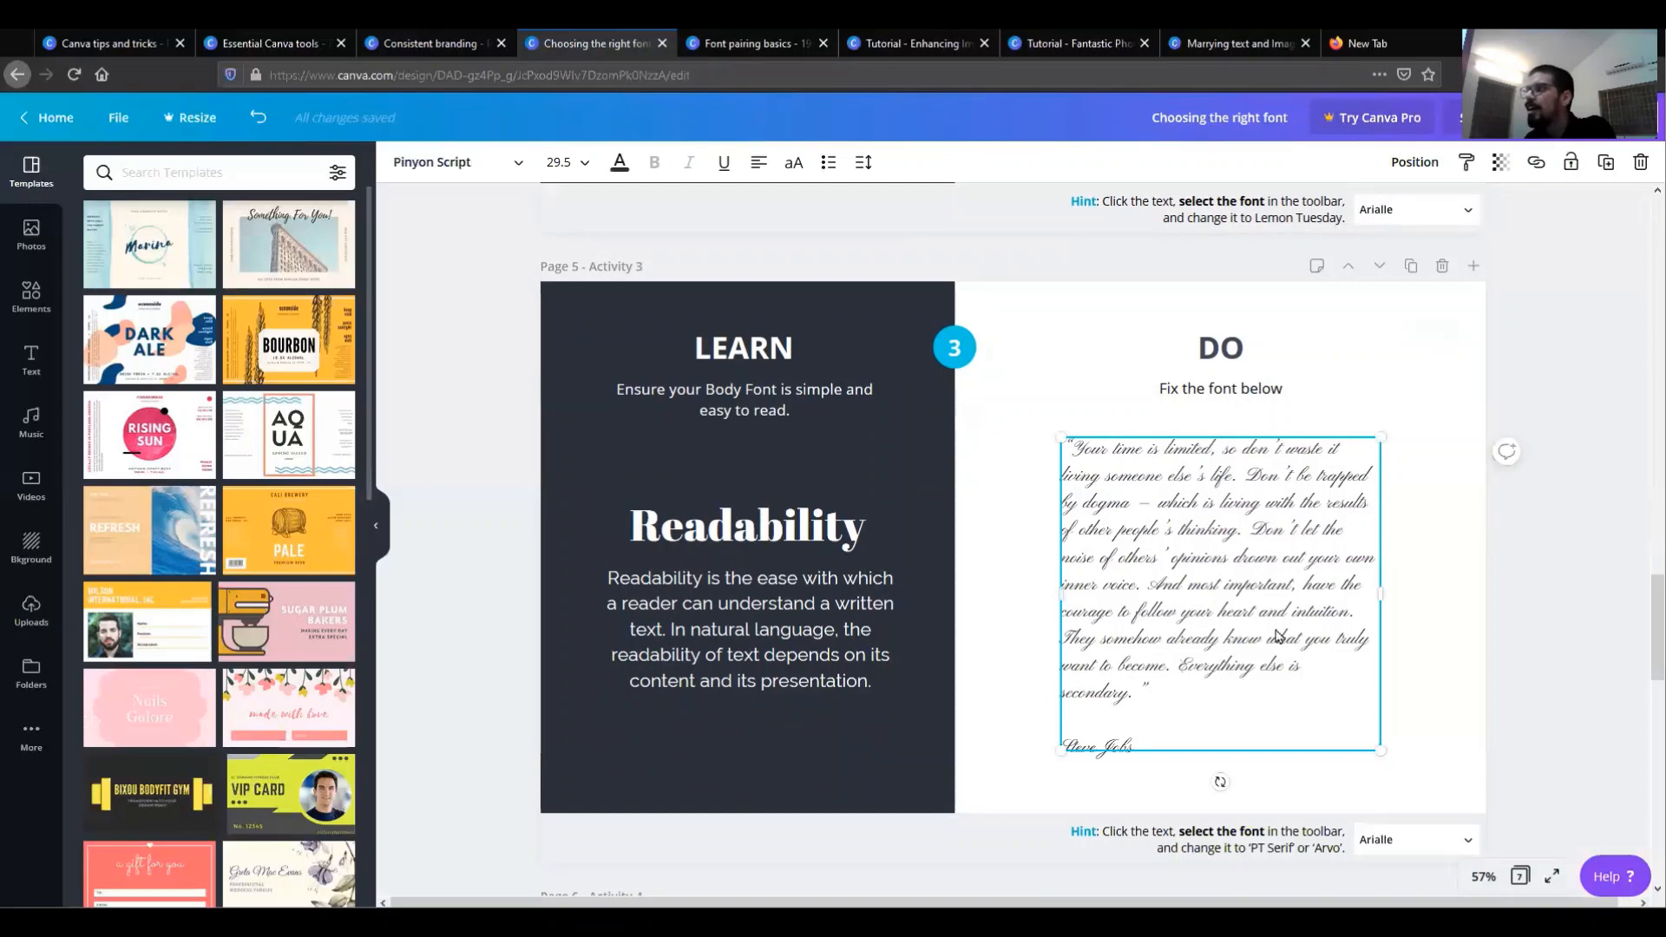
left_click(485, 164)
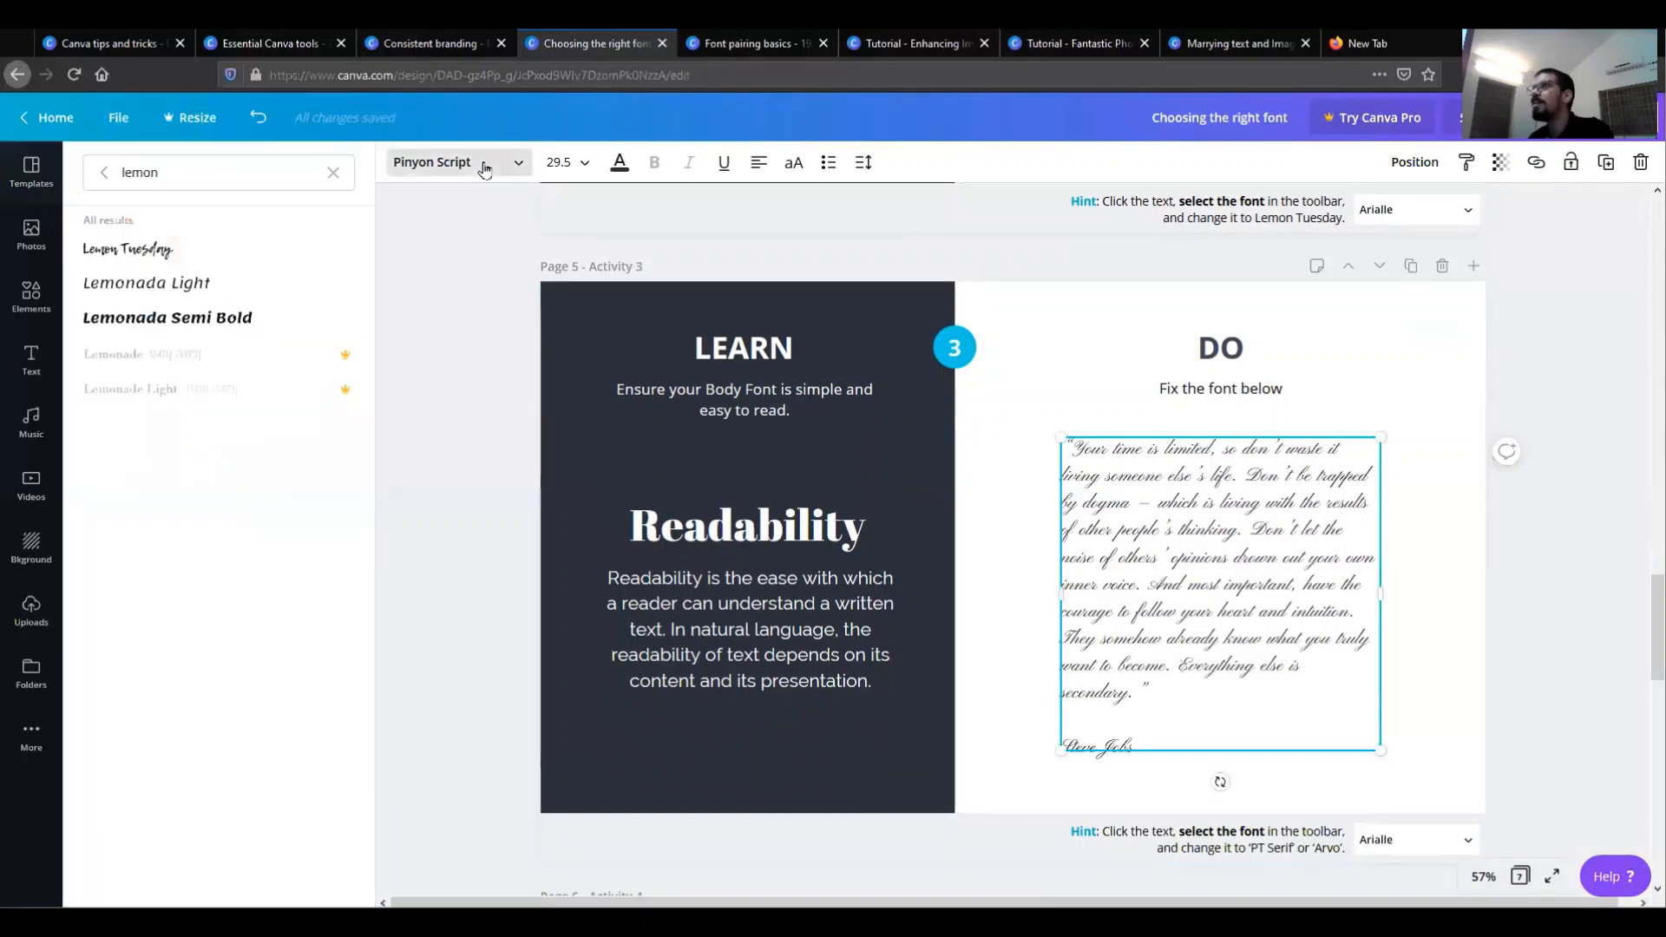
double_click(228, 179)
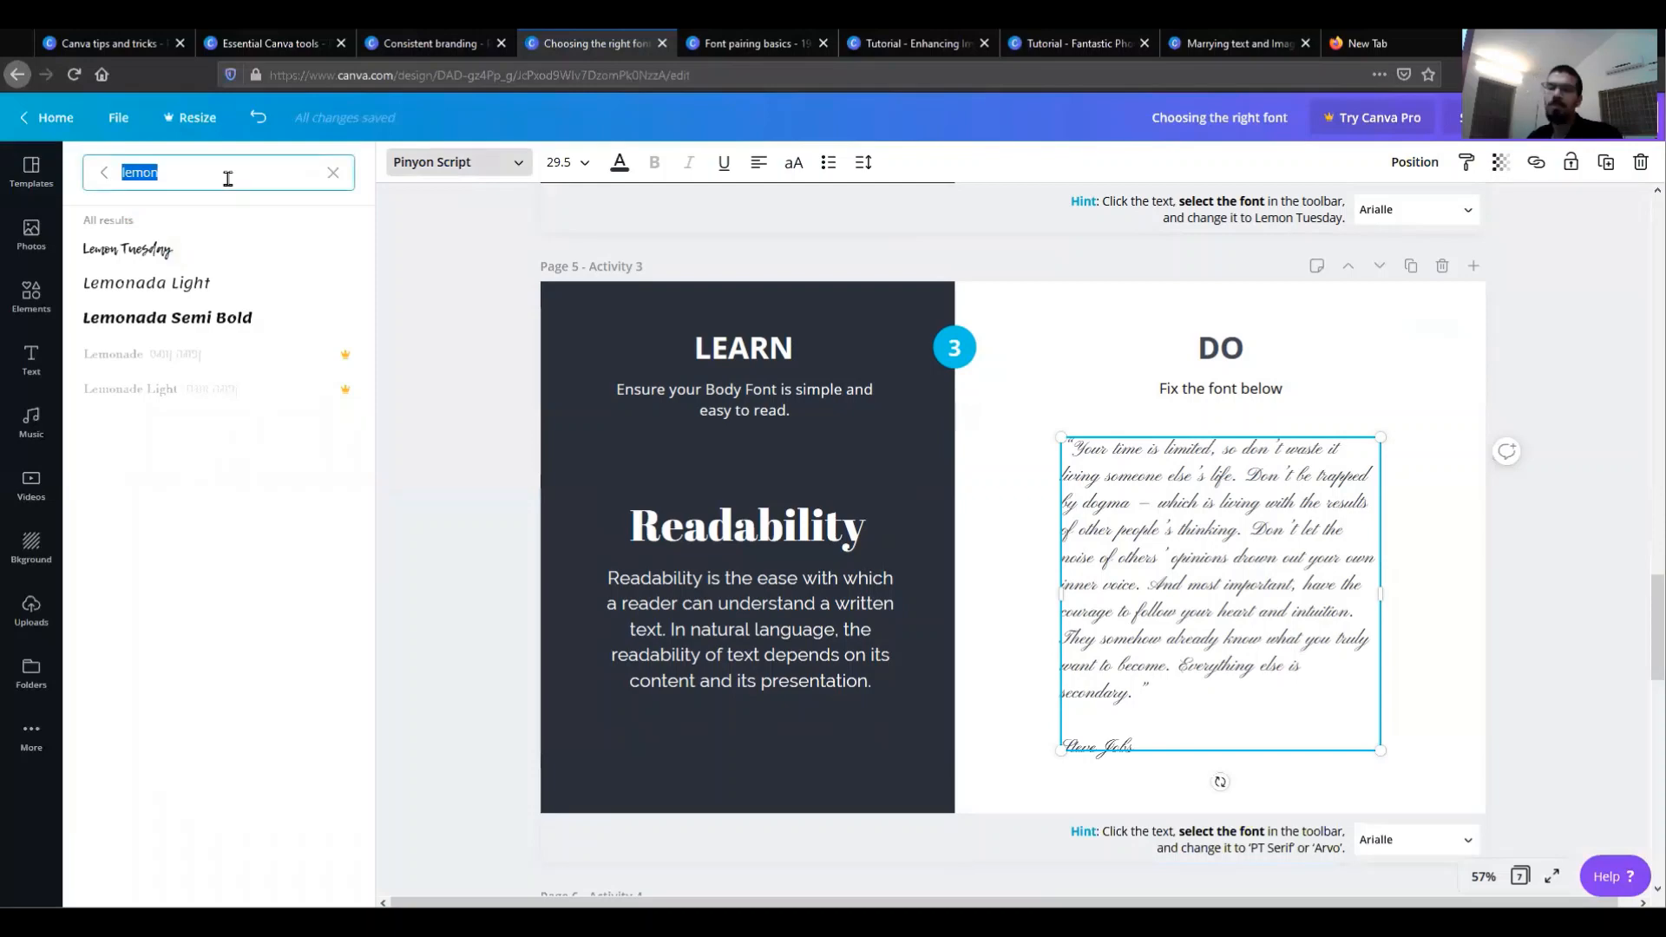
left_click(228, 179)
type("Arvo")
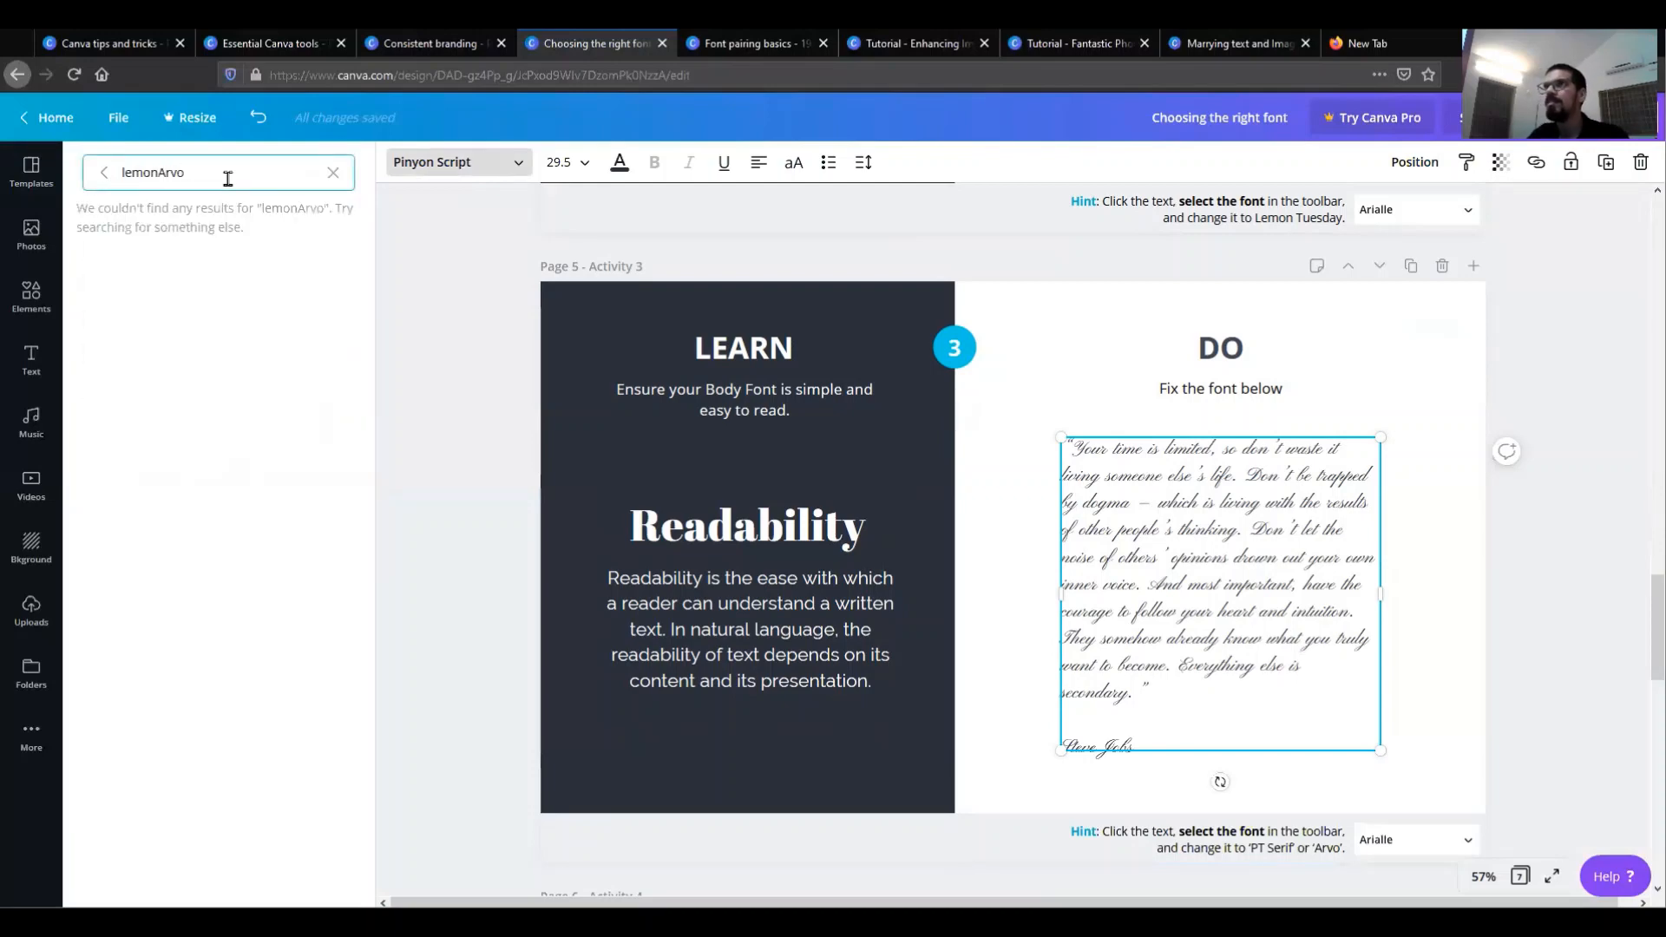
type("\\")
key("BackSpace")
key("BackSpace")
key("BackSpace")
key("BackSpace")
key("BackSpace")
key("BackSpace")
key("BackSpace")
key("BackSpace")
key("BackSpace")
key("BackSpace")
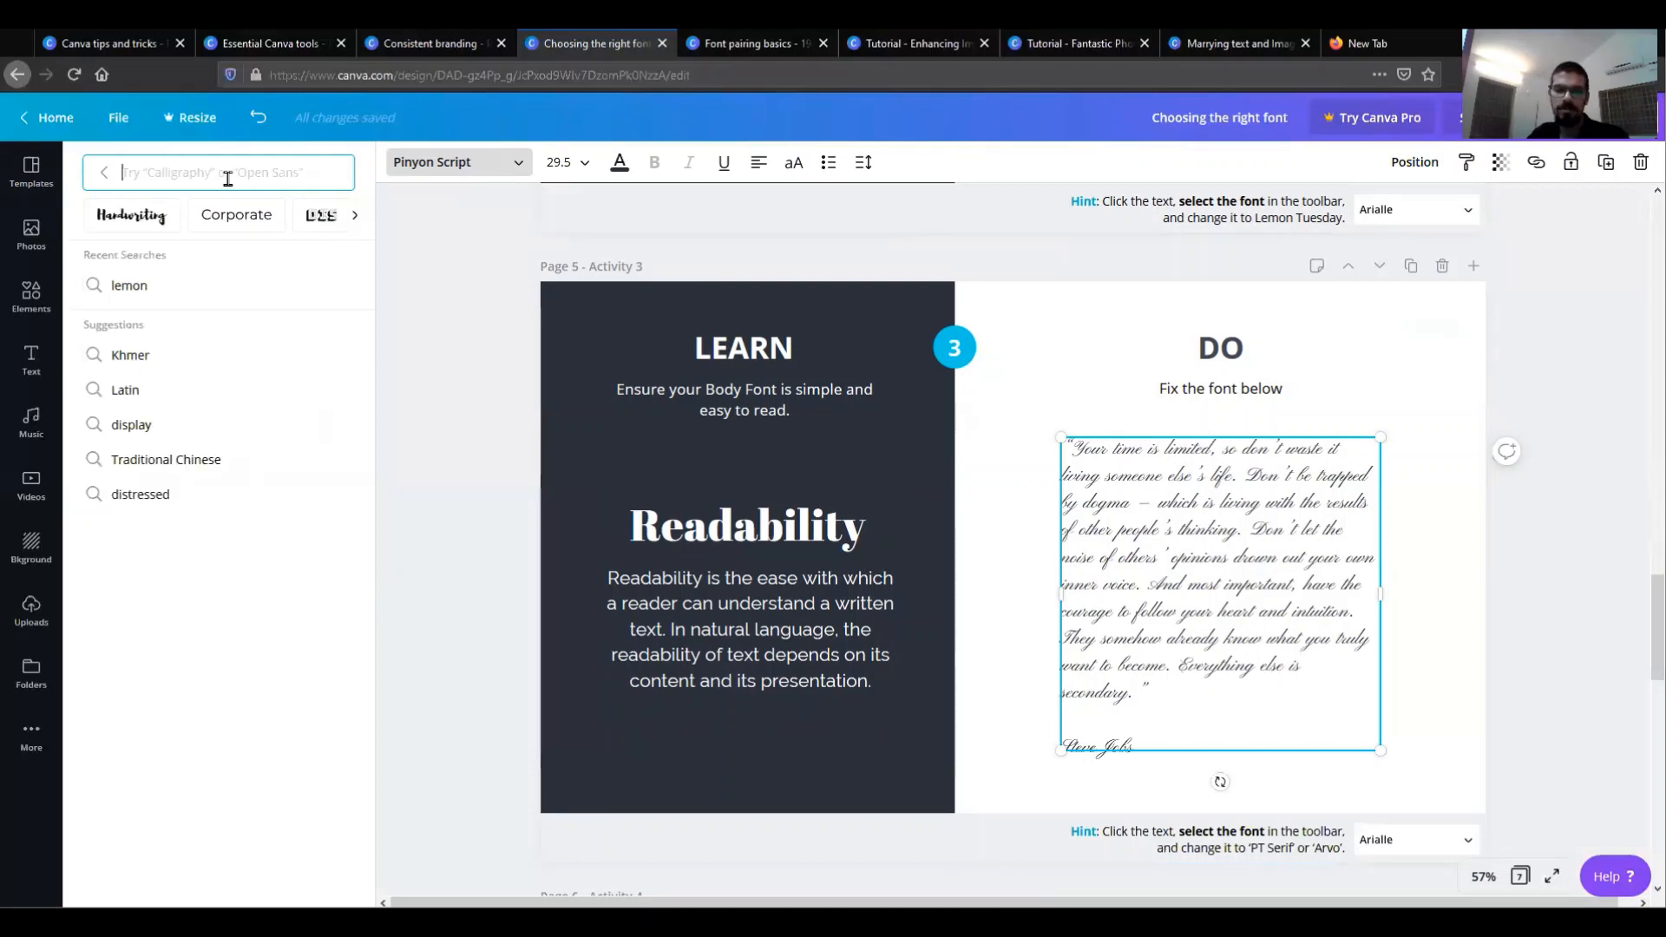
type("Ar")
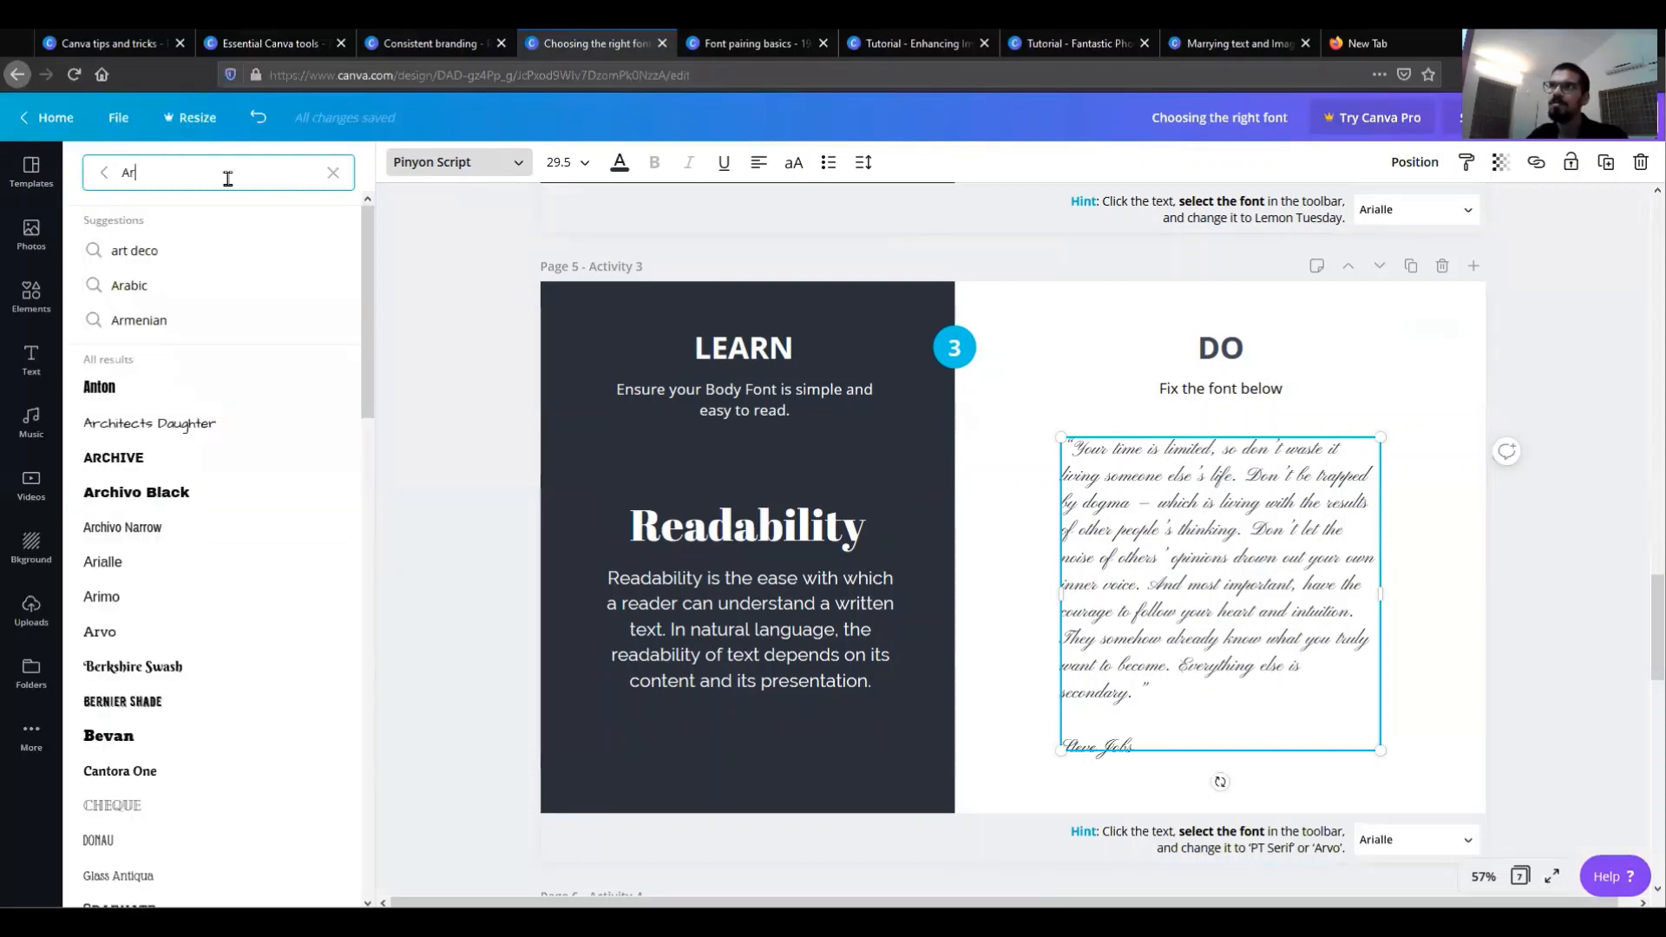
type("vo")
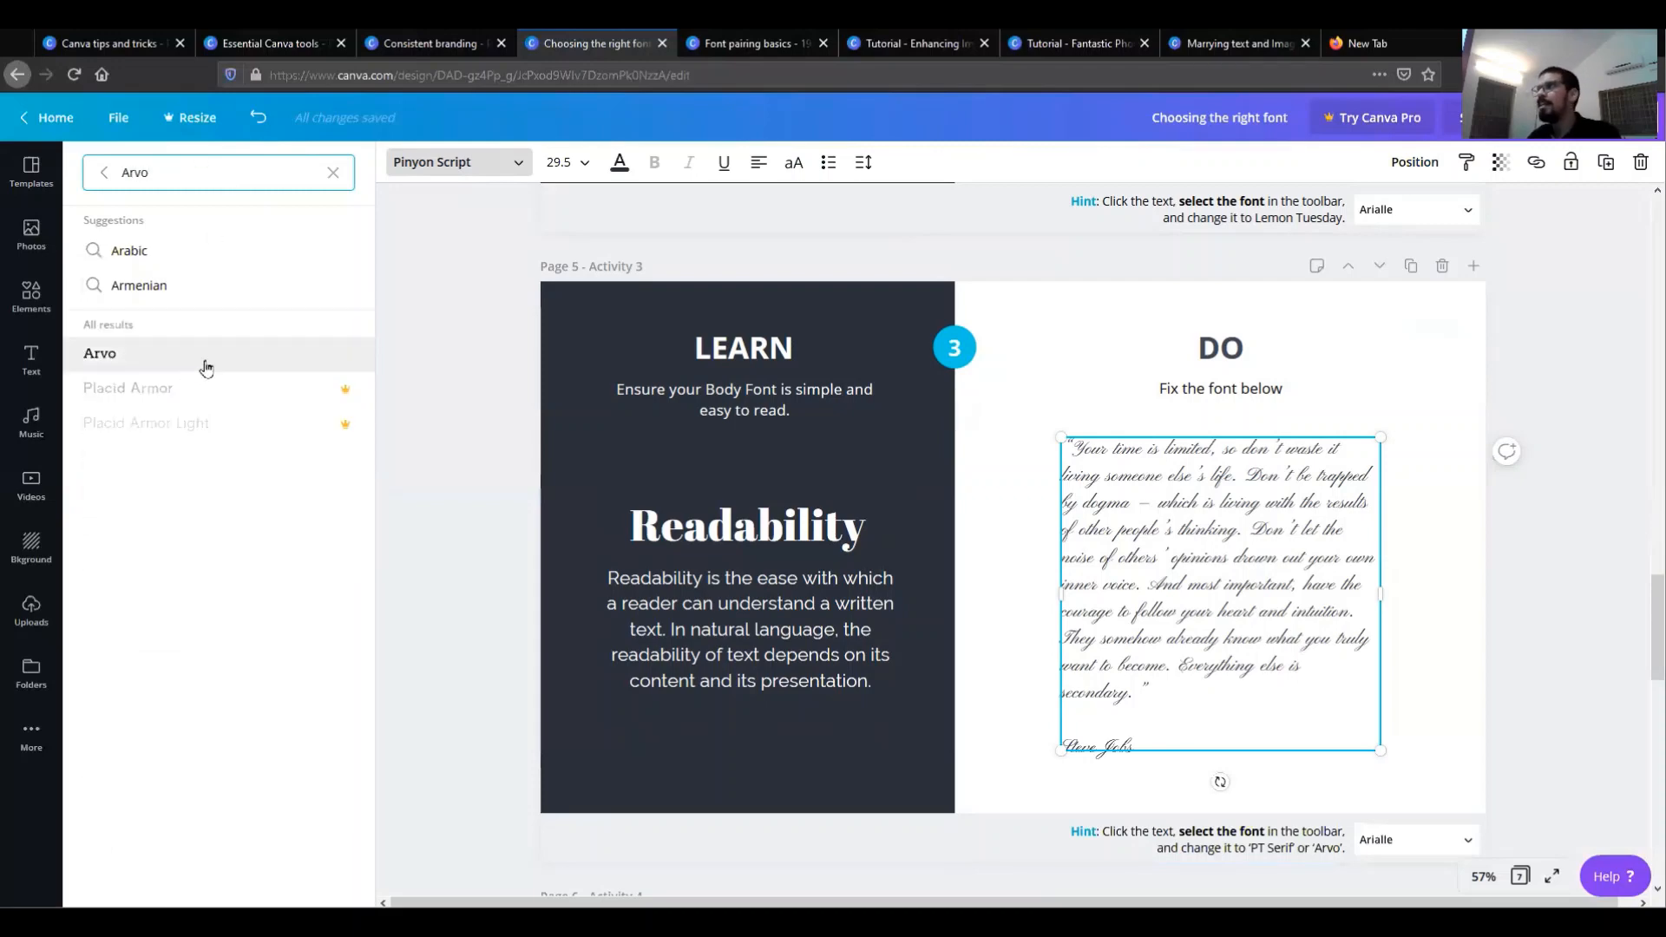
left_click(205, 366)
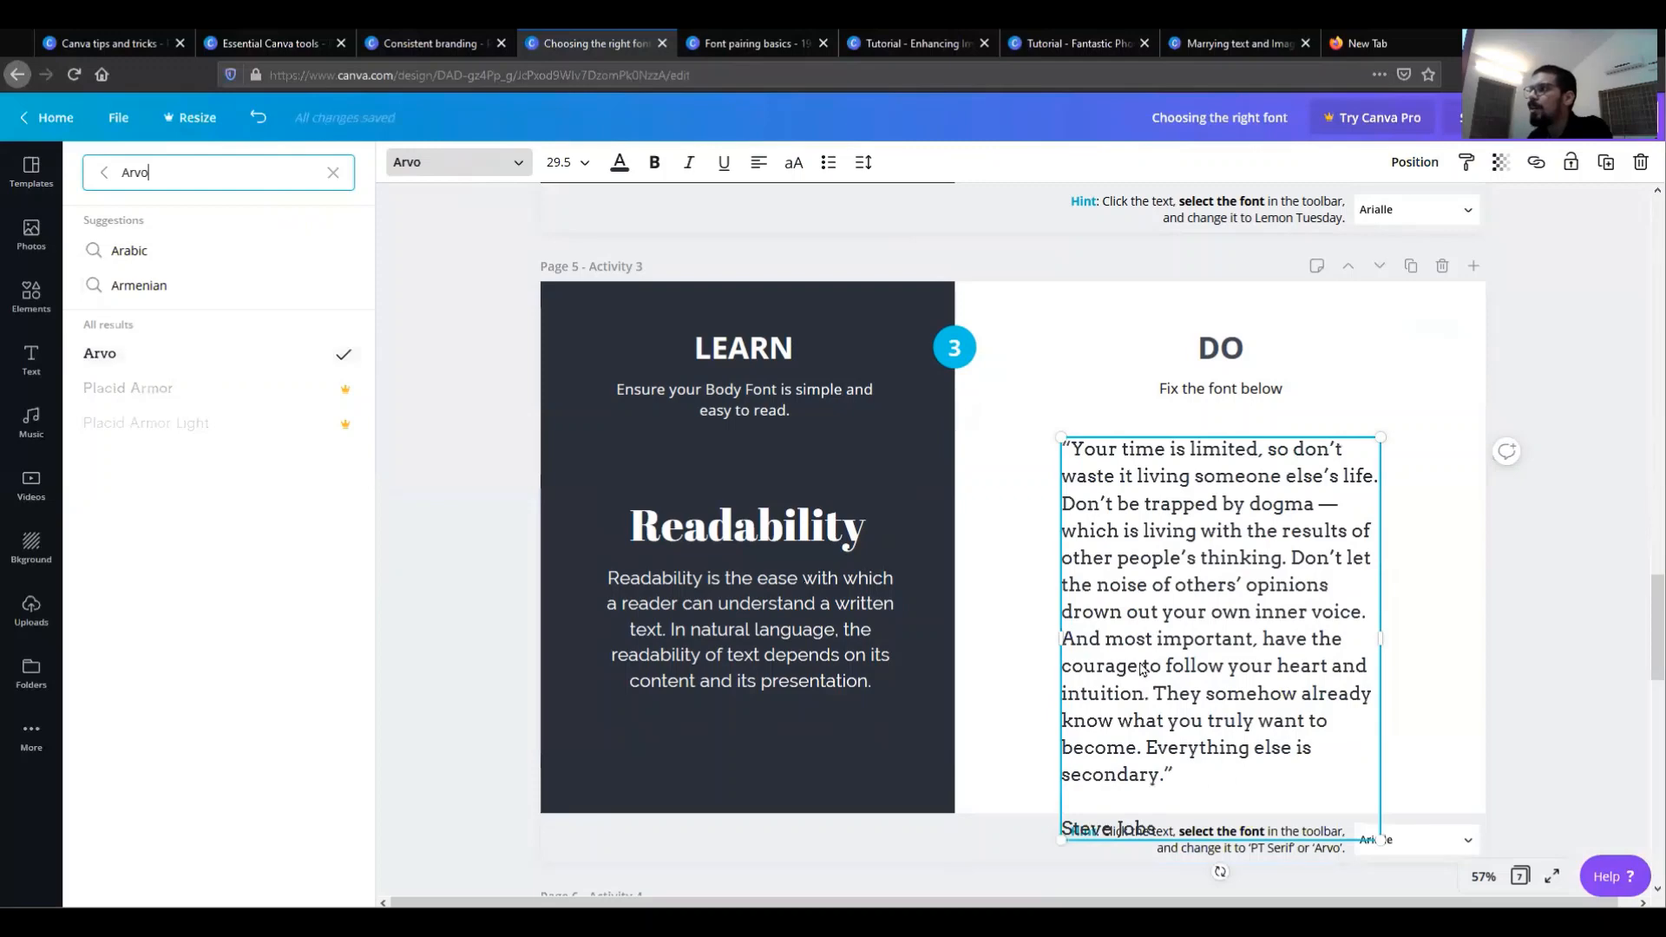
left_click_drag(1261, 628, 1213, 594)
left_click(1556, 583)
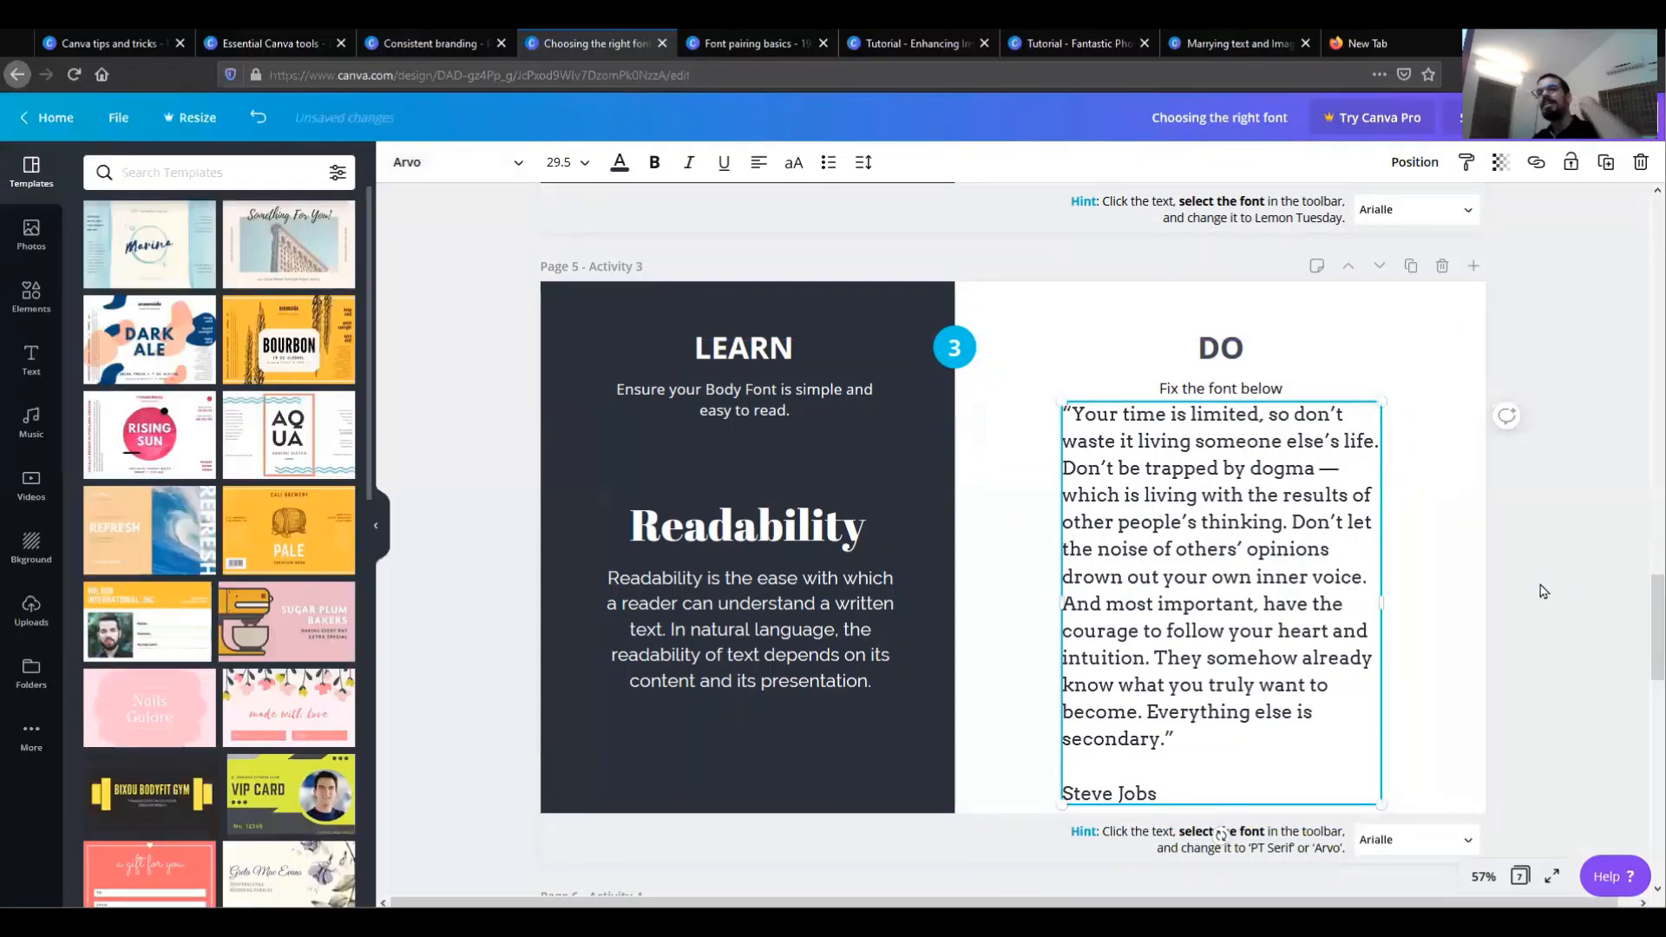
Scale up the word "LOVE" in Activity 4 on page 6 to span the grey shape's width and place it inside the shape.
scroll(1387, 679, "down", 3)
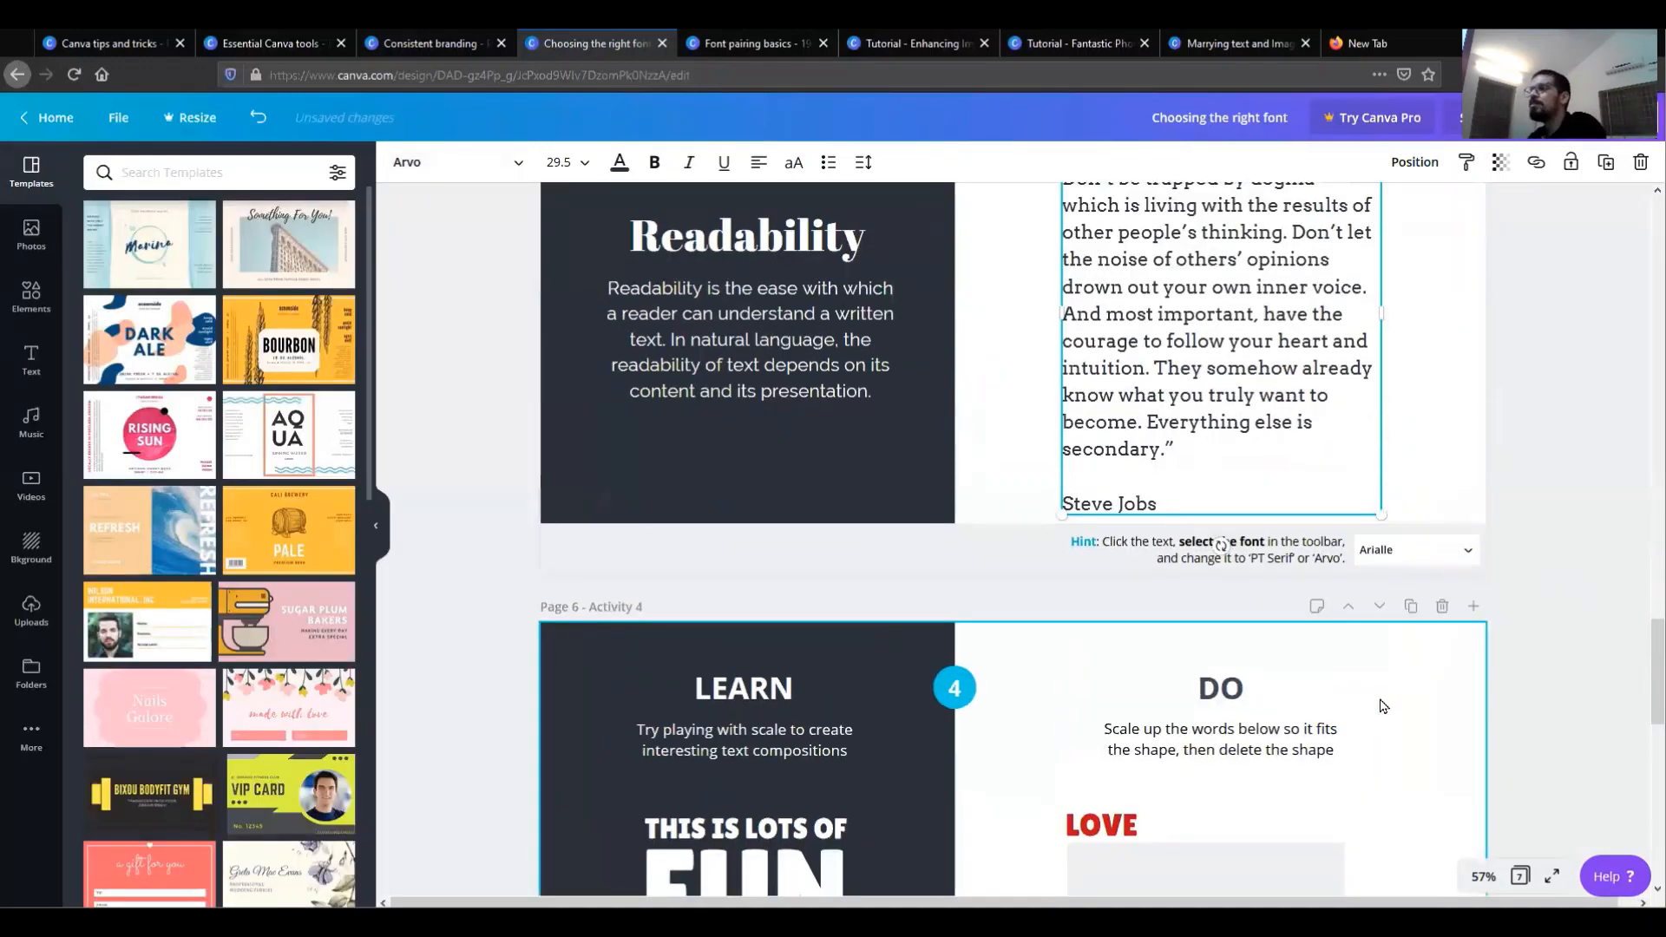
scroll(1391, 699, "down", 2)
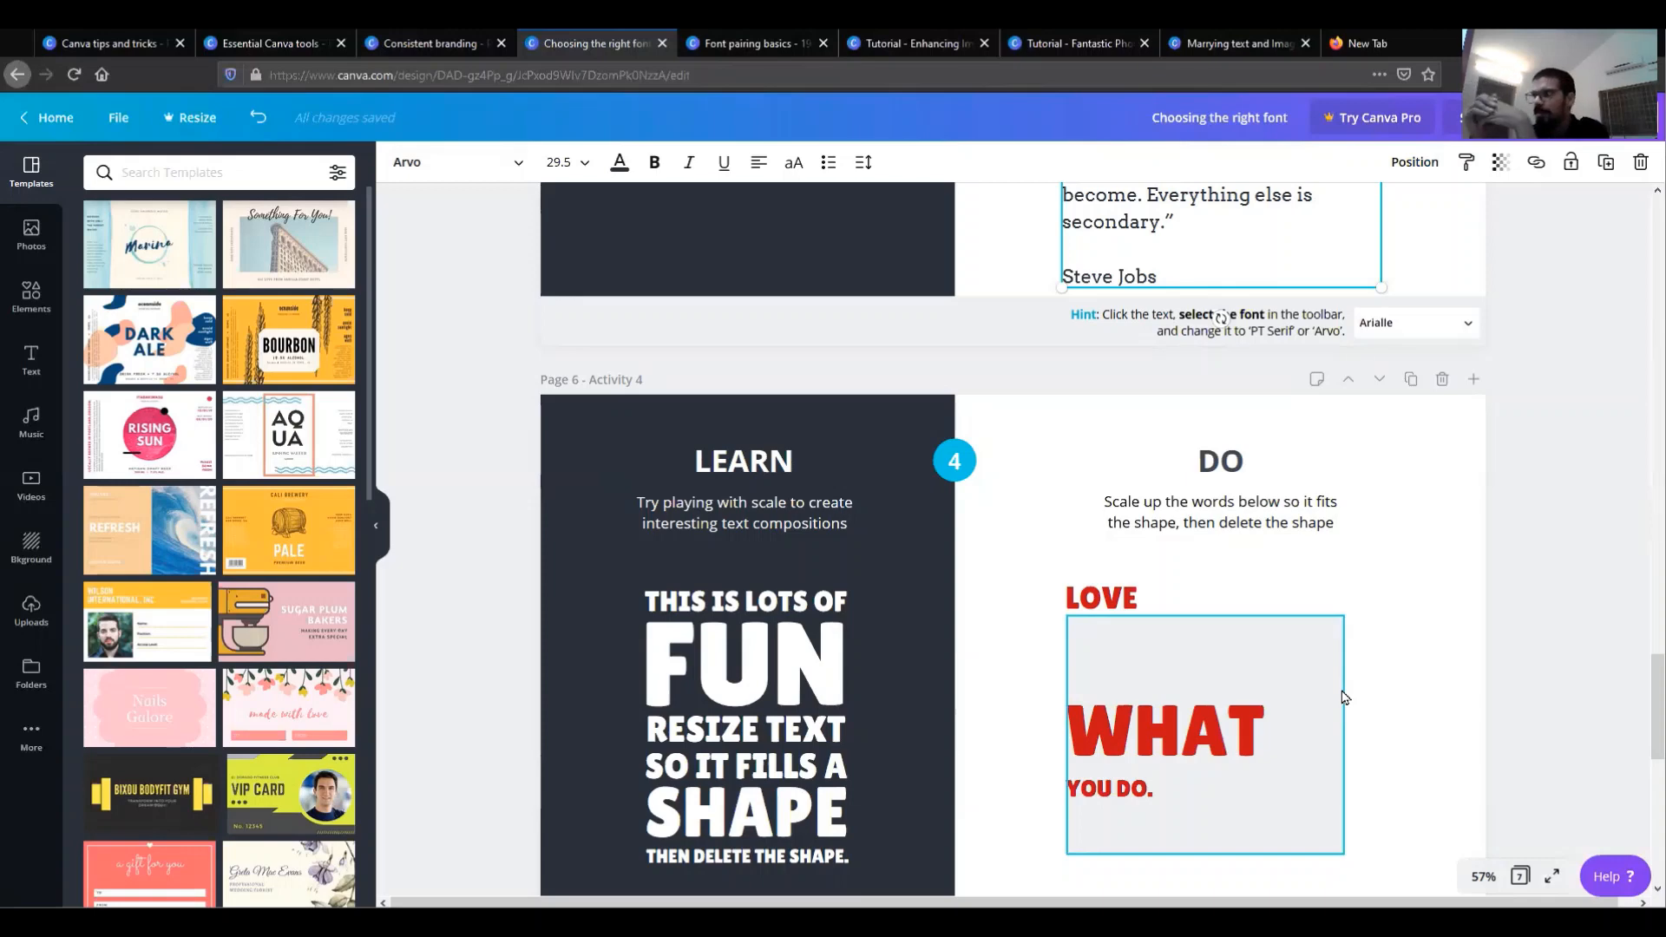
left_click(1357, 680)
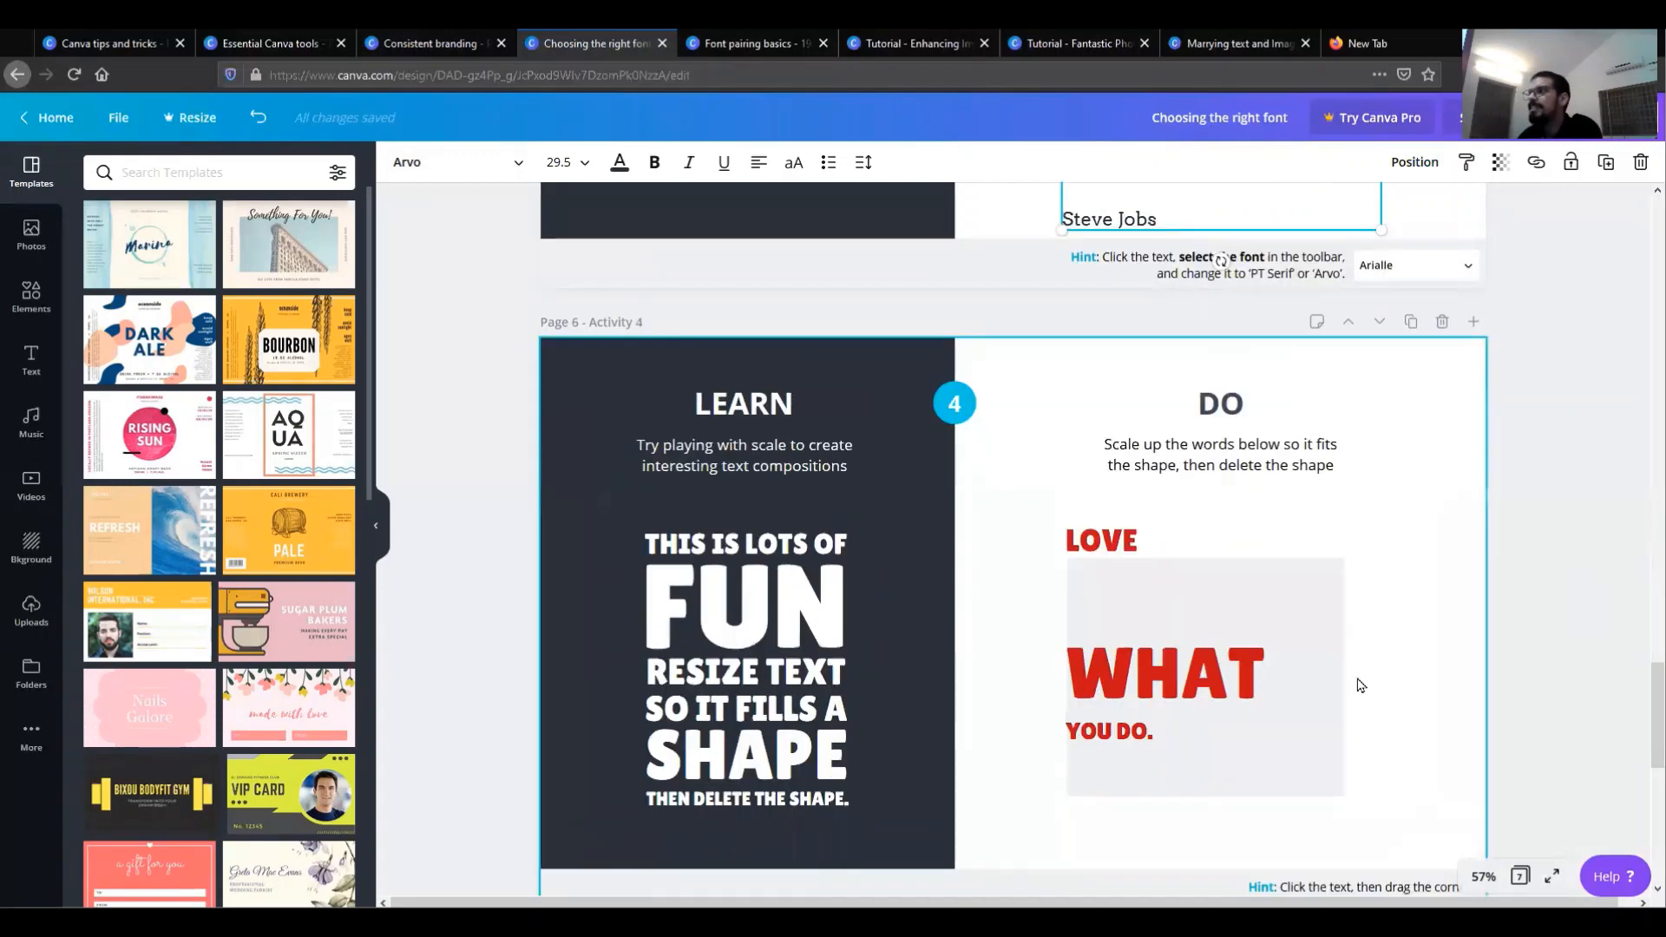
scroll(1357, 680, "down", 3)
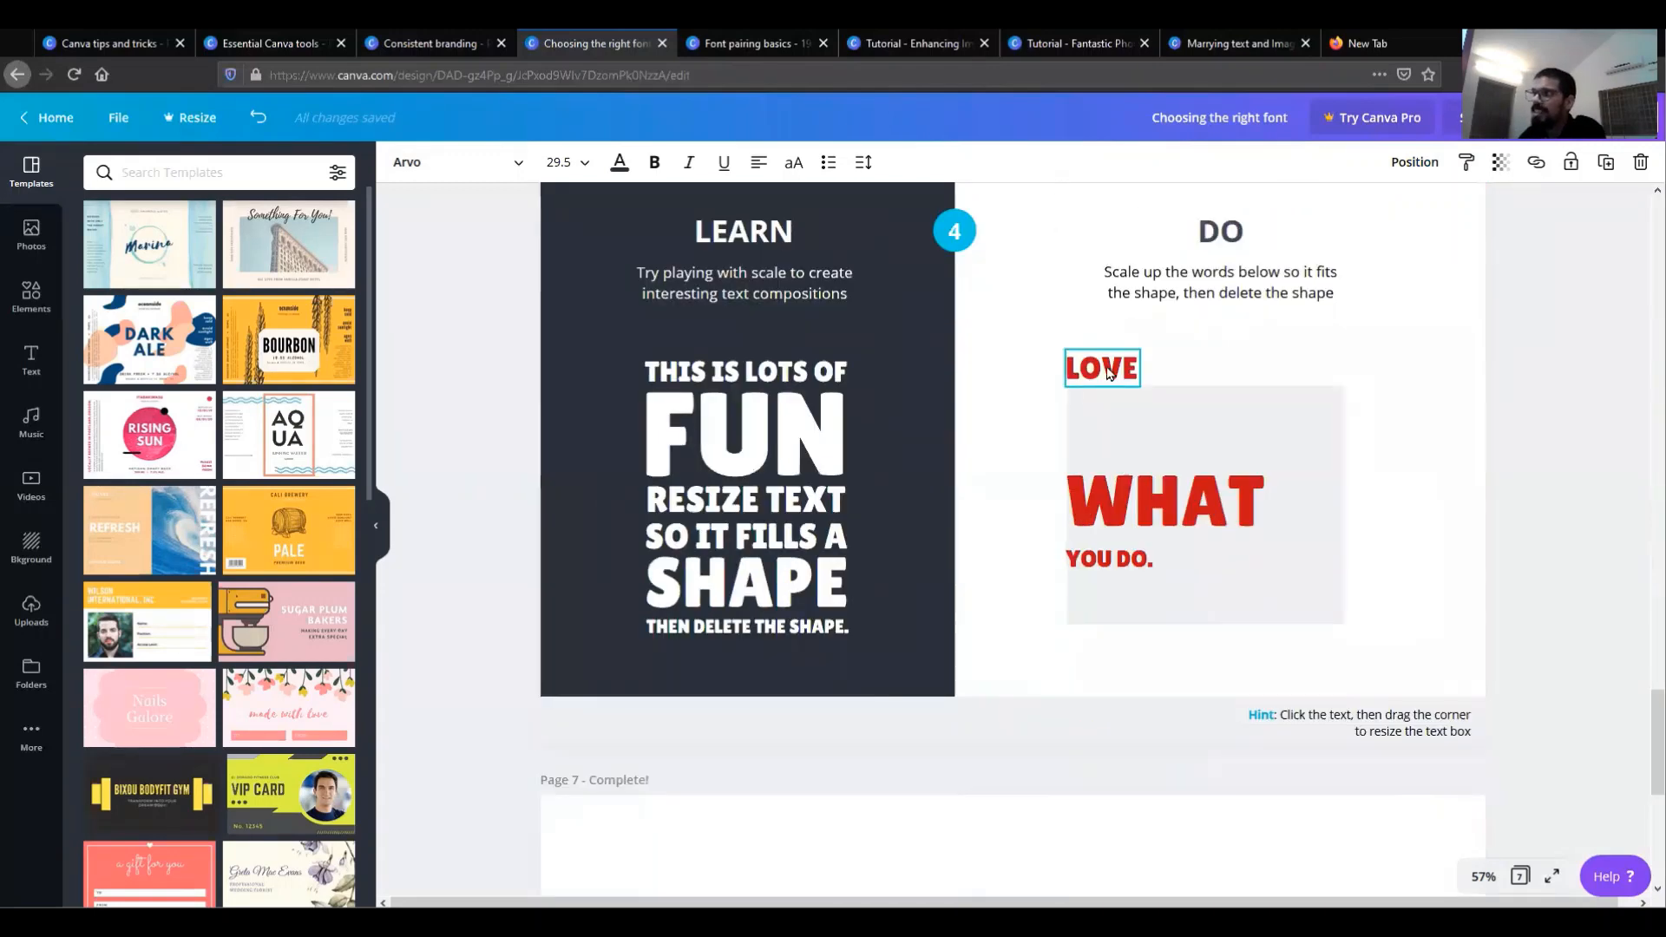
left_click_drag(1109, 369, 1363, 482)
left_click(1437, 459)
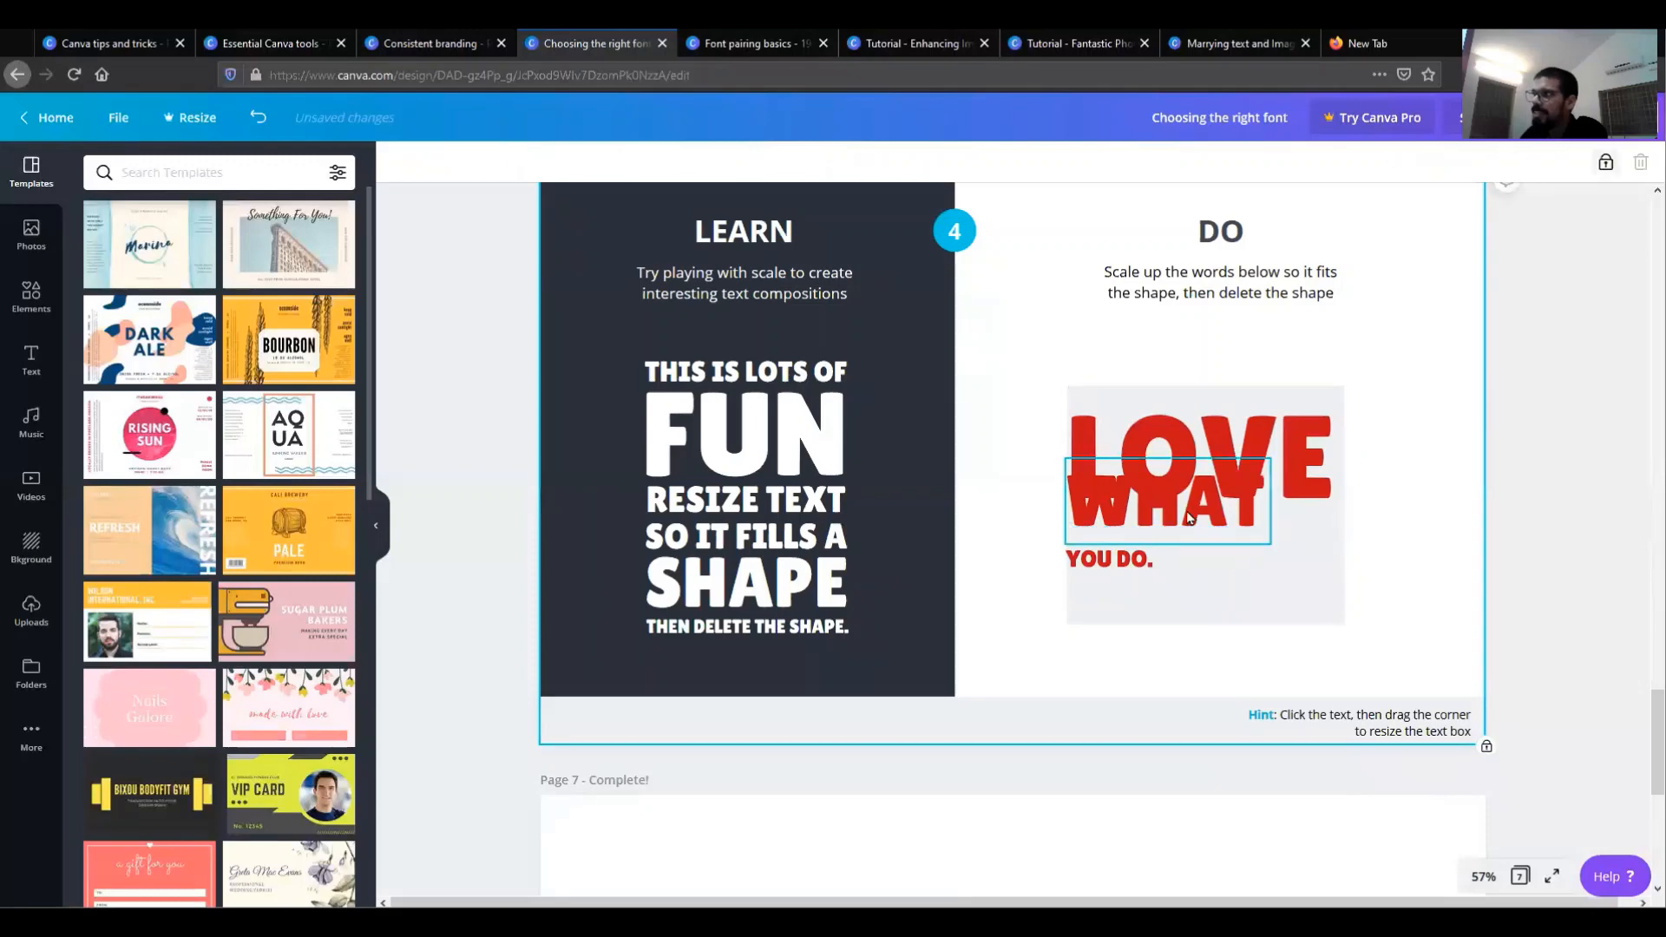
Scale up "WHAT" and "YOU DO." to the grey shape's width and stack the words beneath "LOVE" to fill the shape.
left_click_drag(1190, 506, 1106, 611)
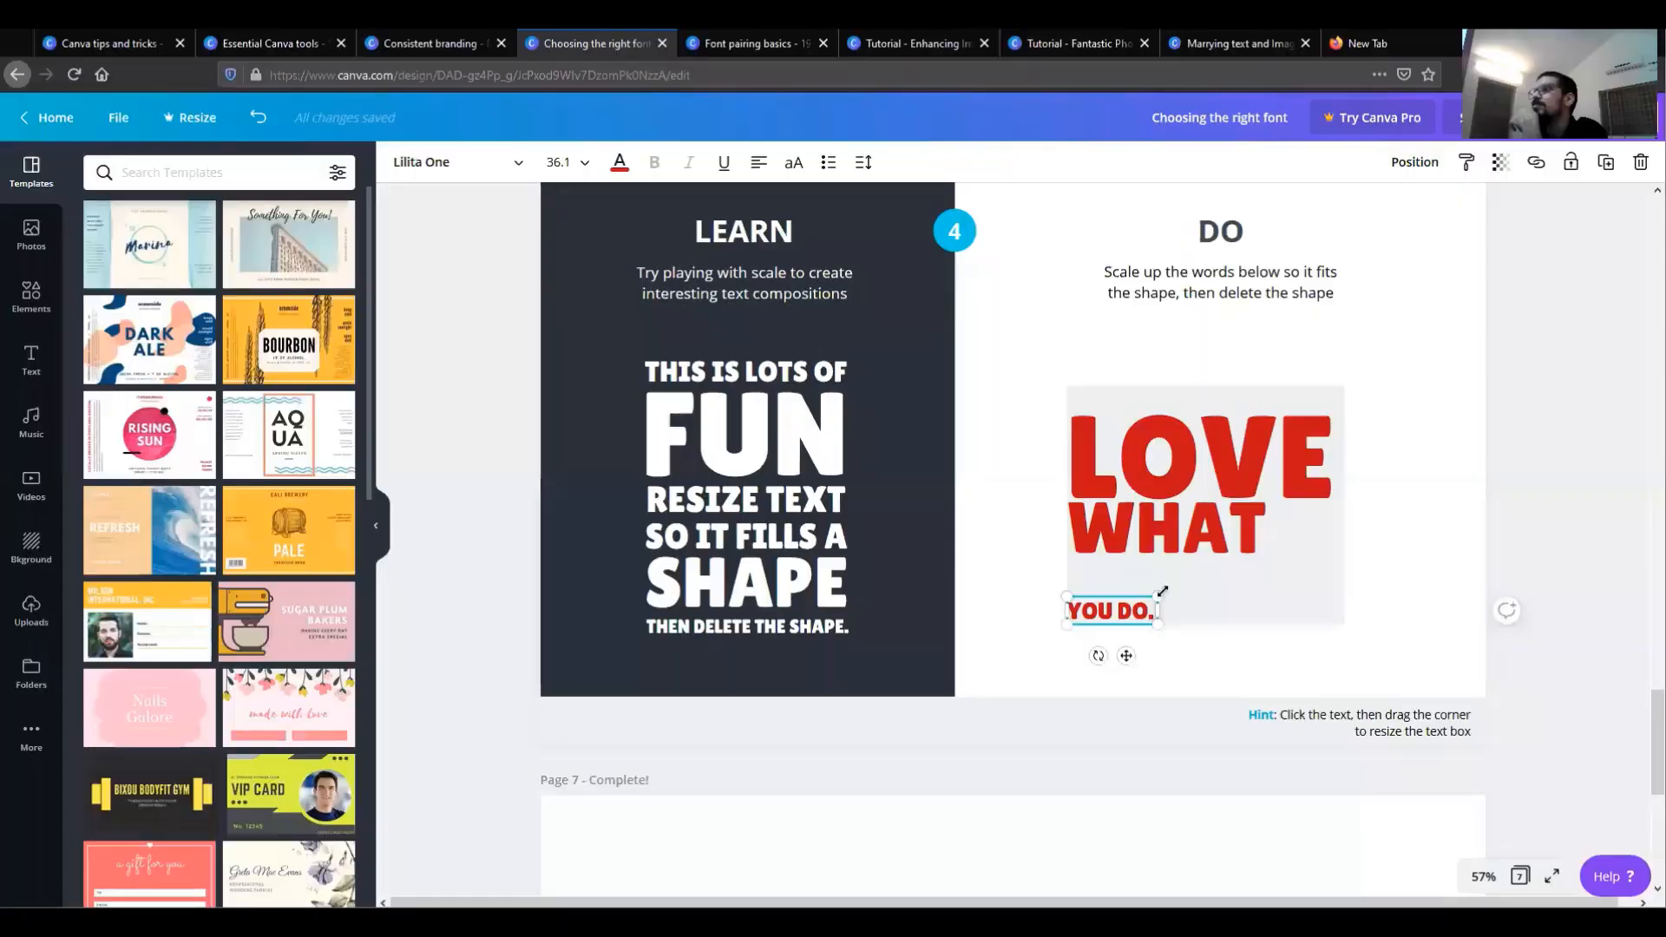
left_click_drag(1156, 597, 1299, 590)
left_click_drag(1250, 466, 1341, 463)
left_click(1172, 534)
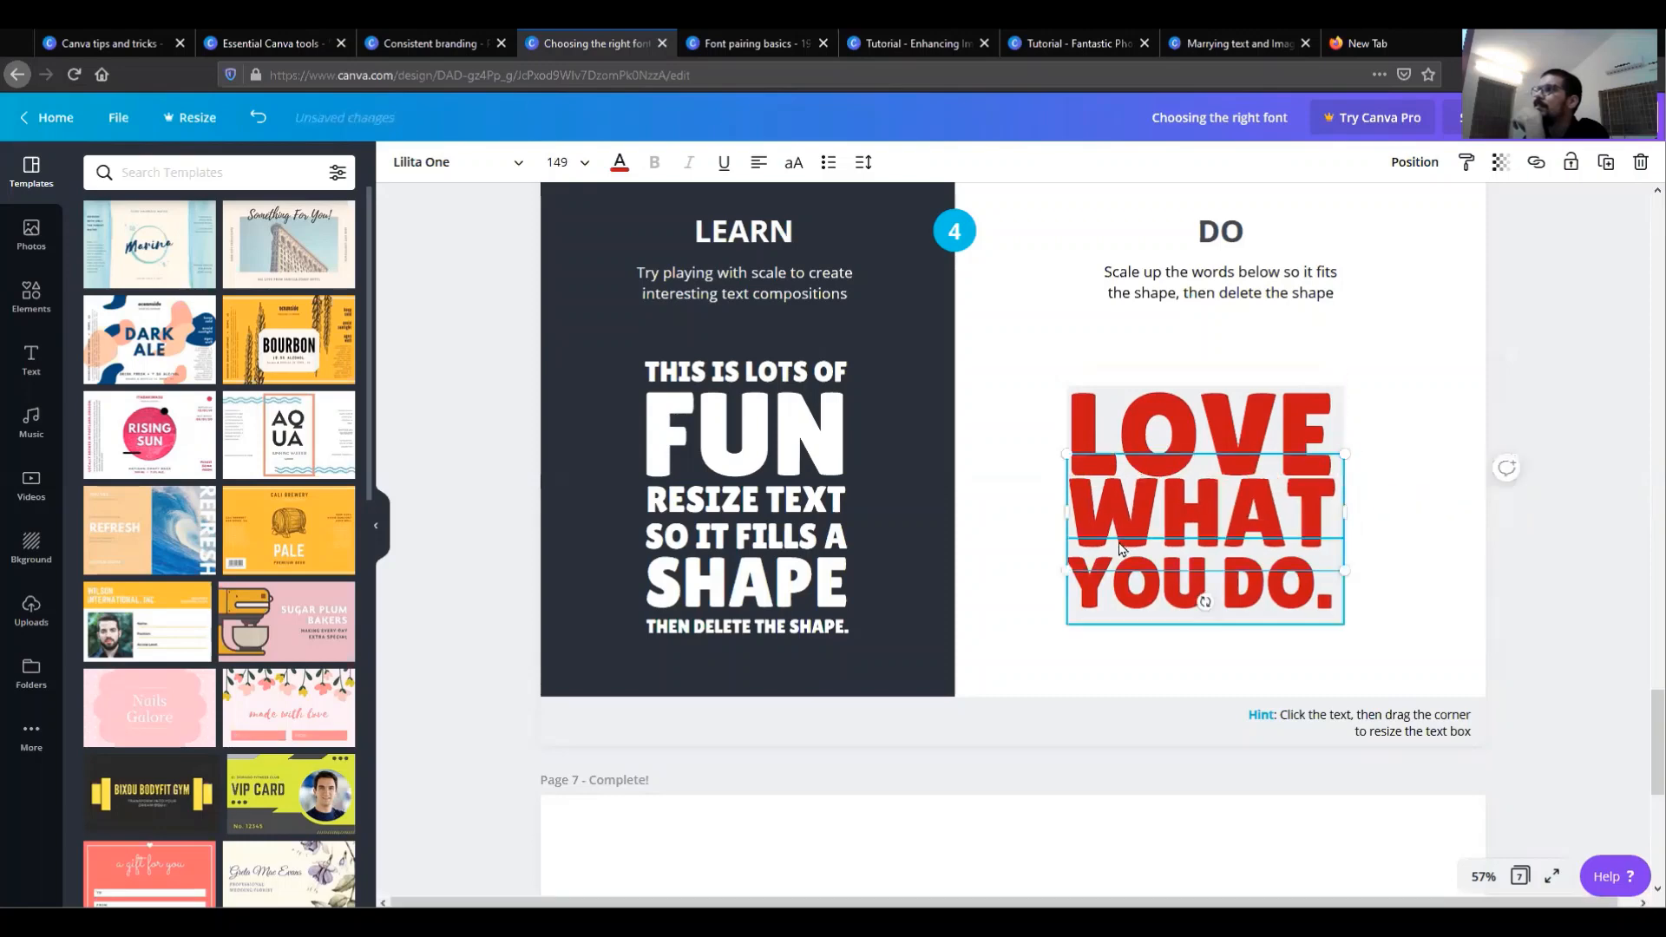
left_click_drag(1163, 515, 1163, 510)
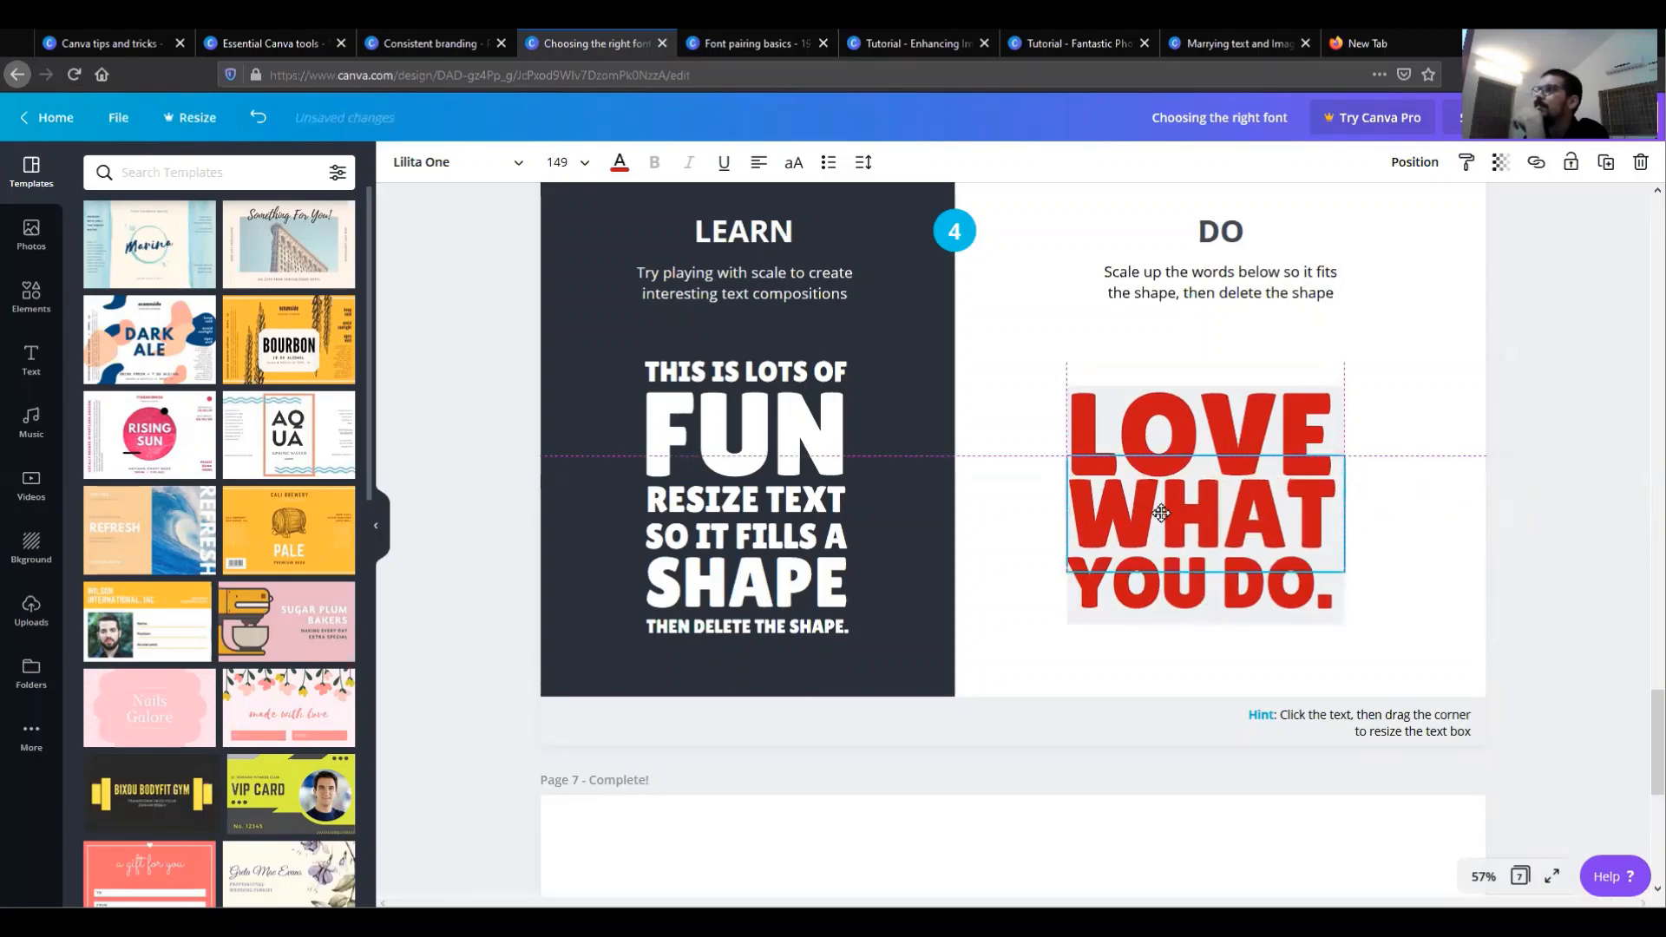
left_click(1383, 550)
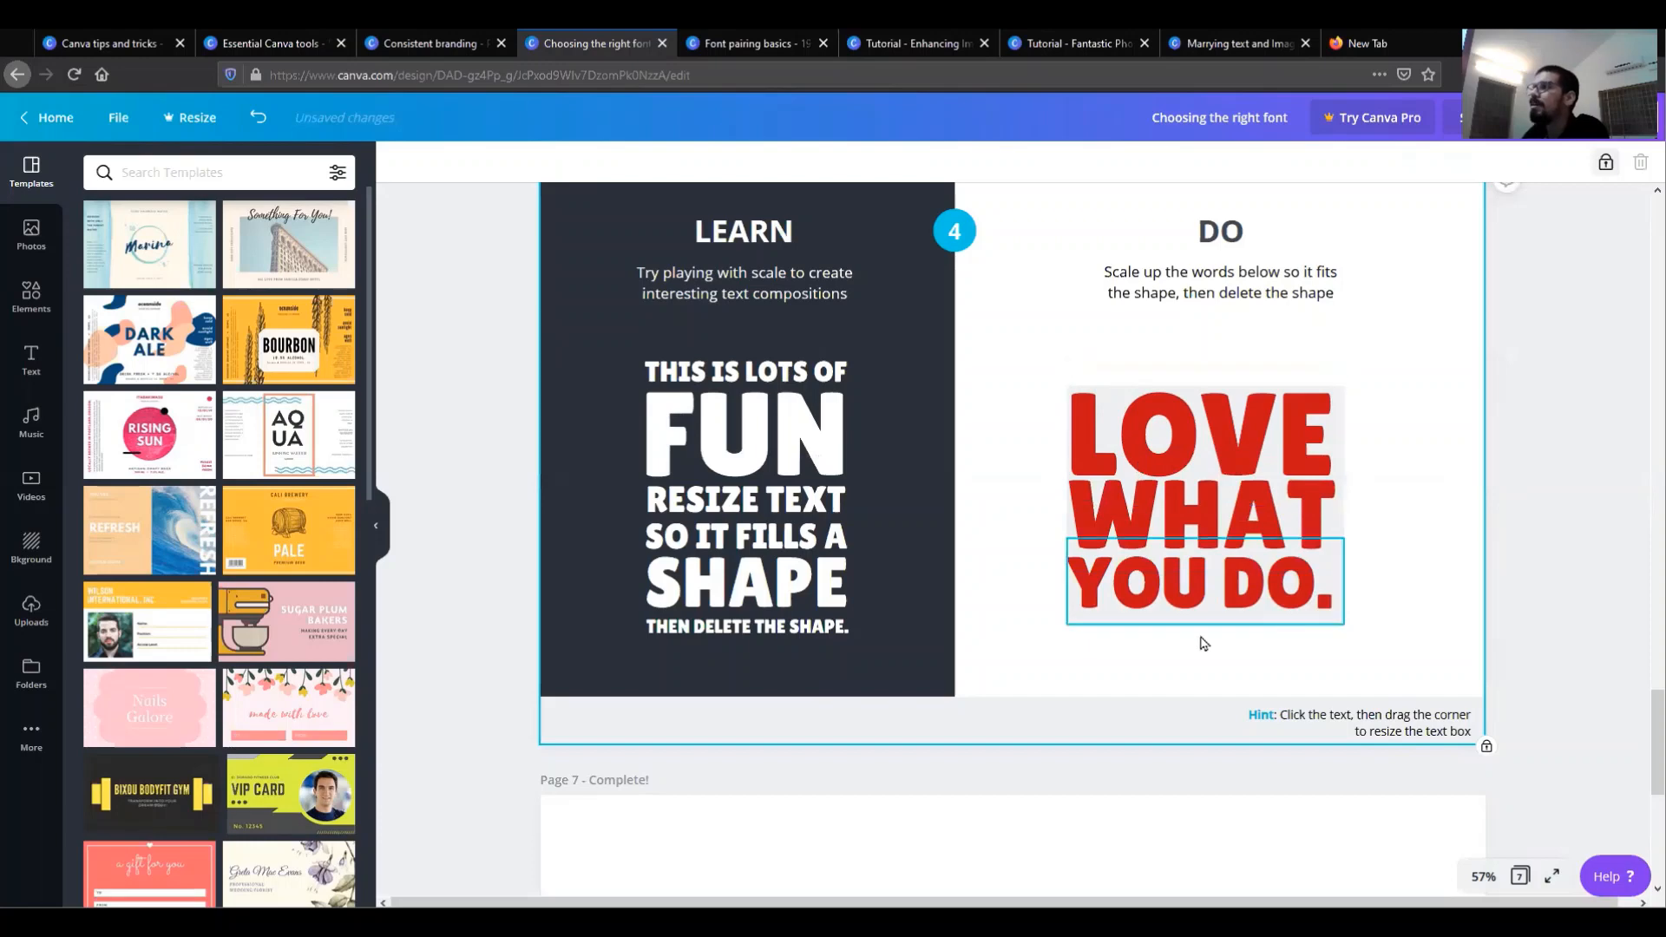
Delete the grey shape behind the red words and align "YOU DO." directly beneath "WHAT".
left_click_drag(1258, 608, 1237, 606)
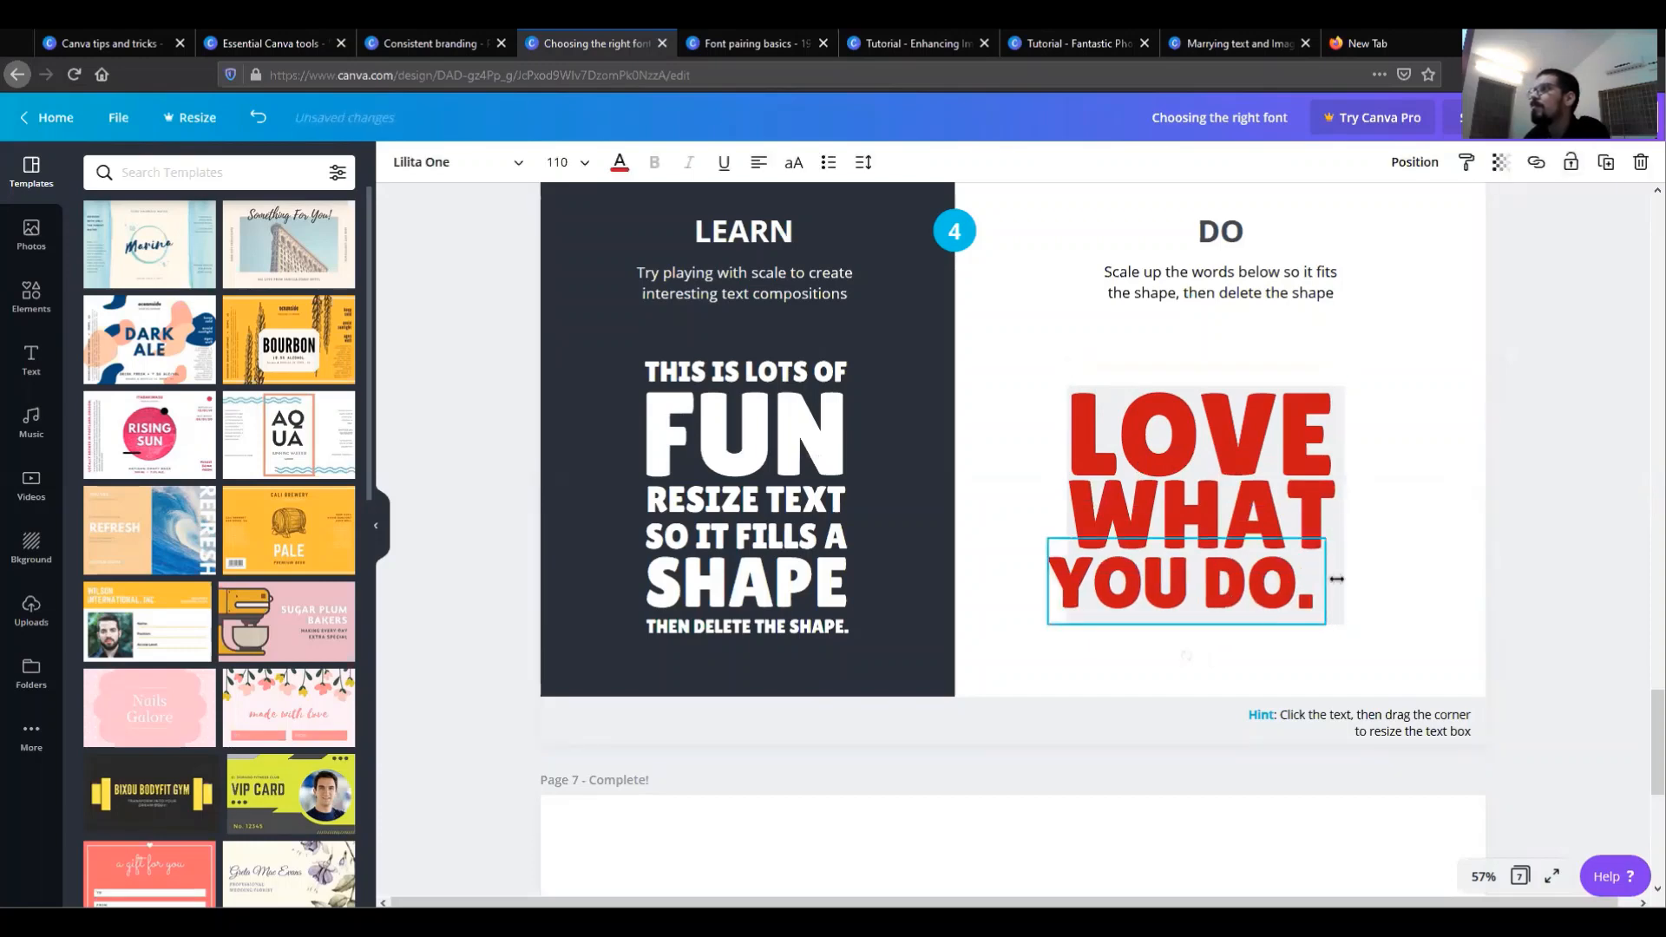
left_click(1373, 608)
left_click(1337, 608)
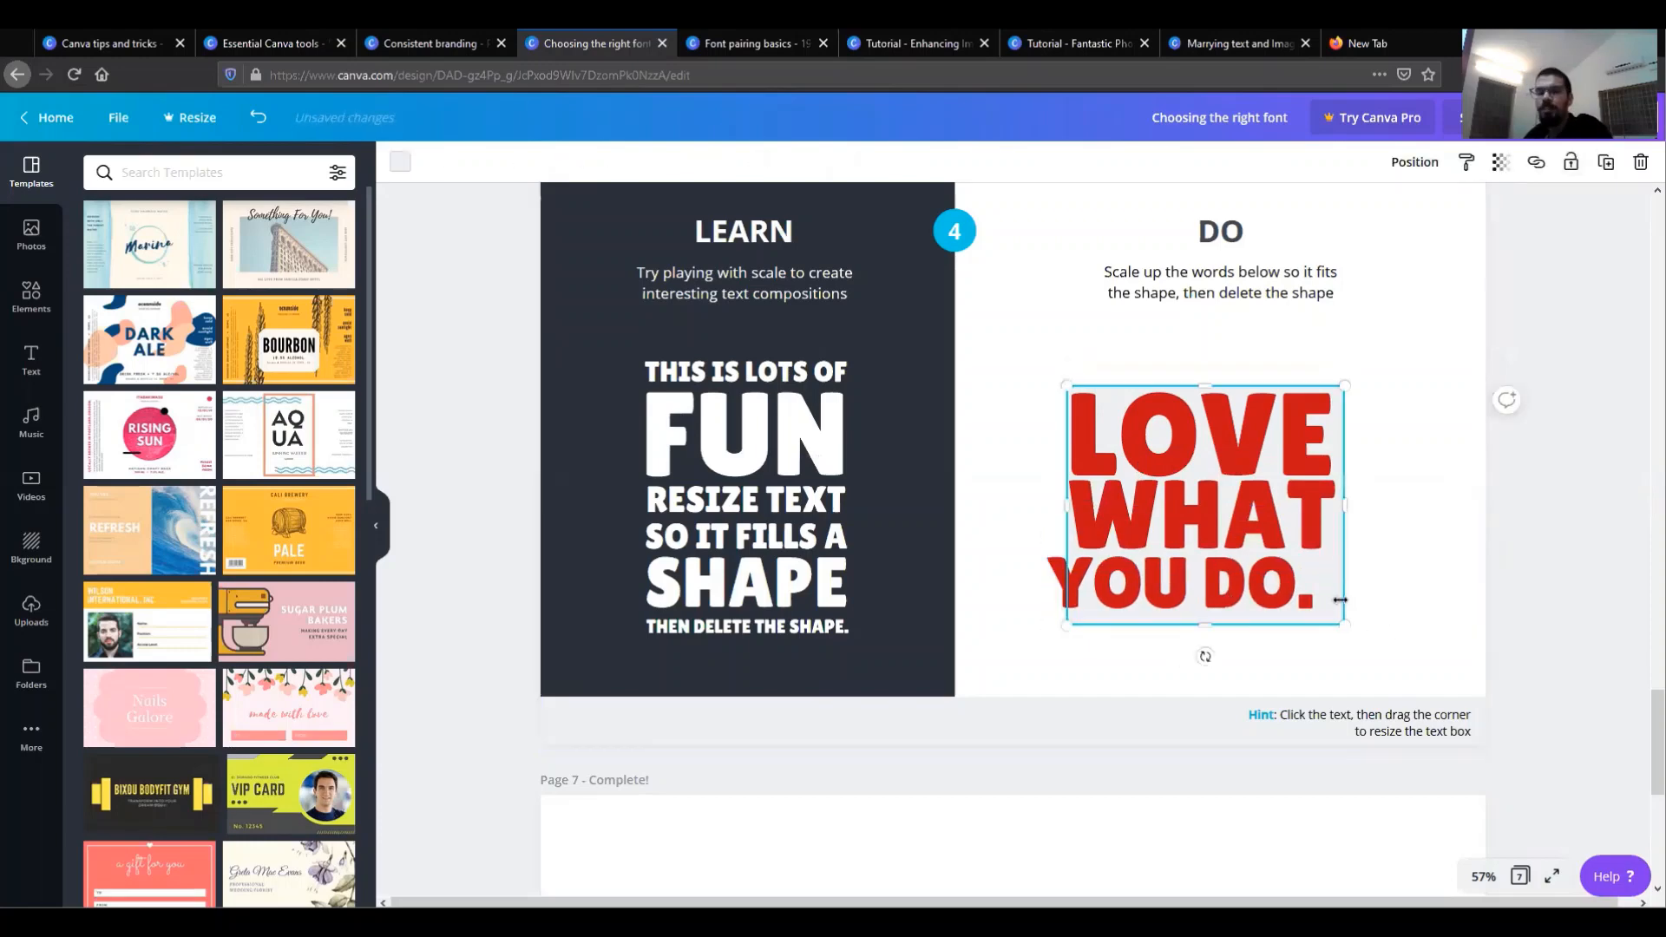
key("Delete")
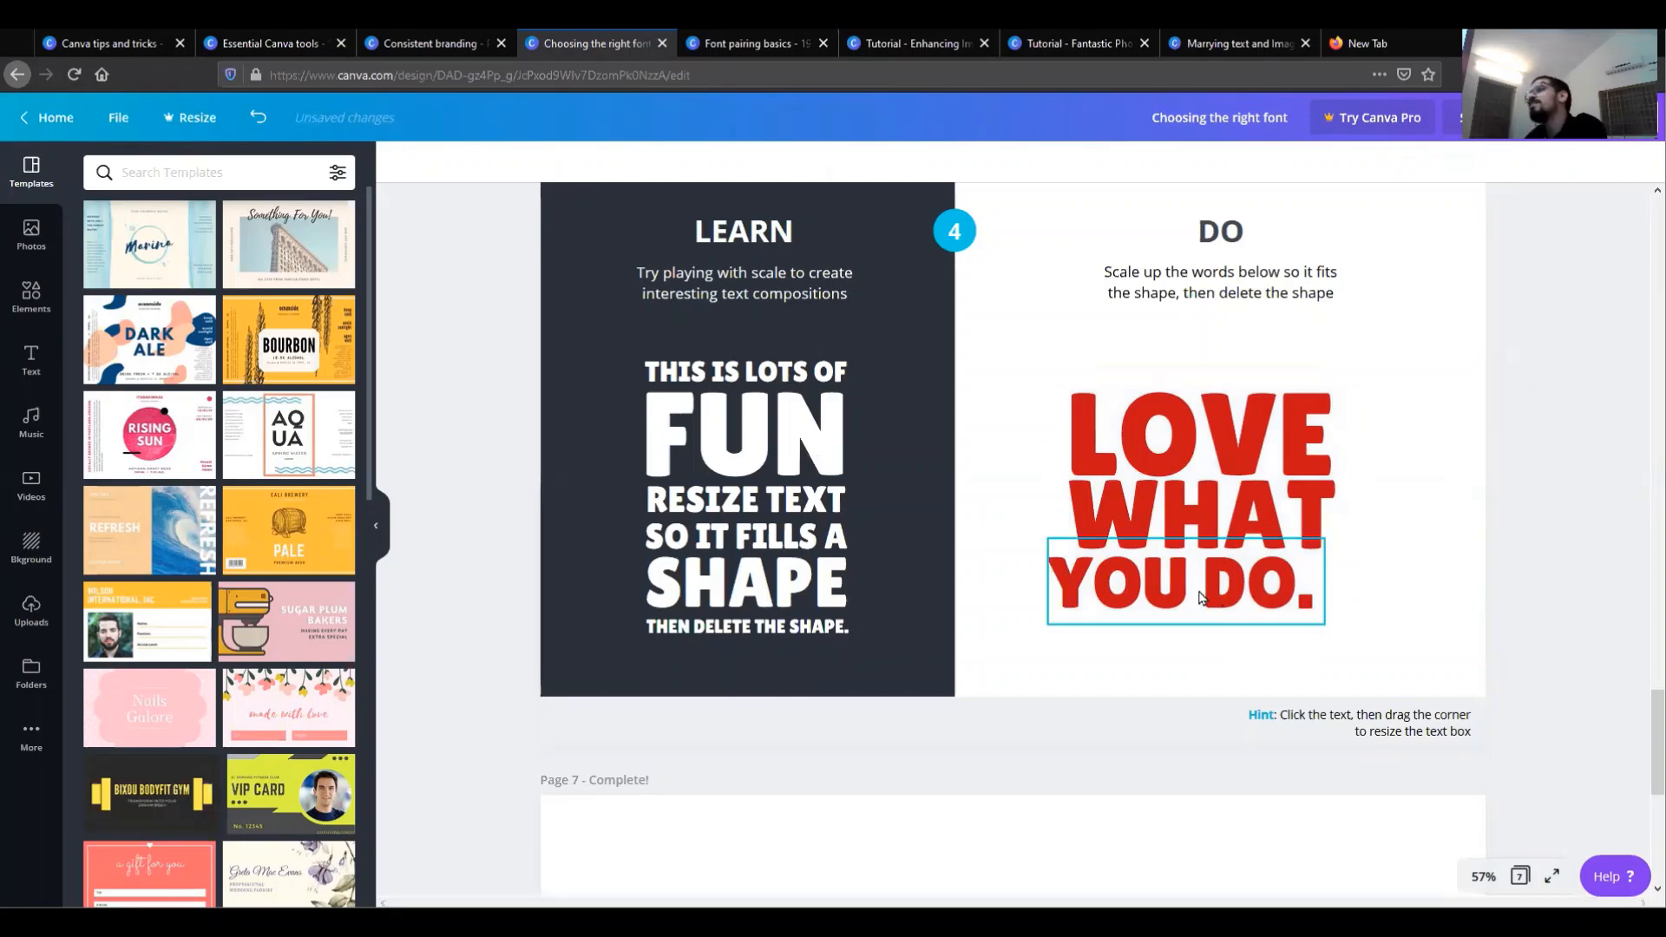
left_click_drag(1200, 597, 1222, 588)
left_click(1431, 618)
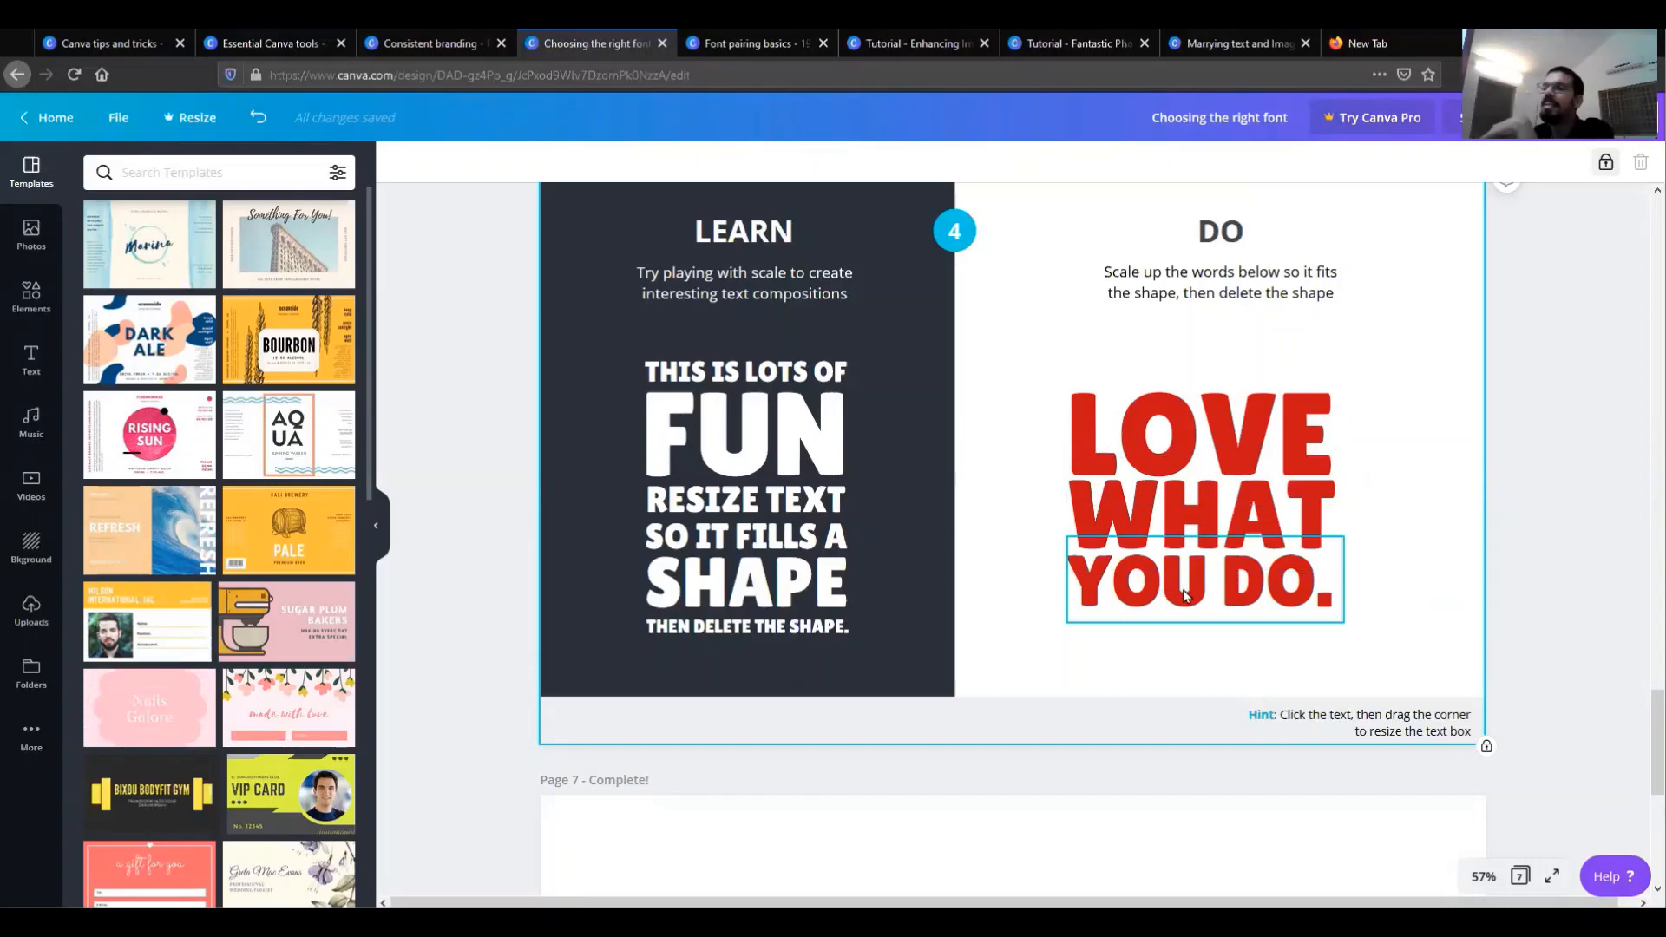
Switch to the "Font pairing basics" design and make the "RETROGRADE: THE REUNION" headline in Activity 1 bold.
scroll(1134, 625, "down", 4)
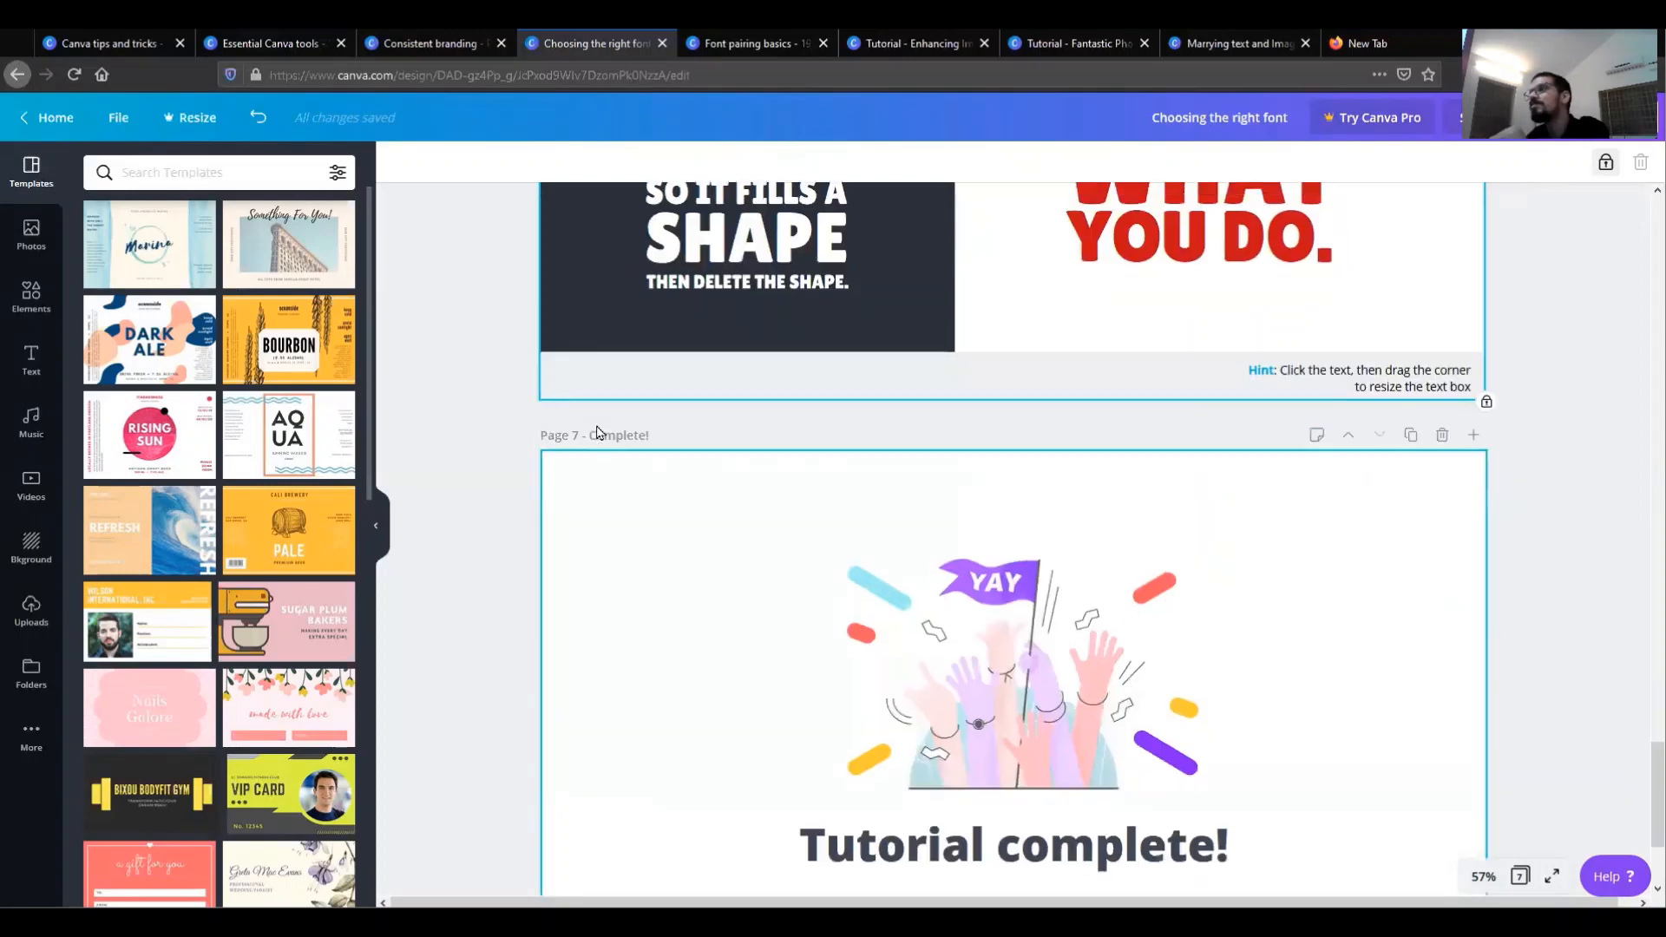
left_click(777, 44)
scroll(811, 694, "down", 12)
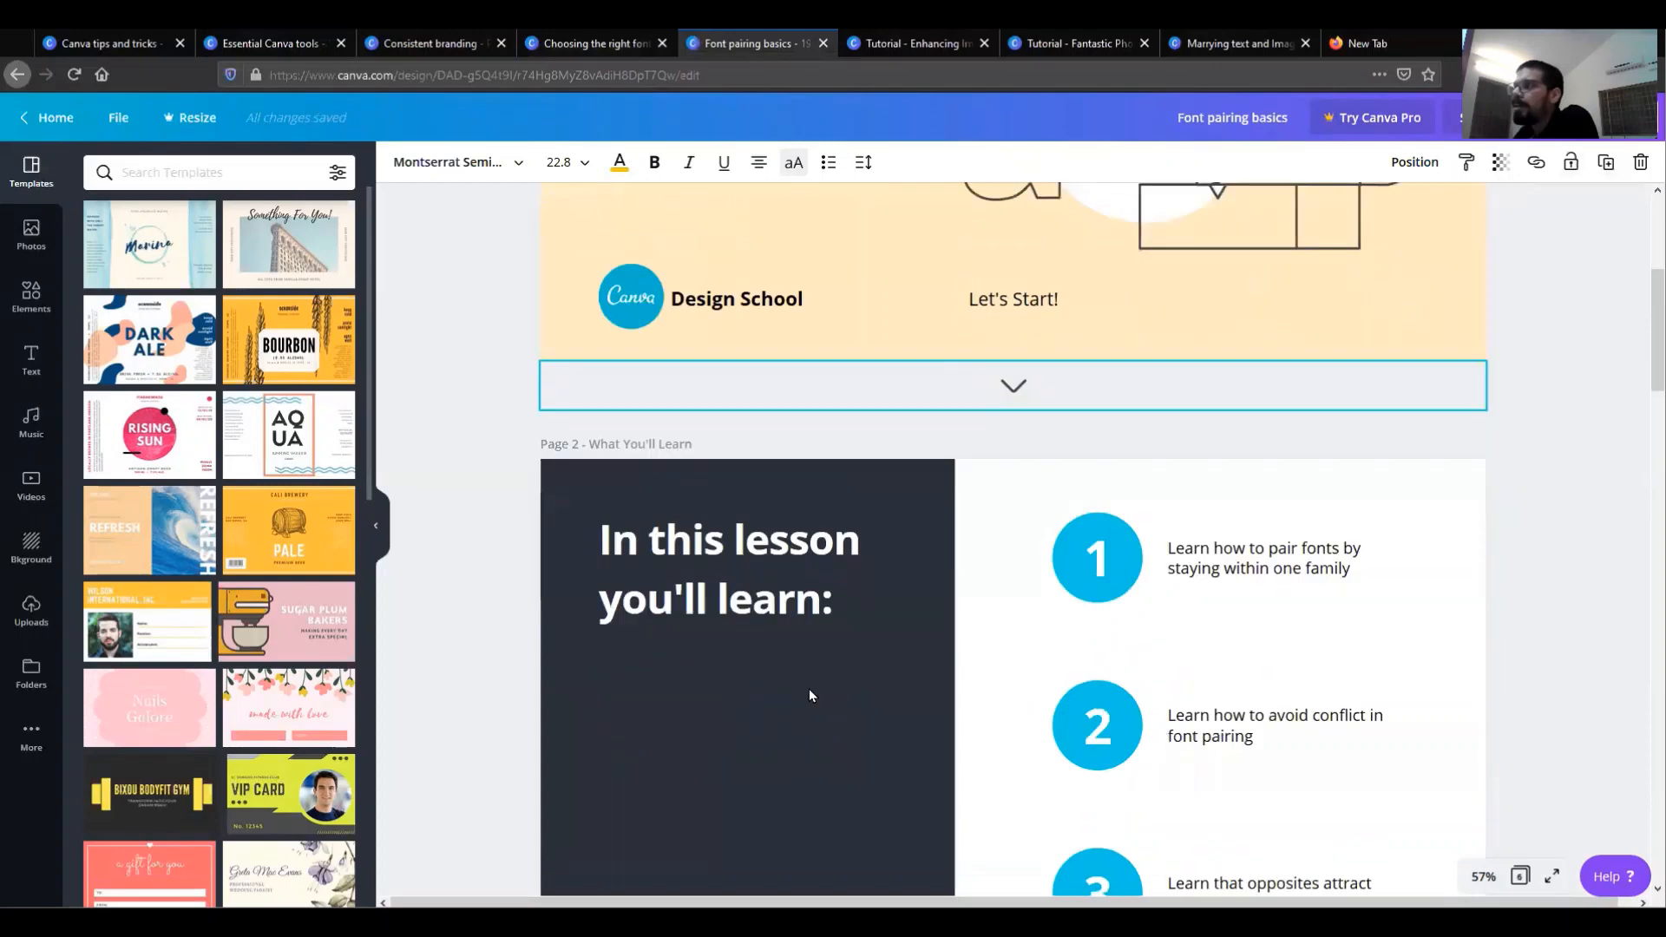
scroll(809, 689, "down", 4)
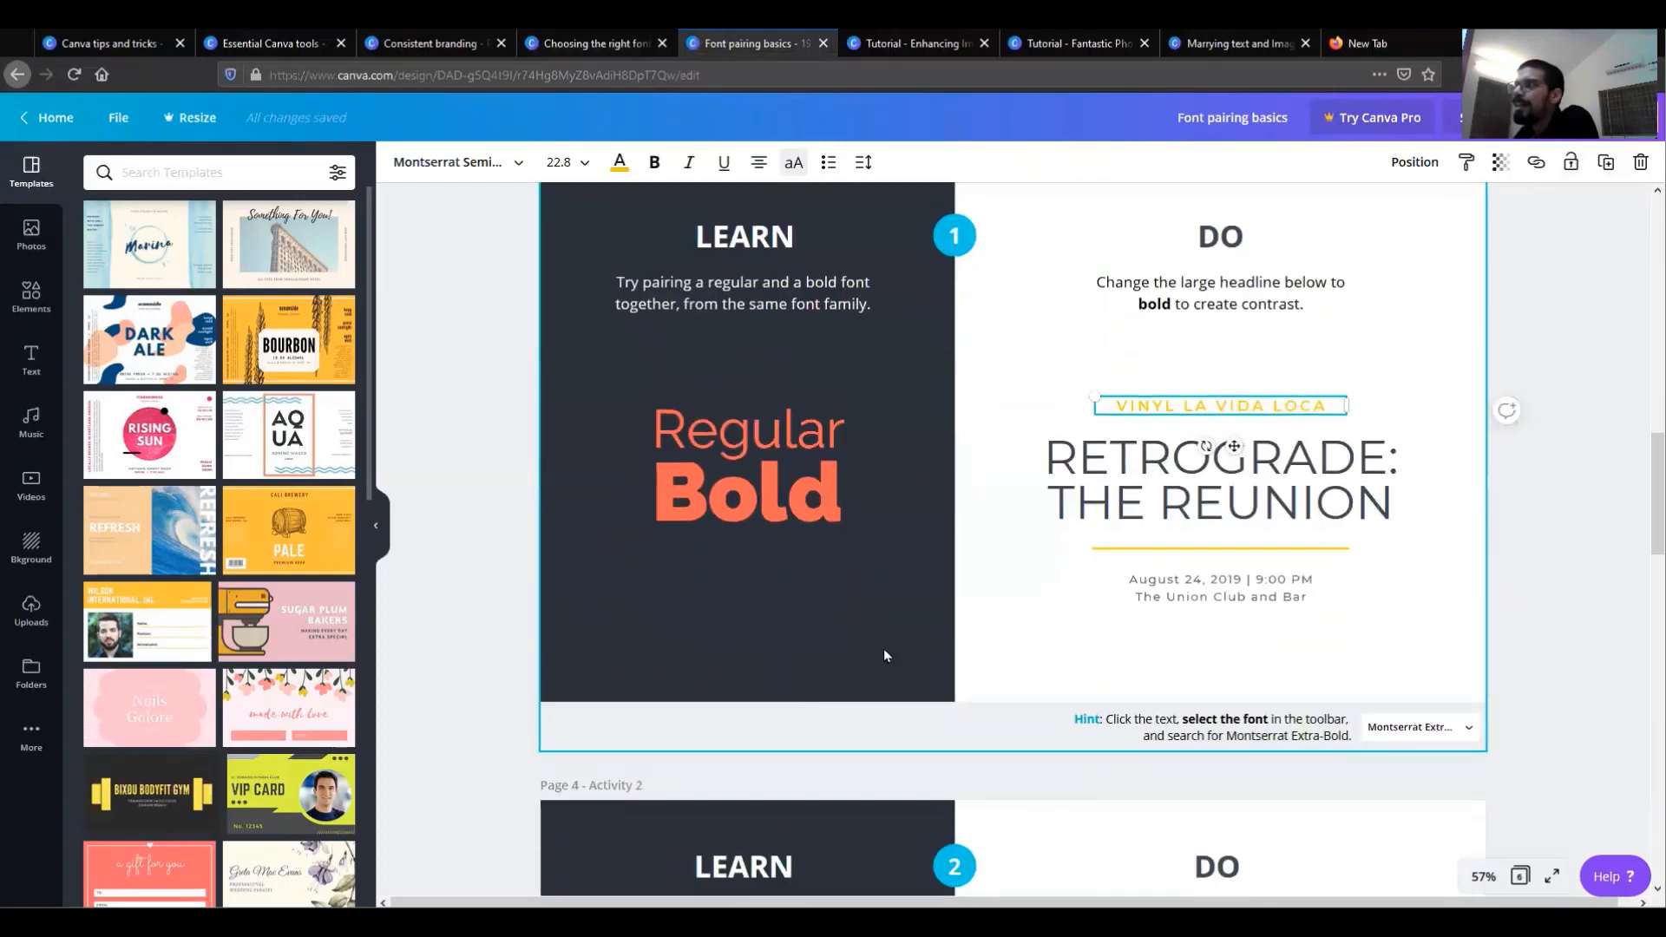
left_click(1407, 627)
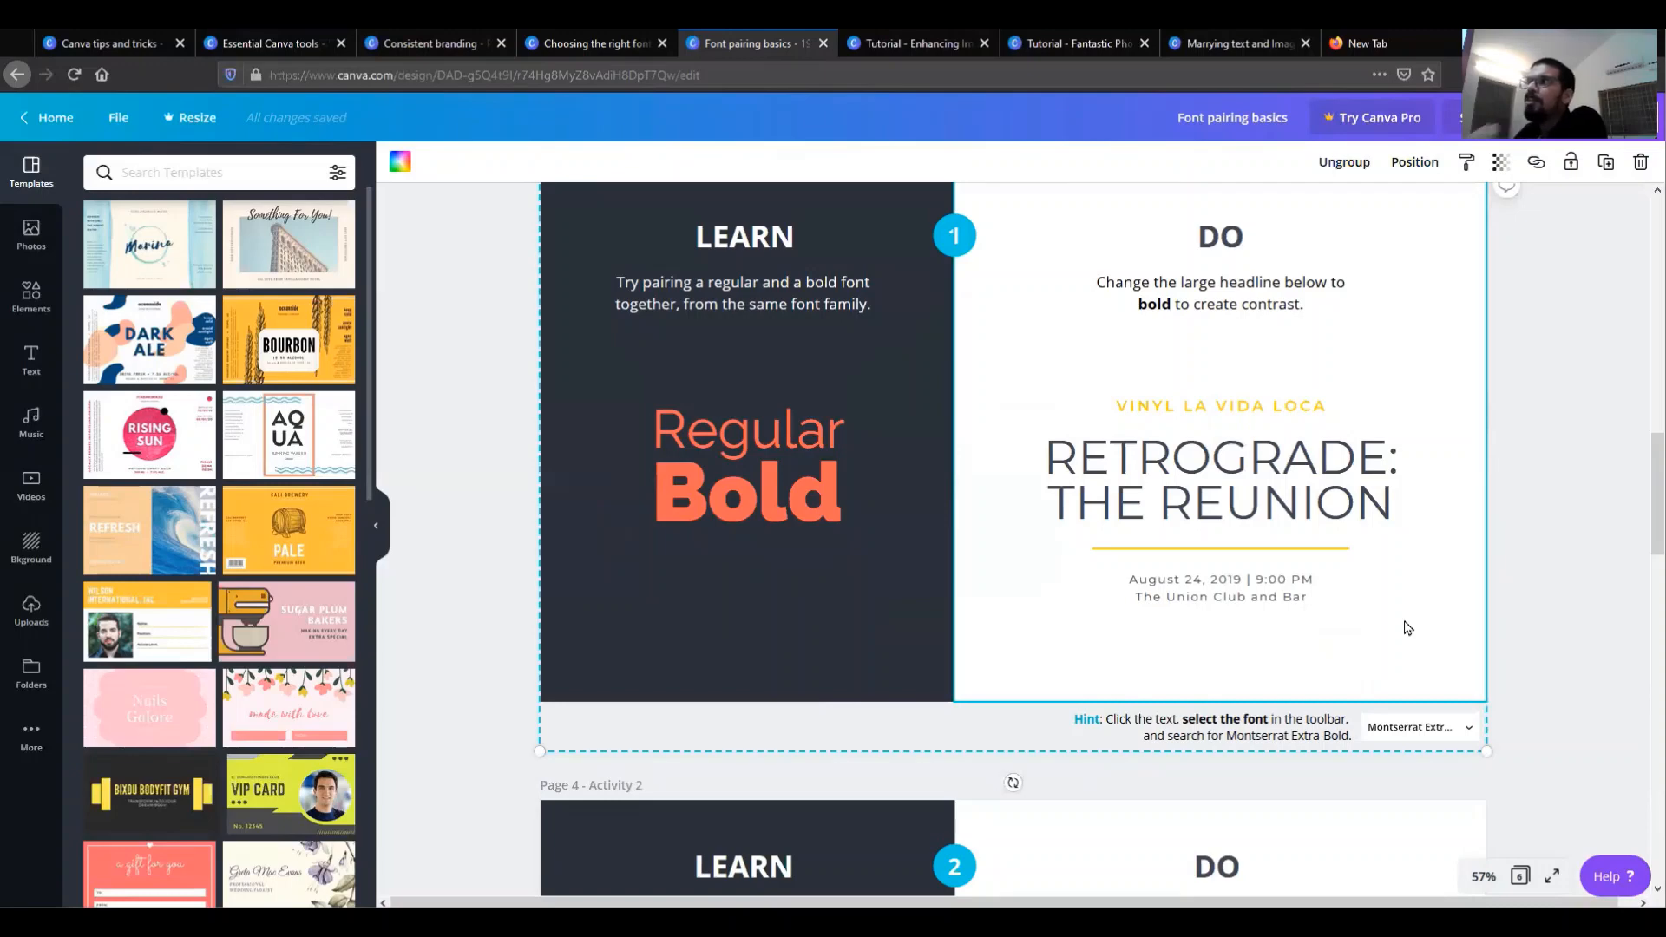
left_click(1398, 516)
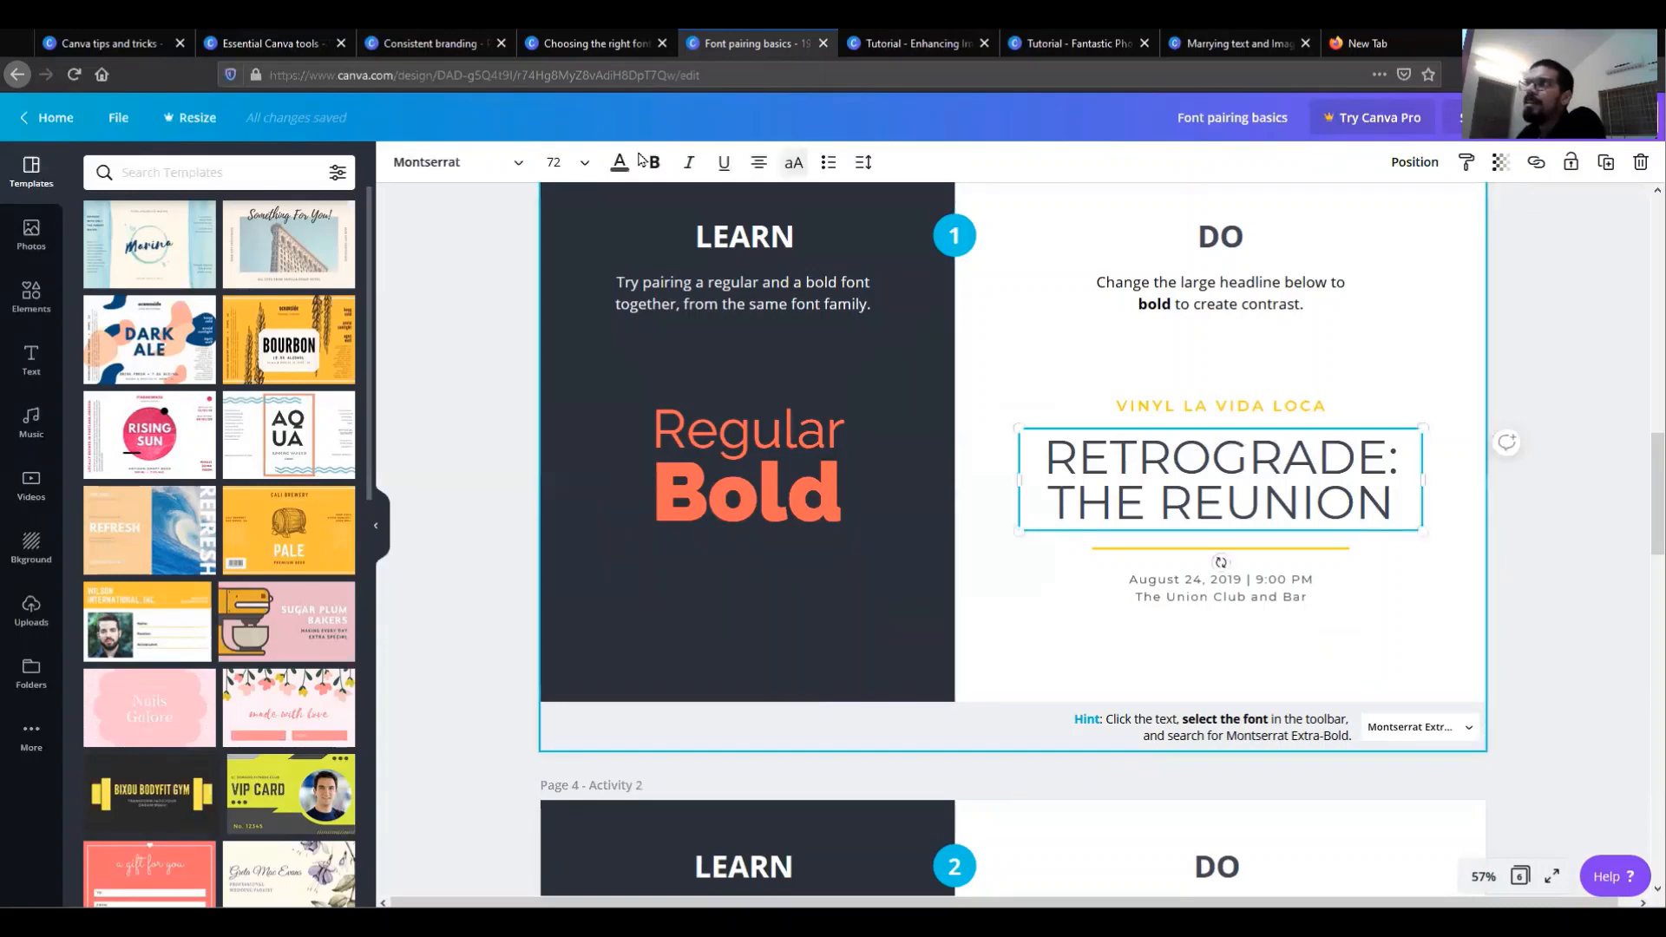
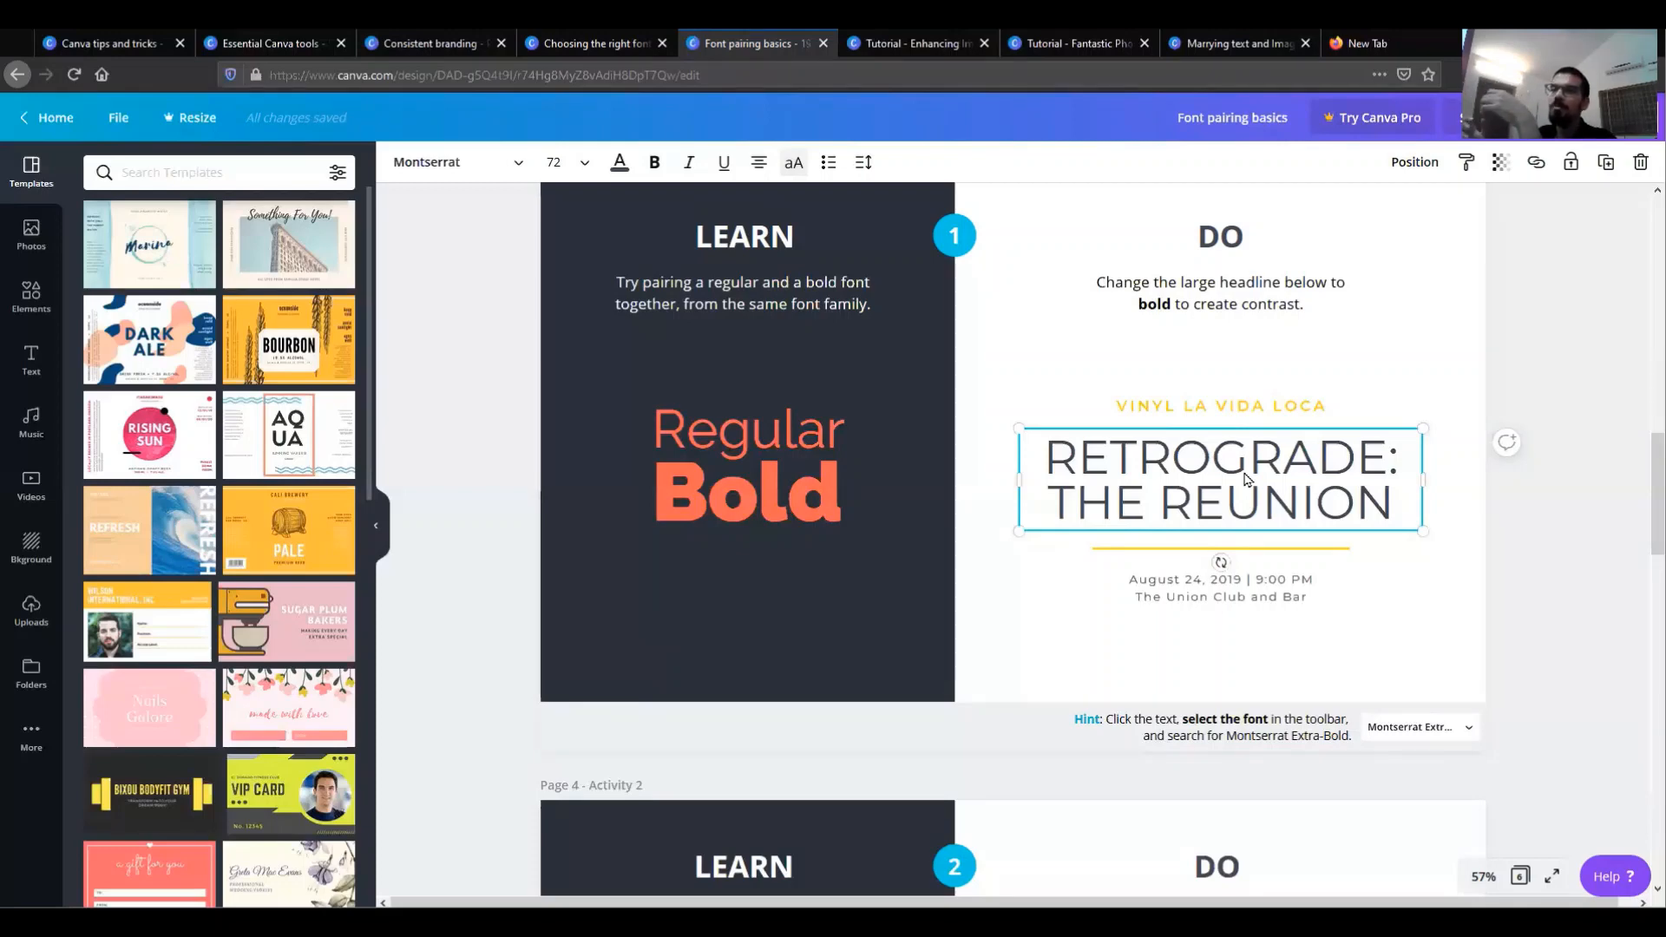
left_click(657, 163)
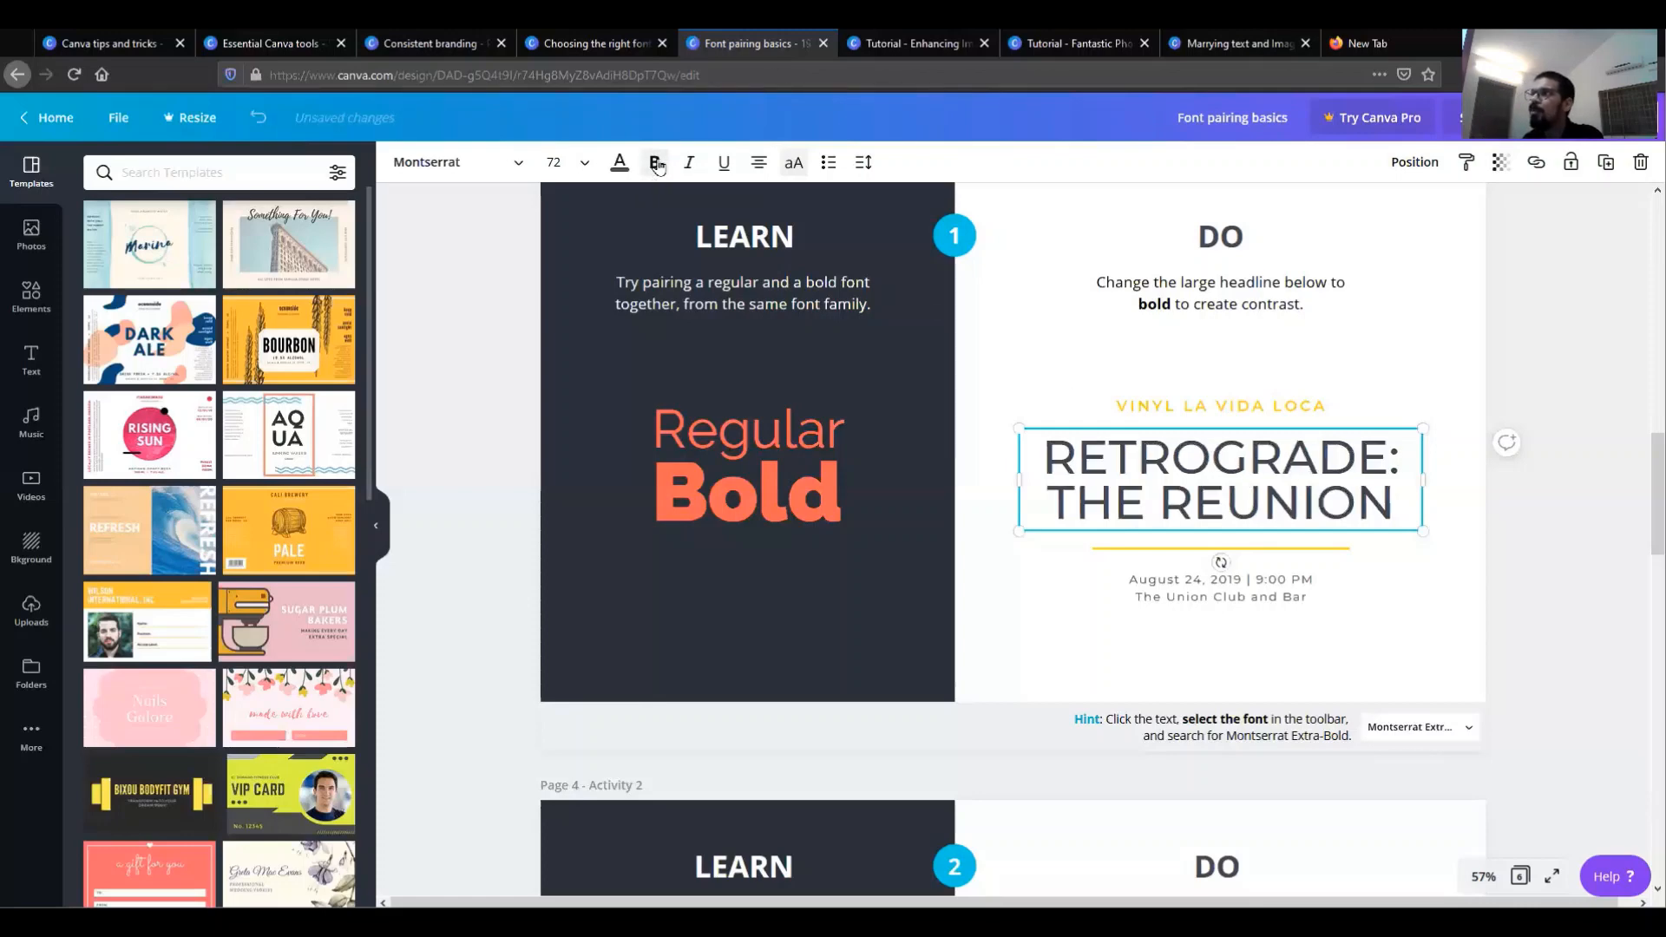
left_click(1441, 599)
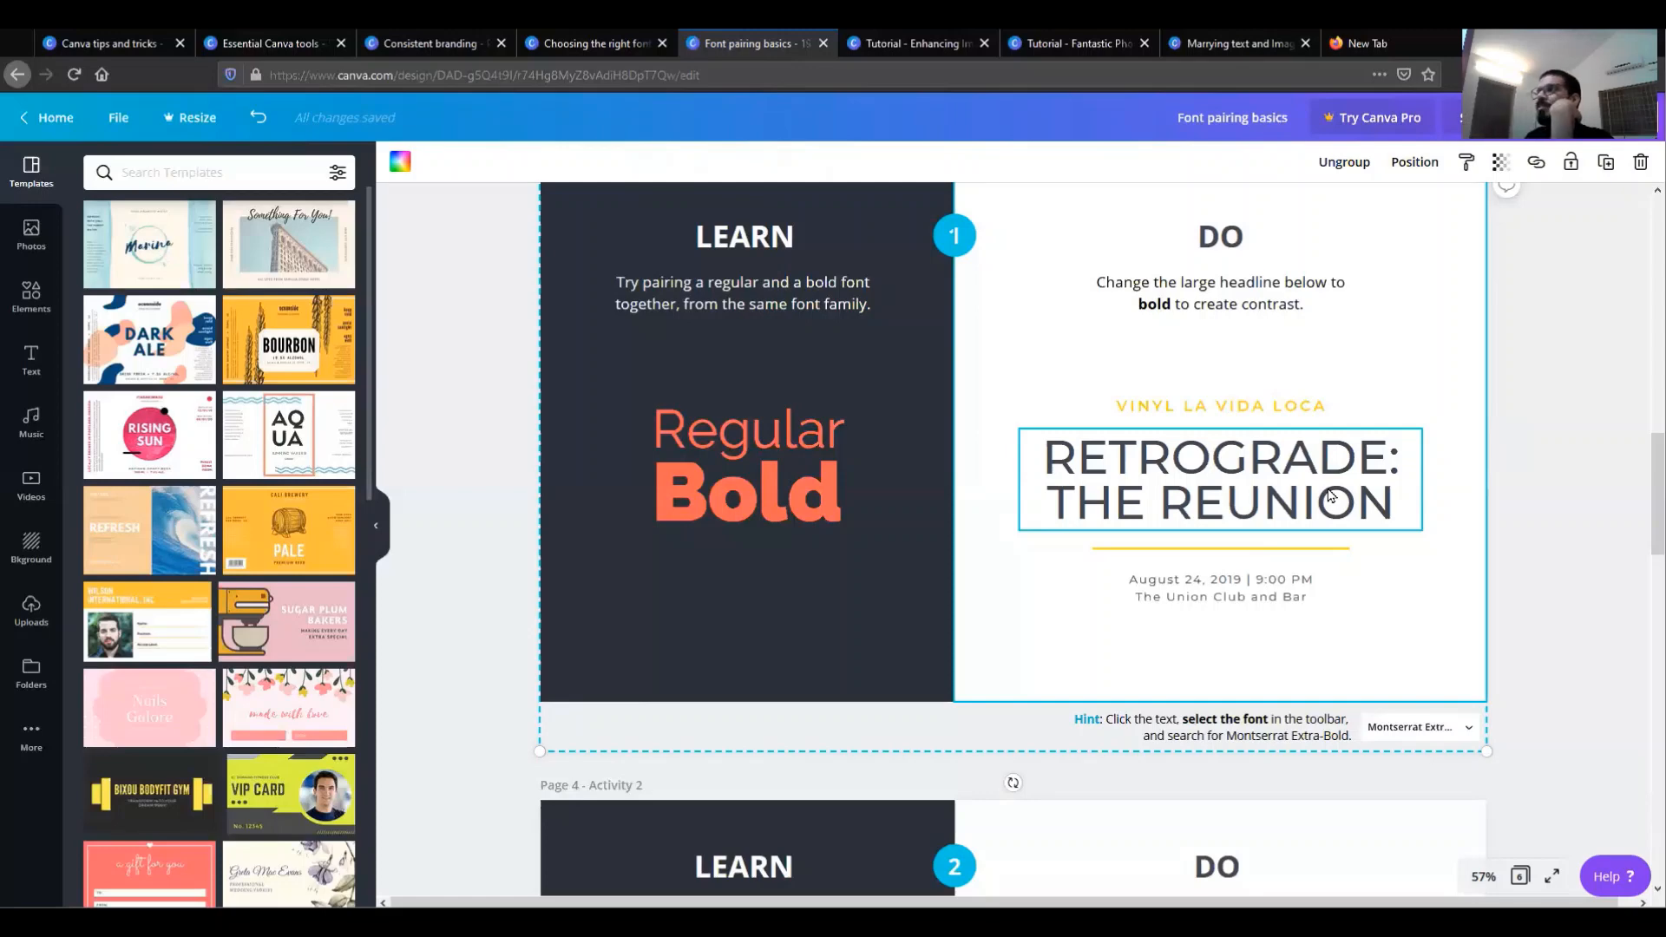
Change the font of the "Fix it with coffee!" headline in Activity 2 to Playlist Script.
scroll(1367, 525, "down", 6)
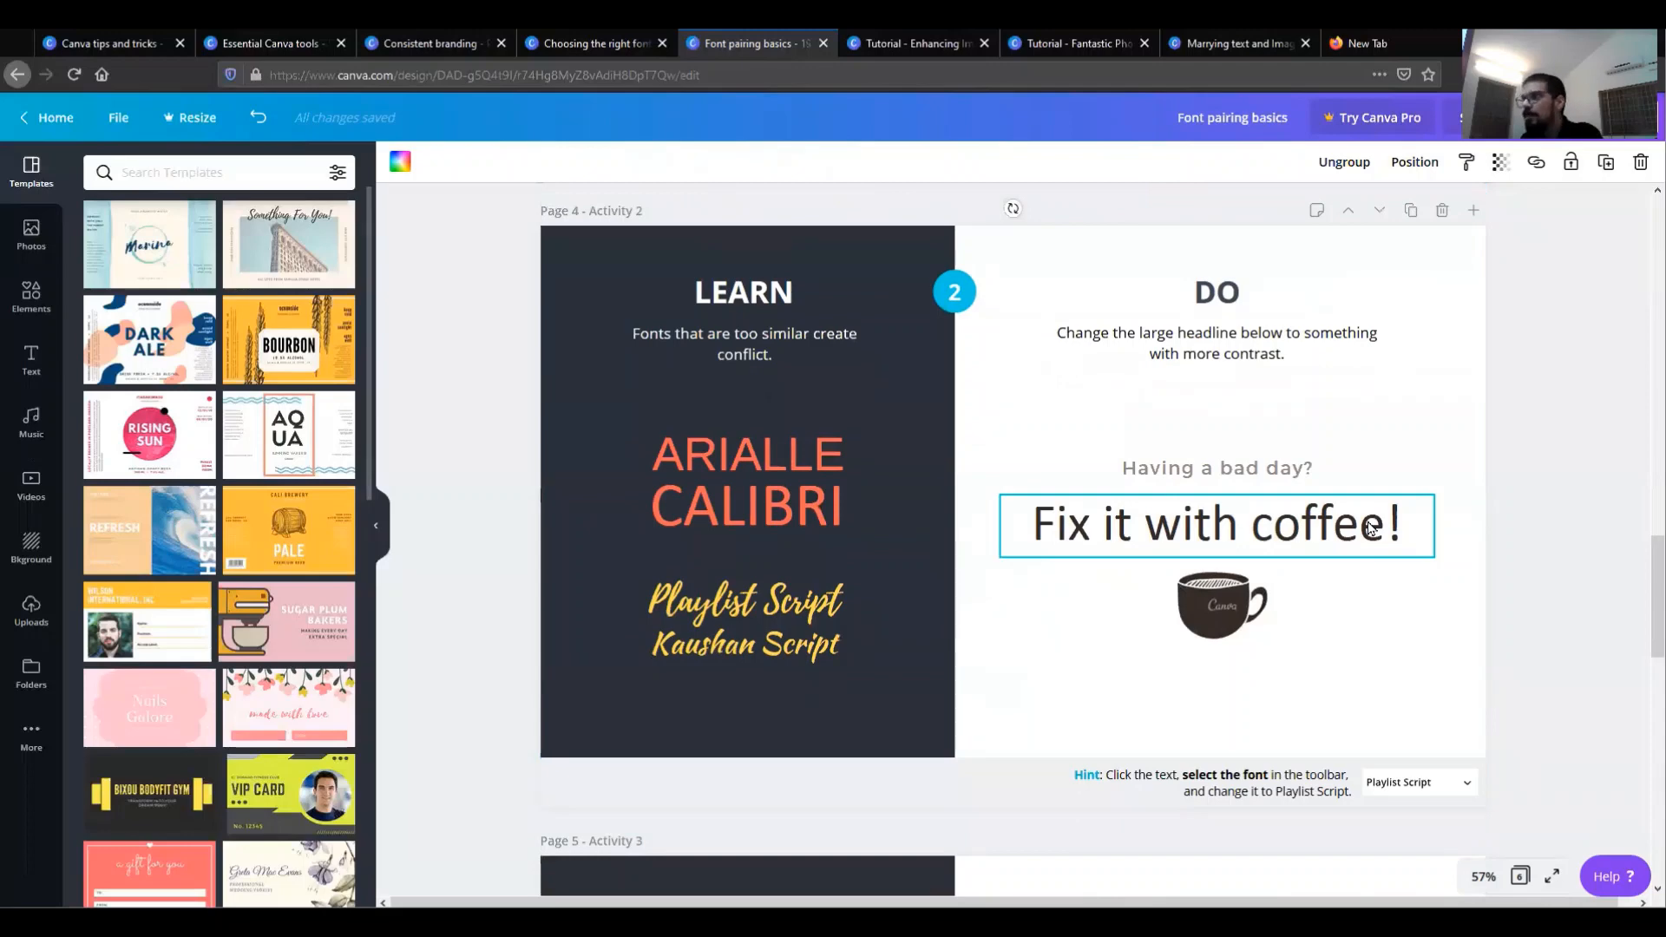
left_click(1370, 527)
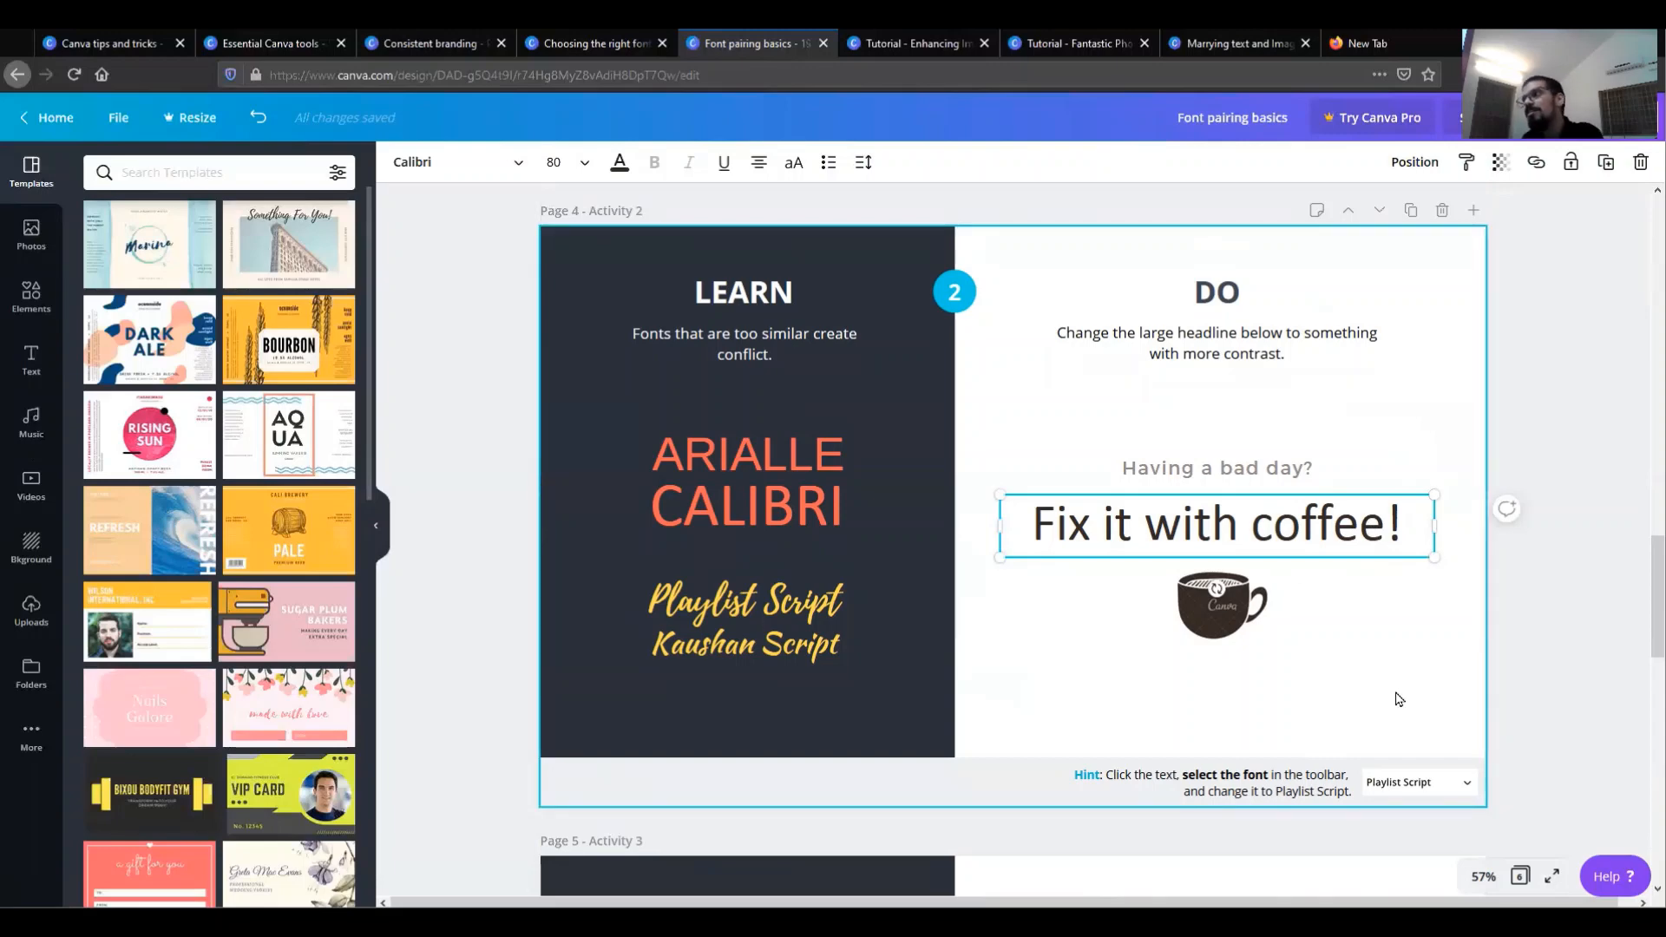
left_click(458, 165)
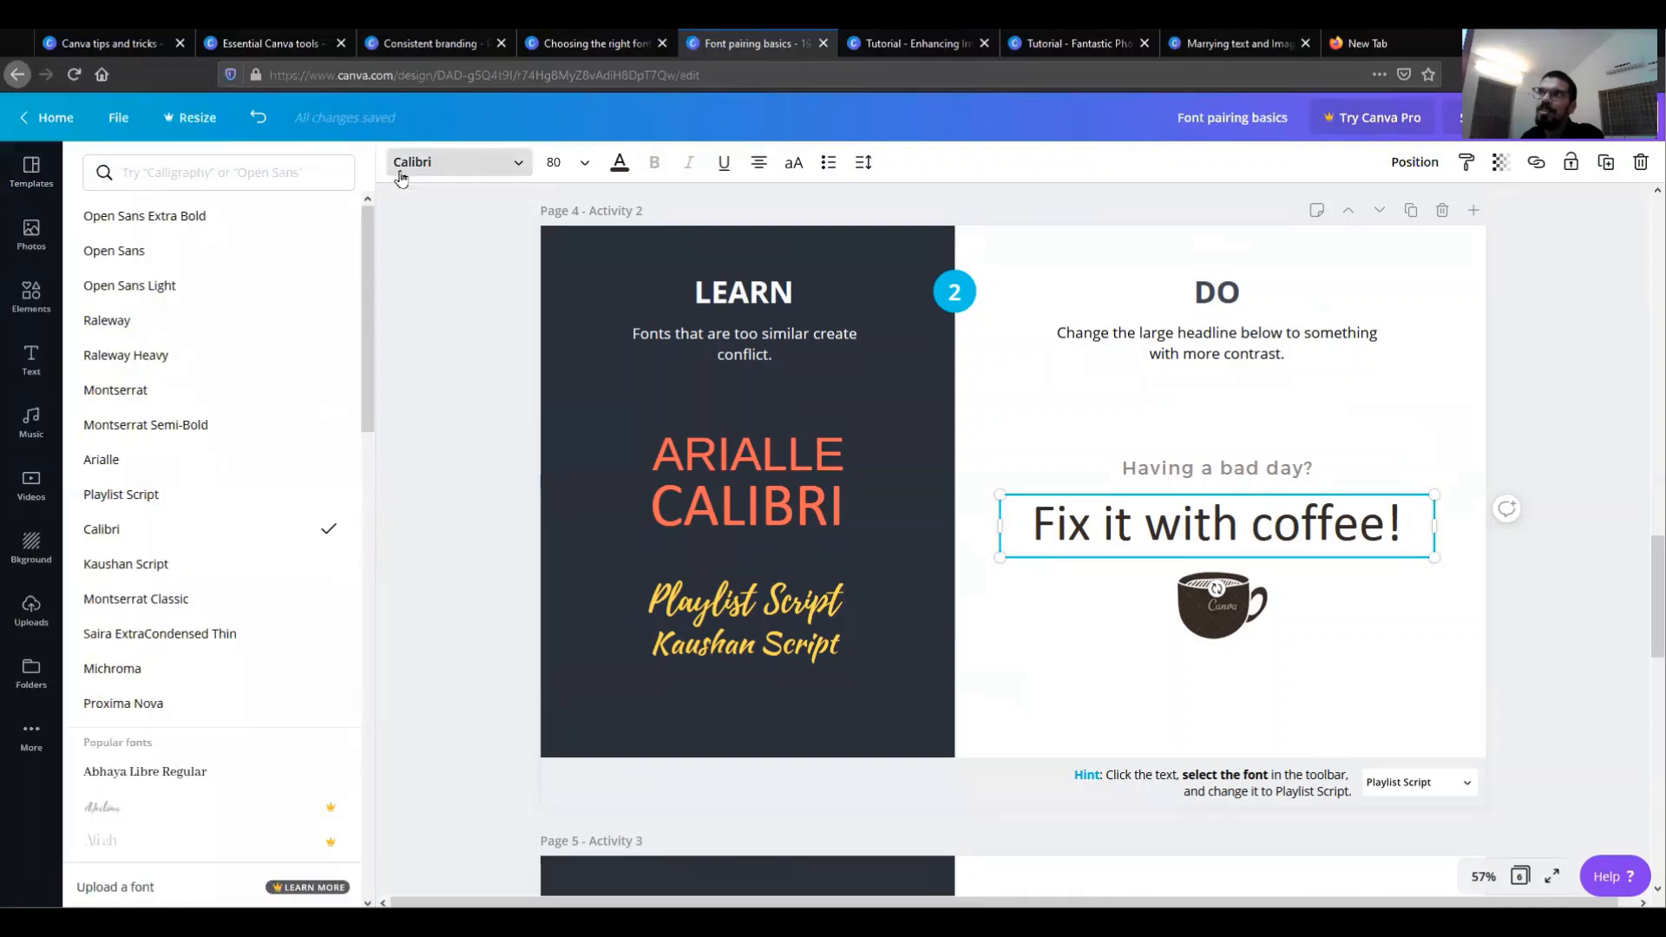
left_click(233, 495)
left_click(1064, 663)
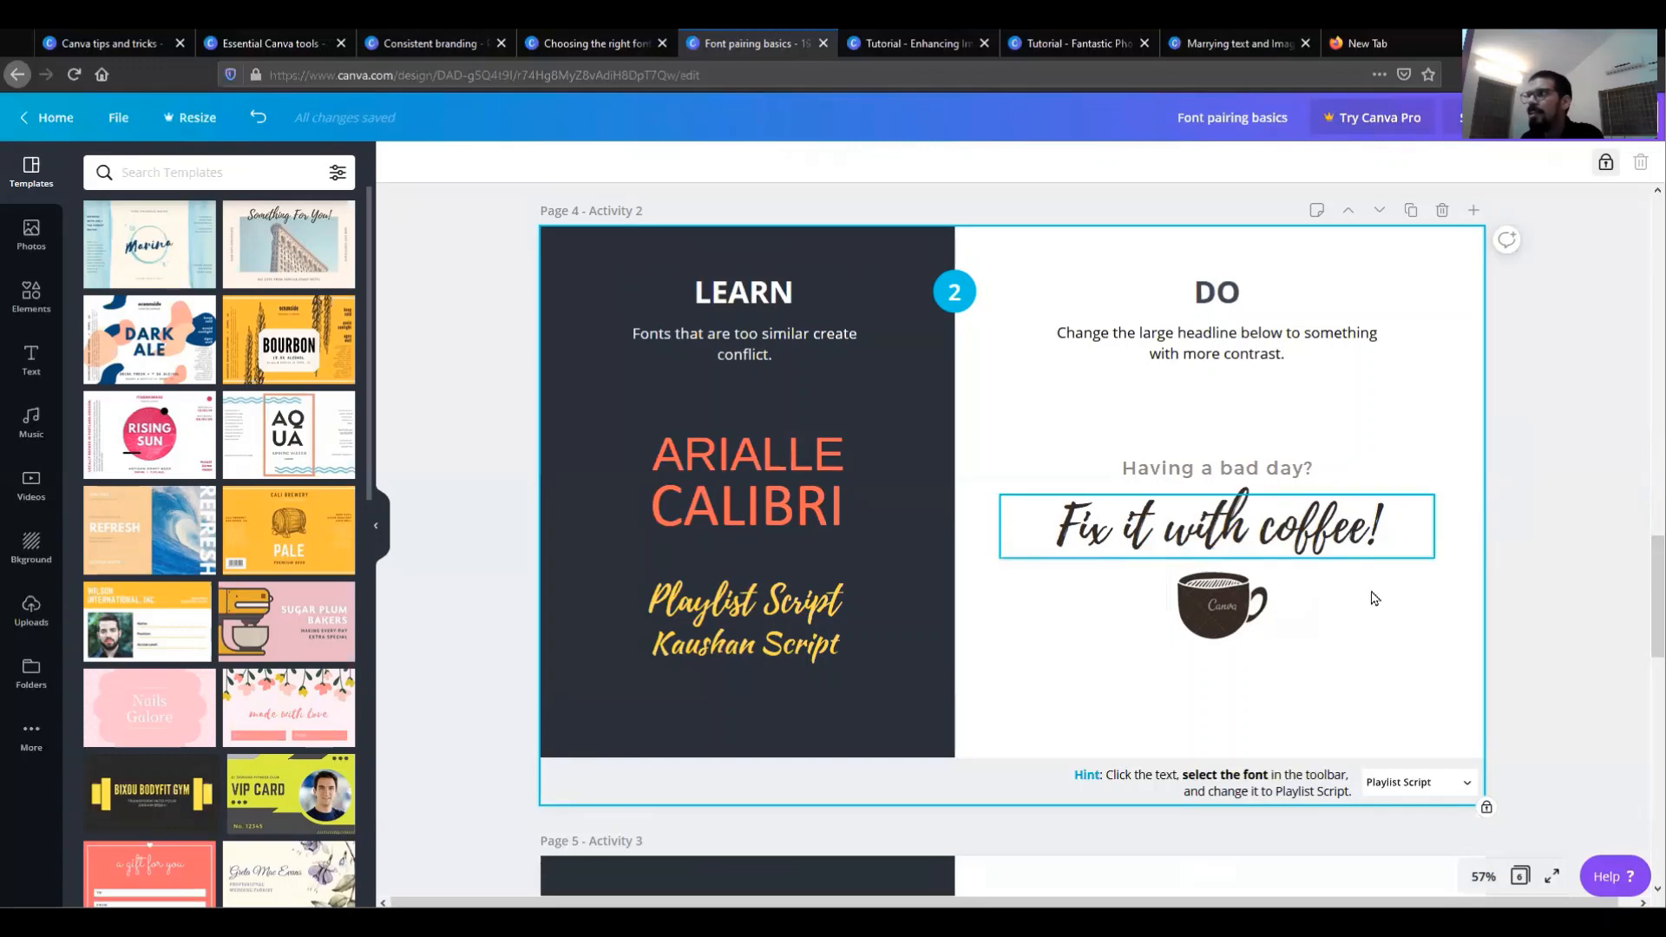
Change the font of the word "Playful" in Activity 3 on page 5 to Playlist Script.
scroll(1369, 603, "down", 3)
scroll(1363, 606, "down", 3)
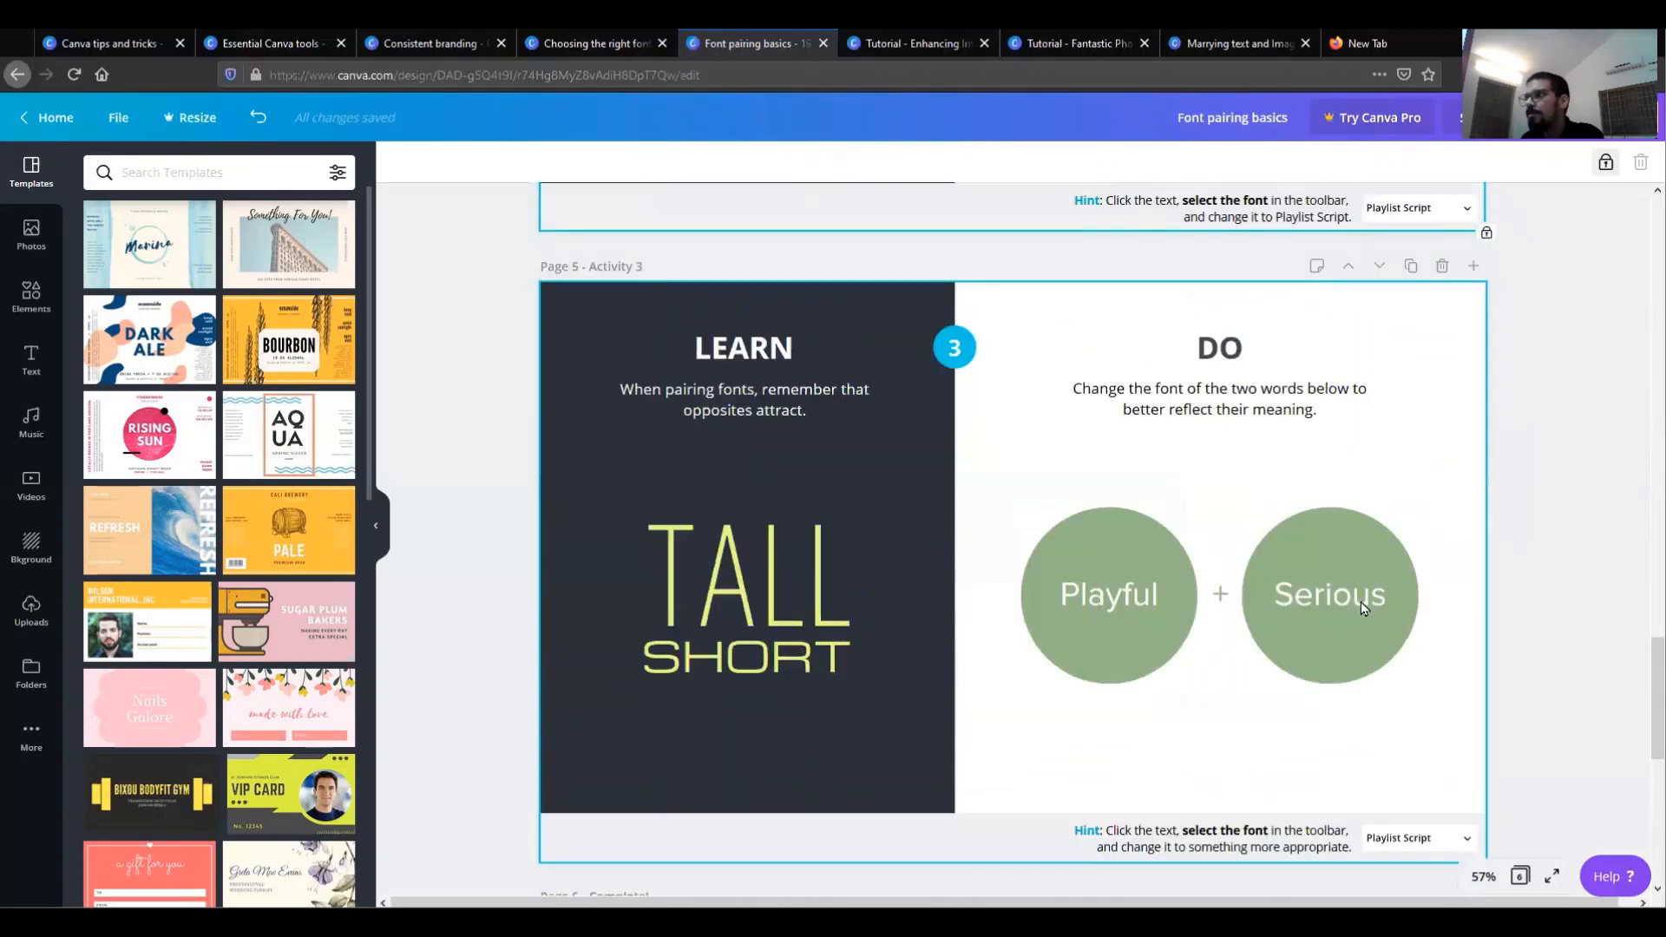
left_click(1144, 595)
left_click(484, 164)
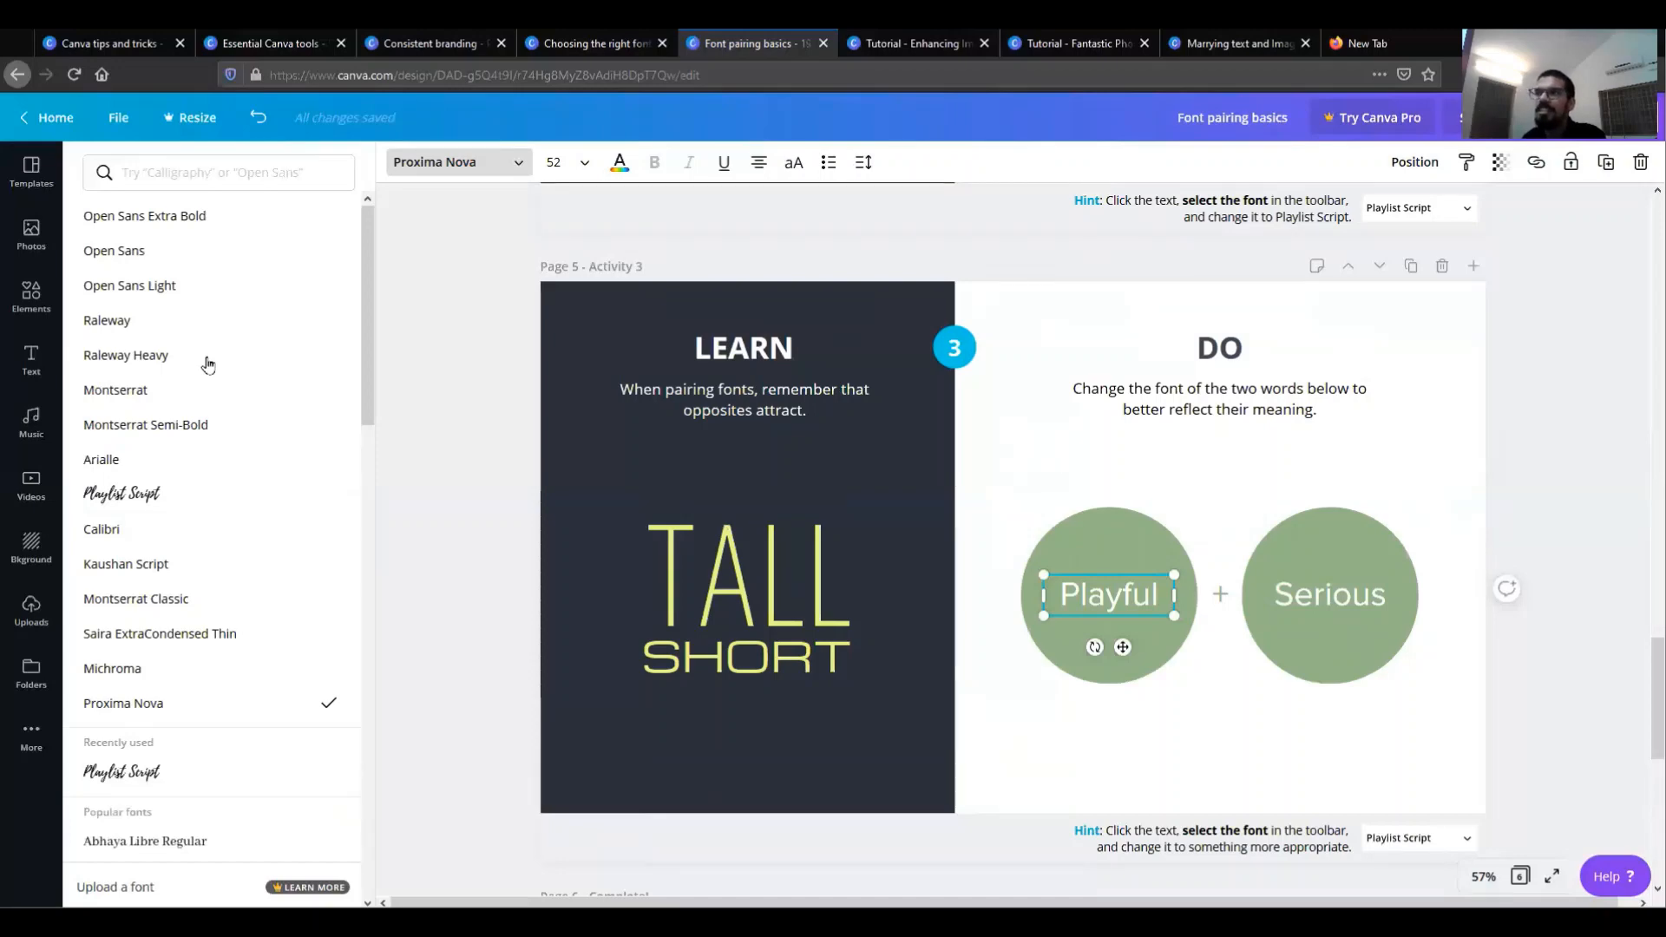
left_click(189, 503)
left_click(1293, 713)
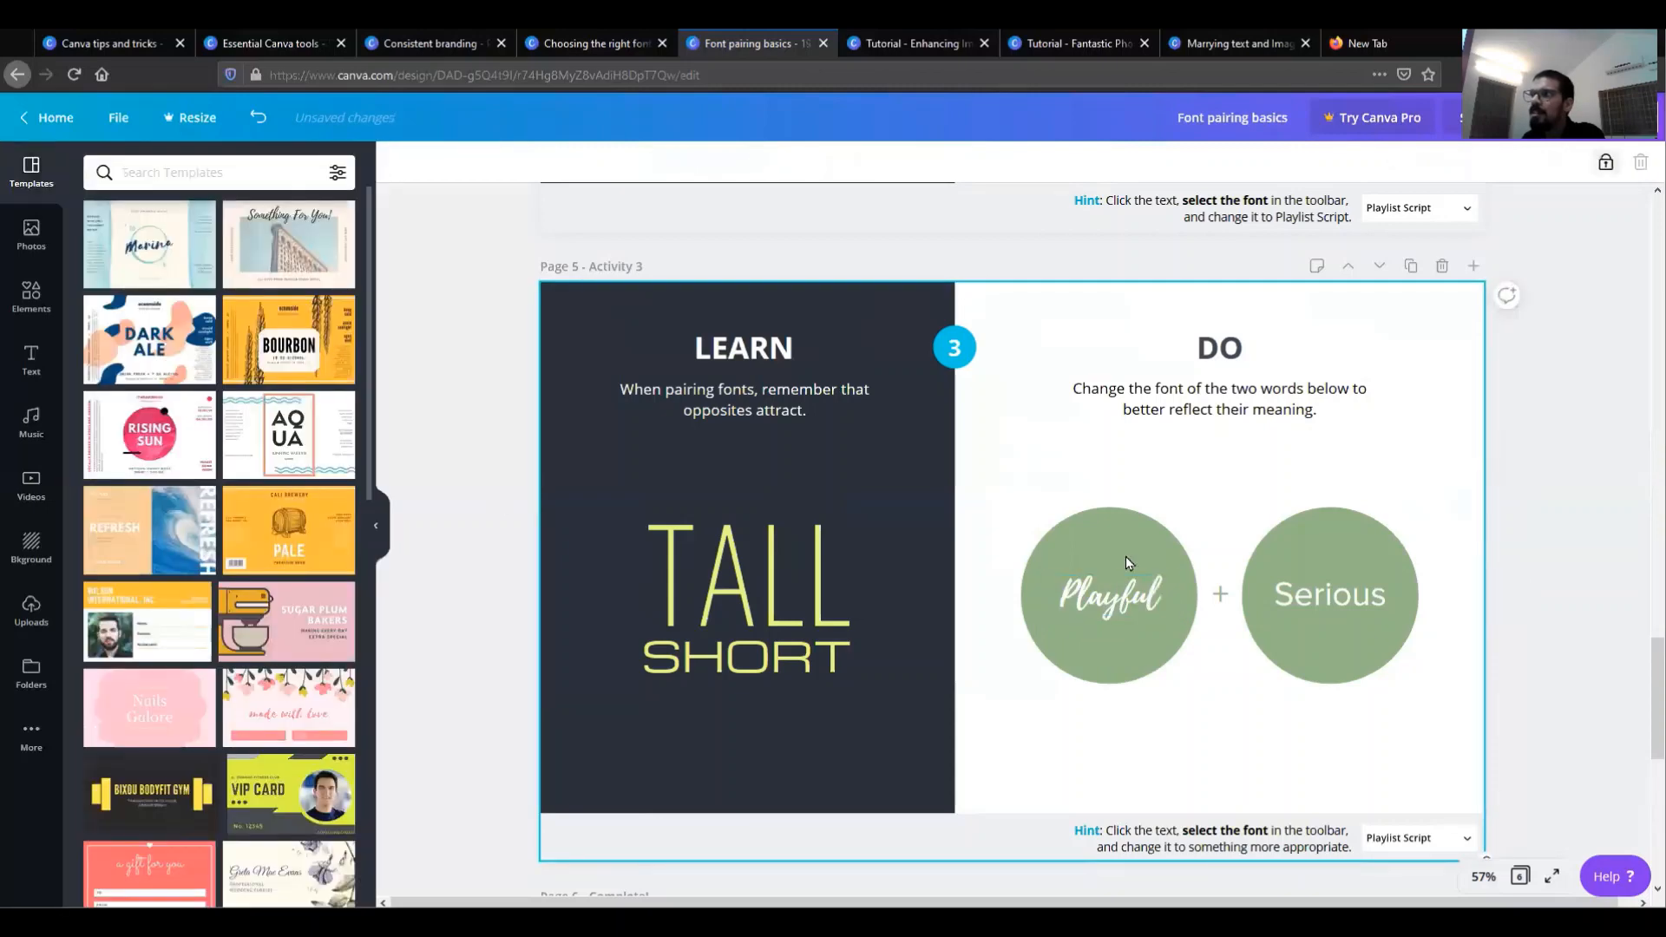
left_click(1118, 594)
Switch to the "Tutorial - Enhancing Images" design and set page 2's DO city image to brightness 4, contrast 35 and saturation -30.
scroll(1228, 694, "down", 8)
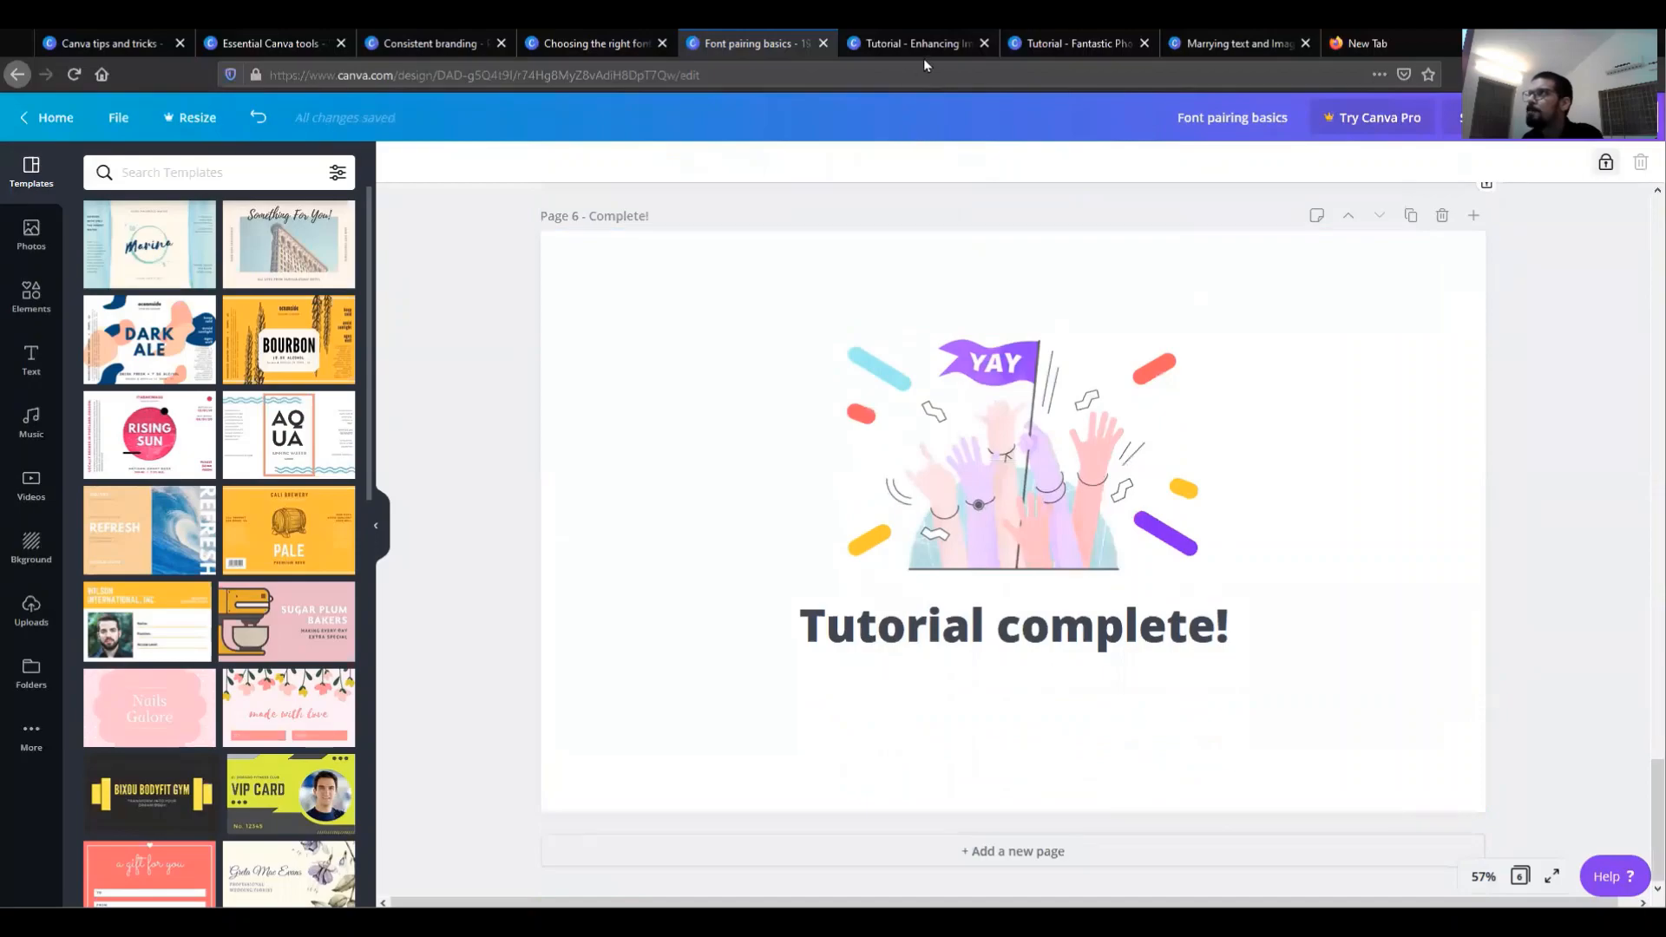
left_click(927, 45)
left_click(1224, 406)
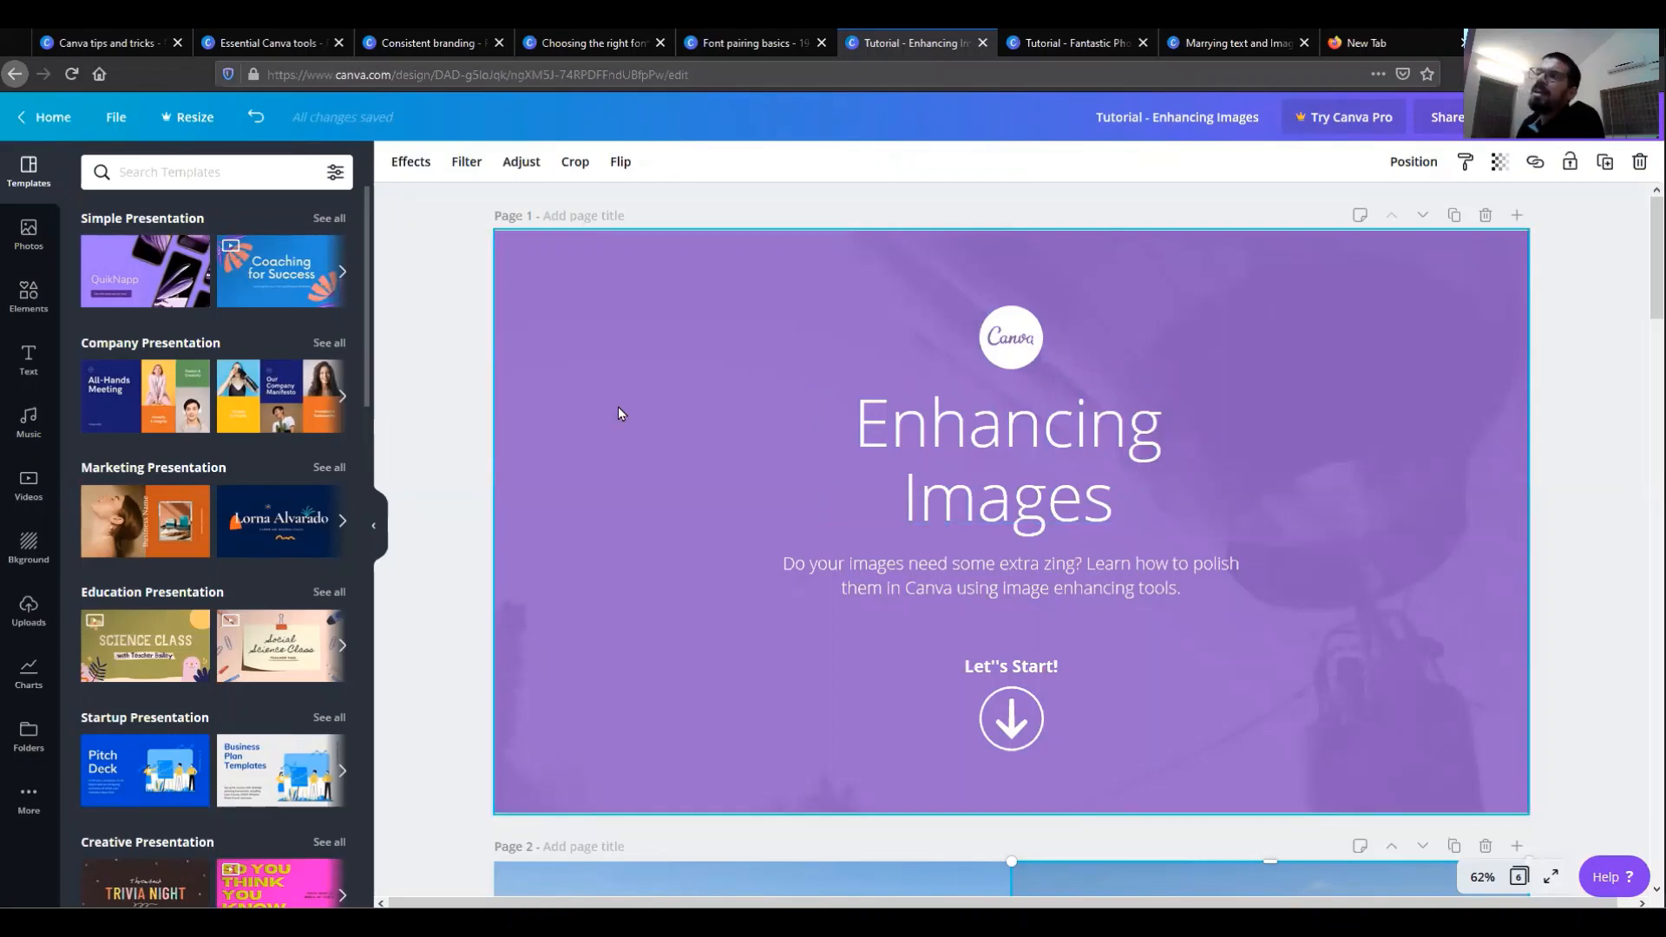
scroll(660, 468, "down", 4)
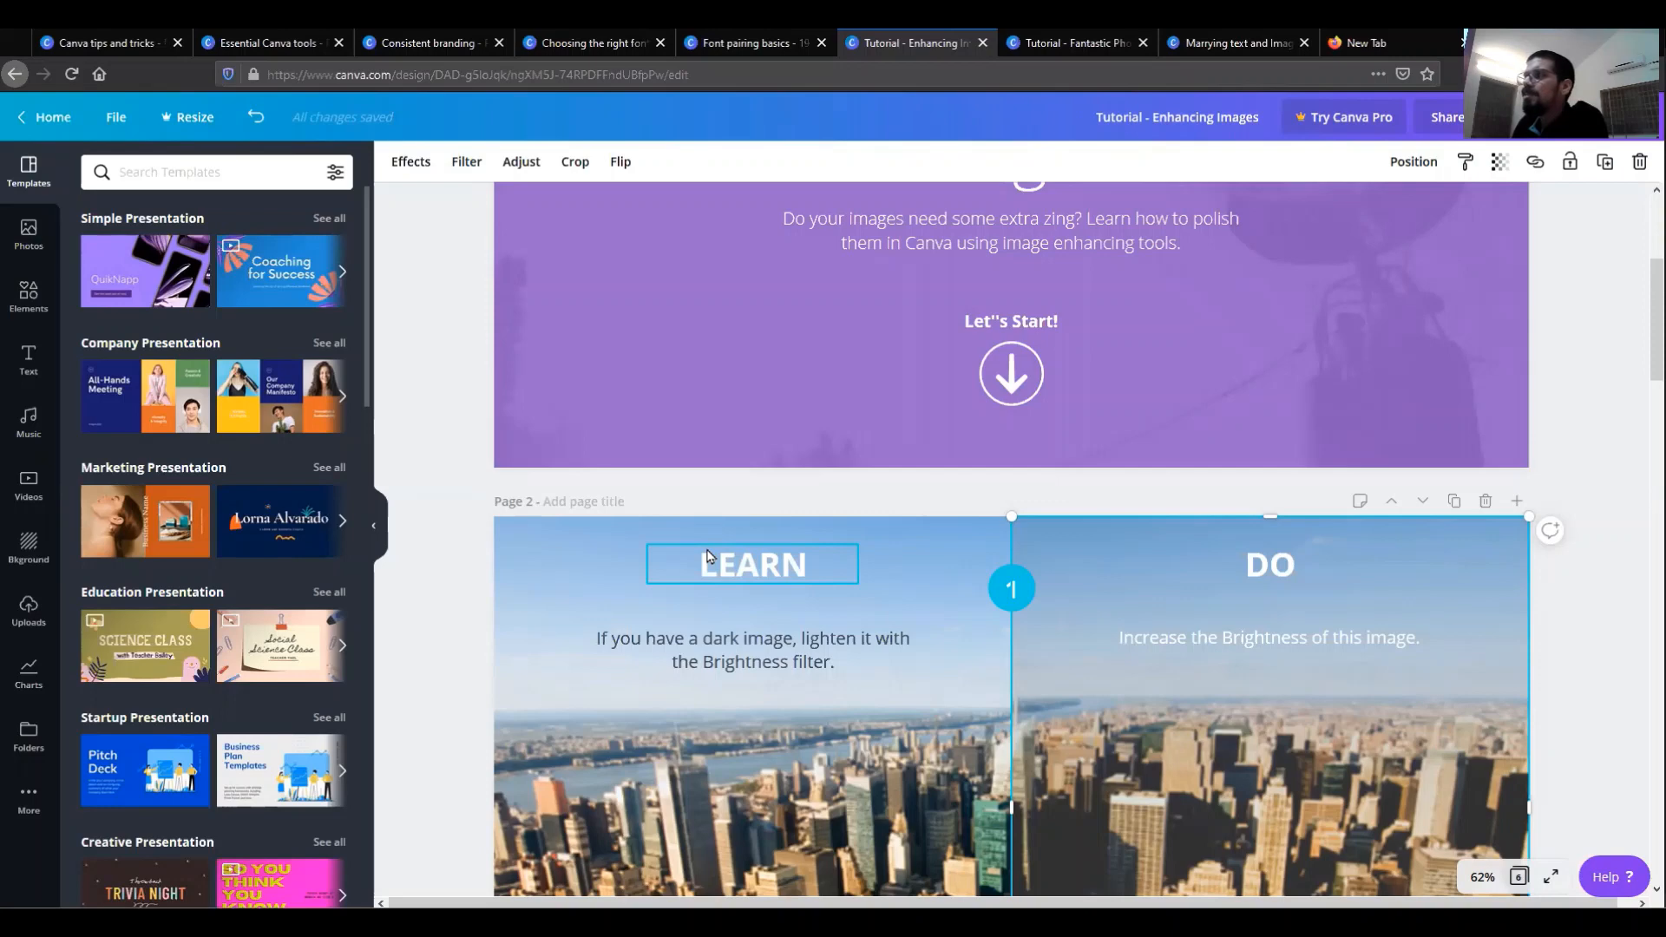
scroll(1222, 576, "down", 3)
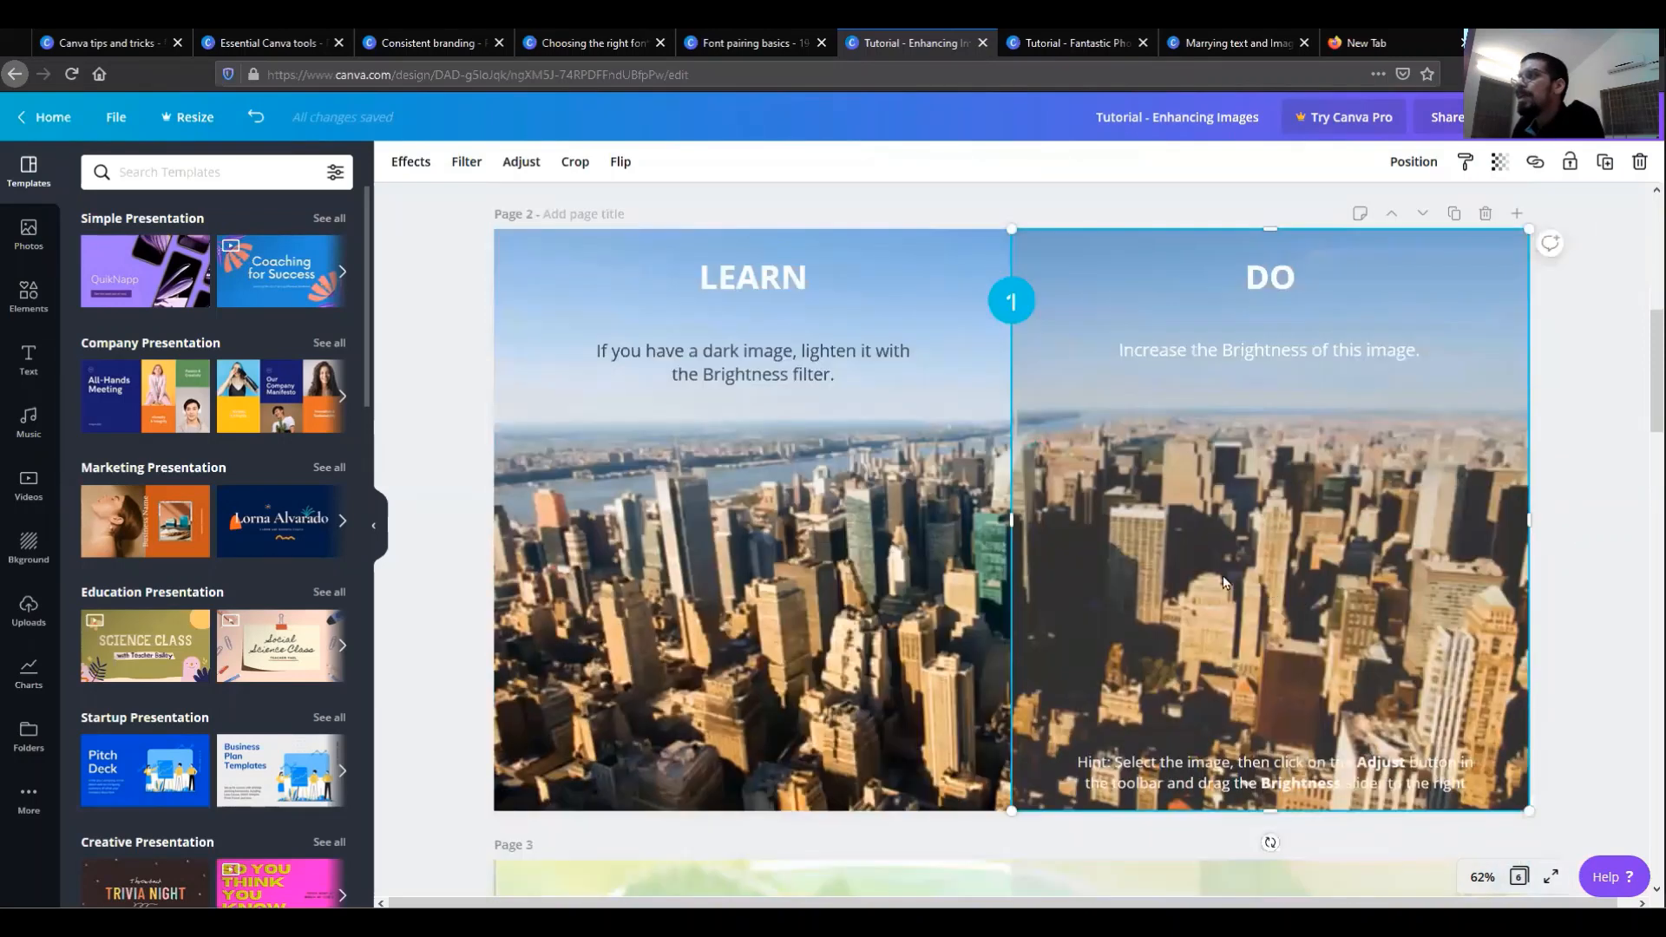
left_click(532, 163)
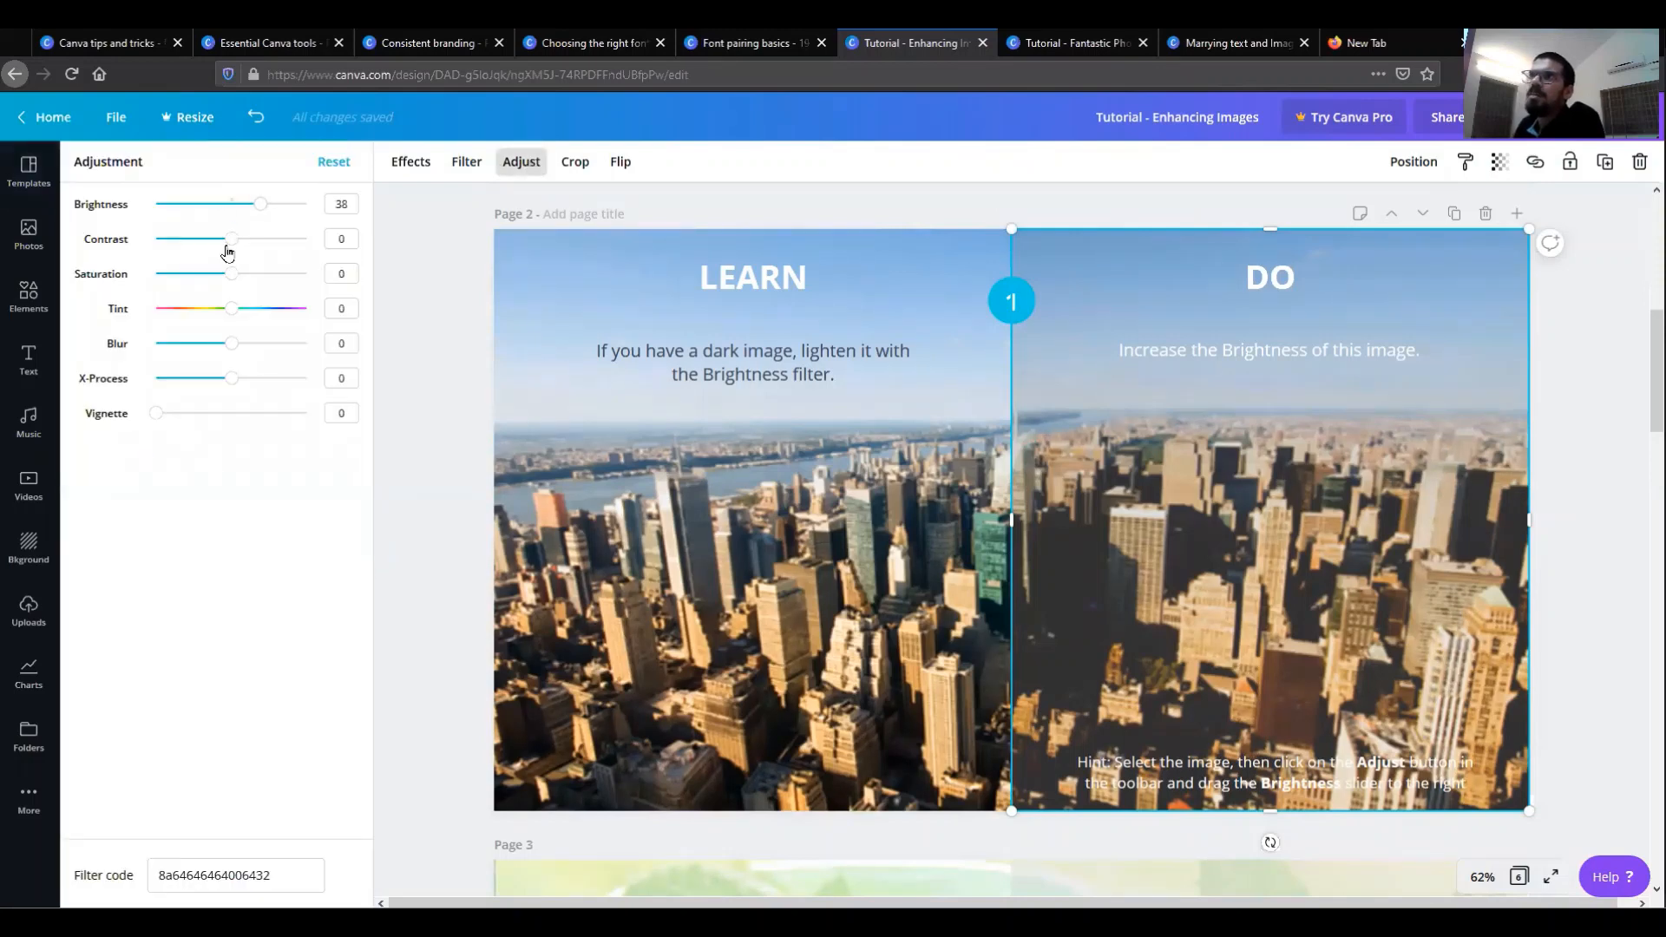
left_click_drag(224, 274, 233, 222)
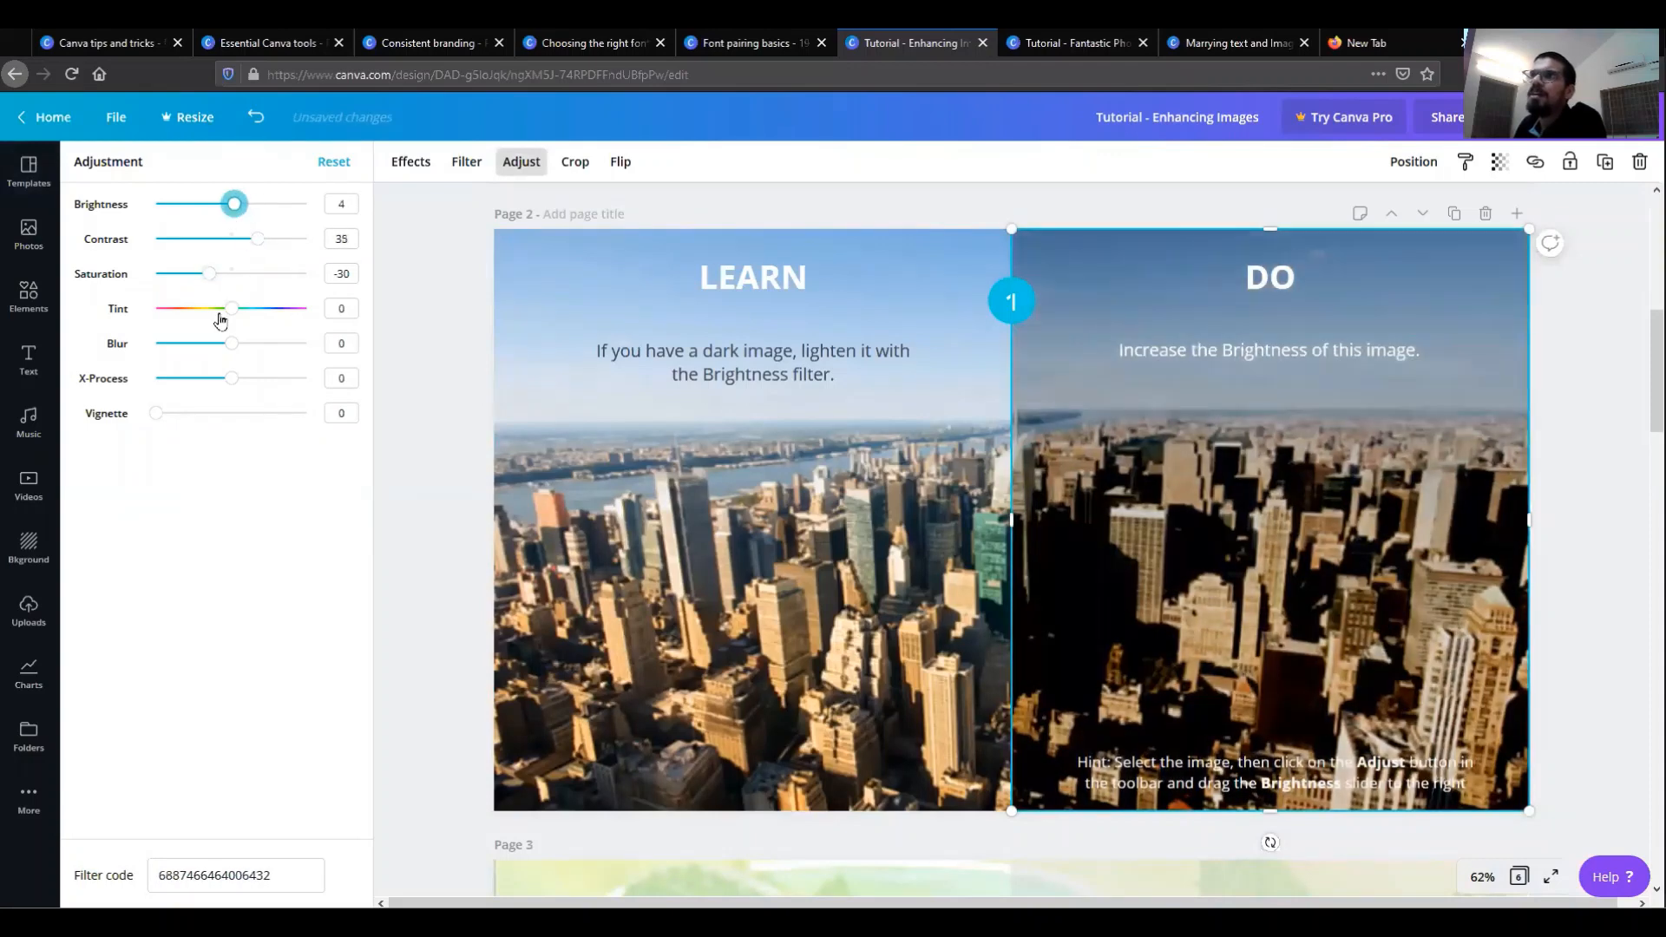
Set the DO city image's tint to 38 and X-Process to 18, with blur at 0.
left_click_drag(231, 309, 245, 379)
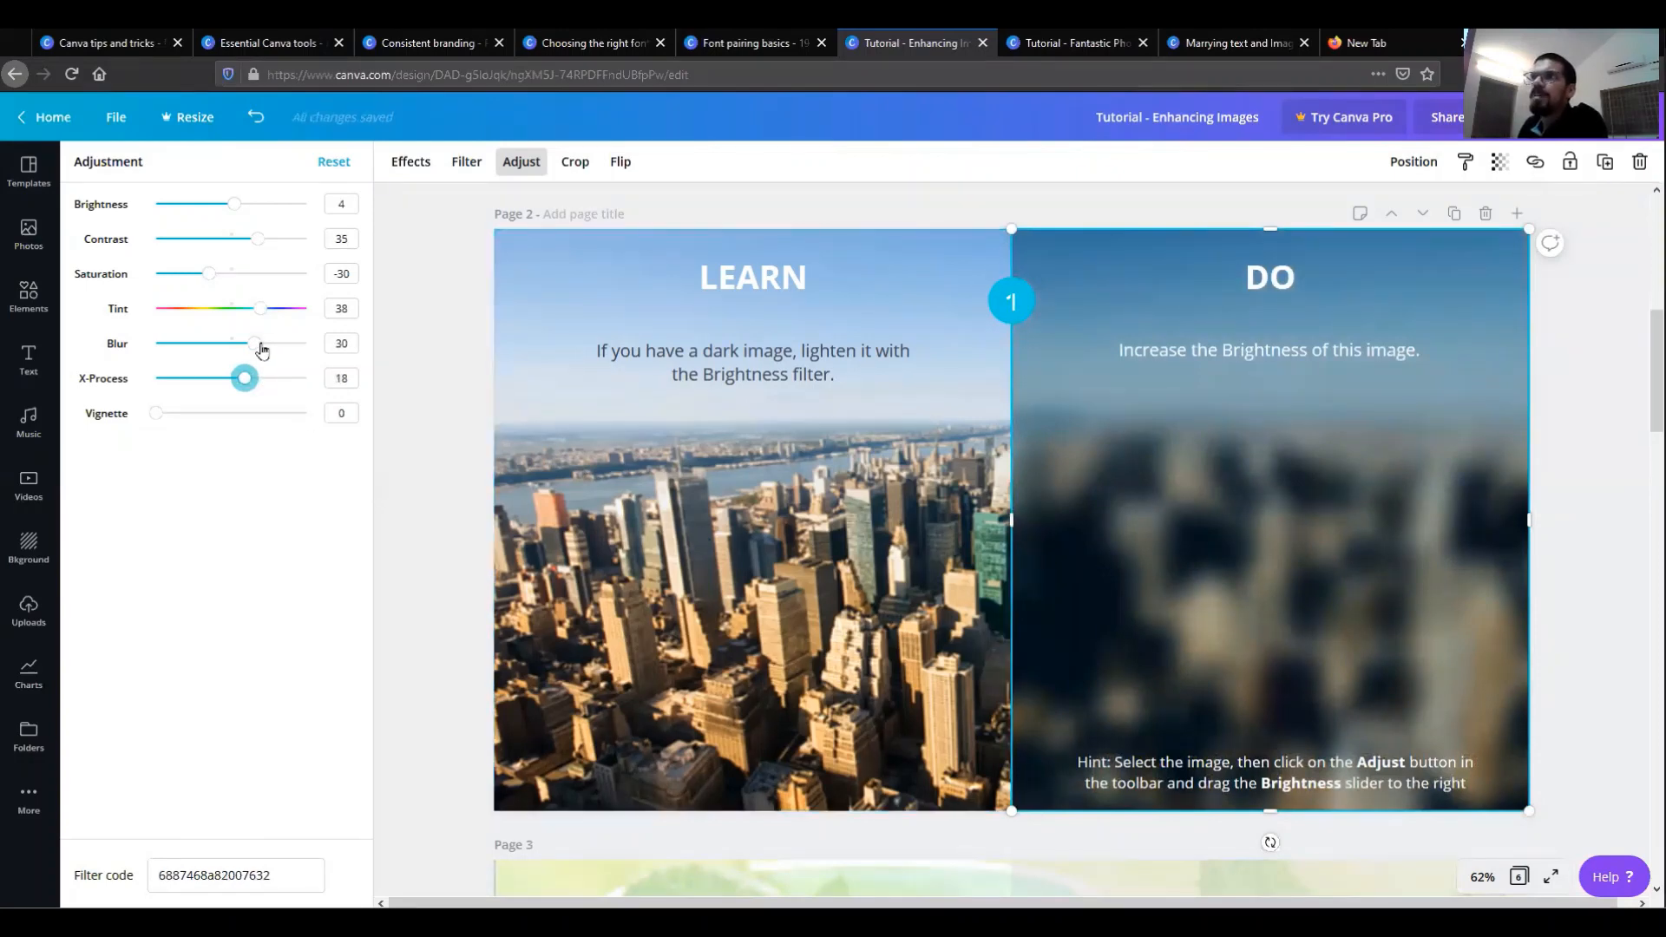
left_click_drag(260, 346, 230, 345)
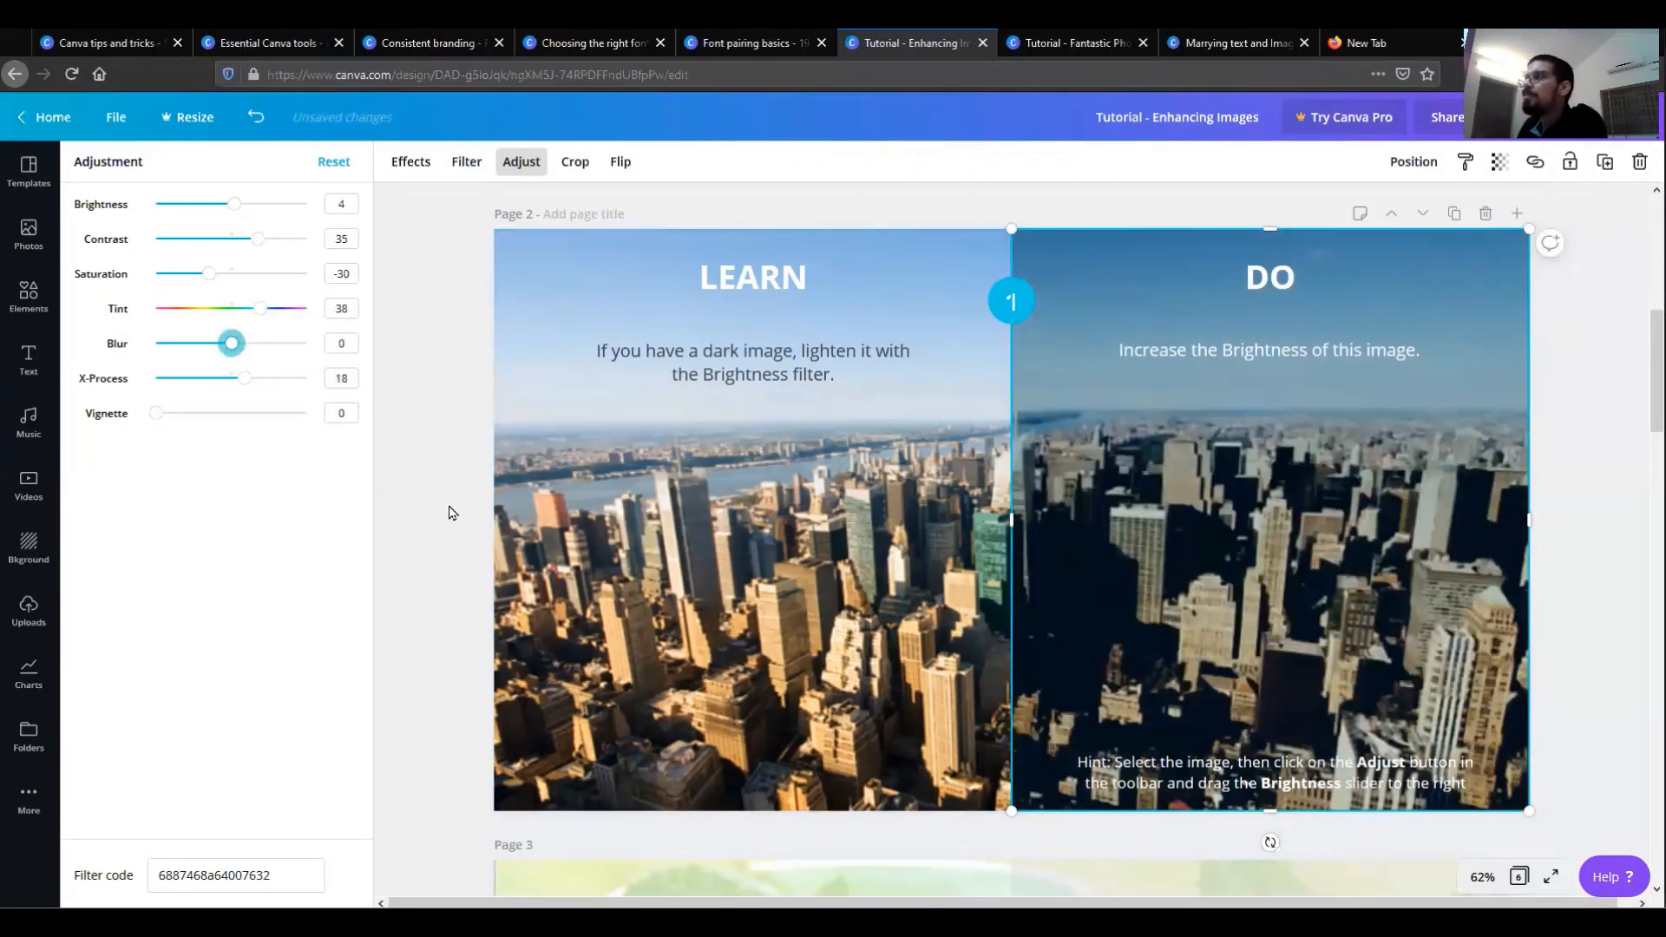
scroll(449, 512, "down", 15)
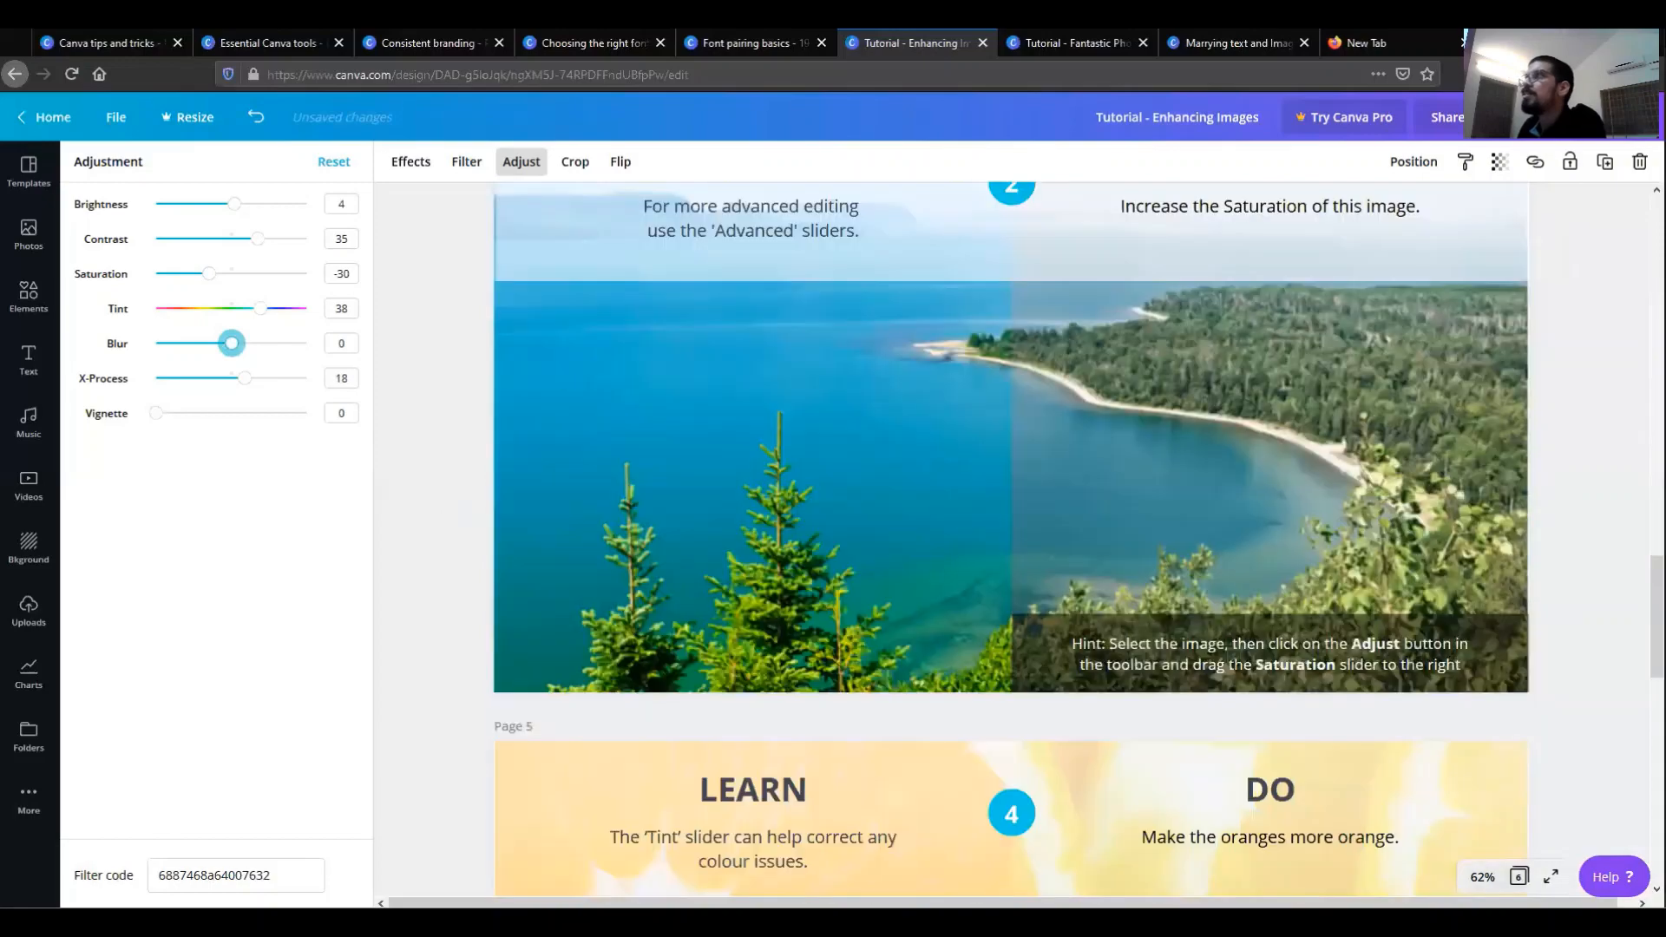
Switch to the "Tutorial - Fantastic Photo Filters" design and apply the Peony filter to the DO harbour image on page 2.
left_click(1098, 46)
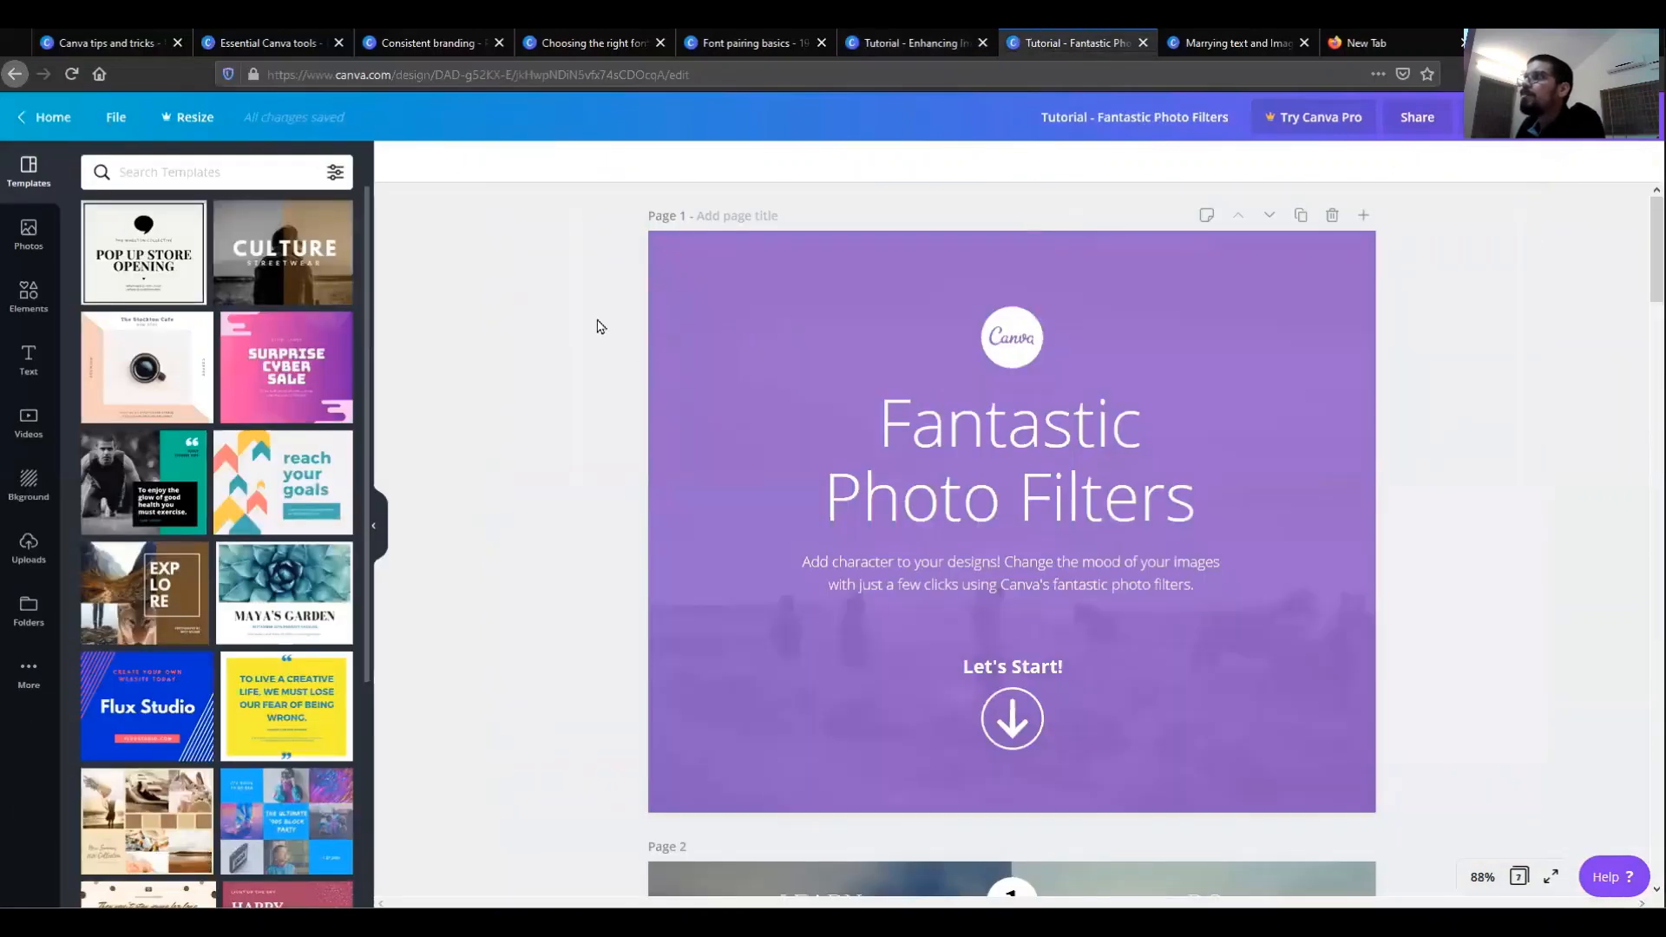
scroll(600, 330, "down", 3)
scroll(597, 330, "down", 1)
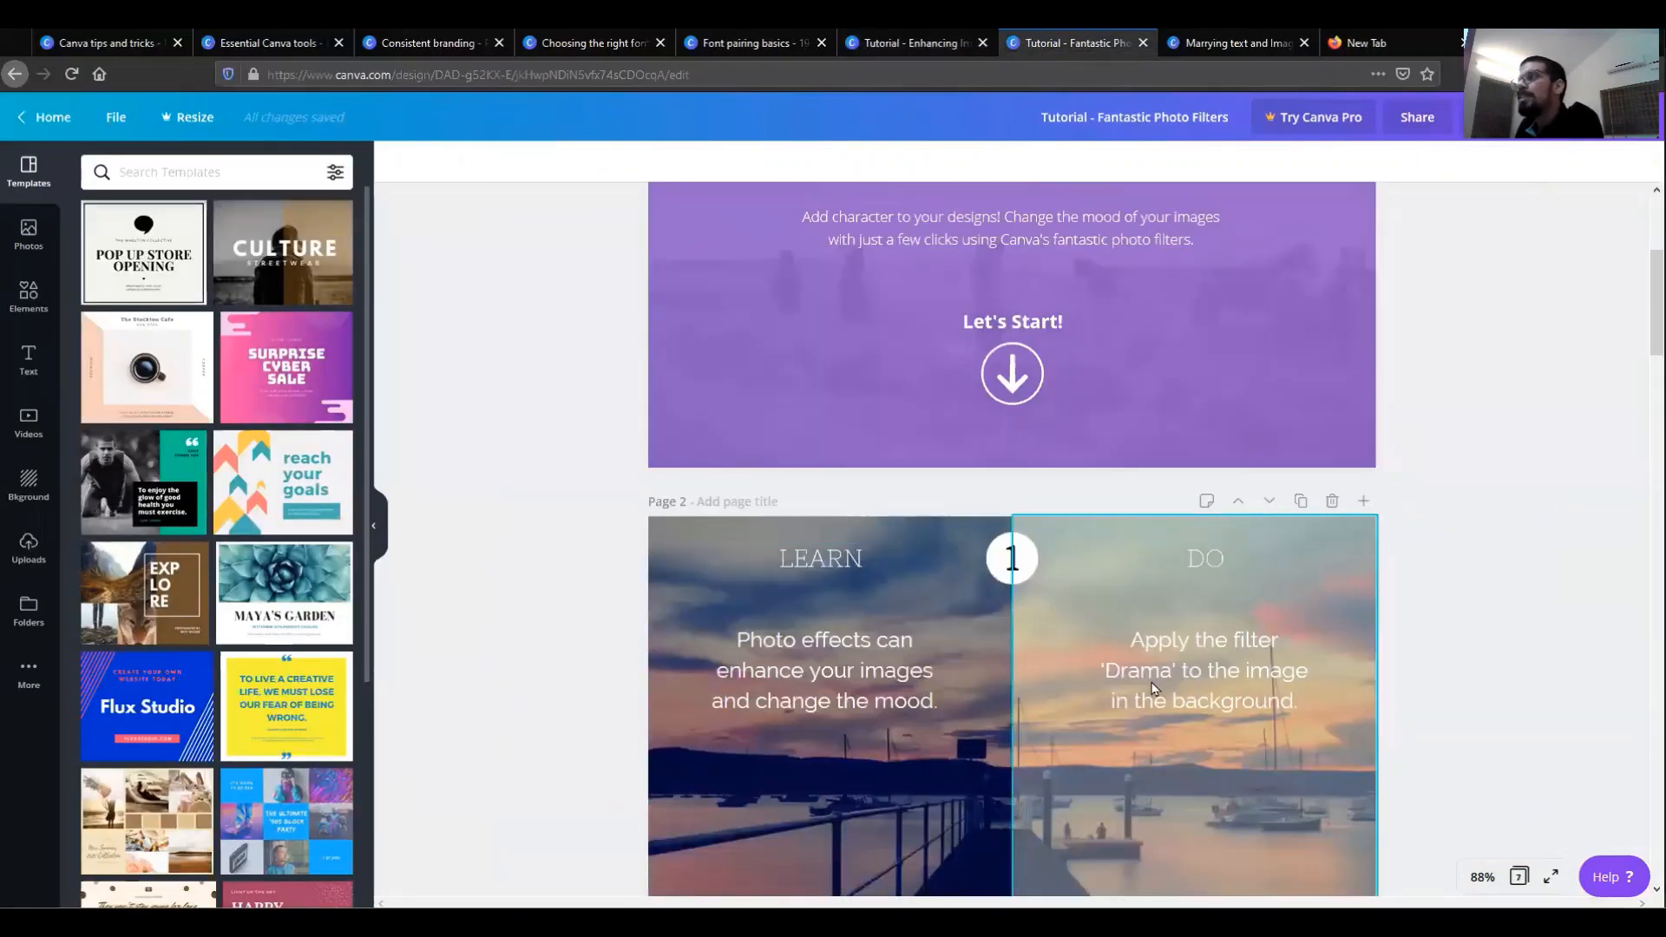
left_click(1094, 782)
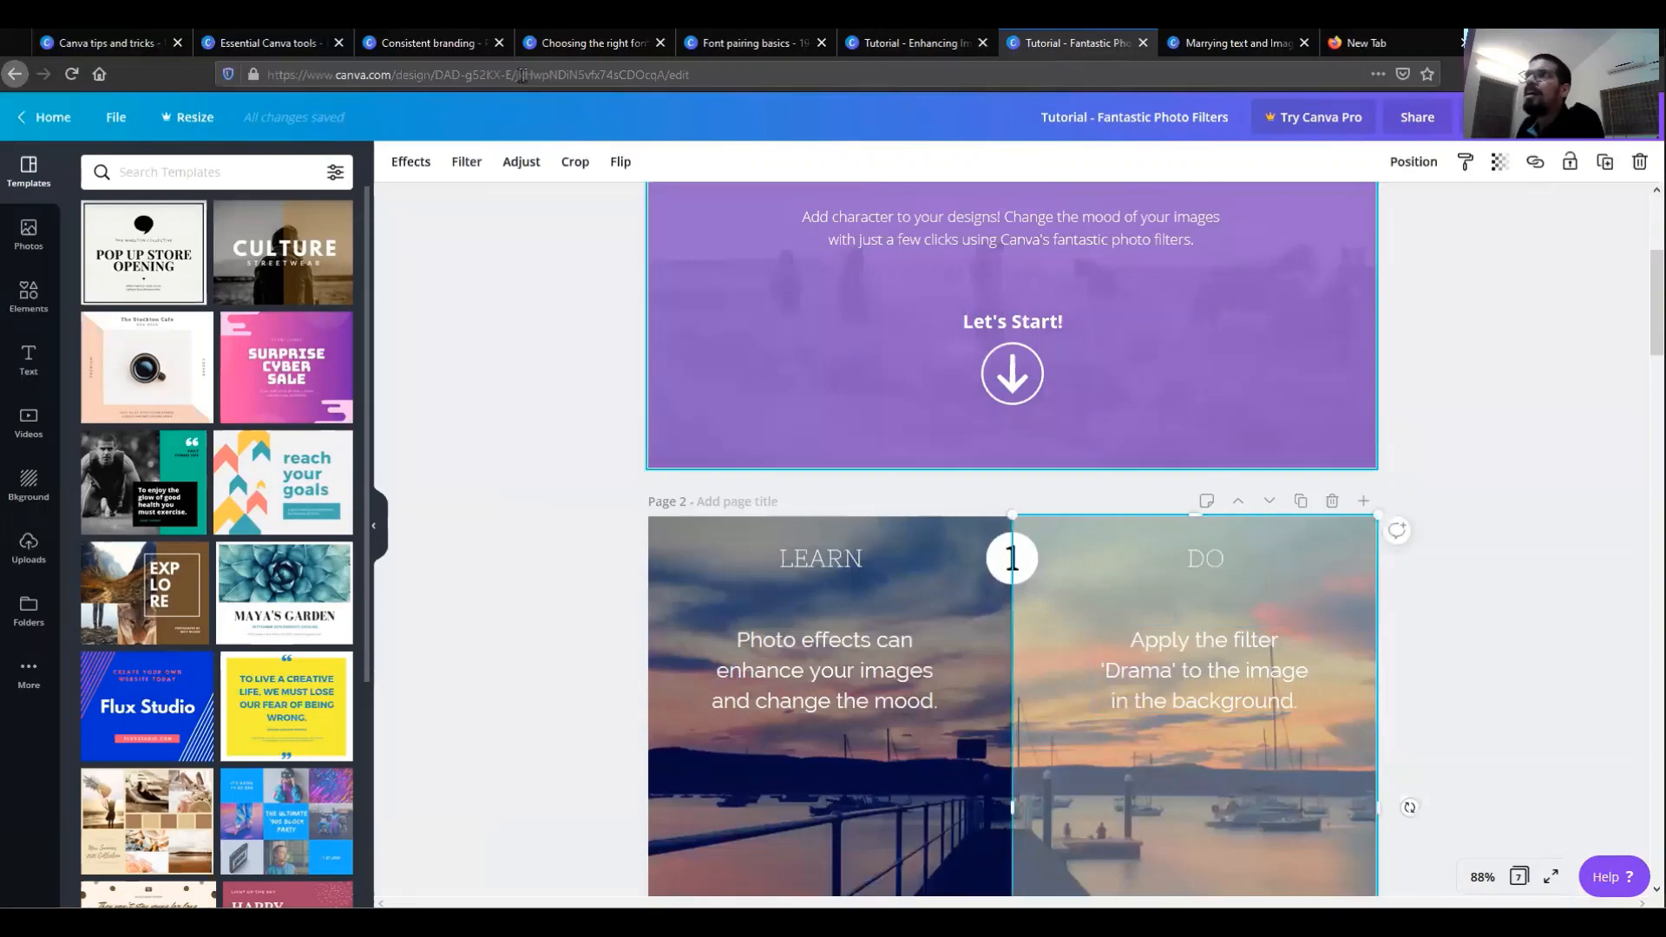
left_click(466, 163)
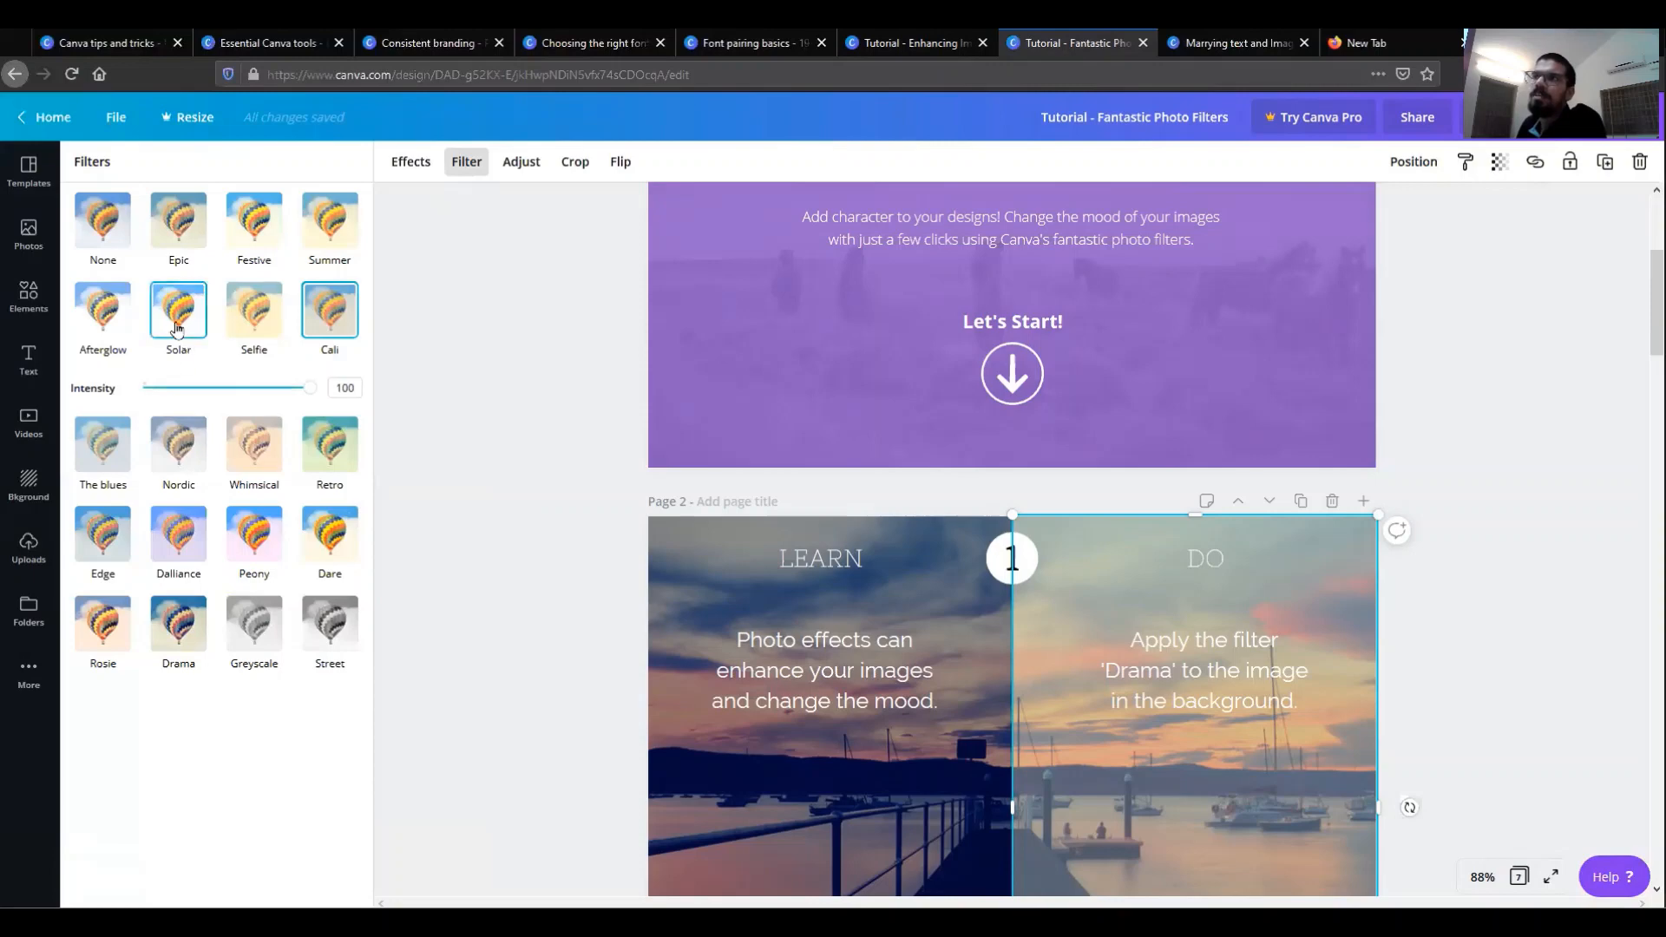
scroll(1198, 668, "down", 3)
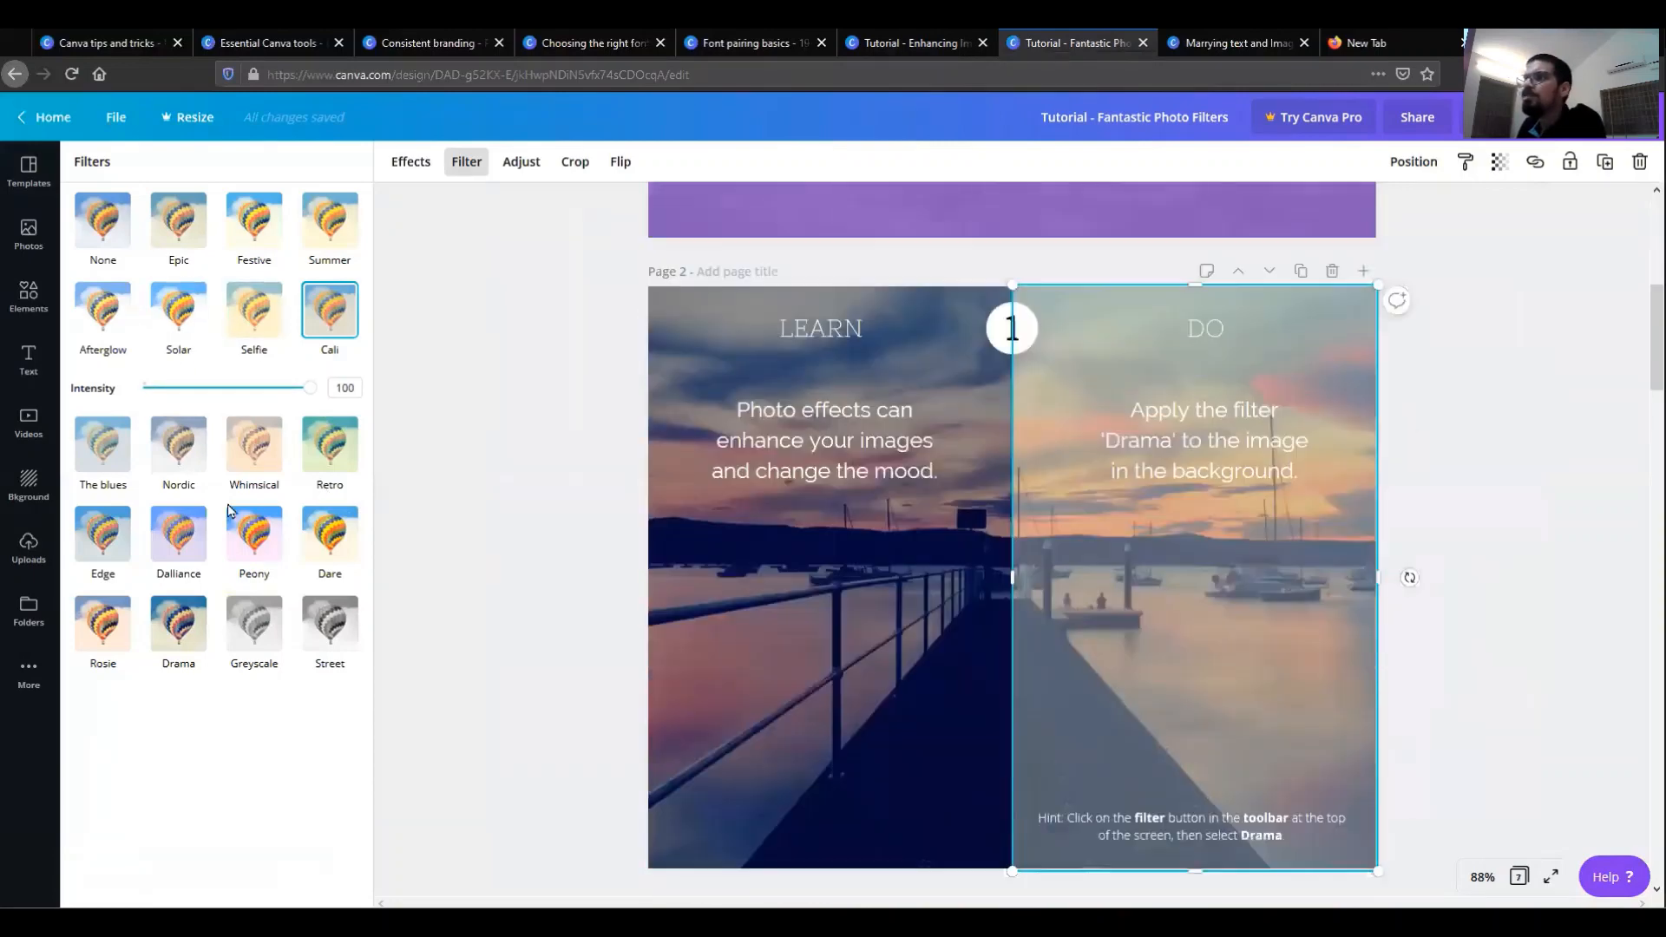
left_click(263, 544)
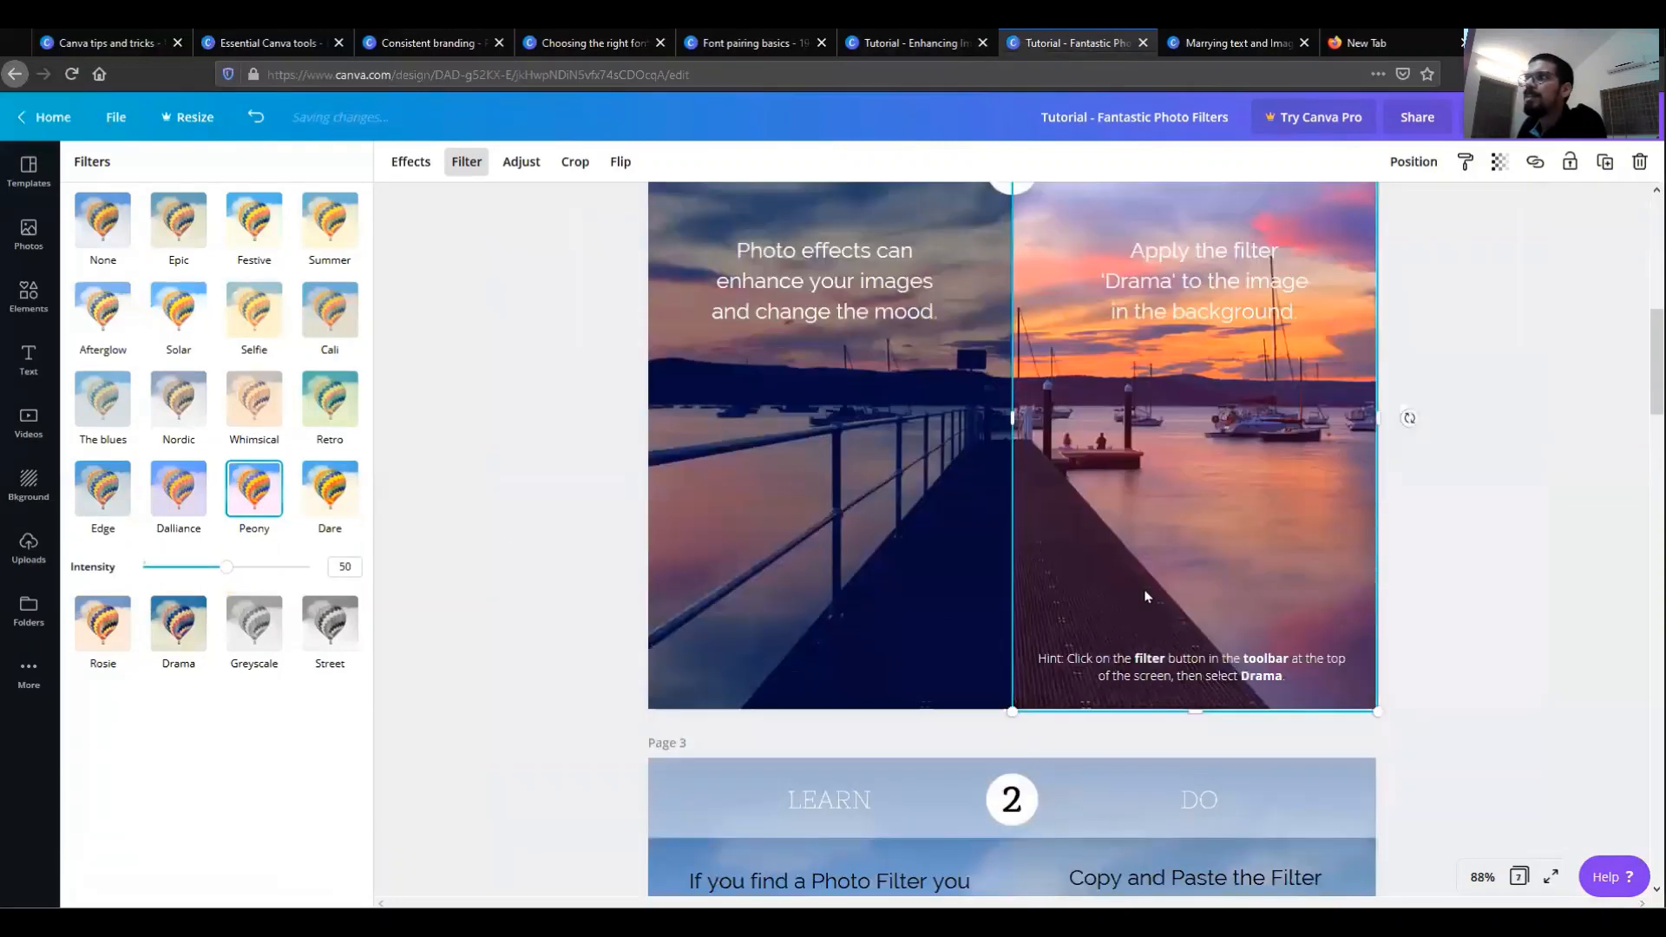
Change the page 2 harbour image's filter to Dalliance and set its intensity to 43.
scroll(1128, 608, "down", 2)
scroll(1007, 642, "down", 6)
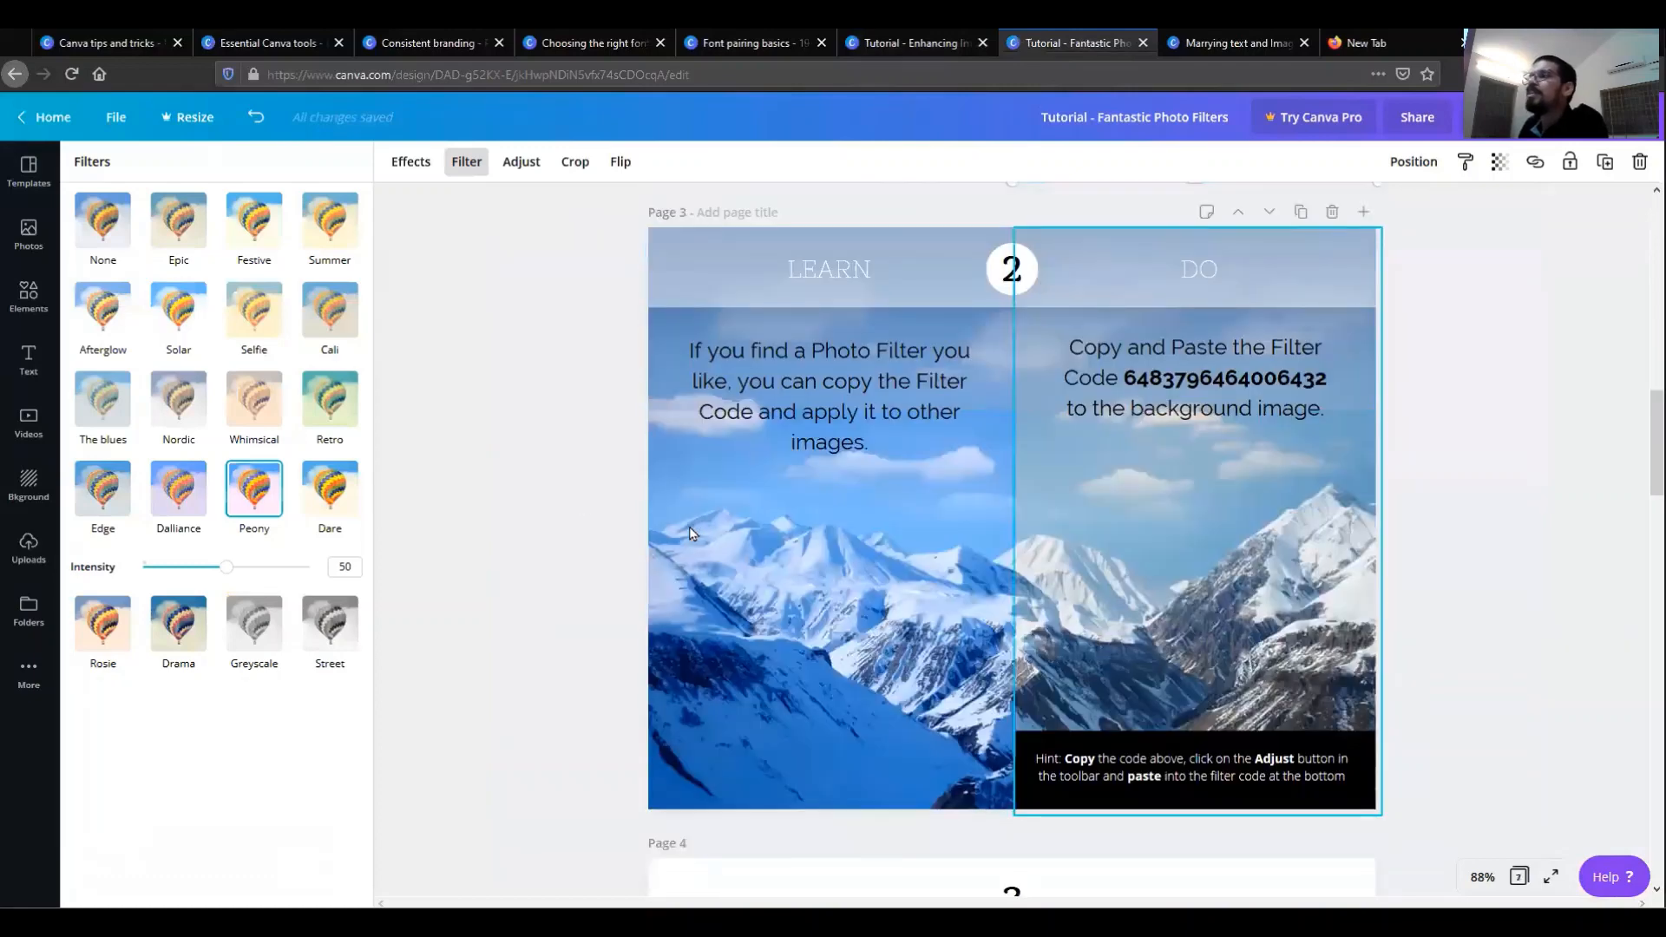
left_click(193, 496)
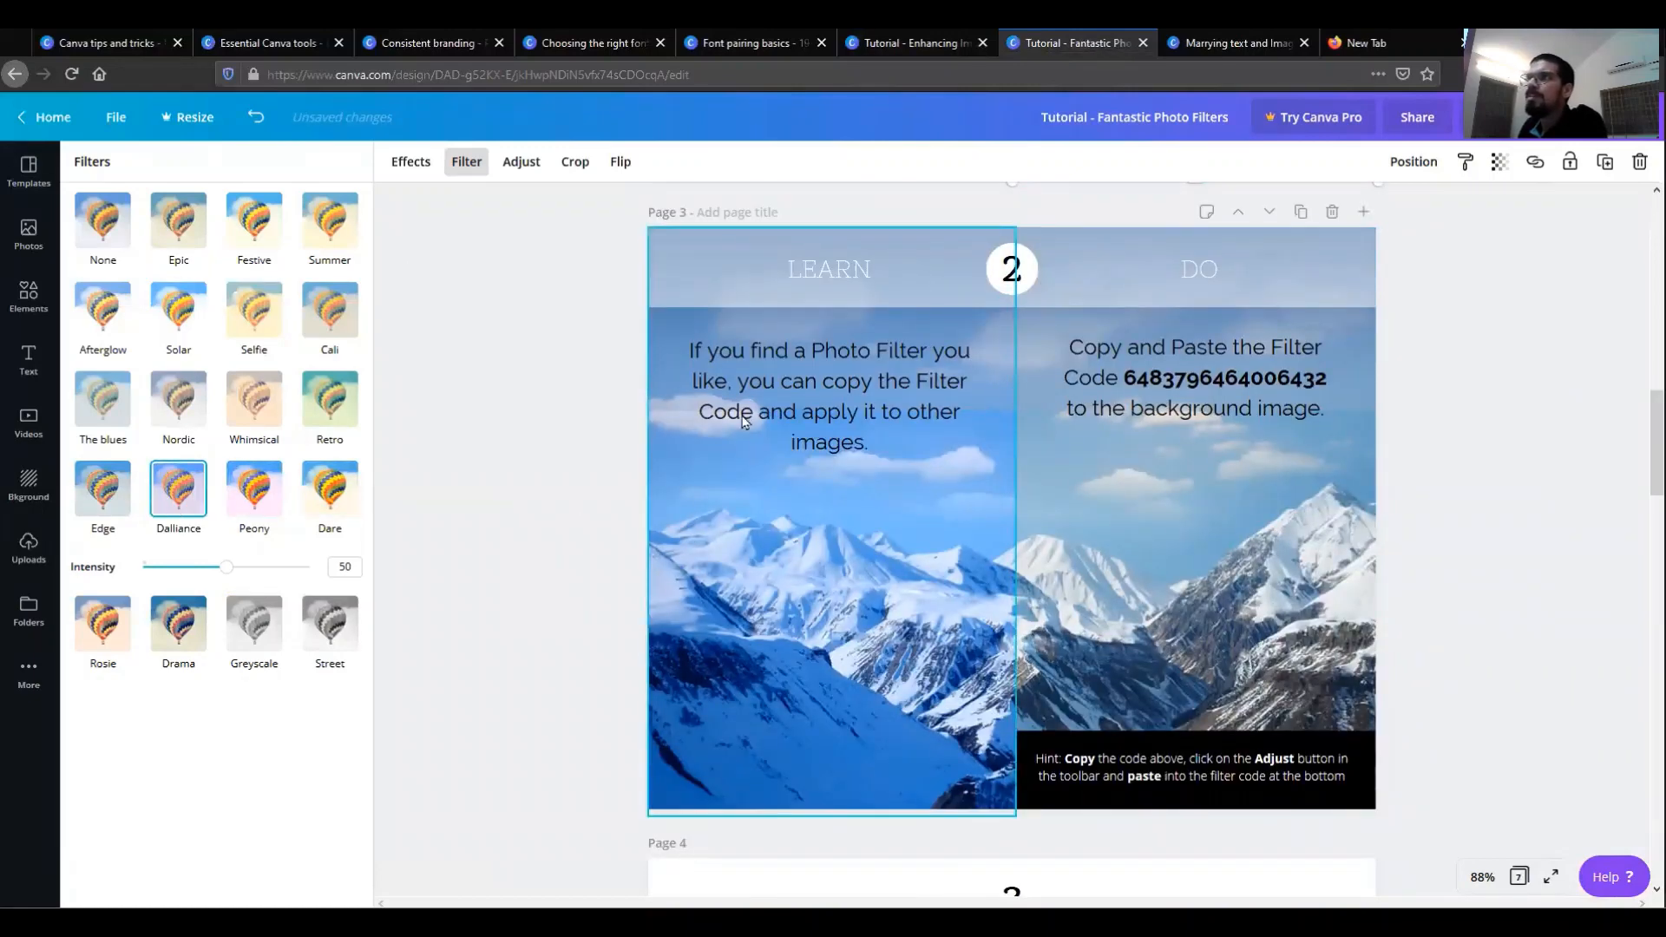
mouse_move(185, 573)
left_mouse_down()
mouse_move(158, 577)
mouse_move(215, 573)
left_mouse_up()
Add a vignette of 97 to the DO image of seed bowls in Activity 3 on page 4.
scroll(1115, 704, "down", 6)
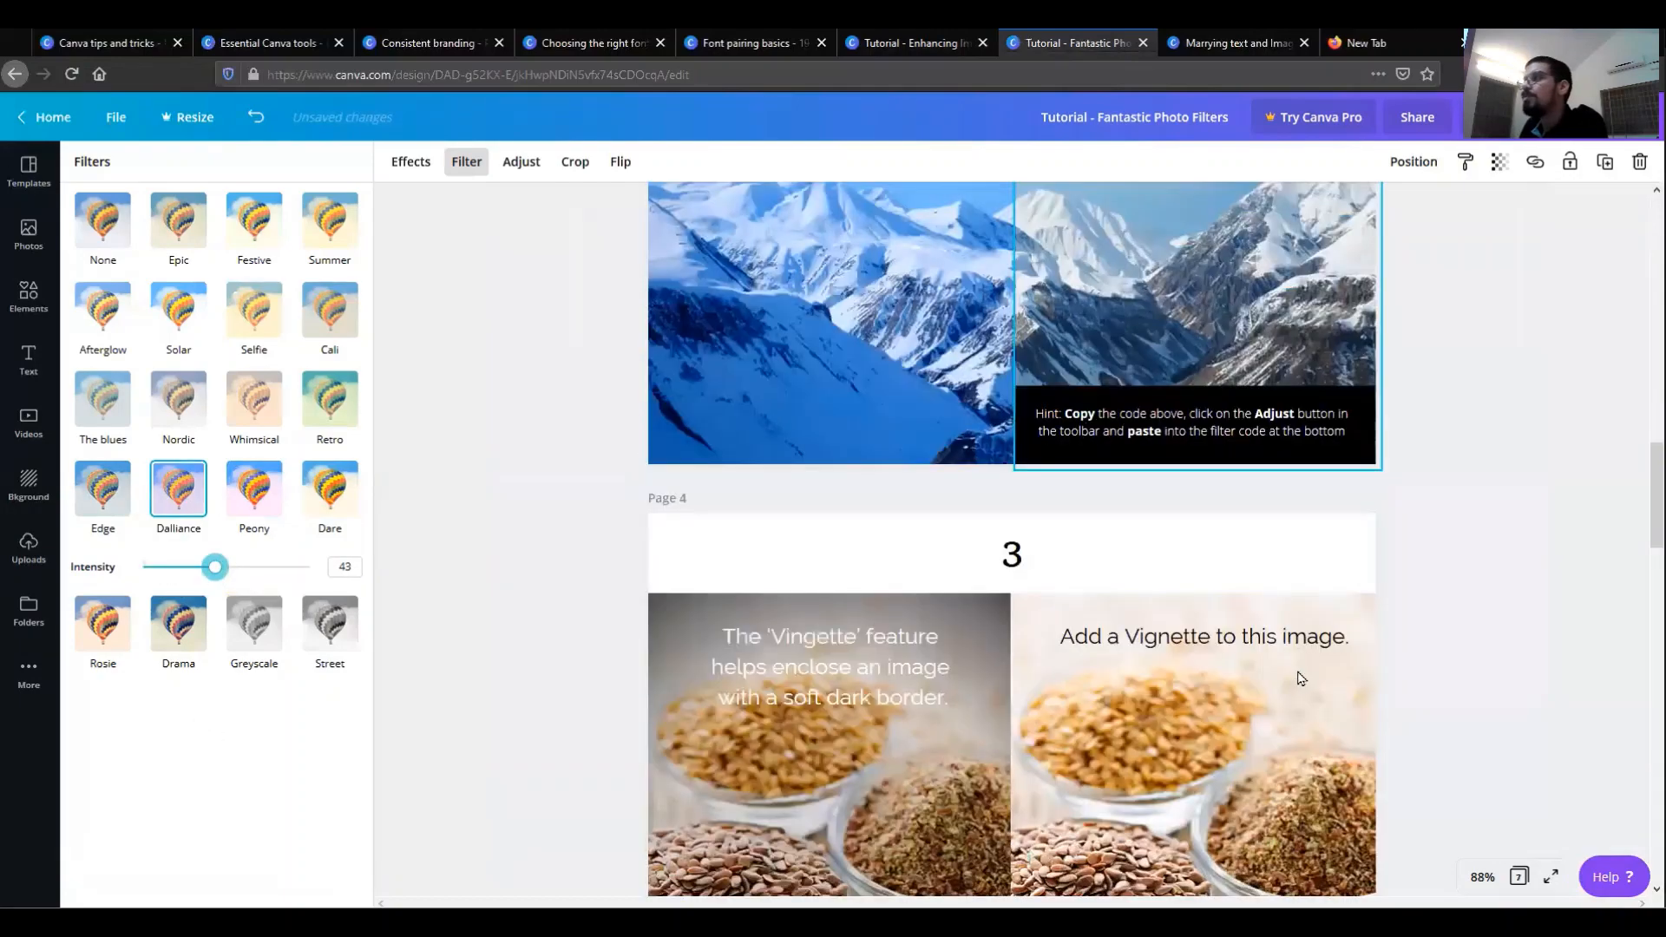
scroll(1299, 678, "down", 1)
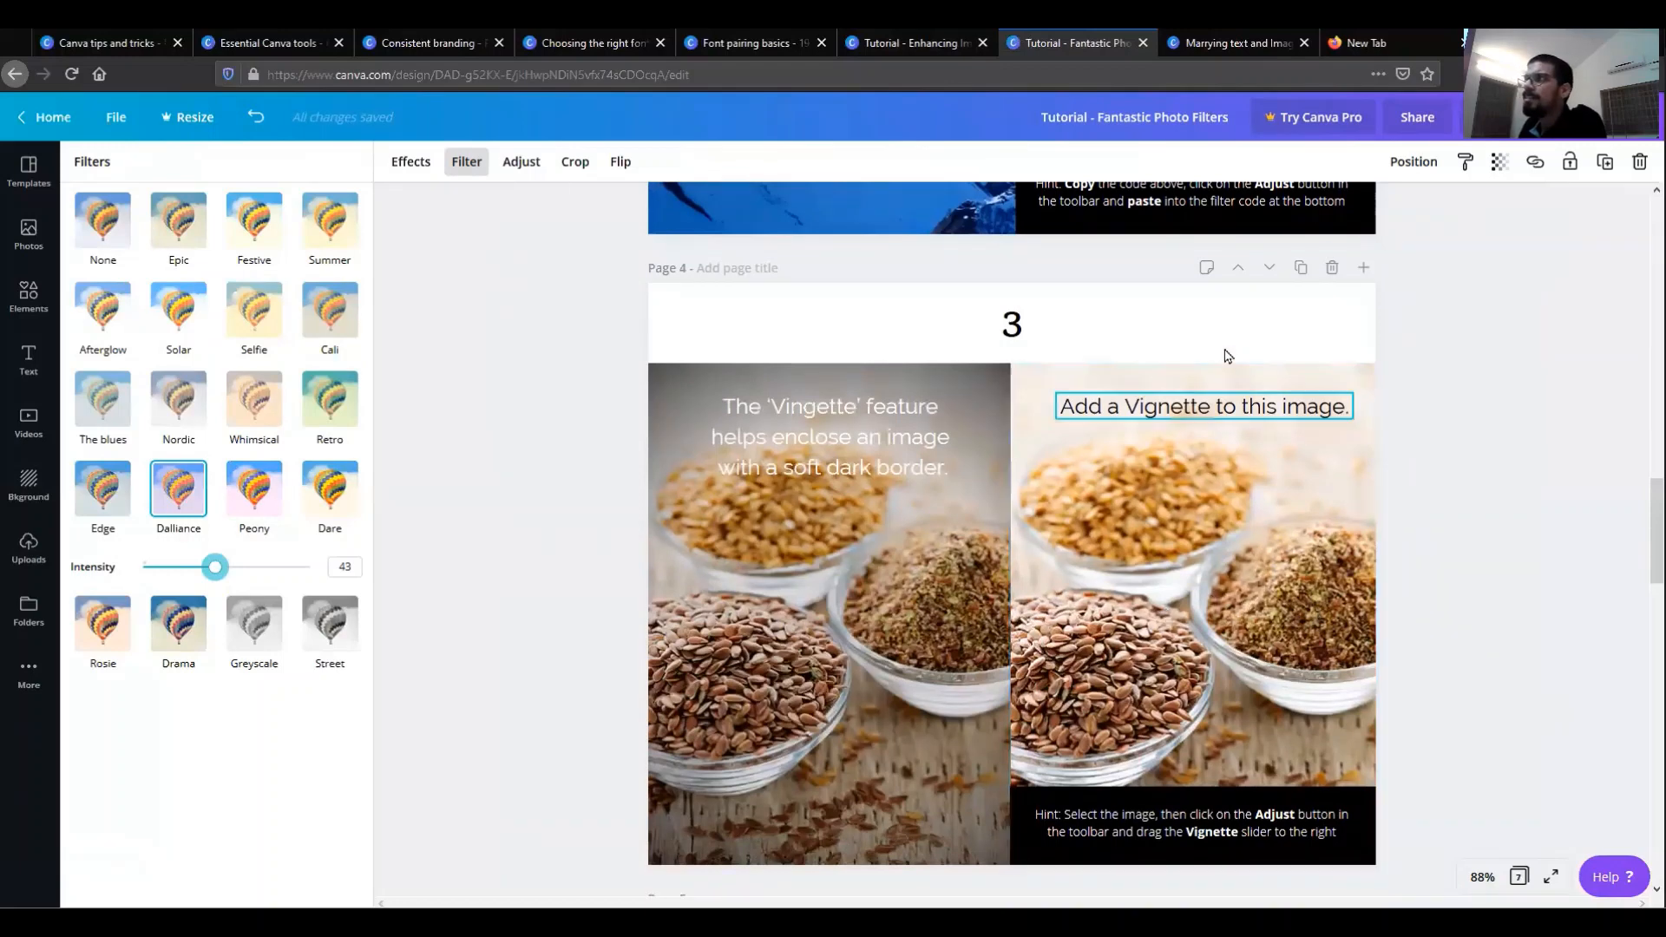
left_click(1167, 422)
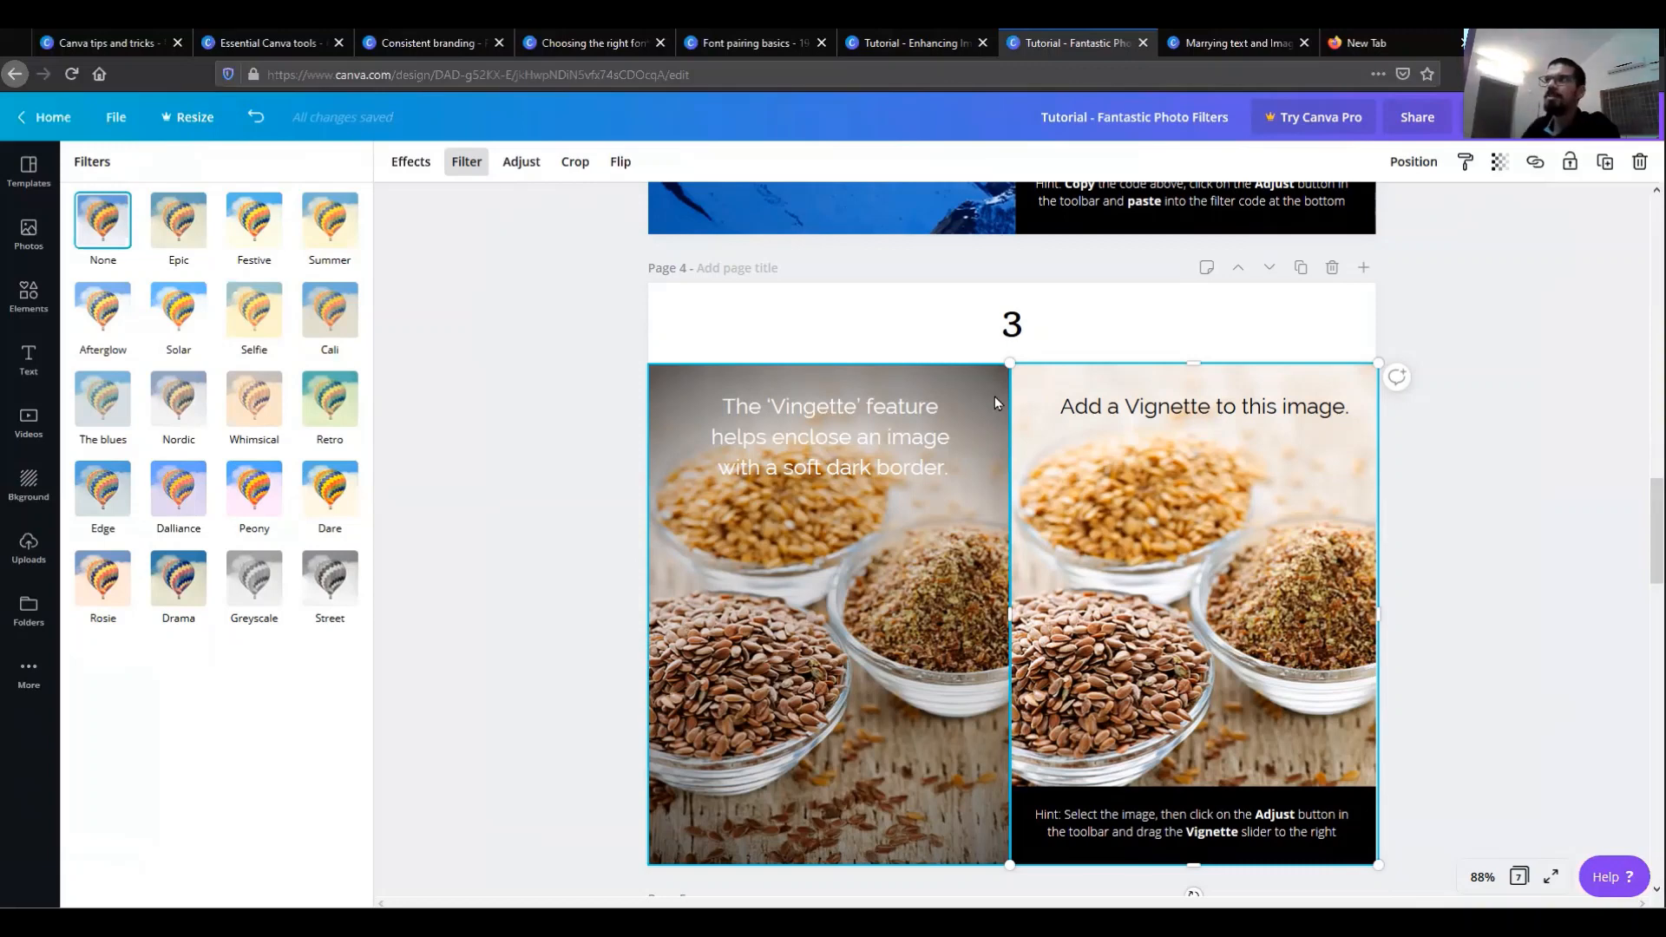
left_click(411, 168)
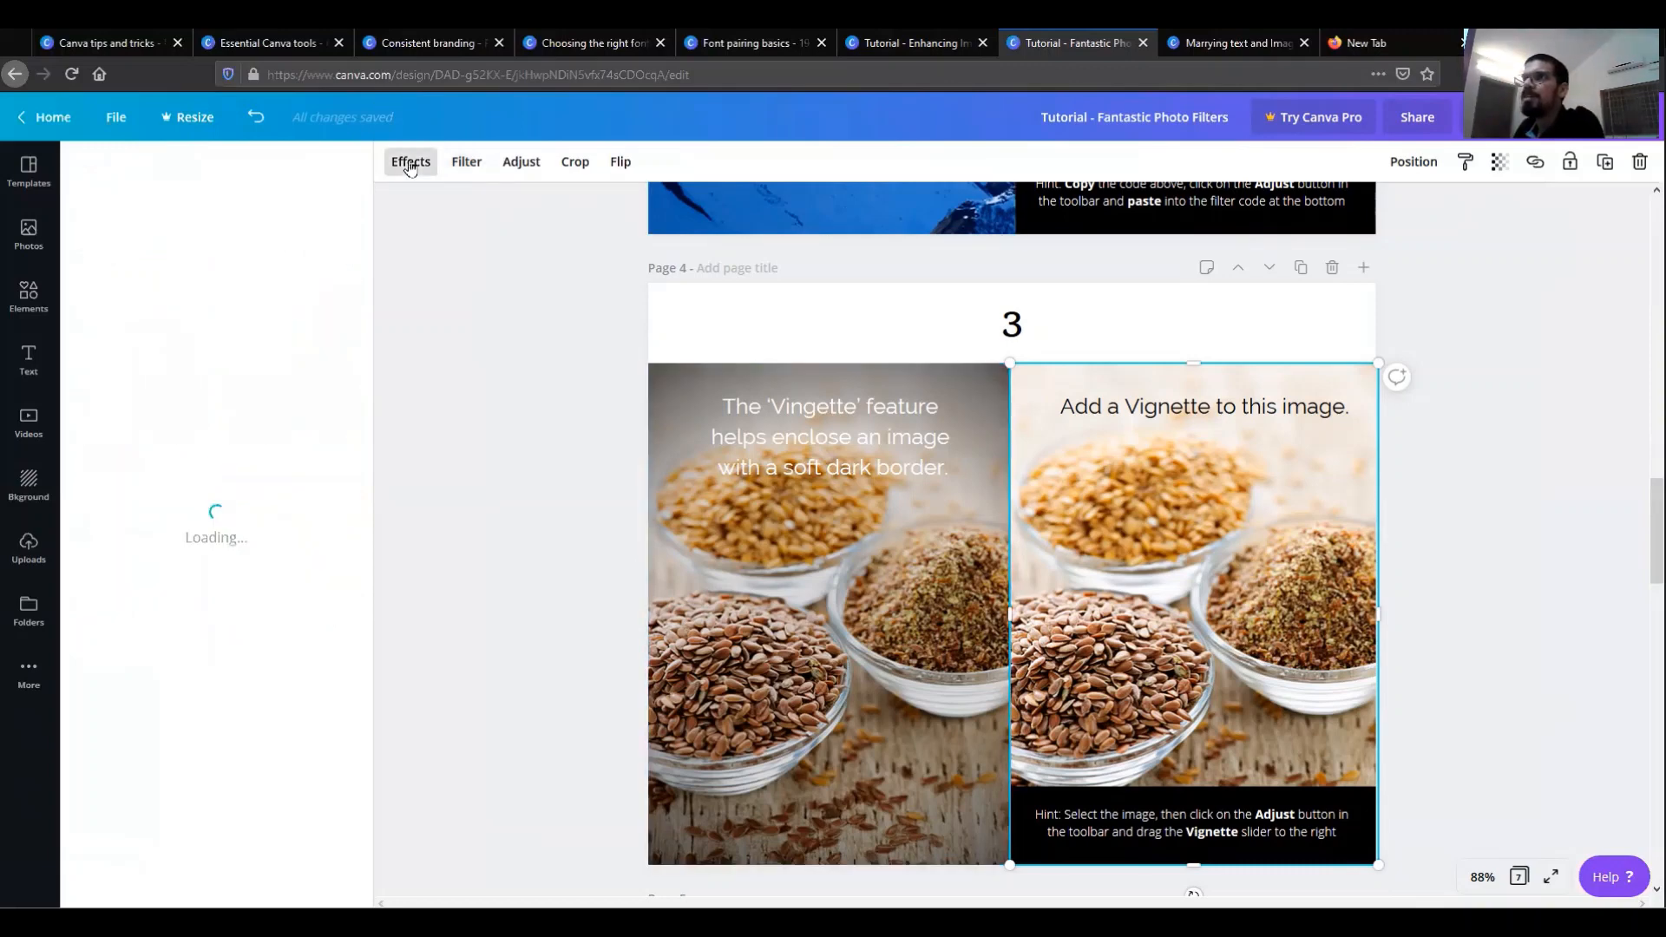
left_click(524, 163)
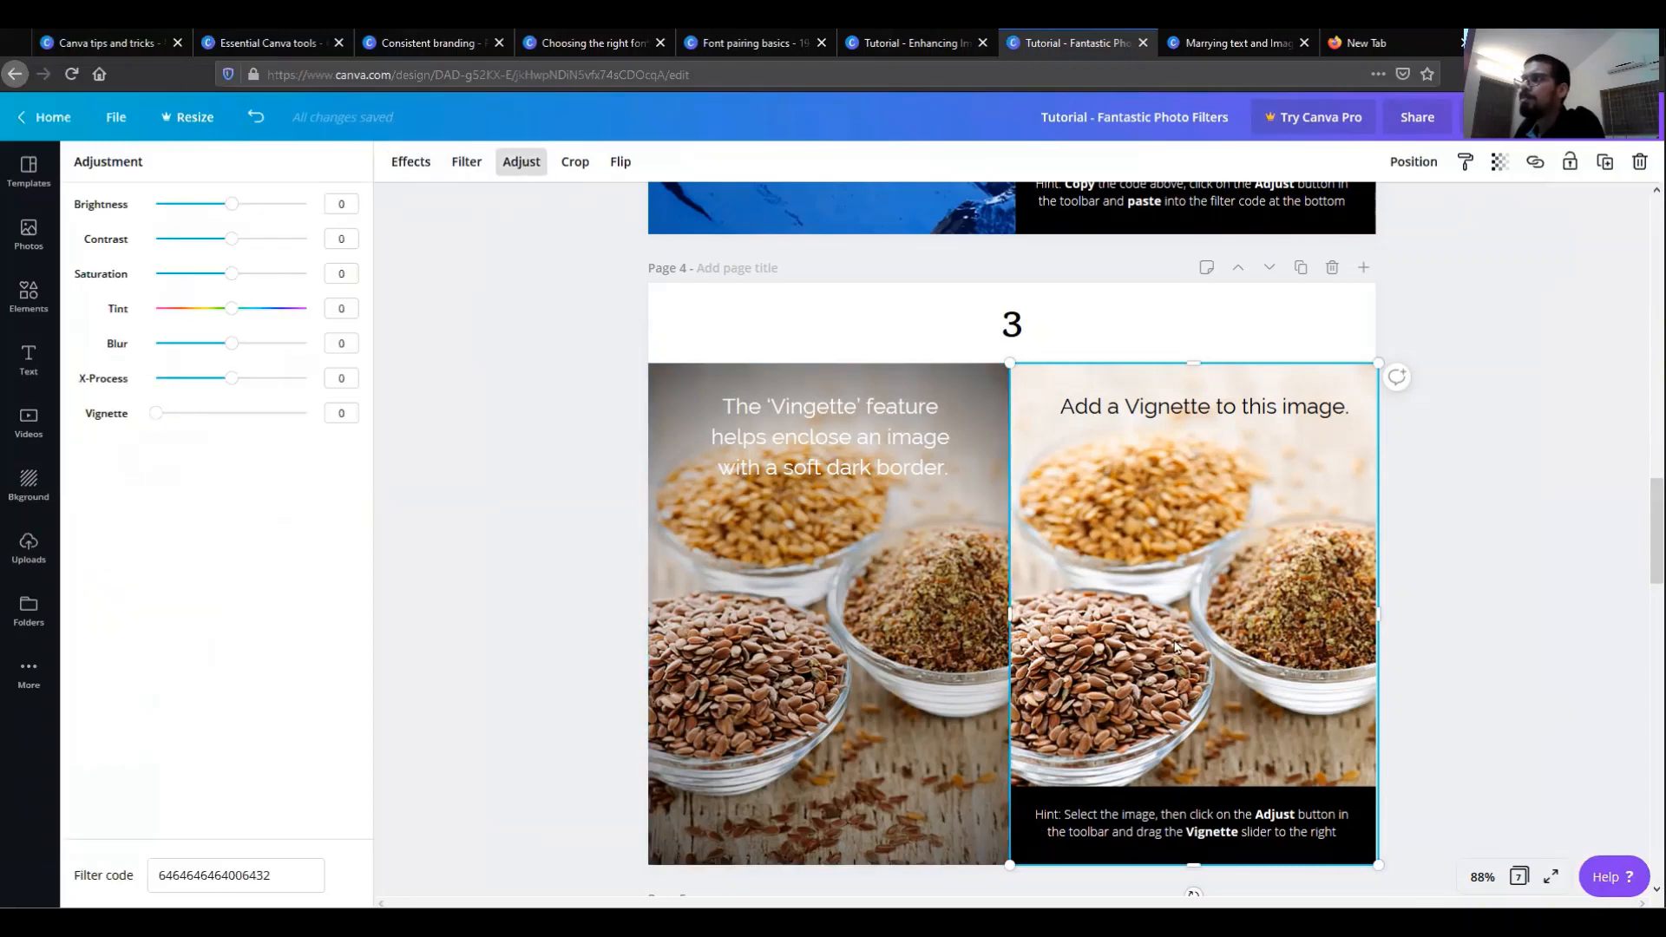
left_click_drag(161, 414, 309, 361)
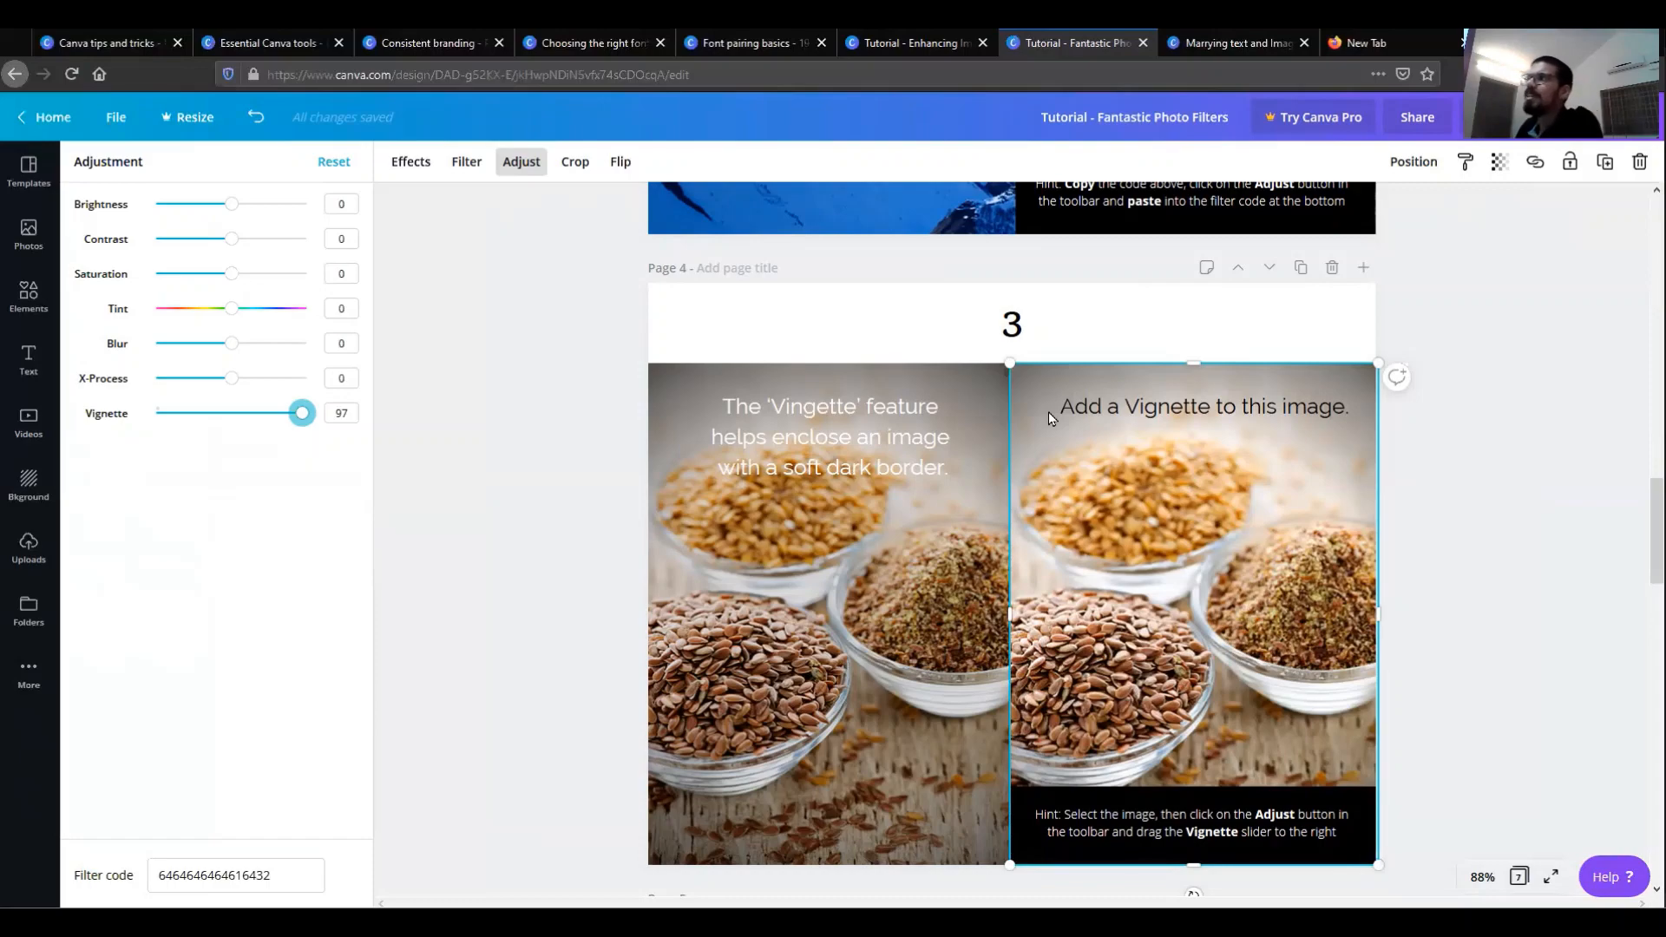
Reset all adjustments of the DO sunset image in Activity 4 on page 5 to normal.
scroll(1091, 526, "down", 2)
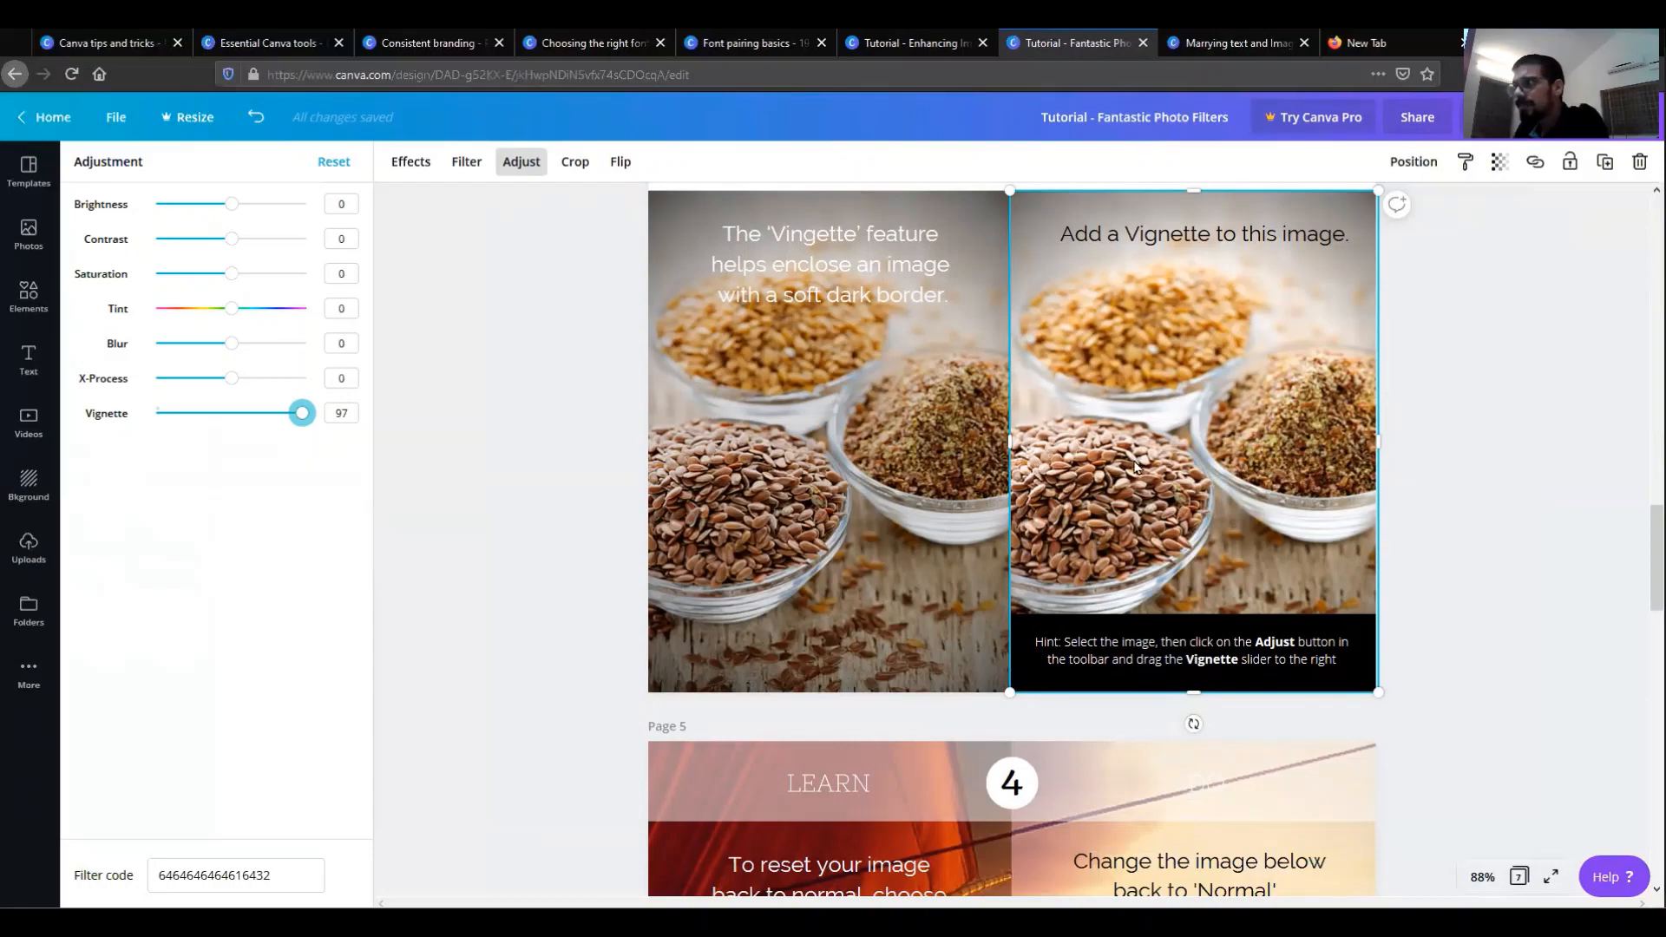
scroll(1136, 466, "down", 1)
scroll(1135, 466, "down", 5)
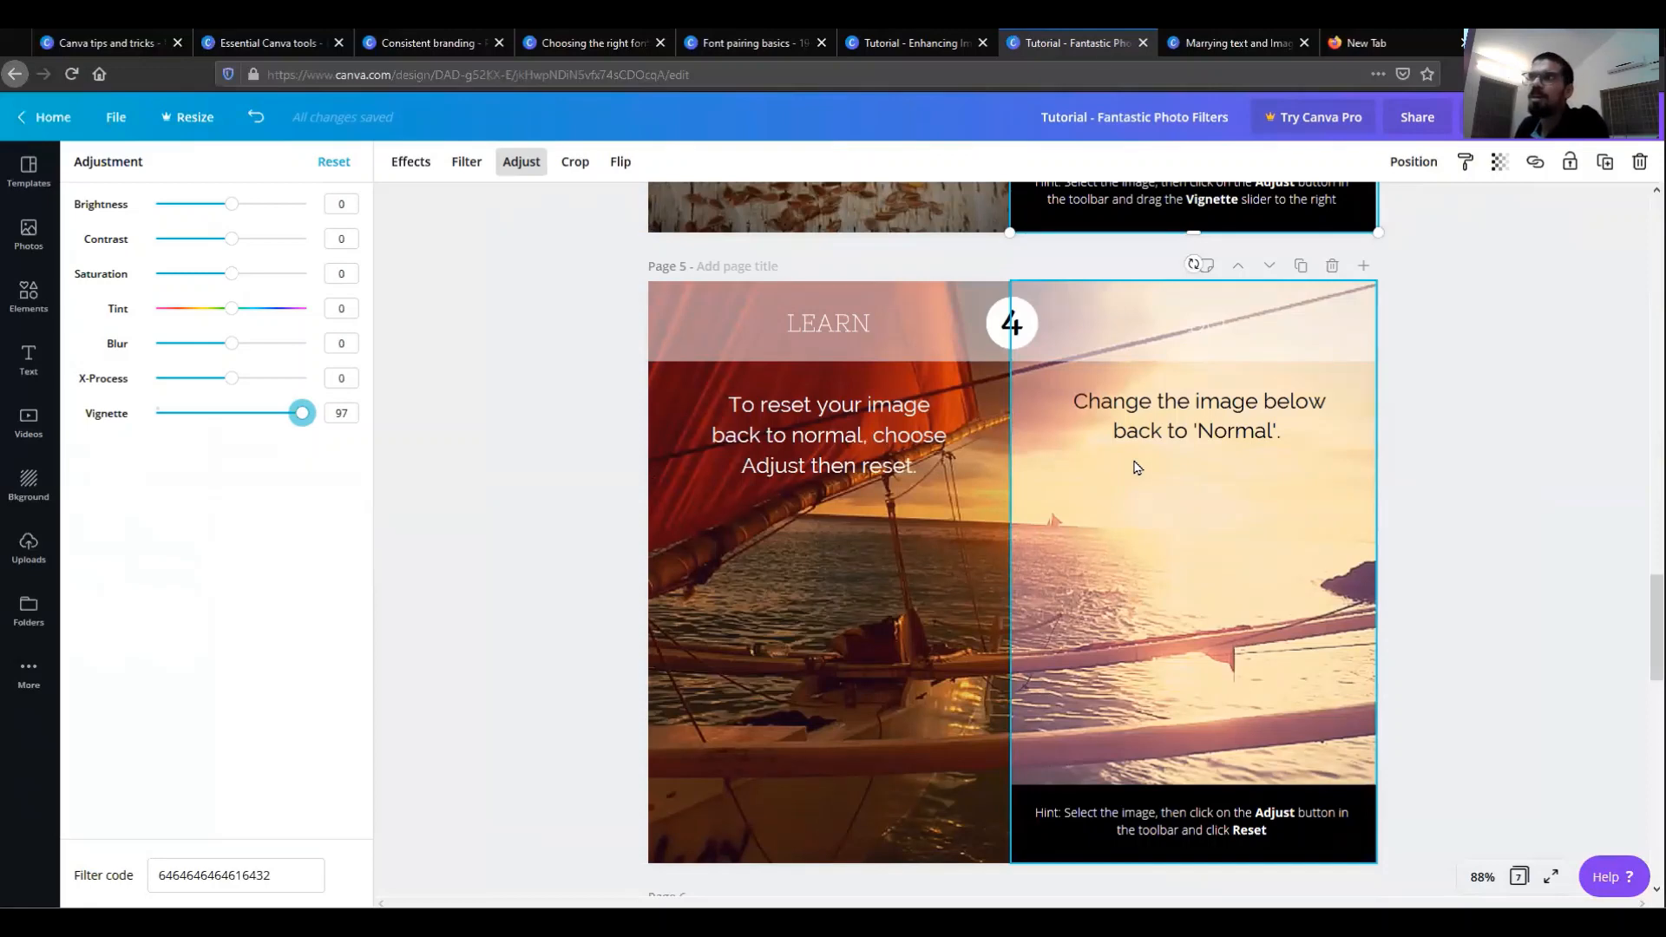
left_click(1135, 467)
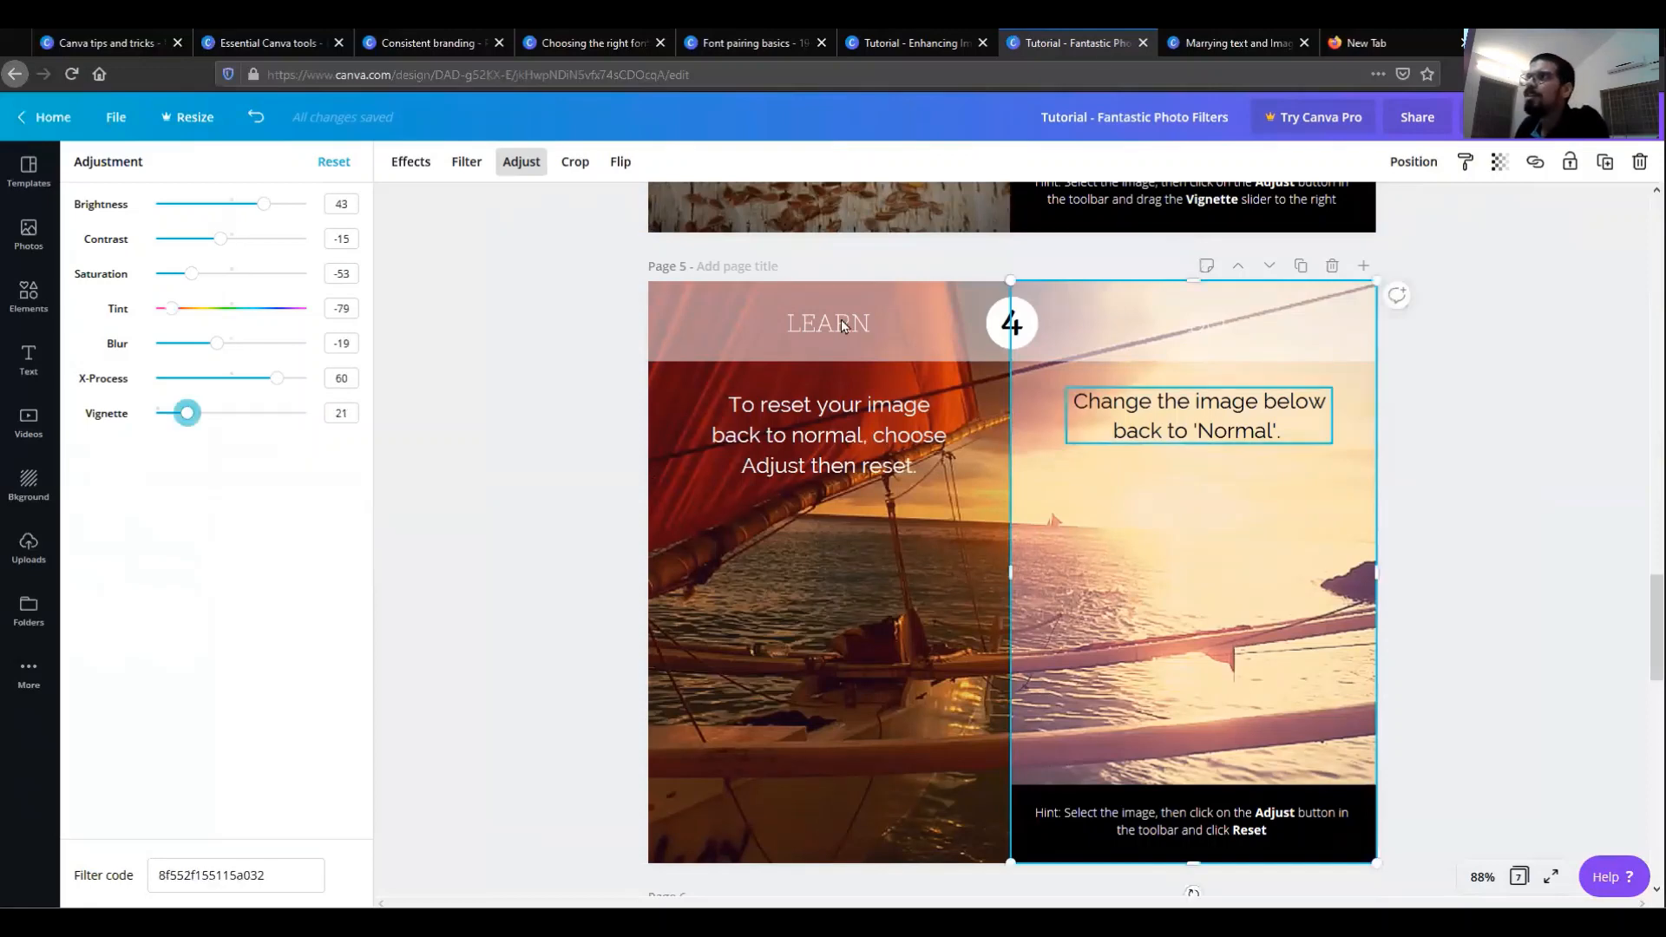
left_click(330, 163)
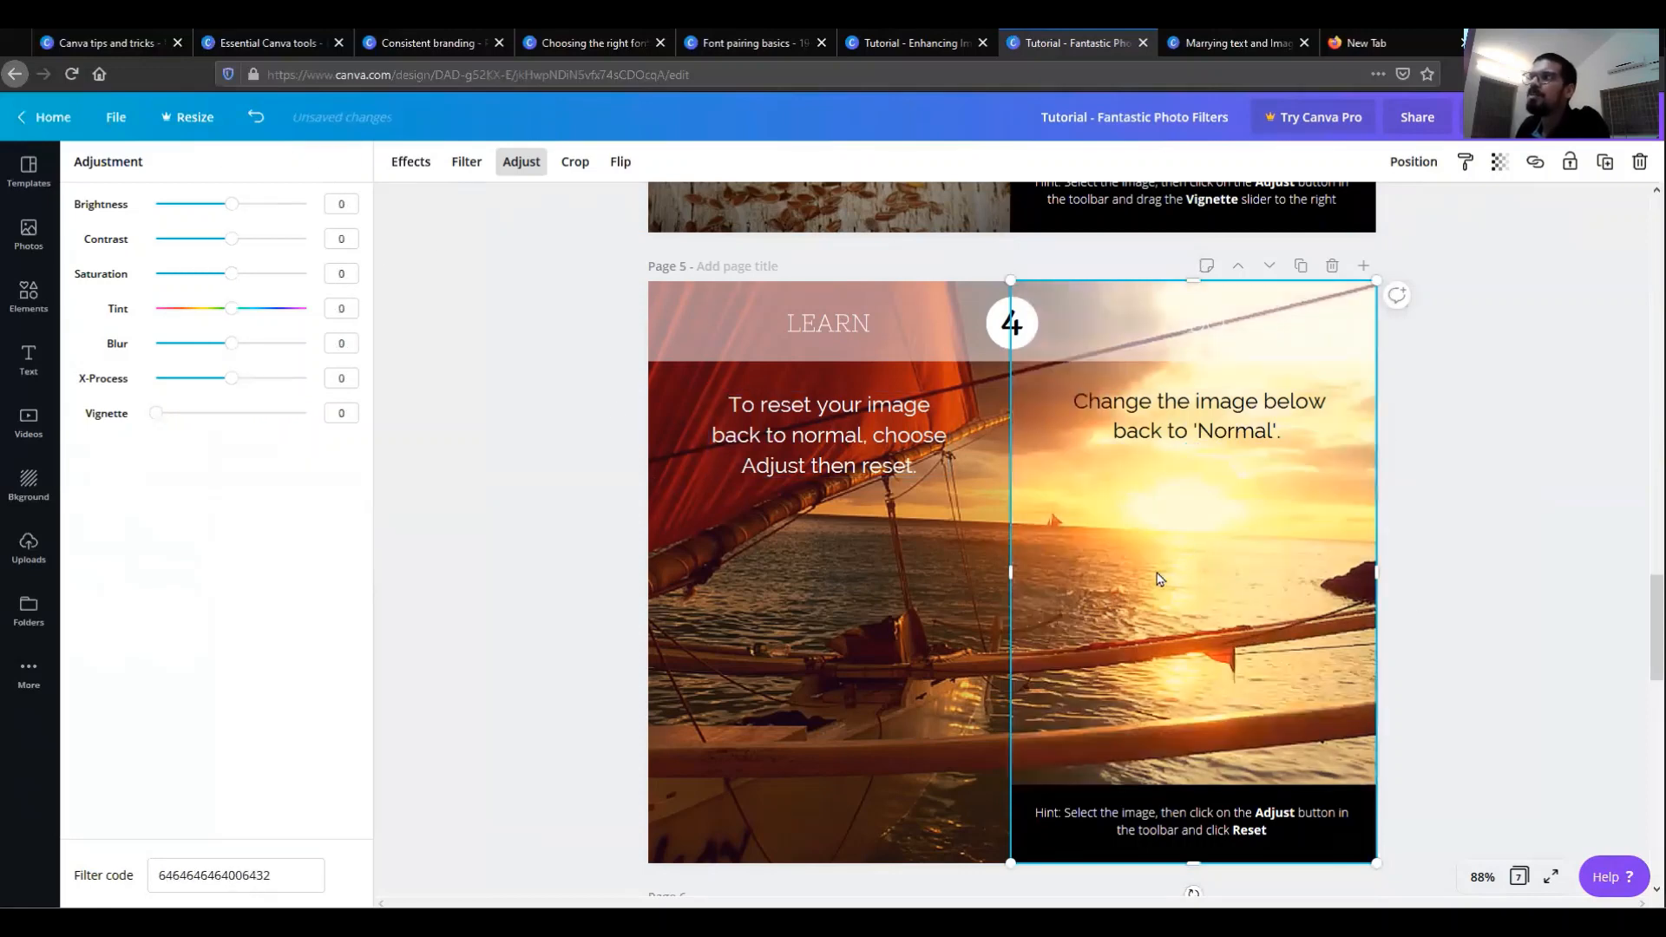
scroll(1186, 577, "down", 1)
scroll(1185, 577, "down", 7)
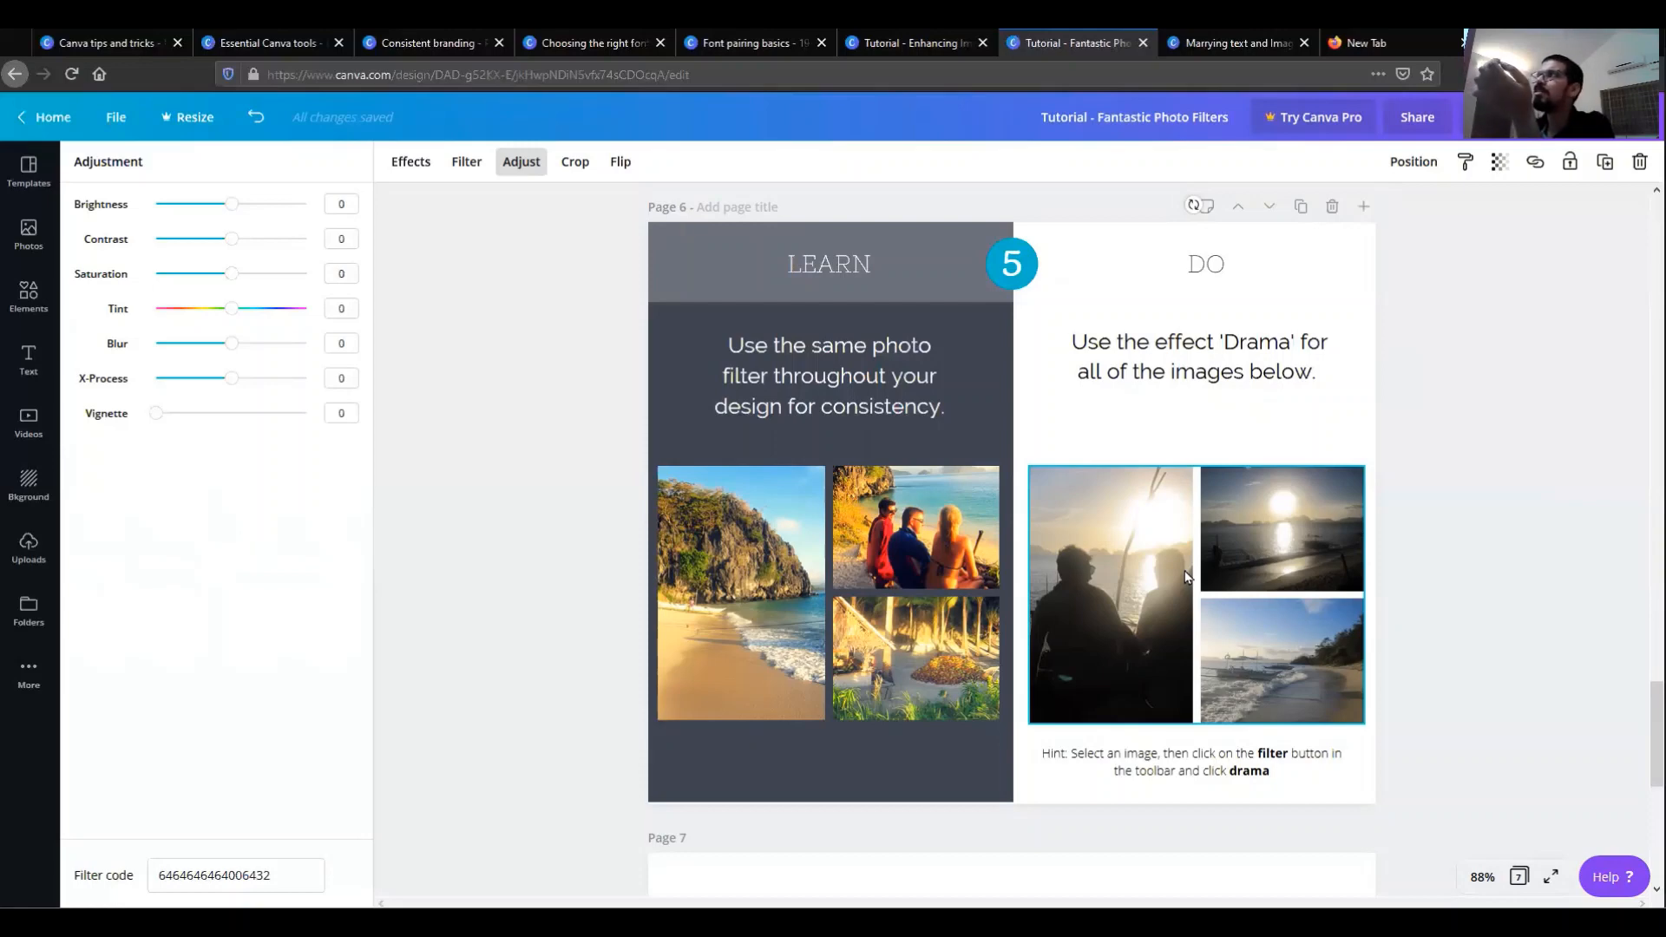
Switch to the "Marrying text and Images" design and enlarge the ladybug photo within its crop in Activity 1 on page 3, centring the bug.
left_click(1232, 45)
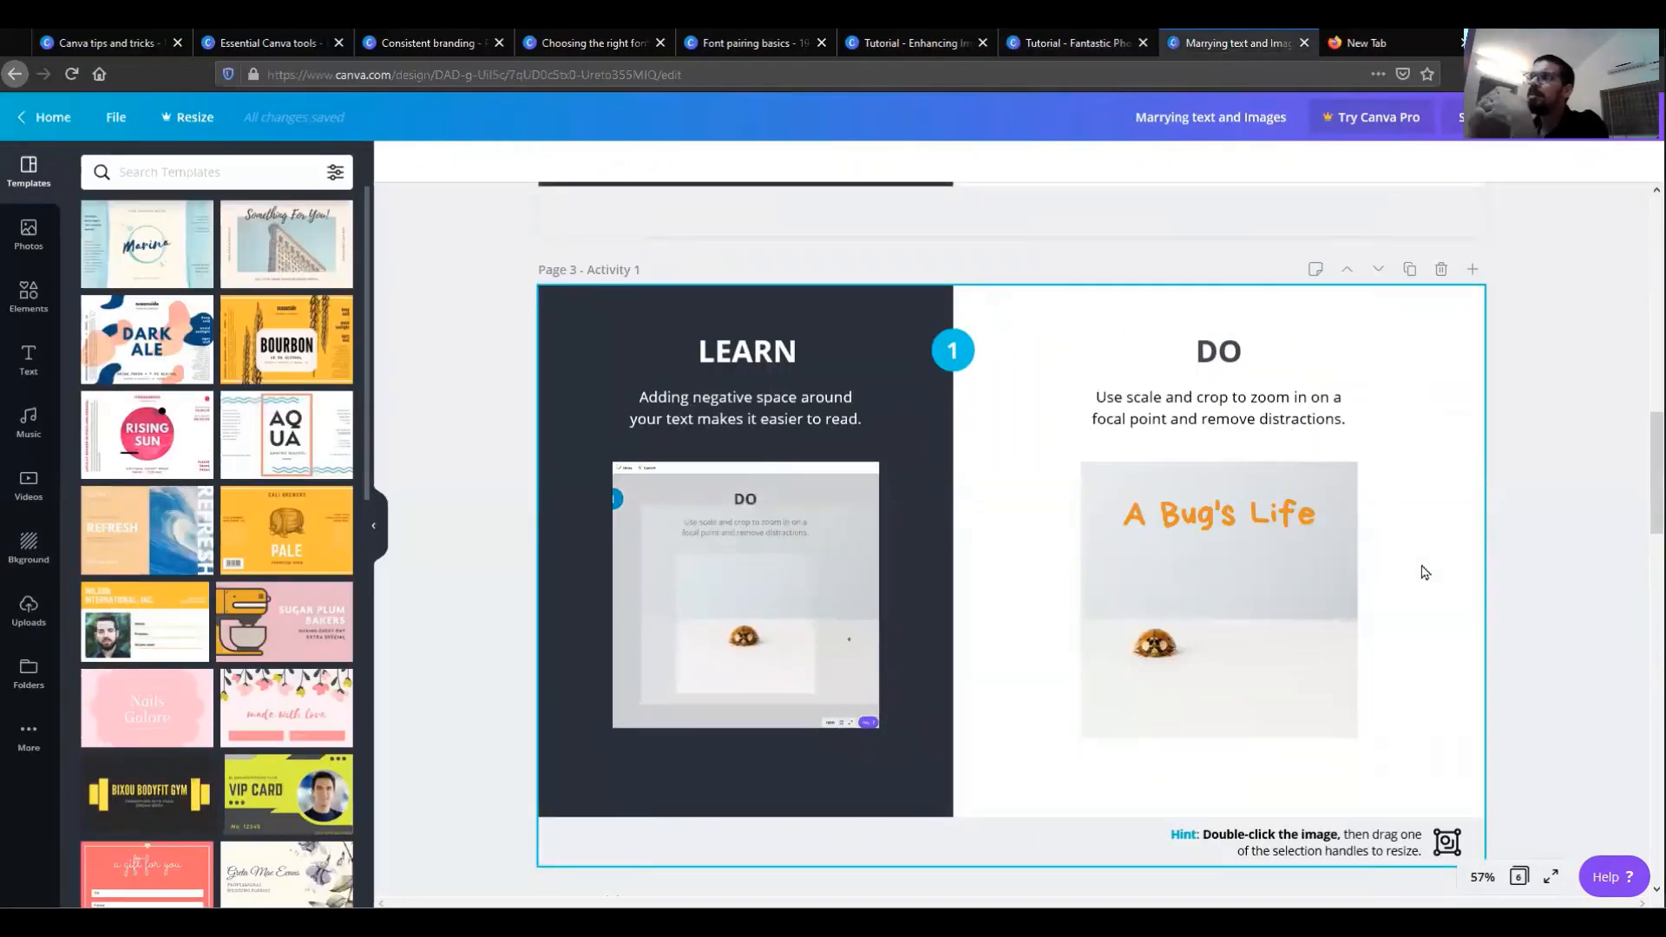
scroll(1414, 533, "up", 15)
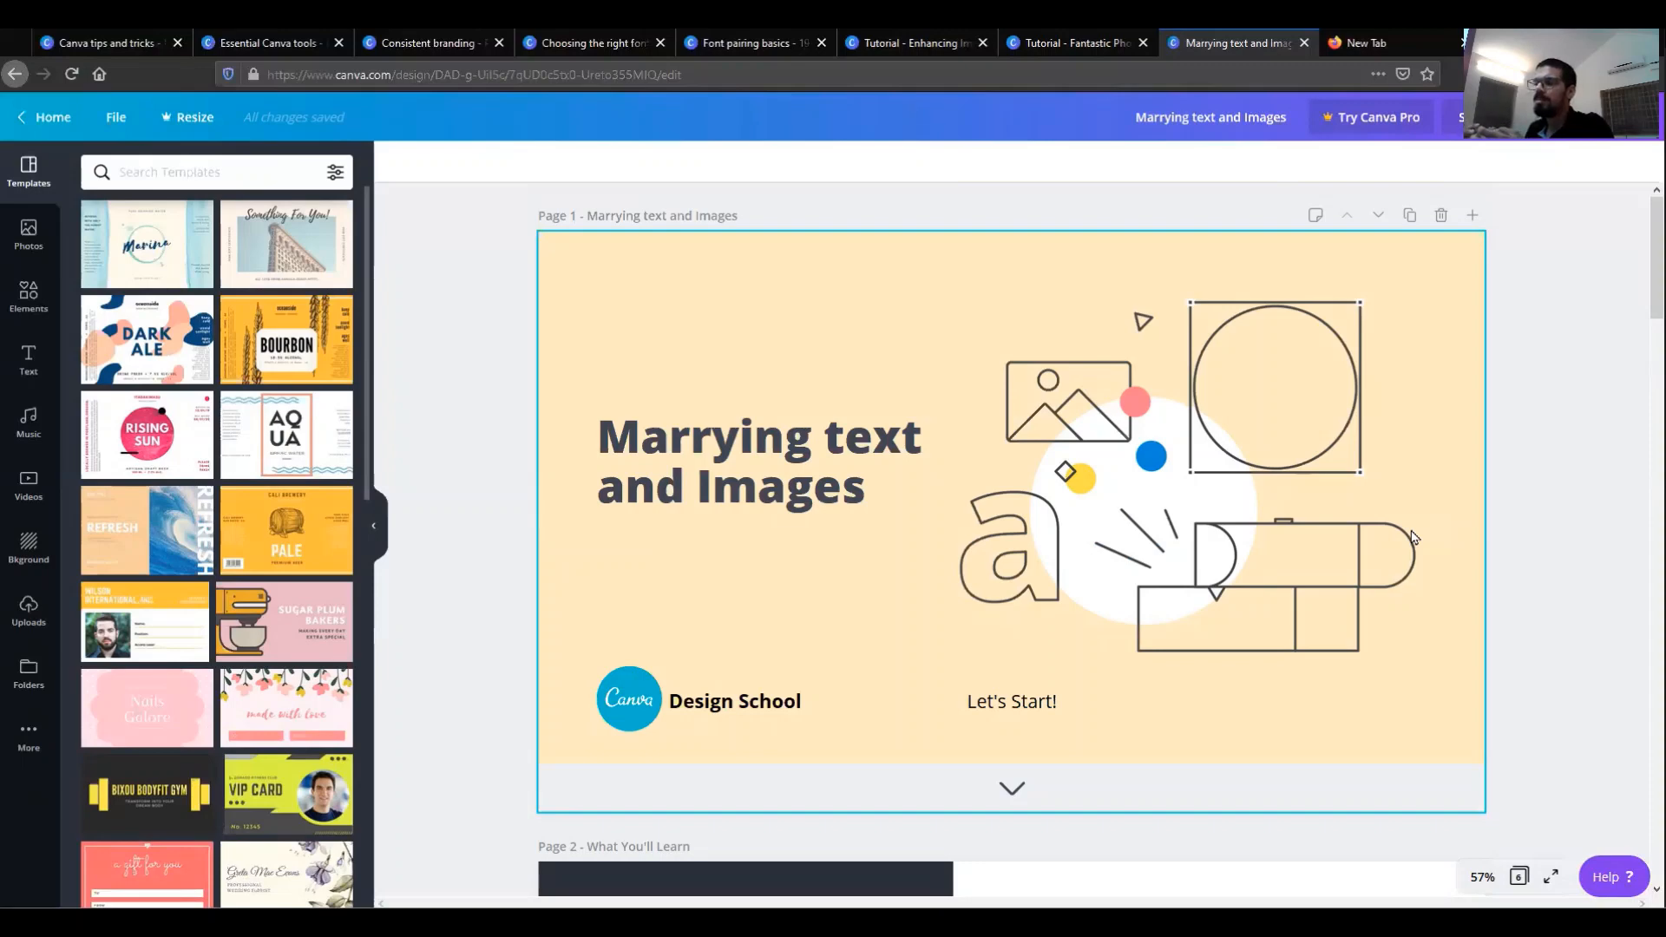
scroll(1413, 538, "down", 10)
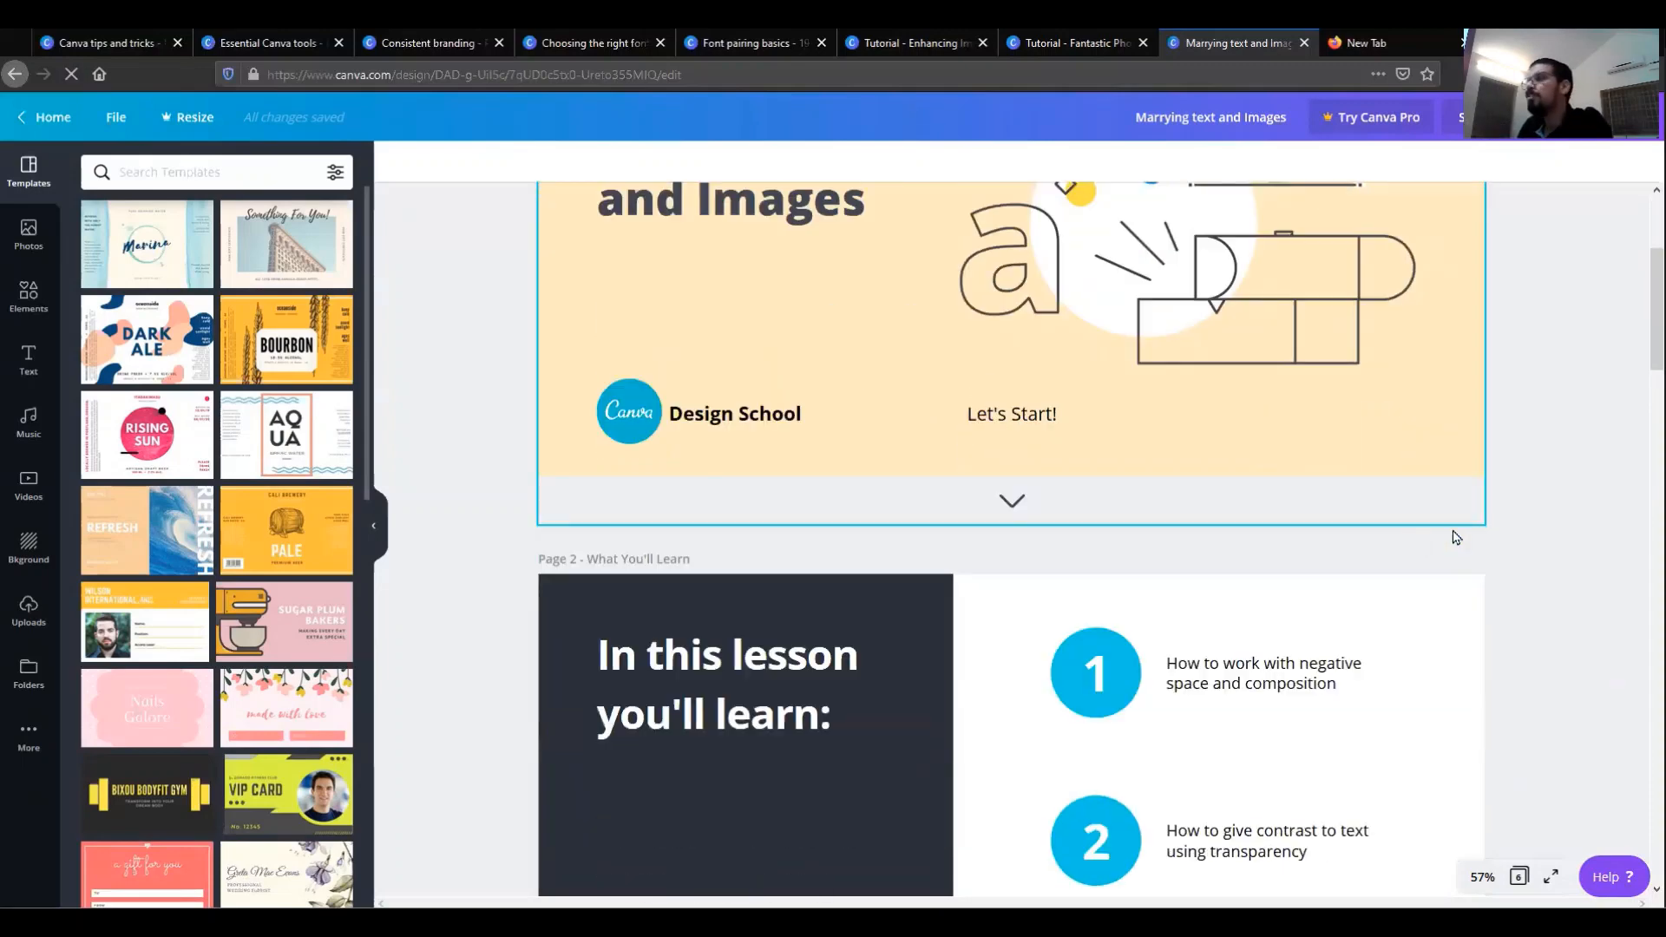
scroll(1561, 560, "down", 3)
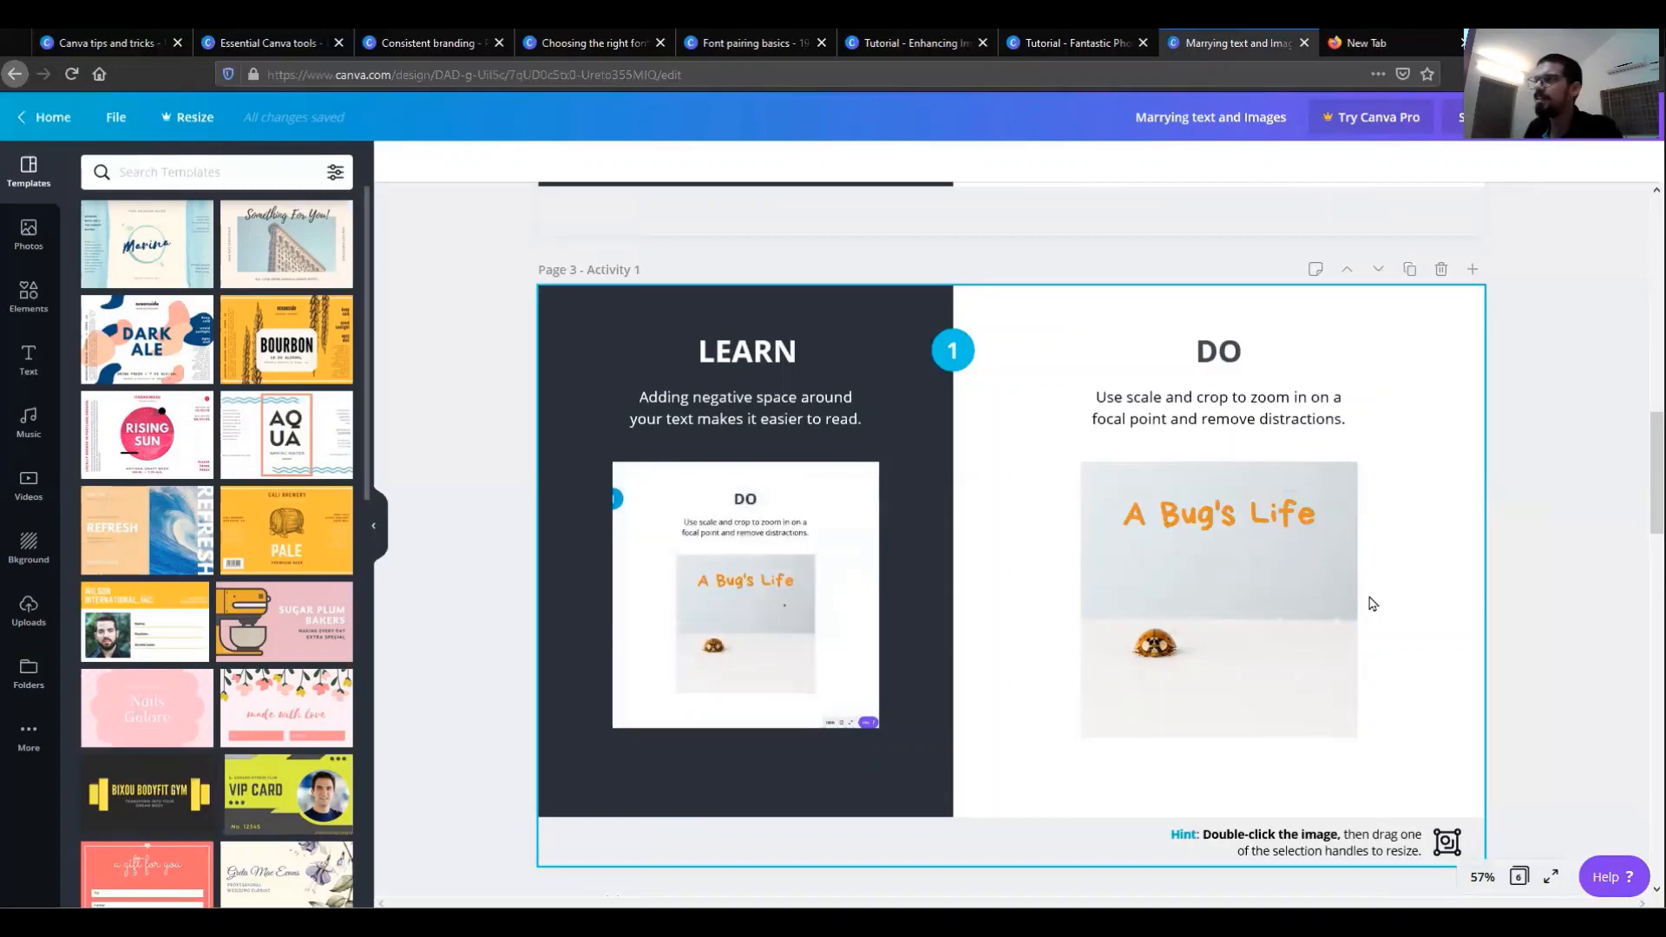
double_click(1194, 602)
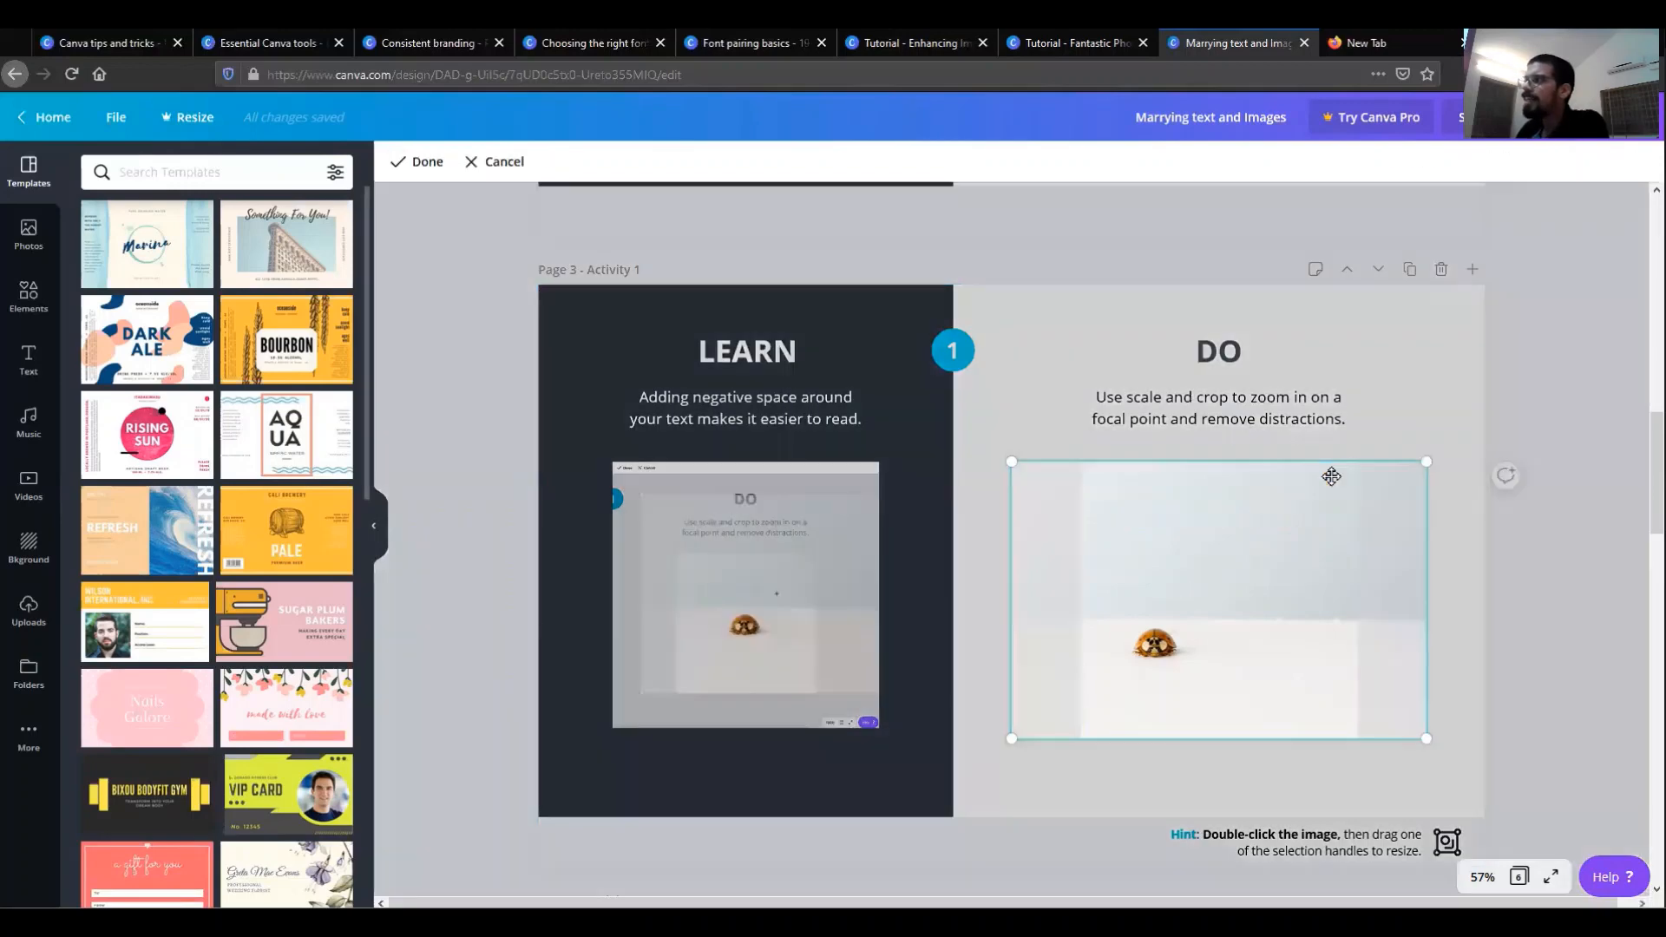
left_click_drag(1424, 460, 1595, 347)
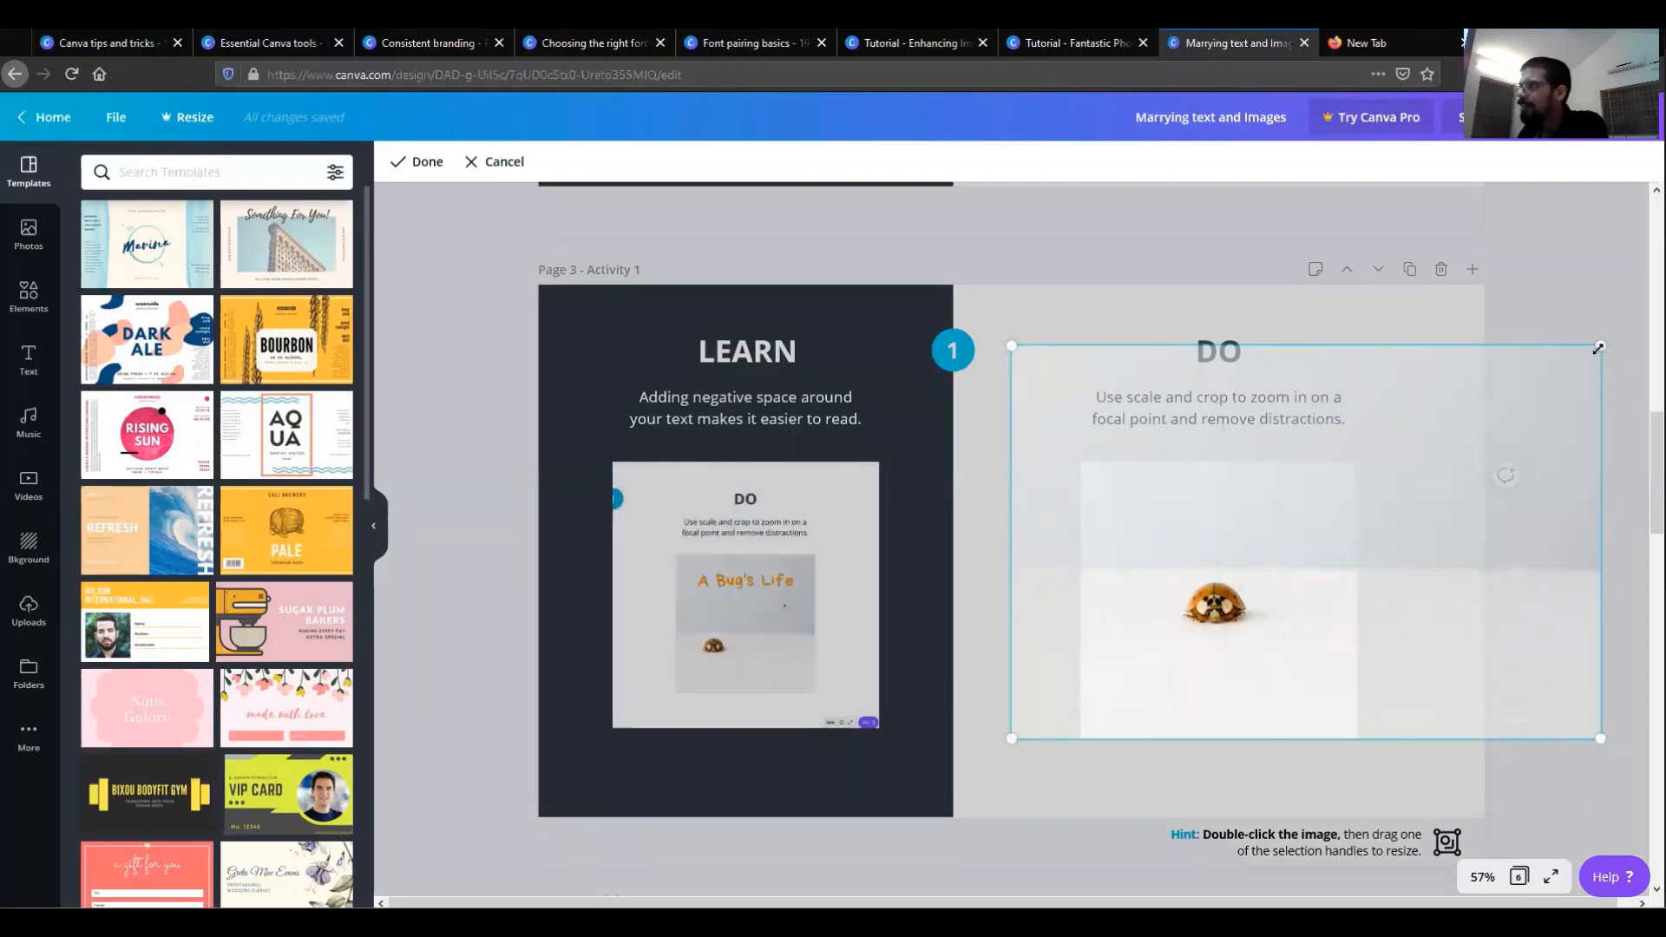
mouse_move(1600, 347)
left_mouse_down()
mouse_move(1572, 389)
mouse_move(1603, 343)
left_mouse_up()
left_click(1568, 236)
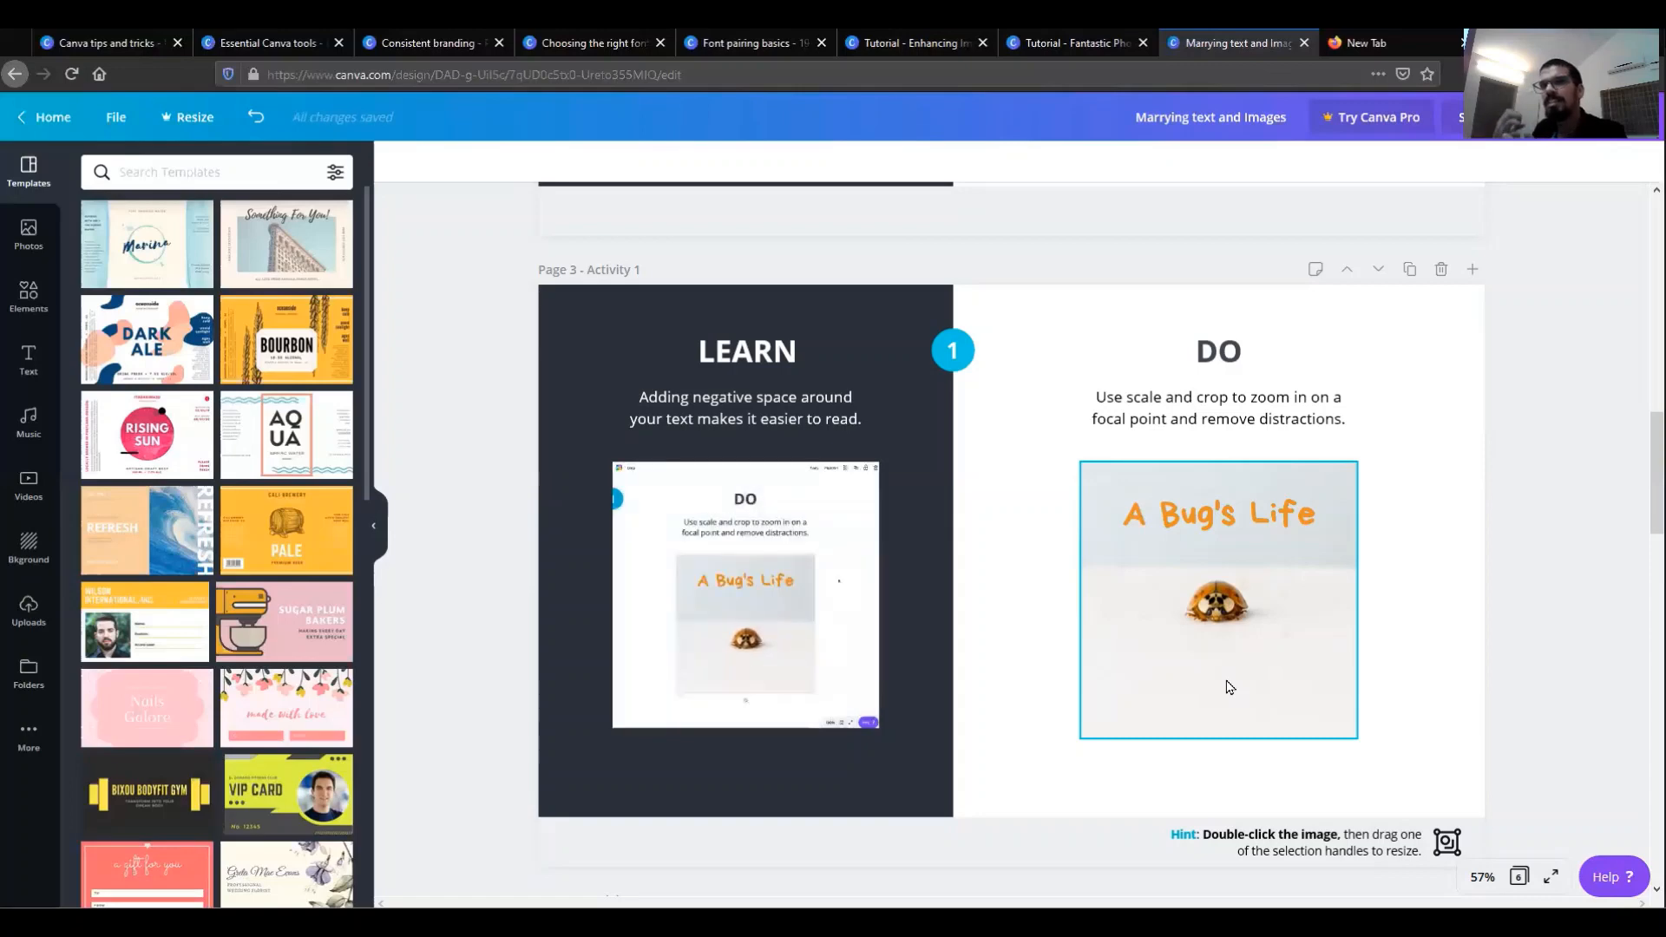
Set the transparency of the blue photo behind the Creativity quote in Activity 2 on page 4 to 49.
scroll(1230, 687, "down", 7)
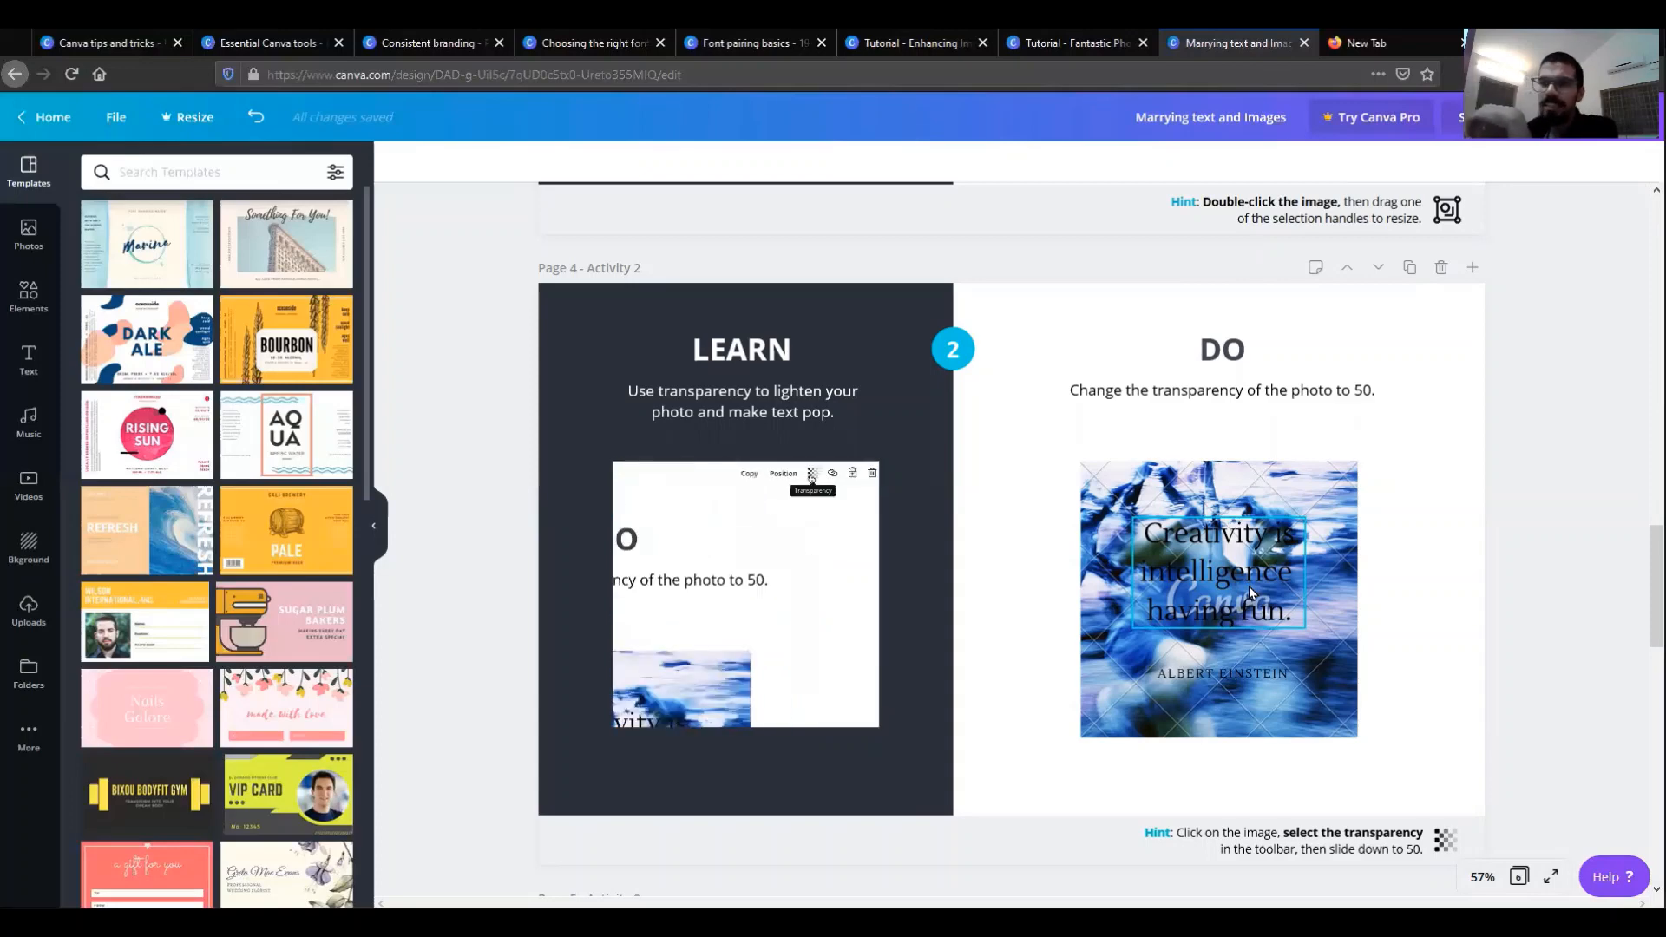
left_click(1299, 487)
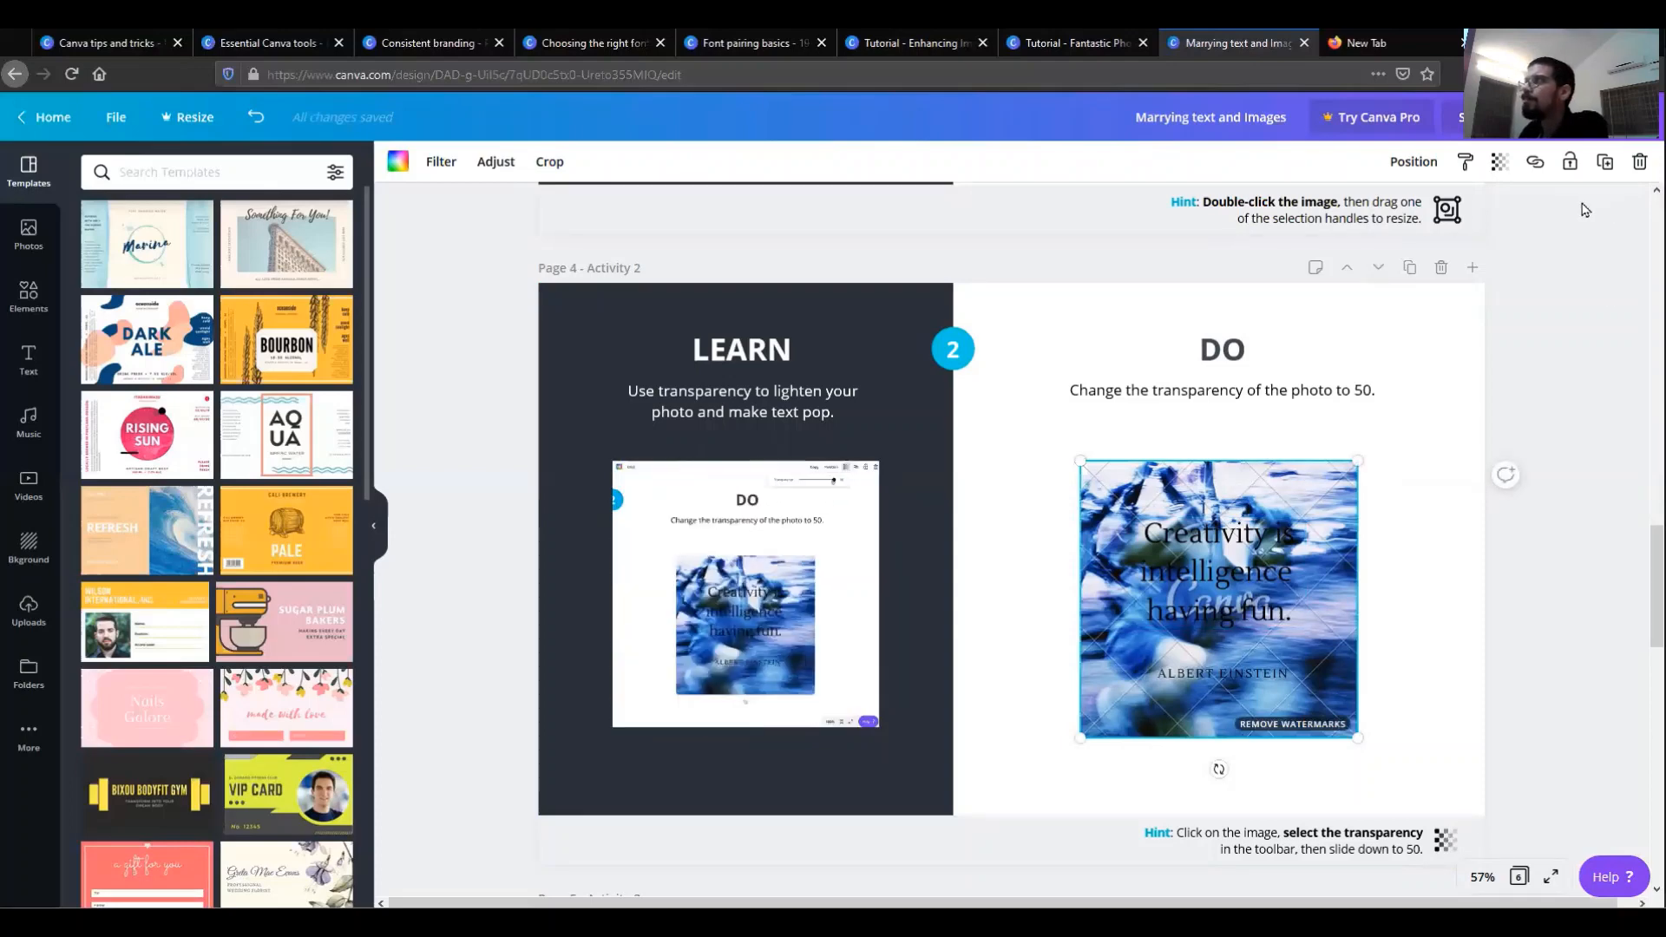
left_click(1497, 167)
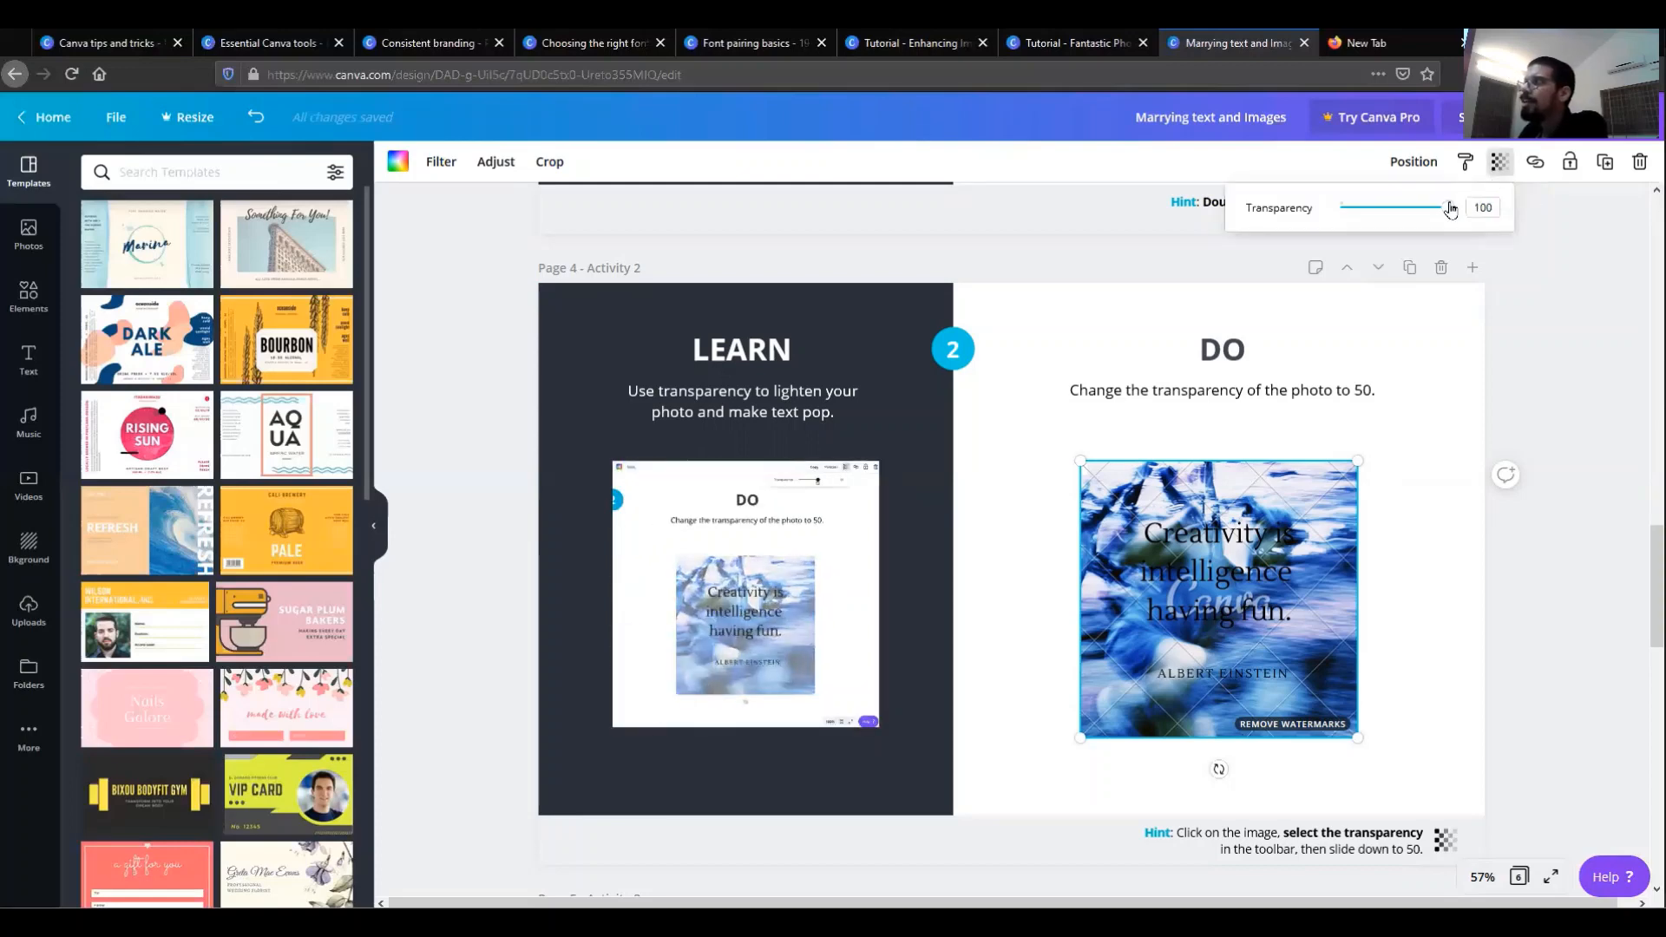
left_click_drag(1449, 208, 1529, 165)
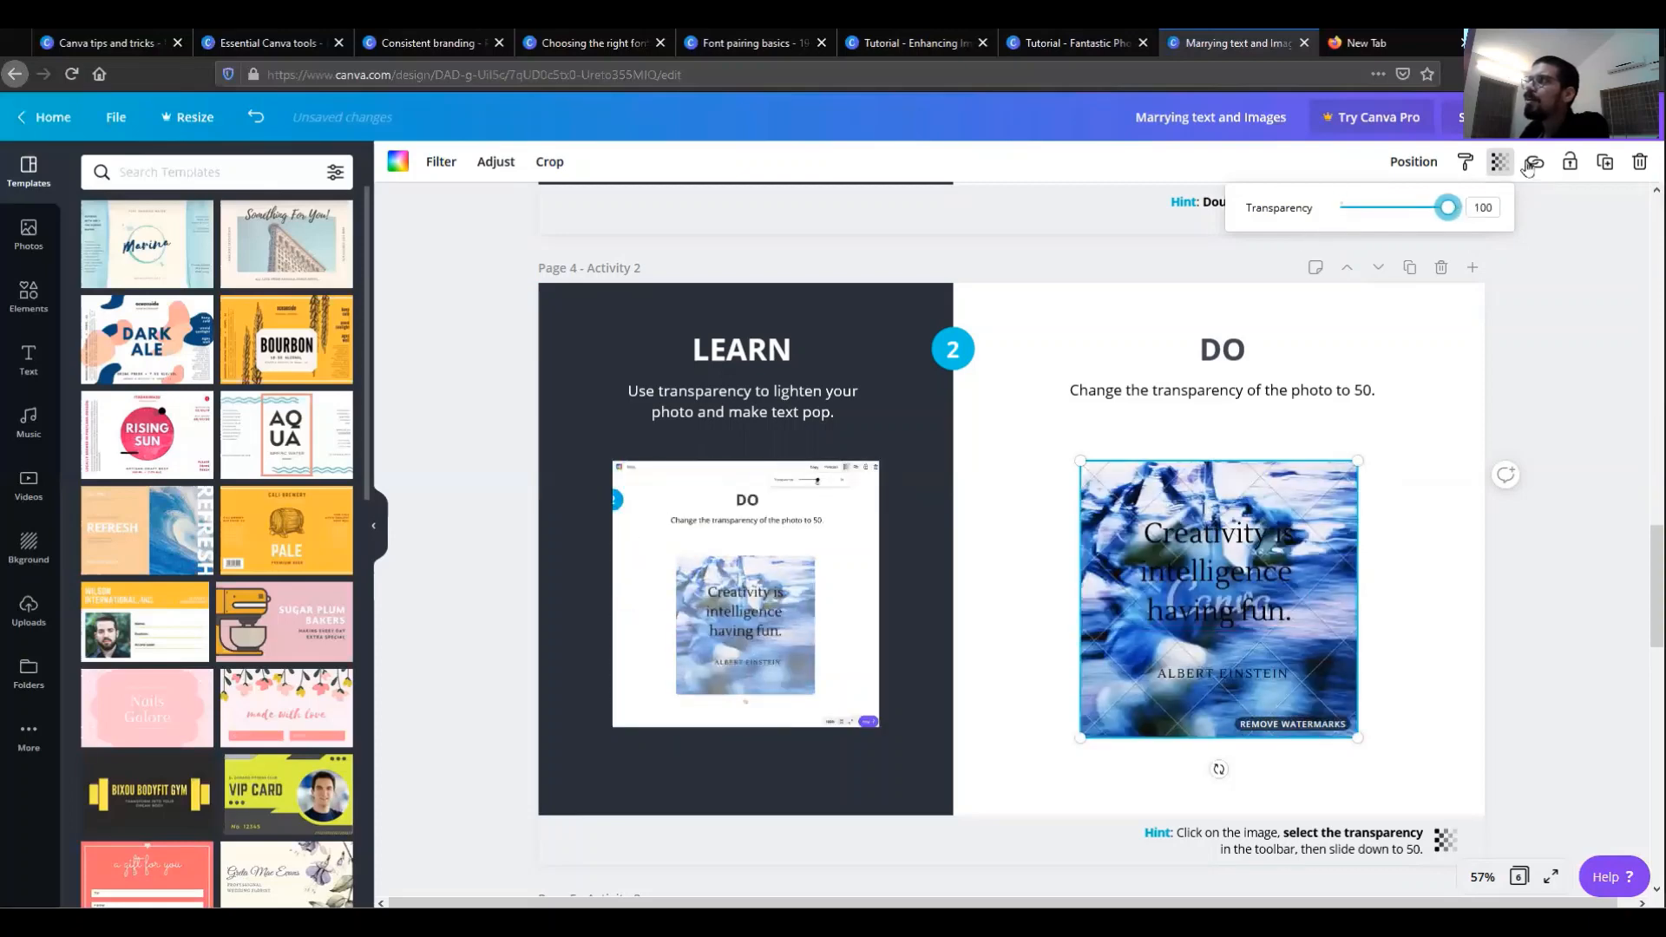
left_click_drag(1447, 206, 1394, 224)
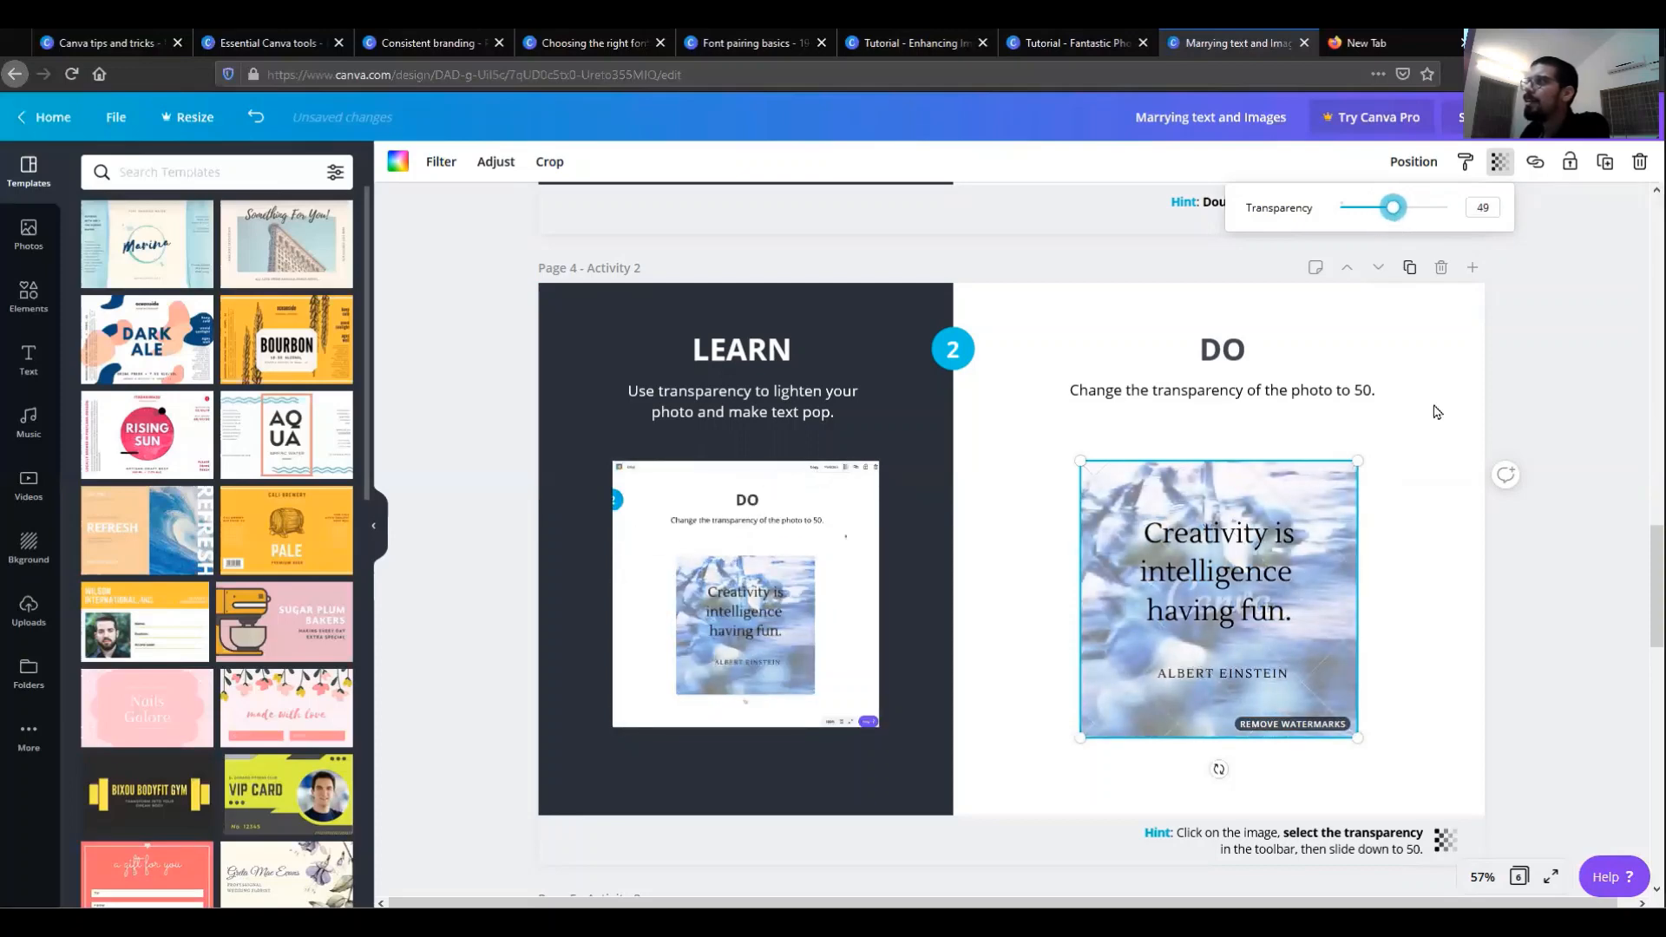
left_click(1449, 639)
Centre the red circle behind the "I need you like a heart needs a beat." text in Activity 3 and set its transparency to 63.
scroll(1462, 640, "down", 6)
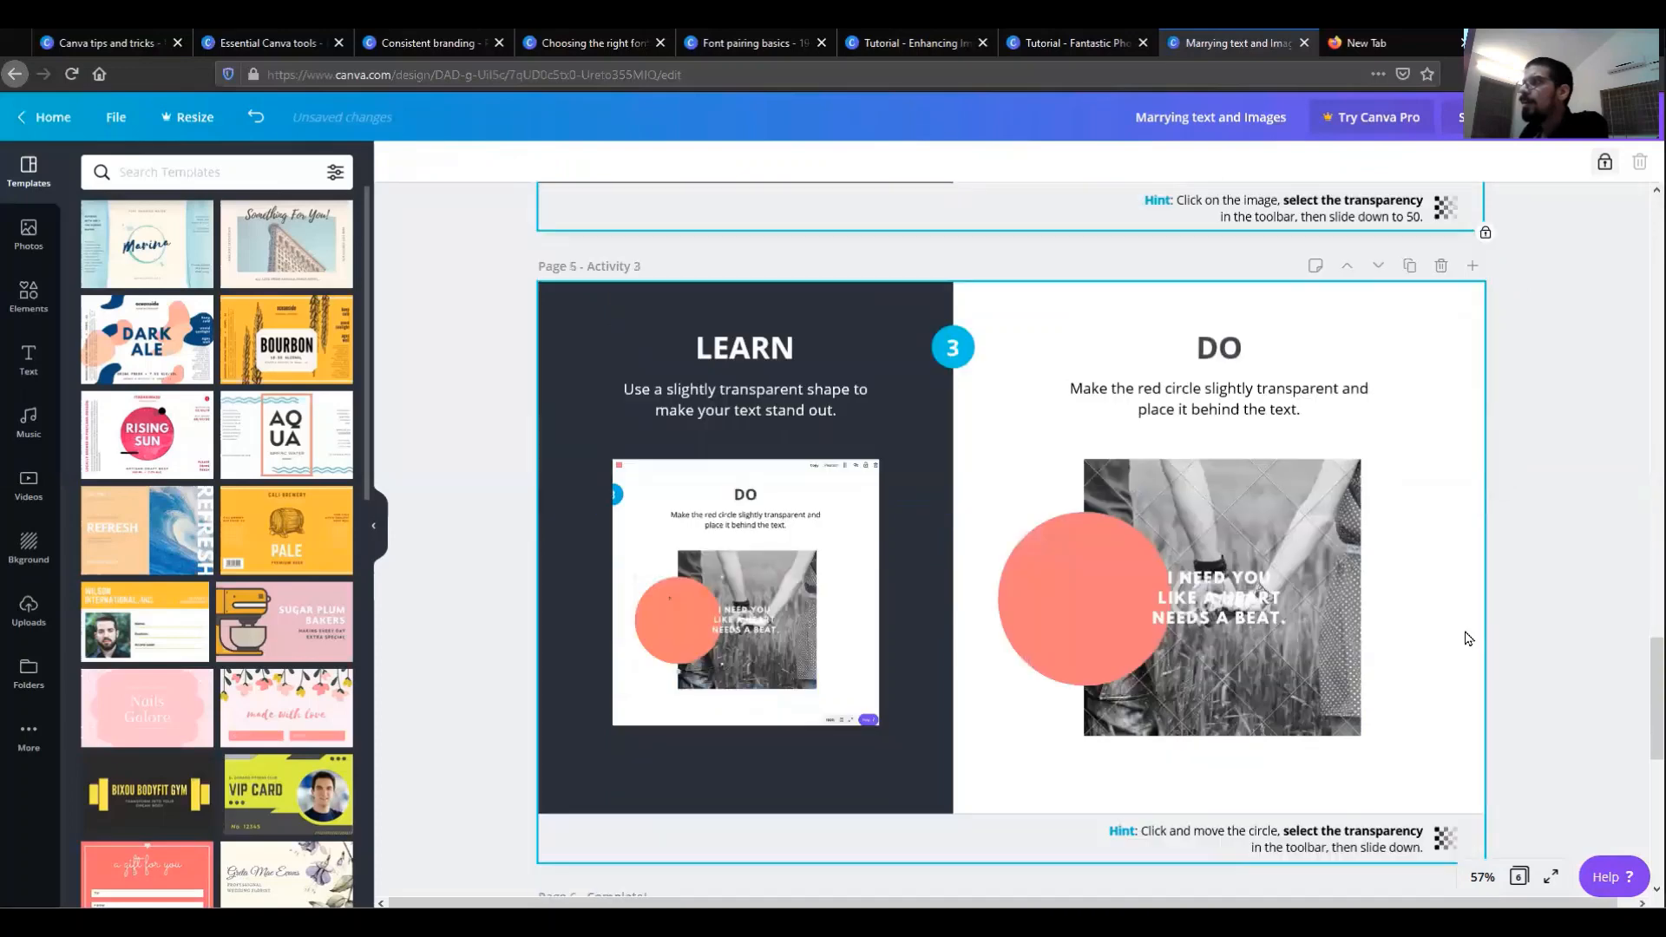
scroll(1467, 639, "down", 2)
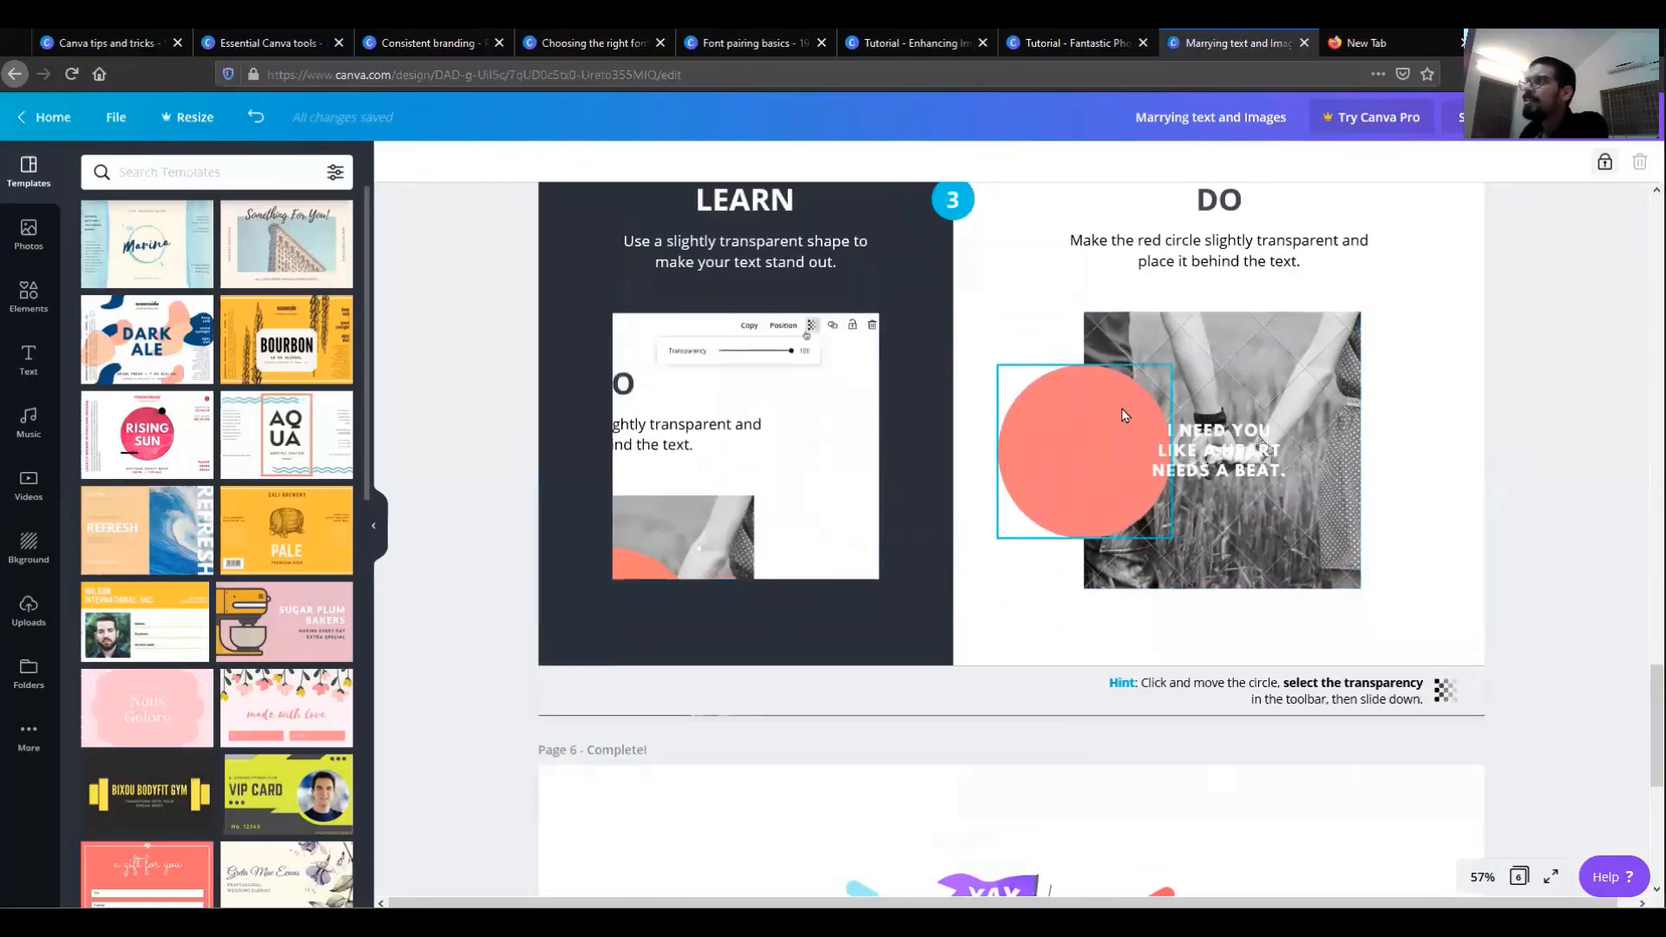
scroll(1126, 415, "up", 1)
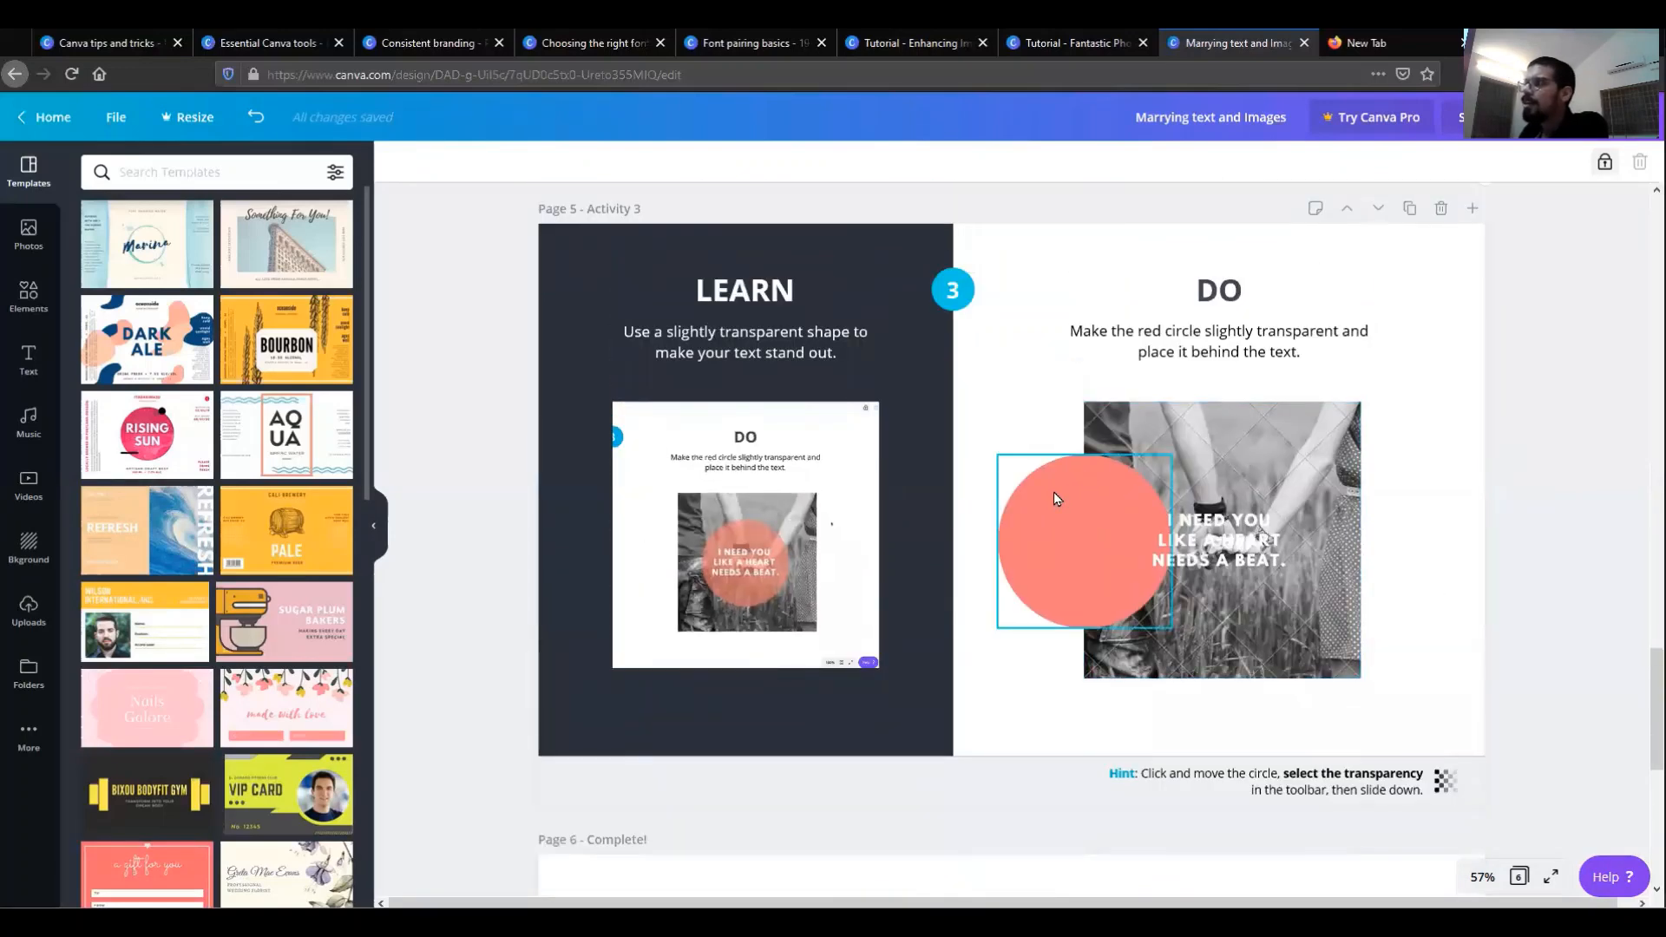
left_click_drag(1054, 492, 1189, 491)
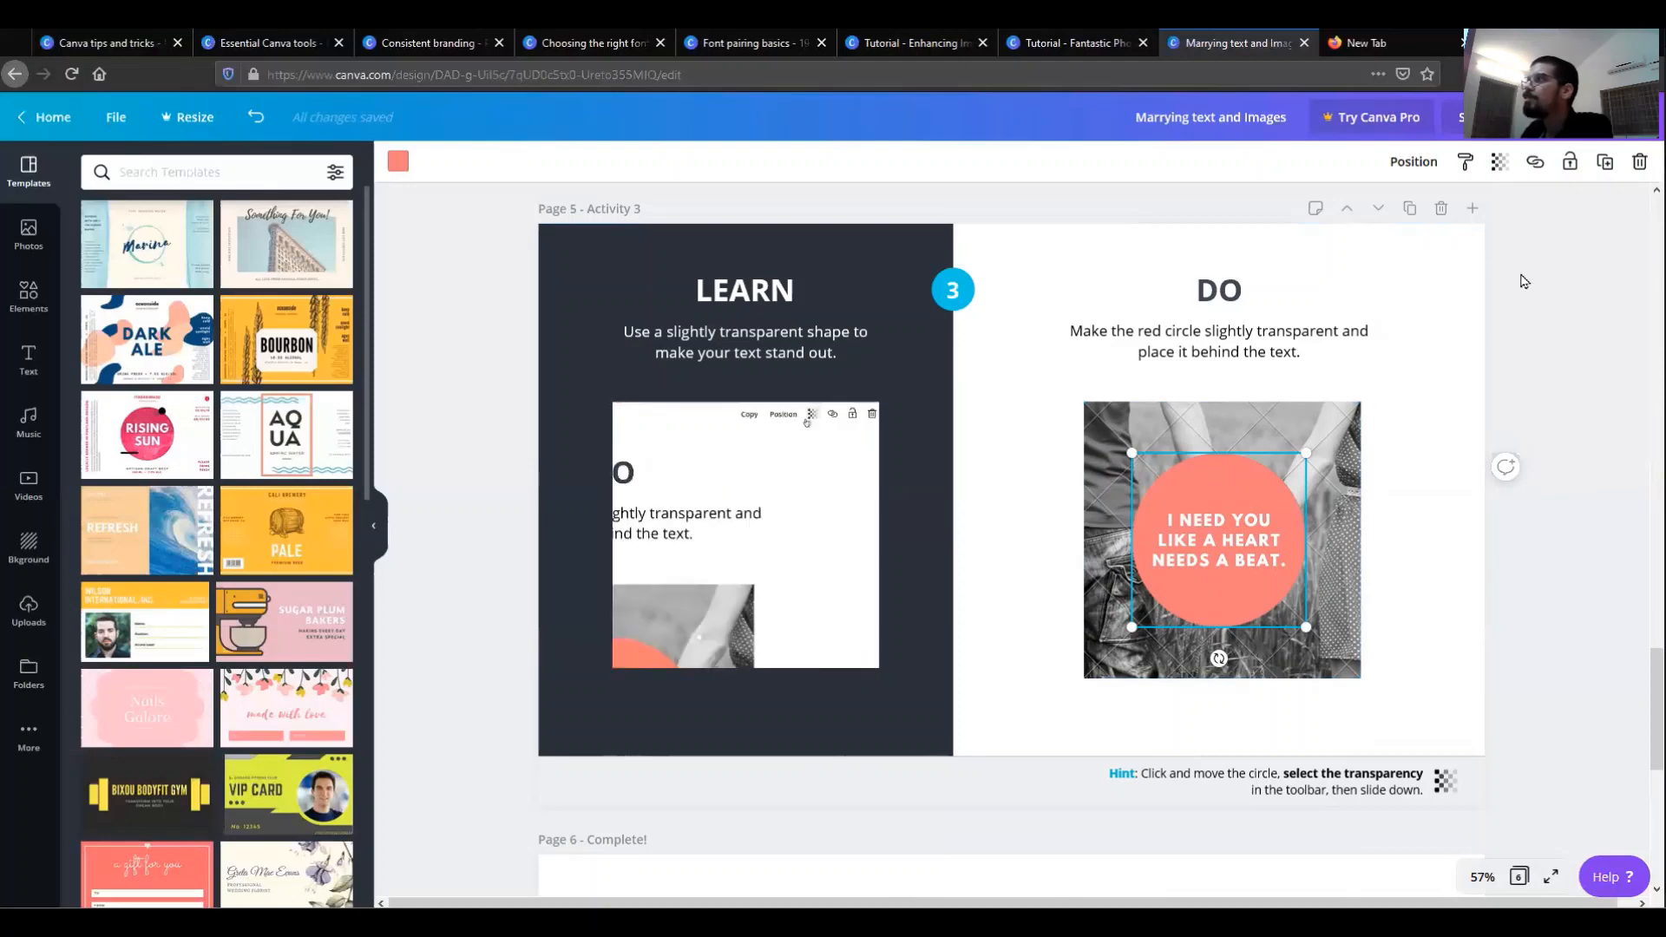
left_click(1500, 161)
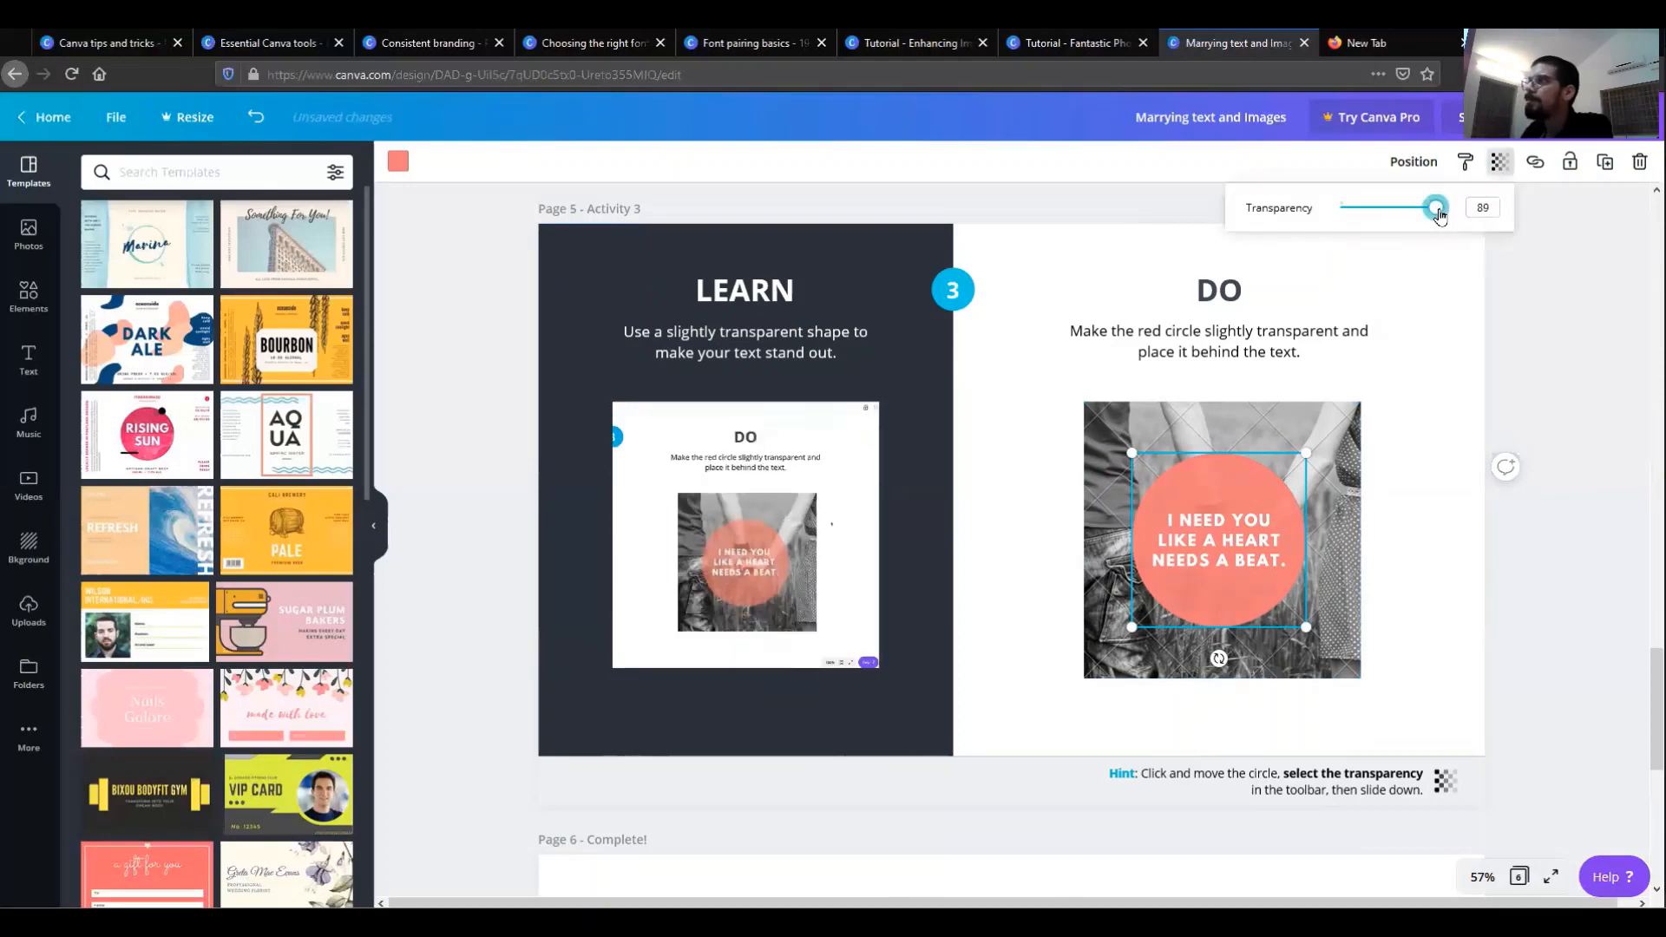
left_click_drag(1445, 208, 1409, 208)
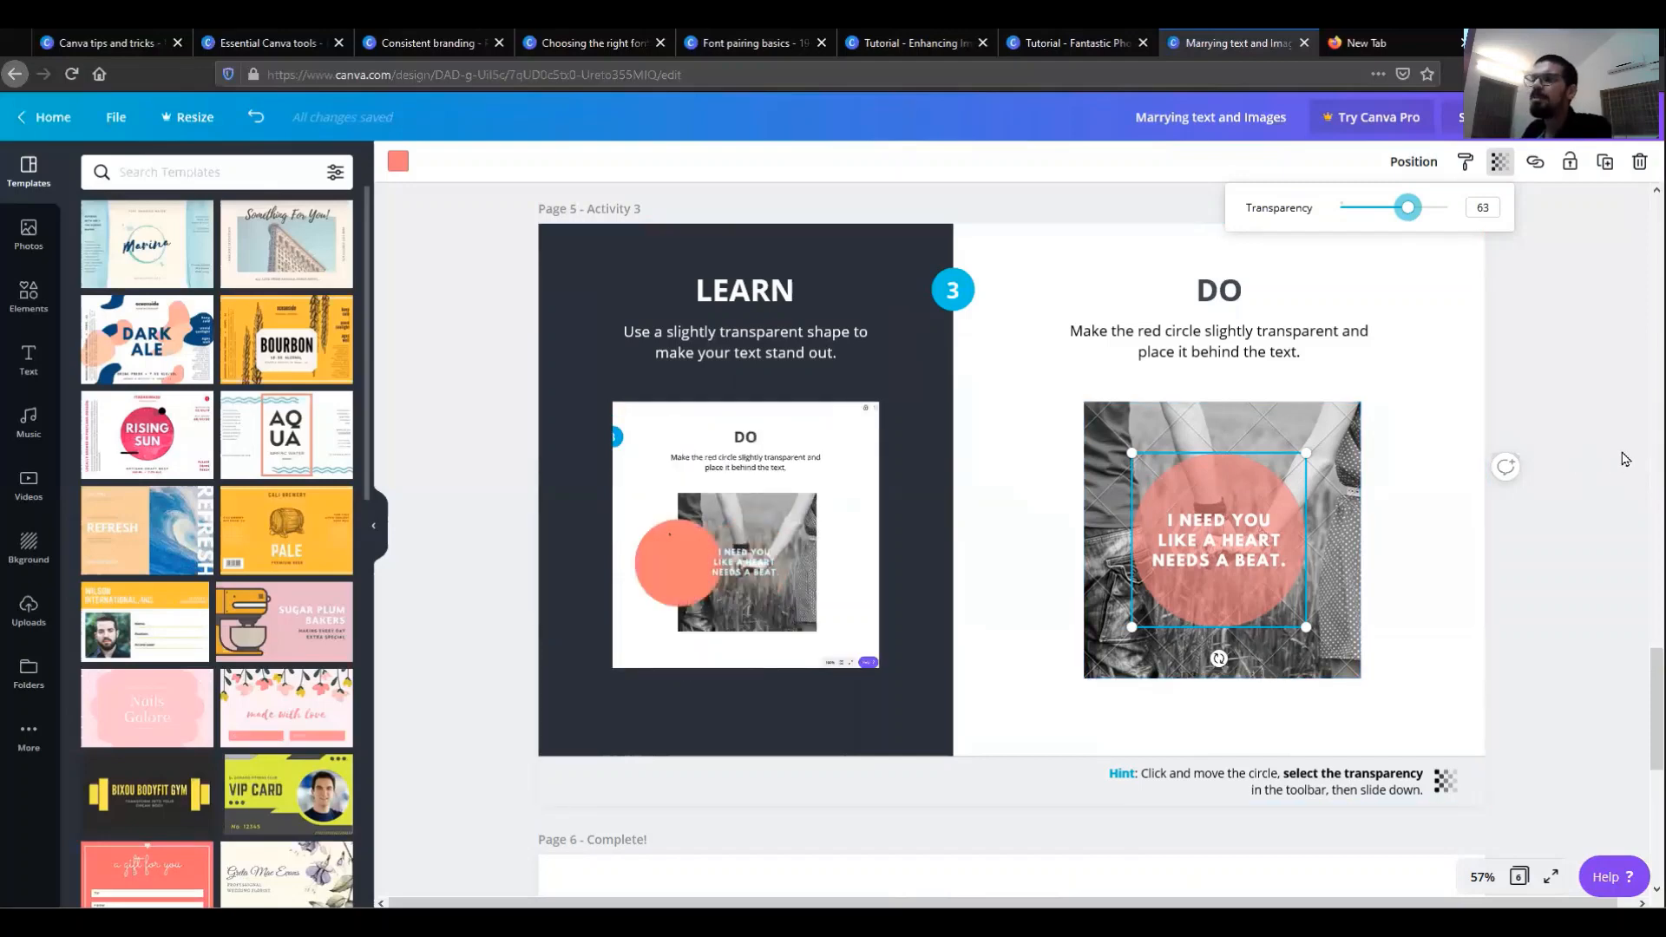
scroll(1621, 458, "down", 3)
scroll(1623, 464, "down", 3)
scroll(1621, 466, "down", 2)
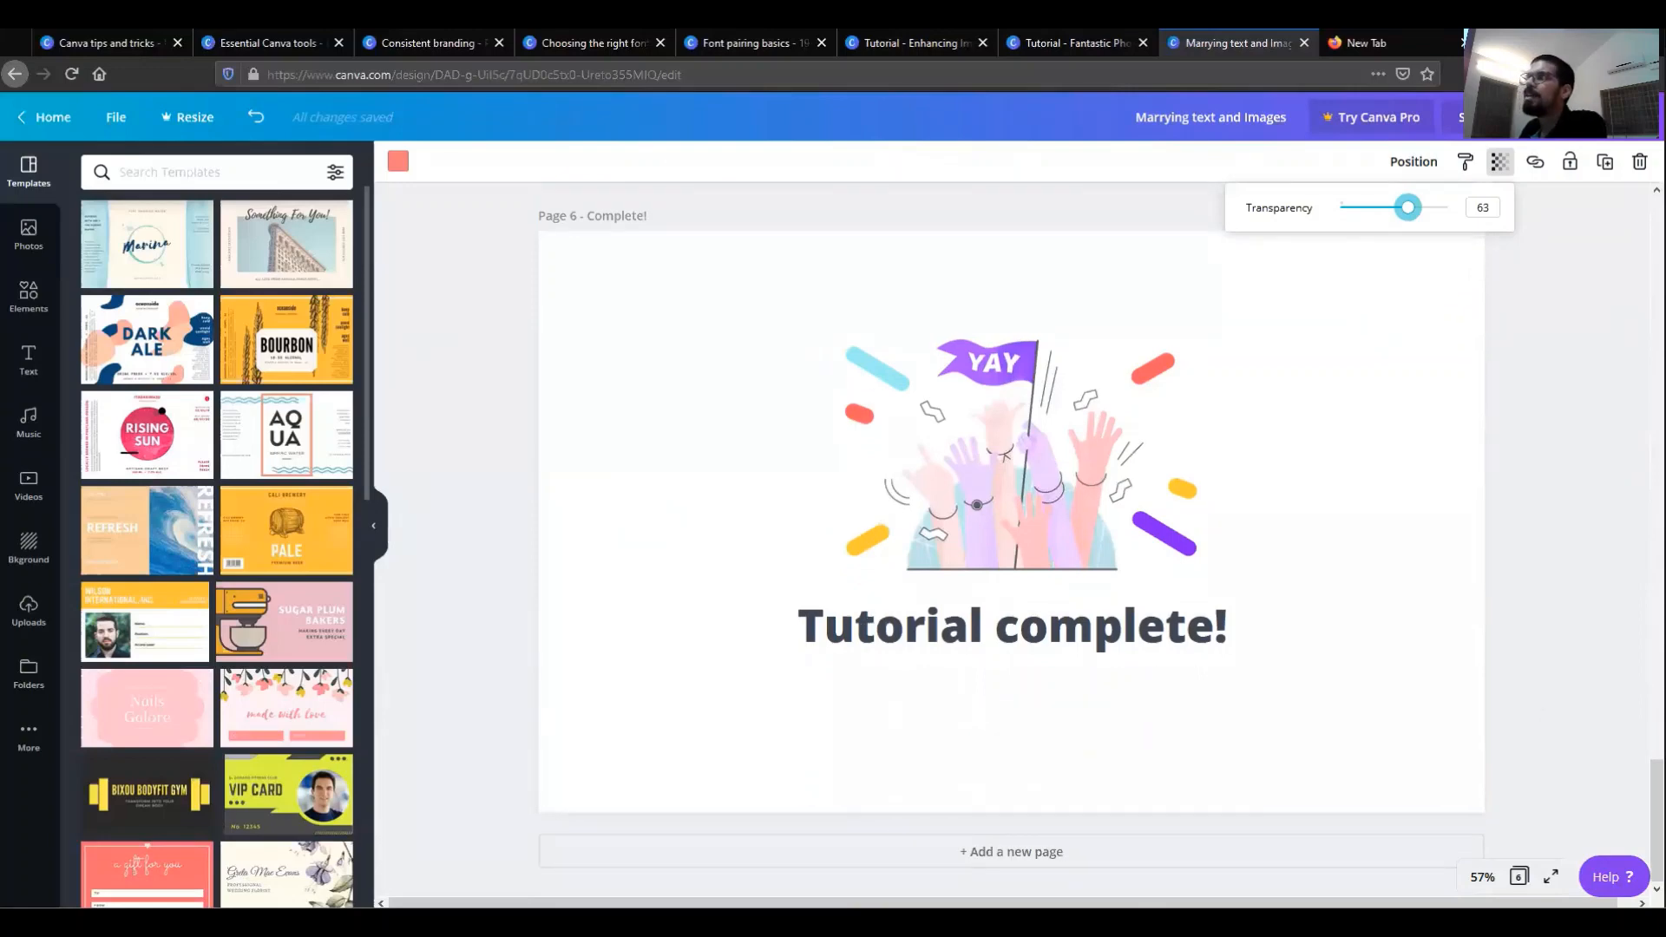
scroll(1285, 556, "up", 5)
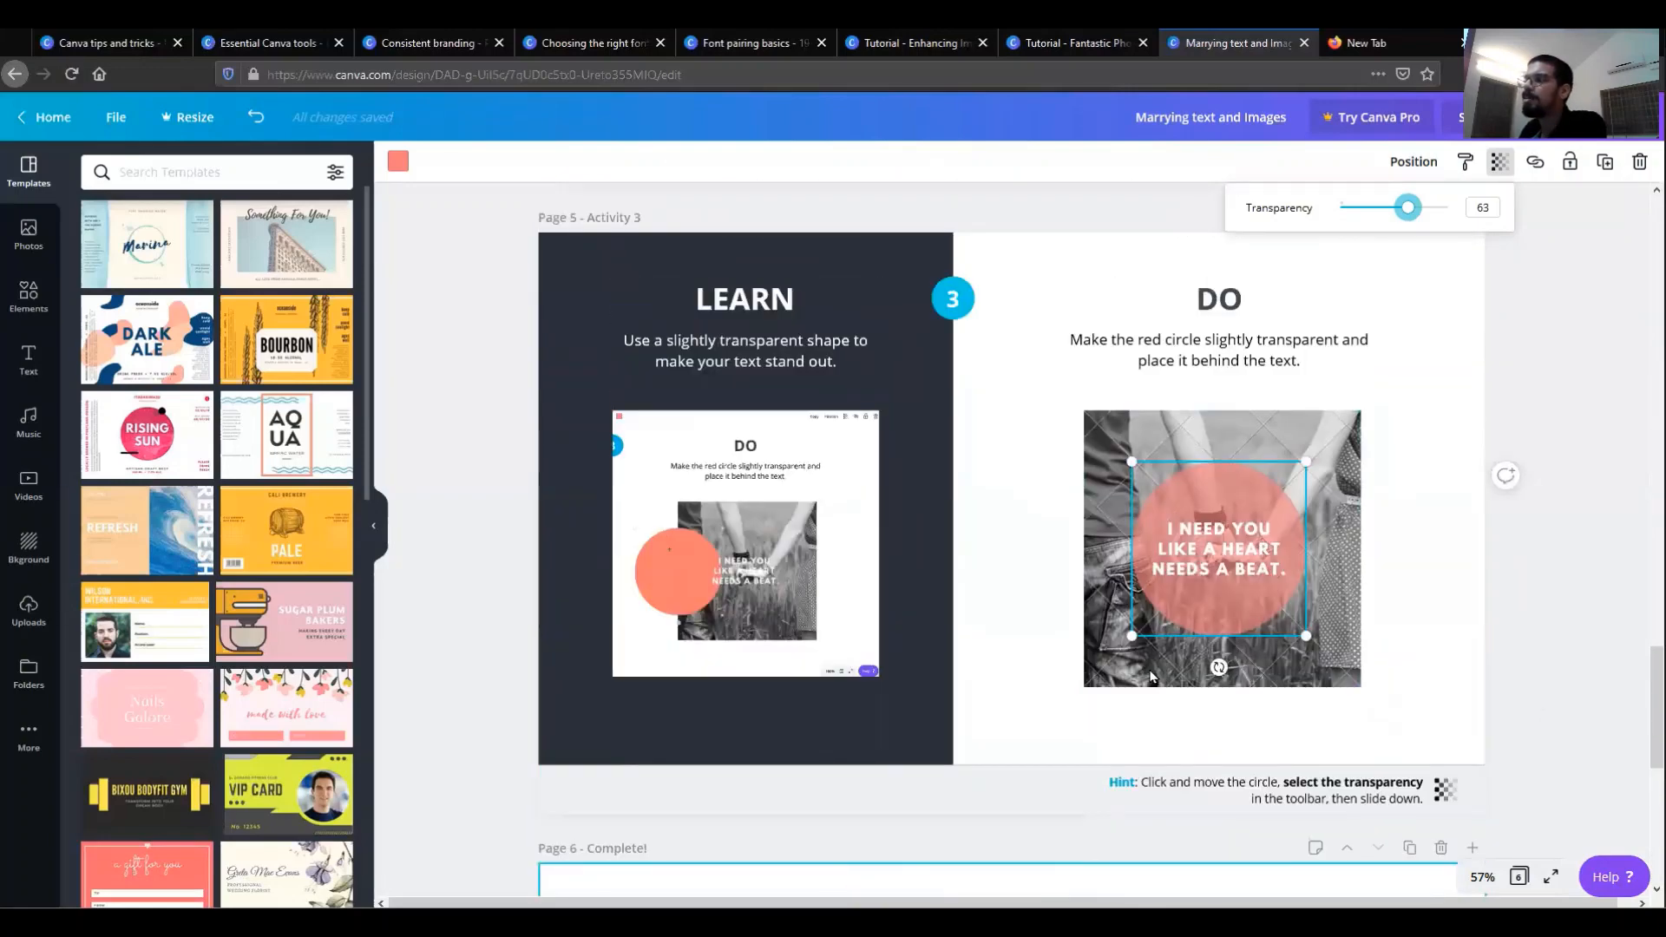